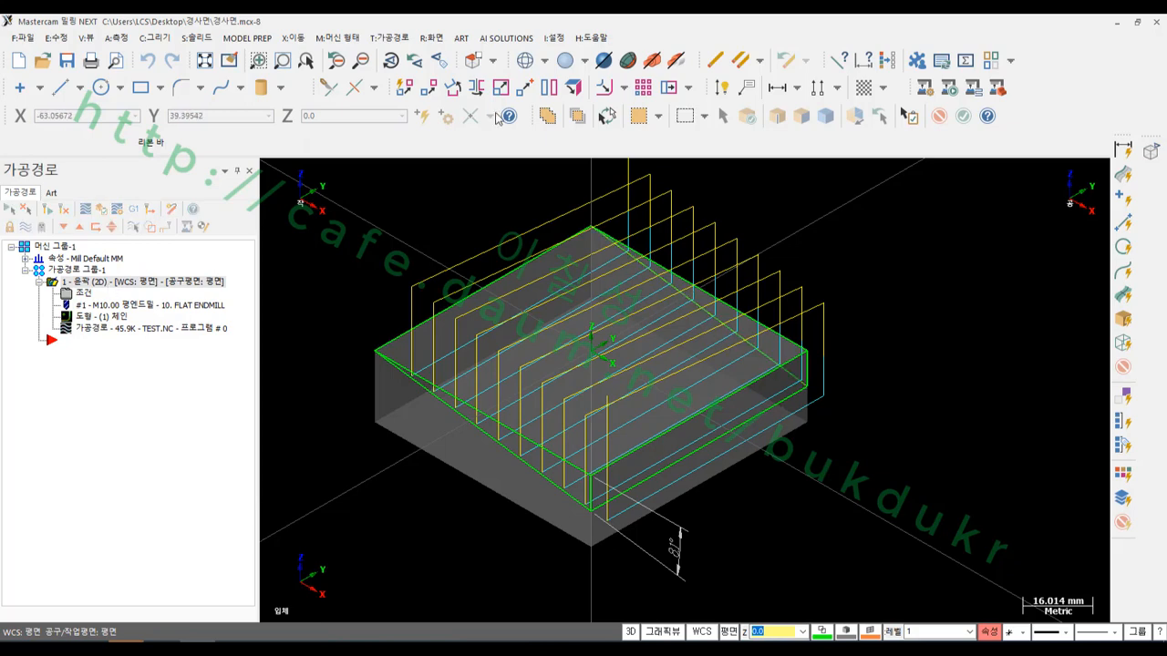
Start a stock model named 1 and define its initial shape as the 70 × 70 × 20 mm rectangular block from the stock setup.
click(391, 39)
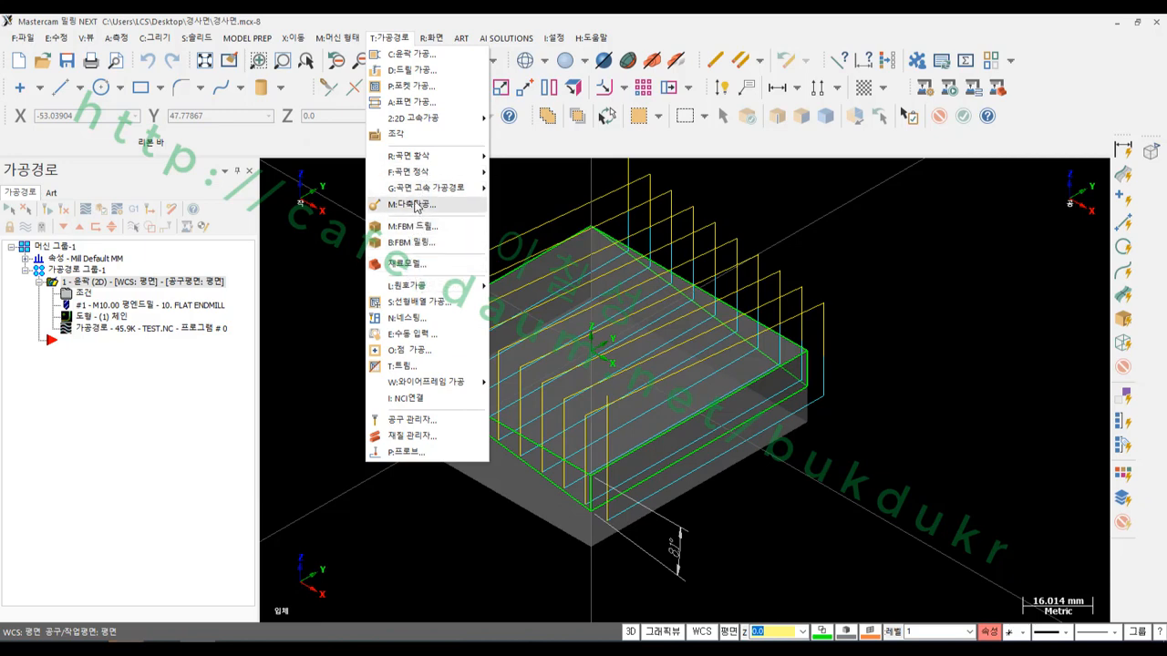
click(412, 265)
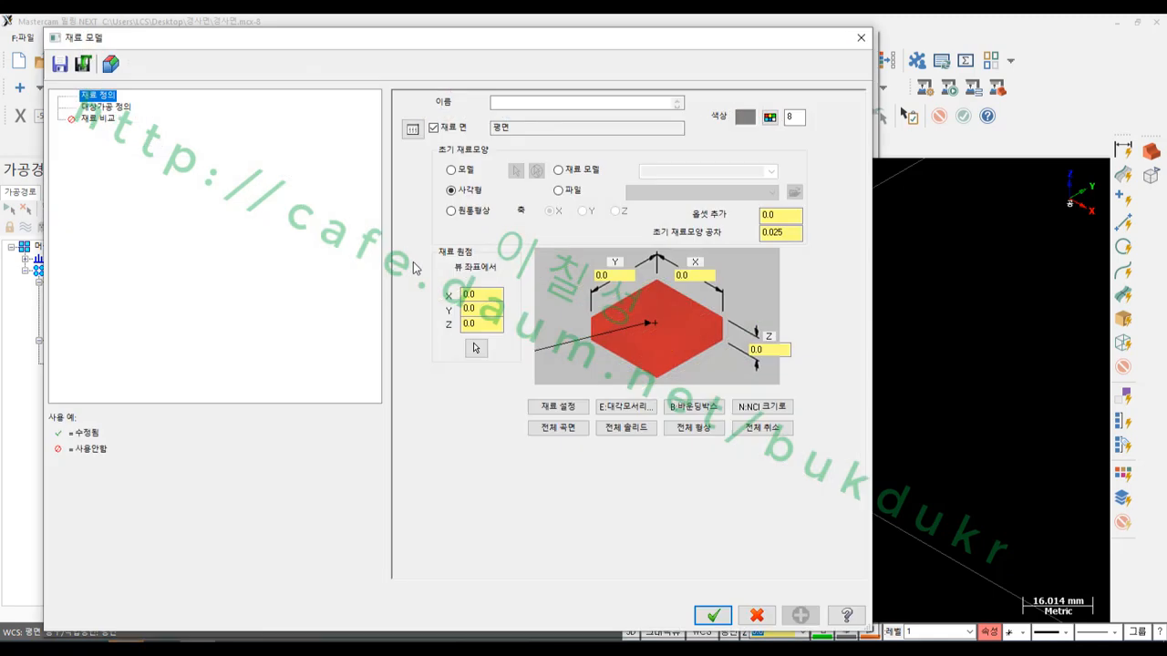
click(516, 103)
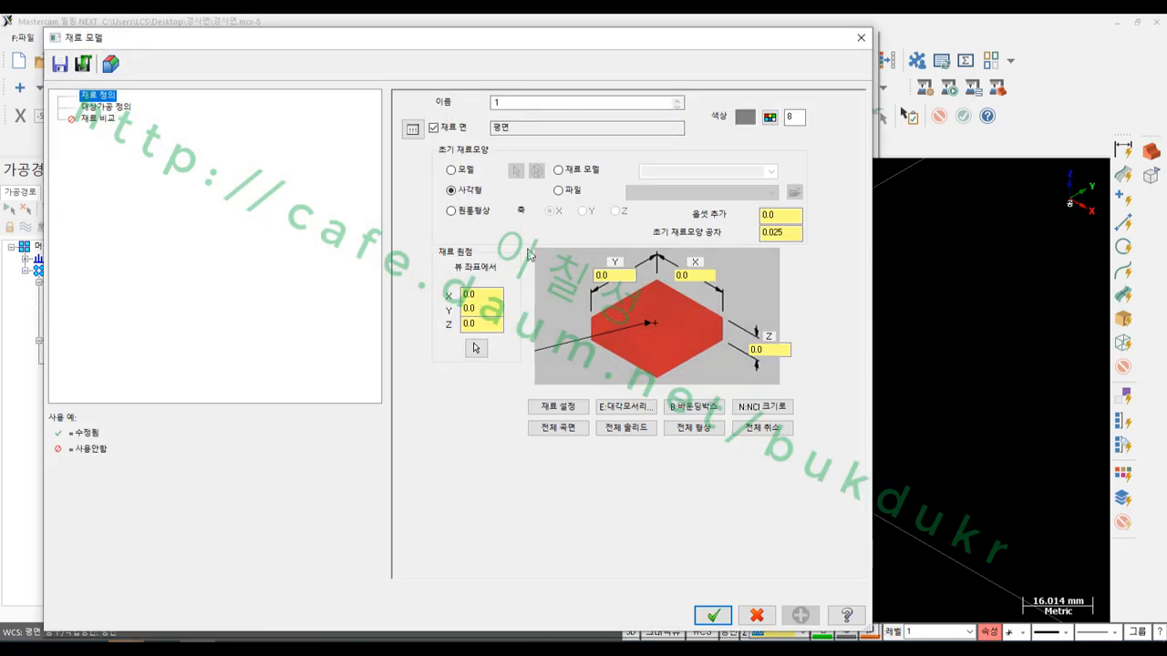
click(457, 171)
click(544, 409)
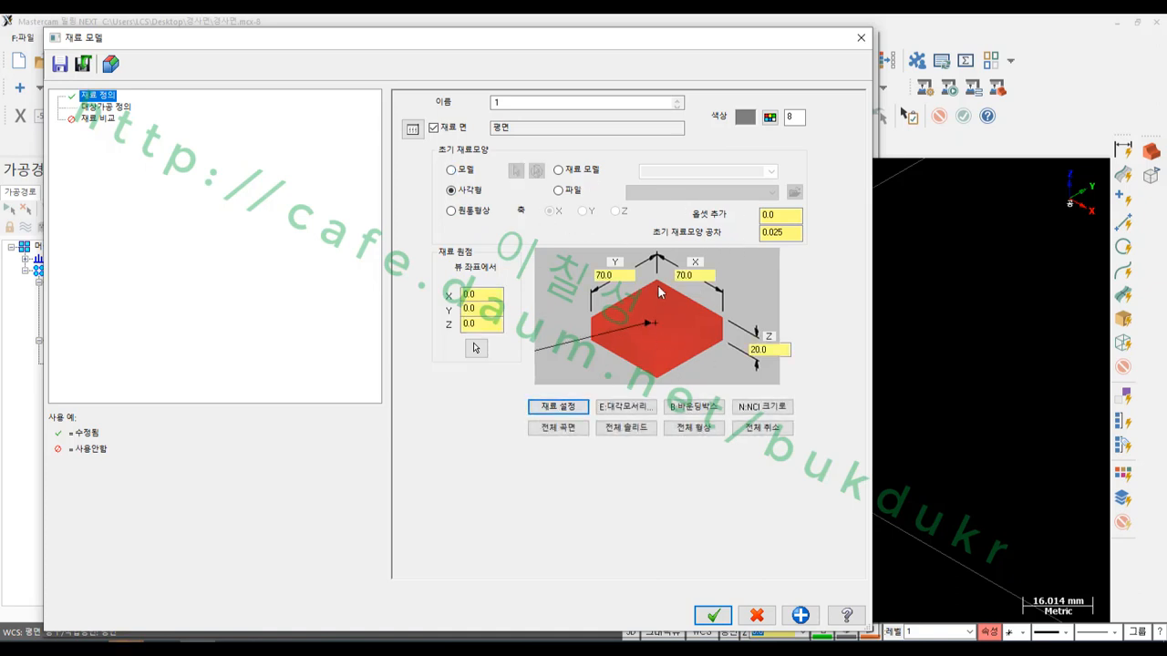
Calculate the stock model from the 2D contour operation and turn off the translucent display of the original stock.
click(114, 107)
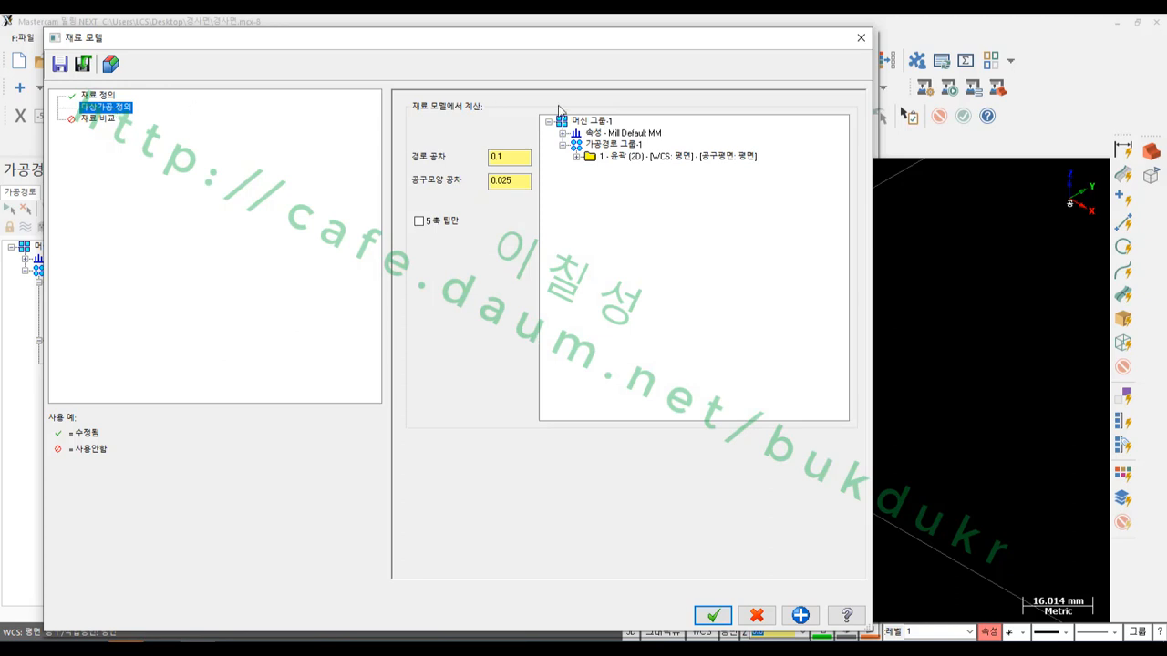
click(625, 158)
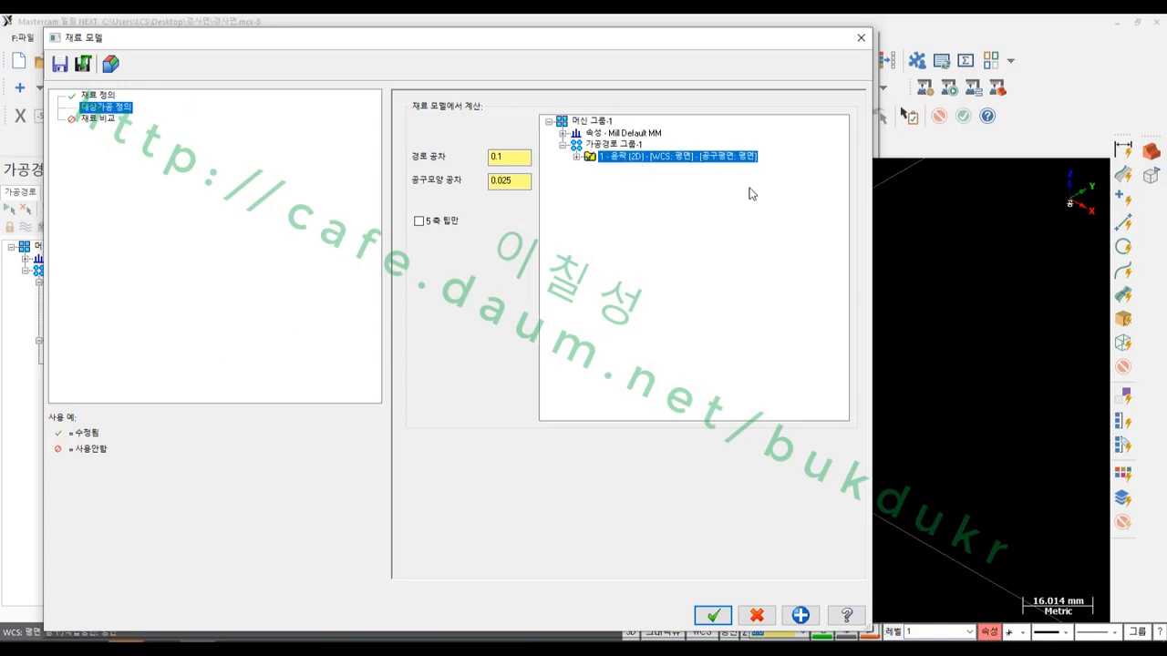
click(713, 617)
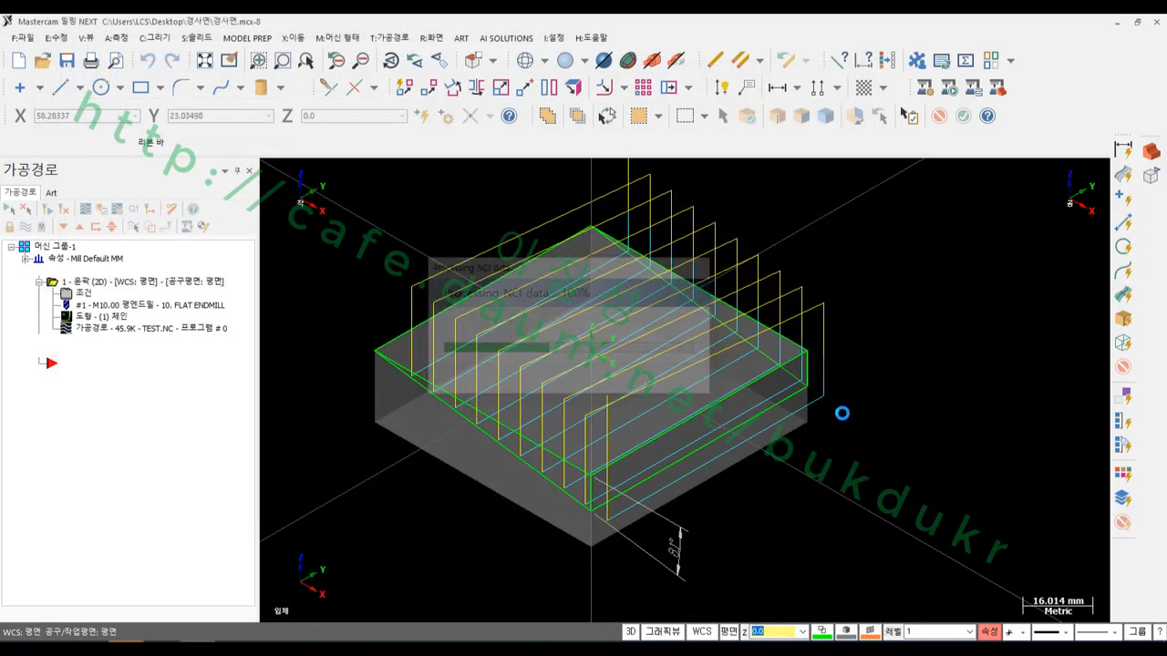
click(675, 60)
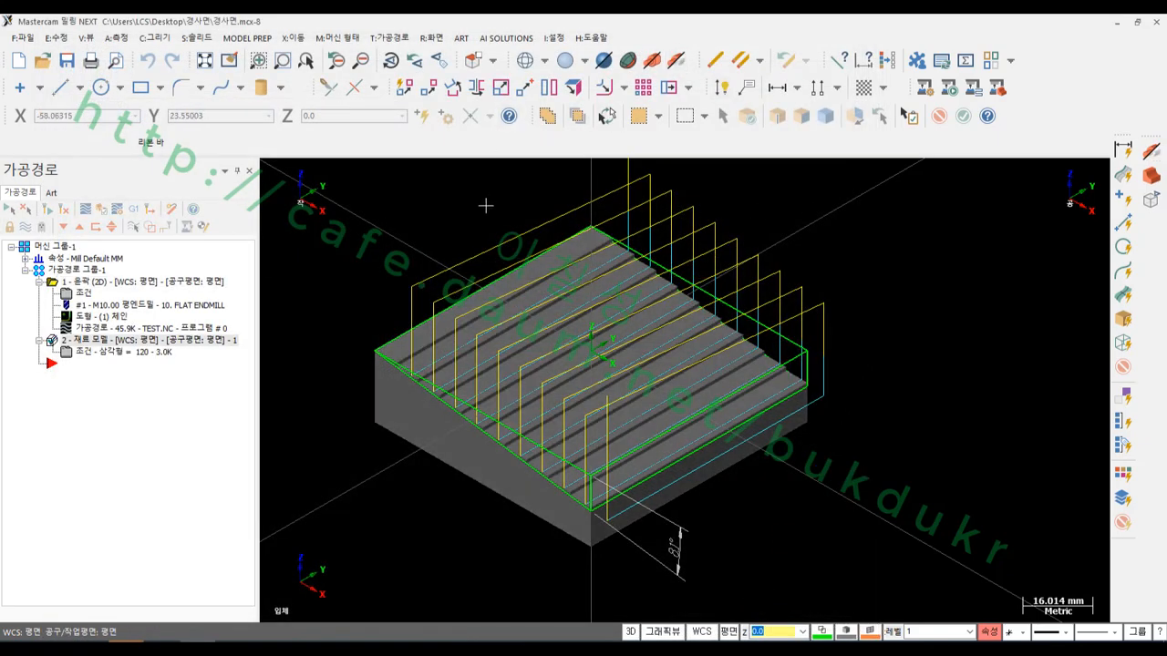
Examine in the front view how the stepped corners of the stock model meet the sloped line.
right_click(443, 199)
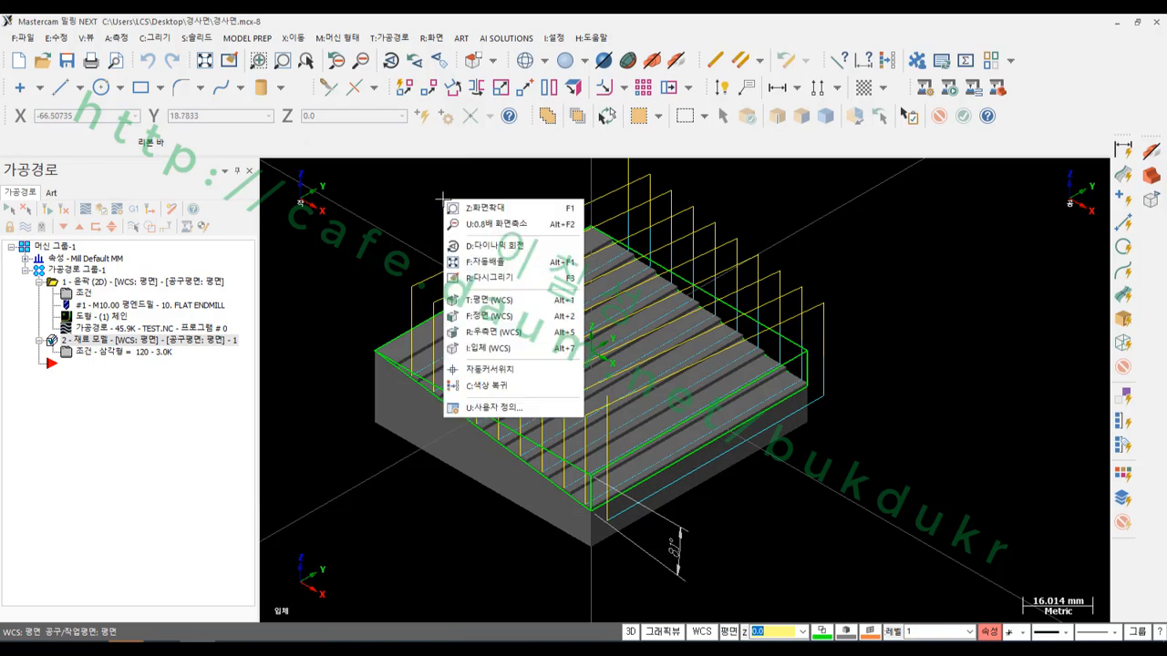
click(491, 317)
scroll(778, 324, up, 4)
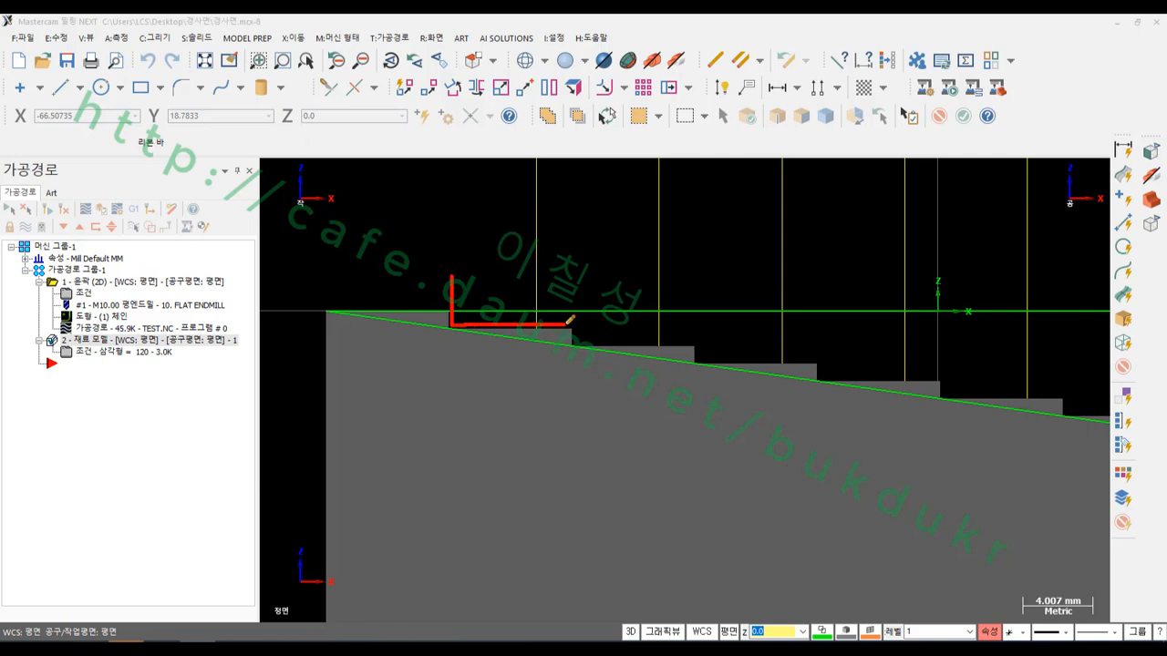
mouse_move(578, 323)
mouse_down()
mouse_move(613, 344)
mouse_move(686, 343)
mouse_up()
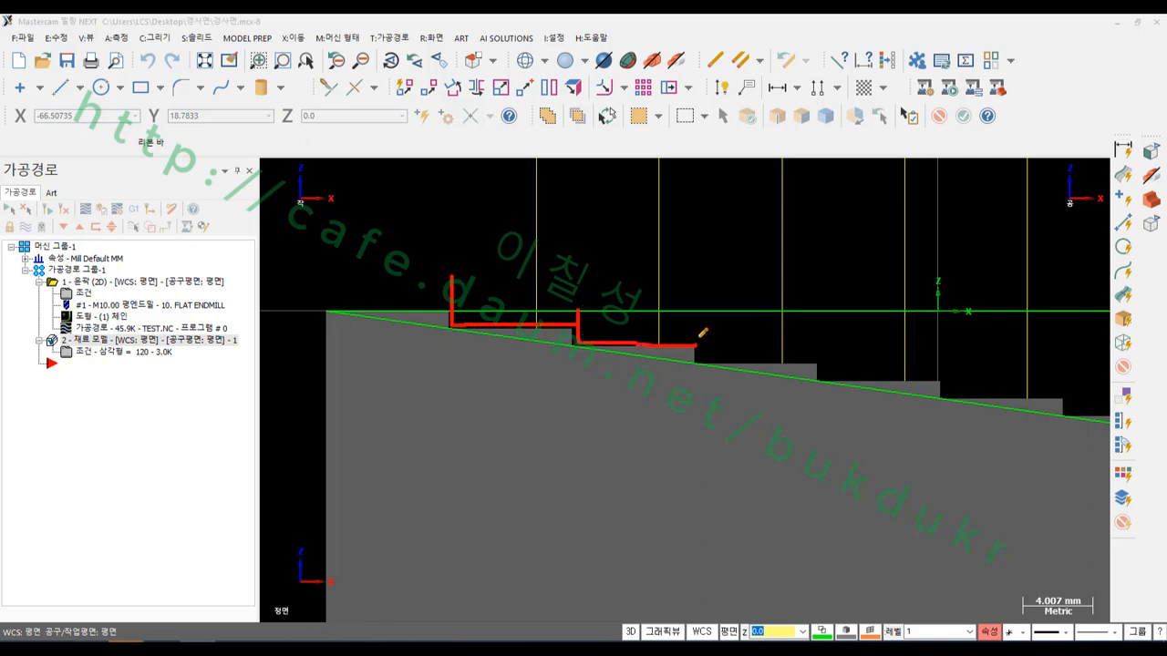
mouse_move(464, 338)
mouse_down()
mouse_move(446, 317)
mouse_move(451, 342)
mouse_up()
mouse_move(578, 365)
mouse_down()
mouse_move(568, 330)
mouse_move(593, 358)
mouse_up()
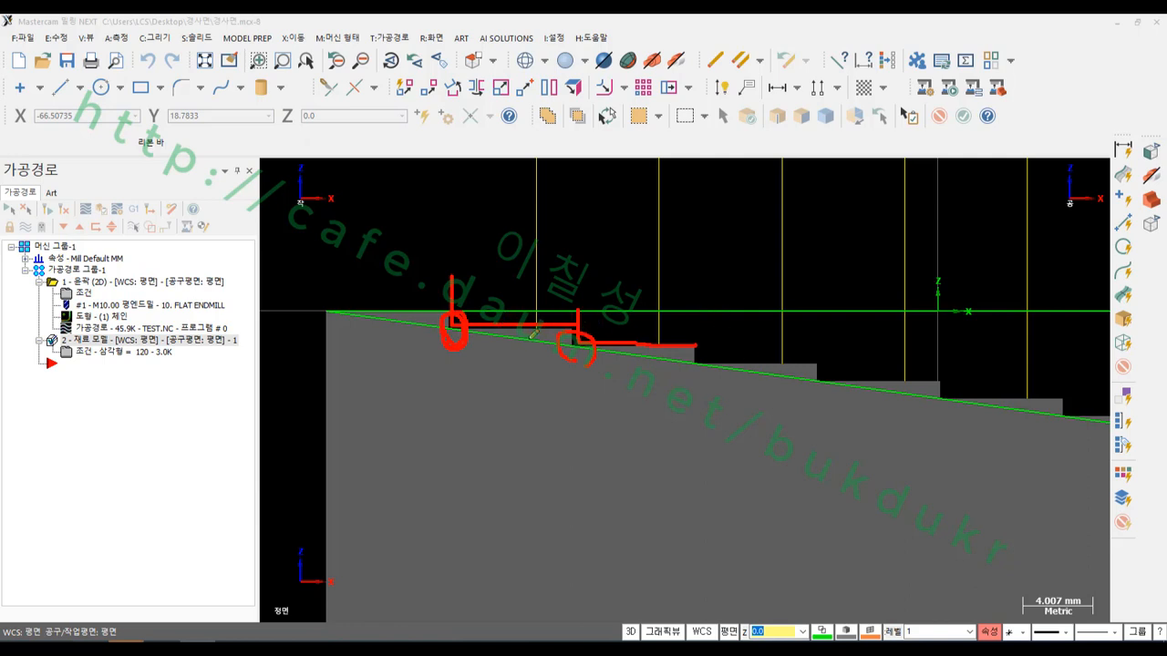
right_click(725, 237)
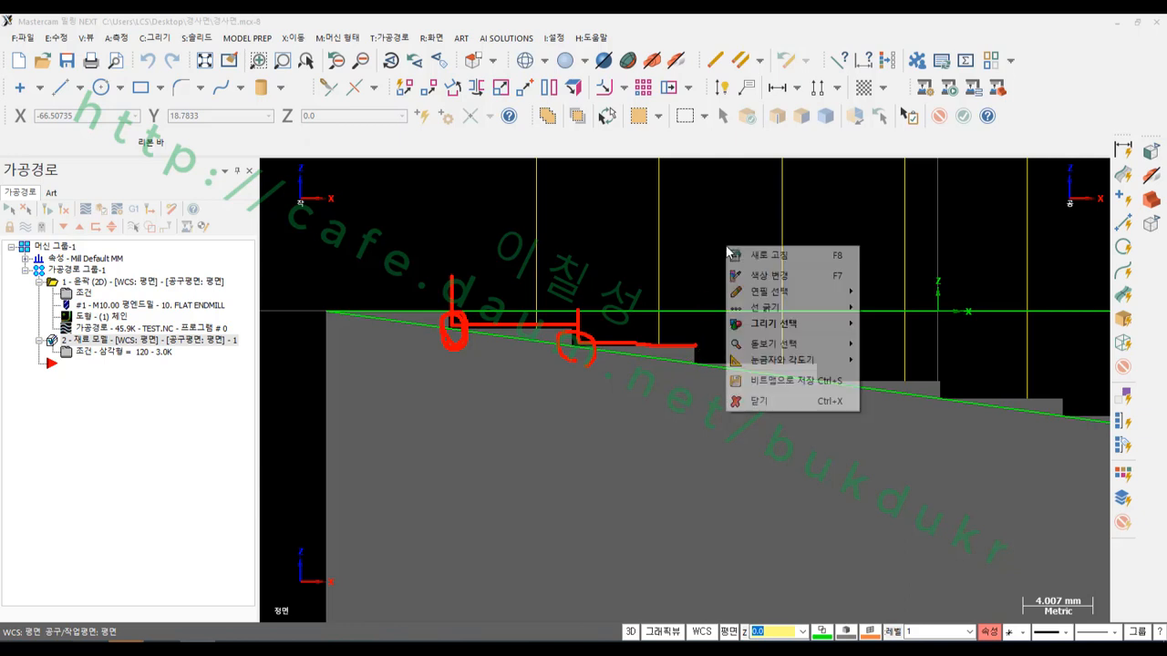
click(757, 399)
scroll(710, 377, up, 4)
scroll(709, 376, up, 4)
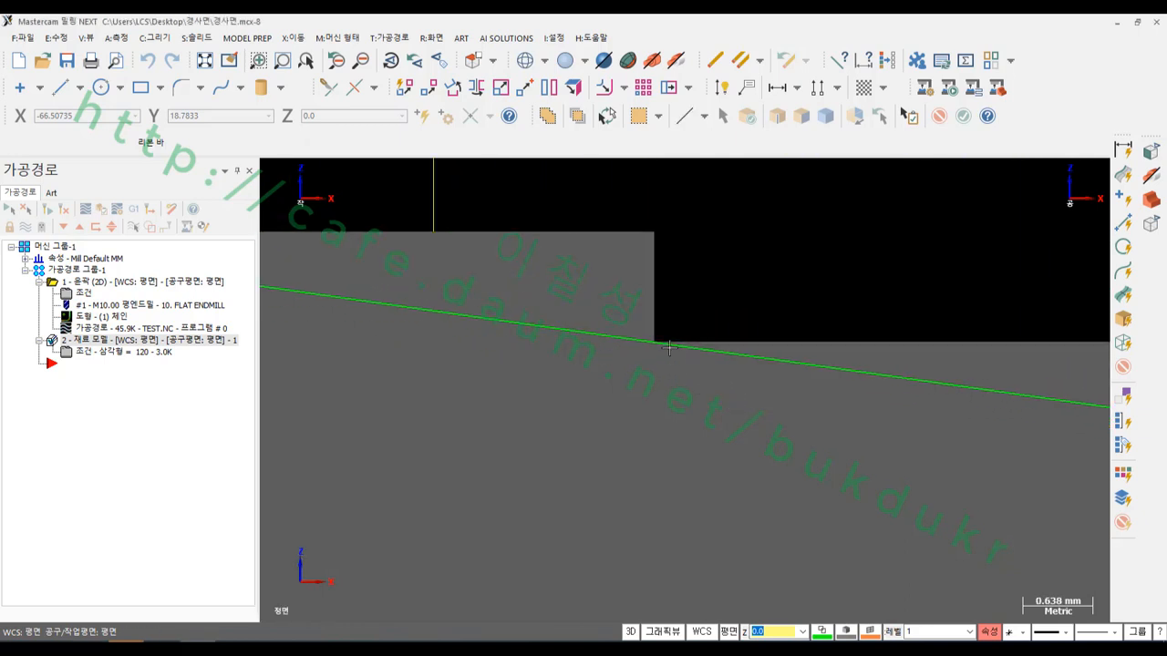
scroll(679, 339, down, 10)
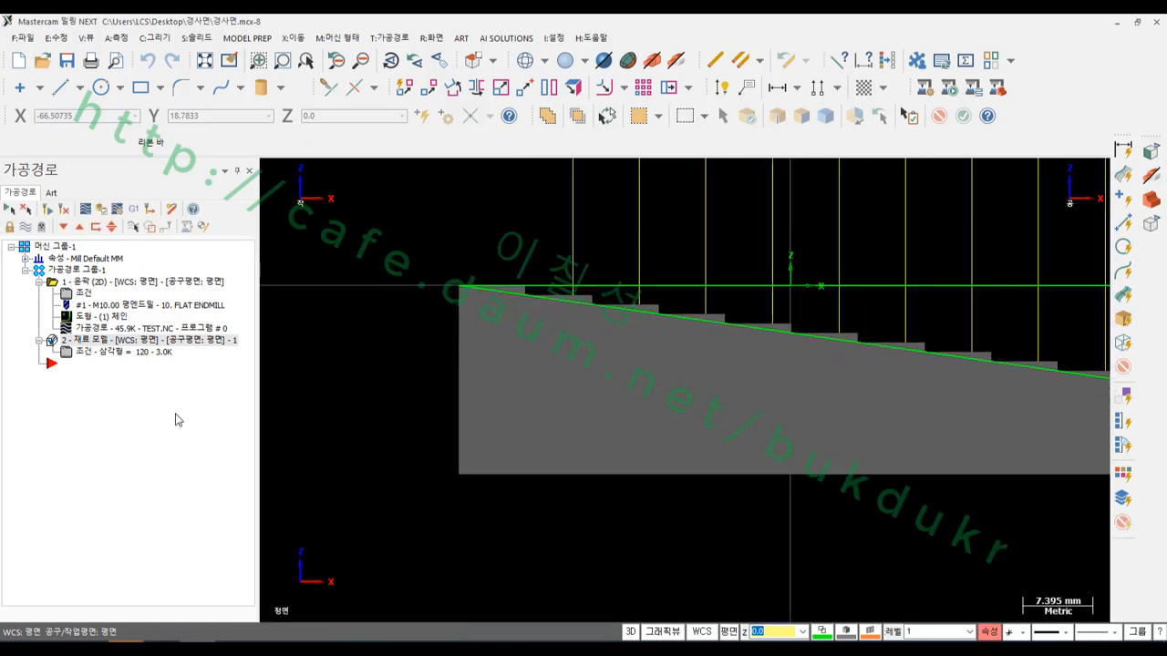
Set the contour toolpath's wall stock allowance to 0.5 mm and regenerate the contour and stock model operations.
click(83, 294)
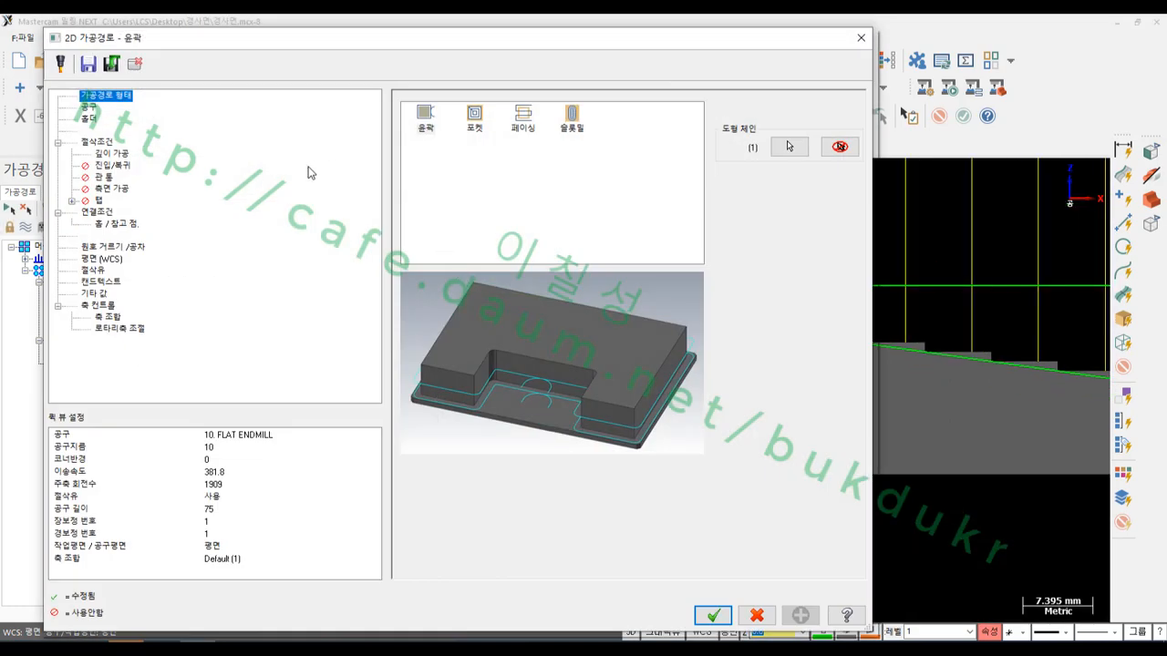
click(108, 143)
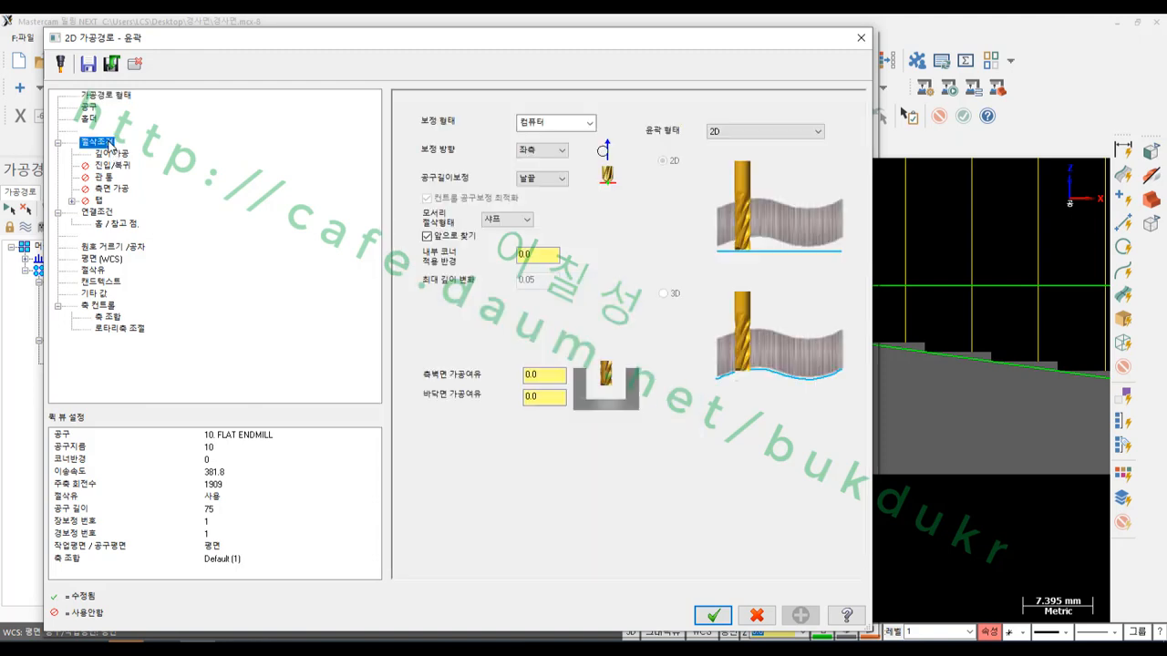
click(553, 382)
text(5)
double_click(547, 374)
click(713, 615)
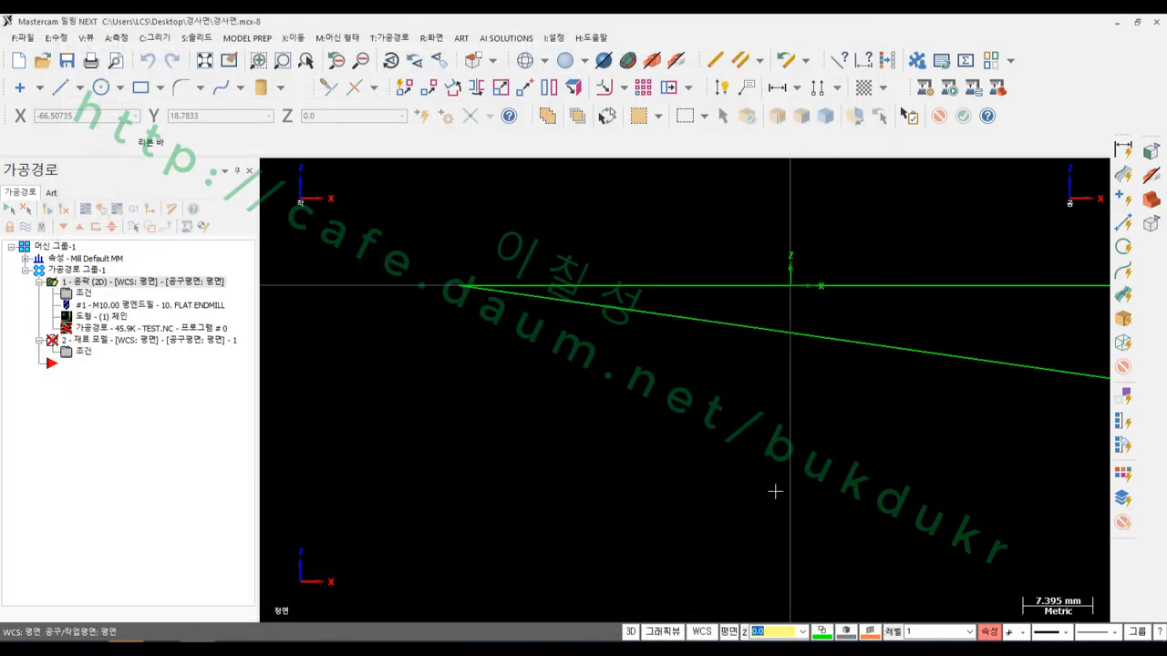
click(51, 210)
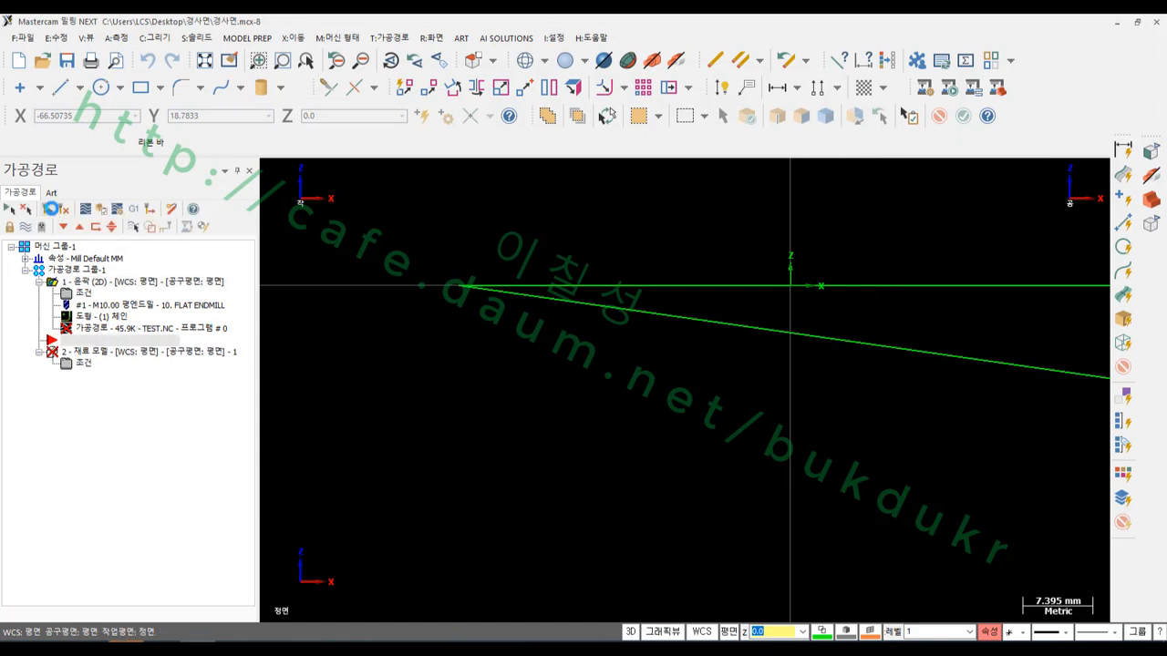
click(49, 212)
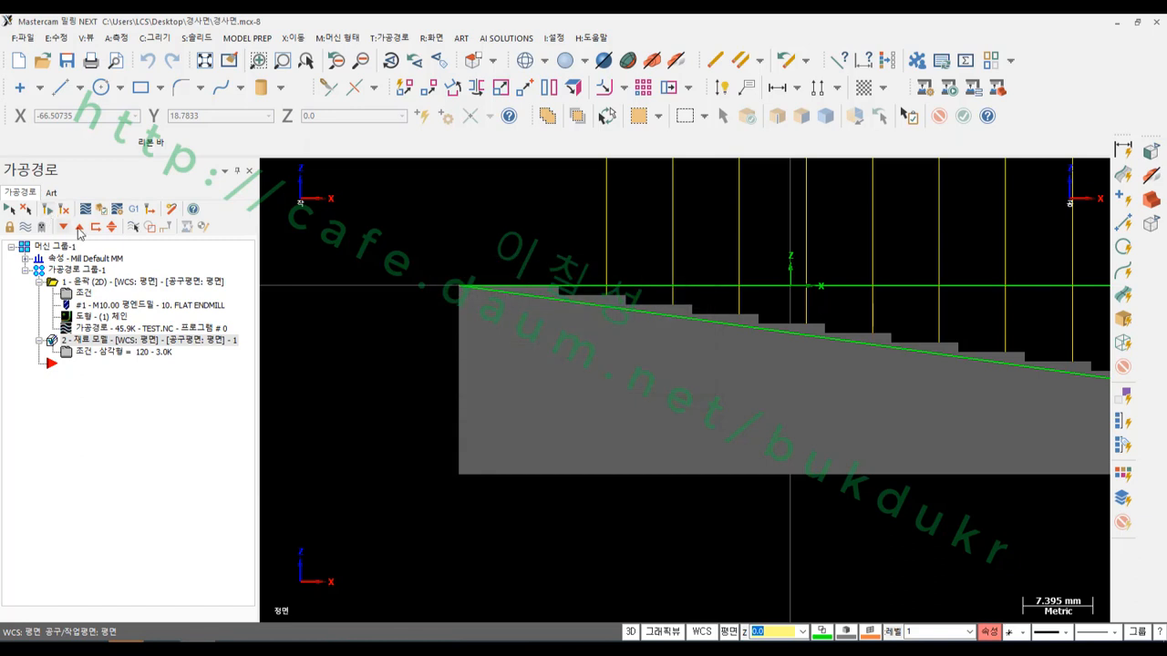
Examine the material left between the recalculated steps and the sloped line in the front view, and return to the isometric view.
scroll(527, 249, up, 1)
scroll(527, 249, up, 4)
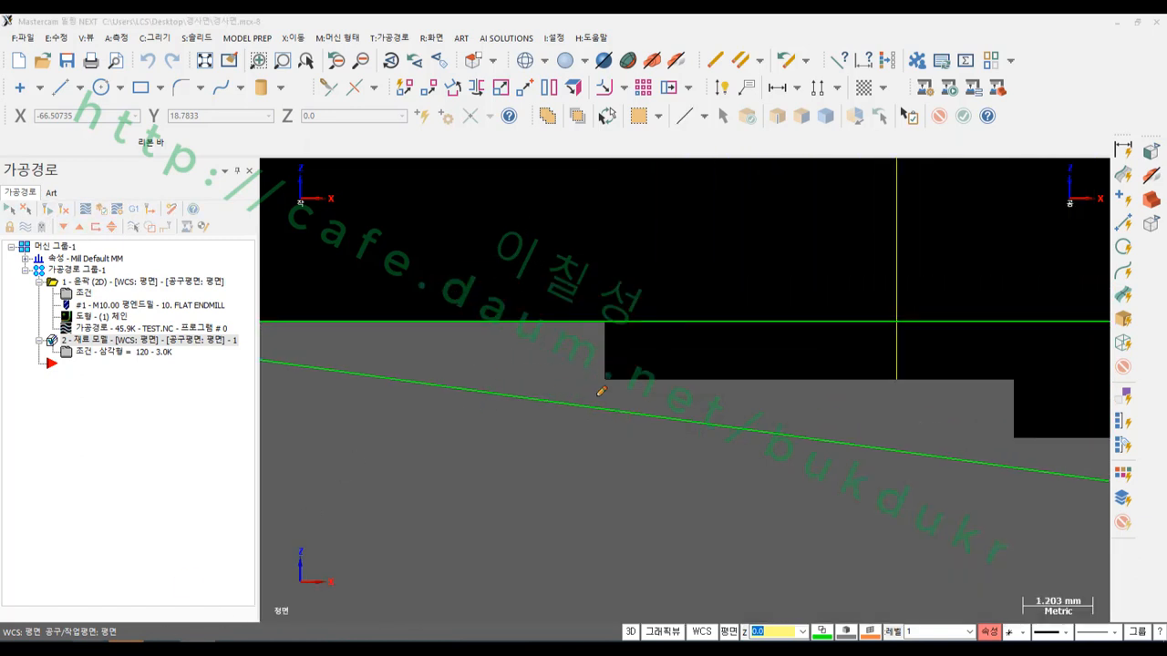
mouse_move(606, 403)
mouse_down()
mouse_move(569, 400)
mouse_move(616, 380)
mouse_move(593, 406)
mouse_up()
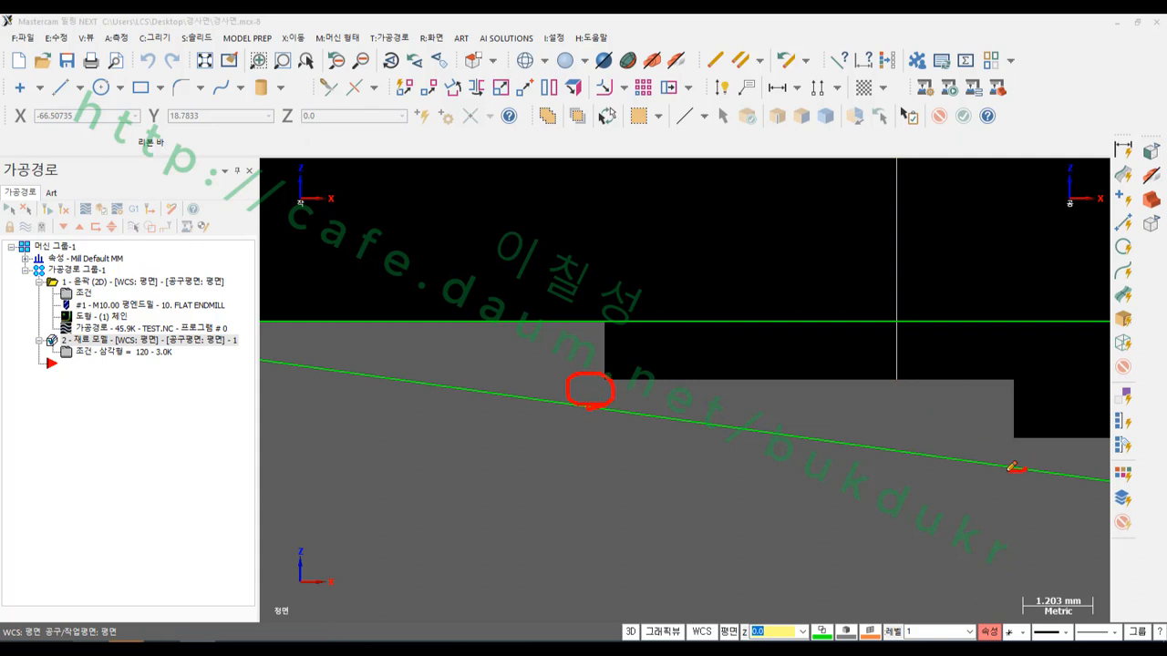
mouse_move(1014, 469)
mouse_down()
mouse_move(1011, 427)
mouse_move(1018, 462)
mouse_up()
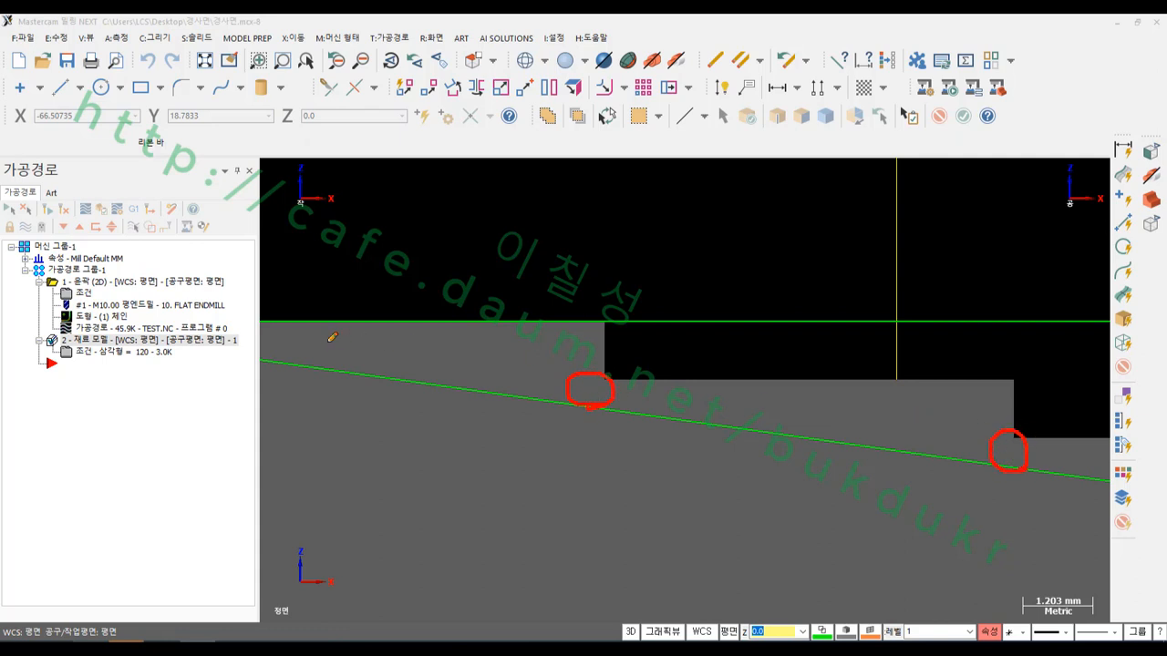
drag(288, 326, 1016, 432)
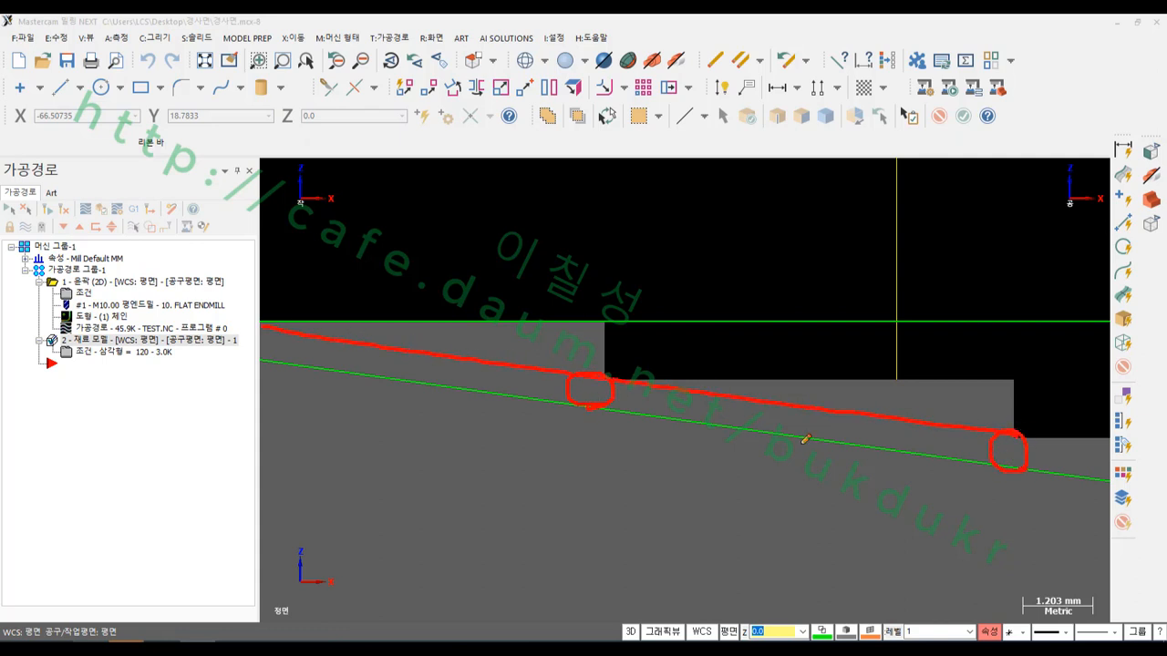
drag(597, 405, 880, 436)
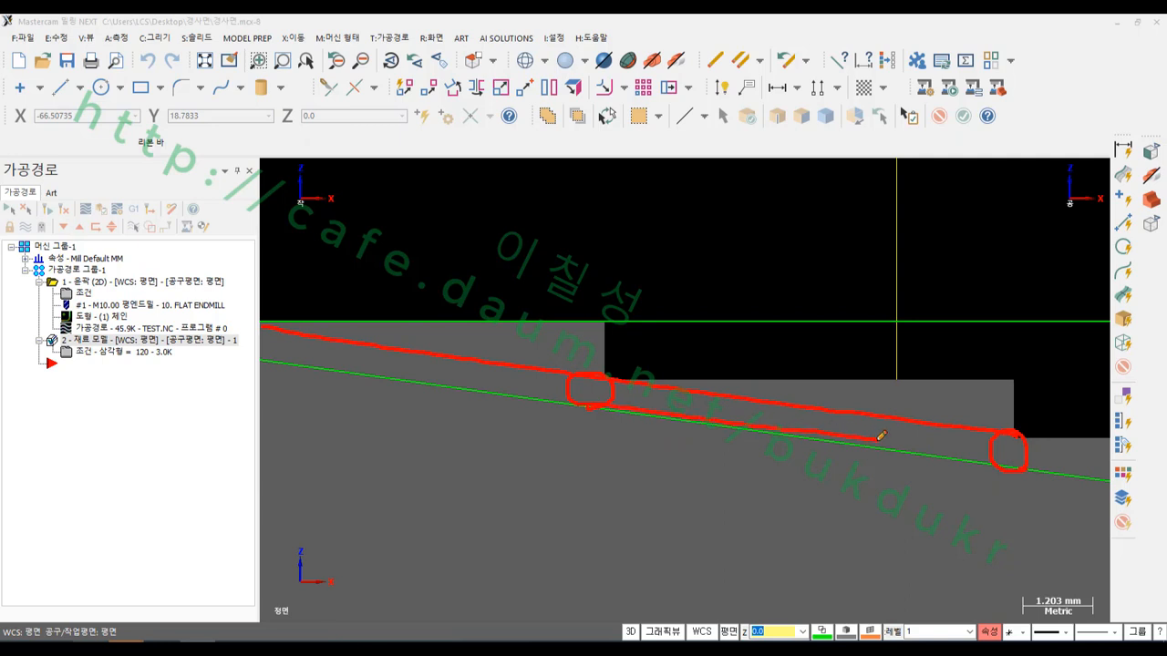
right_click(684, 228)
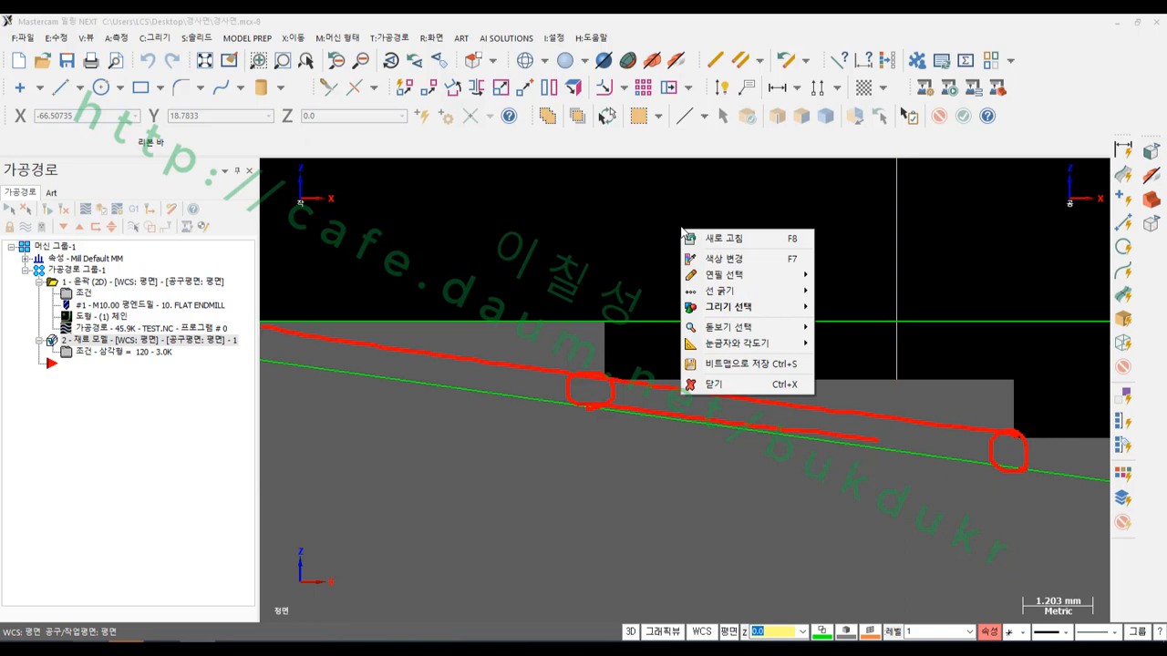
click(716, 384)
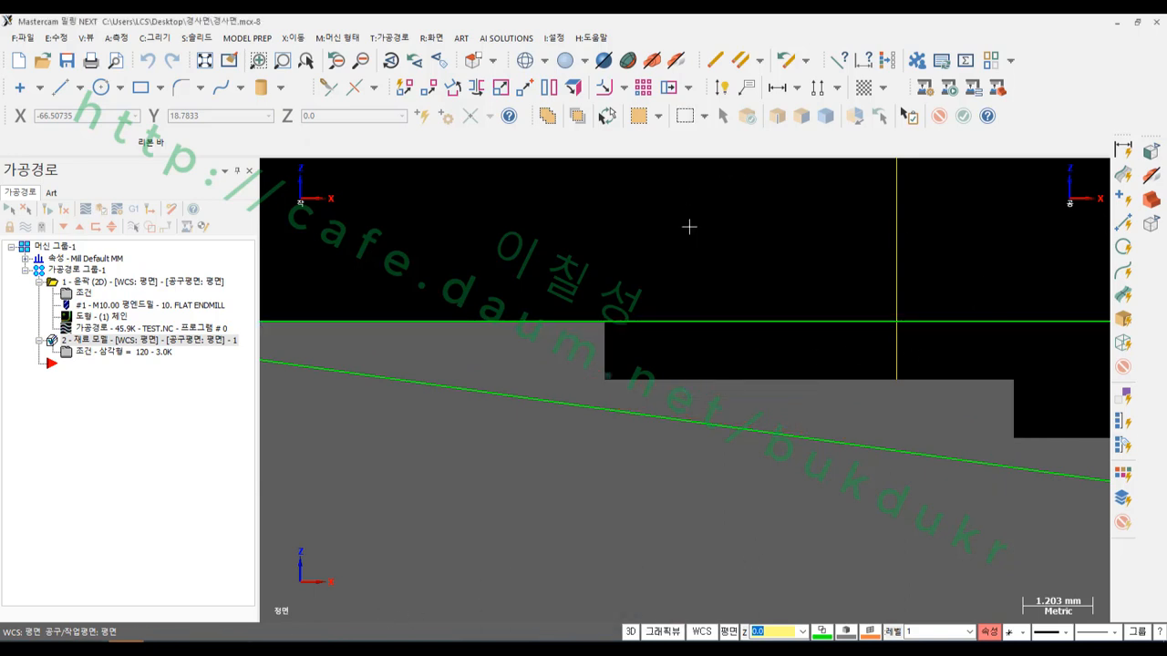
scroll(690, 226, down, 6)
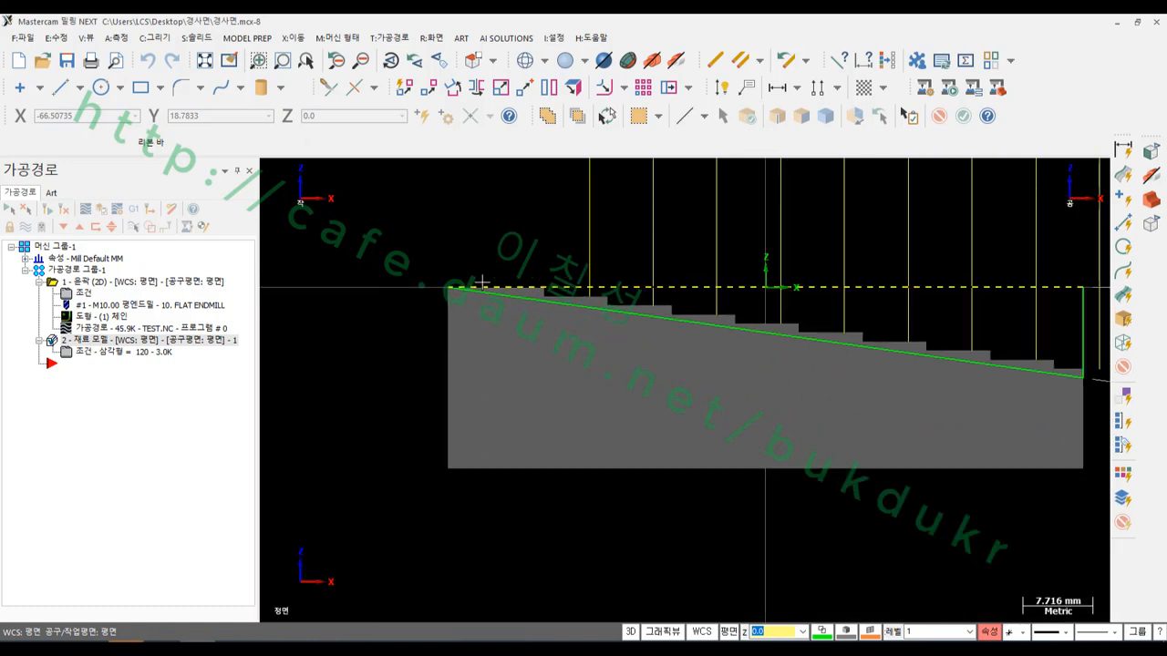
right_click(471, 242)
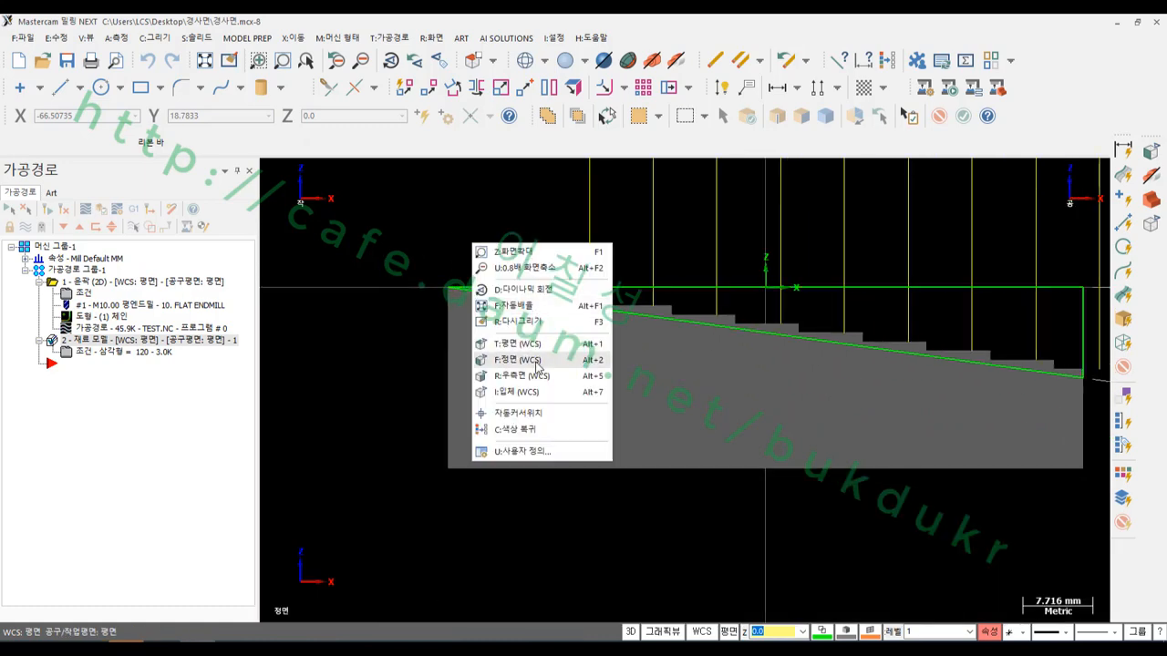
click(518, 392)
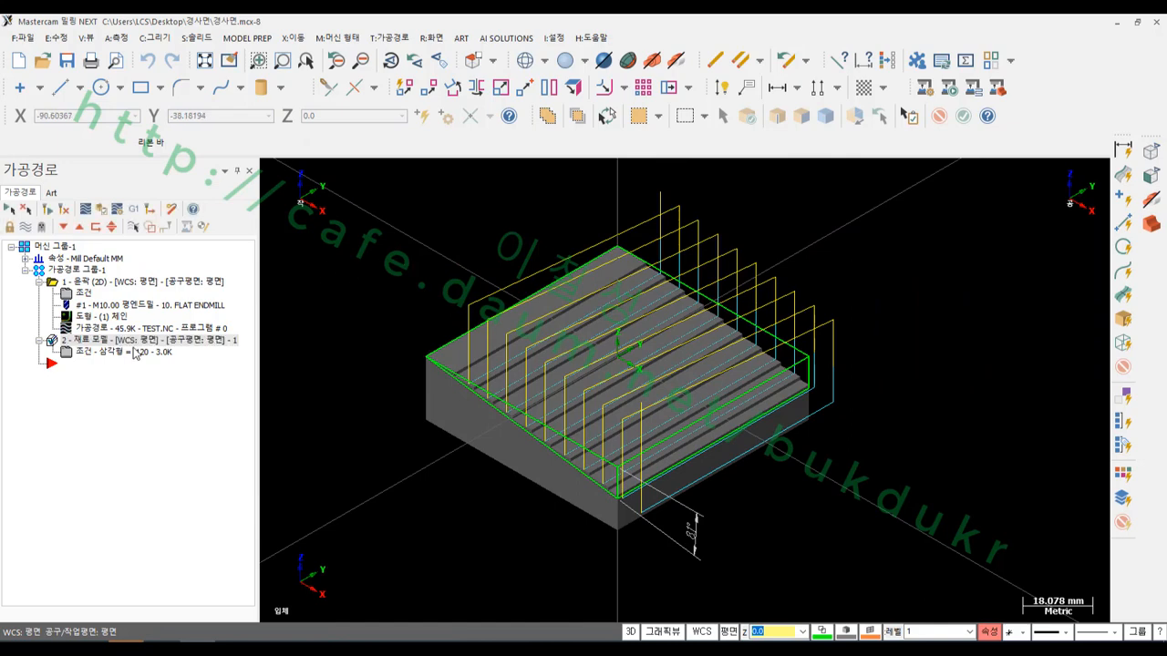
Verify the contour operation in Mastercam Simulator, stepping move by move through the first two cutting passes, and inspect the cut close up.
click(95, 281)
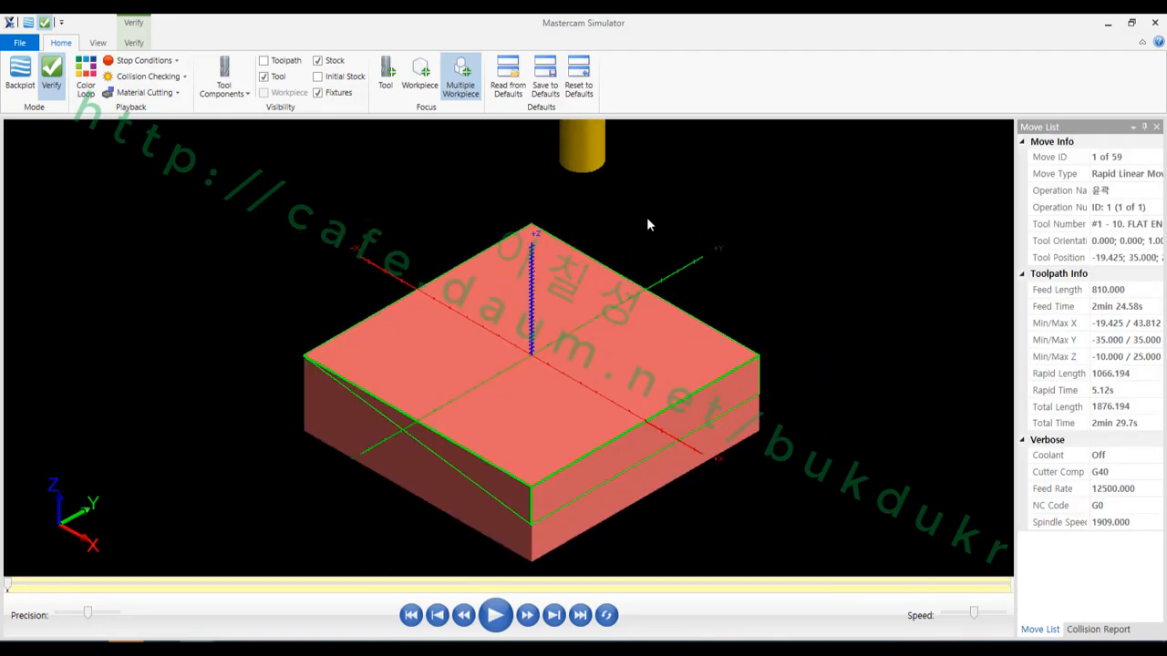
key(s)
key(s)
key(s)
key(s)
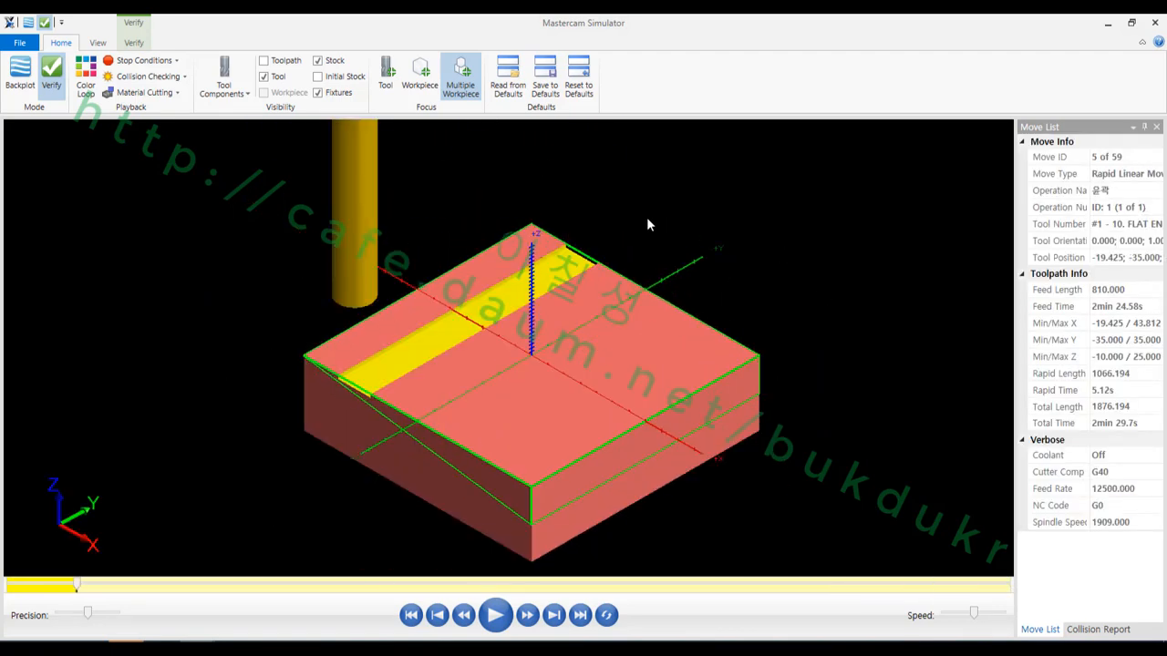
key(s)
key(s)
key(s)
key(s)
key(s)
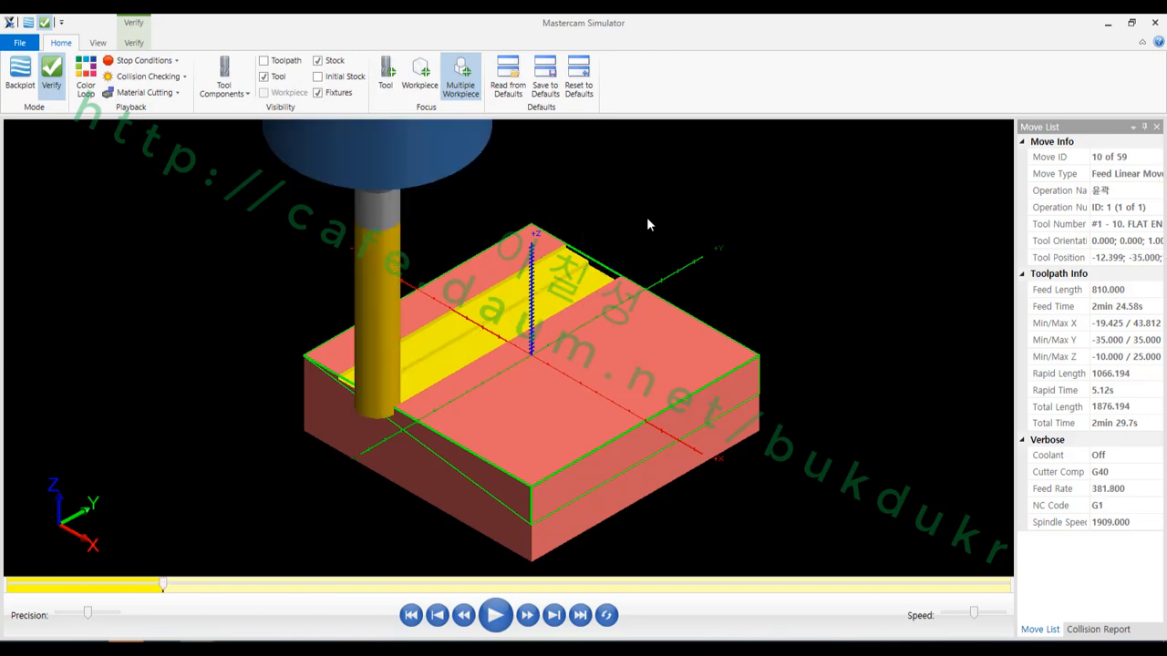
scroll(407, 402, up, 5)
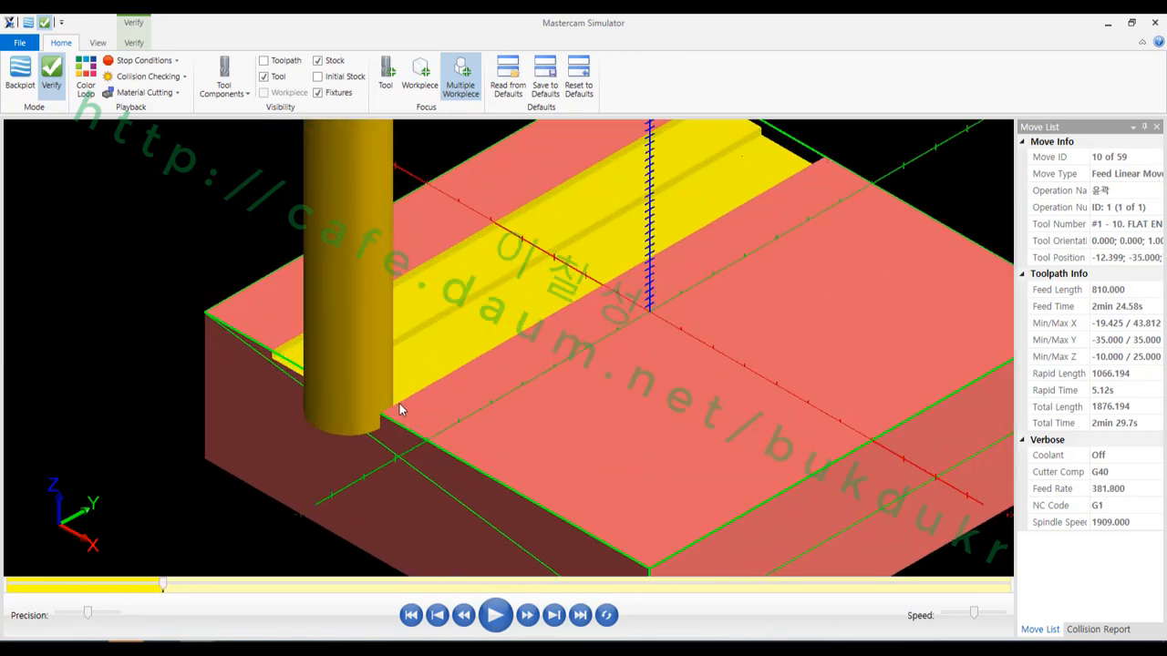
mouse_move(383, 386)
middle_down()
mouse_move(346, 386)
mouse_move(392, 390)
middle_up()
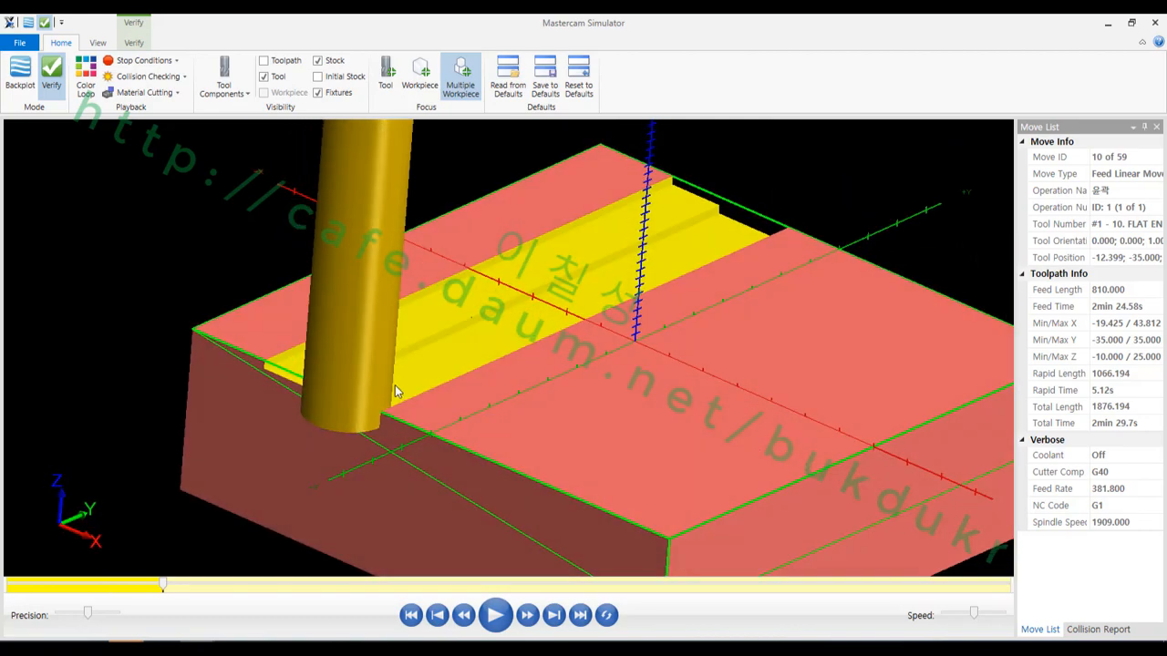
Examine the tool's position at the stock edge at the end of the second cutting pass, close up and from farther away.
scroll(353, 414, up, 5)
scroll(354, 389, up, 4)
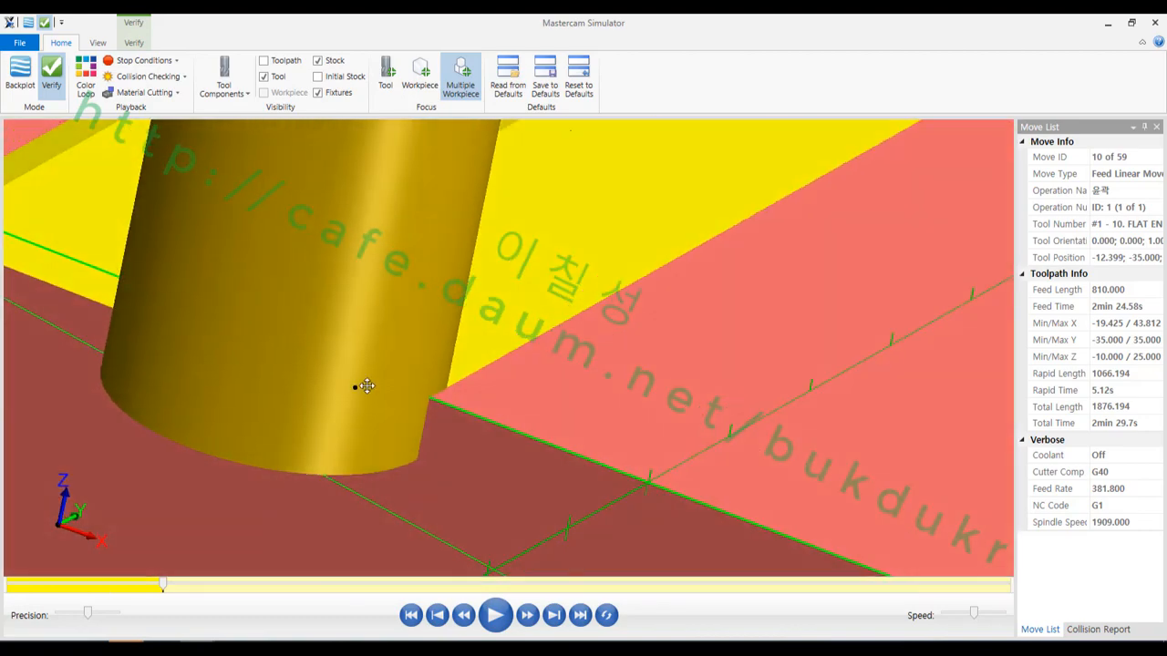
scroll(309, 364, down, 6)
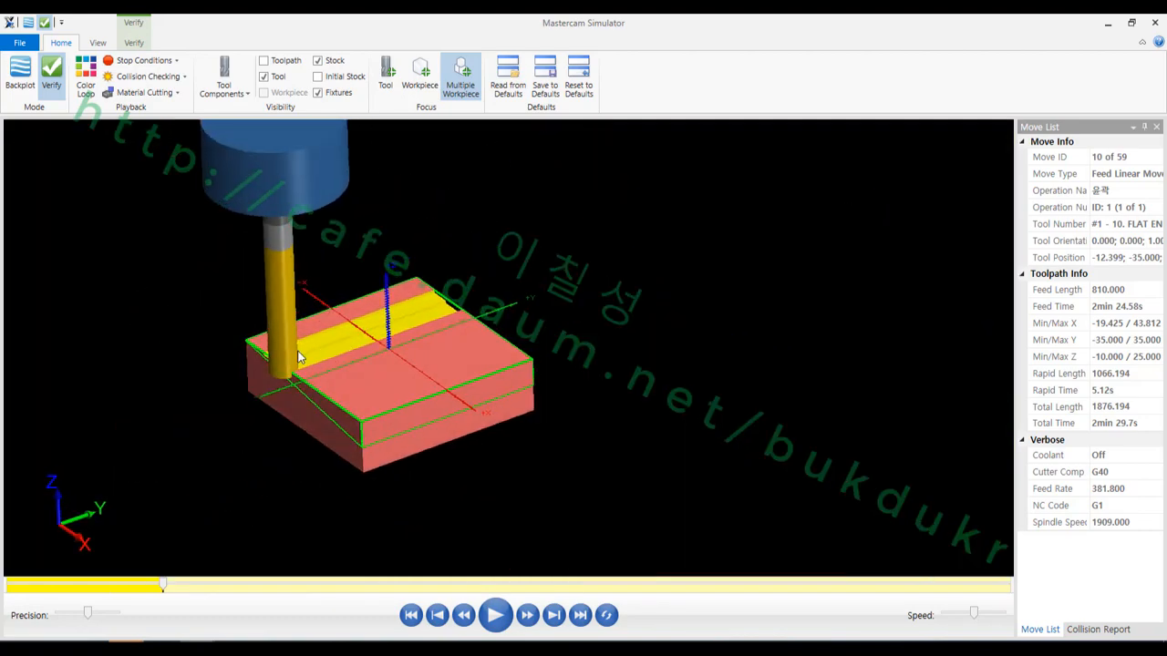
scroll(277, 344, up, 2)
scroll(277, 344, up, 1)
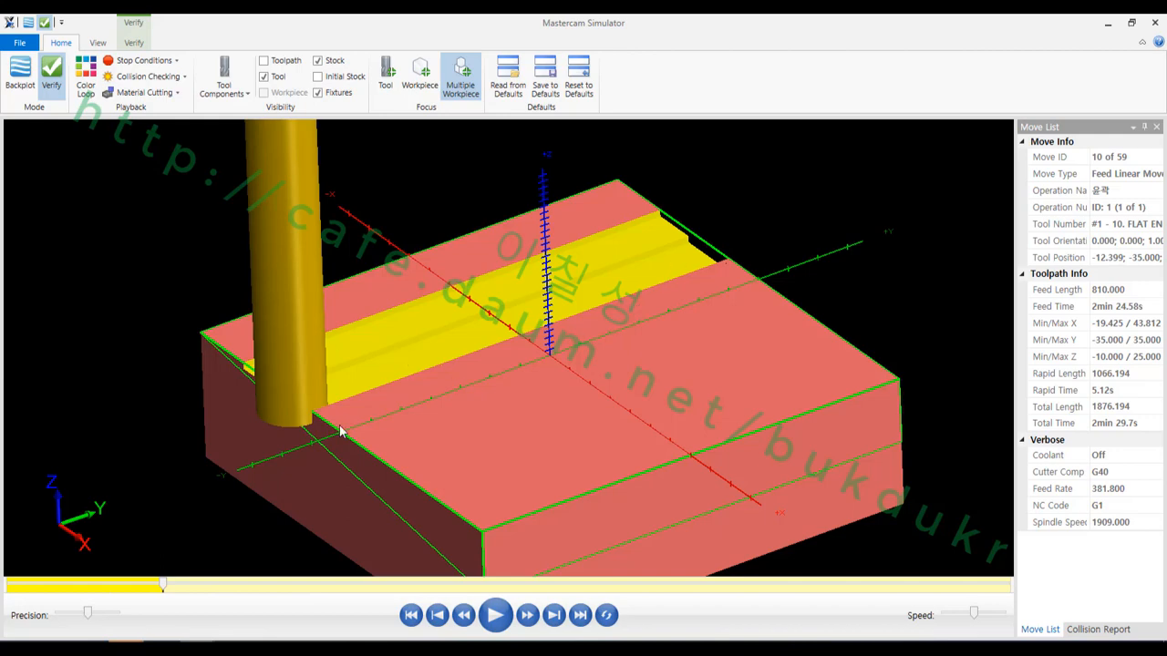
scroll(309, 431, up, 1)
scroll(274, 415, down, 2)
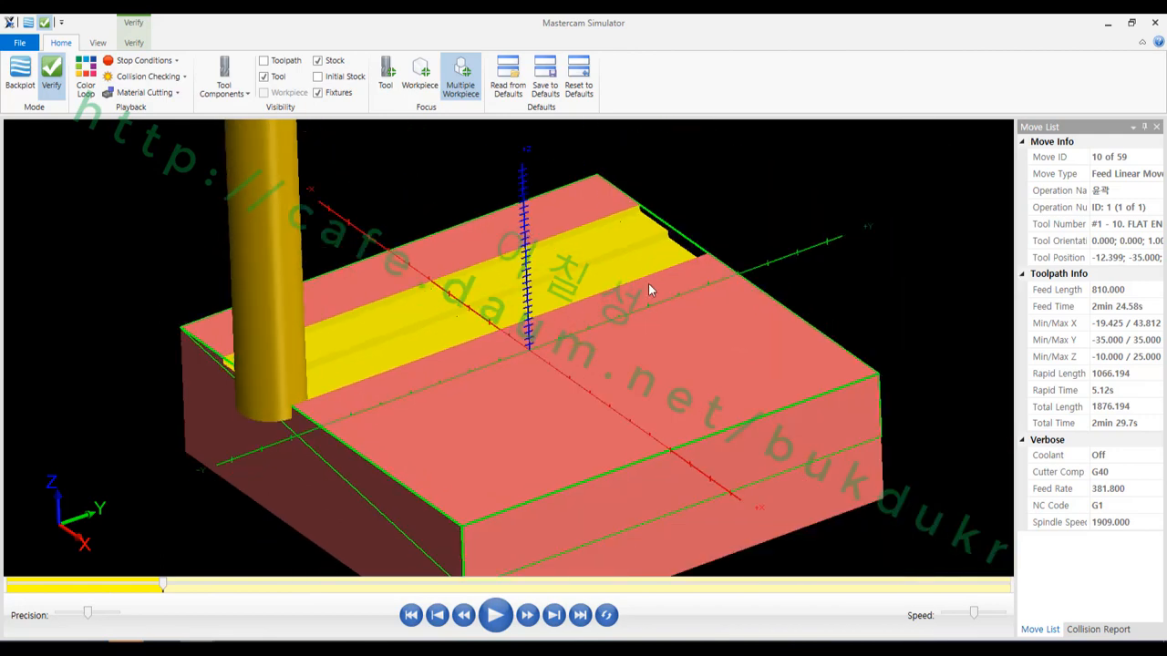
Advance the simulation move by move to the third pass's plunge, inspect where the tool enters the stock edge, and return to Mastercam.
key(s)
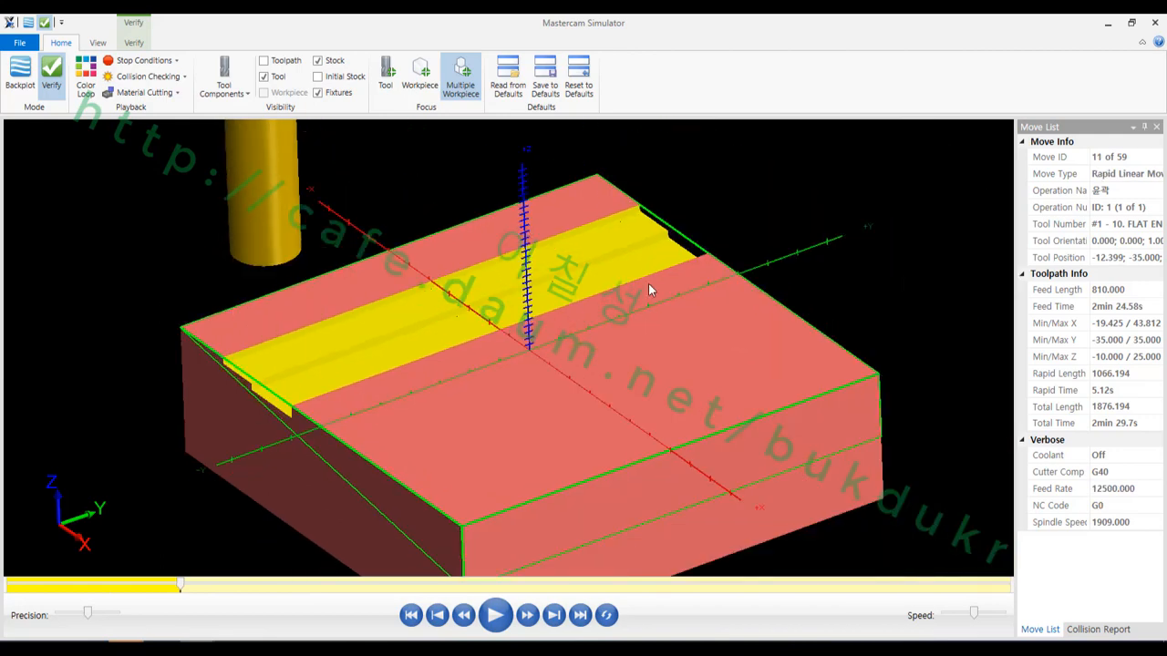
key(s)
key(s)
key(s)
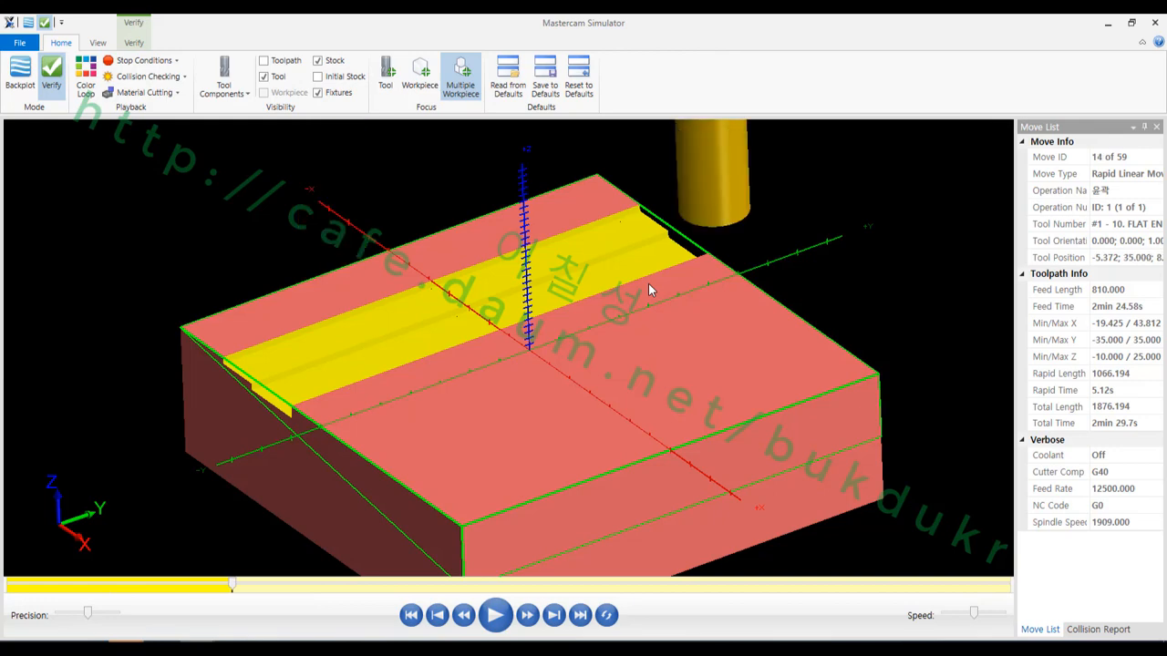
key(s)
scroll(729, 273, up, 3)
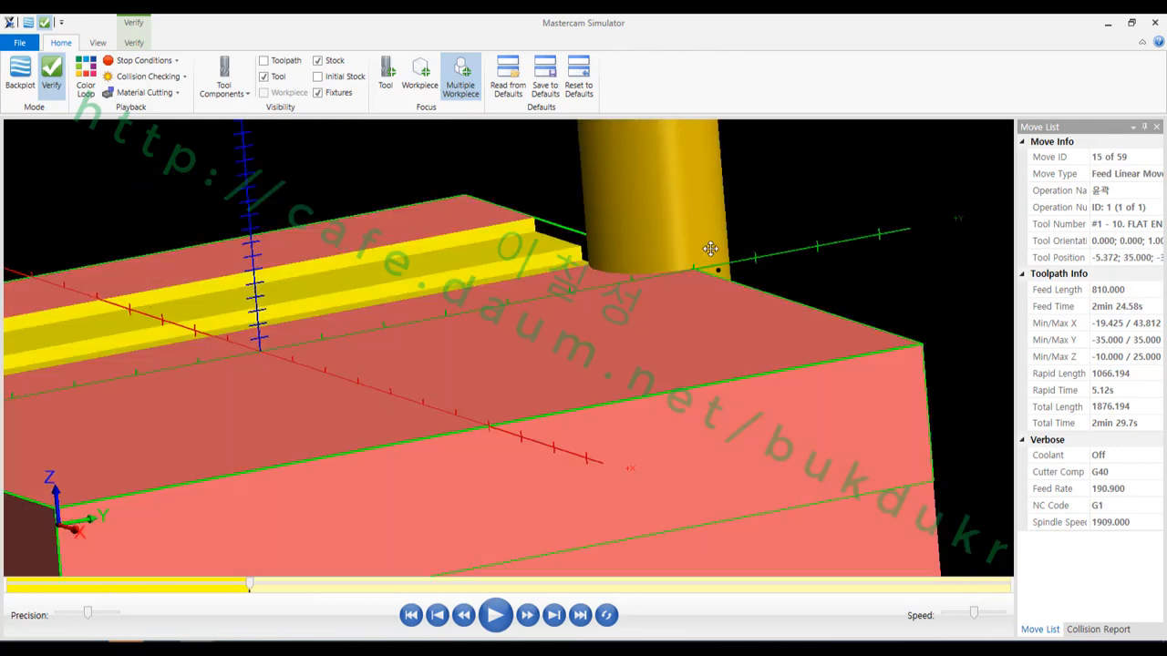
middle_drag(711, 248, 636, 265)
scroll(821, 232, up, 2)
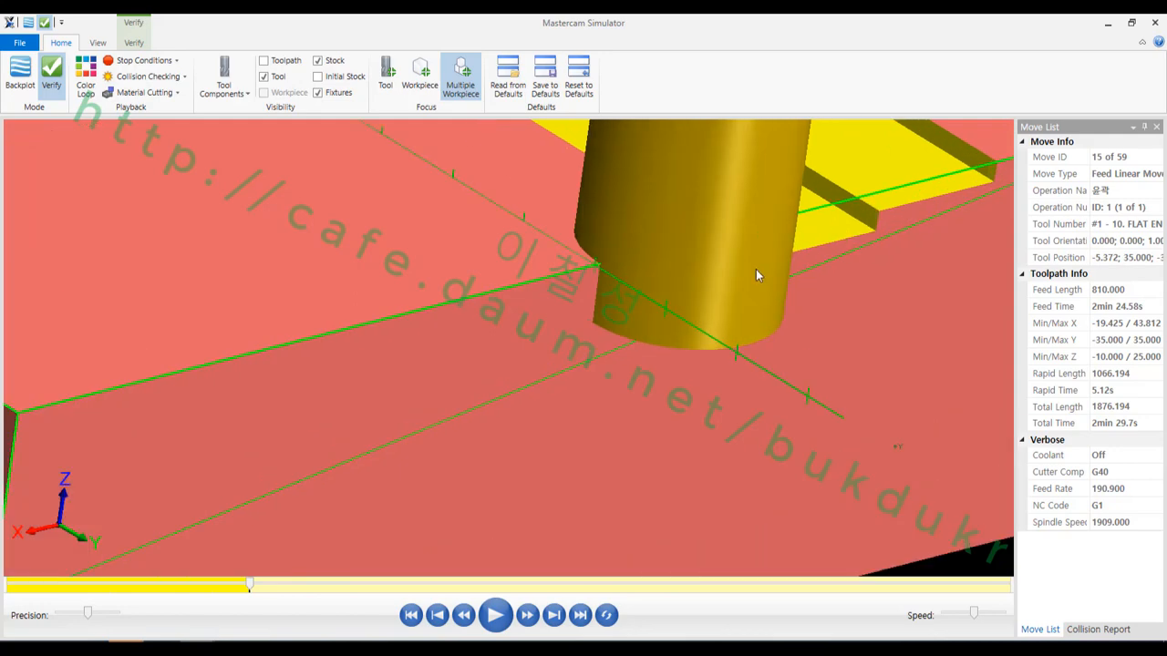
scroll(729, 330, down, 3)
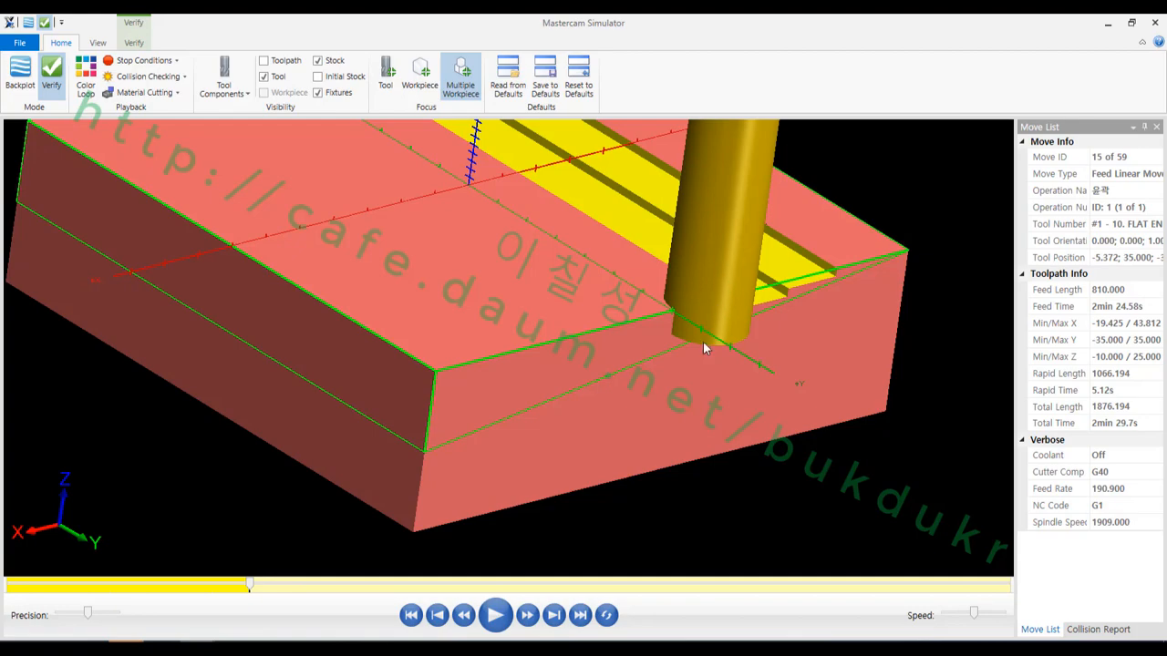
click(1108, 25)
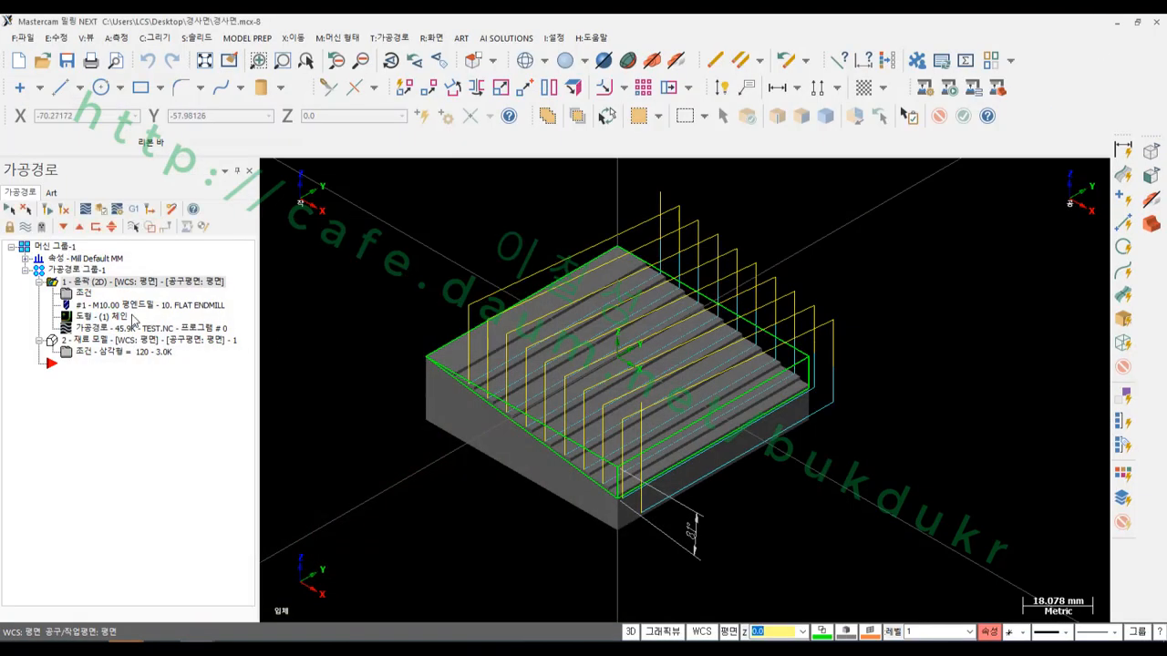
Enable lead in/out for the contour toolpath with its start and end each extended by 75% (7.5 mm), and regenerate the operations.
click(86, 293)
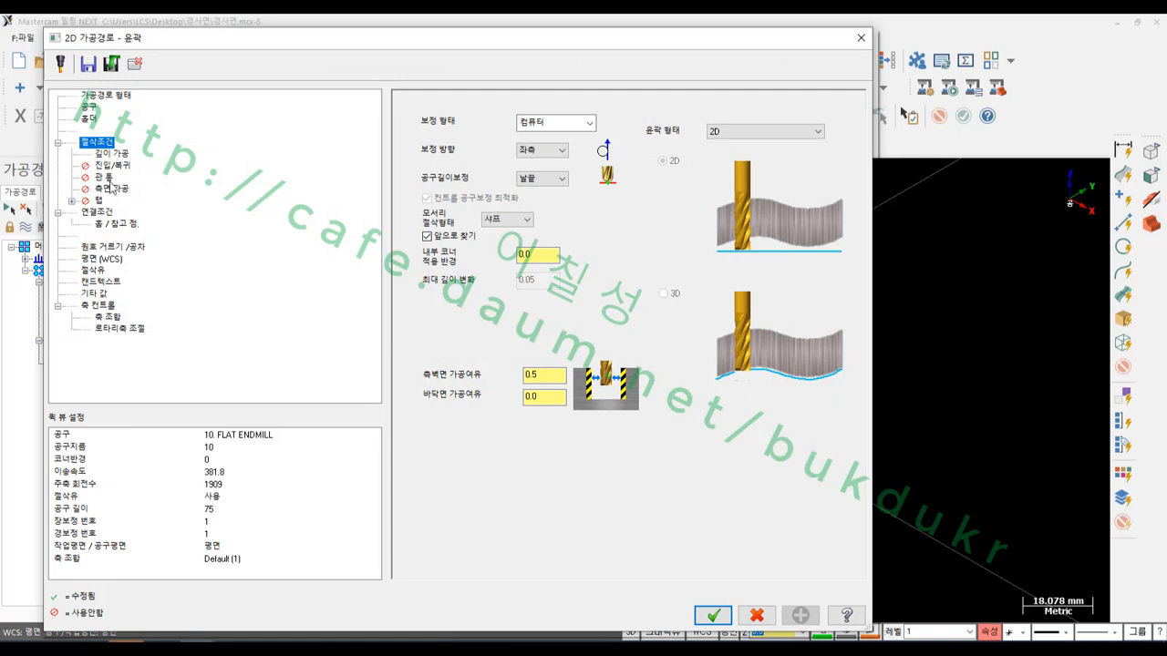
click(115, 167)
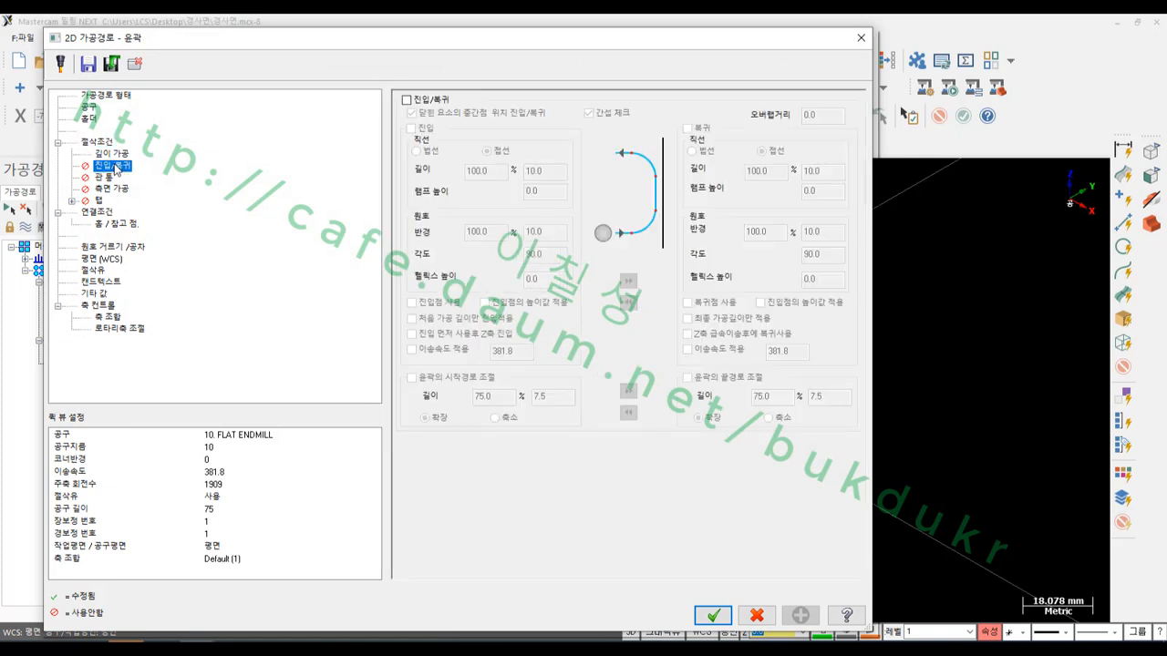
click(407, 99)
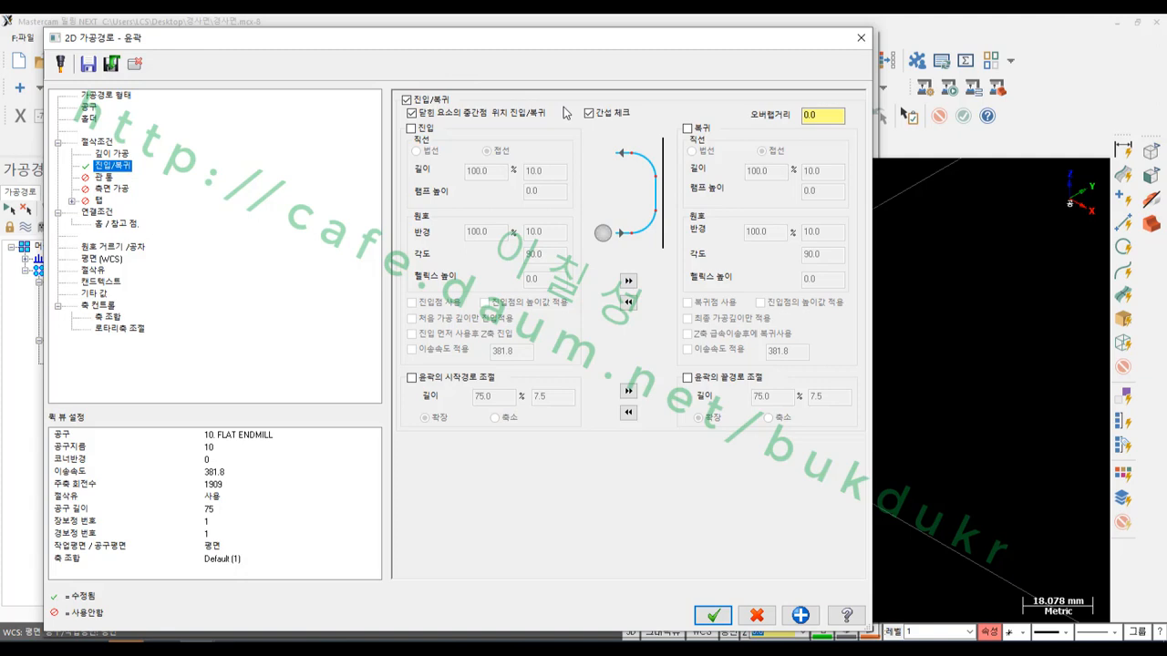
click(412, 378)
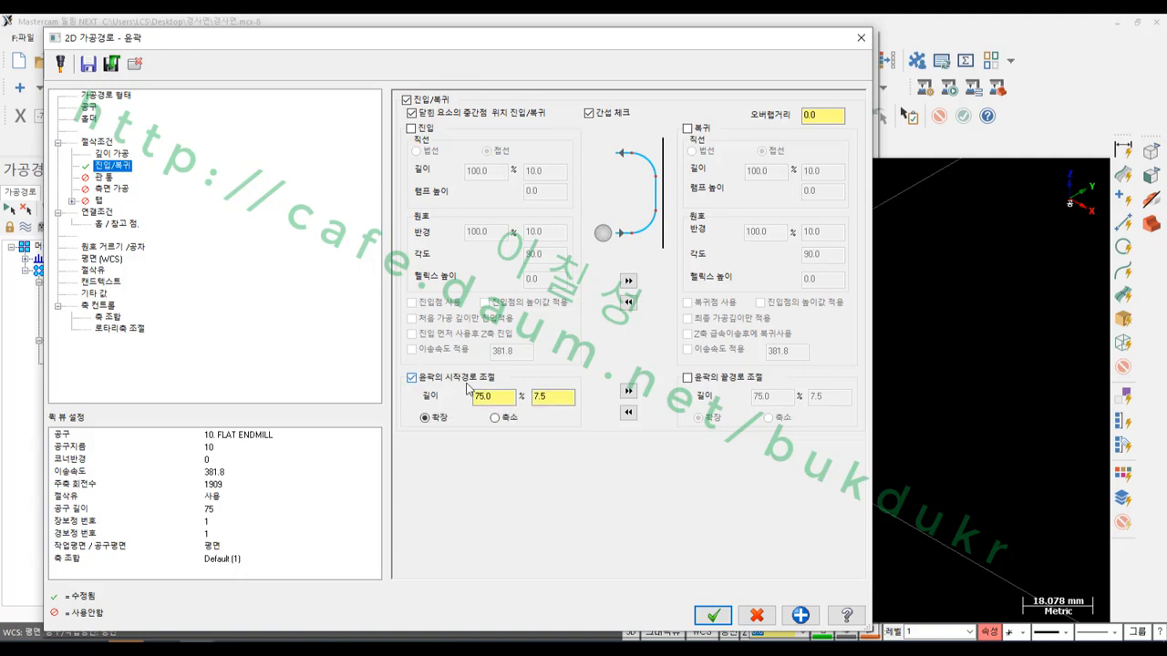
click(688, 378)
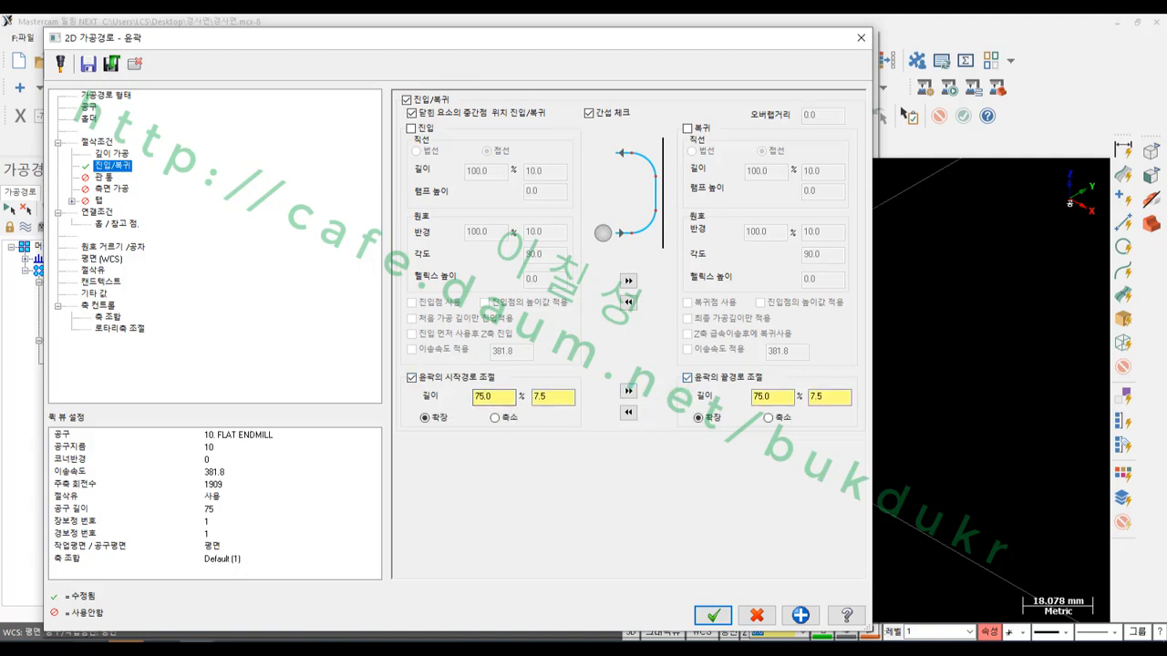
mouse_move(683, 446)
mouse_down()
mouse_move(397, 400)
mouse_move(564, 362)
mouse_move(880, 390)
mouse_move(729, 449)
mouse_move(675, 445)
mouse_up()
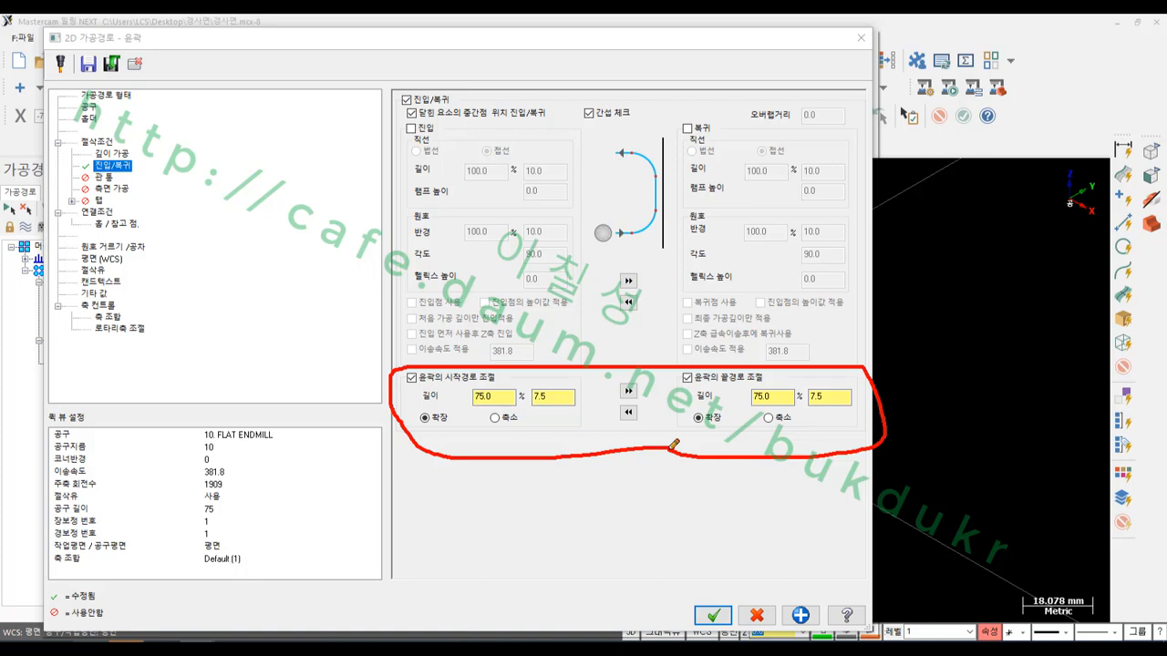
mouse_move(493, 379)
mouse_down()
mouse_move(492, 415)
mouse_move(478, 406)
mouse_move(510, 381)
mouse_up()
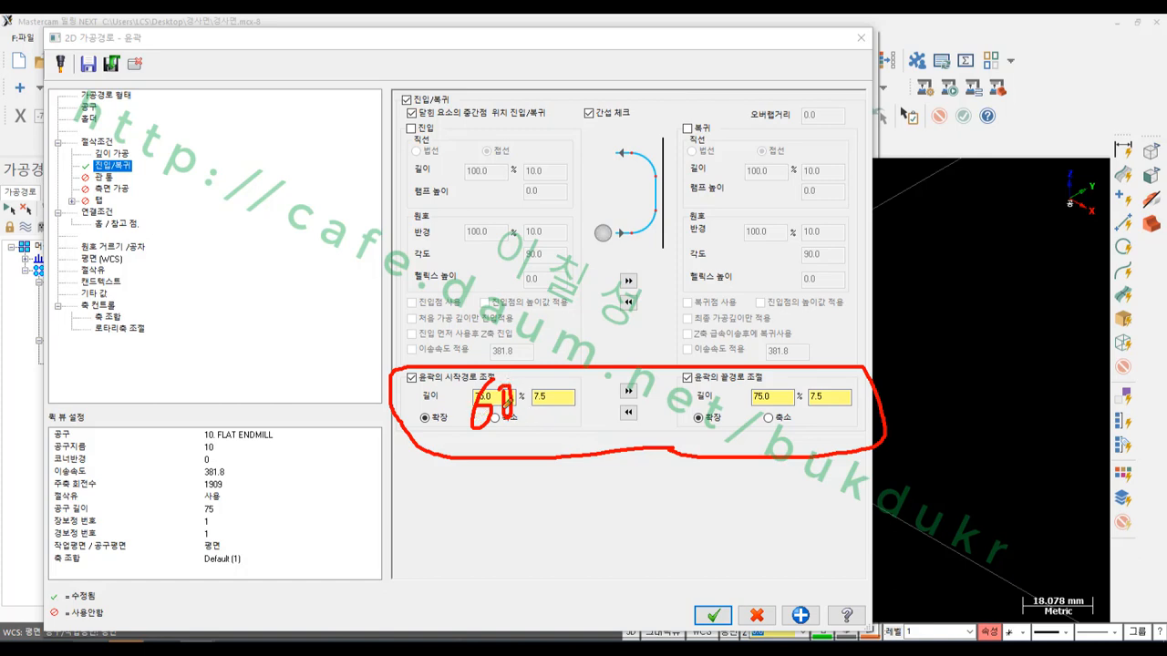
right_click(818, 260)
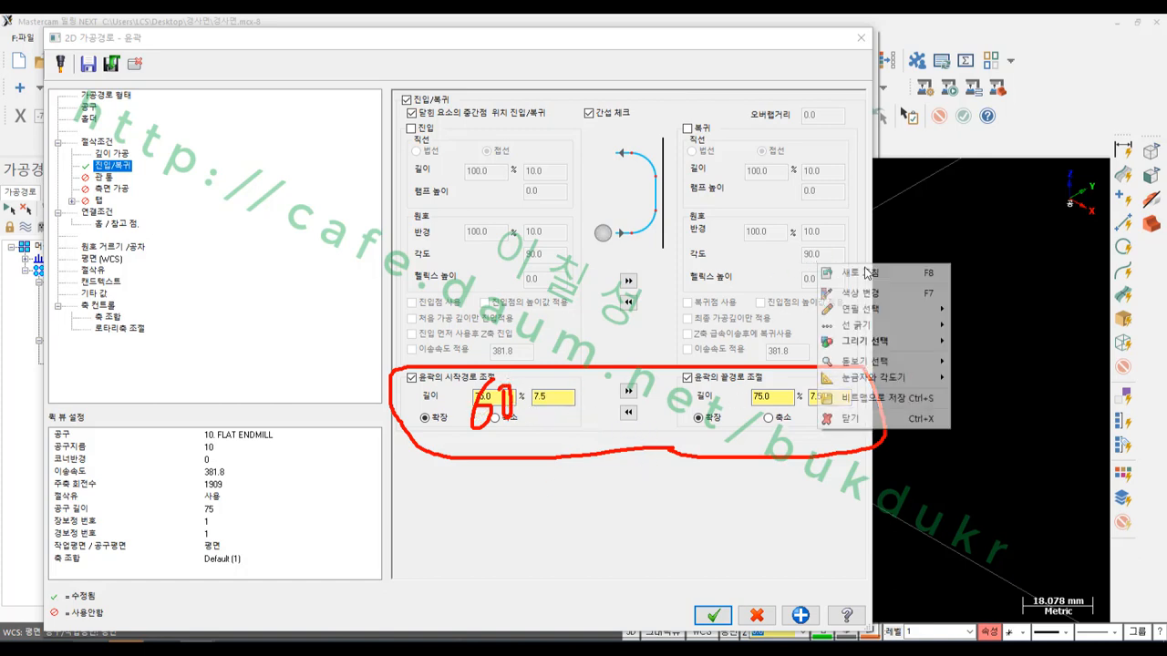
click(853, 419)
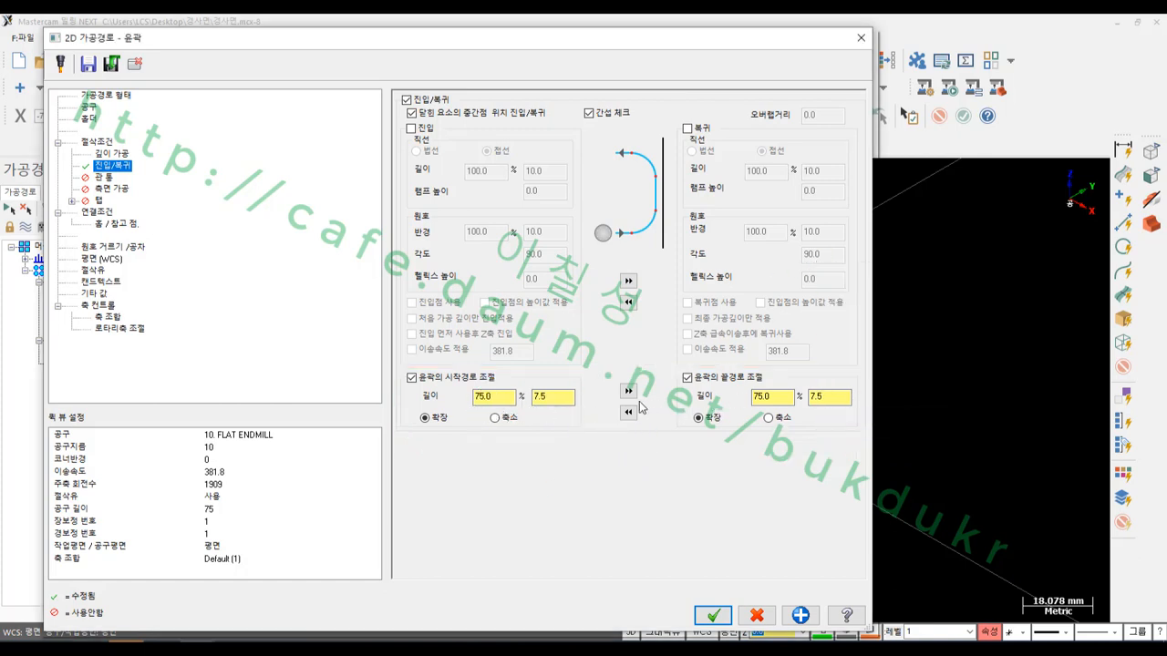
click(712, 617)
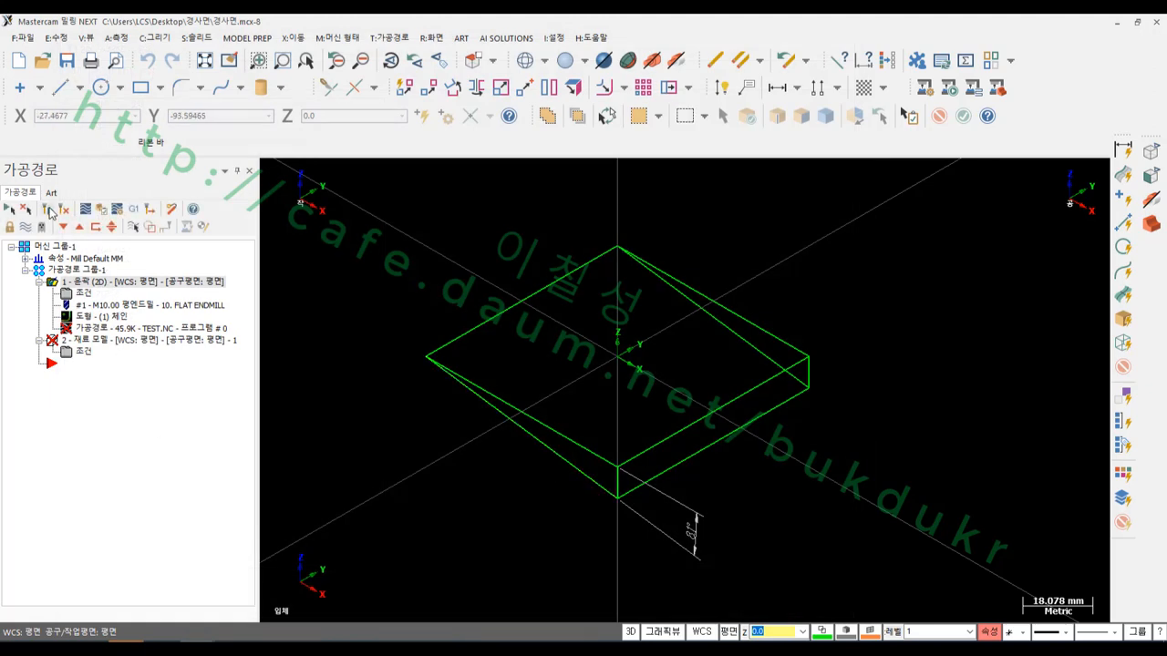
click(65, 209)
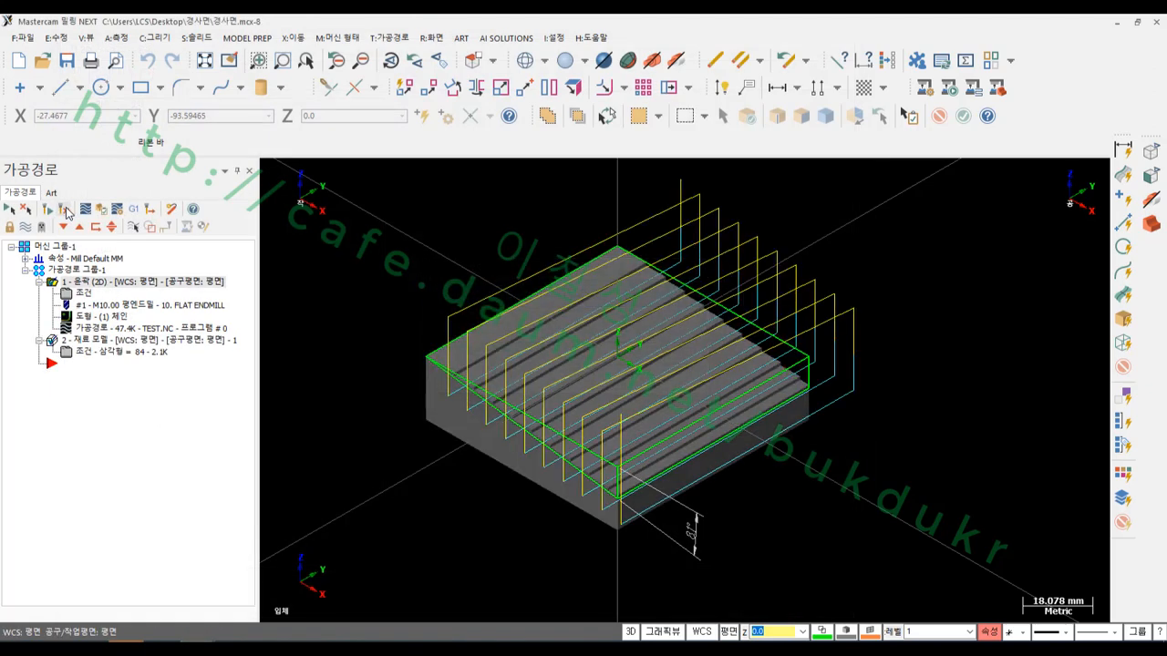
Backplot the extended contour toolpath in the top view with the tool shown, and mark the clearance between the tool and the stock edge.
scroll(529, 373, up, 3)
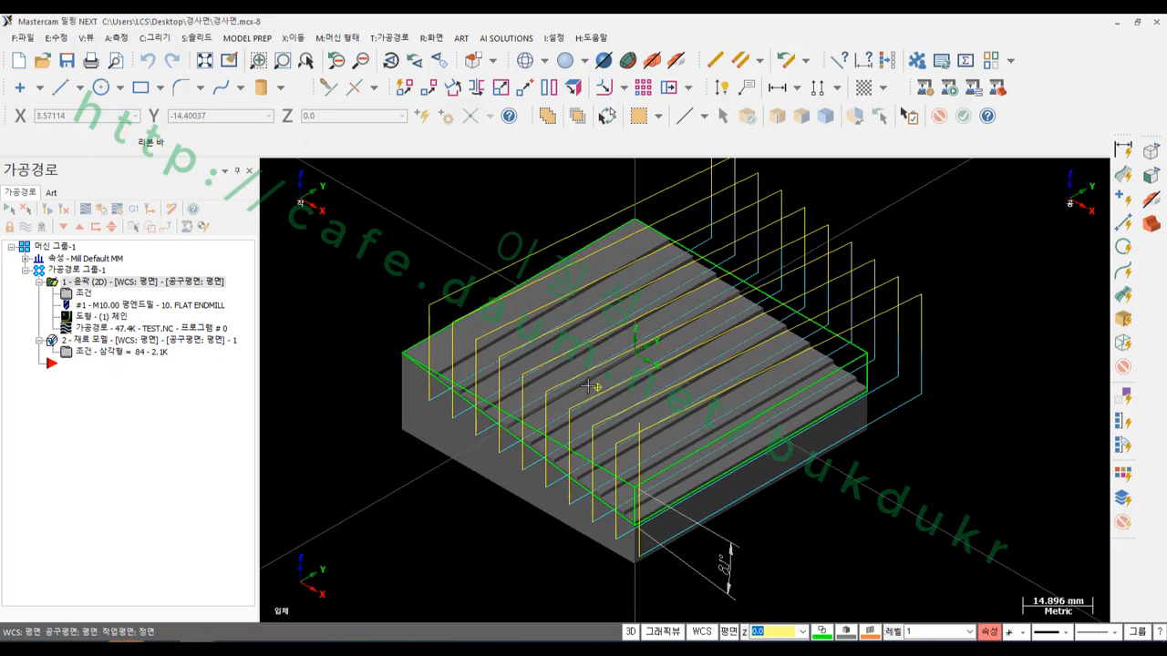
key(alt+1)
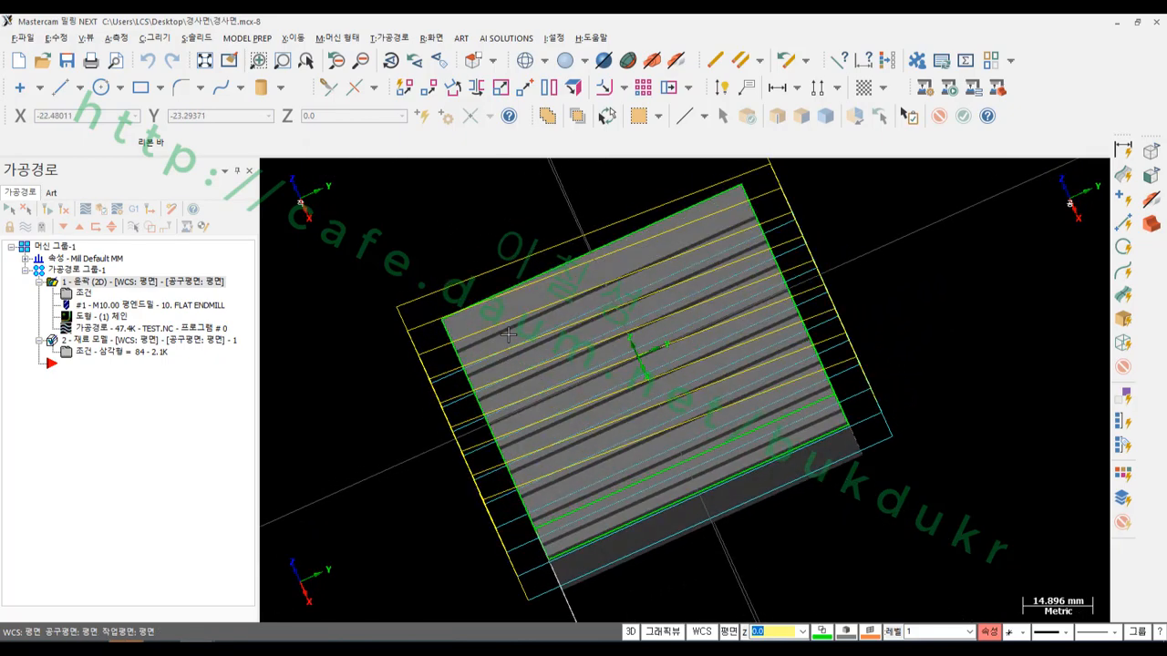
click(91, 331)
scroll(559, 348, down, 5)
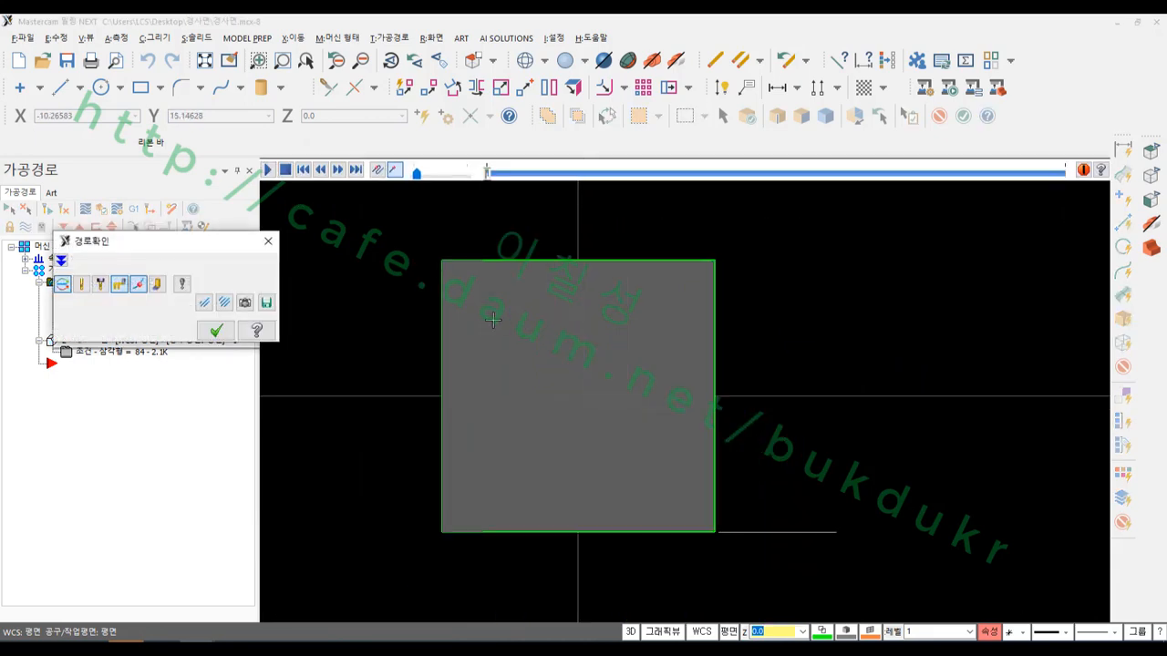
click(82, 283)
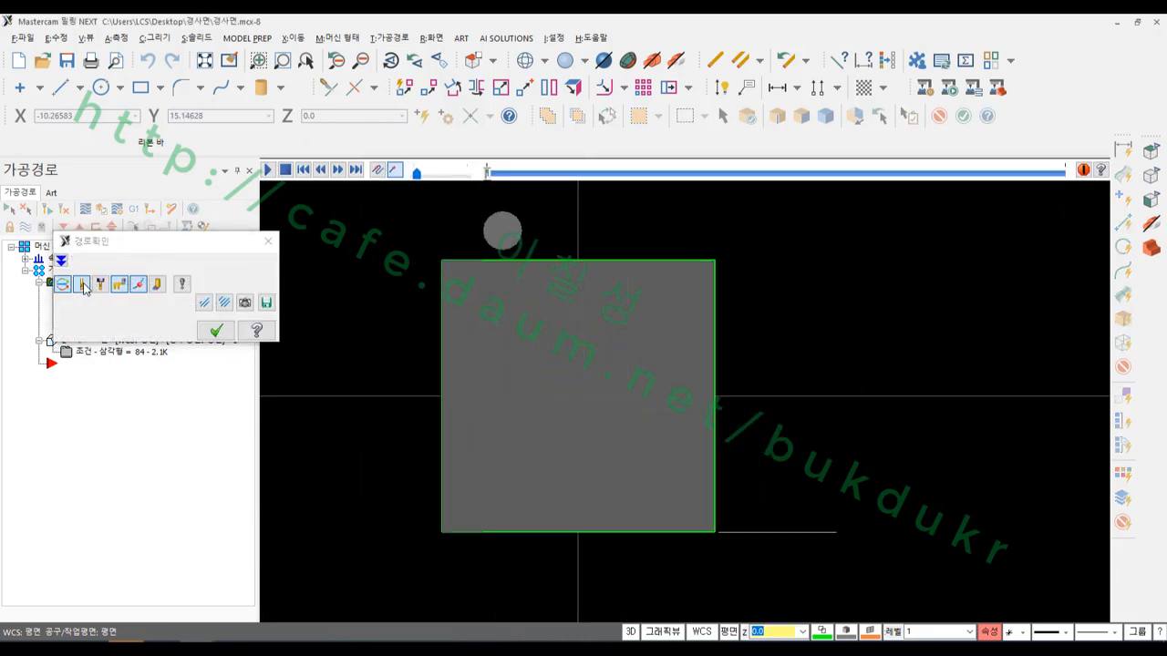
scroll(476, 216, up, 1)
scroll(476, 216, up, 5)
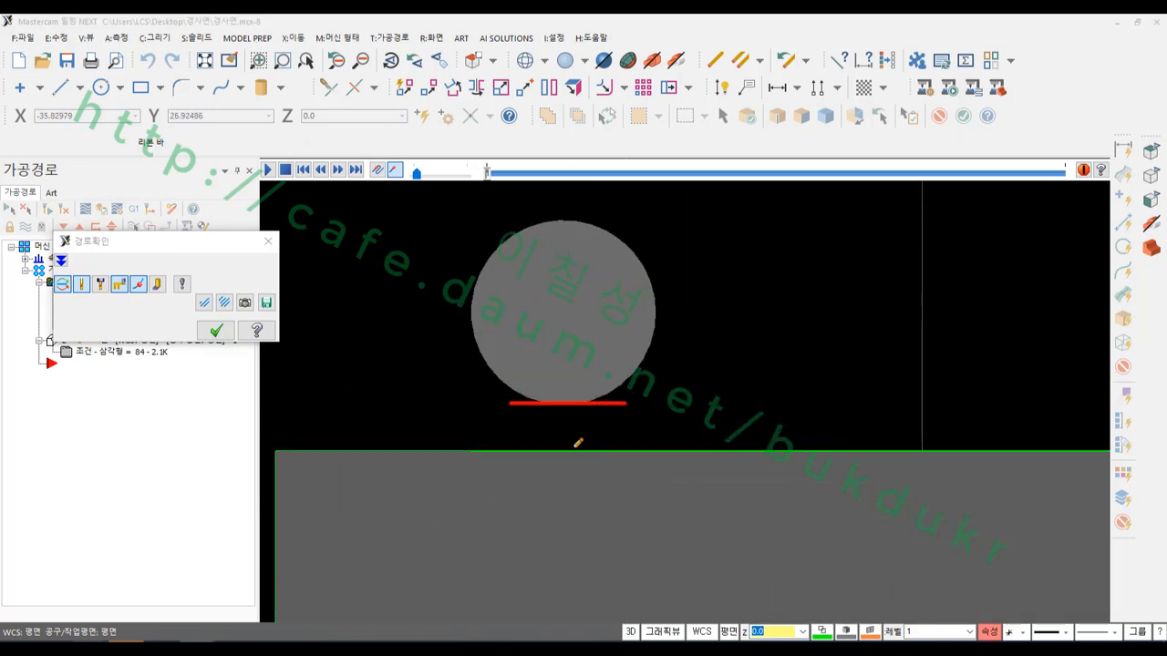
mouse_move(510, 455)
mouse_down()
mouse_move(639, 446)
mouse_move(536, 429)
mouse_up()
right_click(789, 254)
click(848, 409)
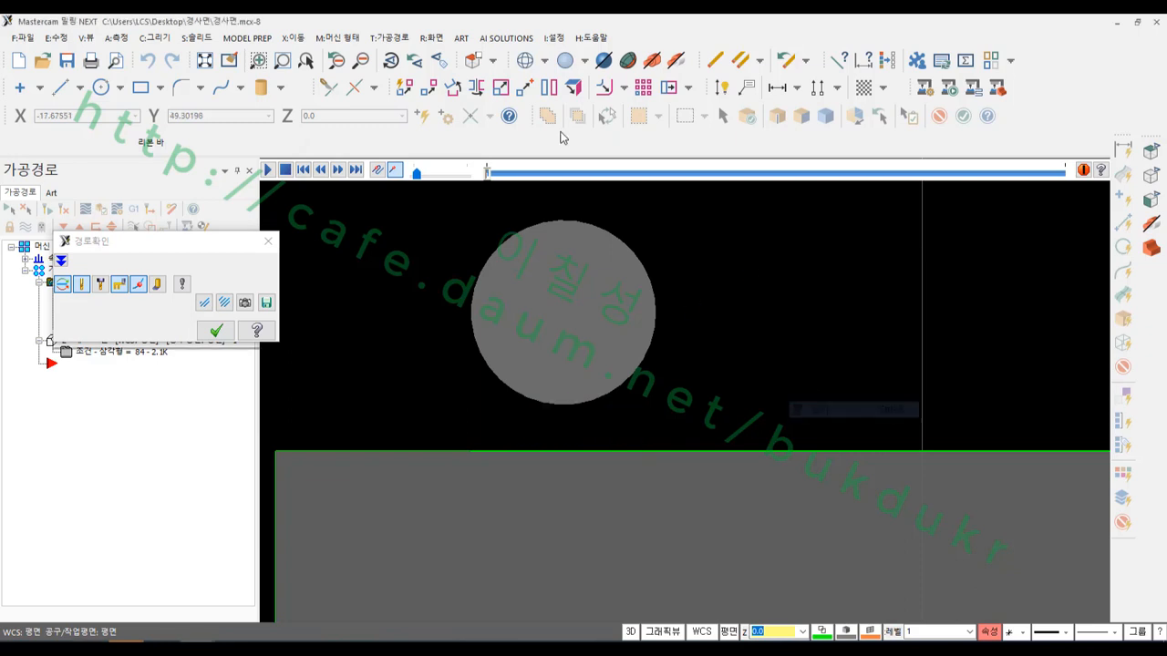
Advance the backplot through the cutting passes and examine in 3D how the tool clears the stock at the end of each pass.
scroll(733, 258, down, 5)
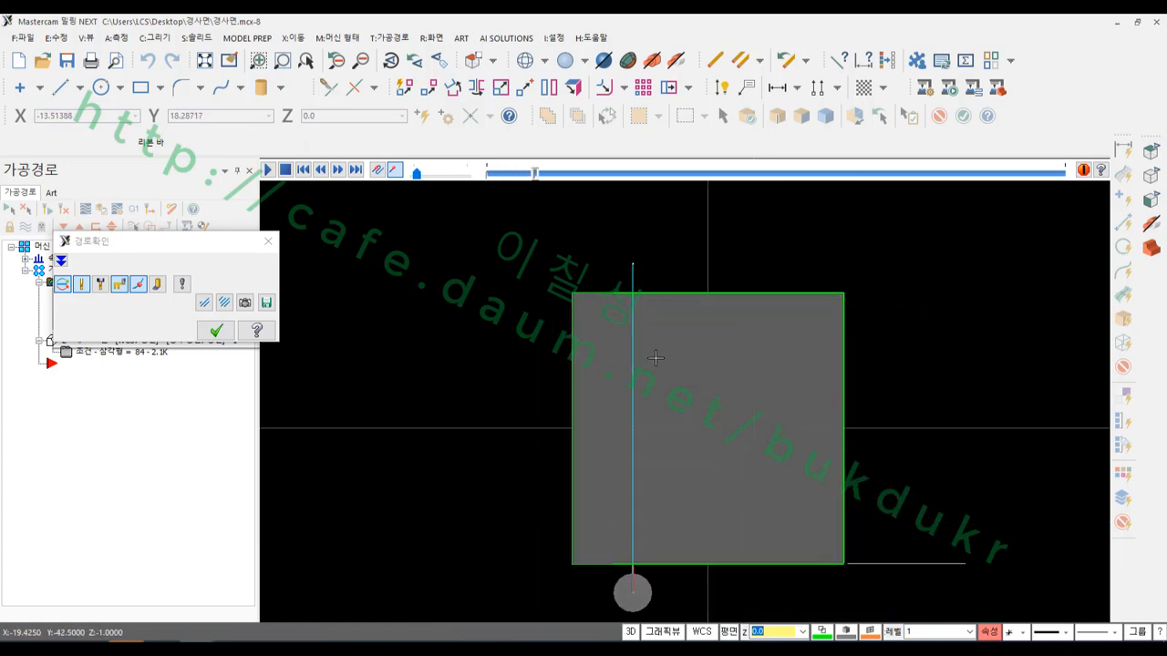
middle_drag(651, 356, 587, 270)
scroll(627, 325, up, 3)
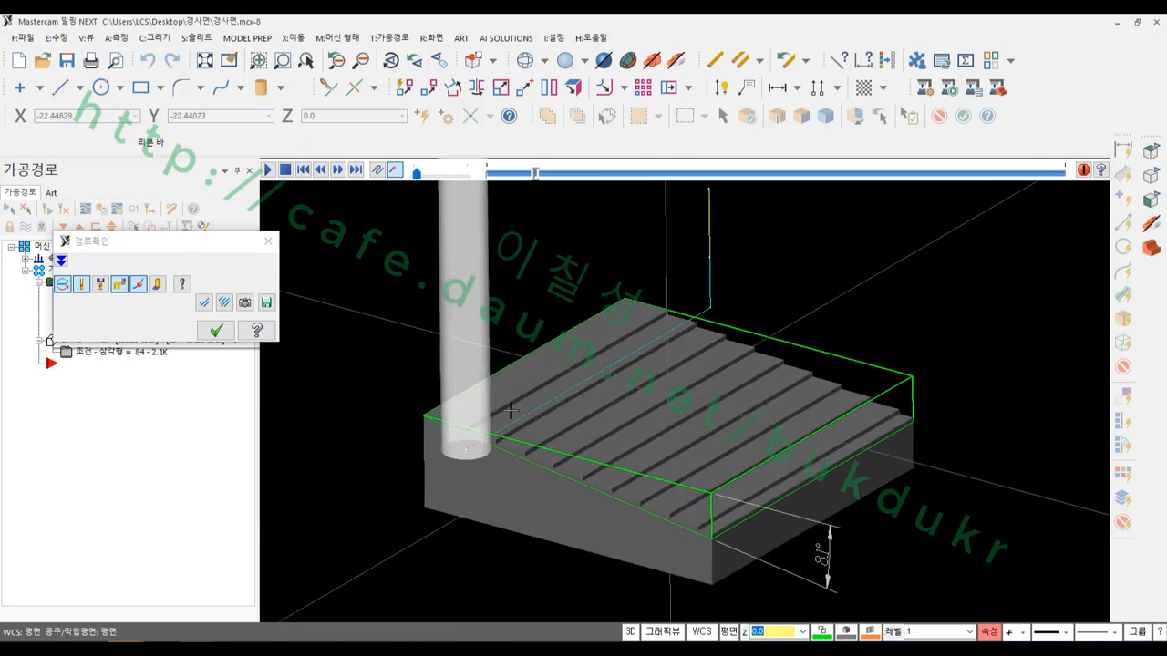
middle_drag(627, 325, 519, 390)
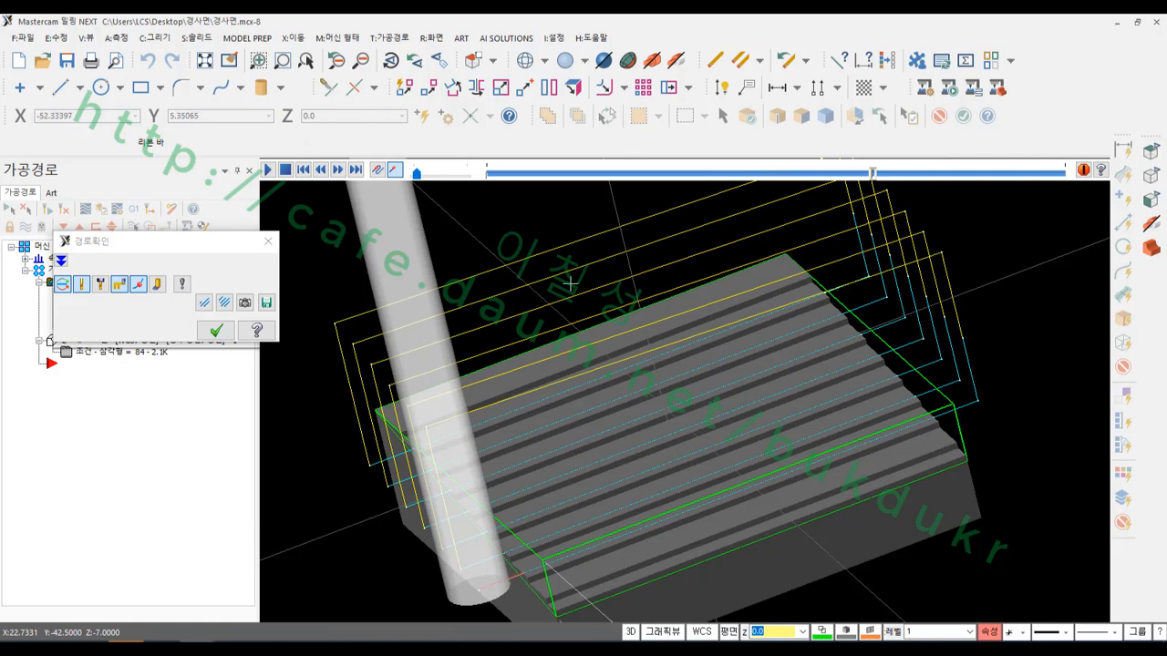
In the front view, mark each stepped pass and how far it must continue to the stock's lower edge, and clear the markup.
key(alt+2)
scroll(1034, 300, up, 5)
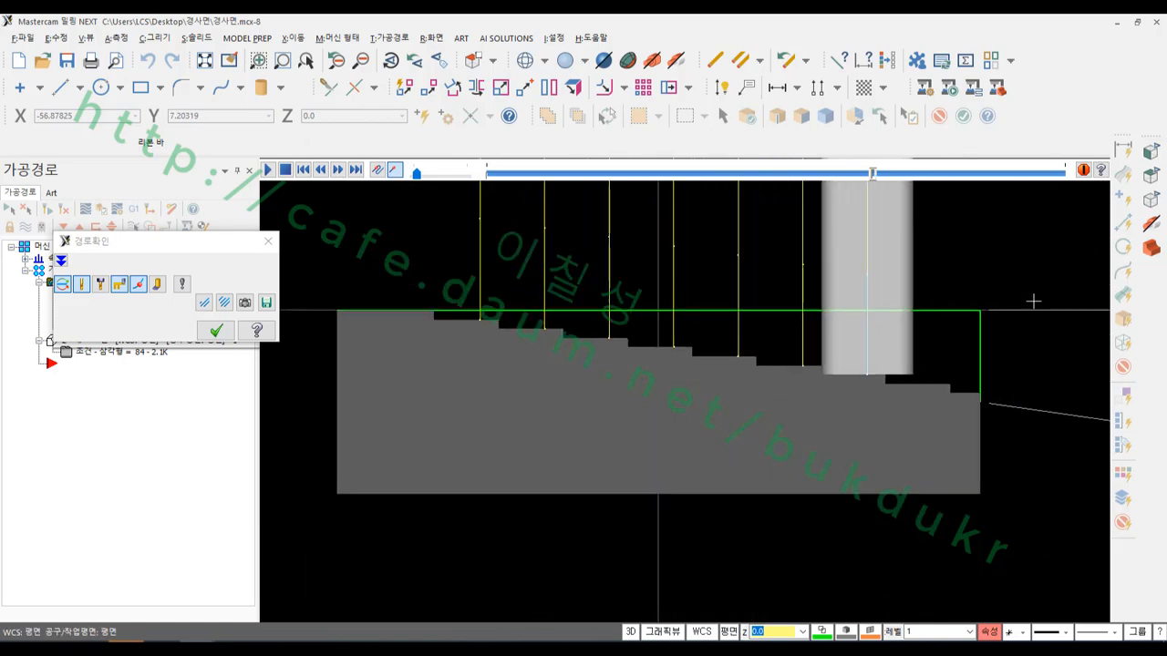
scroll(1064, 363, down, 4)
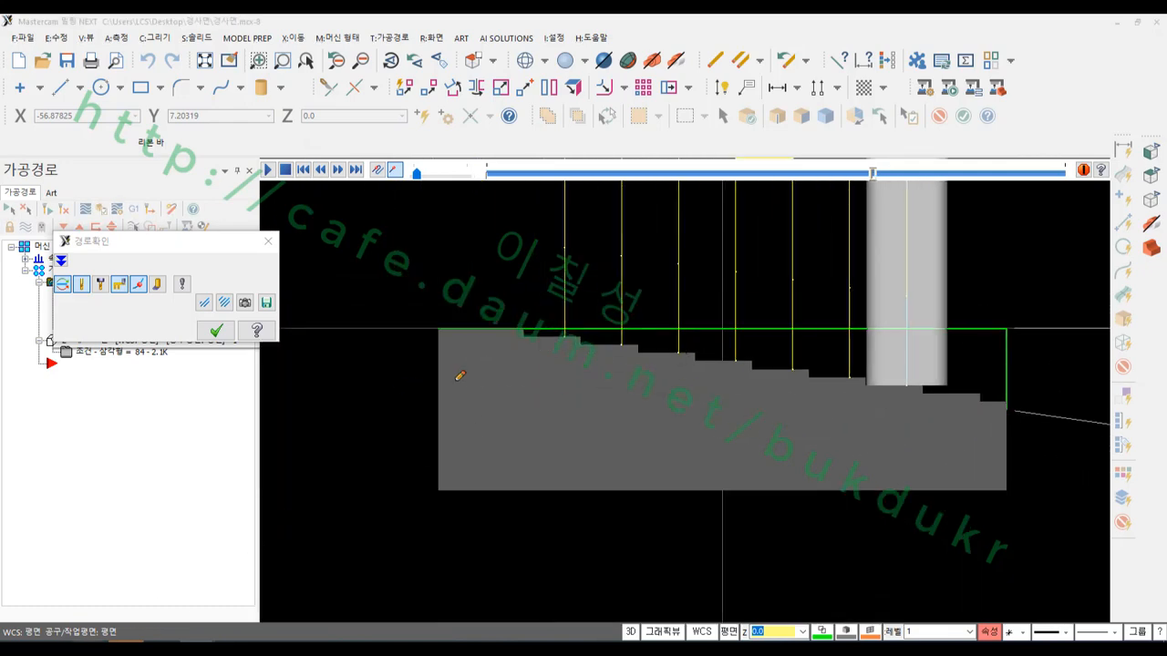
mouse_move(516, 340)
mouse_down()
mouse_move(636, 341)
mouse_move(882, 382)
mouse_move(877, 339)
mouse_move(957, 406)
mouse_move(1010, 401)
mouse_up()
mouse_move(938, 317)
mouse_down()
mouse_move(960, 406)
mouse_move(1026, 255)
mouse_up()
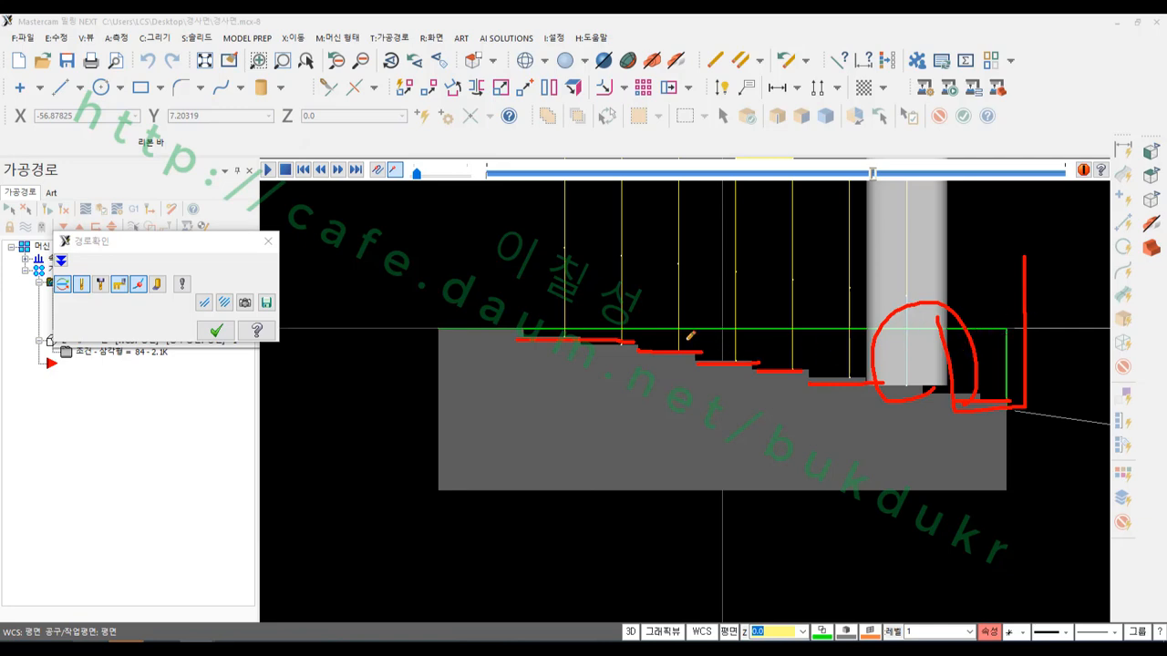
drag(625, 337, 1026, 336)
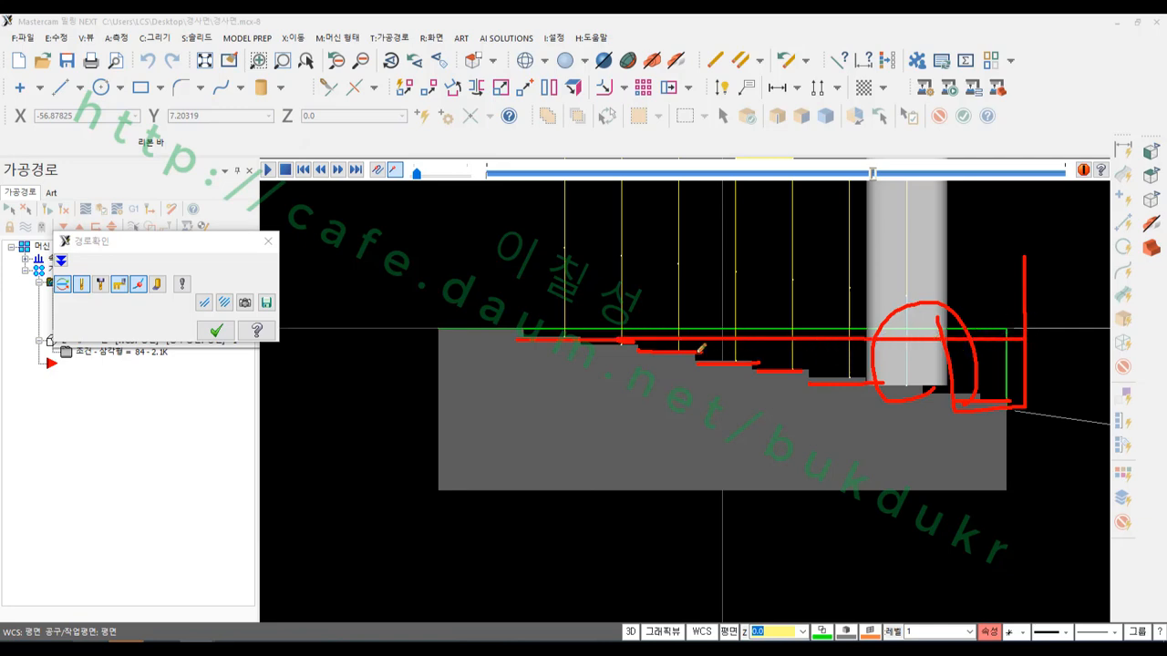
drag(700, 348, 1035, 352)
drag(764, 364, 1039, 368)
drag(846, 382, 1073, 383)
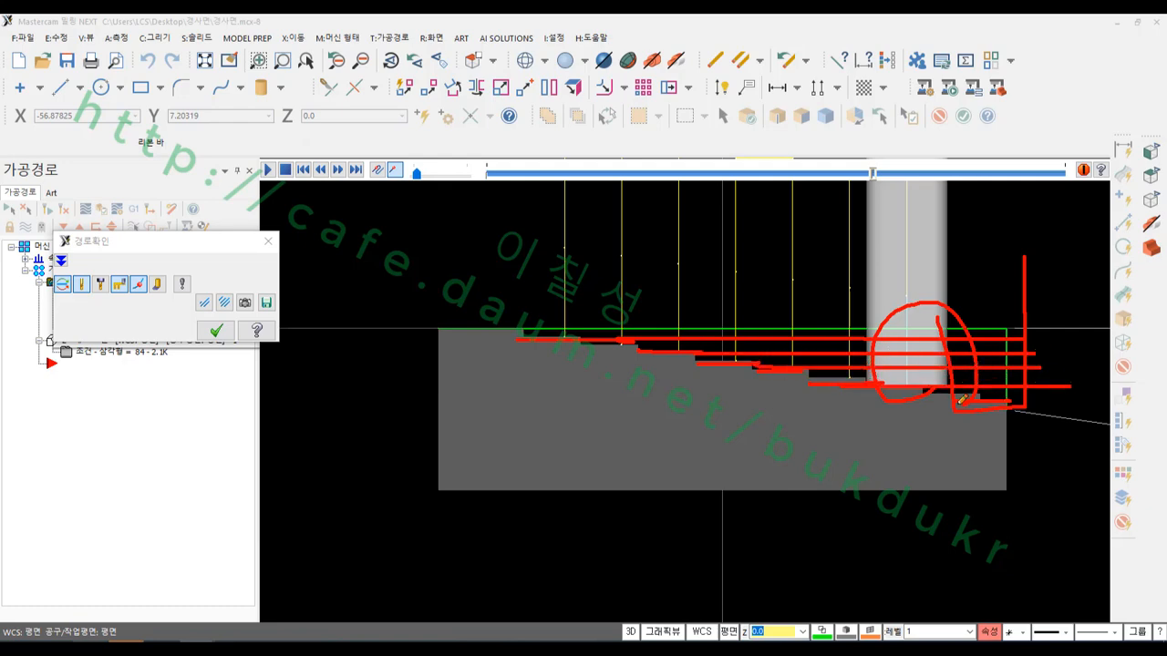
drag(962, 398, 1058, 407)
right_click(425, 264)
click(454, 422)
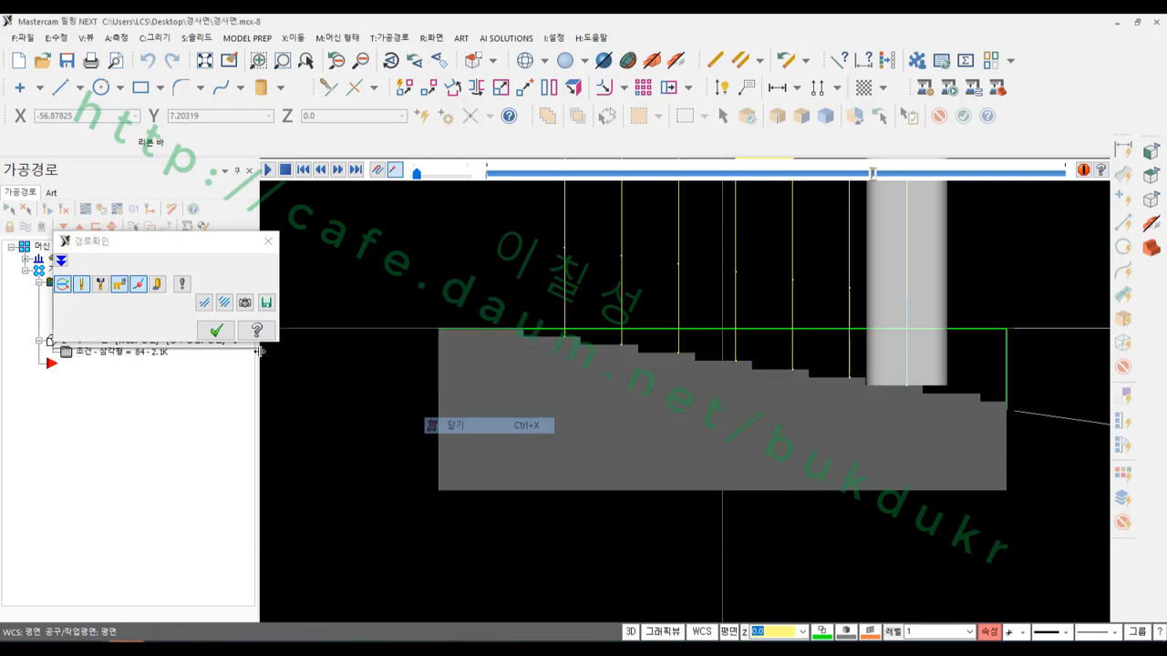
Close the backplot and enable multi passes in the 2D contour toolpath's parameters.
click(217, 332)
click(84, 293)
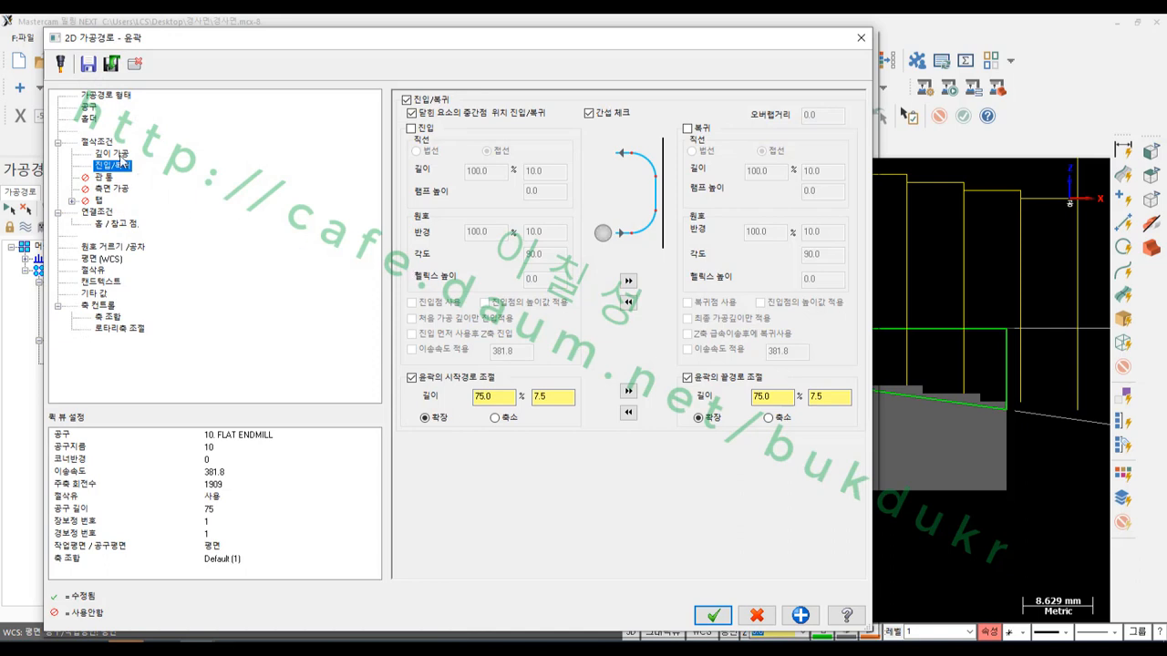
click(115, 155)
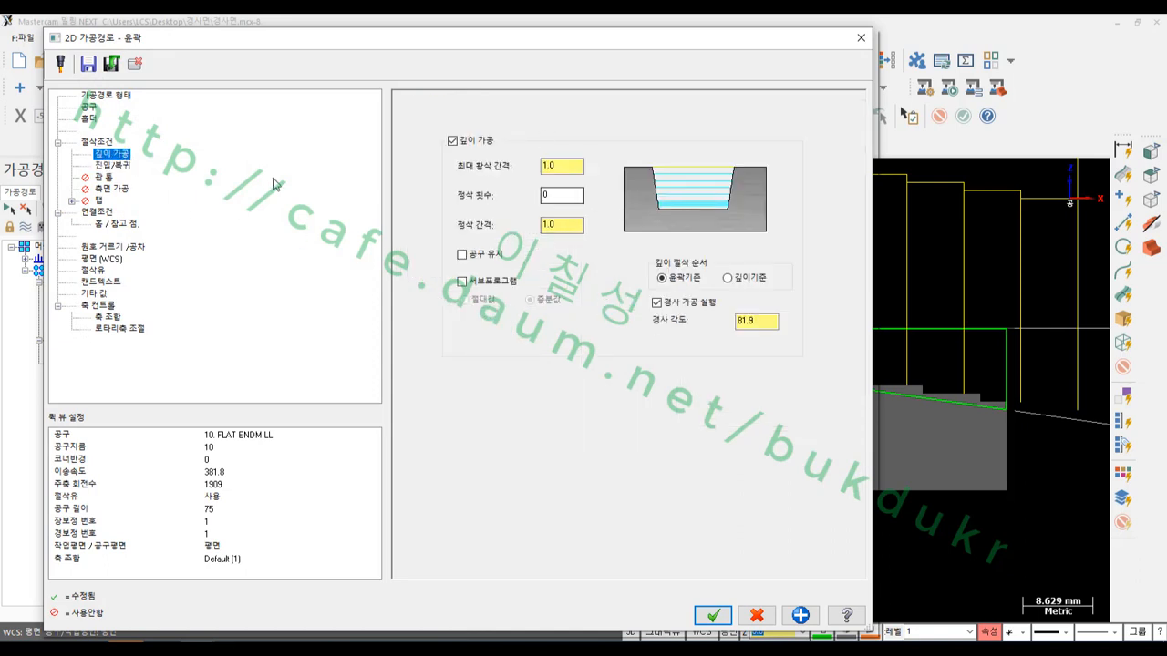
click(98, 142)
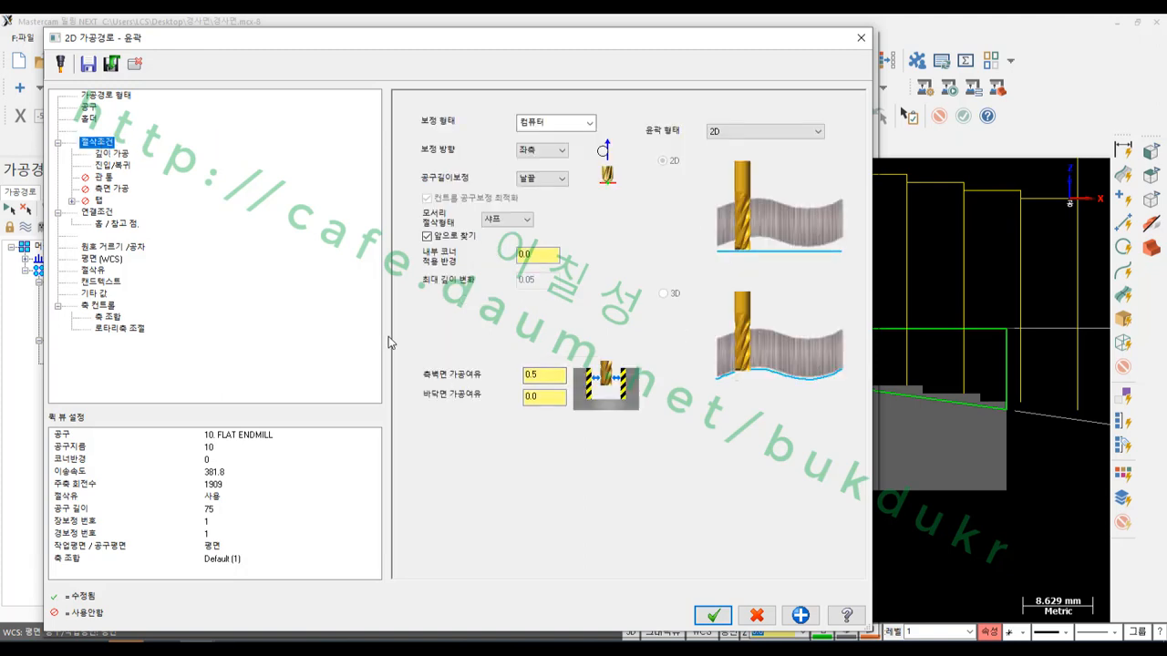
click(124, 193)
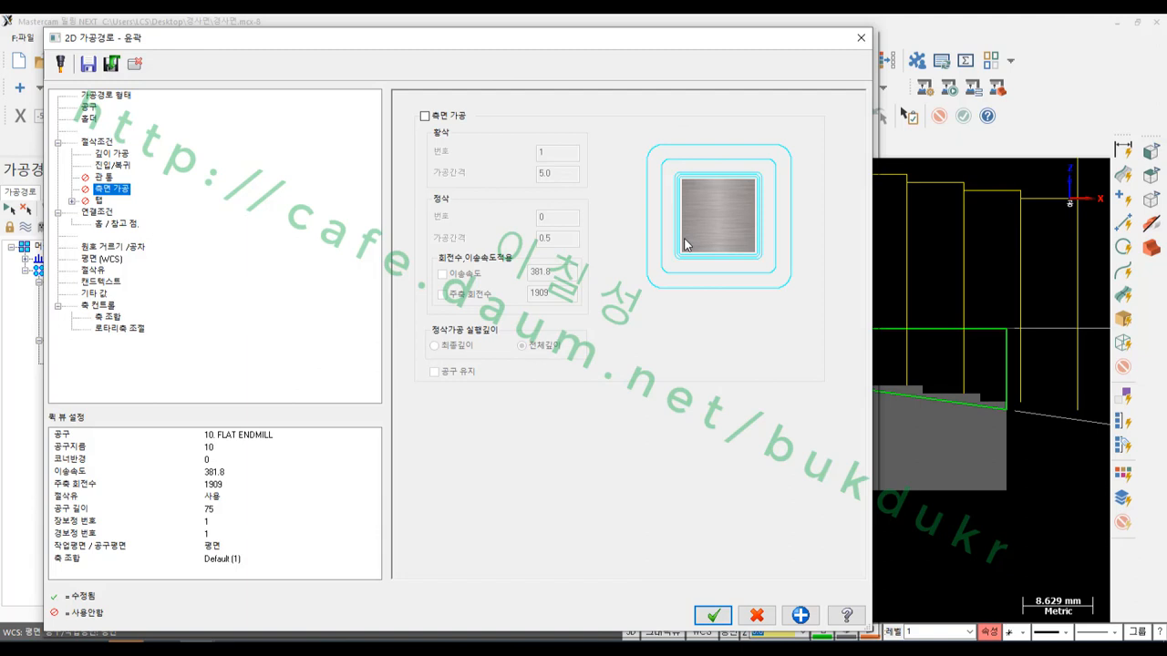
click(424, 117)
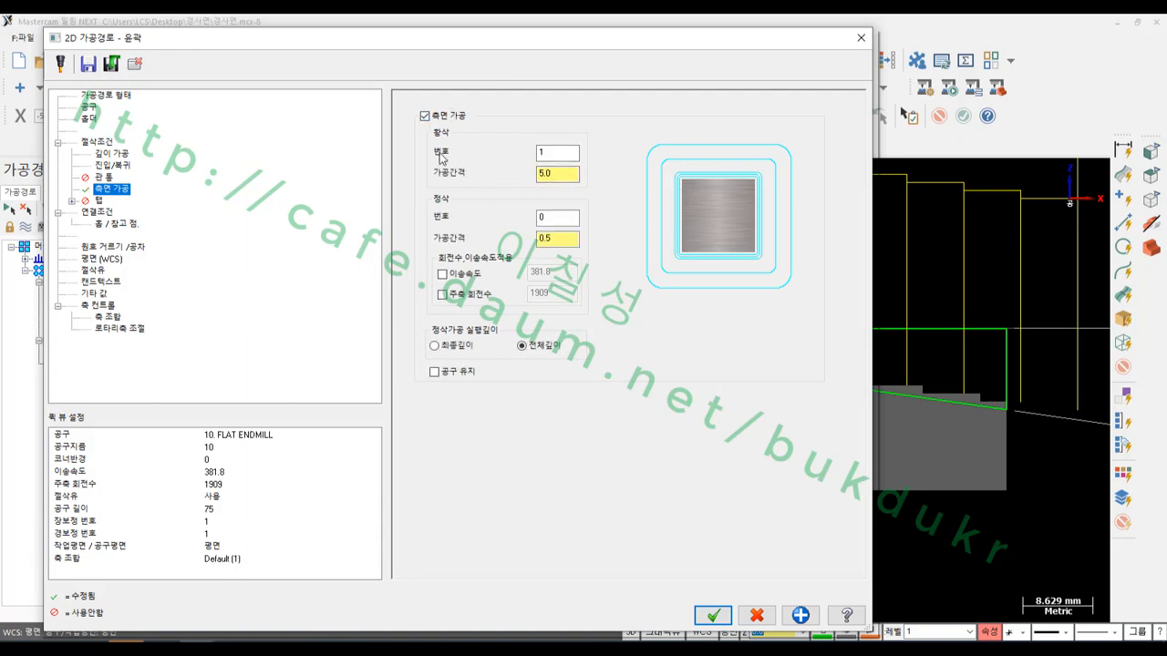
Set 20 rough passes with 5.0 mm spacing for the contour's multi passes, and regenerate the operations.
click(557, 153)
click(562, 172)
double_click(552, 173)
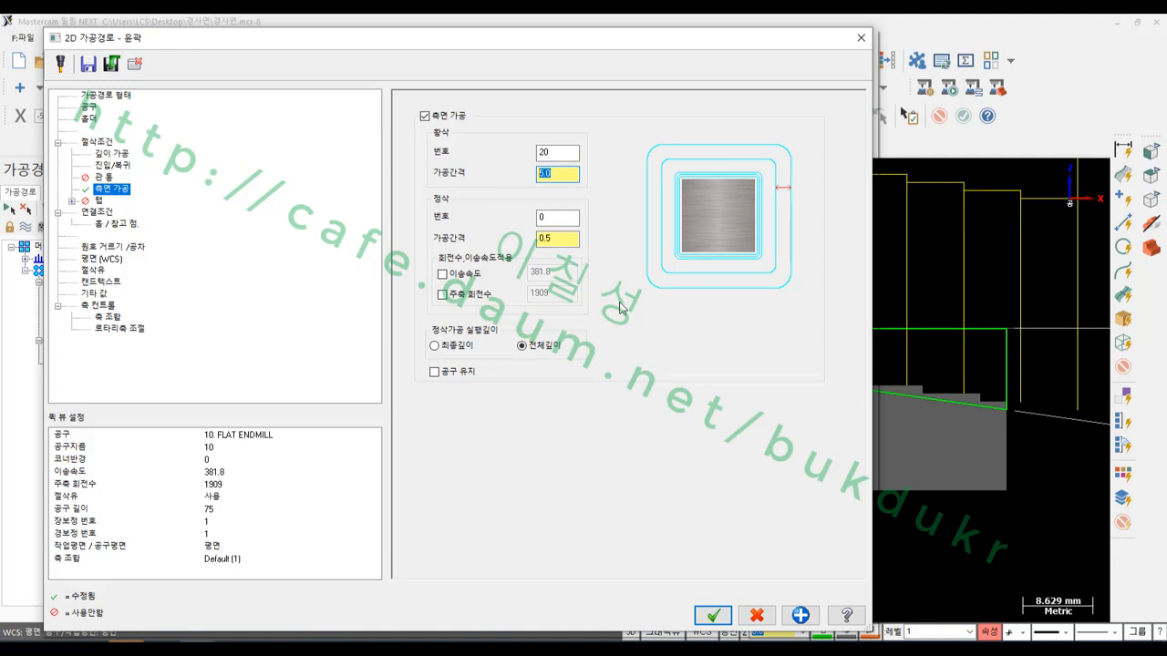
click(552, 152)
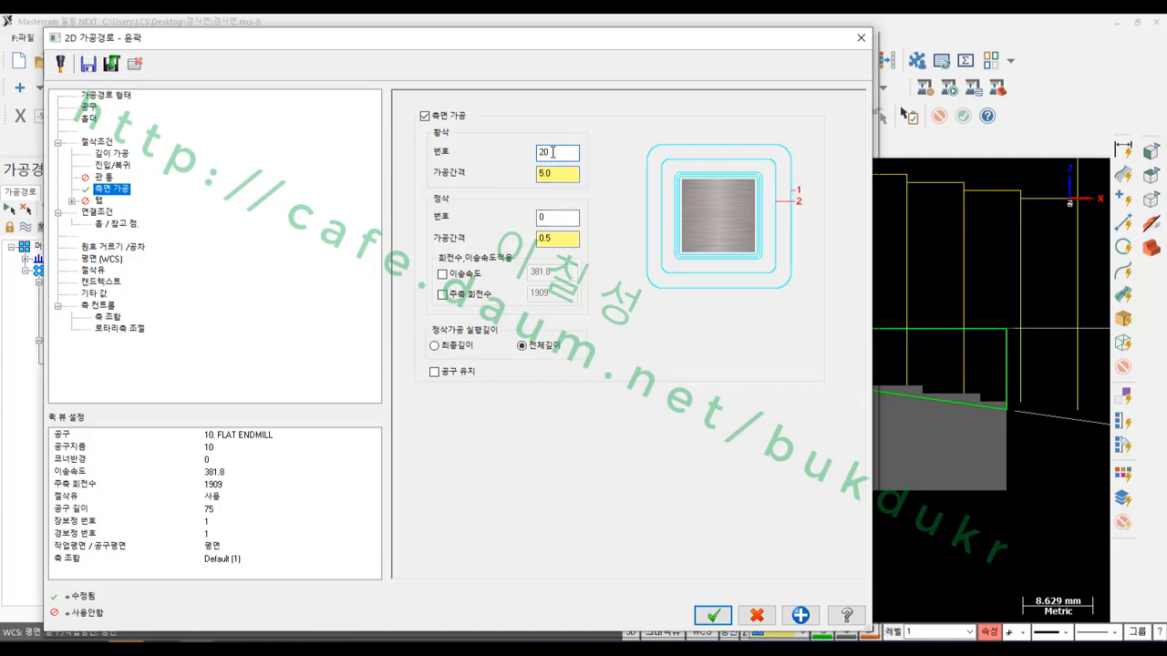
click(560, 173)
click(558, 152)
click(561, 173)
click(553, 152)
click(711, 617)
click(63, 209)
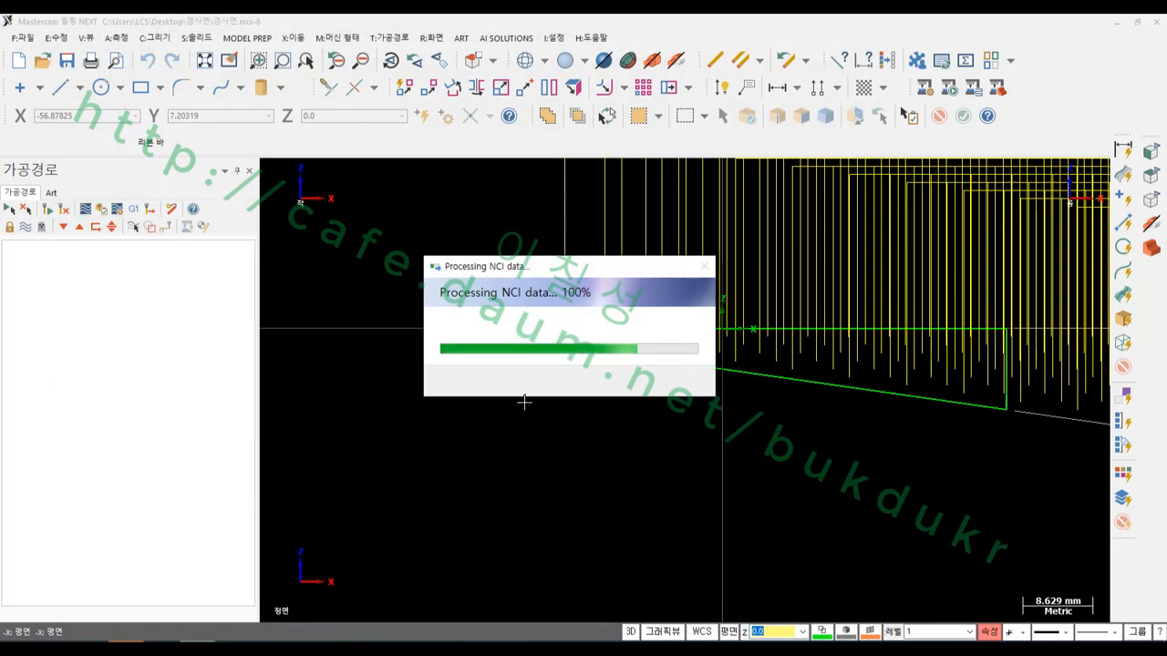
Verify the multi-pass contour toolpath to its end and examine the stepped slope from the front.
scroll(516, 398, down, 2)
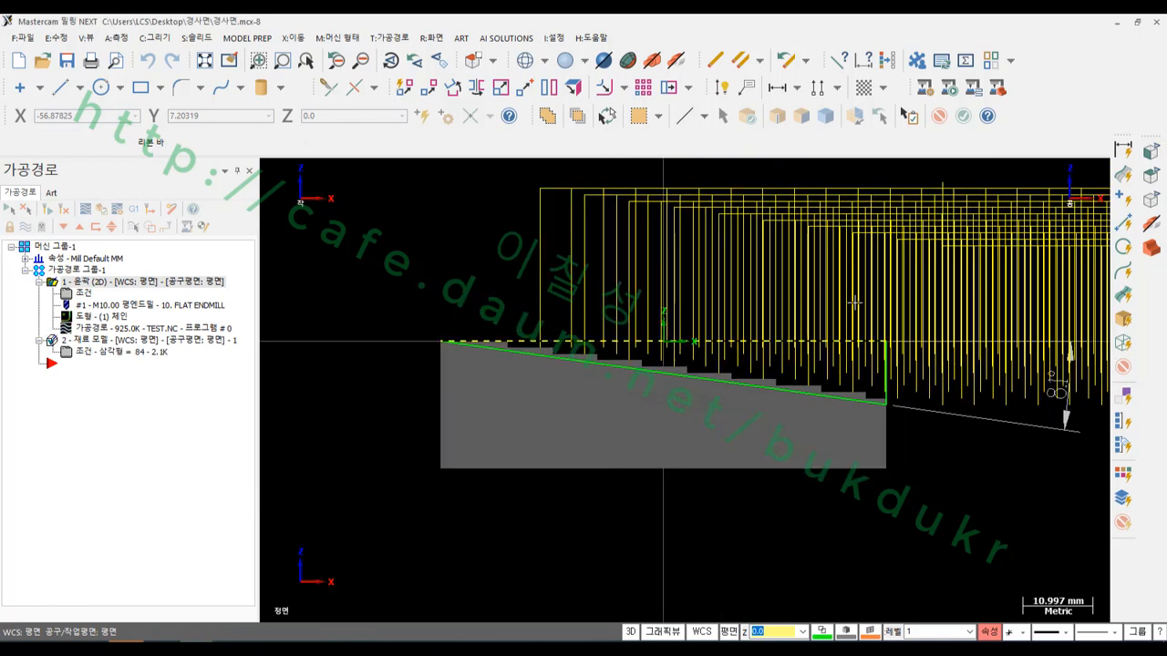
scroll(558, 294, up, 4)
scroll(938, 261, down, 1)
scroll(775, 346, up, 2)
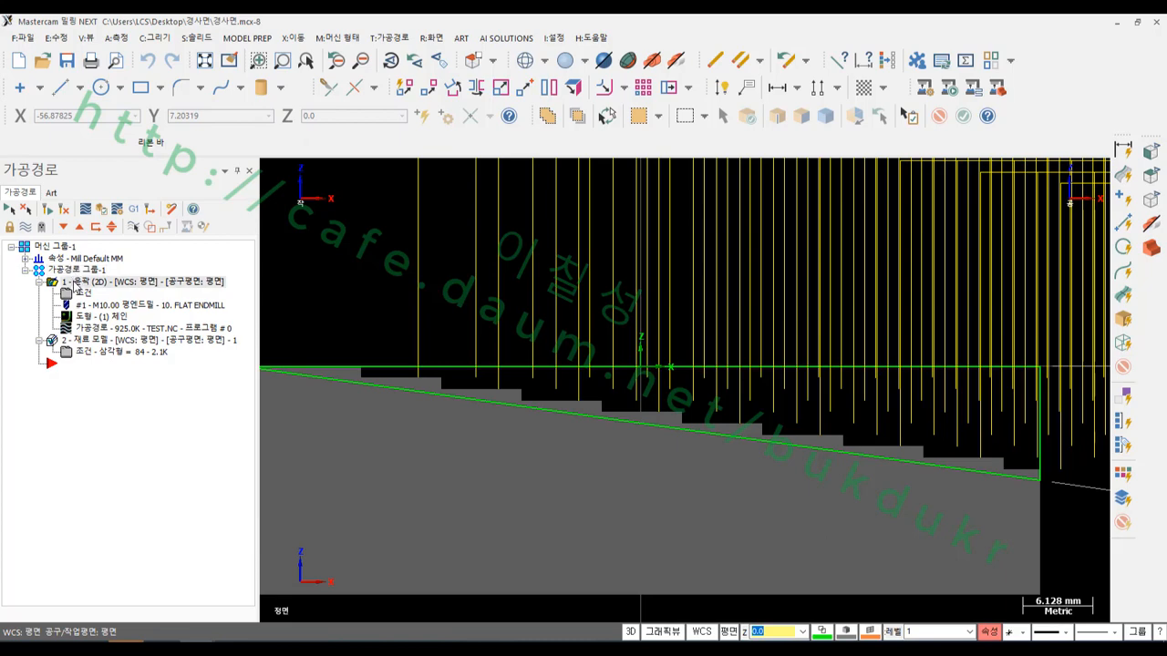
click(100, 209)
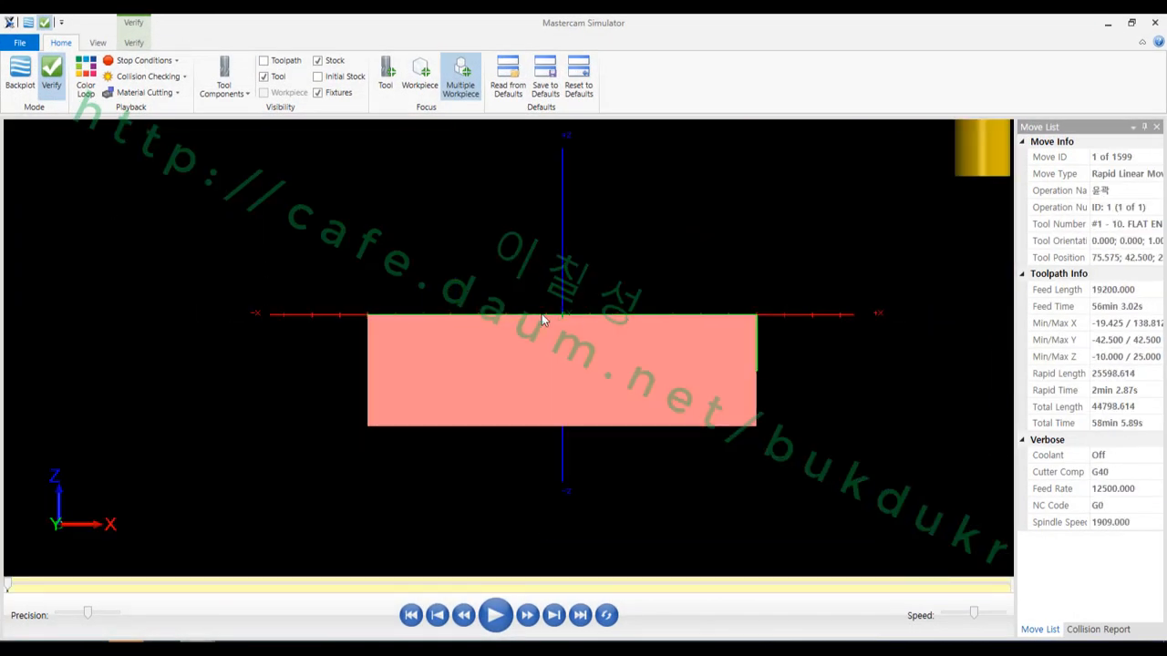
click(495, 615)
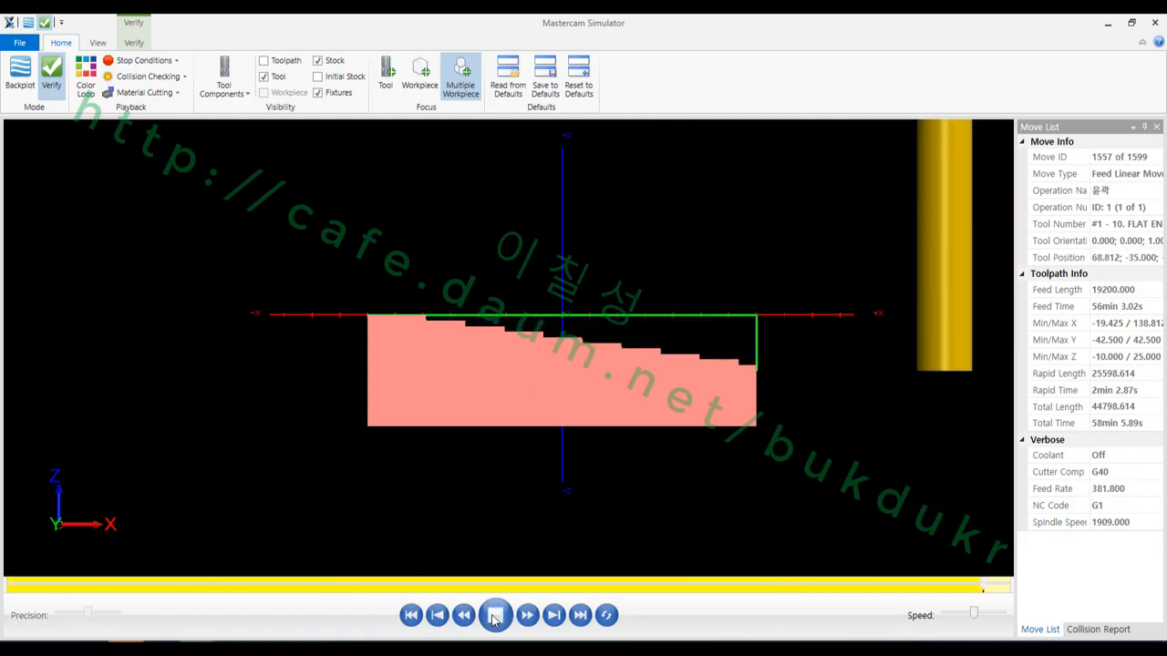
scroll(692, 342, up, 3)
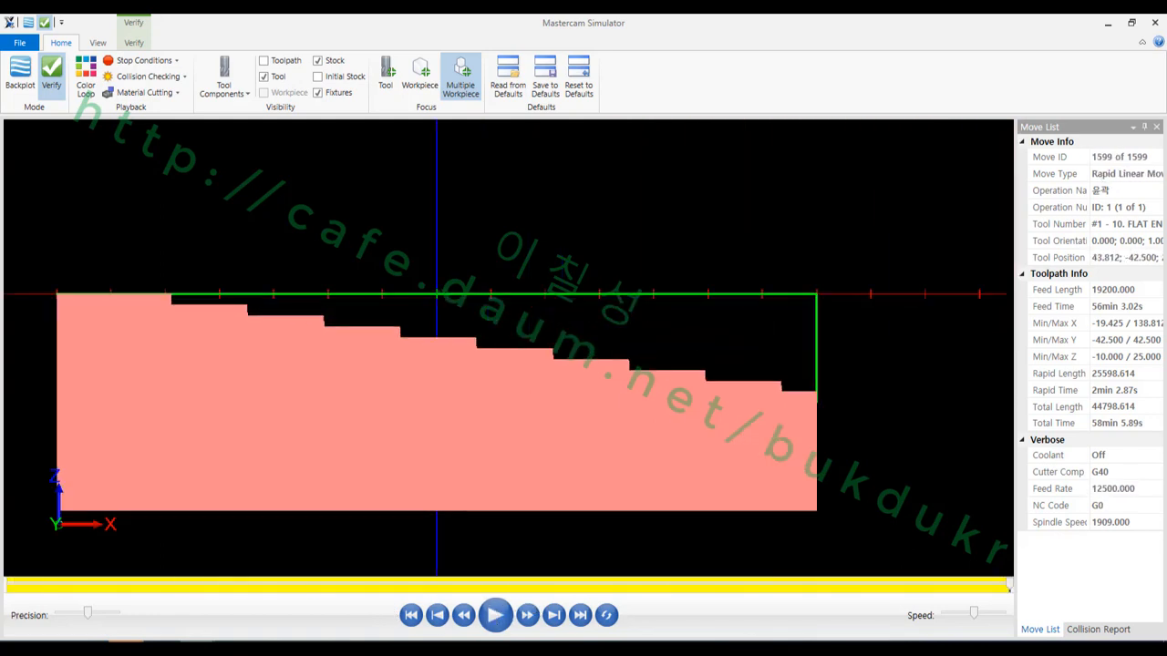
Rewind the verification to the first move and replay it at a slower simulation speed.
click(495, 615)
click(412, 616)
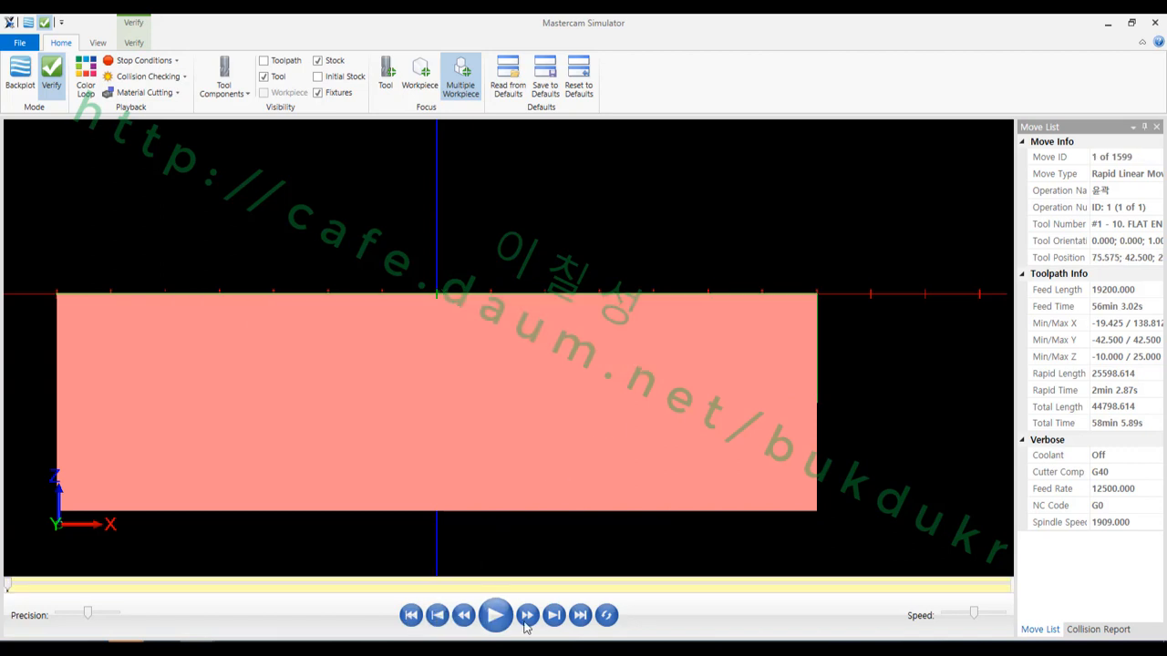
drag(968, 619, 964, 613)
click(495, 616)
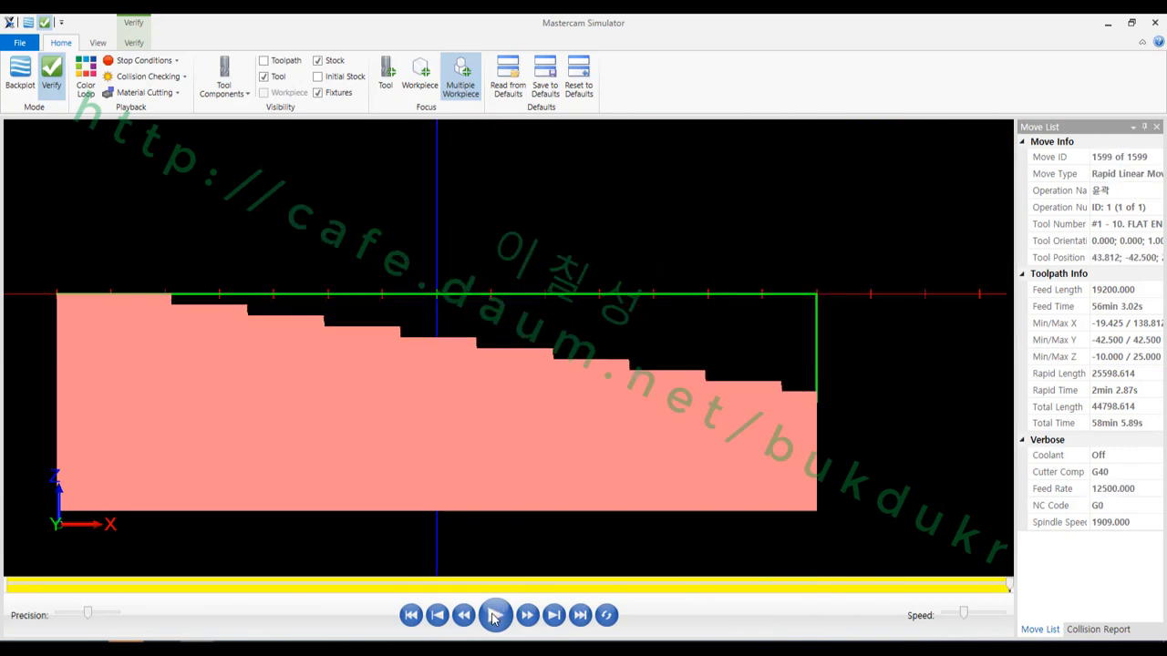
Show the toolpath in the right view, mark the depth passes extending beyond the stock side, and clear the markup.
click(264, 60)
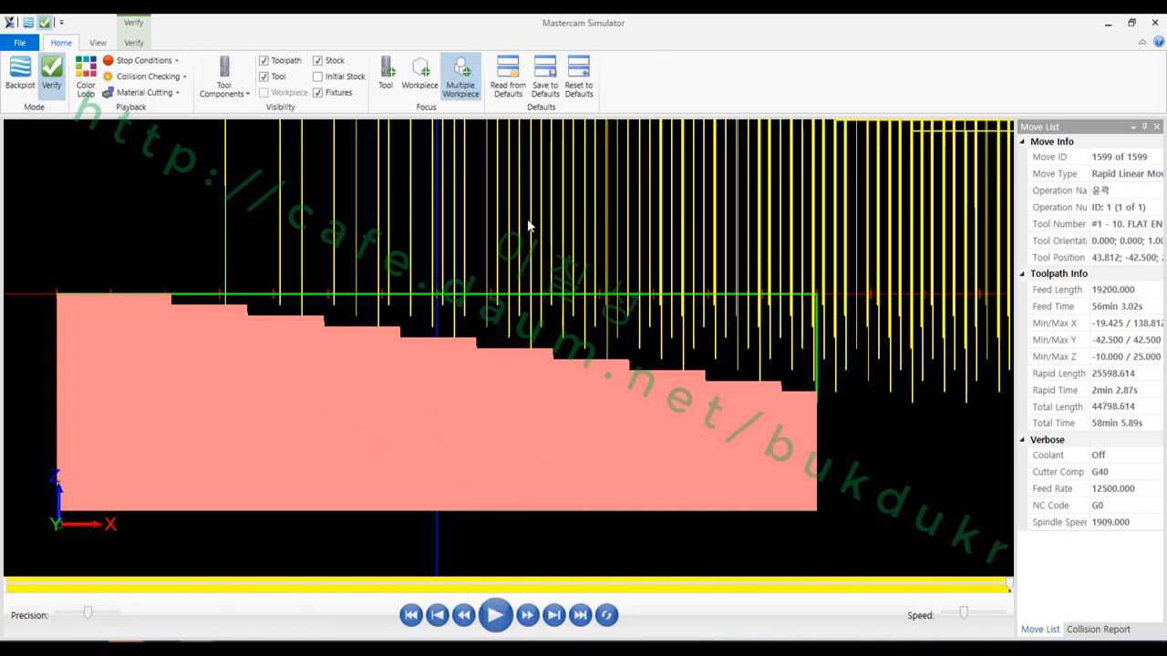
right_click(159, 167)
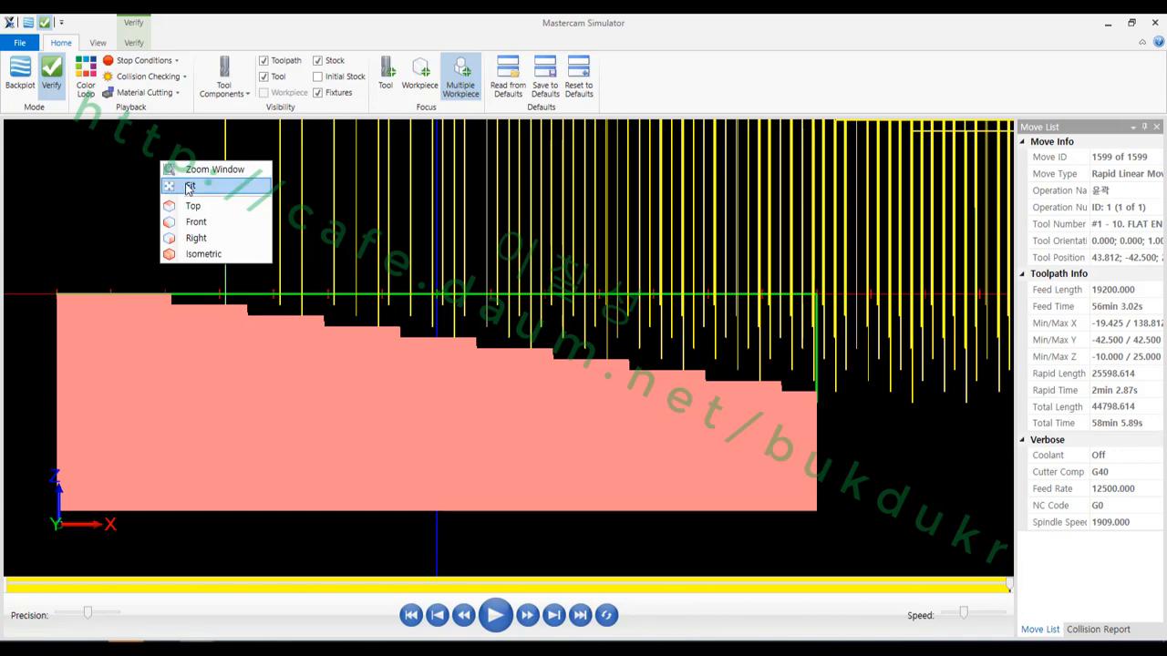
click(199, 243)
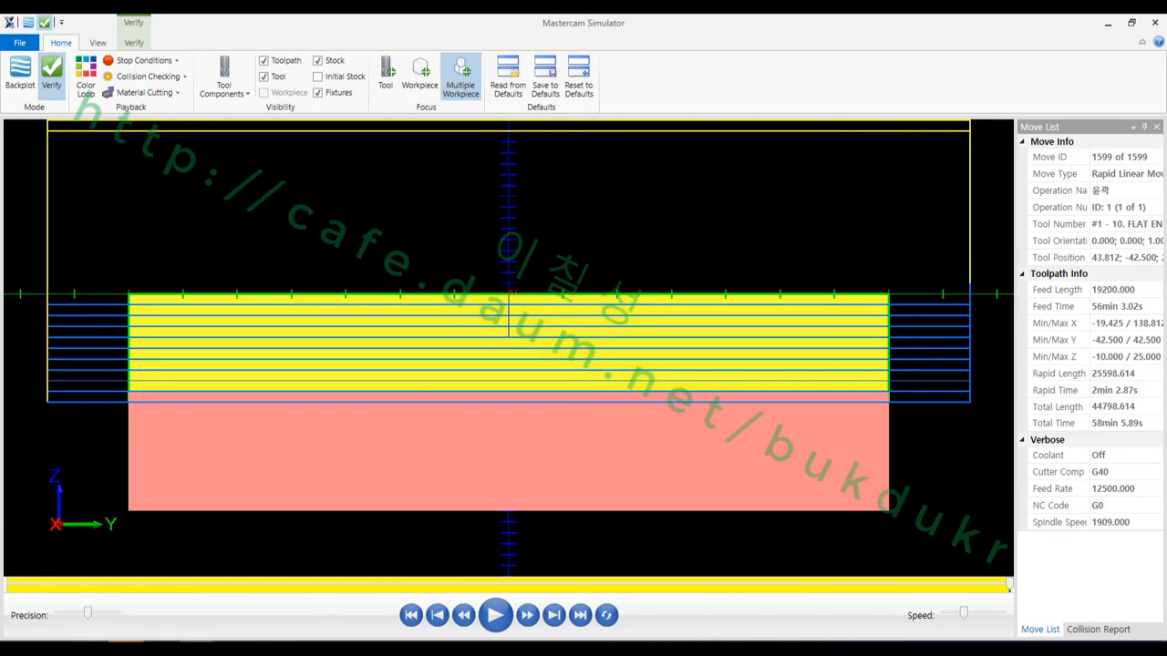
mouse_move(84, 303)
mouse_down()
mouse_move(164, 310)
mouse_move(144, 315)
mouse_move(146, 341)
mouse_up()
mouse_move(99, 352)
mouse_down()
mouse_move(188, 350)
mouse_move(176, 370)
mouse_up()
drag(98, 386, 194, 400)
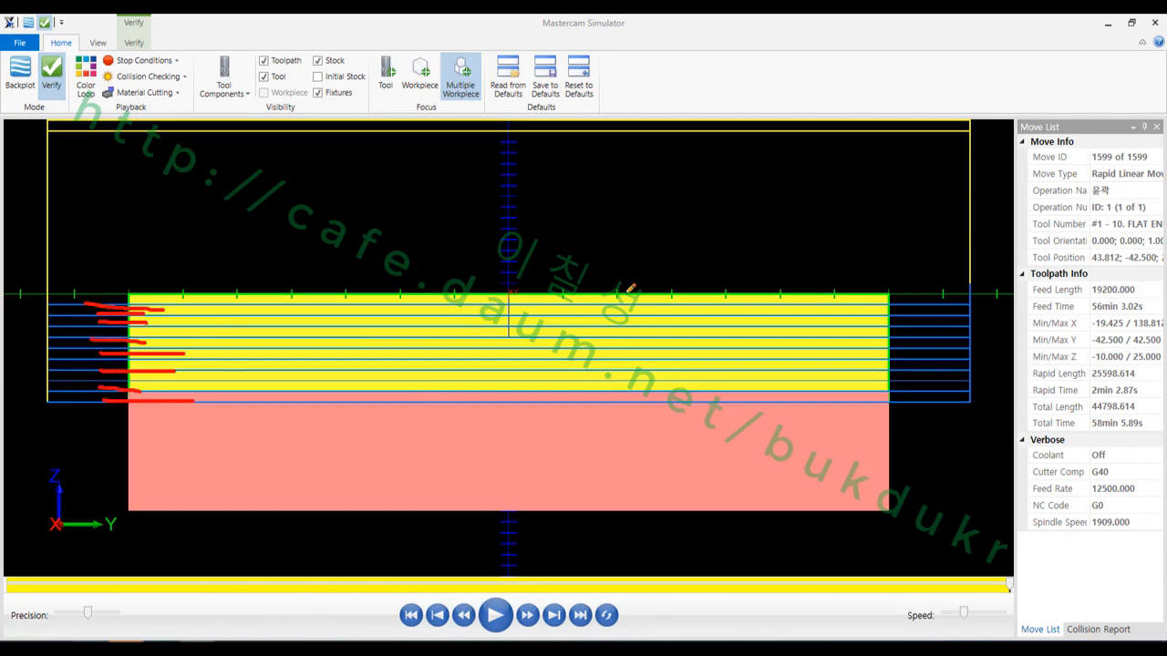
right_click(640, 239)
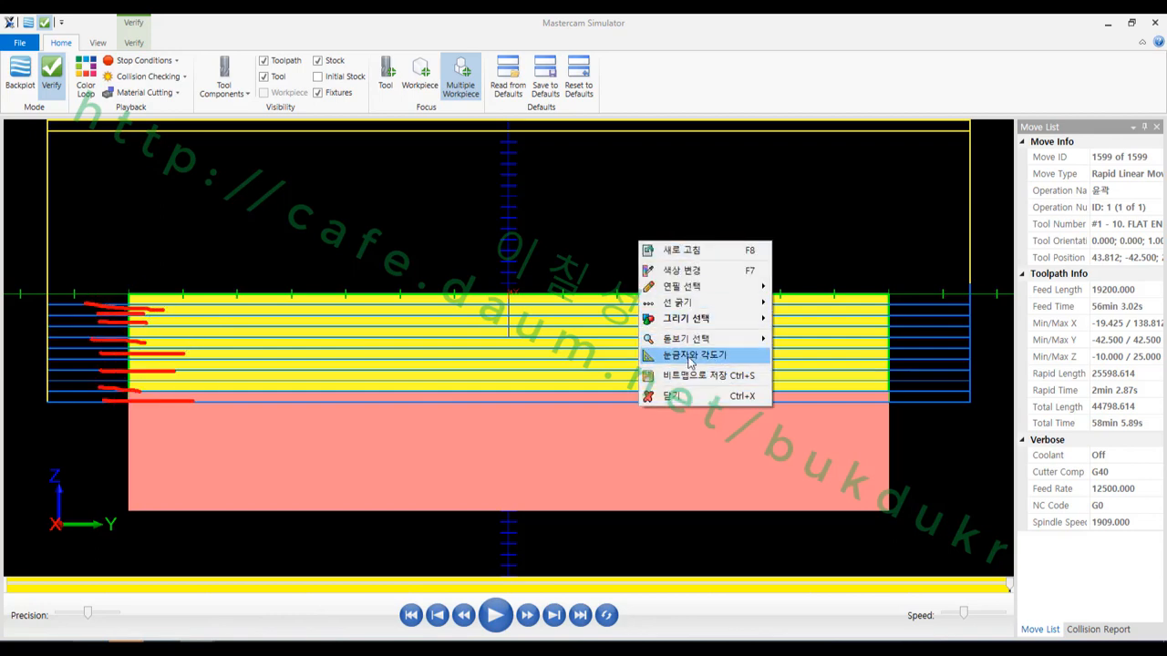
click(675, 396)
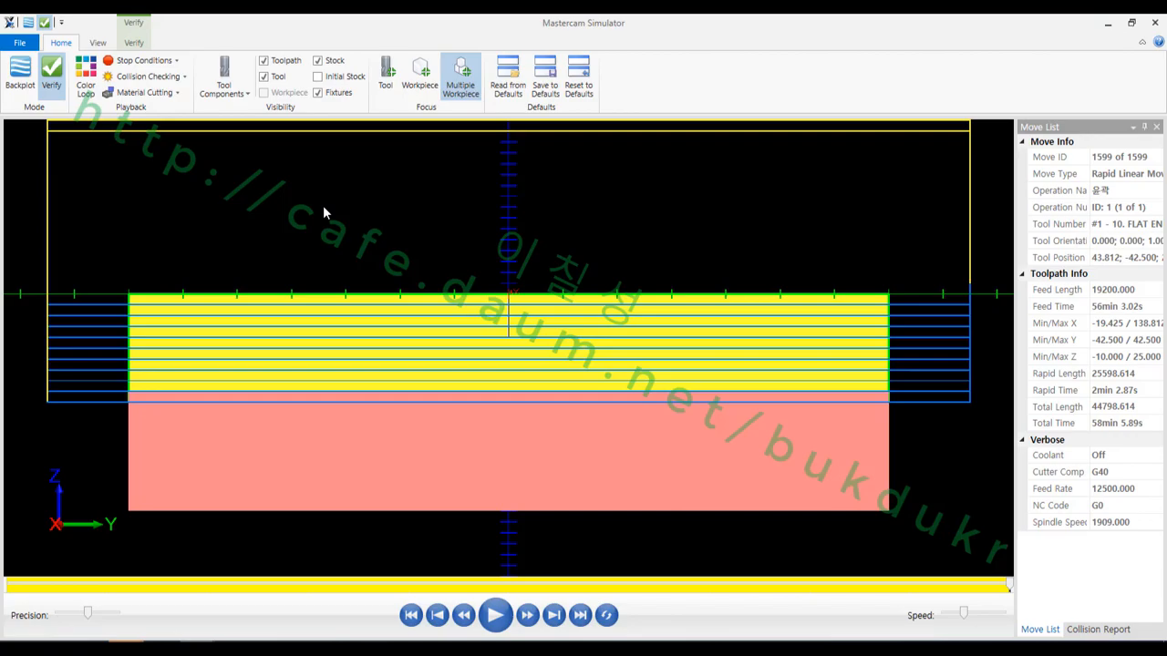
In the top view, outline the area of passes actually needed over the sloped part of the stock.
key(alt+1)
scroll(472, 360, down, 8)
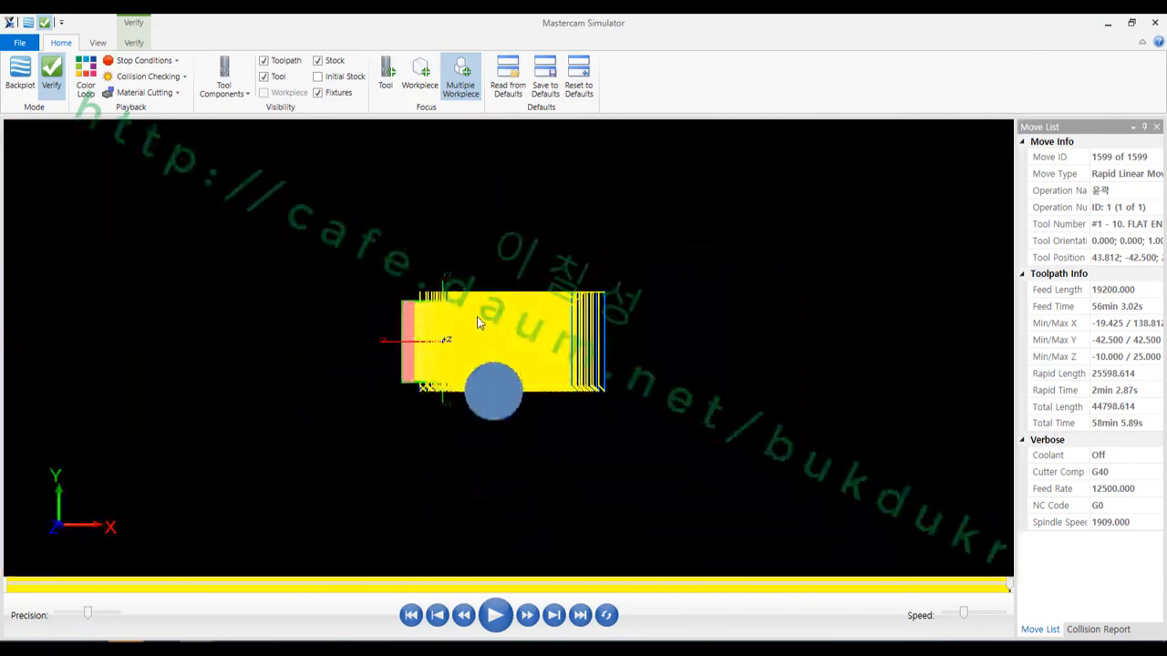
scroll(476, 317, up, 5)
scroll(383, 540, up, 3)
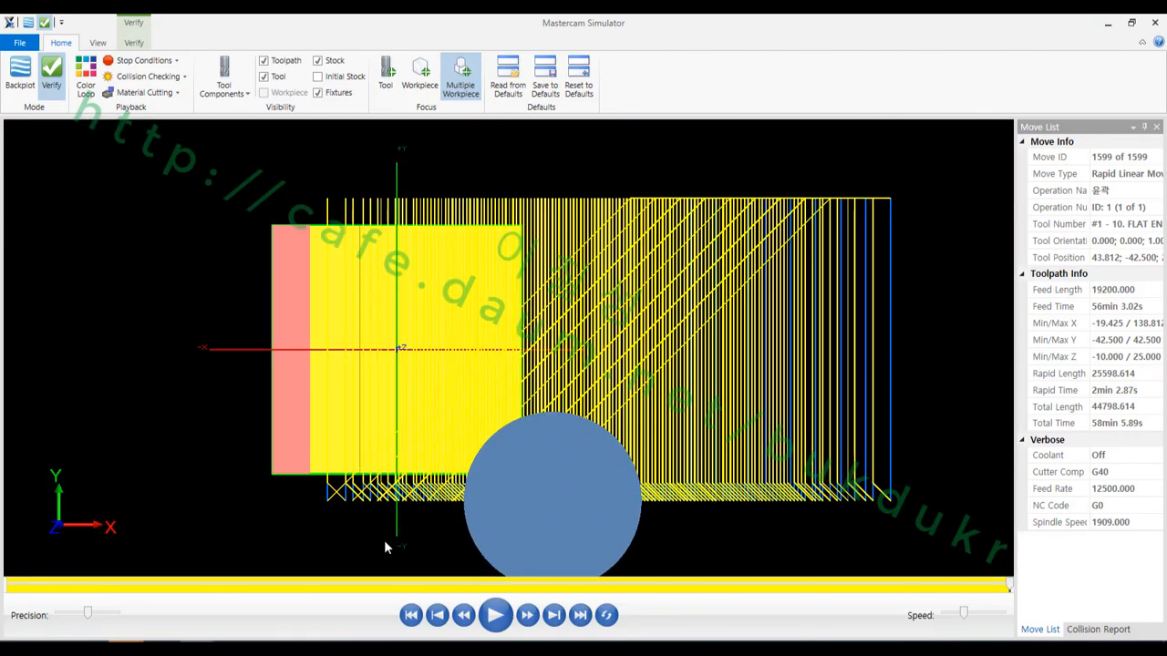
scroll(384, 538, down, 2)
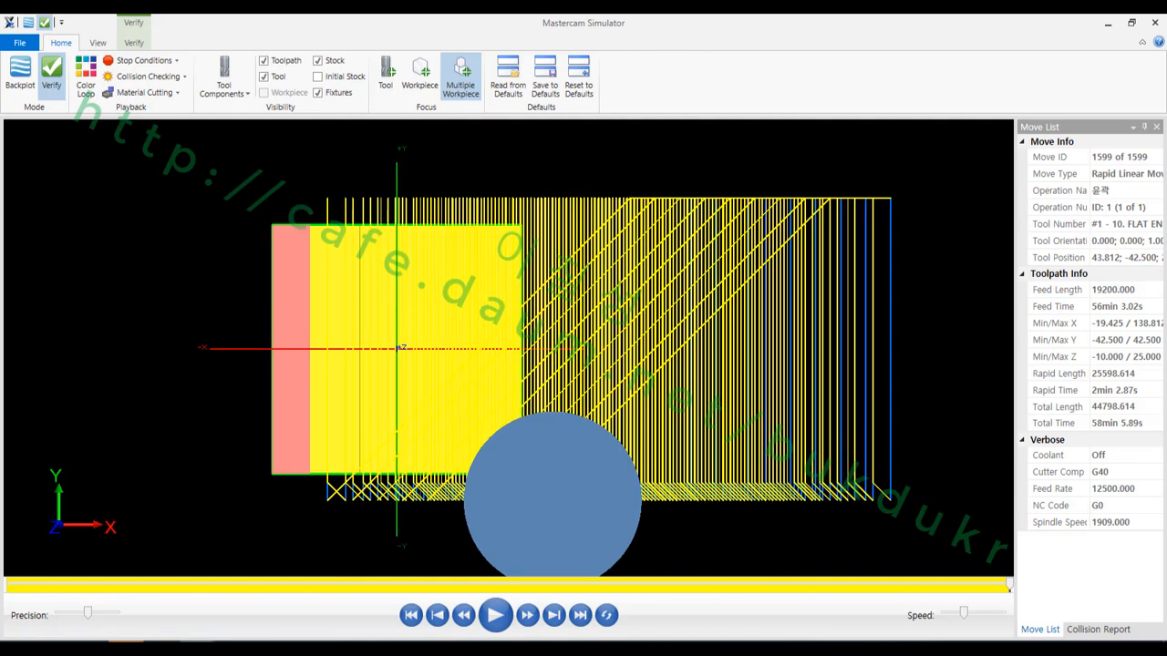
mouse_move(322, 197)
mouse_down()
mouse_move(538, 207)
mouse_move(560, 185)
mouse_move(546, 372)
mouse_up()
mouse_move(542, 178)
mouse_down()
mouse_move(539, 536)
mouse_move(425, 546)
mouse_move(321, 519)
mouse_move(317, 187)
mouse_move(527, 175)
mouse_move(558, 282)
mouse_move(536, 550)
mouse_move(560, 545)
mouse_up()
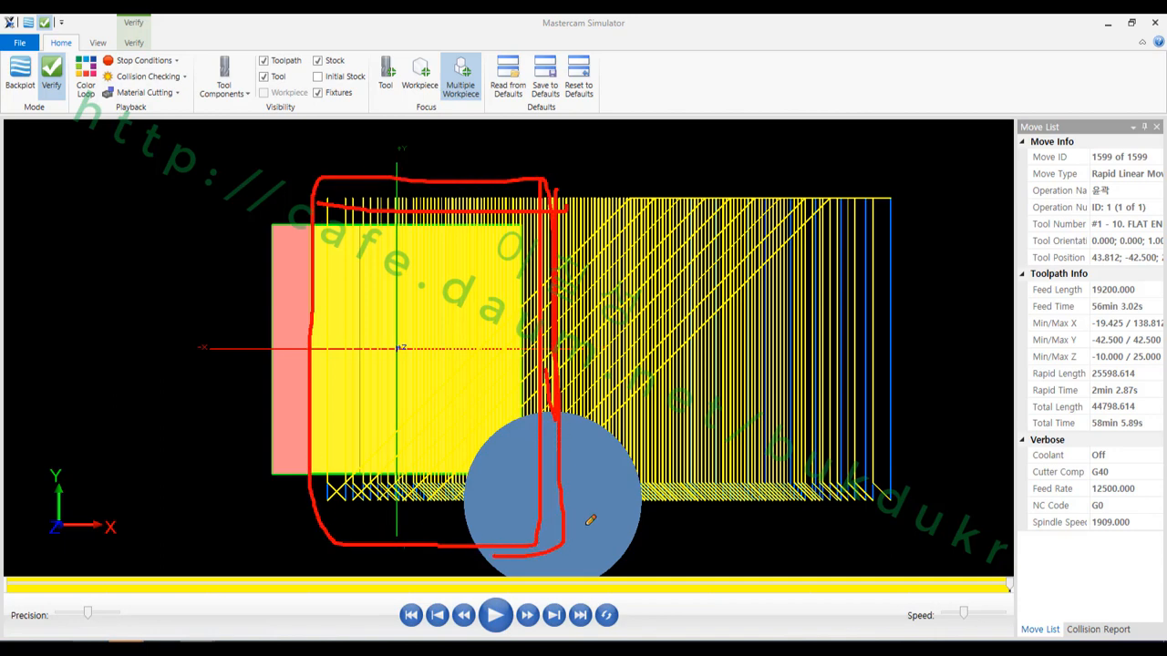
Annotate the passes running beyond the stock with "2D" and arrows, re-mark the needed boundary, and clear the markup.
drag(645, 145, 690, 179)
mouse_move(697, 140)
mouse_down()
mouse_move(700, 198)
mouse_move(735, 162)
mouse_up()
drag(734, 162, 703, 197)
drag(568, 224, 824, 219)
mouse_move(791, 199)
mouse_down()
mouse_move(821, 209)
mouse_move(779, 262)
mouse_up()
mouse_move(588, 309)
mouse_down()
mouse_move(821, 308)
mouse_move(793, 351)
mouse_up()
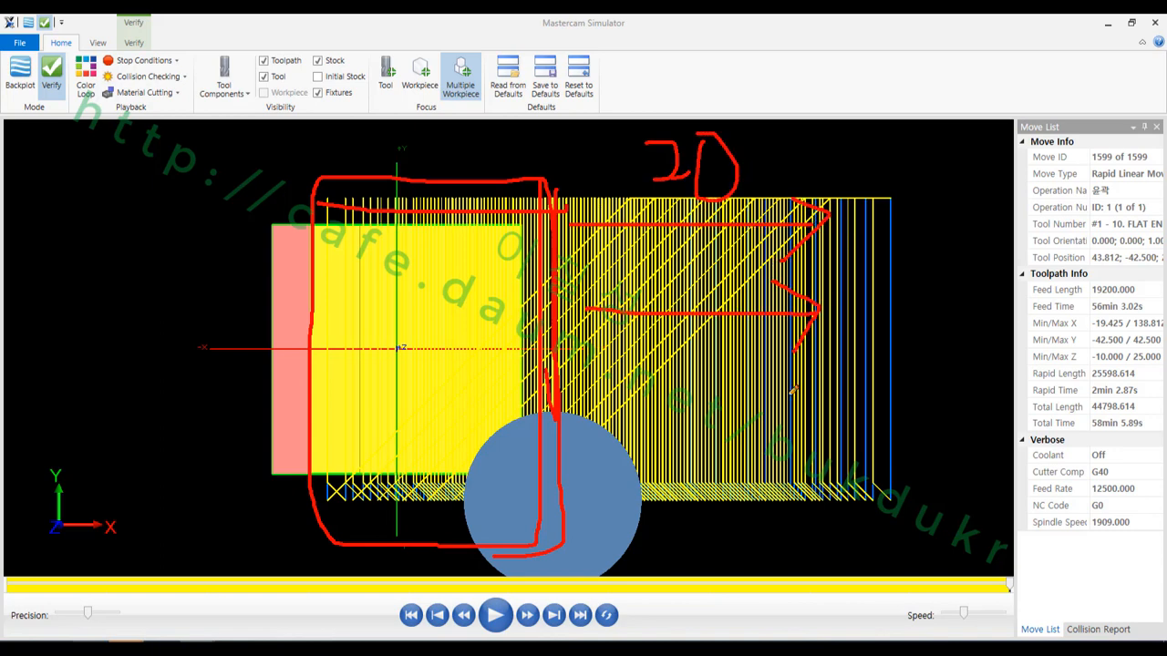
mouse_move(543, 195)
mouse_down()
mouse_move(548, 429)
mouse_move(563, 504)
mouse_up()
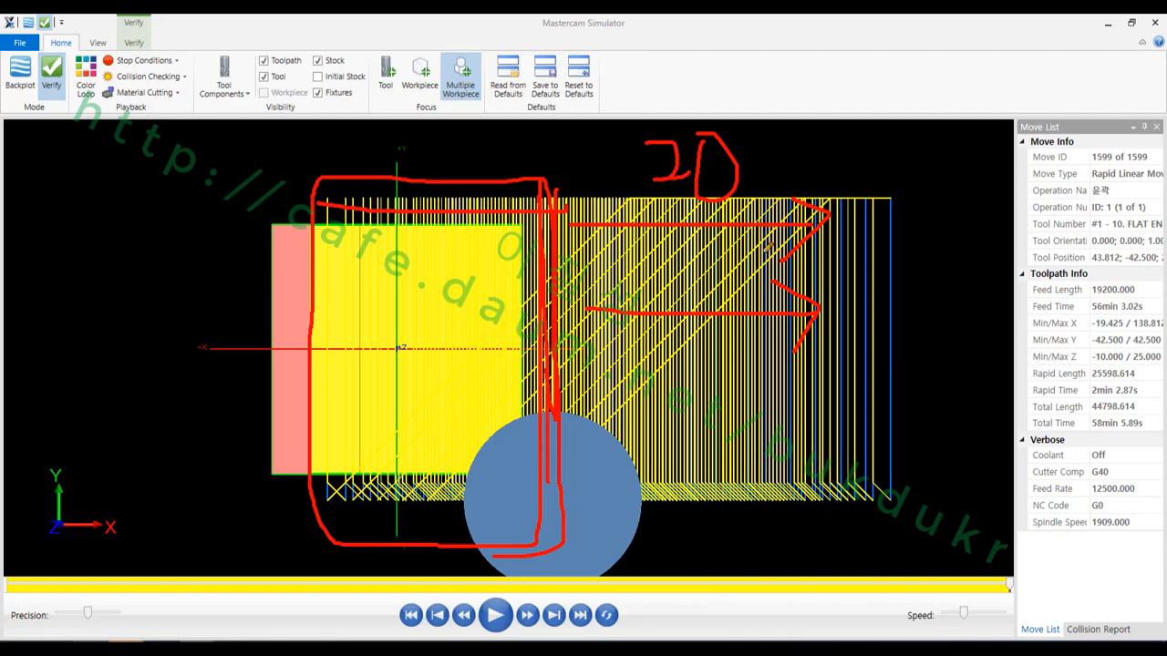
right_click(799, 189)
click(846, 352)
In the front view, mark the pass positions along the stepped slope and trace the upper depth passes running past the stock.
right_click(895, 165)
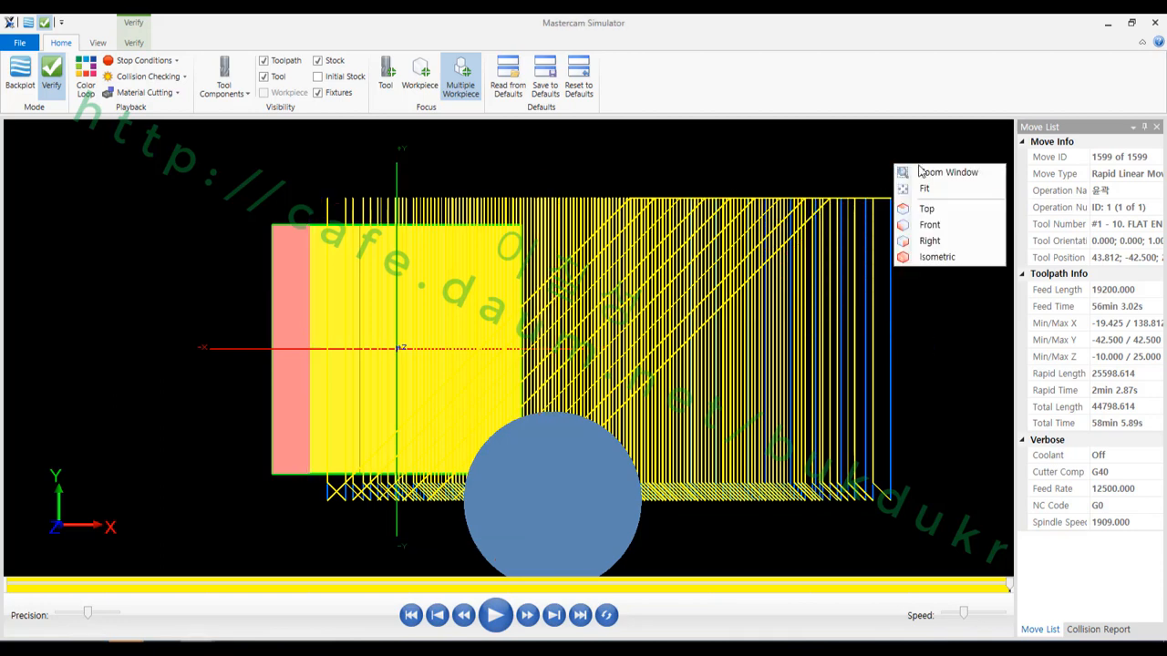
click(928, 228)
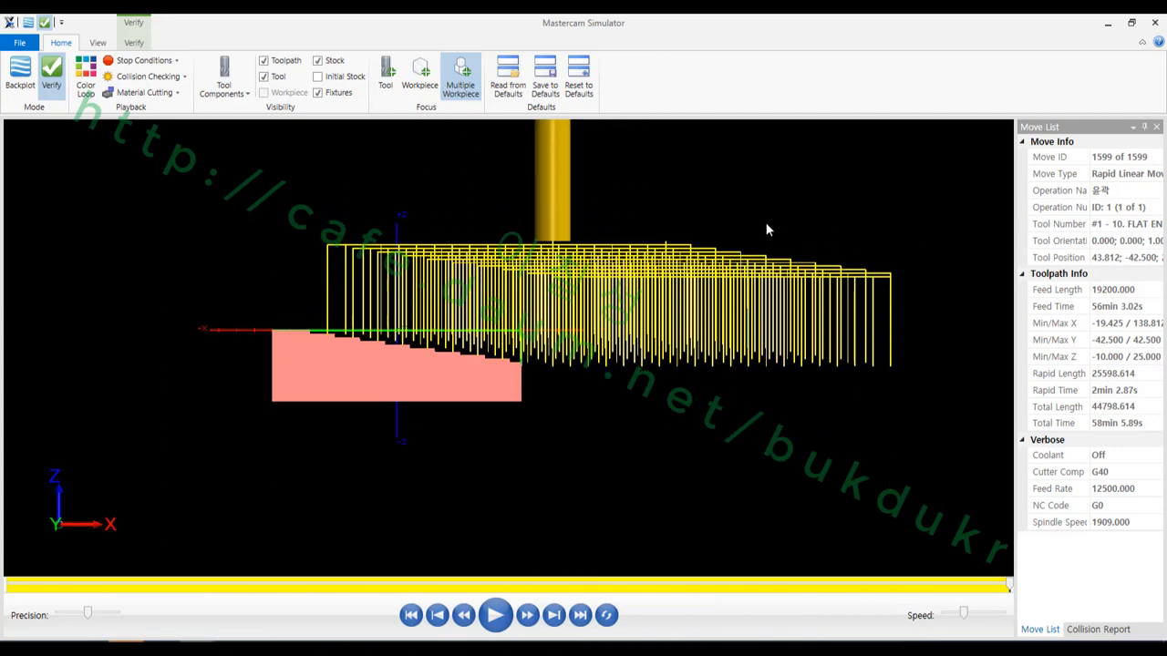
scroll(610, 195, up, 2)
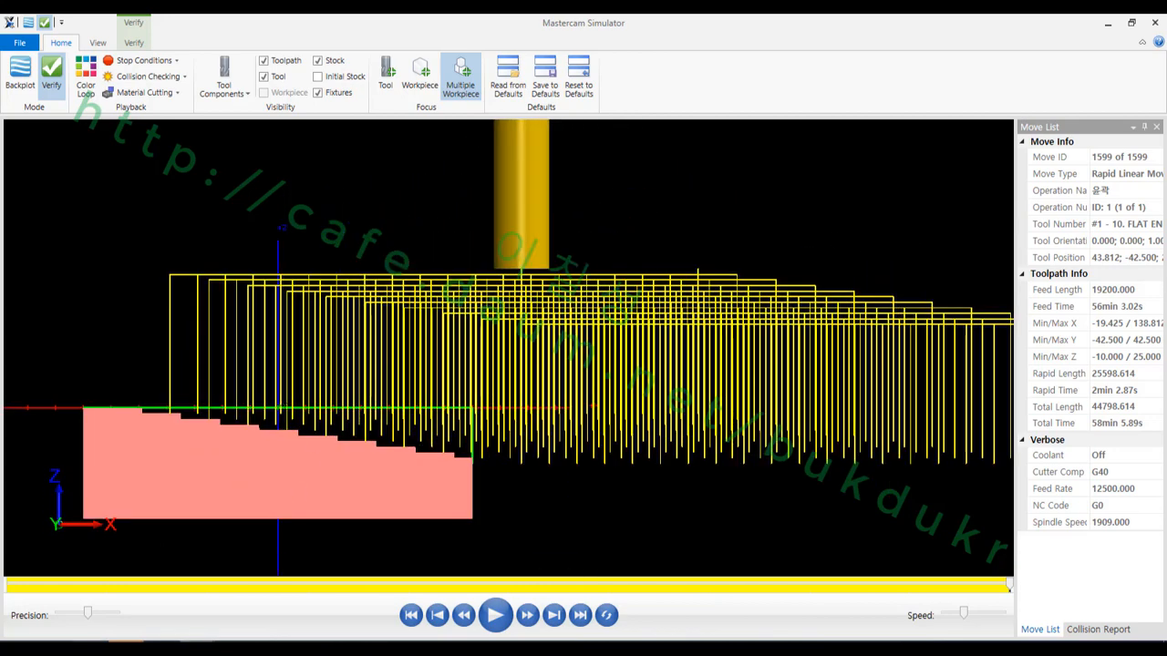
drag(170, 398, 173, 418)
mouse_move(185, 407)
mouse_down()
mouse_move(193, 419)
mouse_move(217, 413)
mouse_up()
drag(230, 403, 276, 411)
drag(305, 399, 308, 403)
mouse_move(135, 395)
mouse_down()
mouse_move(143, 418)
mouse_move(143, 401)
mouse_move(670, 409)
mouse_up()
mouse_move(731, 273)
mouse_down()
mouse_move(729, 401)
mouse_move(670, 412)
mouse_up()
mouse_move(219, 413)
mouse_down()
mouse_move(217, 435)
mouse_move(825, 426)
mouse_move(820, 274)
mouse_up()
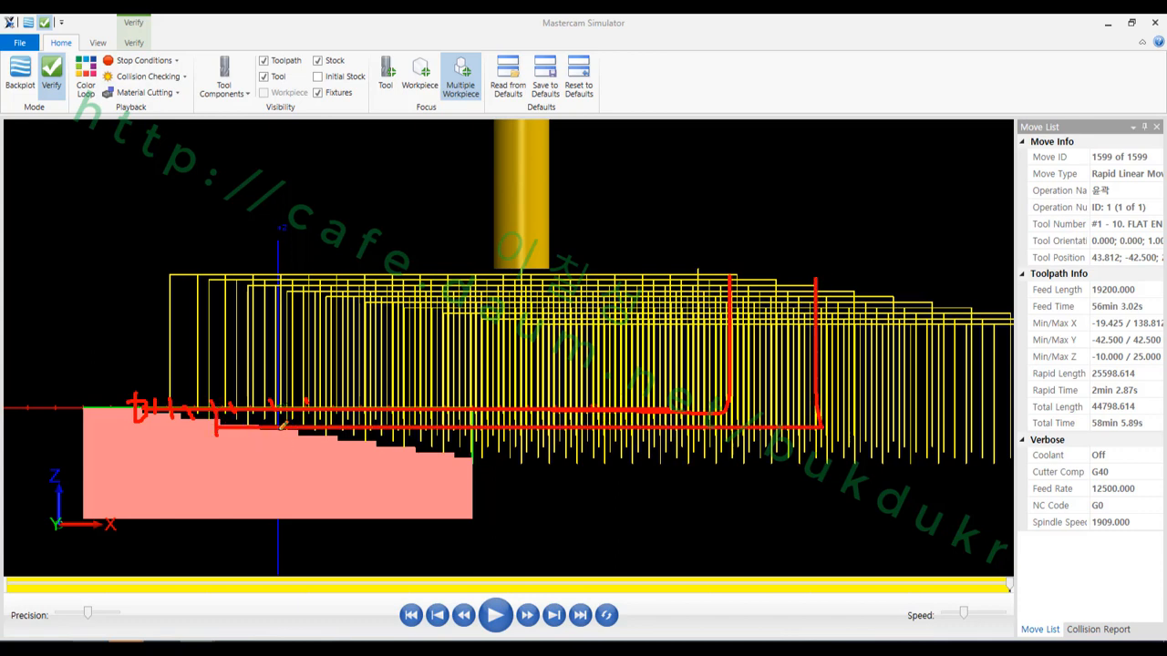
Trace the deepest pass, mark the excess passes with arrows and vertical cutoff lines beside the stock, and clear the markup.
mouse_move(450, 434)
mouse_down()
mouse_move(463, 462)
mouse_move(1016, 452)
mouse_move(1020, 313)
mouse_up()
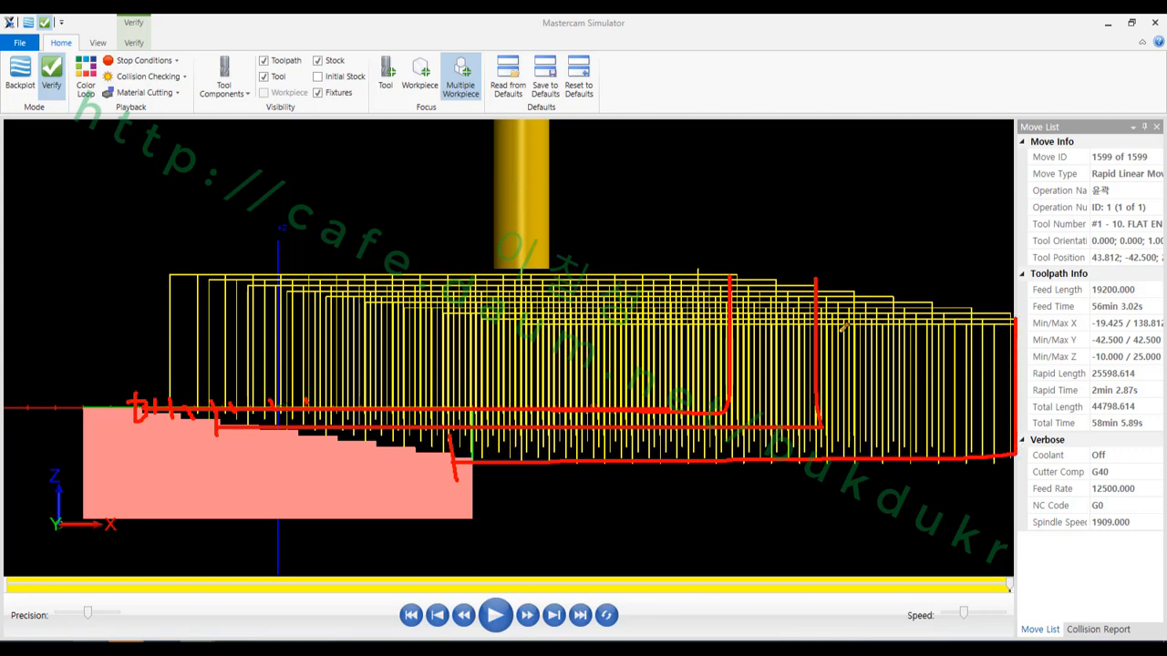
drag(822, 320, 894, 320)
mouse_move(876, 310)
mouse_down()
mouse_move(895, 320)
mouse_move(883, 336)
mouse_up()
drag(824, 362, 928, 362)
mouse_move(892, 351)
mouse_down()
mouse_move(926, 363)
mouse_move(910, 382)
mouse_up()
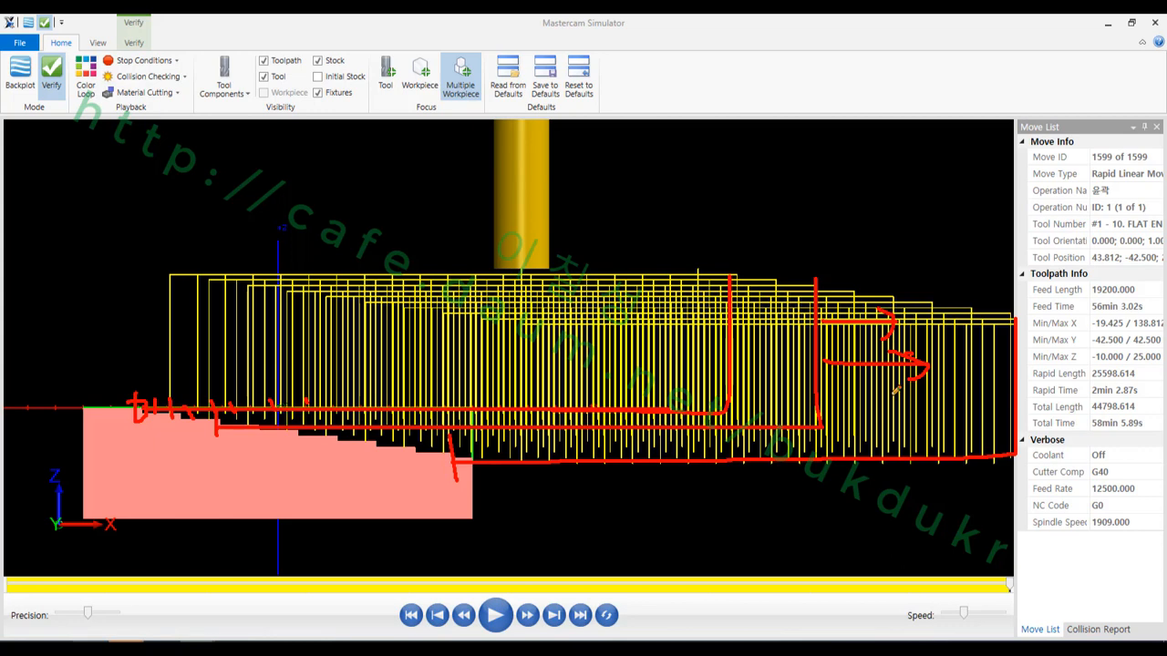
drag(579, 256, 578, 441)
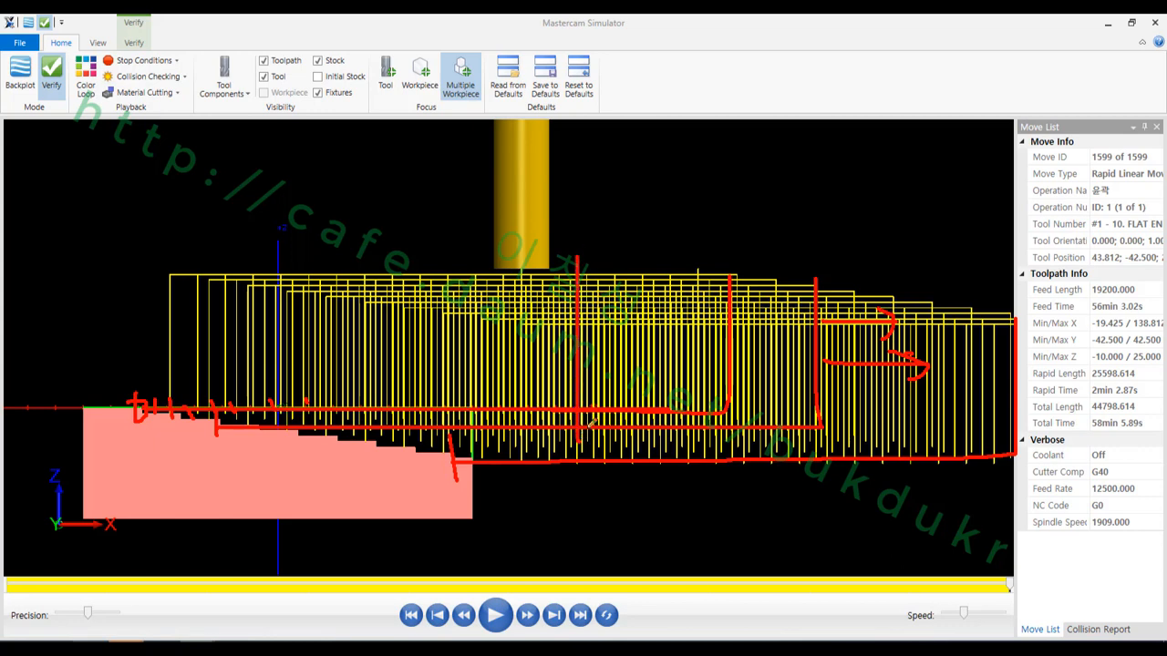
drag(531, 262, 517, 536)
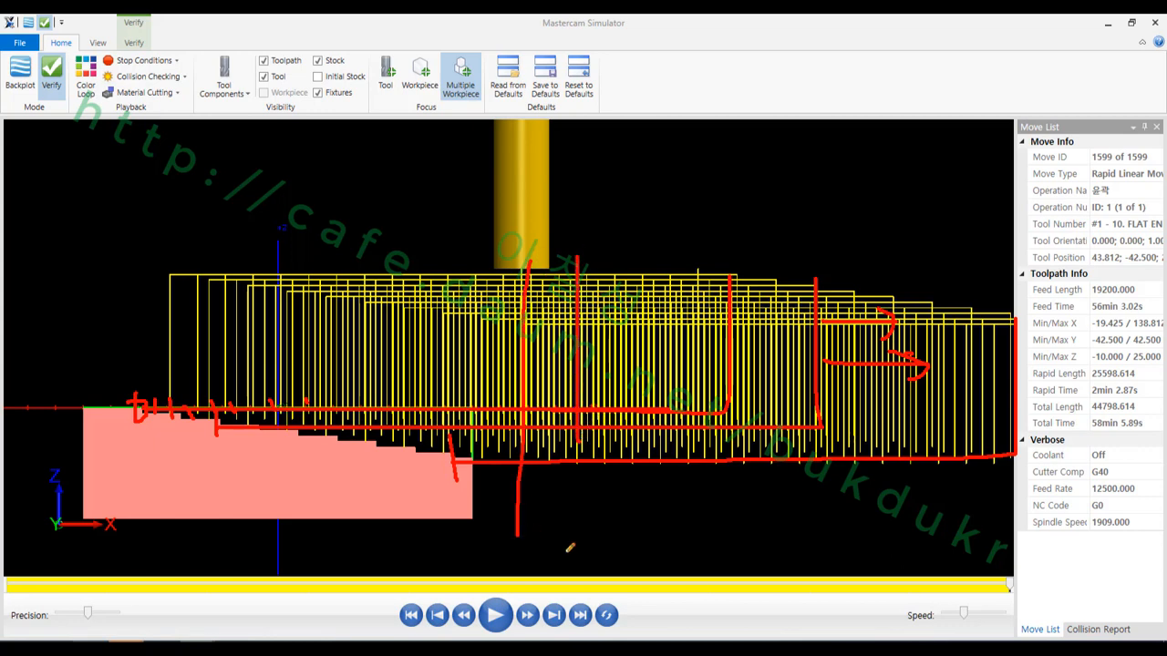
right_click(746, 247)
click(779, 401)
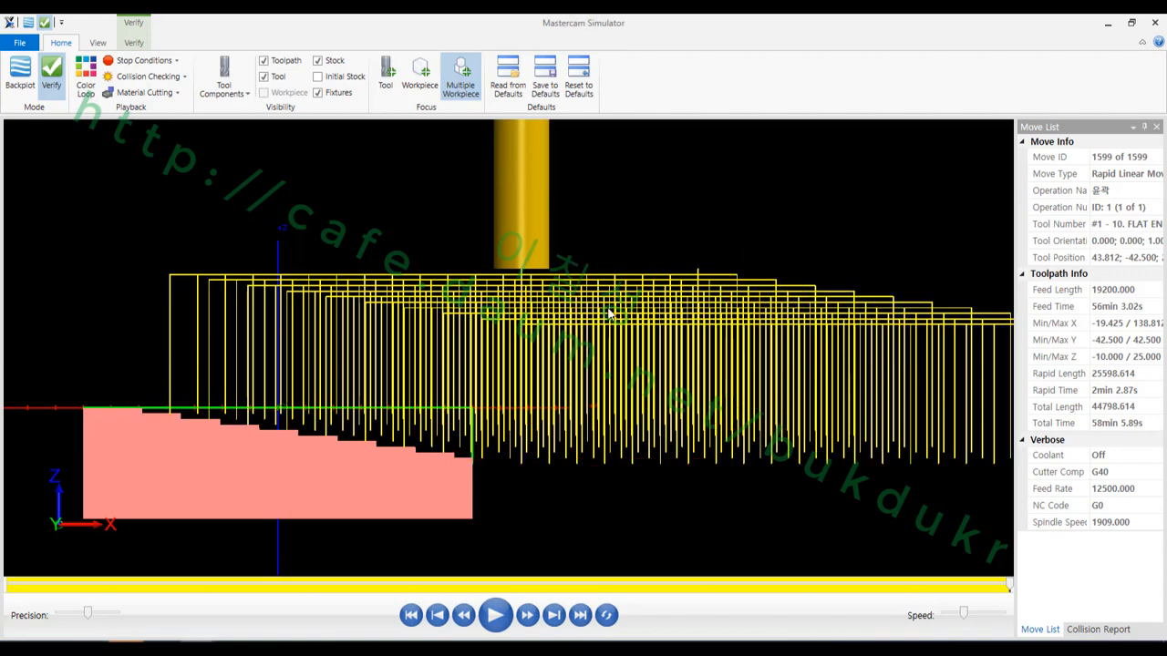
In a tilted 3D view, cross out the passes beyond the stock, underline those on the slope, and clear the markup.
right_click(702, 194)
click(737, 233)
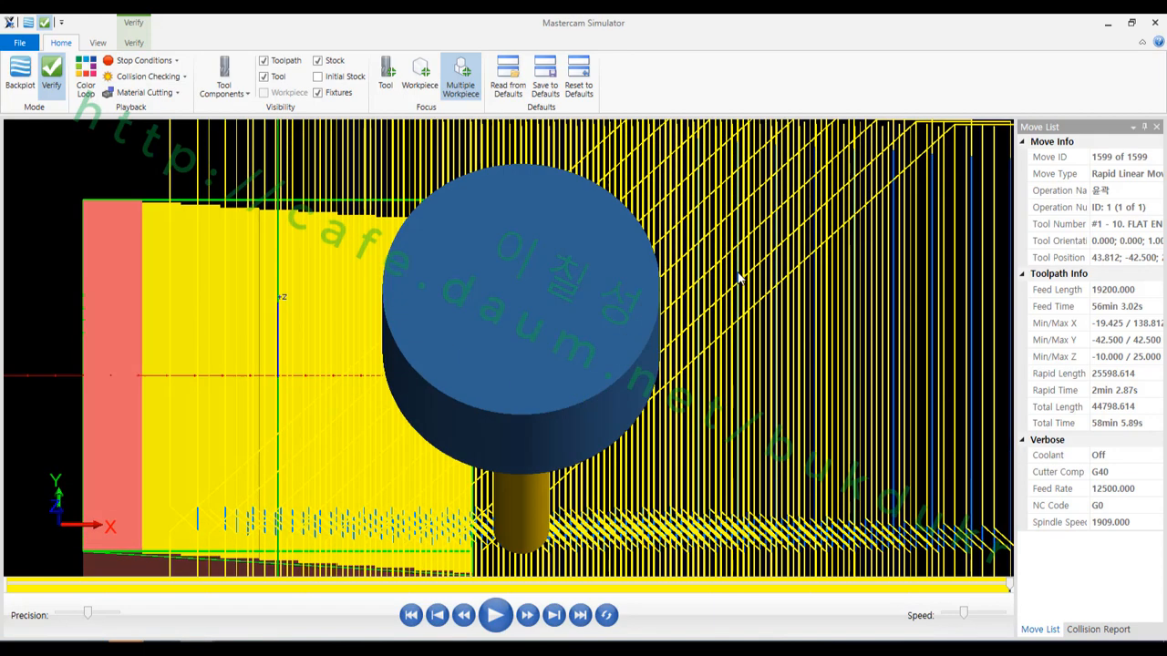
scroll(590, 236, up, 1)
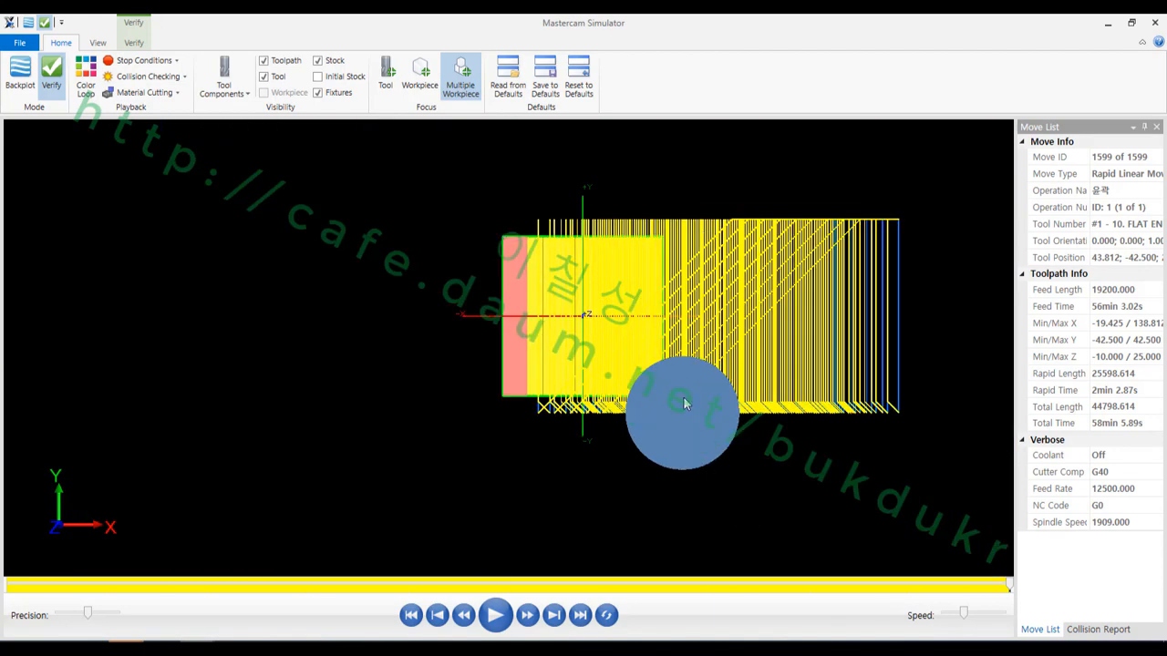
scroll(804, 301, up, 3)
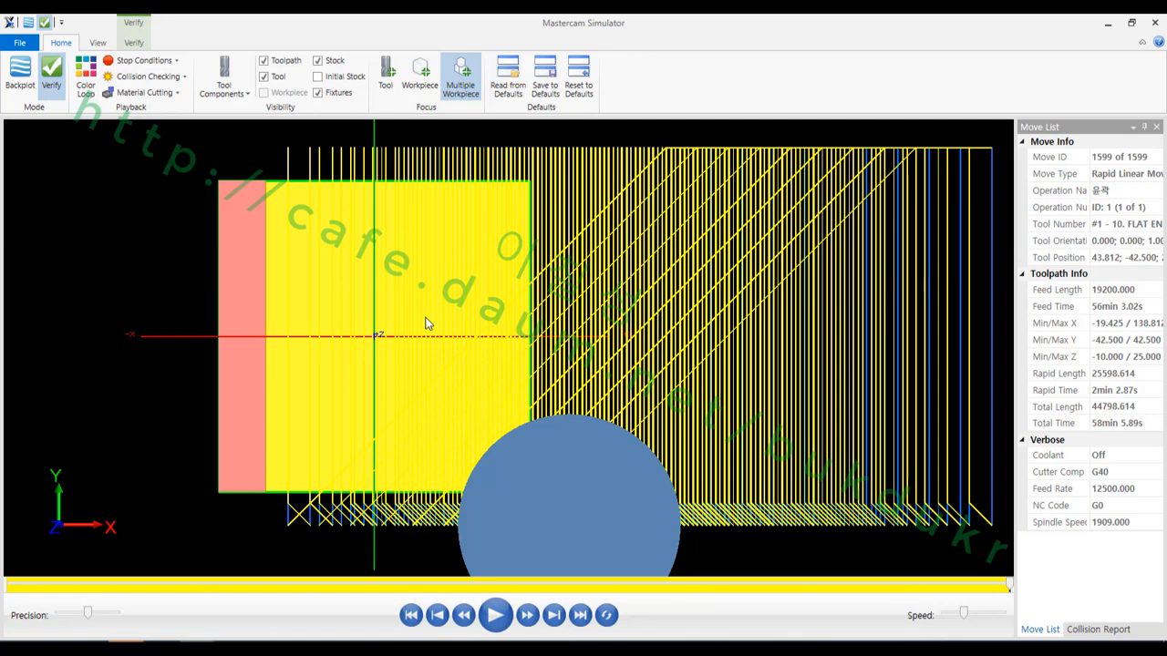
middle_drag(460, 362, 620, 338)
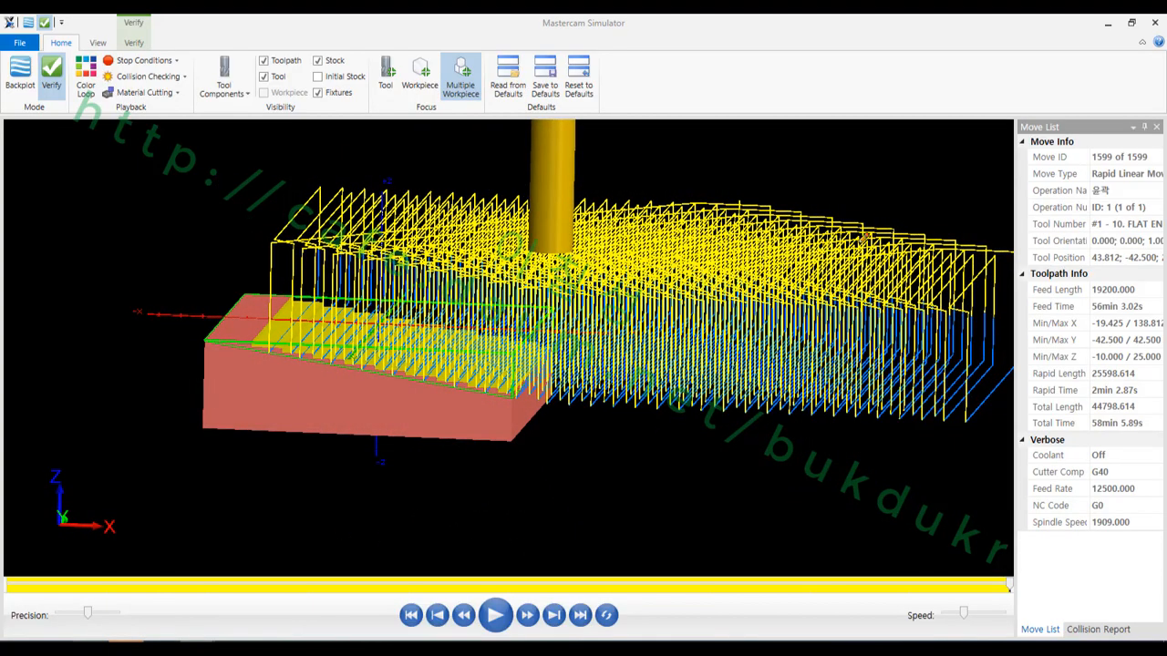
drag(861, 221, 690, 410)
drag(707, 242, 875, 473)
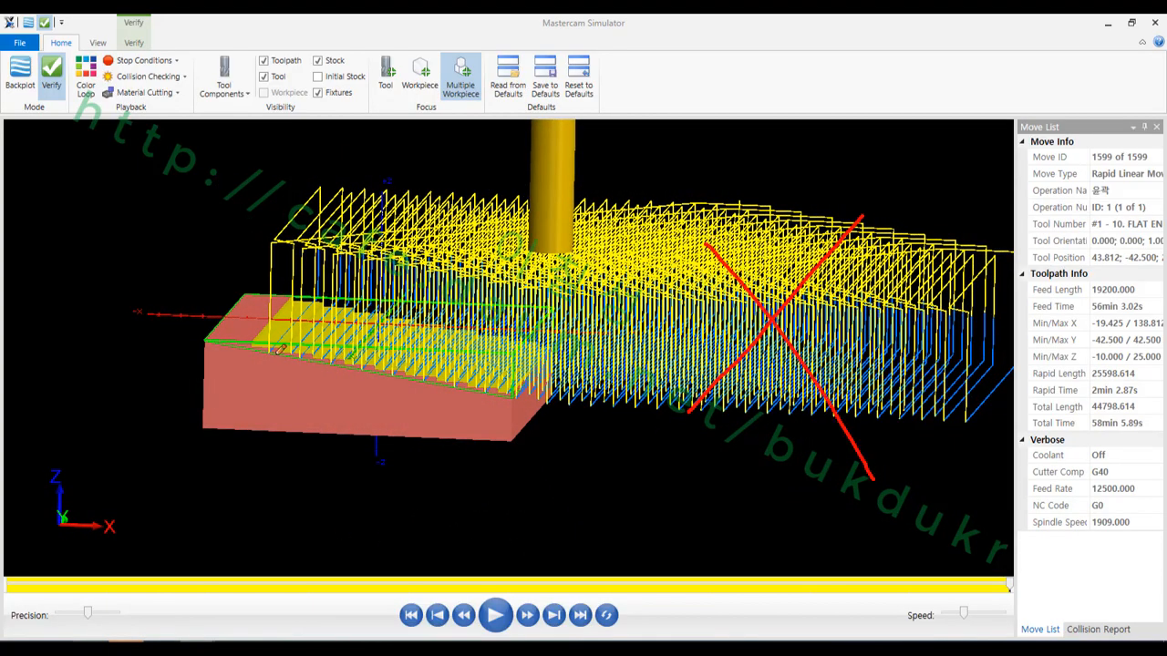
drag(271, 342, 503, 364)
right_click(606, 448)
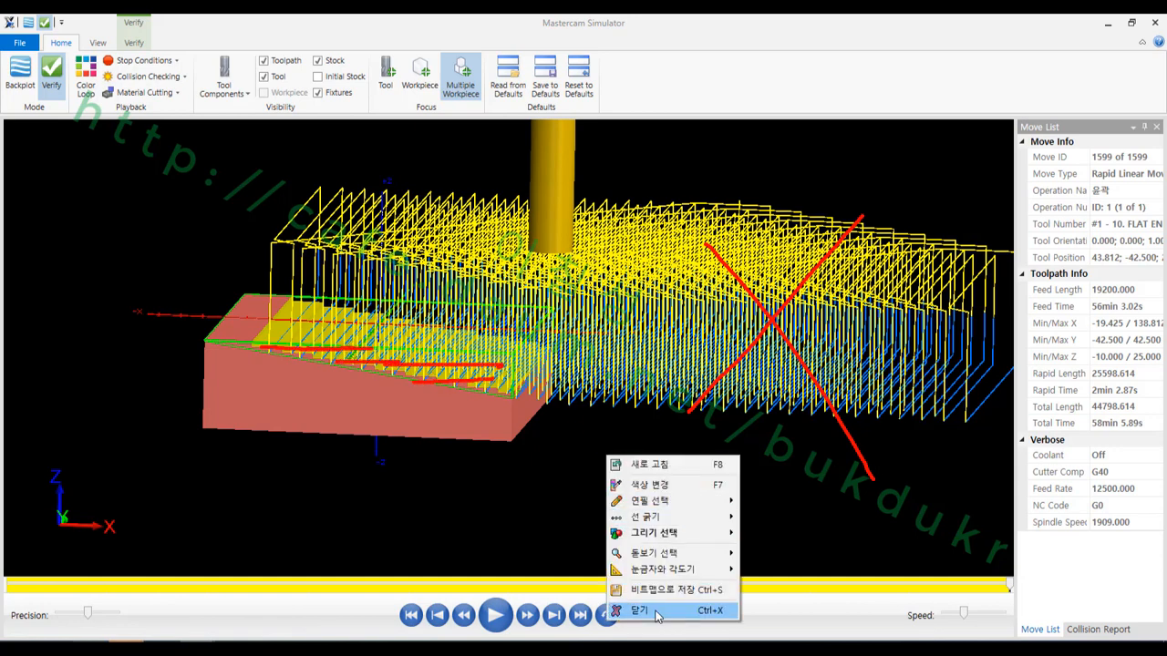
click(660, 614)
Replay the verification from the first move, inspect the stepped slope up close, and close the simulator.
click(411, 614)
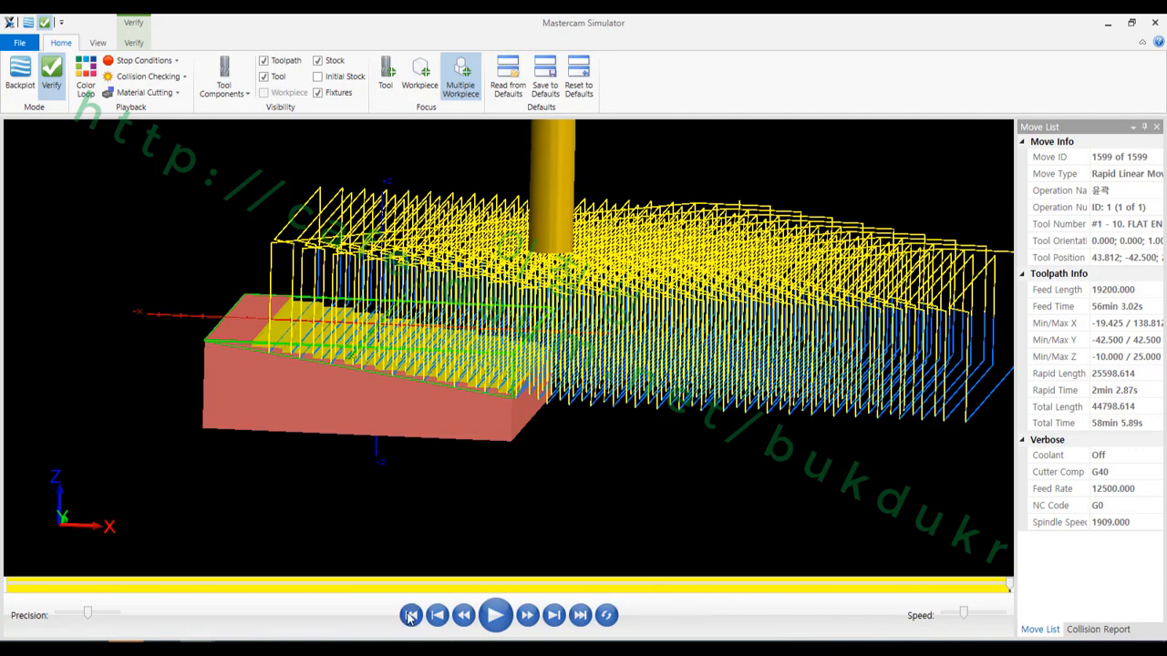
click(495, 615)
scroll(333, 339, up, 3)
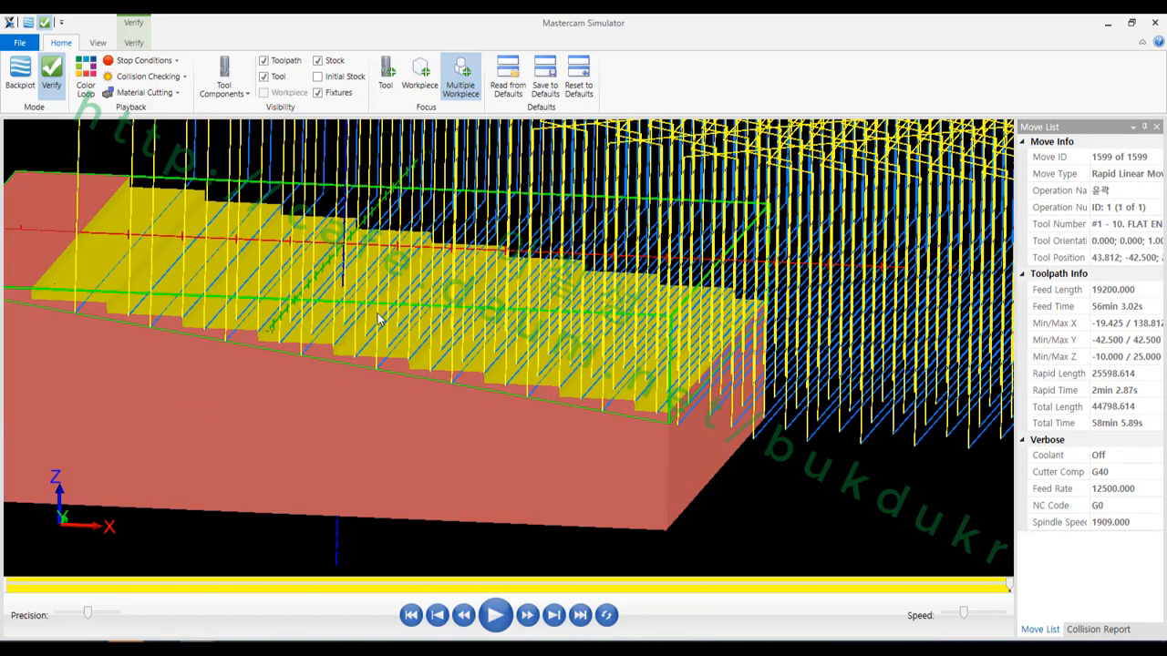
scroll(855, 372, down, 2)
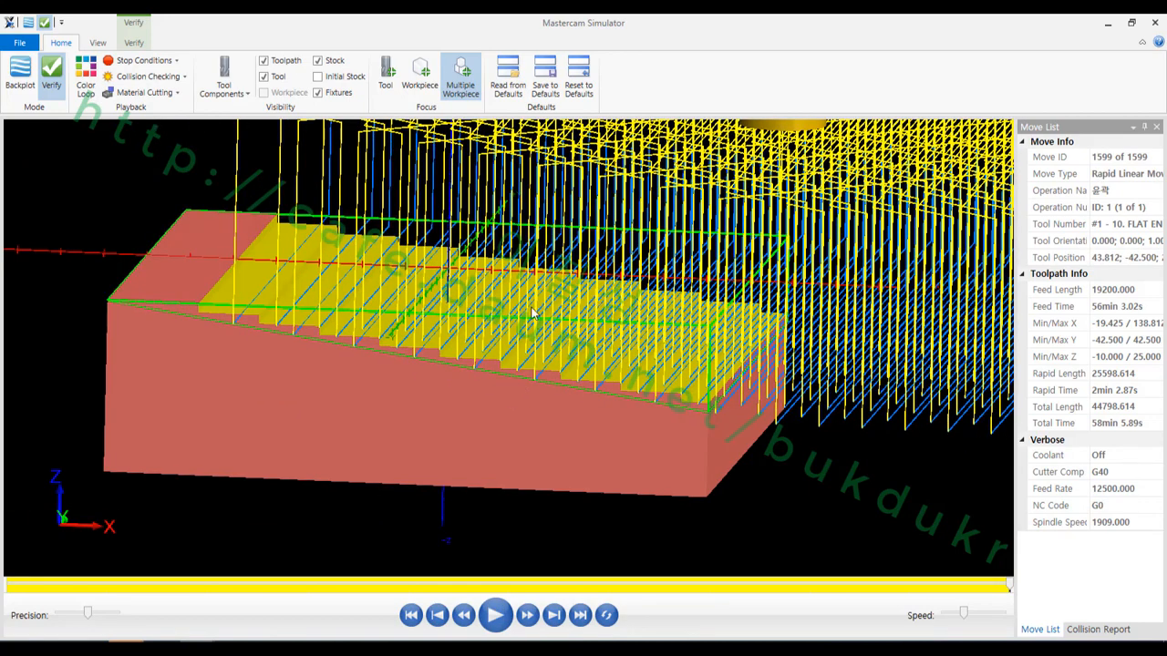
click(1156, 23)
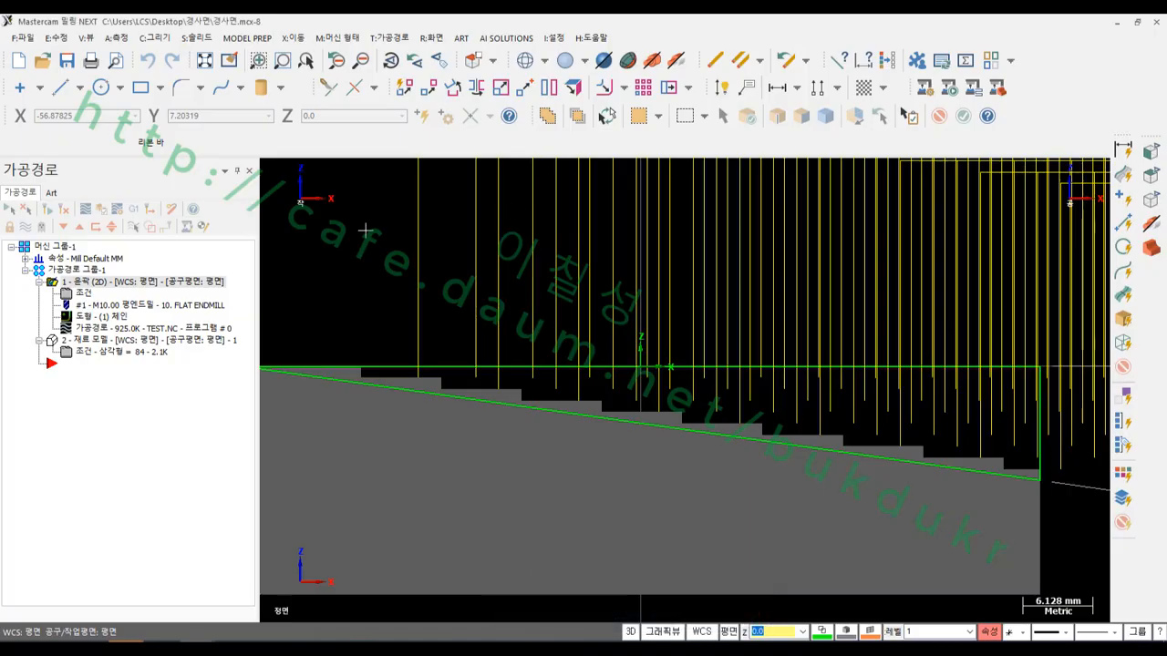
Show the contour toolpath in the top view and locate the toolpath Trim command.
key(alt+1)
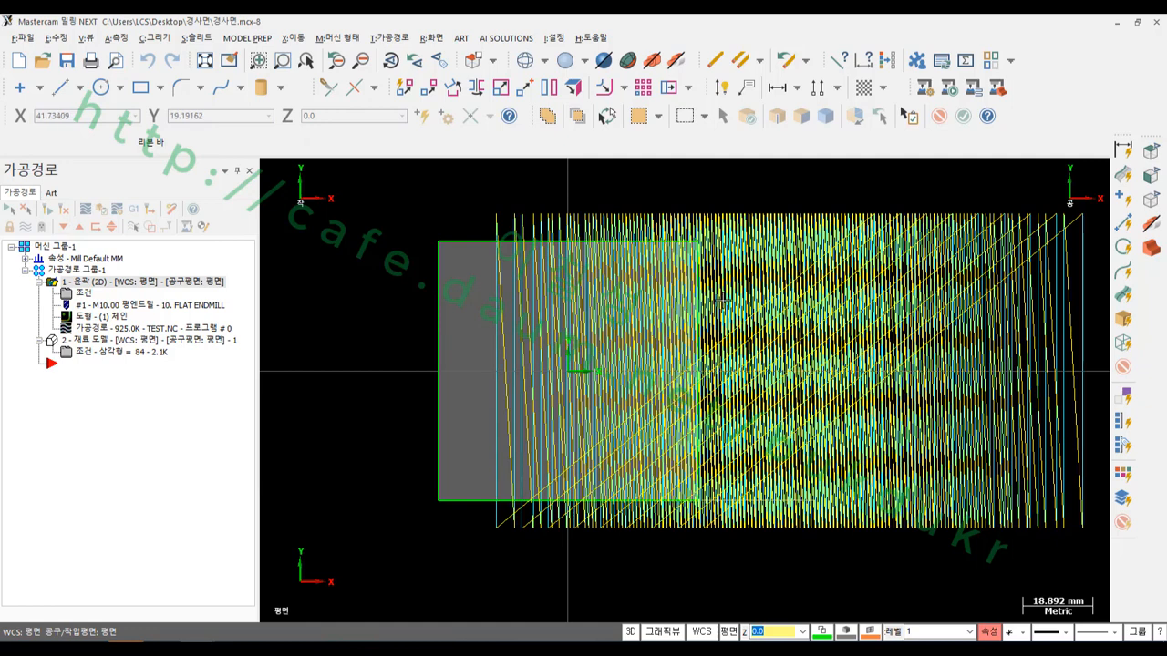
click(399, 40)
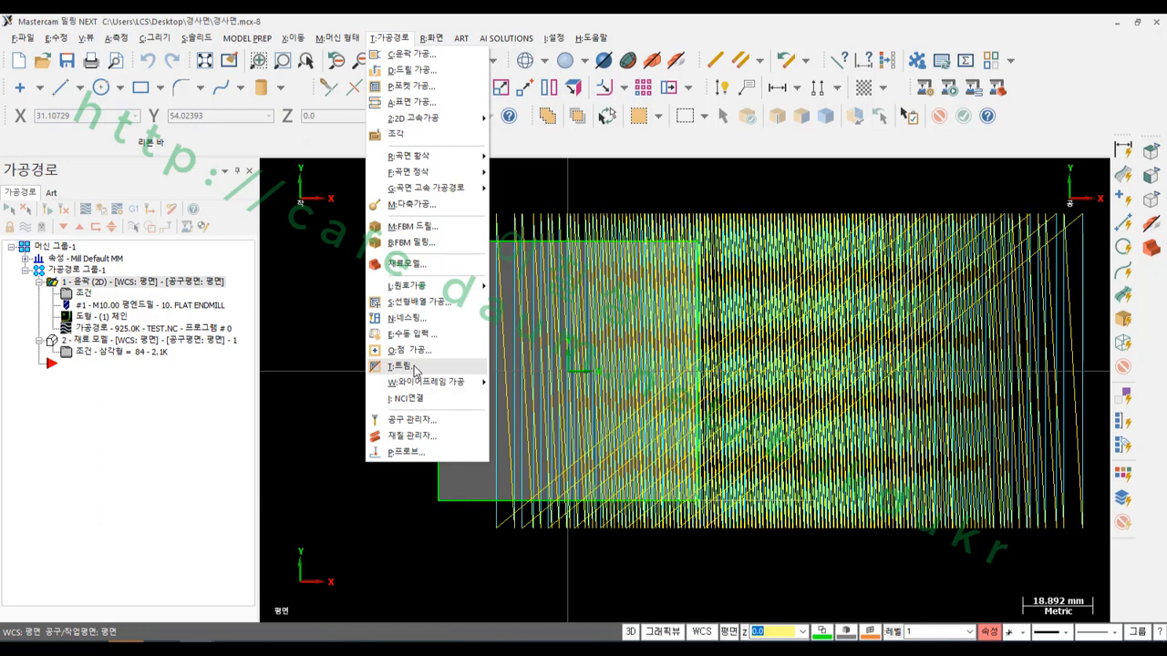
click(305, 277)
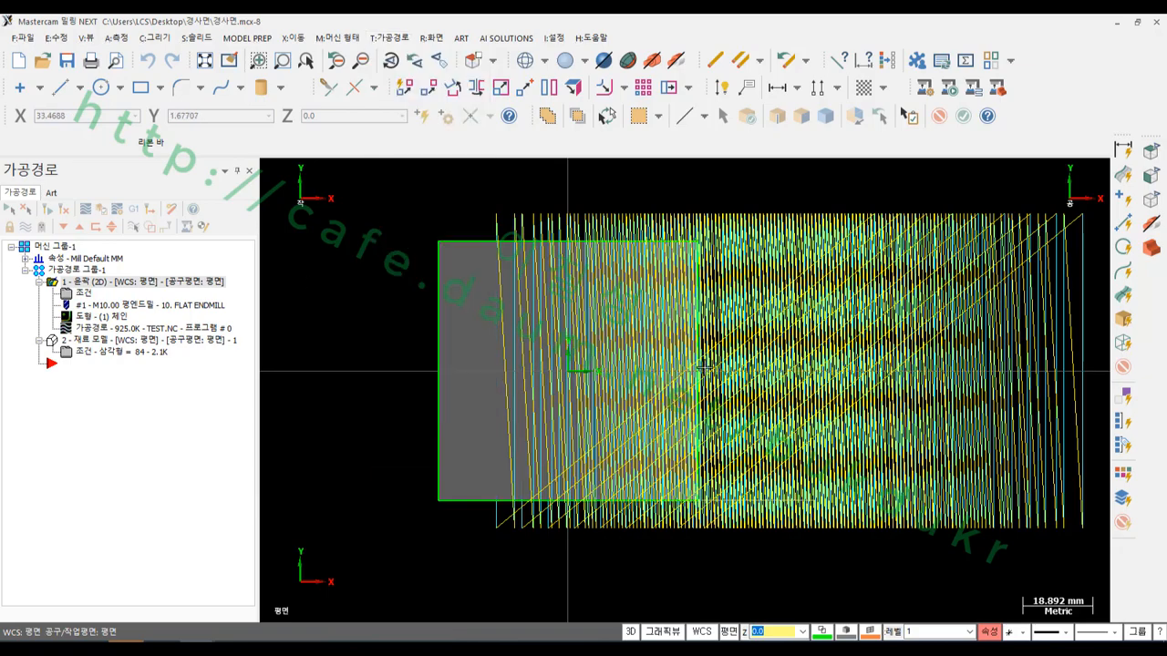
Turn off the toolpath display and hide all wireframe except the four edges of the stock's top rectangle.
middle_drag(715, 369, 712, 294)
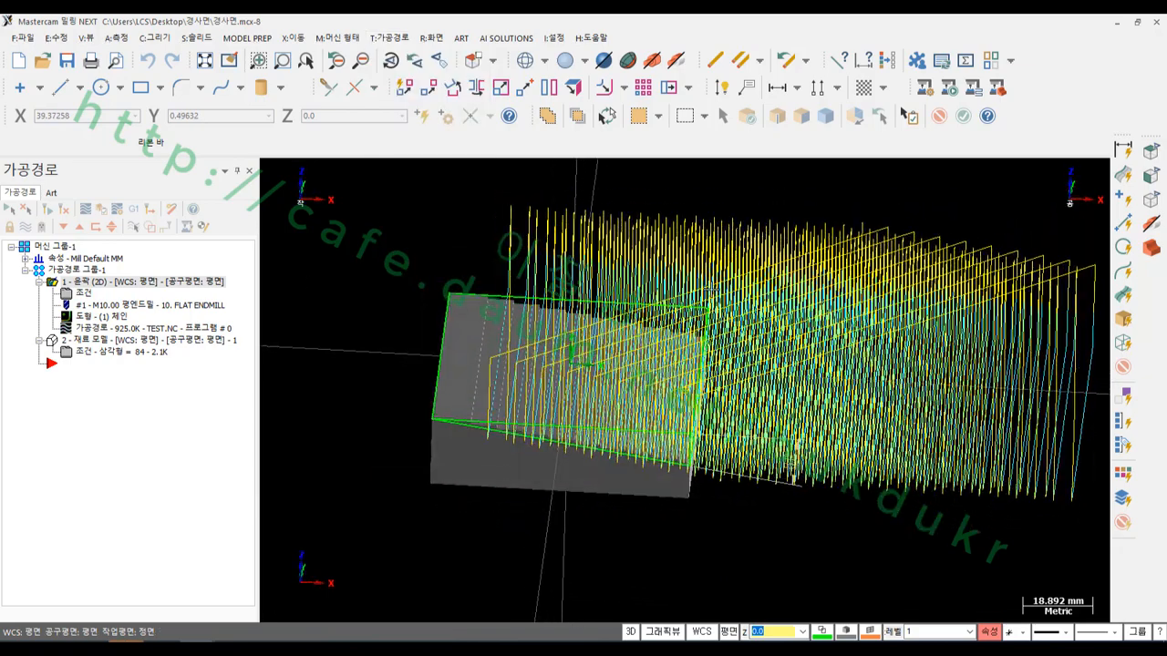
click(709, 305)
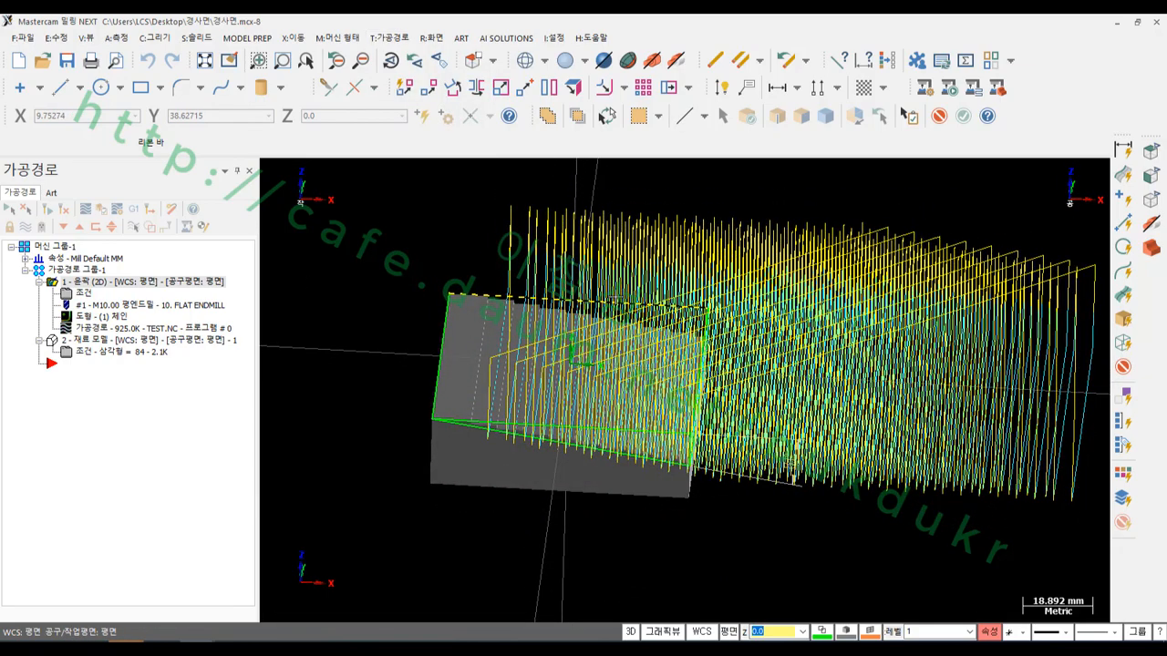
middle_drag(703, 325, 664, 372)
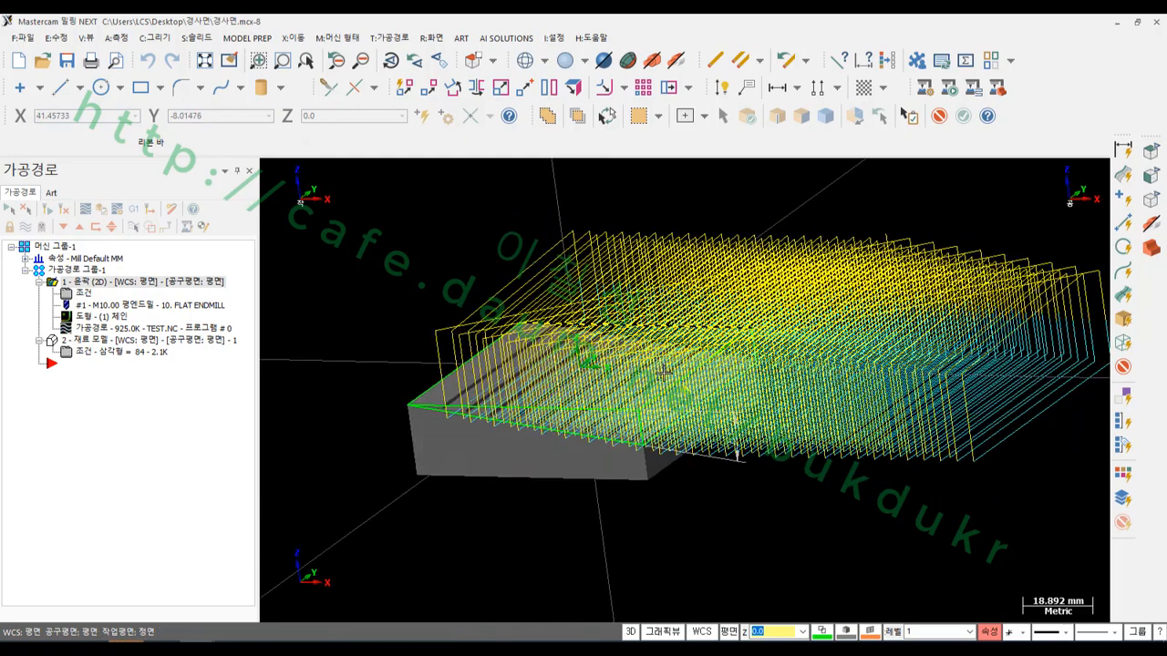
scroll(638, 365, up, 2)
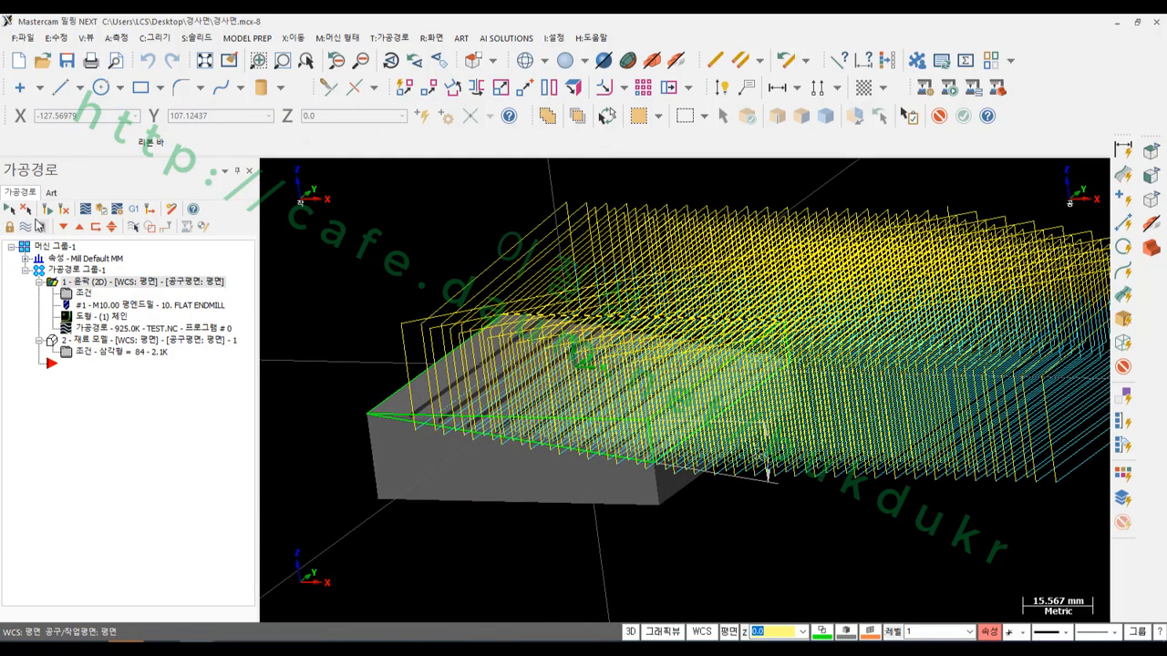
click(34, 227)
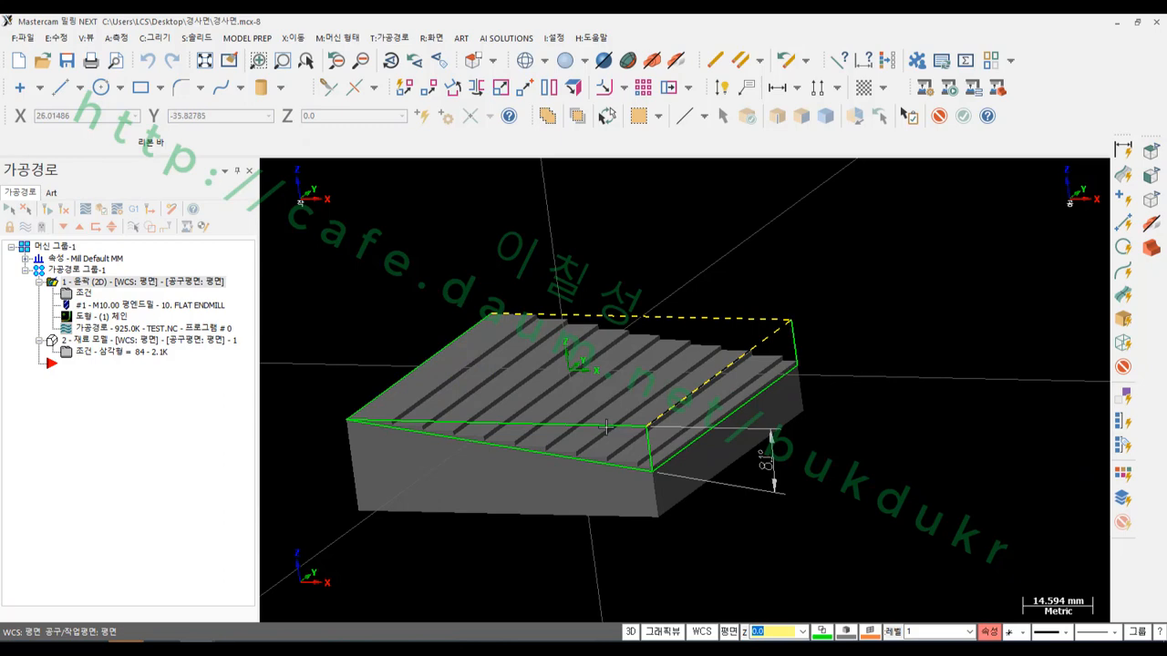
scroll(605, 426, up, 2)
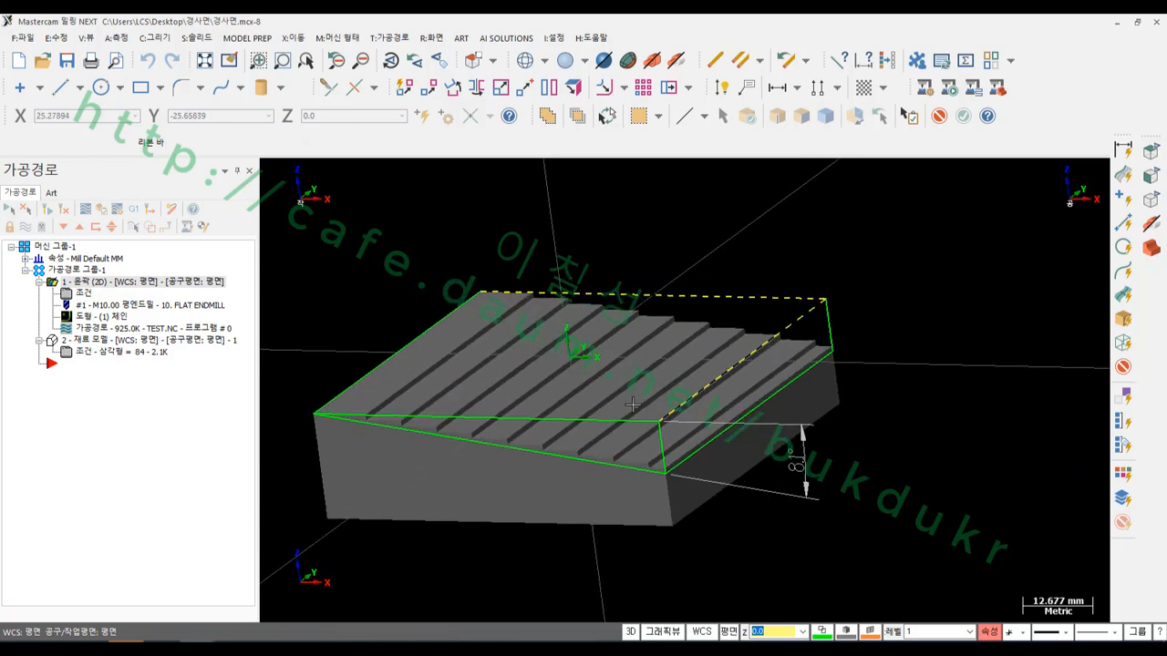
middle_drag(632, 404, 485, 389)
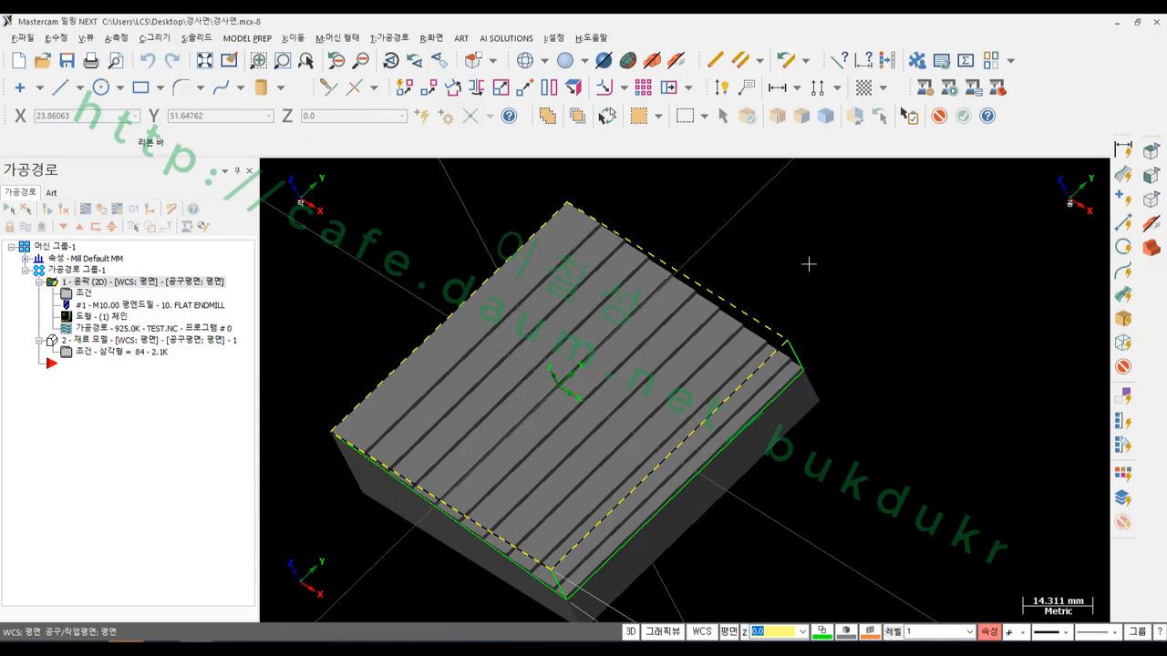
key(alt+e)
Chain the four edges of the stock's top rectangle for a contour offset.
scroll(855, 271, down, 1)
middle_drag(809, 238, 885, 209)
scroll(749, 318, up, 2)
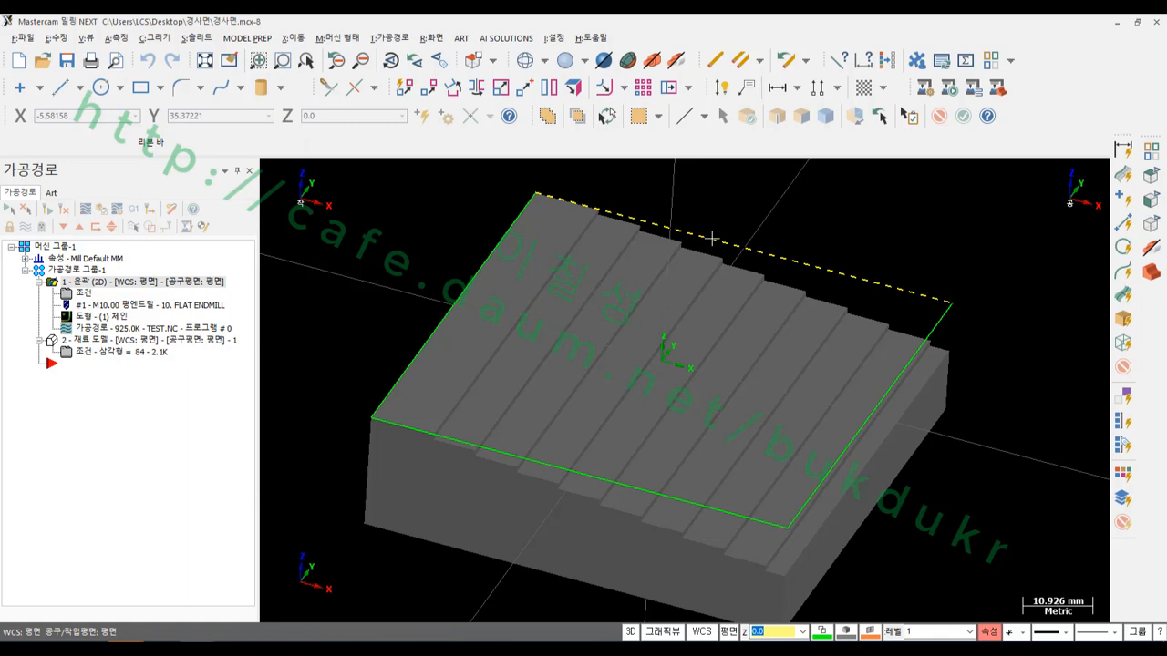
mouse_move(748, 232)
middle_down()
mouse_move(684, 206)
mouse_move(680, 238)
mouse_move(691, 240)
middle_up()
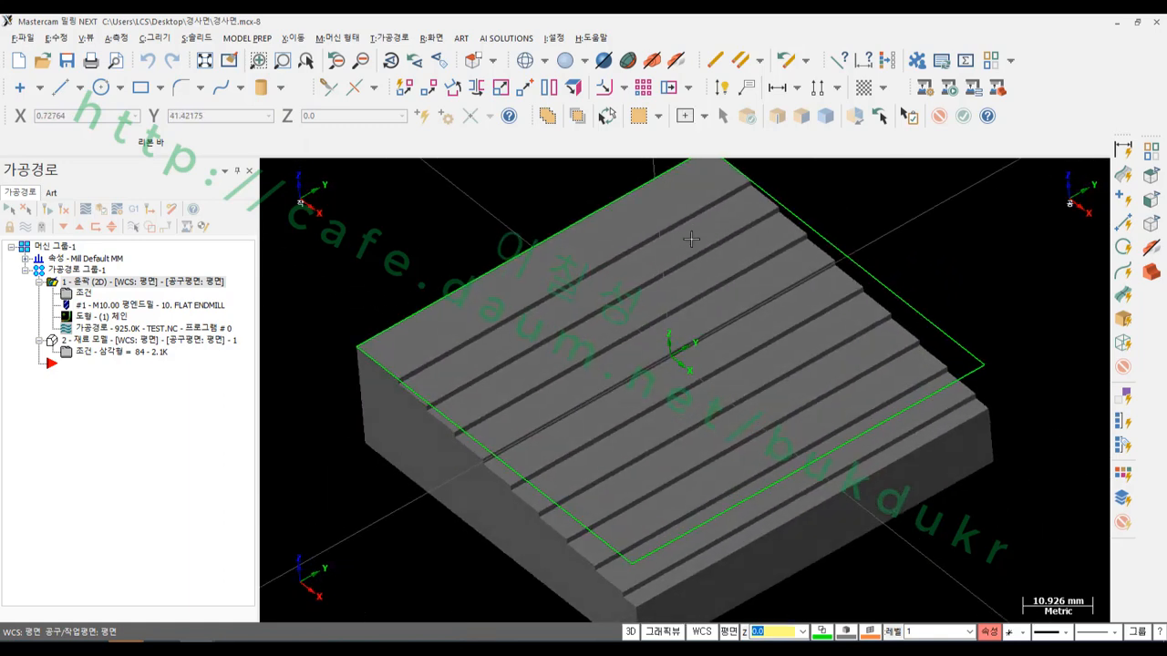
scroll(671, 261, down, 2)
scroll(542, 433, down, 2)
scroll(681, 226, up, 2)
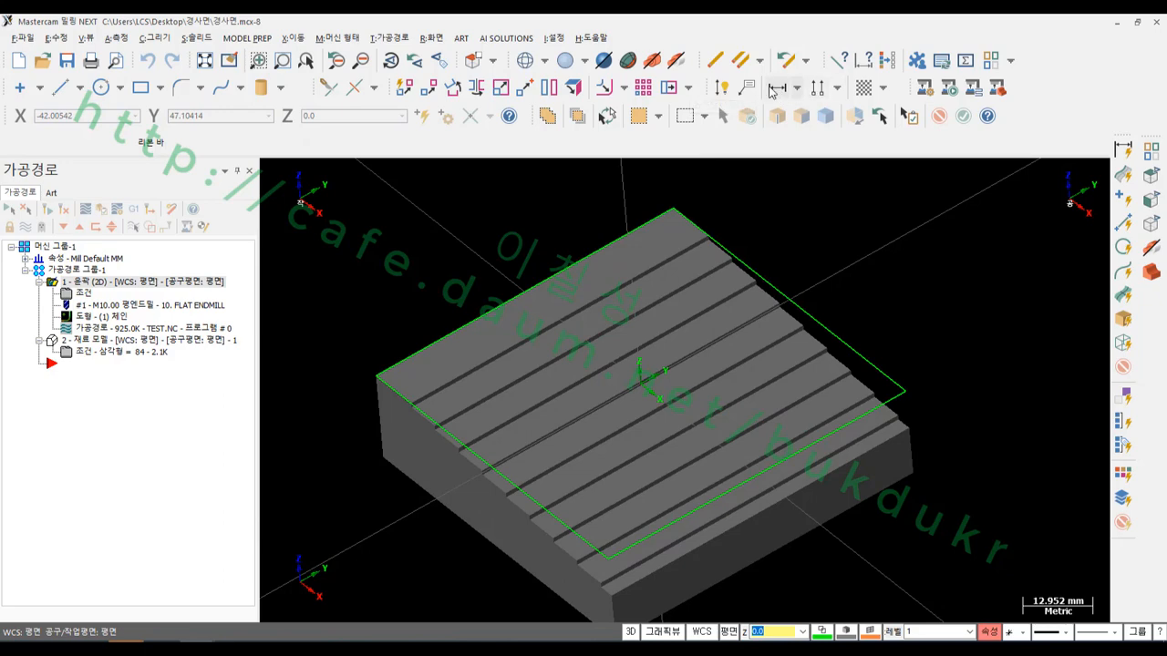
click(635, 119)
click(547, 280)
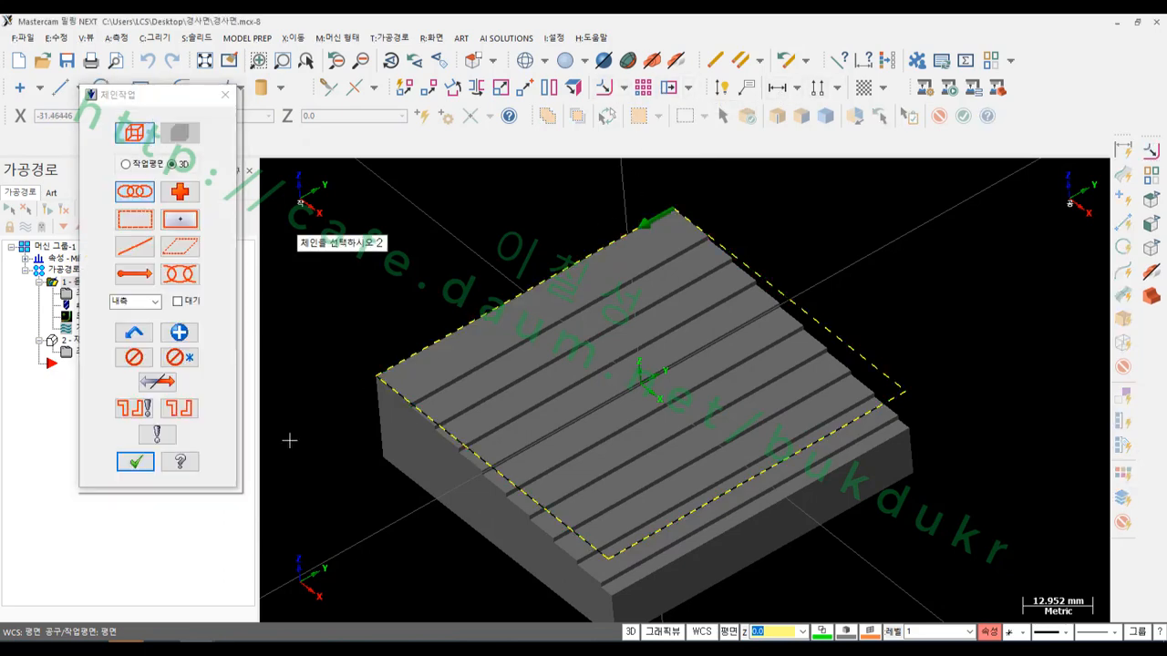
click(135, 463)
Offset one copy of the chained rectangle outward by 6 mm with rounded sharp corners.
scroll(998, 409, down, 2)
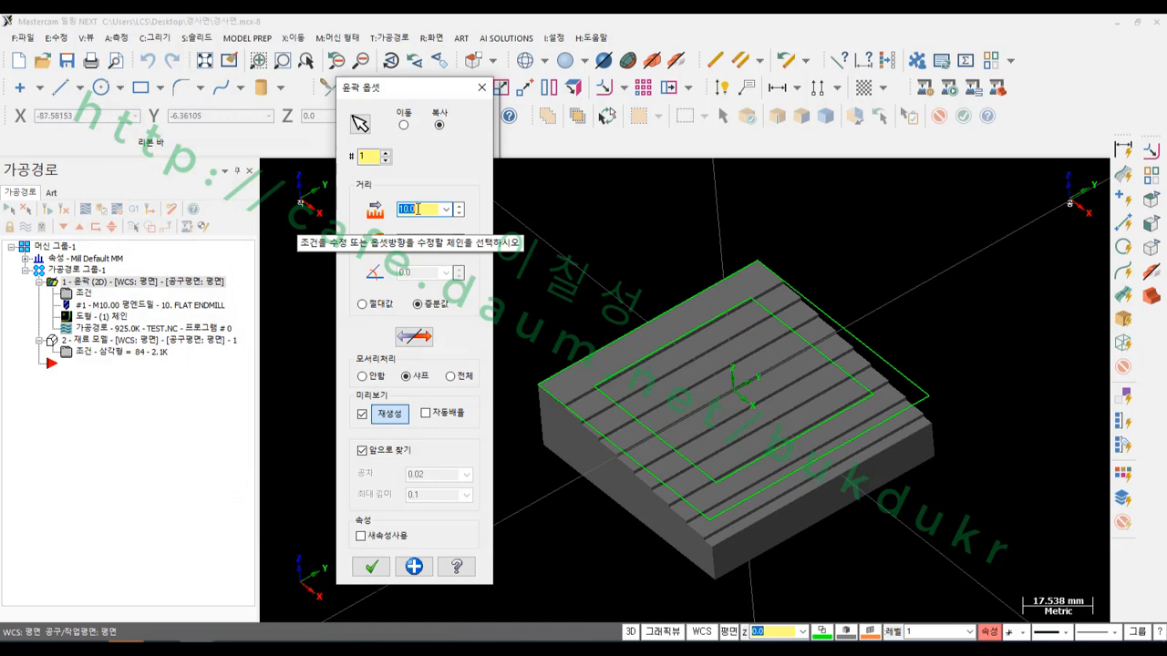
text(6)
click(413, 337)
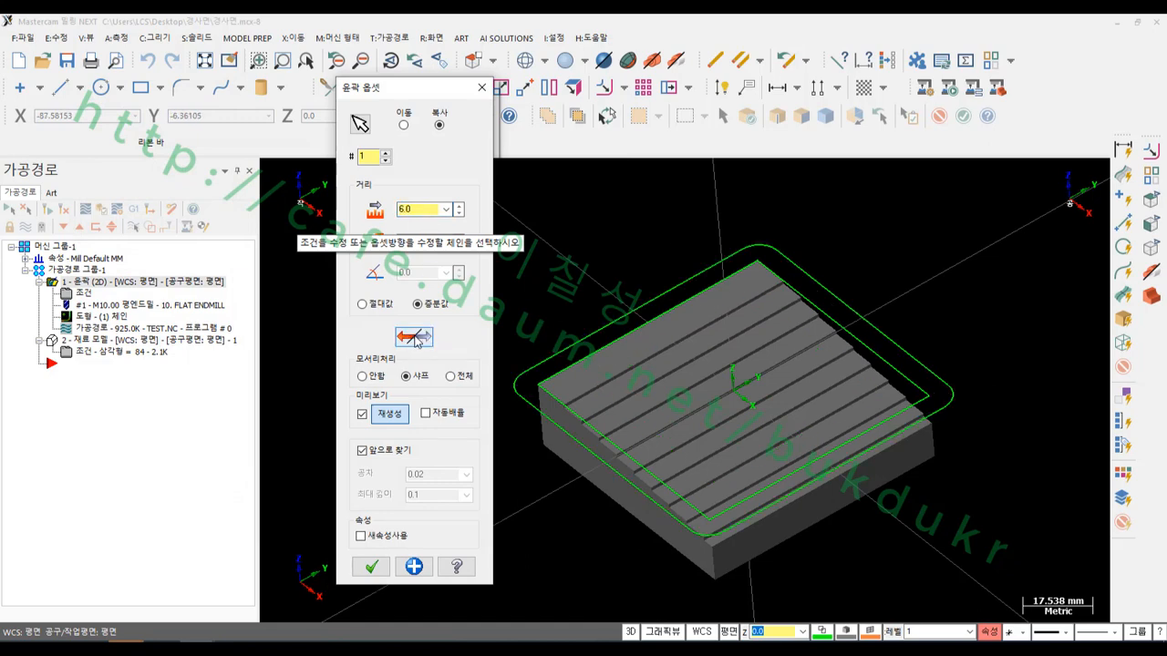
scroll(982, 334, up, 1)
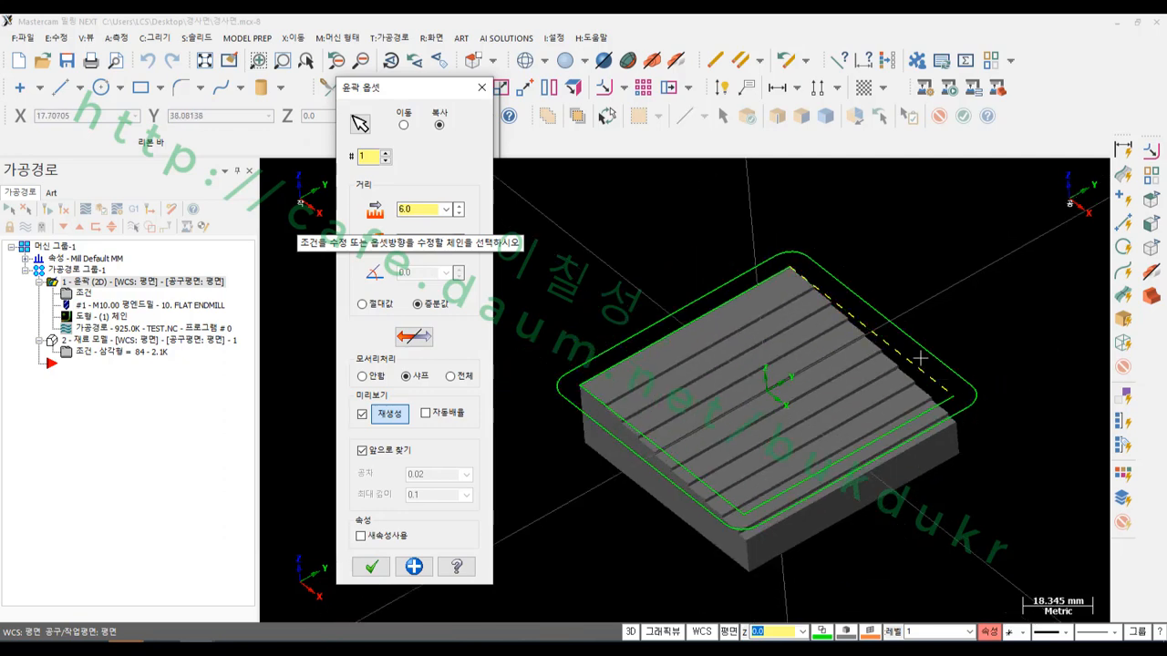
middle_drag(918, 359, 897, 334)
click(372, 566)
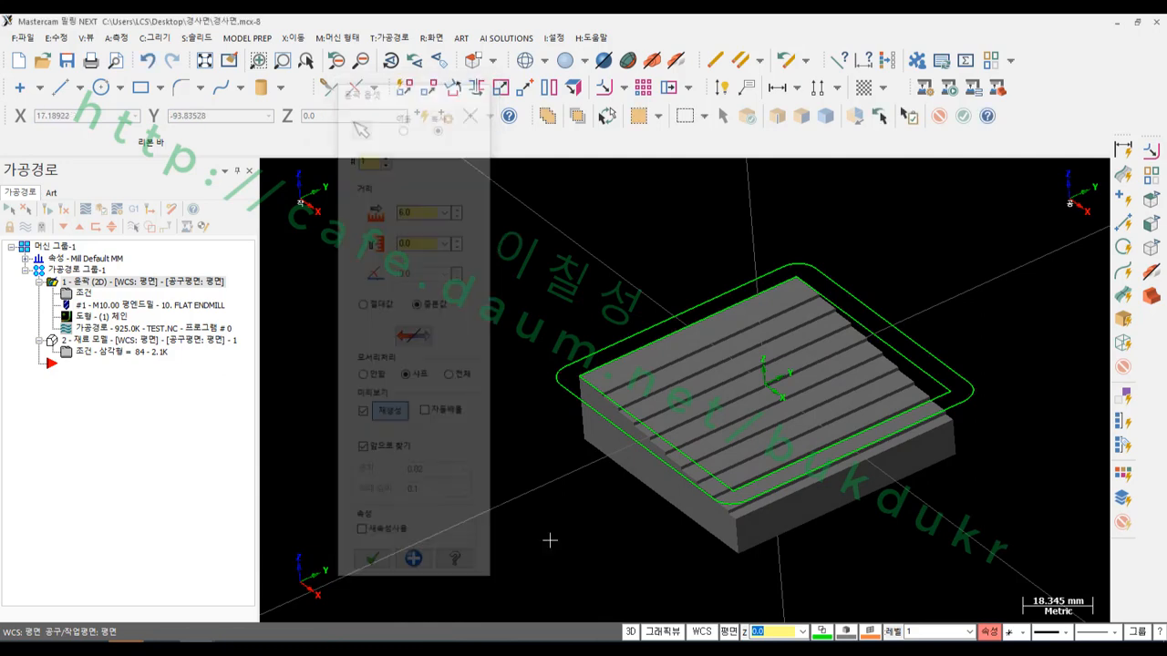
Create a toolpath Trim operation using the rounded offset contour as the trim boundary, and show the top view.
scroll(925, 305, up, 2)
scroll(704, 551, down, 2)
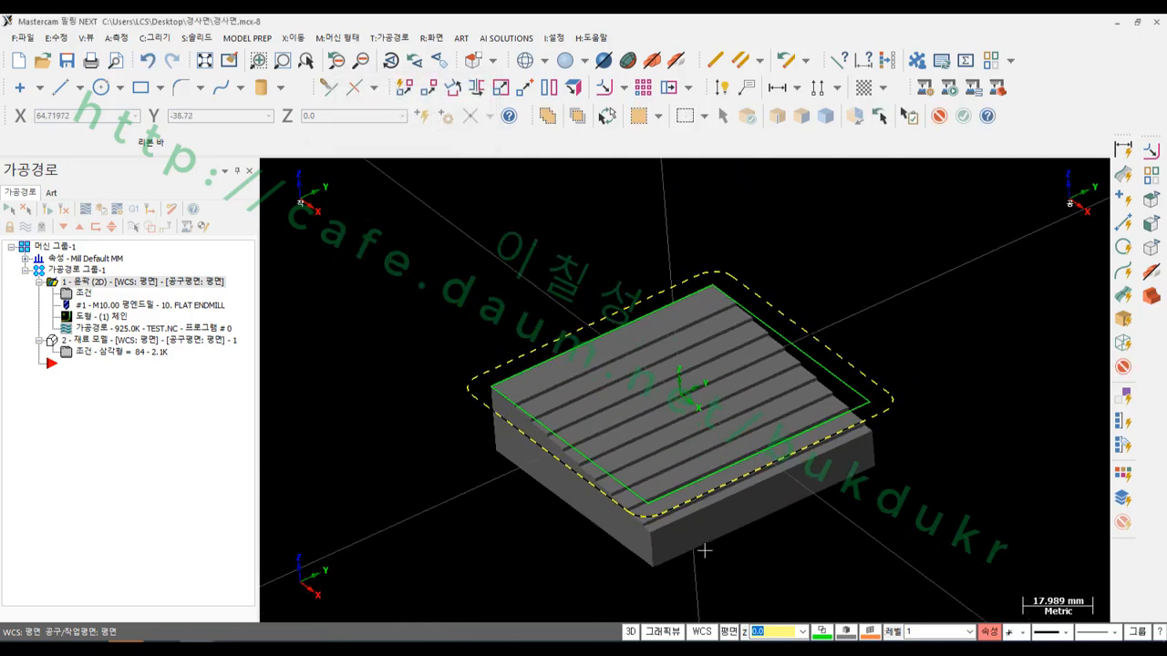
click(399, 37)
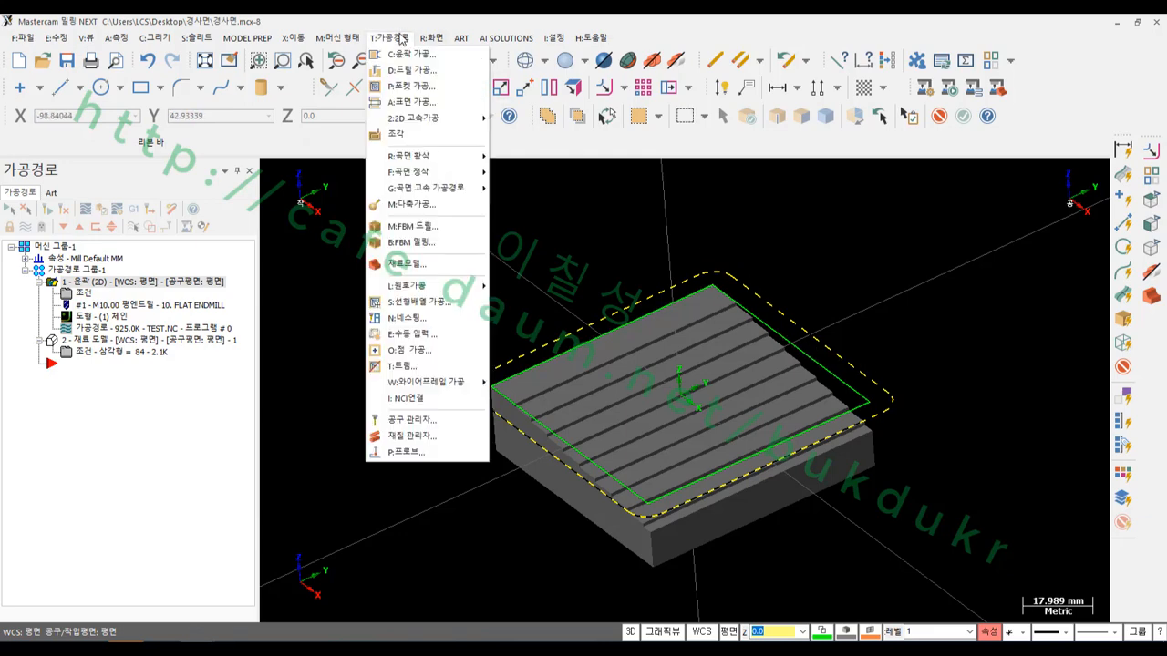
click(401, 366)
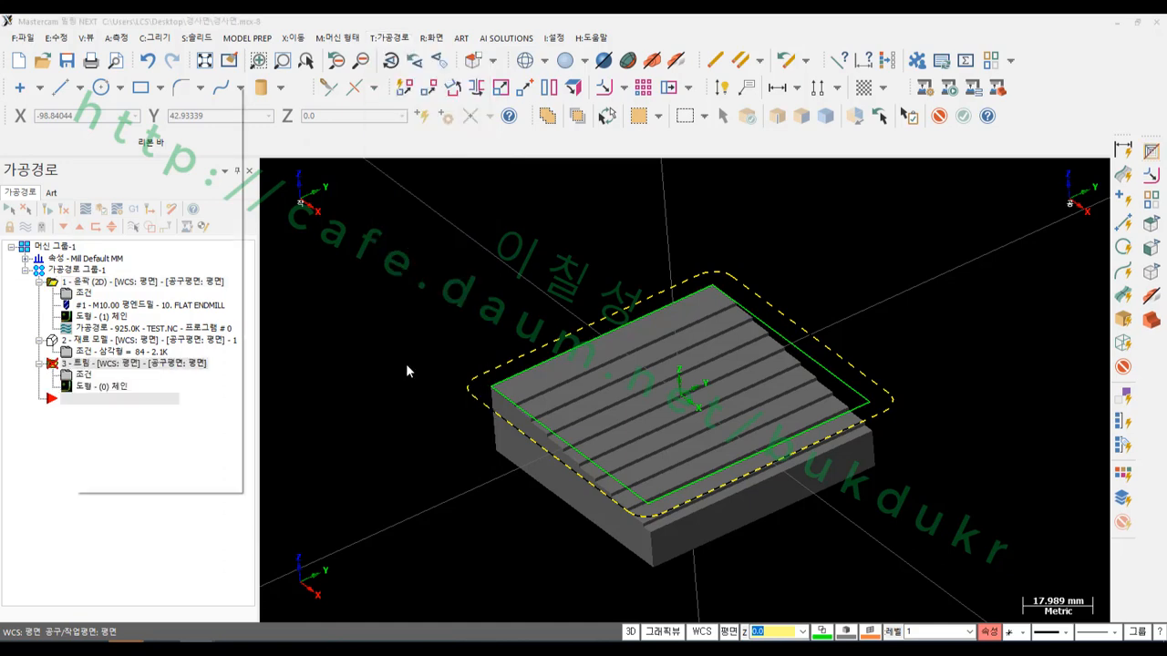
click(507, 365)
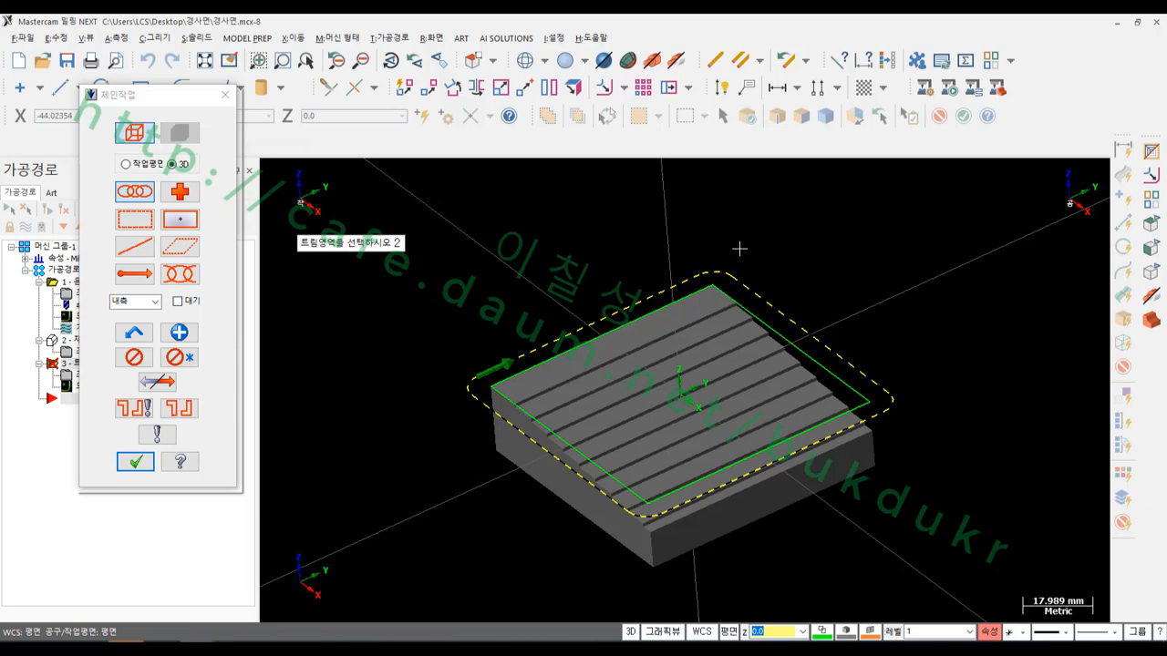
key(alt+1)
scroll(797, 415, down, 3)
scroll(522, 207, up, 3)
scroll(576, 208, down, 2)
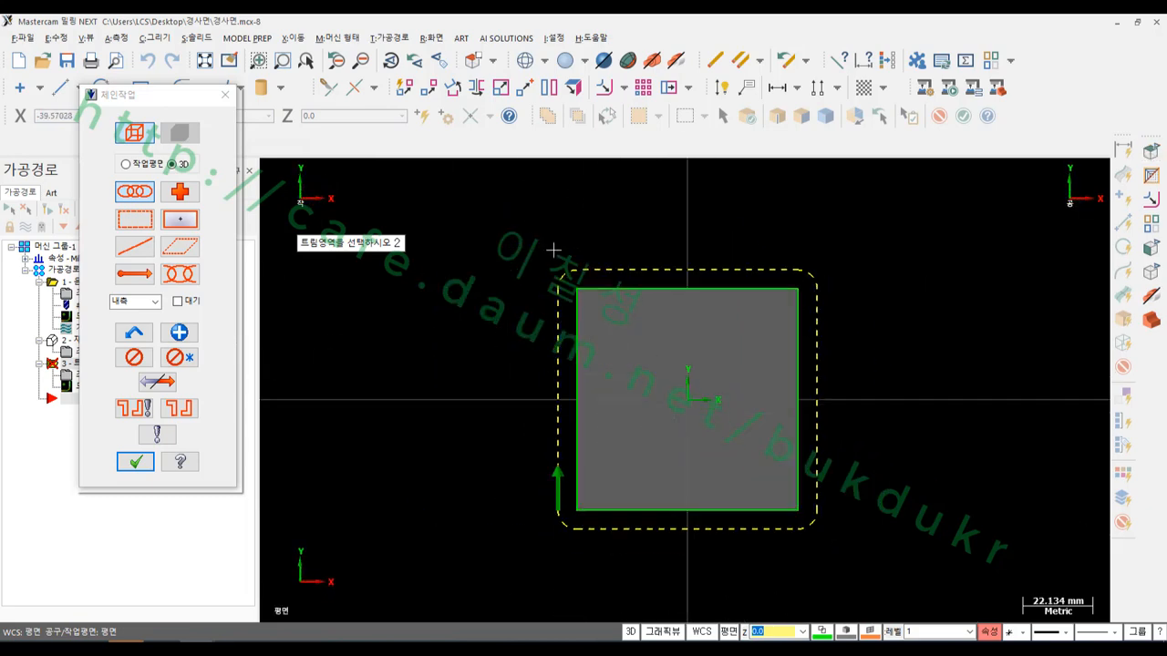
click(135, 462)
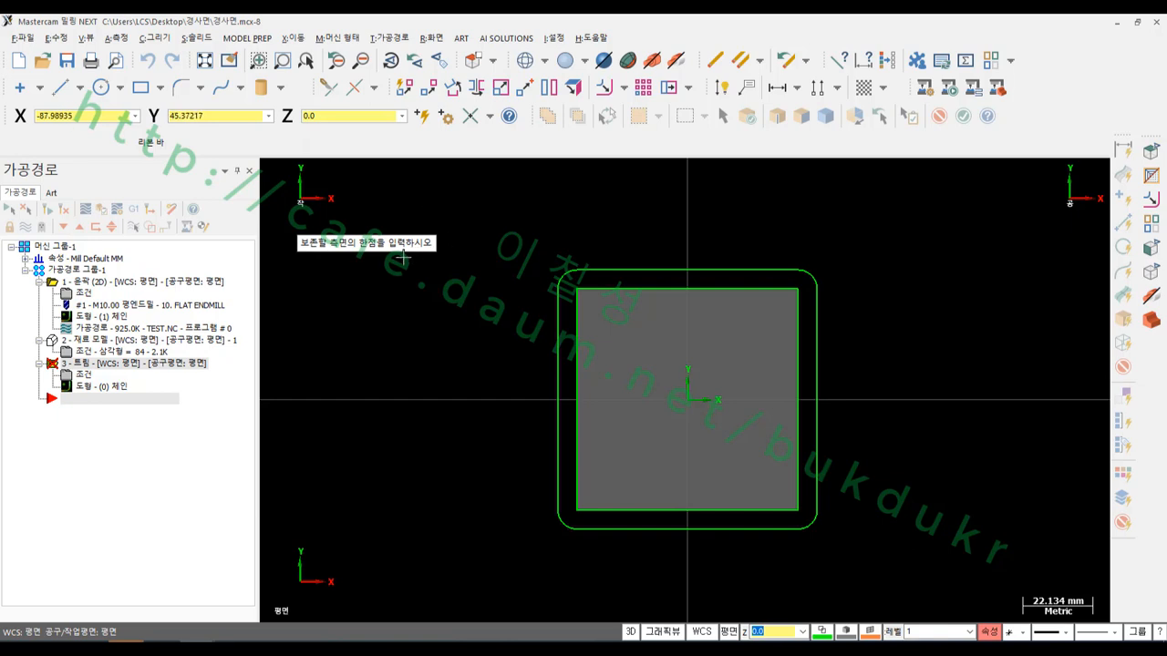
Circle the keep-side prompt and mark the offset boundary's upper edge, the area inside it and the area above it.
mouse_move(402, 273)
mouse_down()
mouse_move(265, 277)
mouse_move(405, 271)
mouse_move(375, 274)
mouse_up()
drag(582, 241, 601, 256)
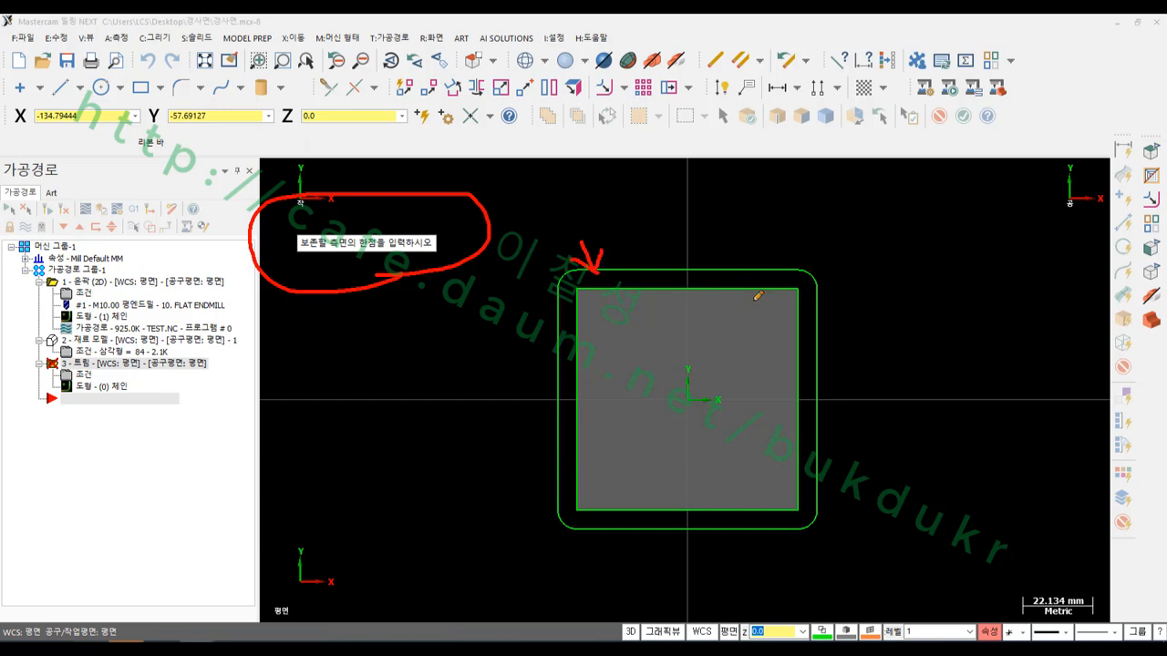
mouse_move(716, 430)
mouse_down()
mouse_move(626, 394)
mouse_move(697, 418)
mouse_up()
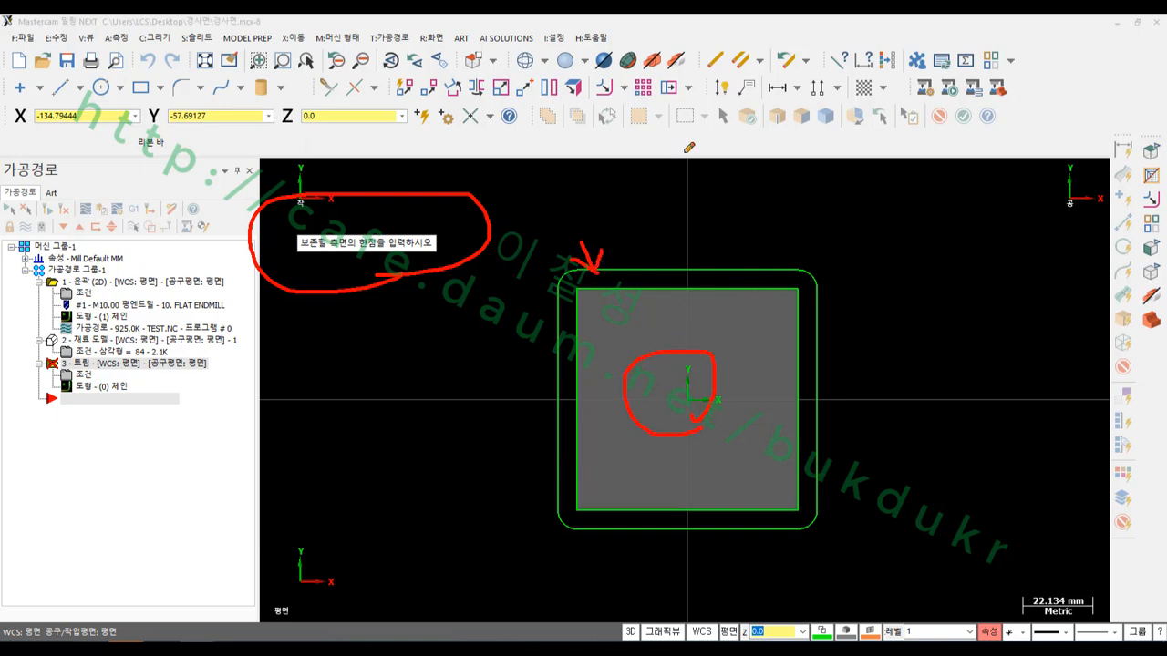
mouse_move(622, 139)
mouse_down()
mouse_move(700, 142)
mouse_move(629, 129)
mouse_up()
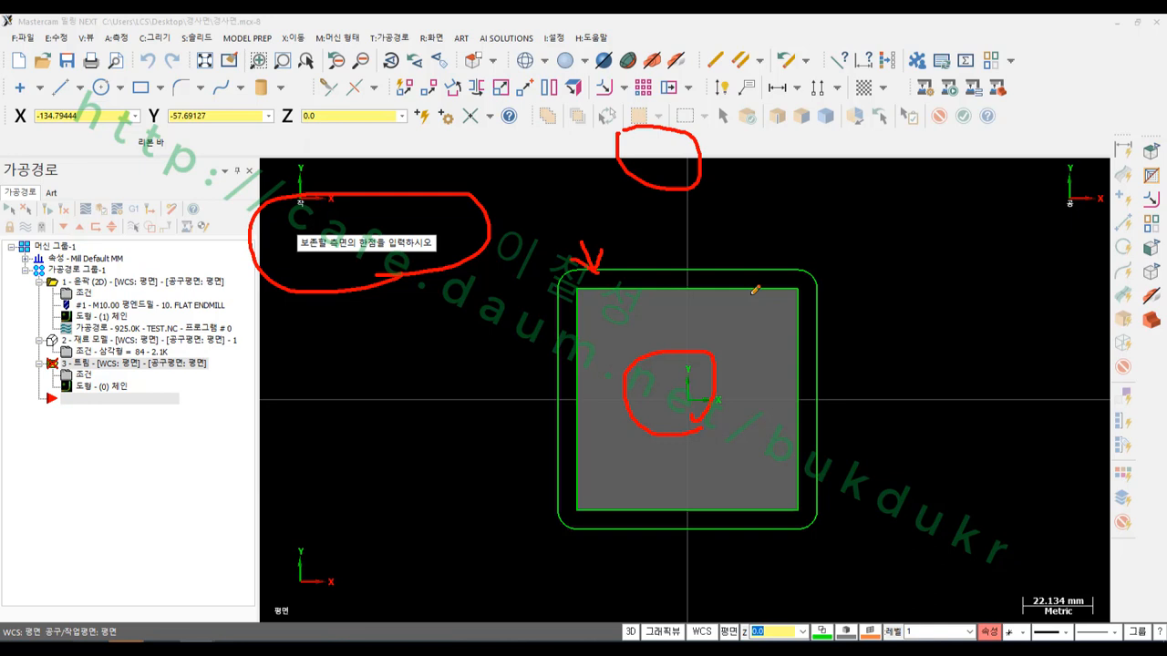
mouse_move(691, 478)
mouse_down()
mouse_move(583, 362)
mouse_move(773, 422)
mouse_move(679, 320)
mouse_move(735, 329)
mouse_up()
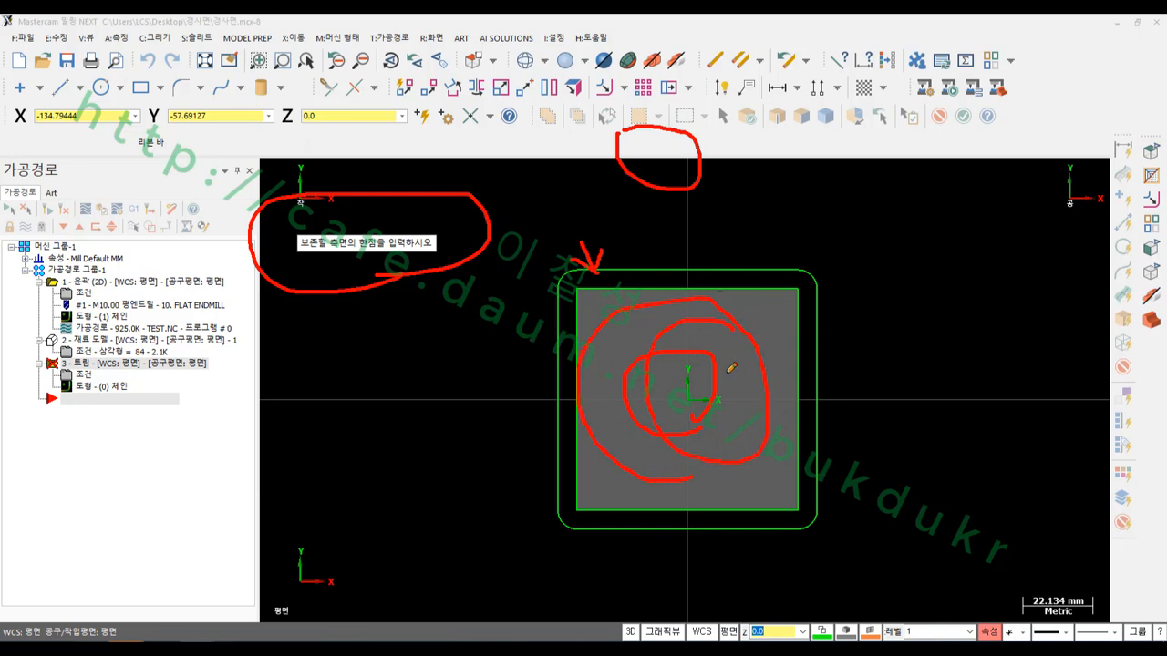
drag(717, 378, 766, 317)
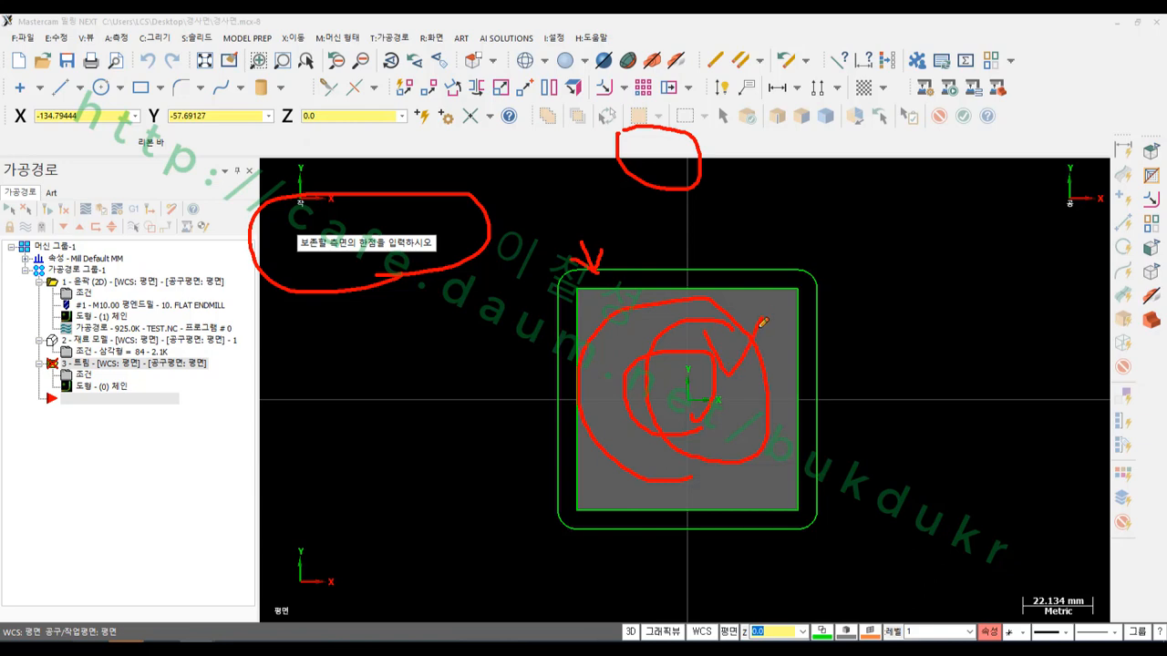
drag(785, 258, 809, 249)
drag(609, 270, 766, 268)
drag(737, 394, 700, 367)
mouse_move(716, 148)
mouse_down()
mouse_move(622, 116)
mouse_move(654, 174)
mouse_up()
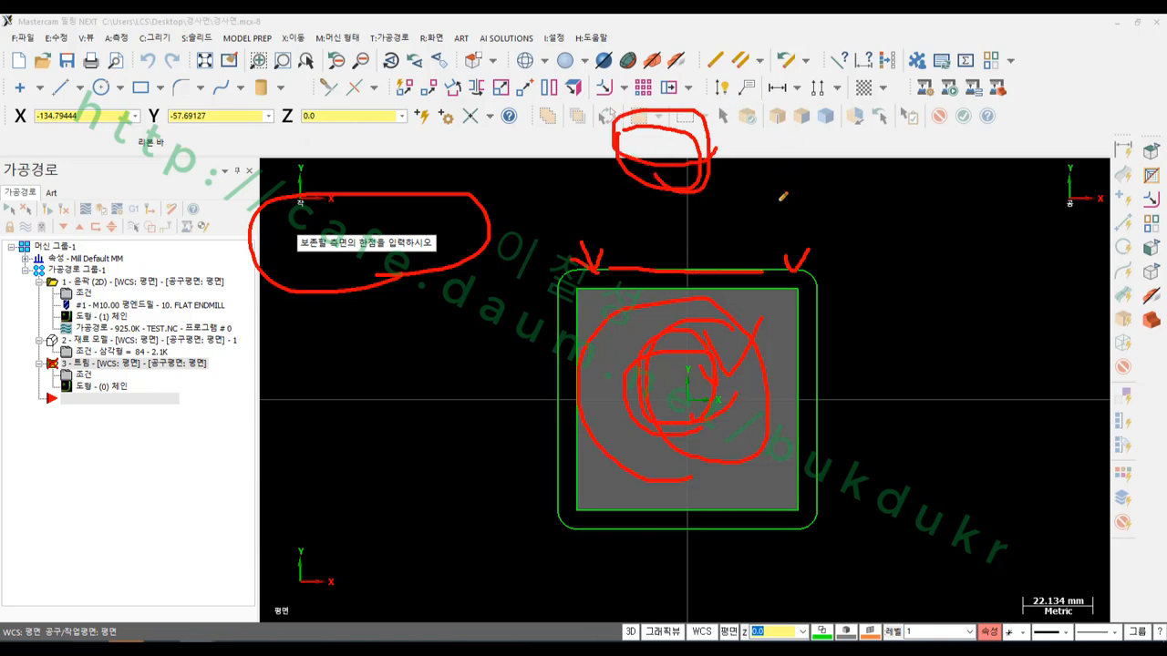
Sketch passes beyond the offset boundary, cross them out, and clear the markup.
drag(766, 119, 881, 137)
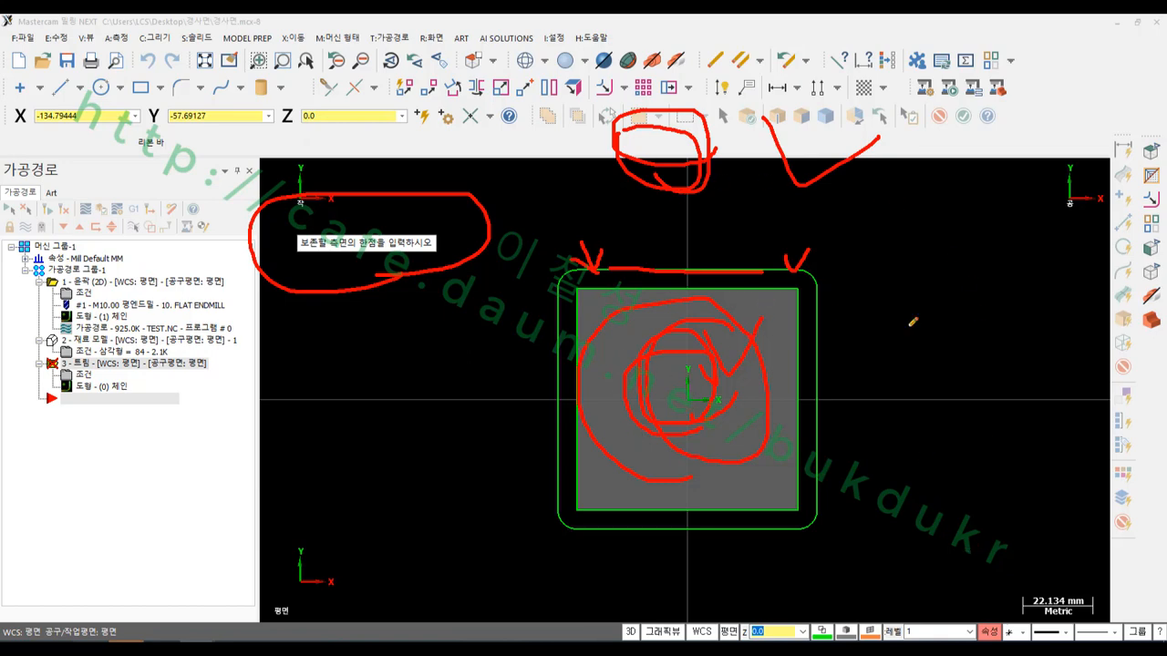
drag(664, 309, 708, 321)
mouse_move(654, 267)
mouse_down()
mouse_move(790, 266)
mouse_move(817, 276)
mouse_move(812, 307)
mouse_up()
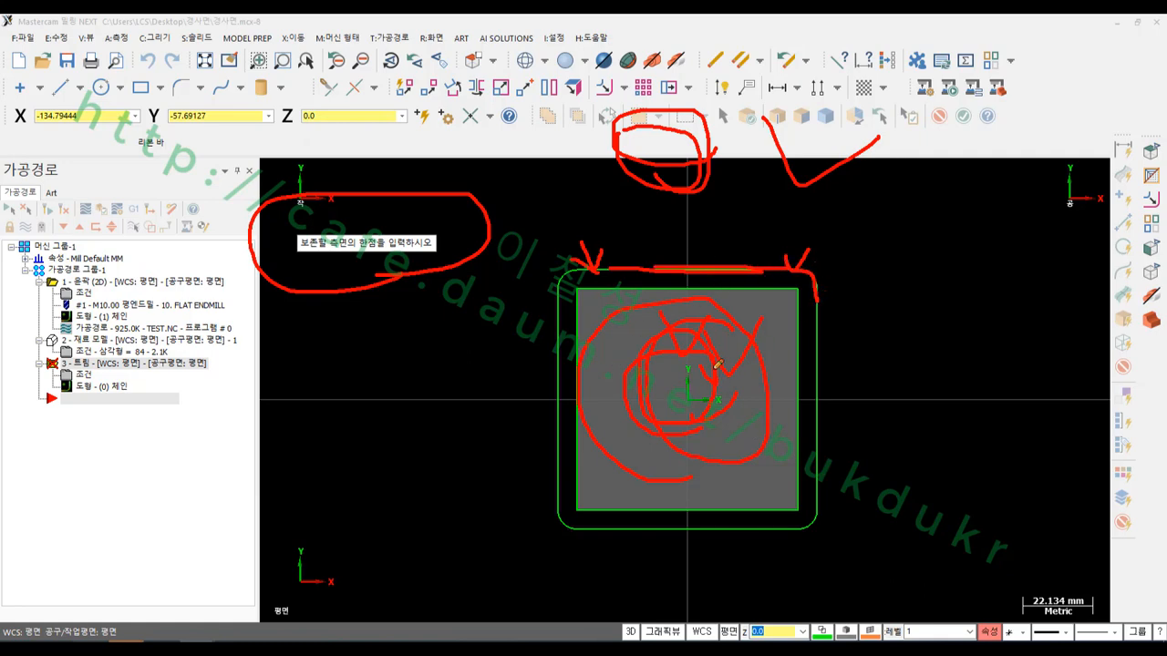
drag(869, 290, 871, 489)
drag(939, 252, 956, 492)
drag(1024, 264, 1047, 429)
drag(1067, 358, 1077, 579)
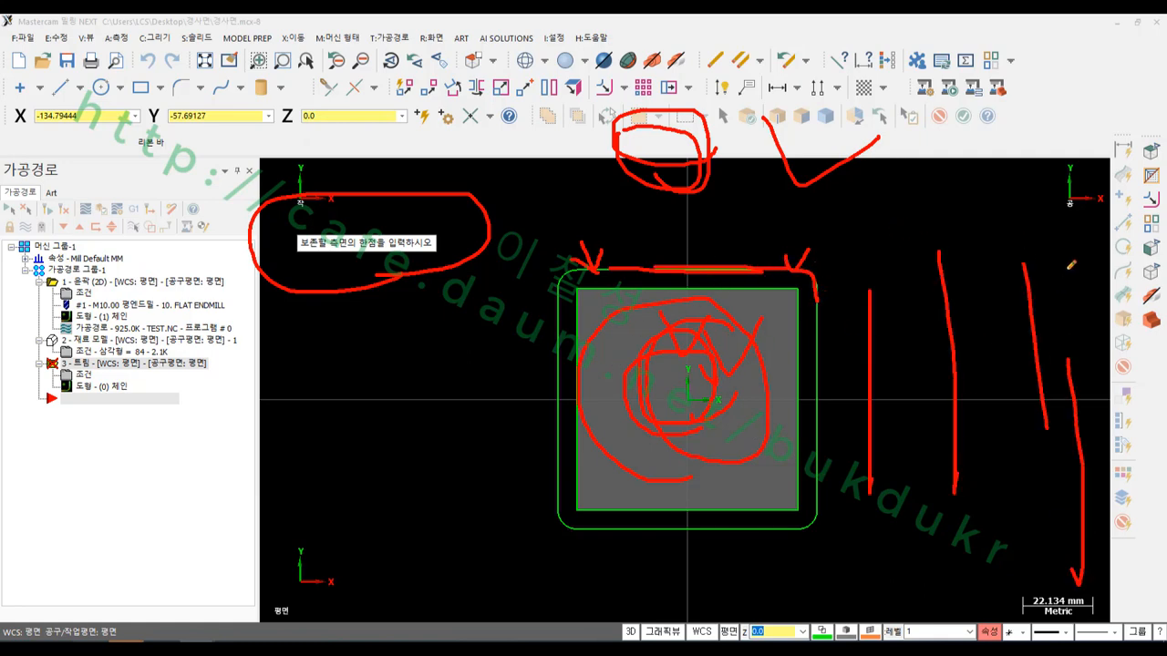
drag(1069, 267, 869, 484)
drag(871, 349, 1019, 468)
right_click(987, 219)
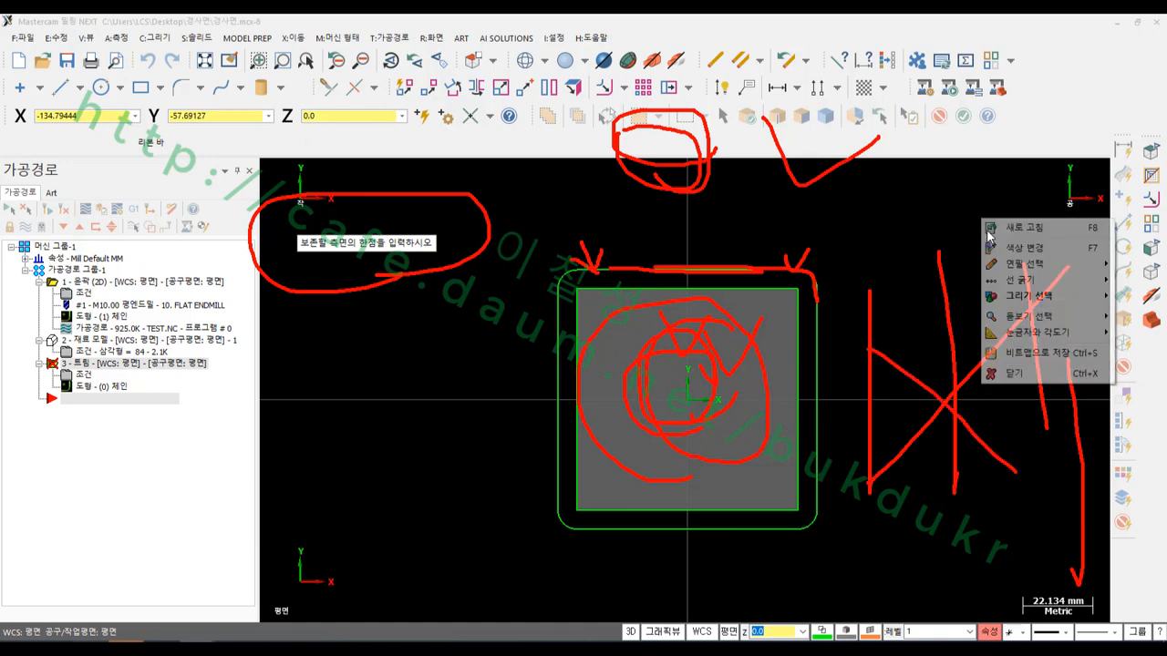
click(1006, 378)
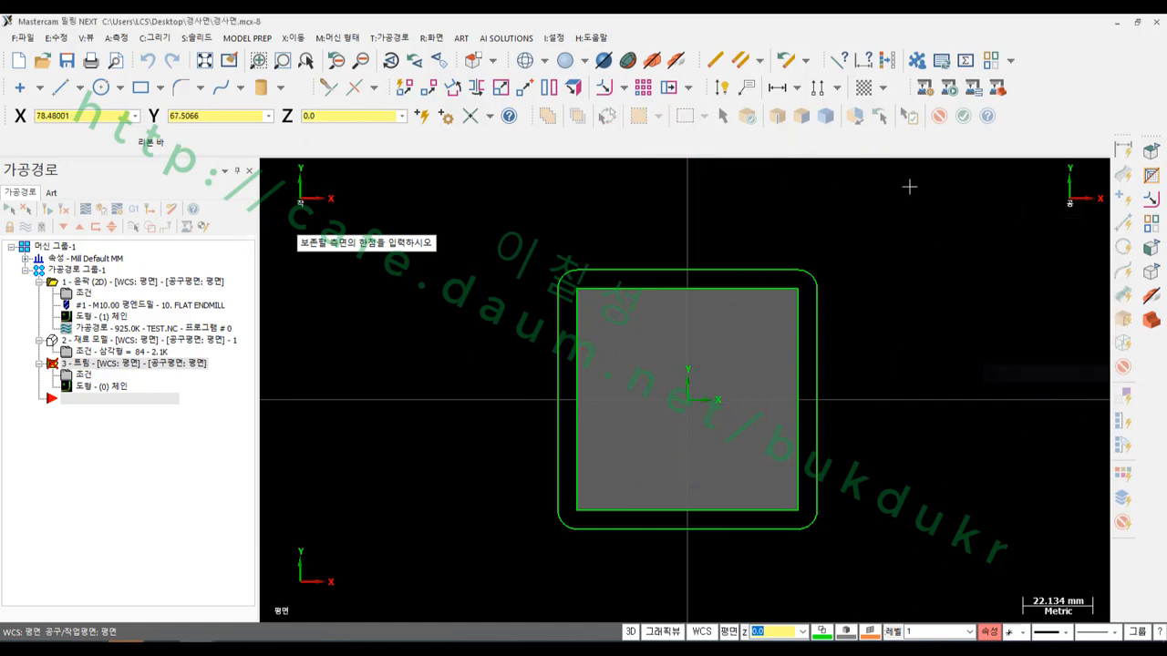
Keep the side inside the offset boundary and apply the trim to the 2D contour operation with the tool lifted.
click(727, 359)
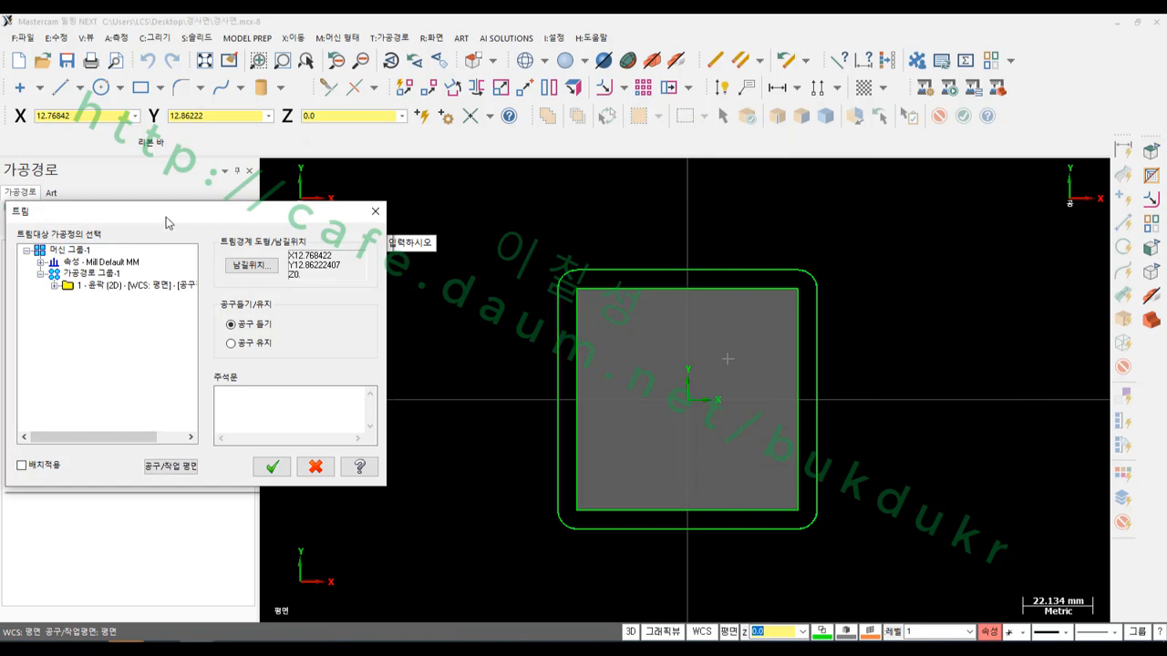
drag(167, 223, 311, 284)
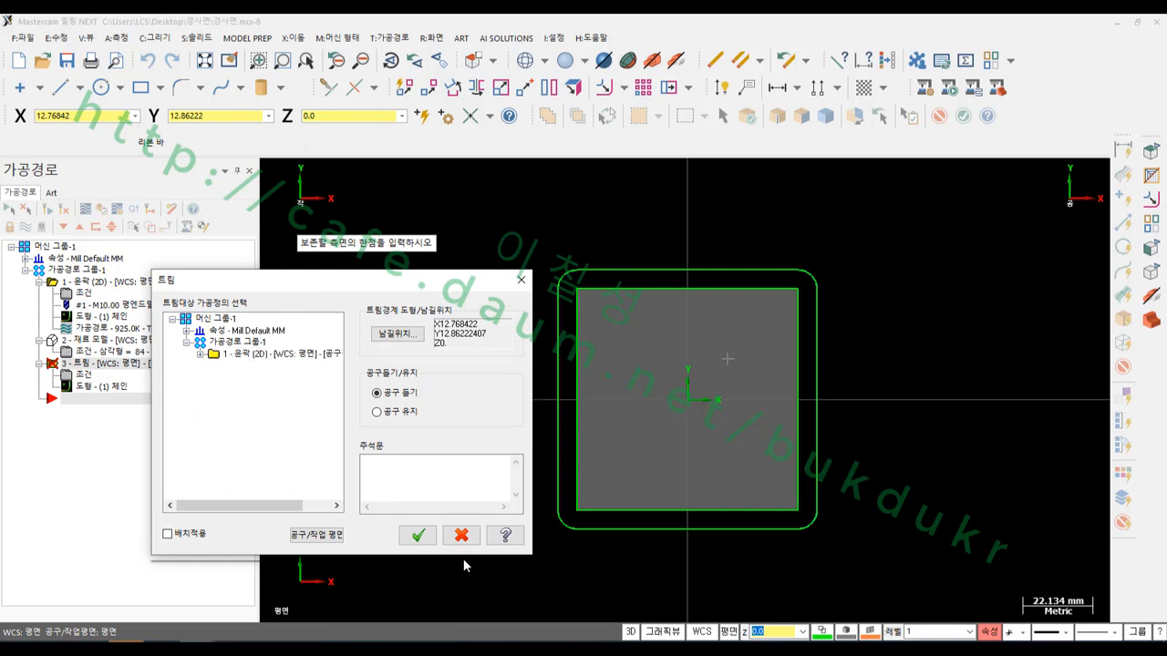
click(275, 357)
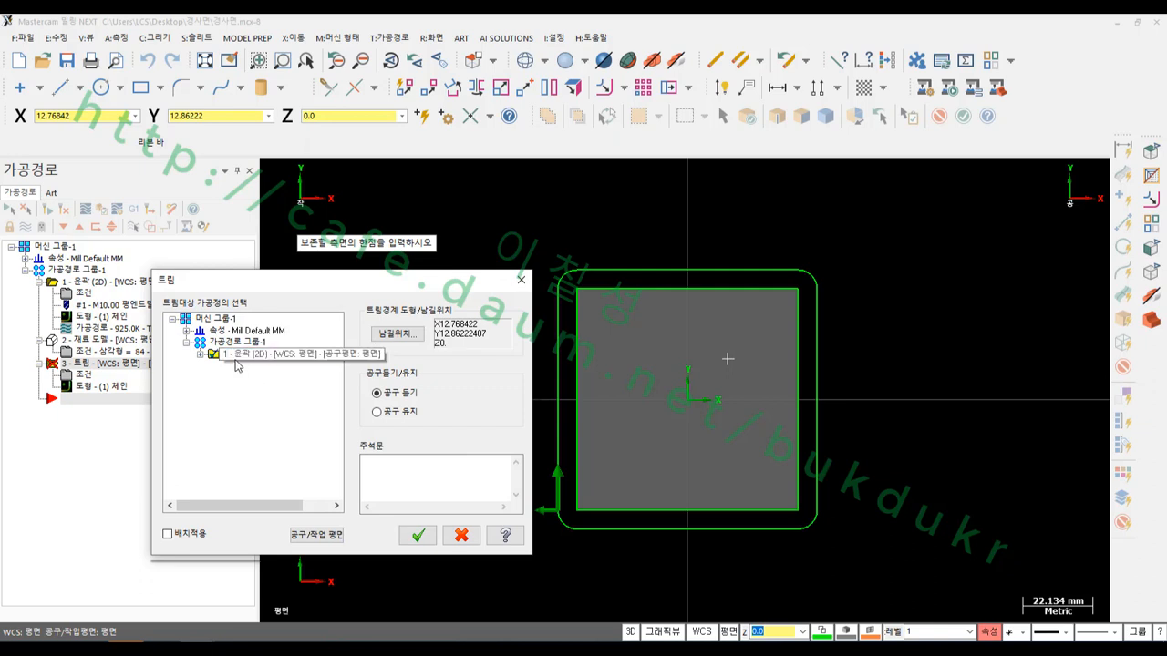
click(236, 355)
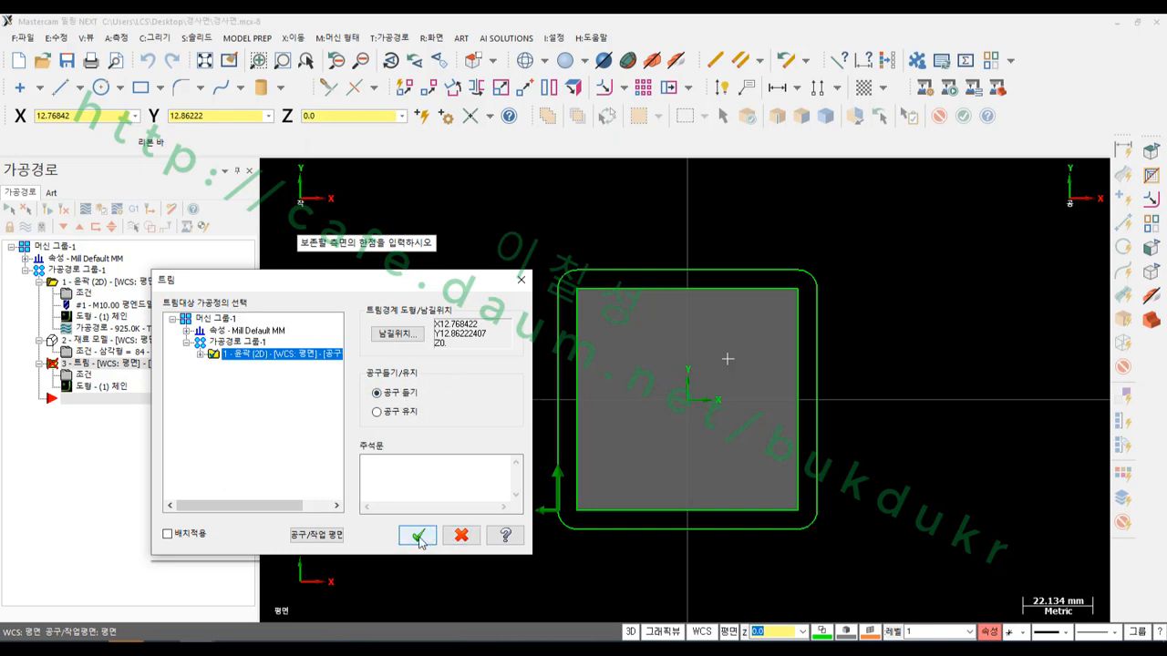
click(418, 536)
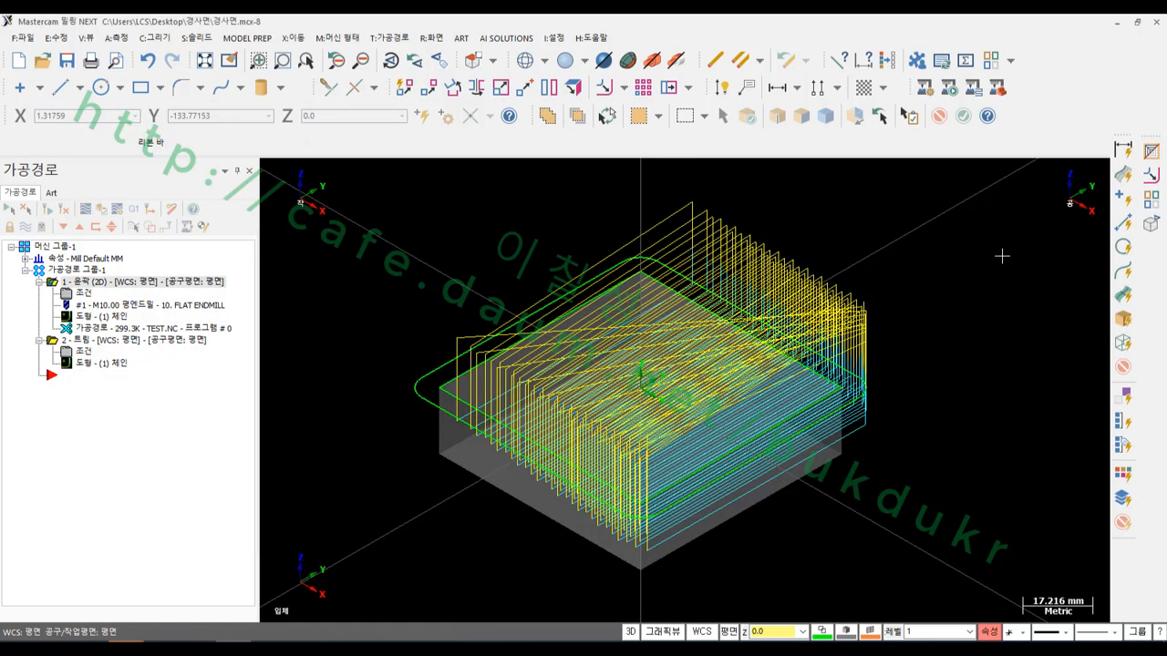
Show the trimmed toolpath from the top and mark the pass ends along the offset boundary's upper edge and the area on its +X side.
scroll(684, 392, up, 3)
middle_drag(624, 472, 715, 432)
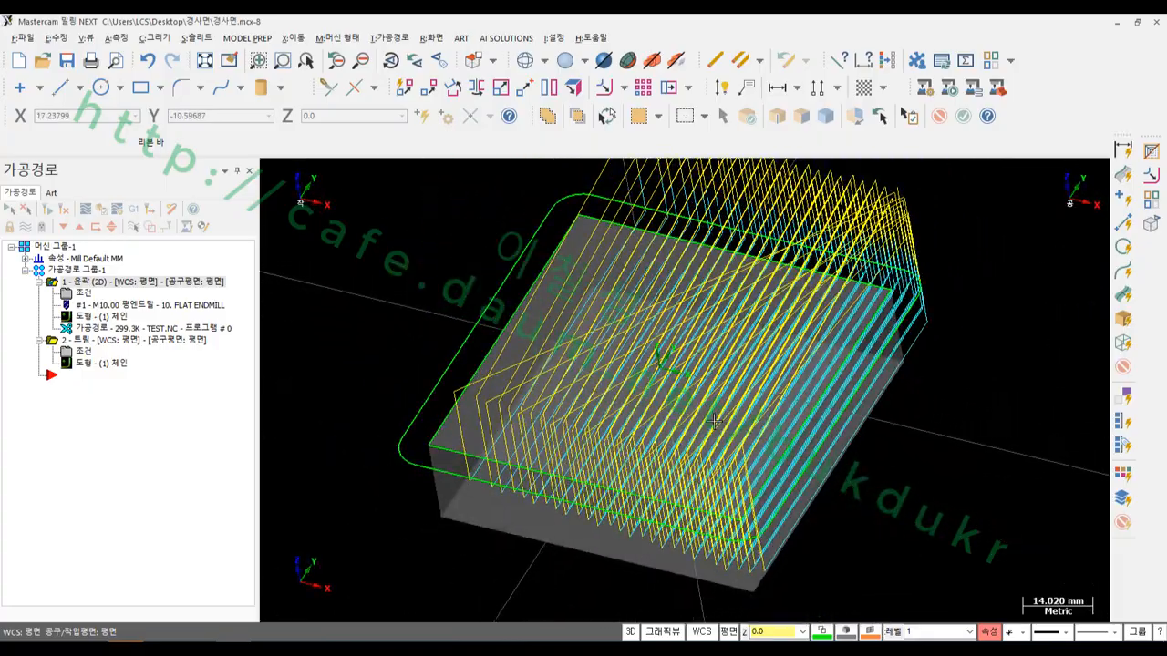
key(alt+1)
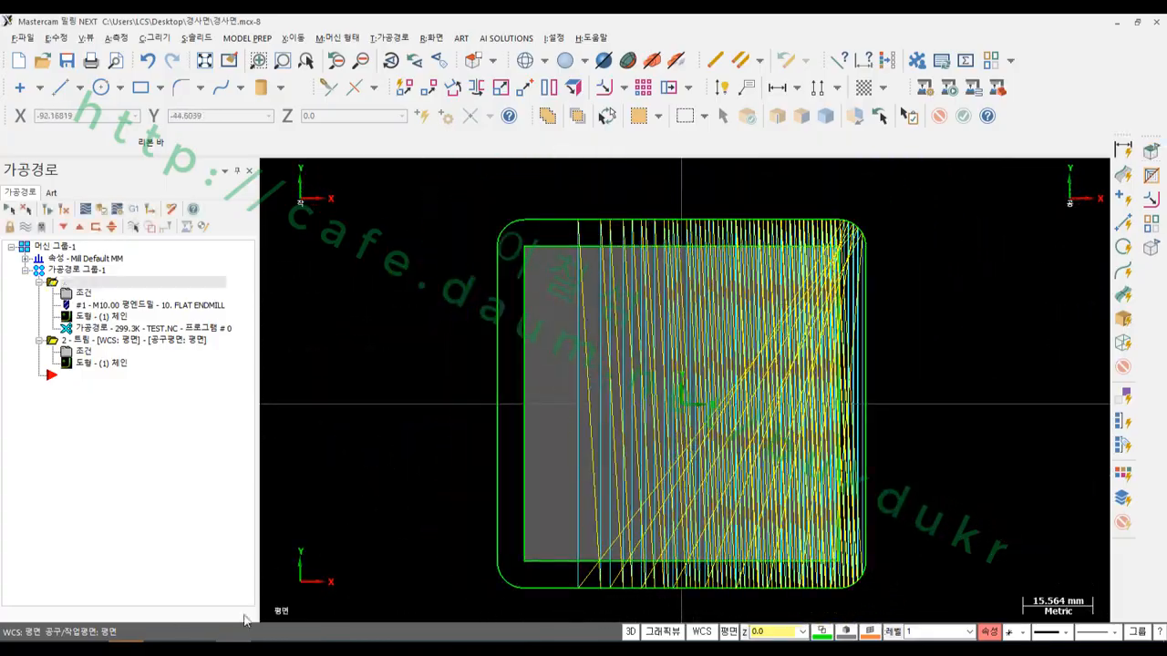
mouse_move(580, 189)
mouse_down()
mouse_move(614, 194)
mouse_move(649, 220)
mouse_move(700, 221)
mouse_move(799, 189)
mouse_move(840, 191)
mouse_up()
mouse_move(855, 234)
mouse_down()
mouse_move(957, 234)
mouse_move(954, 252)
mouse_up()
drag(871, 294, 950, 315)
drag(884, 367, 959, 387)
drag(899, 470, 965, 507)
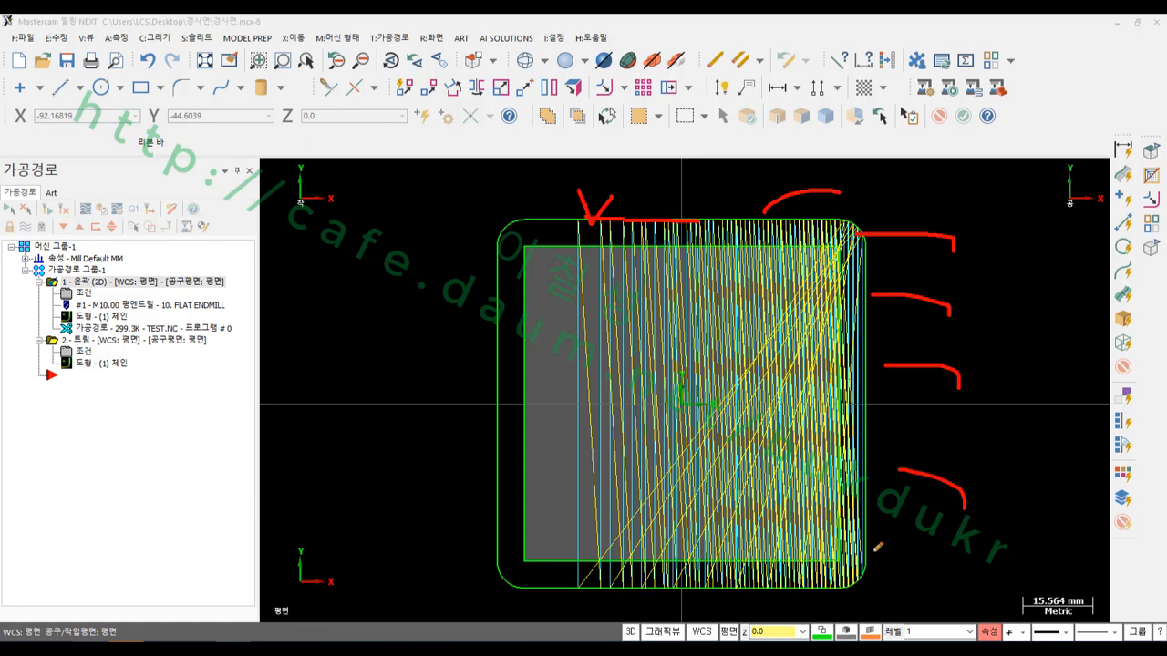
Mark the area all around the outside of the offset boundary with curved strokes, and clear the markup.
drag(873, 551, 844, 618)
drag(750, 602, 684, 638)
drag(649, 600, 547, 627)
drag(529, 574, 320, 553)
mouse_move(446, 376)
mouse_down()
mouse_move(418, 364)
mouse_move(364, 294)
mouse_up()
drag(467, 226, 478, 148)
drag(645, 184, 747, 144)
drag(770, 183, 910, 158)
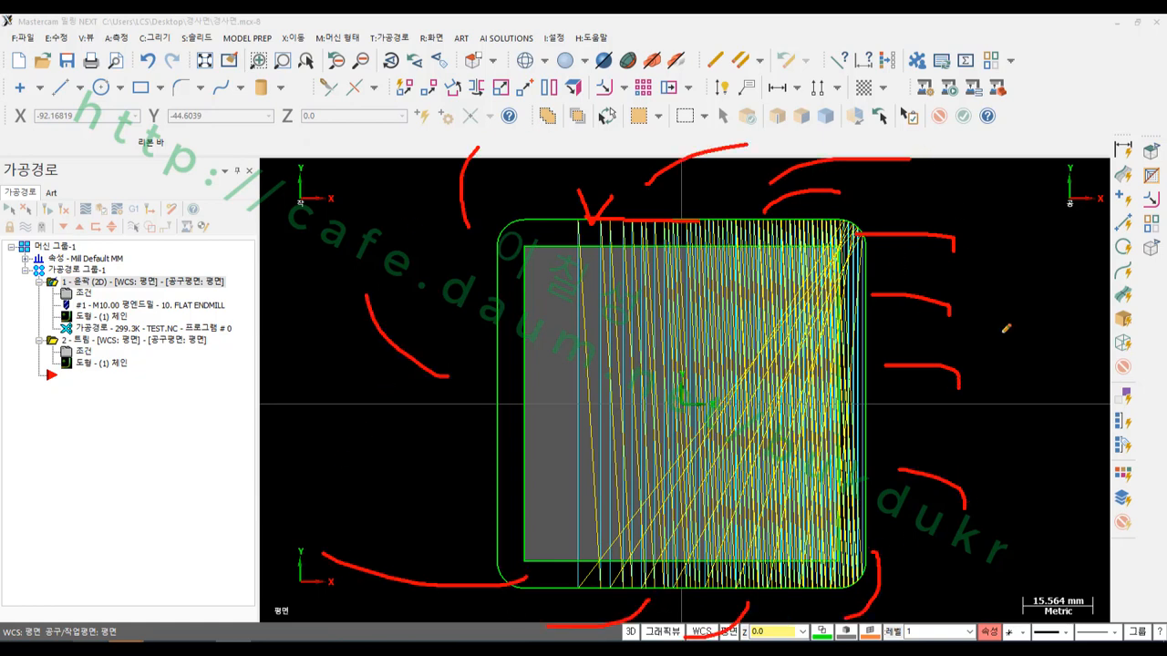
right_click(1008, 272)
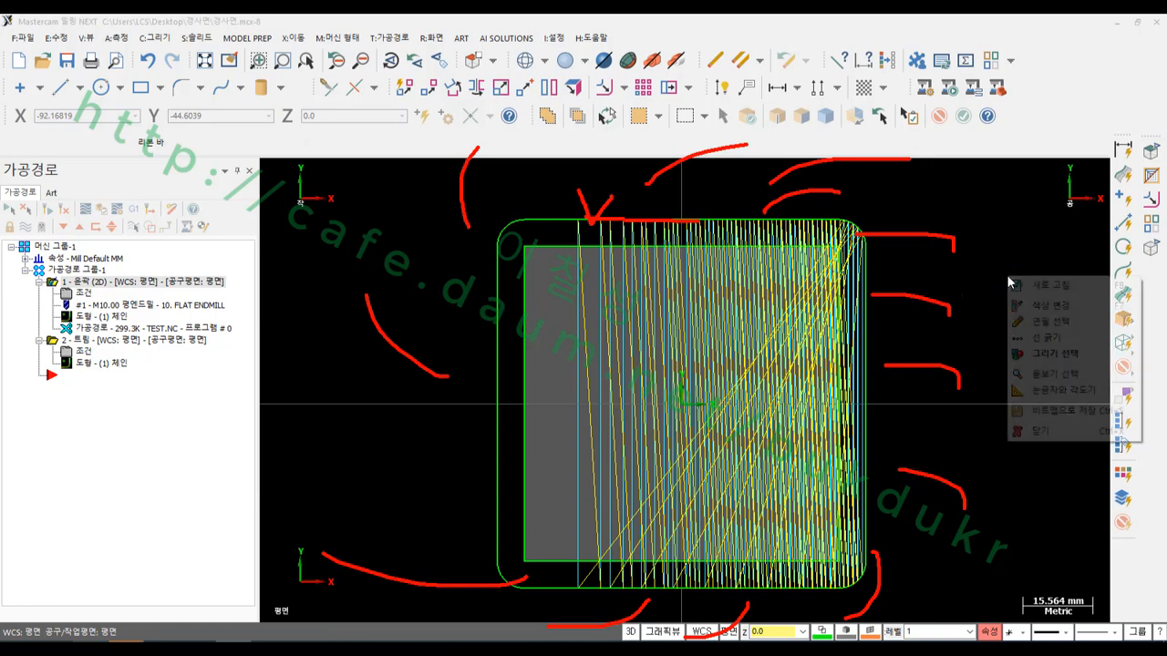
click(1039, 428)
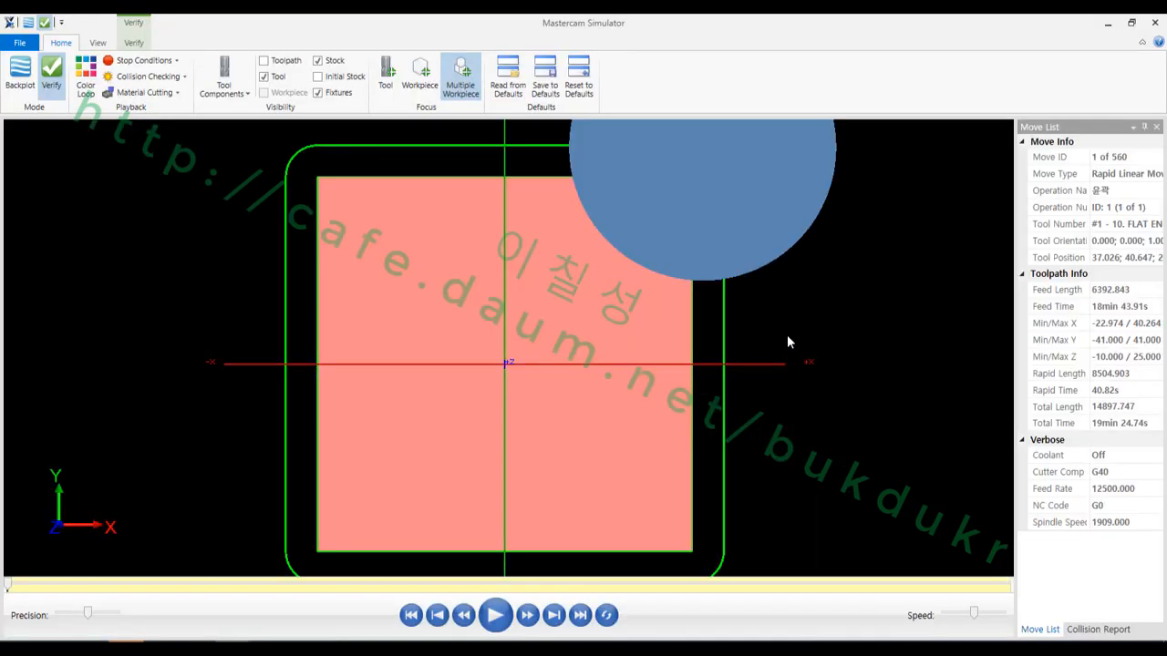
Hide the milling tool holder in the simulator and run the verification of the trimmed contour in a 3D view.
click(225, 80)
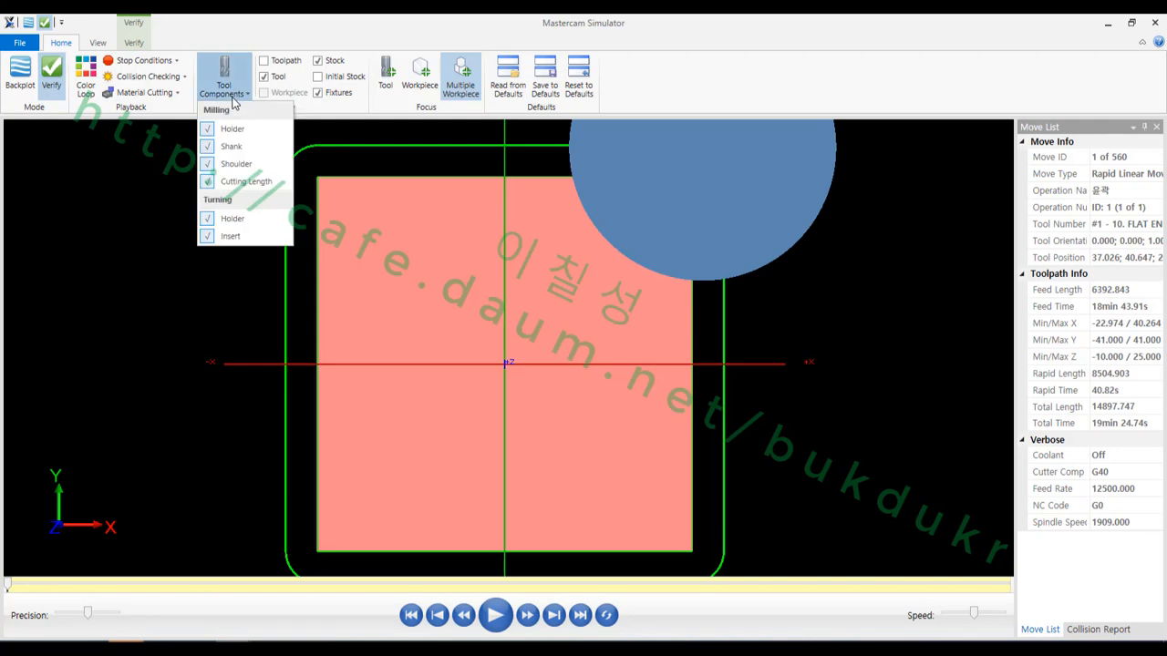
click(235, 131)
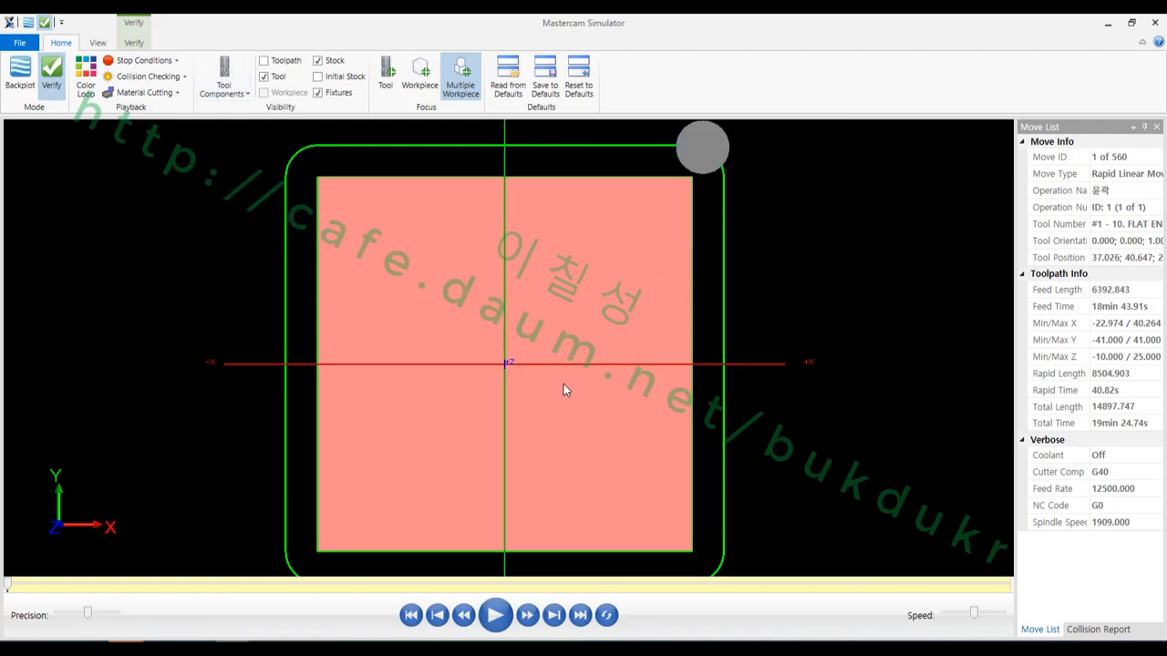
middle_drag(563, 384, 537, 316)
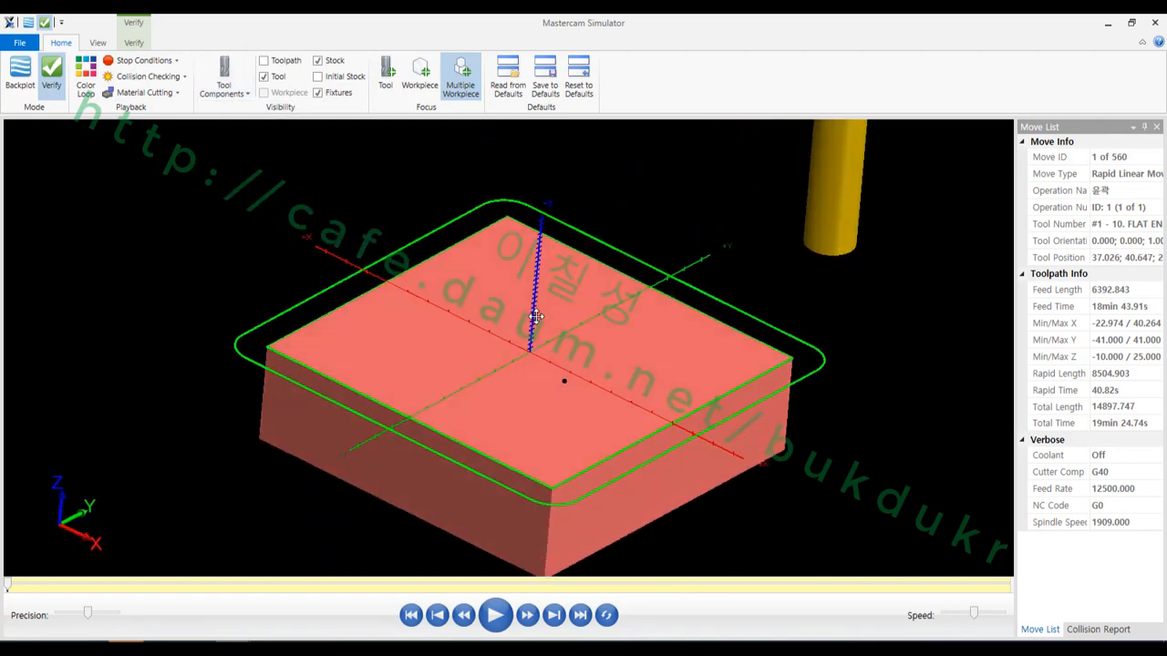
click(497, 619)
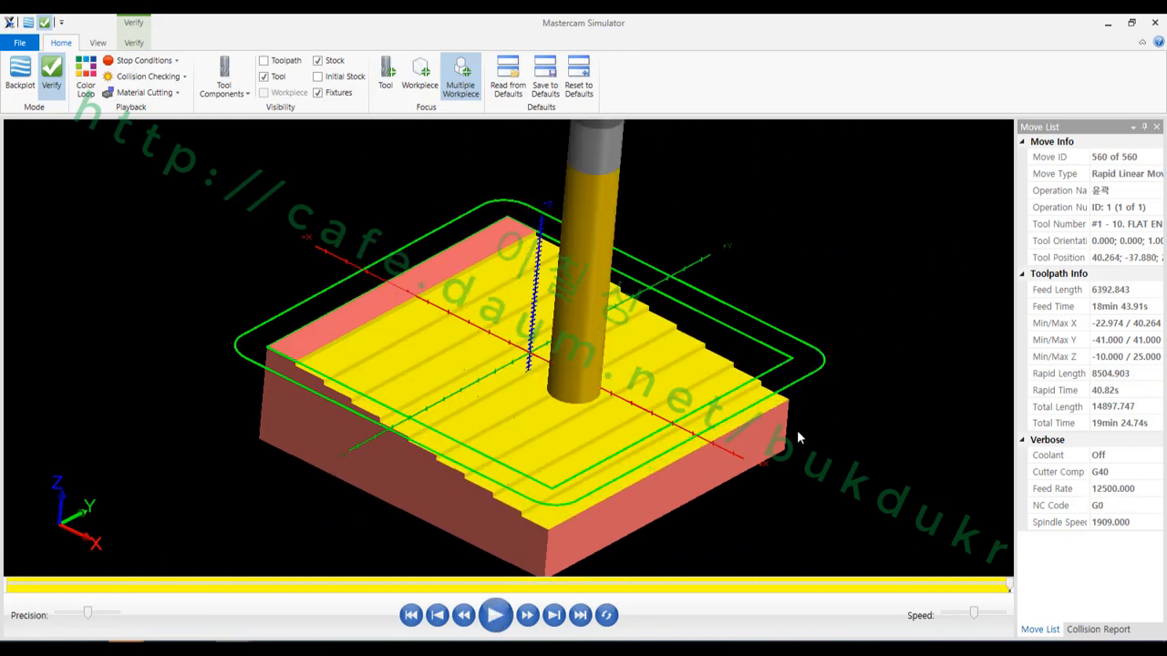
Point arrows at the cut steps on the simulated stock, trace the stepped front edge, and clear the markup.
mouse_move(877, 422)
mouse_down()
mouse_move(698, 343)
mouse_move(715, 392)
mouse_up()
mouse_move(776, 469)
mouse_down()
mouse_move(600, 411)
mouse_move(616, 453)
mouse_up()
mouse_move(645, 531)
mouse_down()
mouse_move(480, 453)
mouse_move(522, 447)
mouse_up()
drag(351, 391, 541, 519)
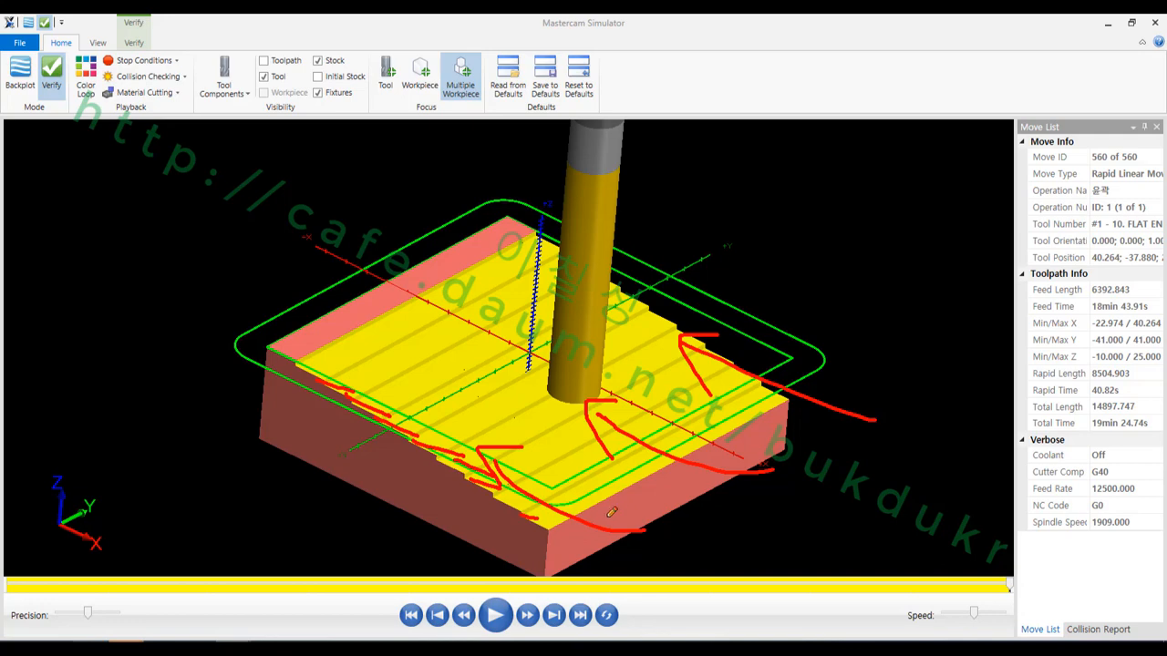
right_click(860, 167)
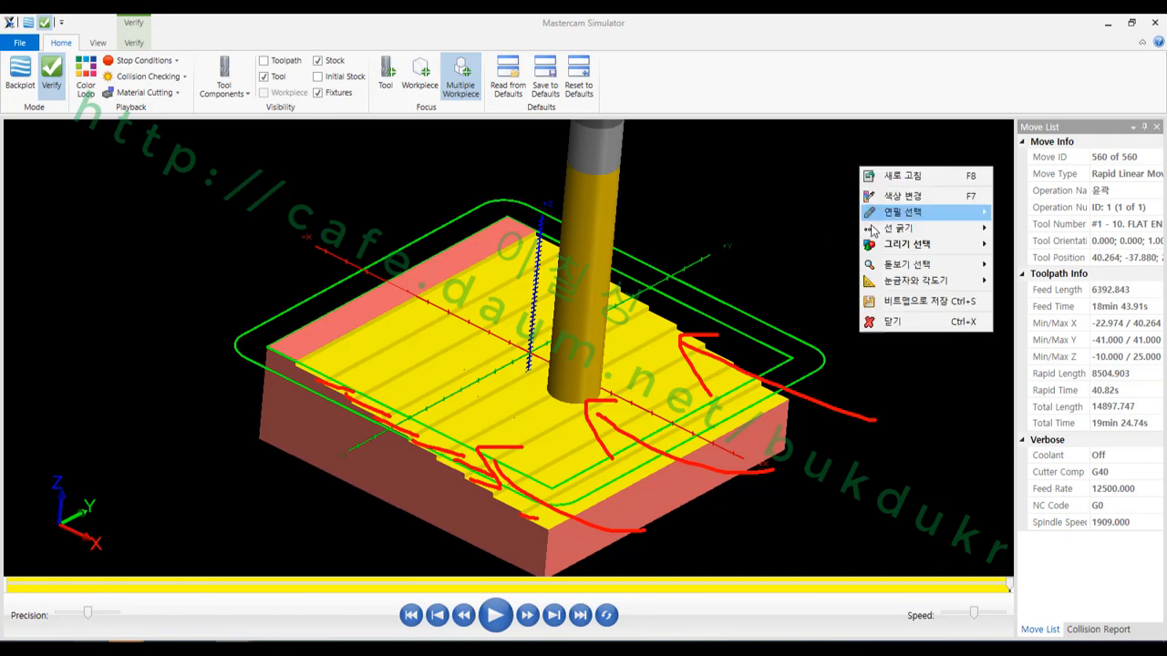
click(885, 325)
Examine the stepped profile of the simulated stock in the front view.
right_click(777, 225)
click(857, 286)
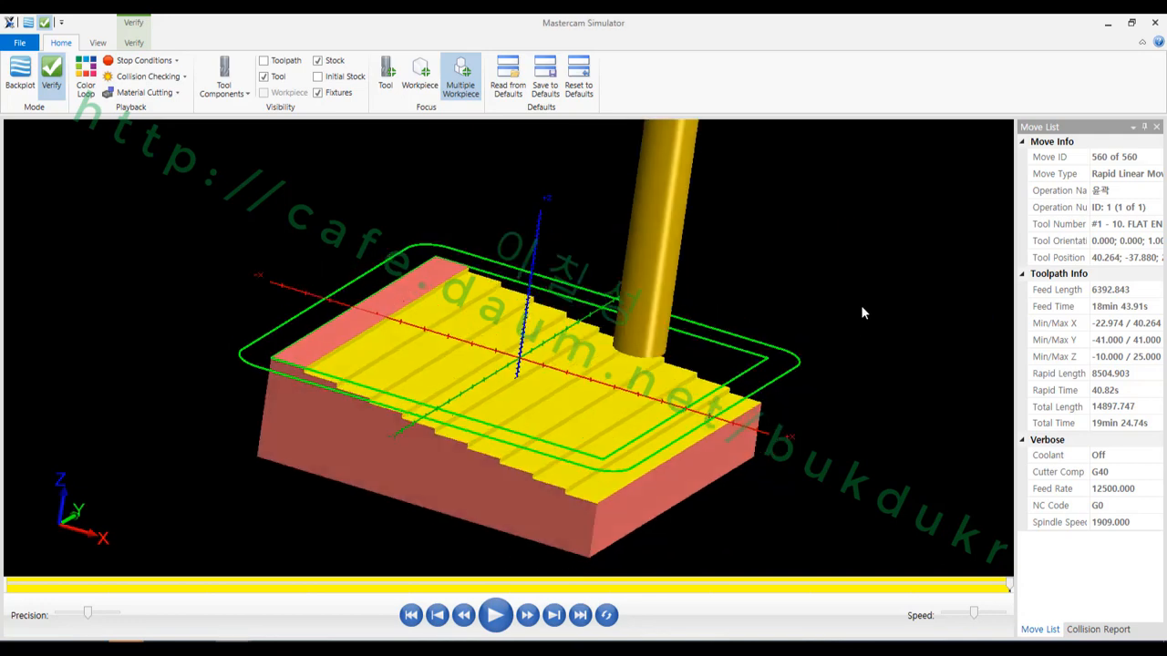
scroll(473, 398, up, 4)
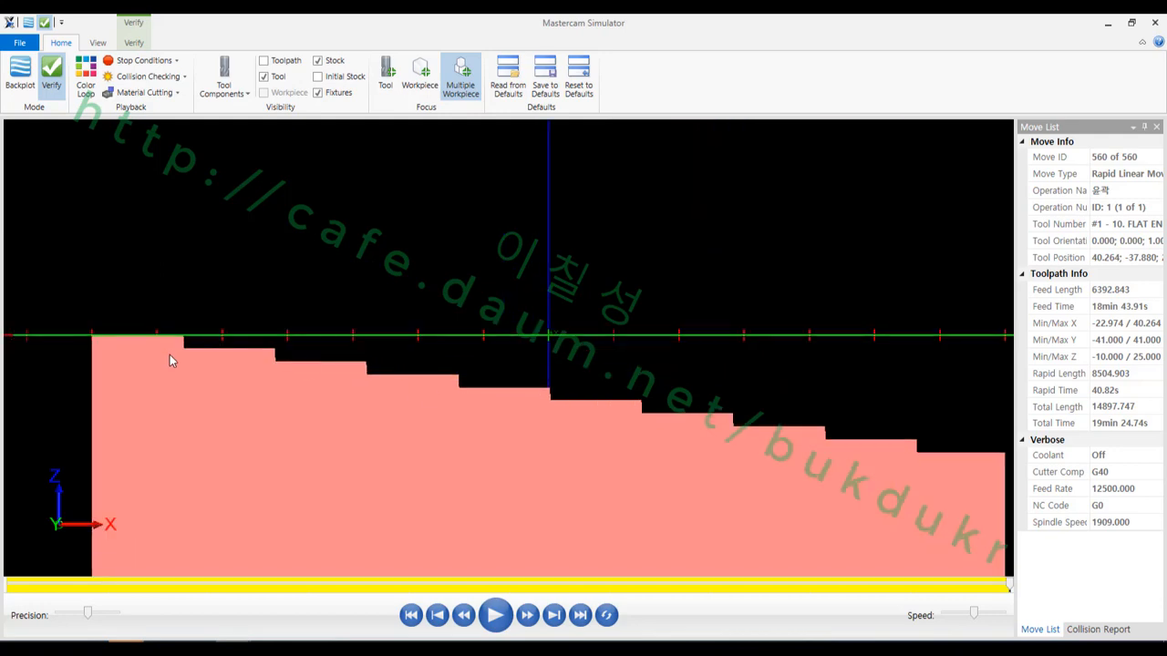
scroll(497, 392, down, 2)
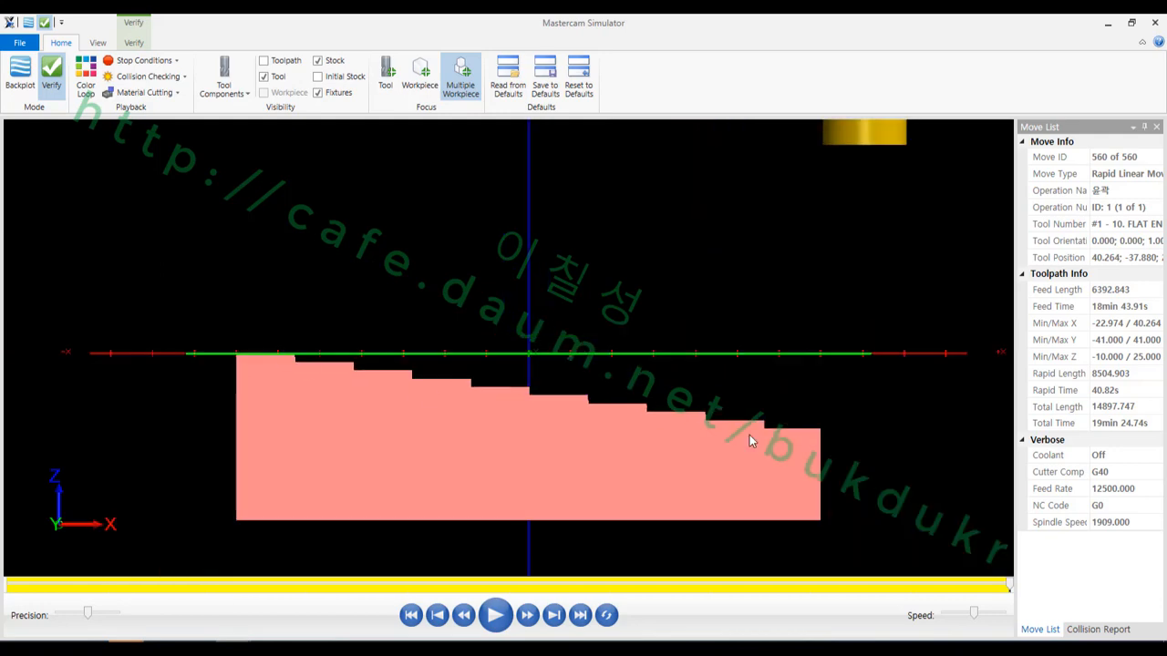
Switch back to the Mastercam milling window, show the front view, and display the sloped profile with its angle dimension.
click(1114, 27)
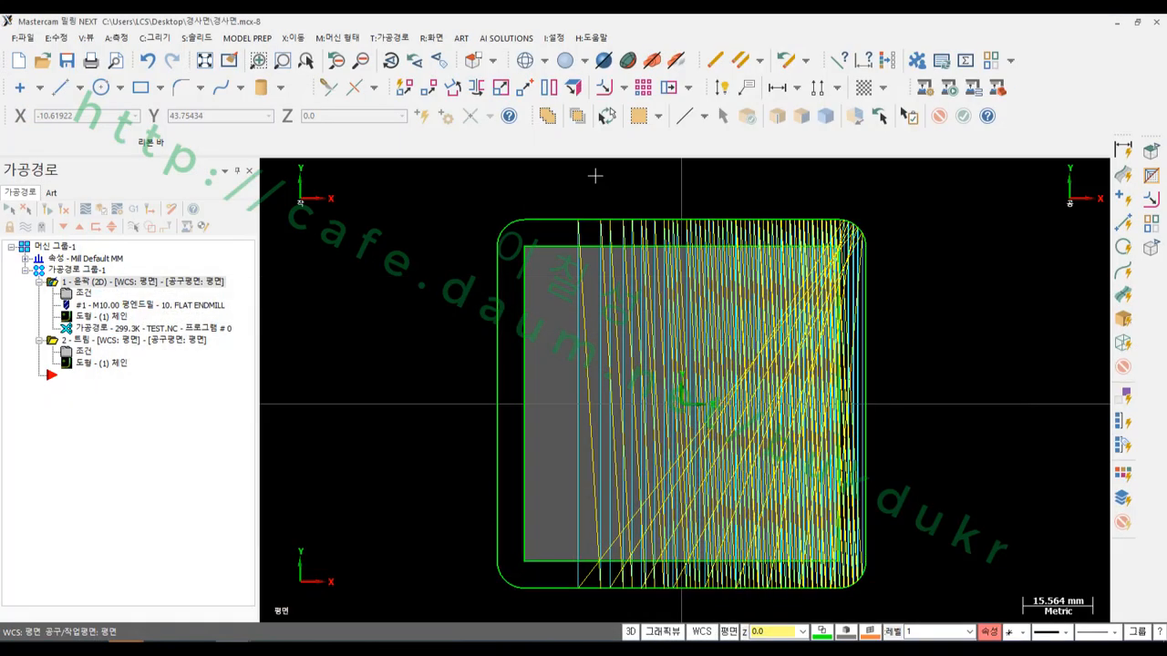
right_click(403, 217)
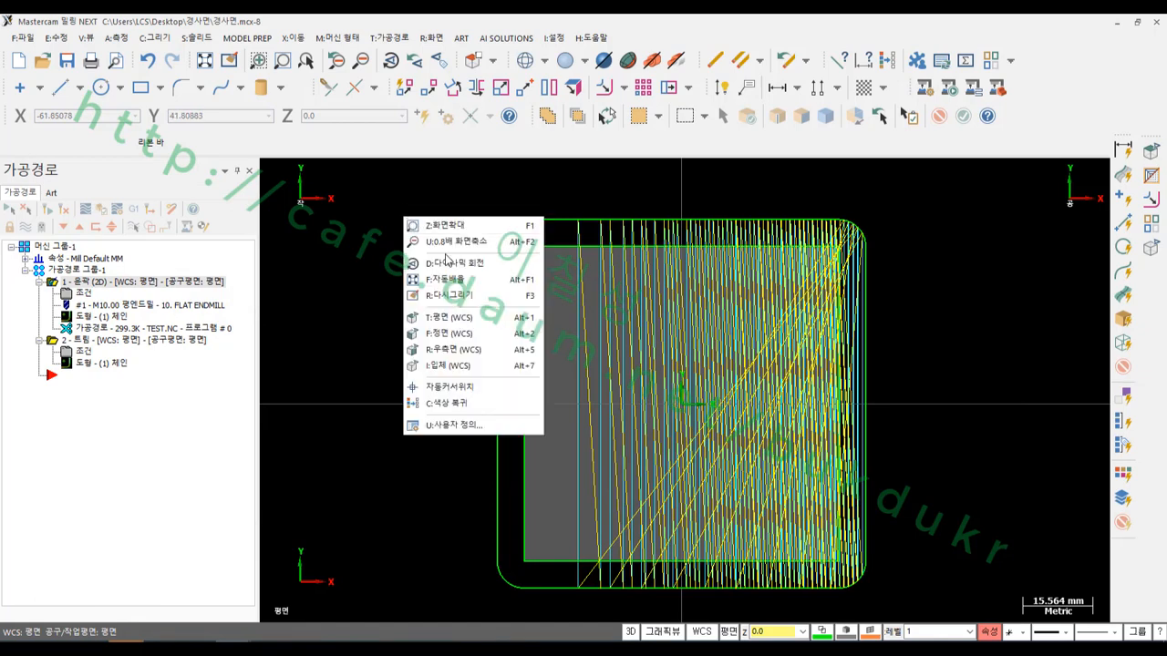
click(453, 333)
scroll(590, 338, up, 2)
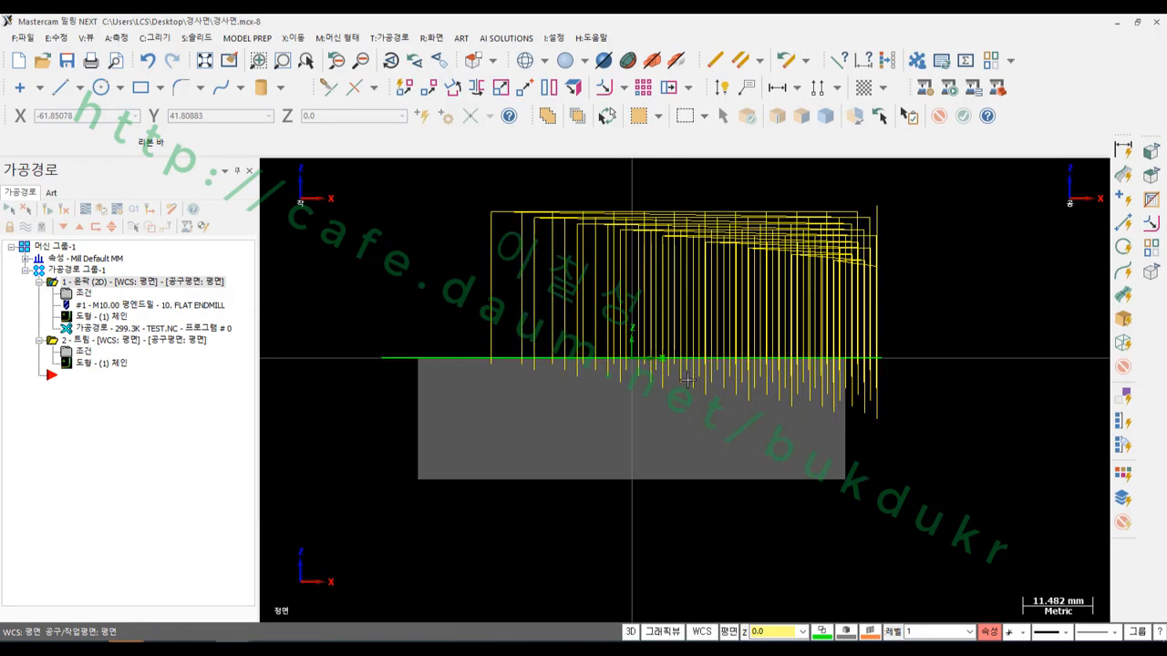
scroll(635, 410, up, 2)
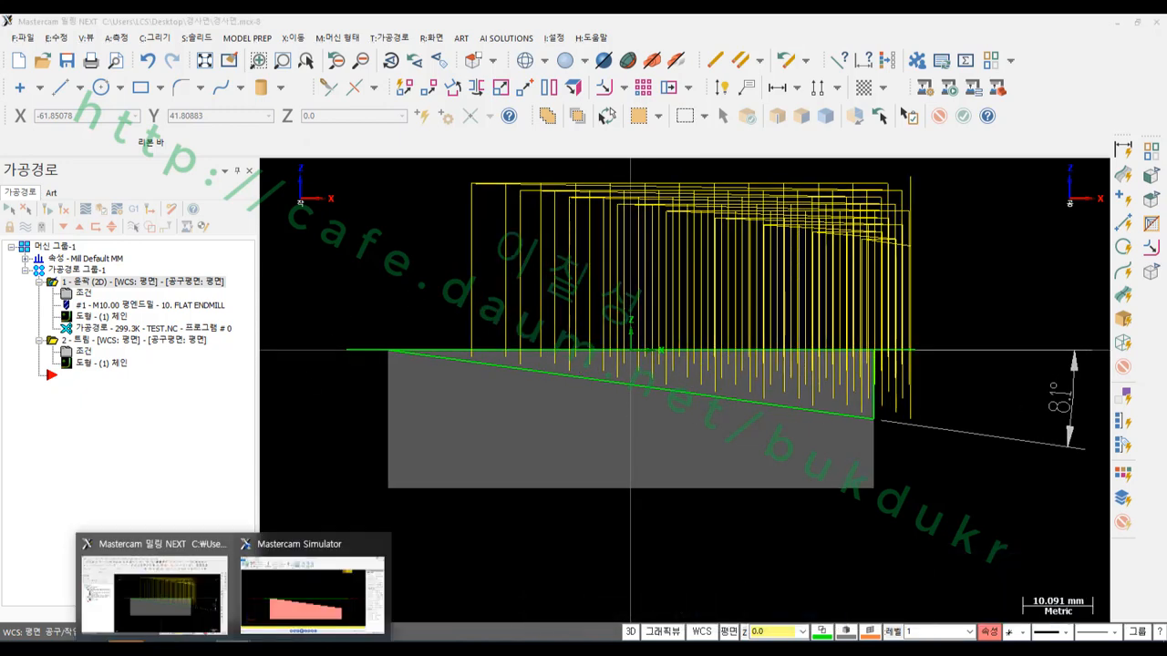
Return to the Mastercam Simulator, view the full stepped stock from the front, and rewind the simulation to its start.
click(301, 584)
scroll(633, 258, up, 3)
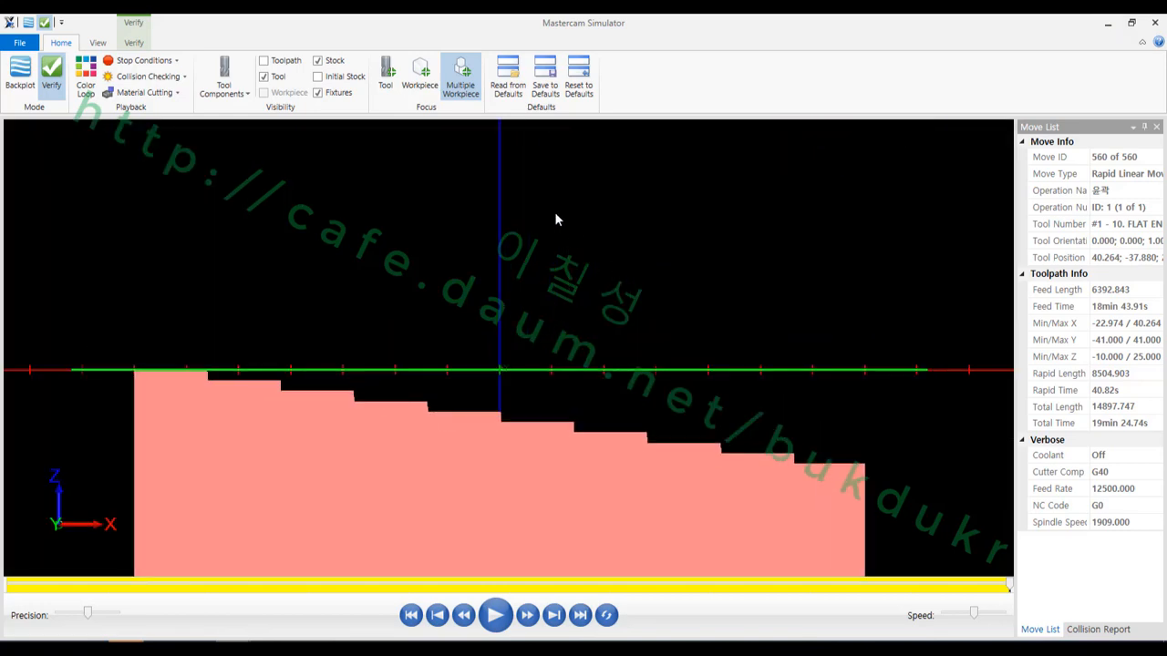
click(134, 42)
scroll(558, 314, down, 4)
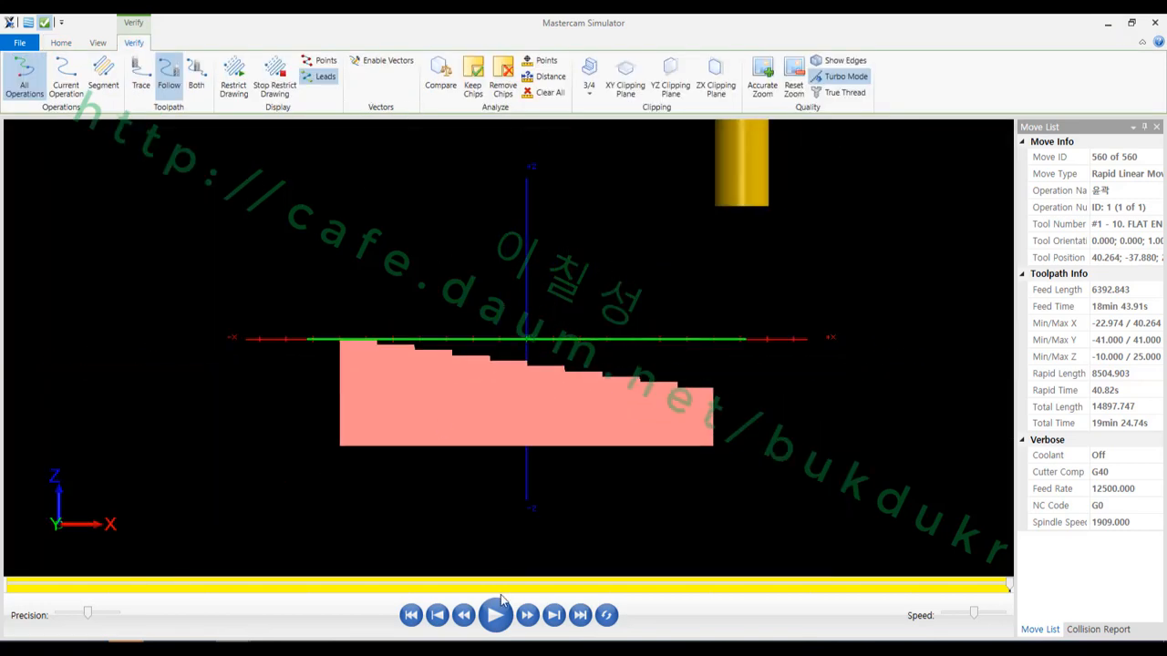
click(411, 615)
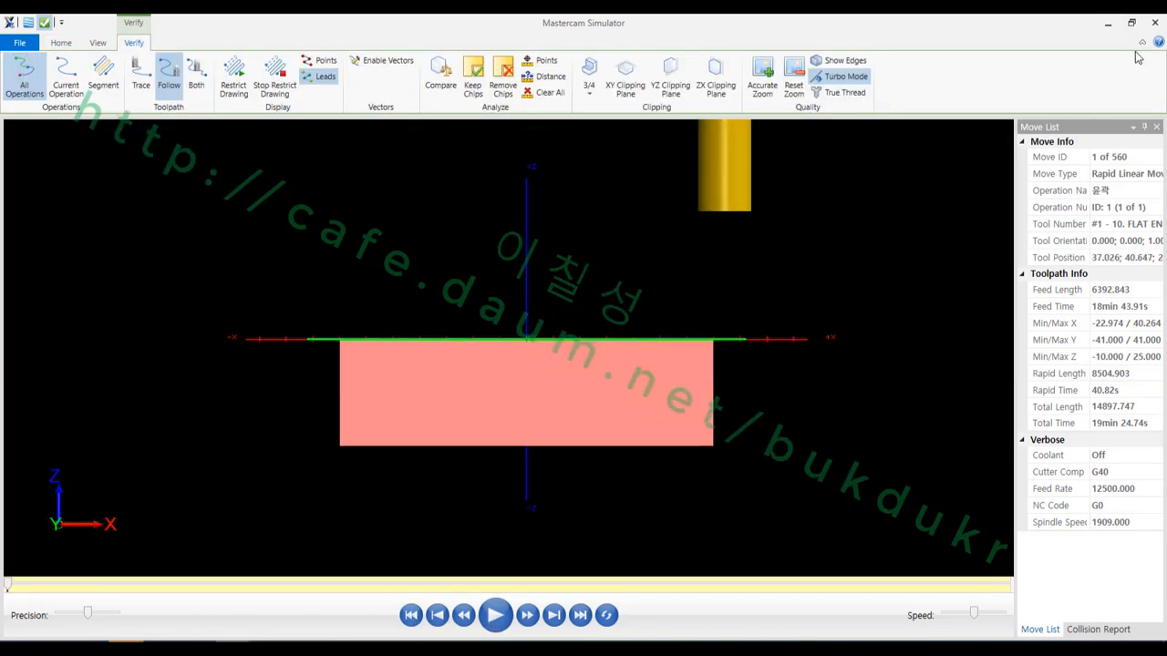
Close the simulator and relaunch verification of the operations so that the sloped profile is included.
click(1155, 21)
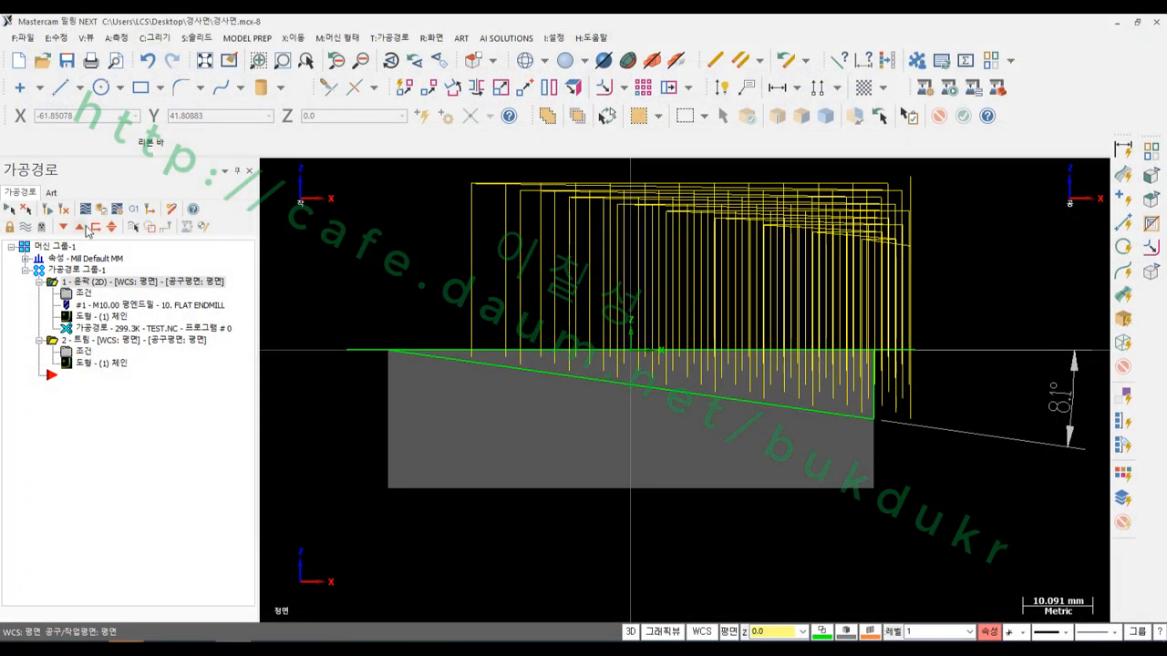
click(101, 209)
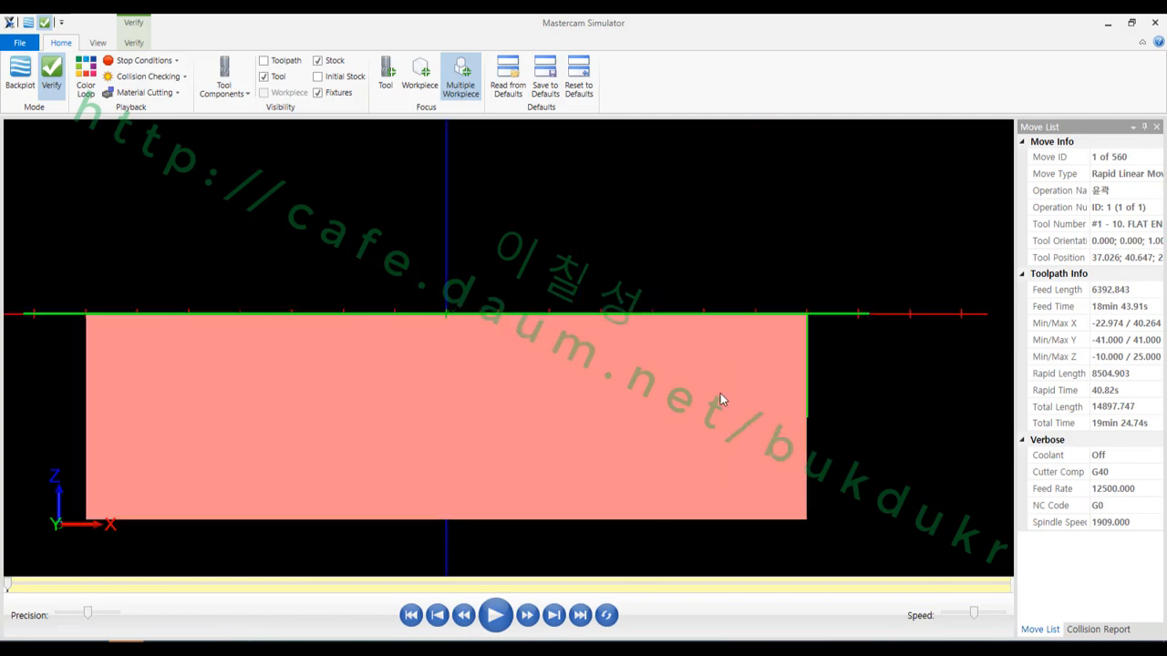
scroll(720, 392, down, 1)
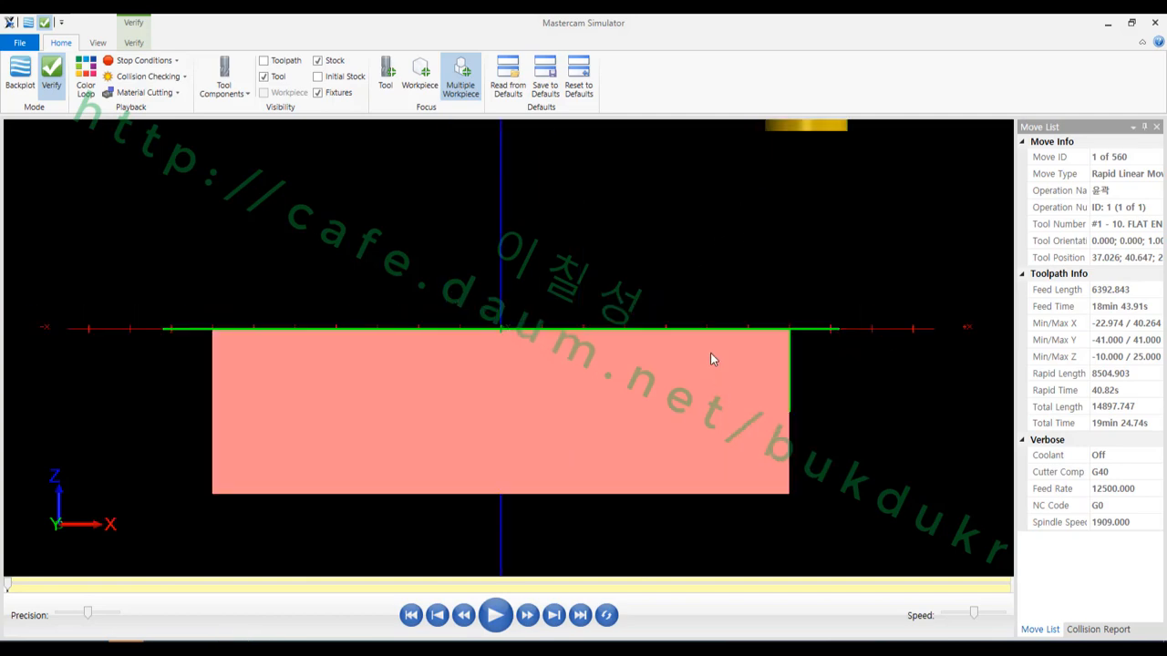
click(1155, 22)
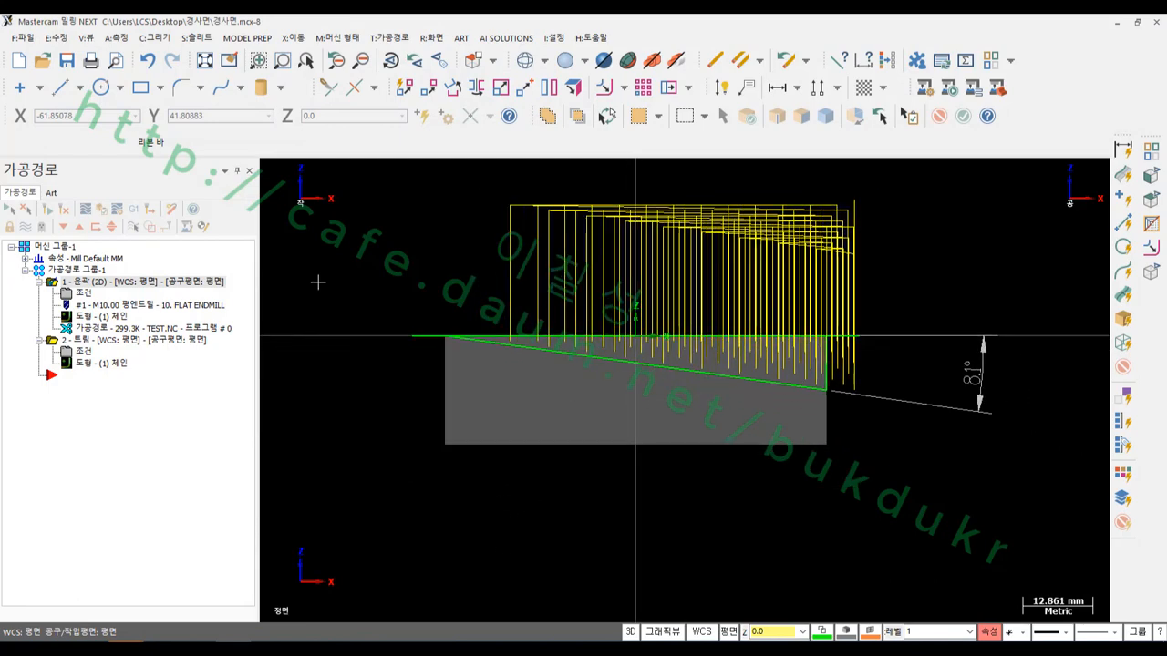
click(101, 208)
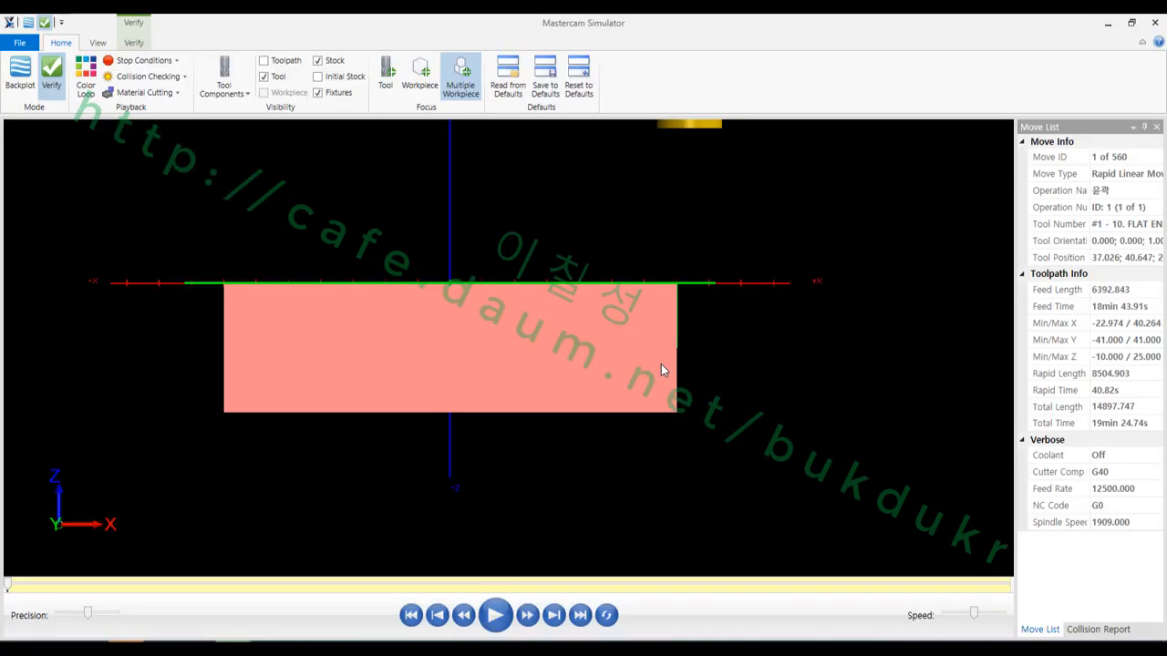
View the uncut stock in isometric and front views and make the stock translucent to reveal the slope line.
right_click(760, 360)
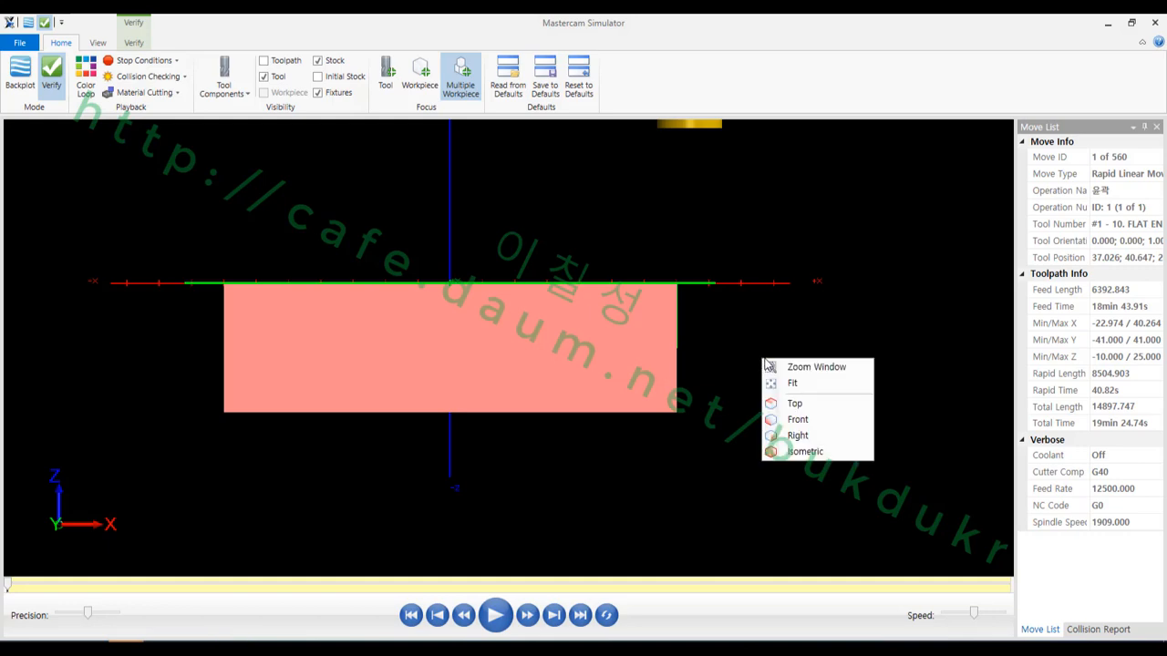
click(810, 451)
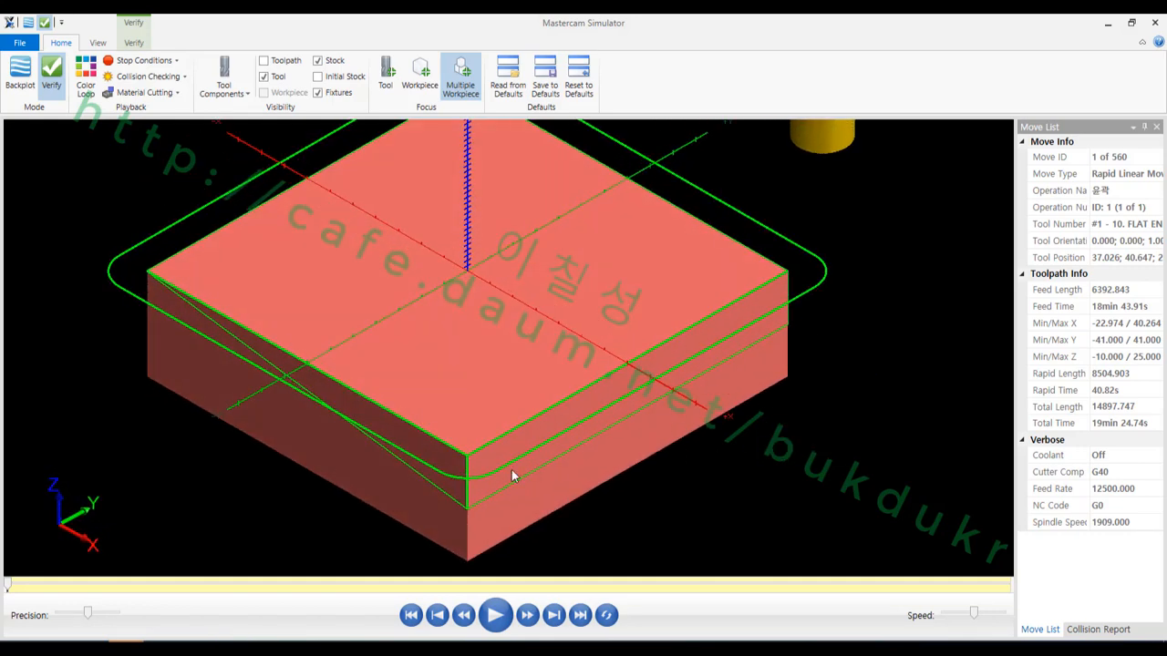
right_click(897, 313)
click(933, 372)
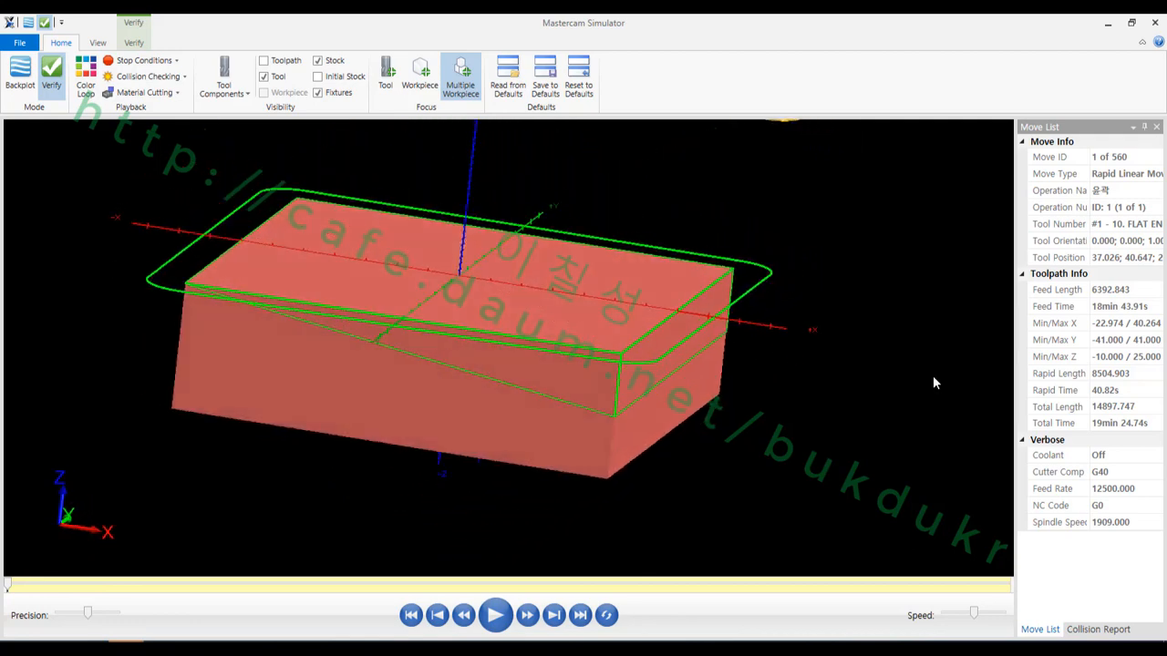
scroll(463, 321, up, 3)
scroll(515, 314, down, 1)
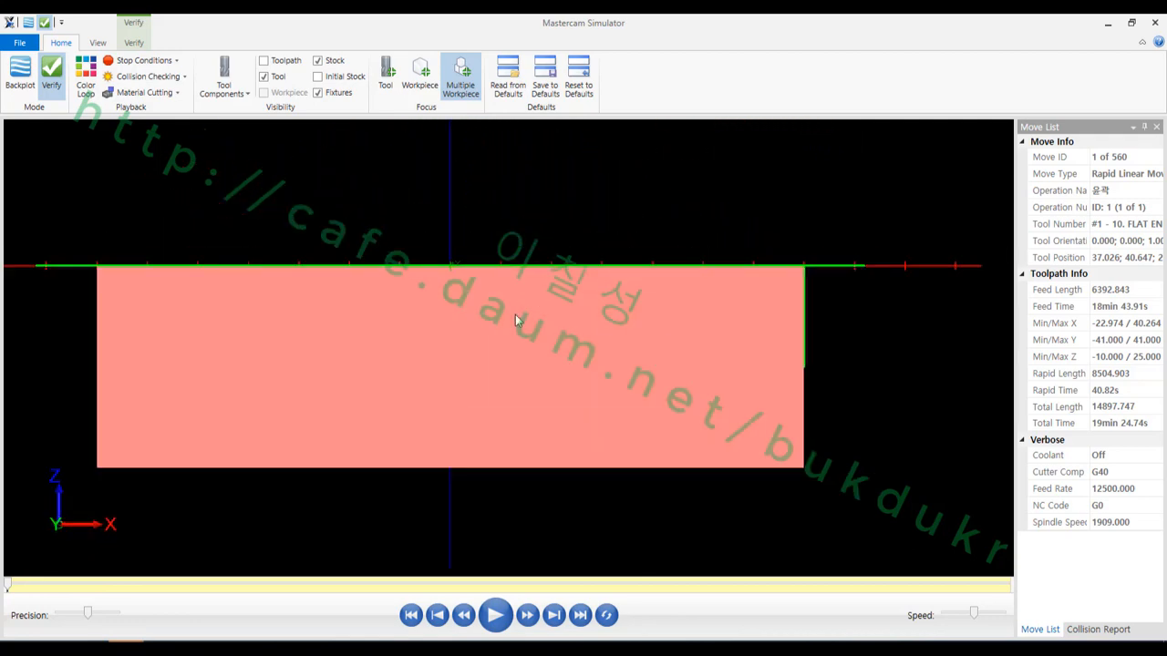
click(331, 61)
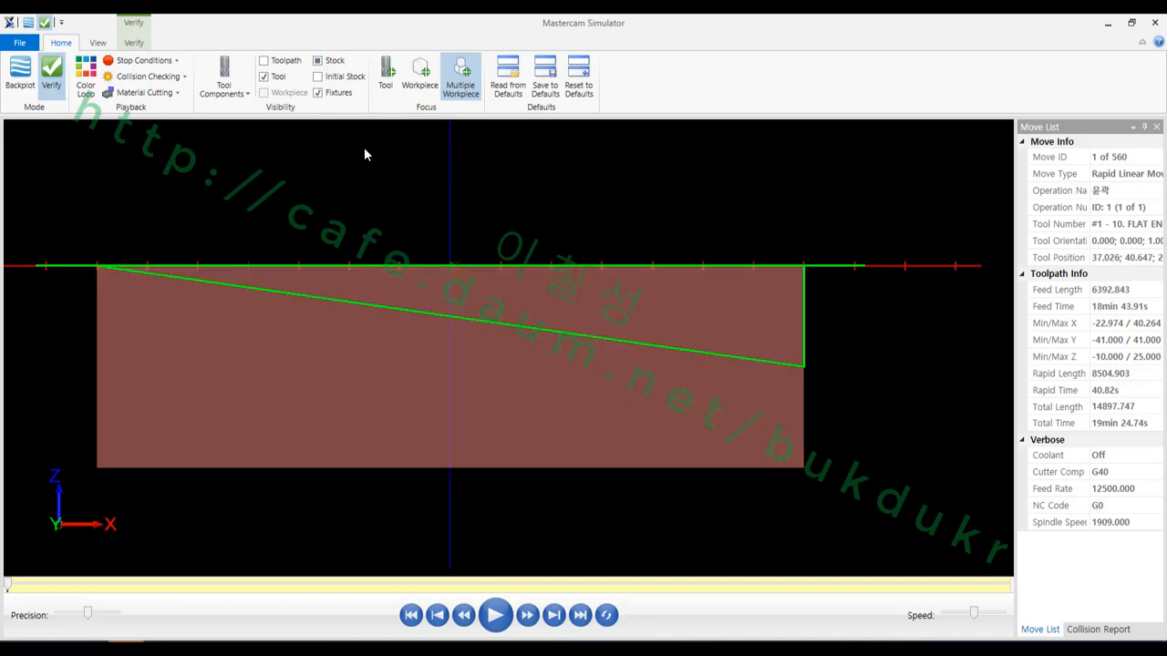
Run the verification and examine closely how the cut steps meet the slope line.
click(484, 611)
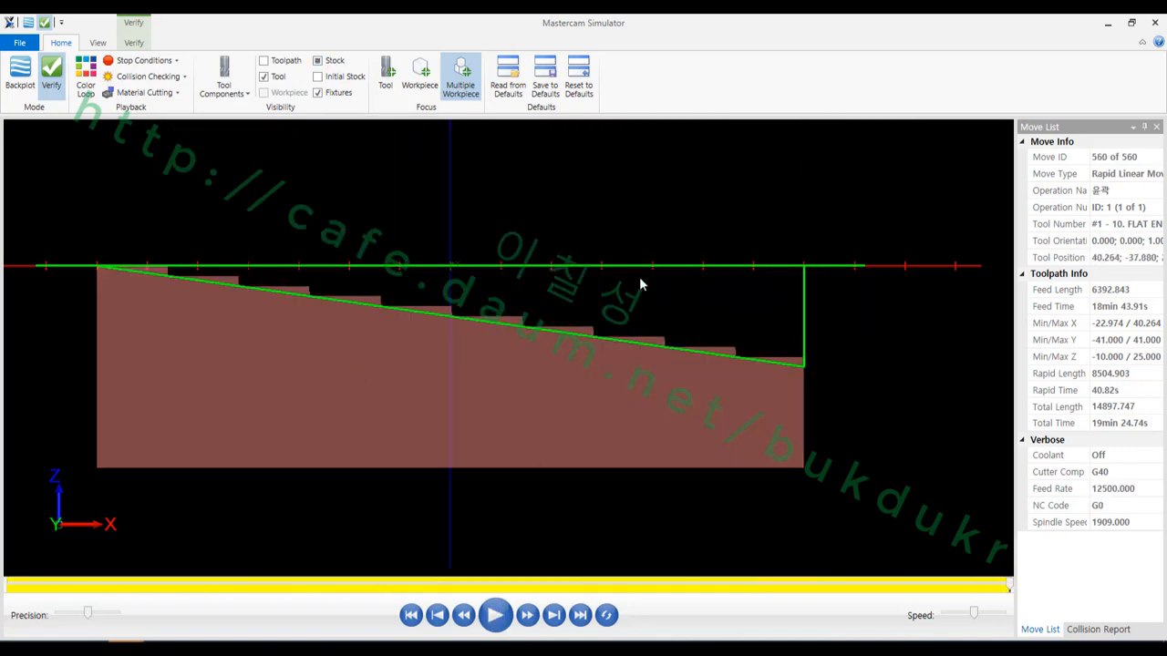
scroll(625, 319, up, 5)
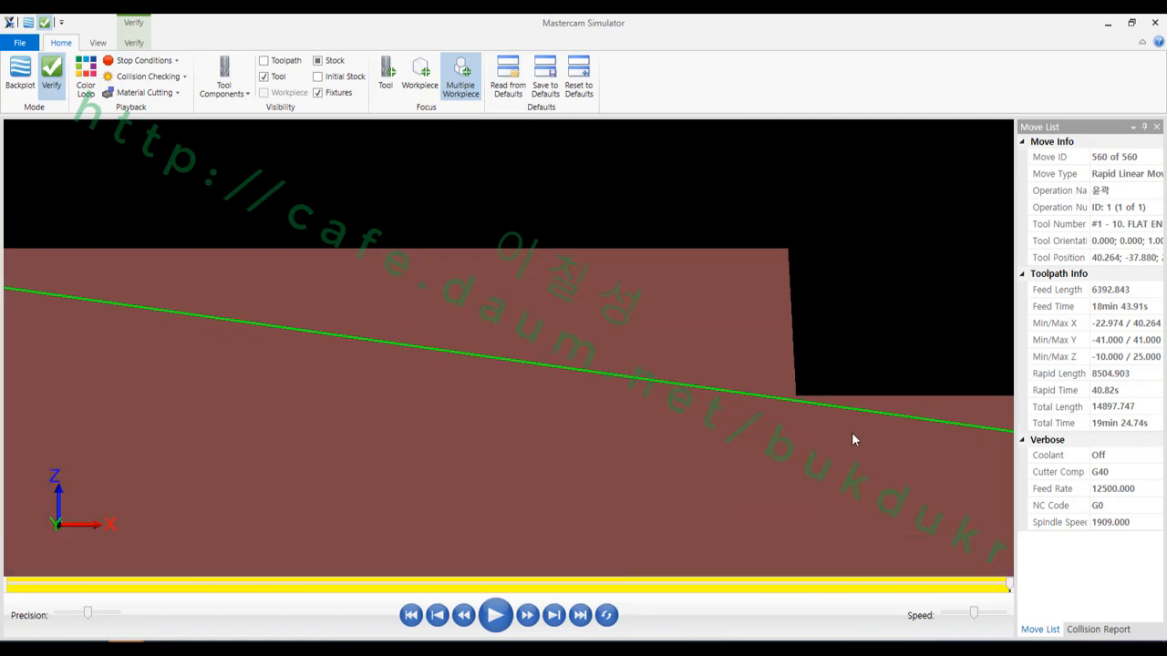
scroll(868, 435, down, 4)
scroll(517, 367, up, 3)
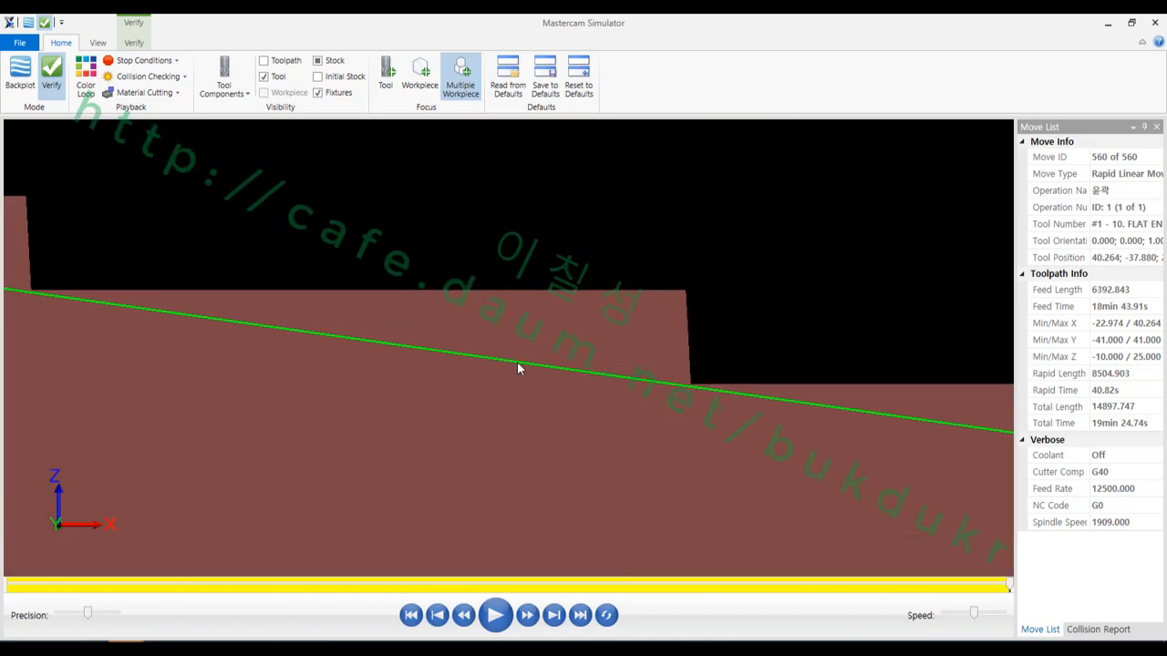
Return to Mastercam, set the contour operation's wall stock allowance to 0.5, and regenerate its toolpath.
click(1106, 23)
click(86, 293)
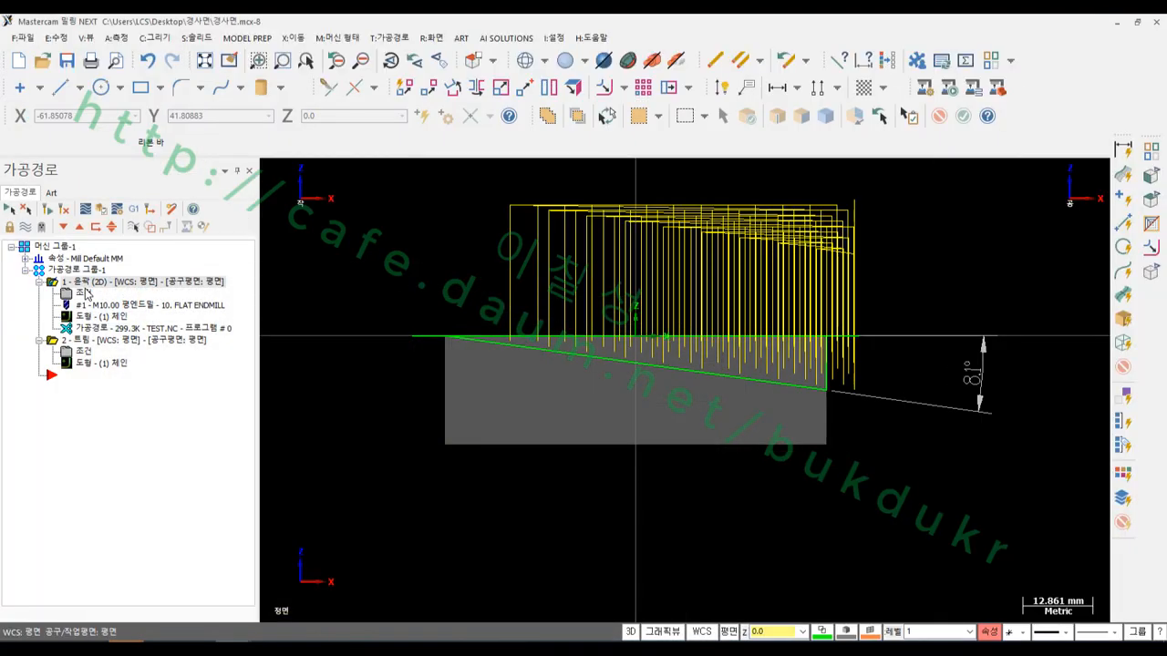
click(102, 143)
double_click(547, 374)
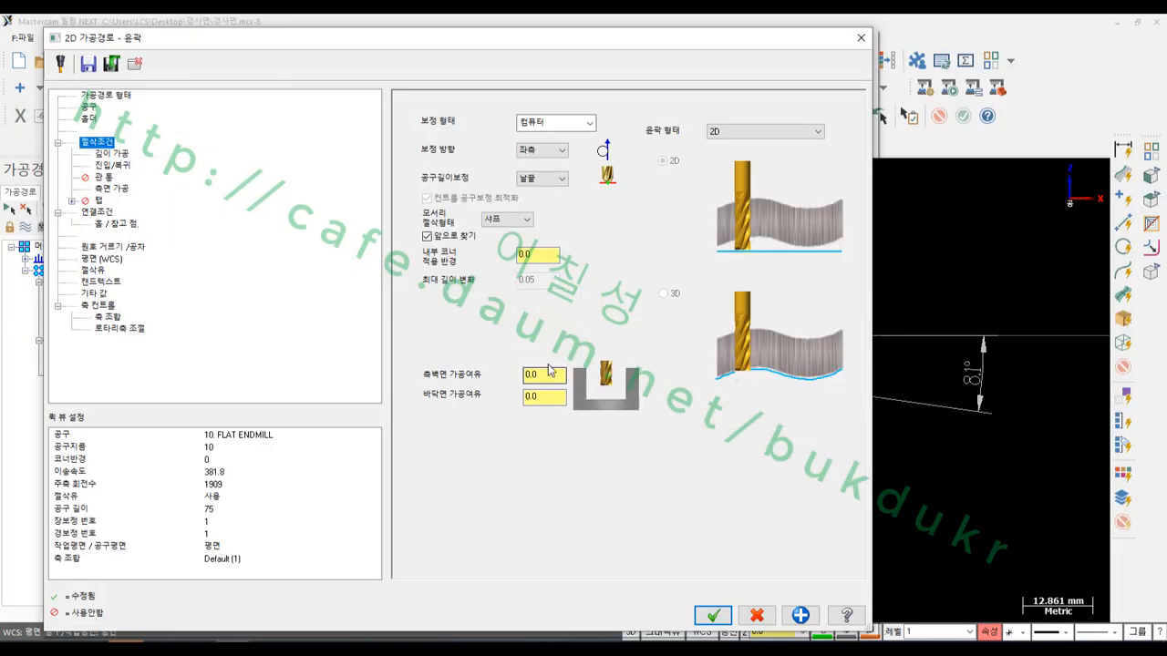
text(0.)
text(0)
click(713, 616)
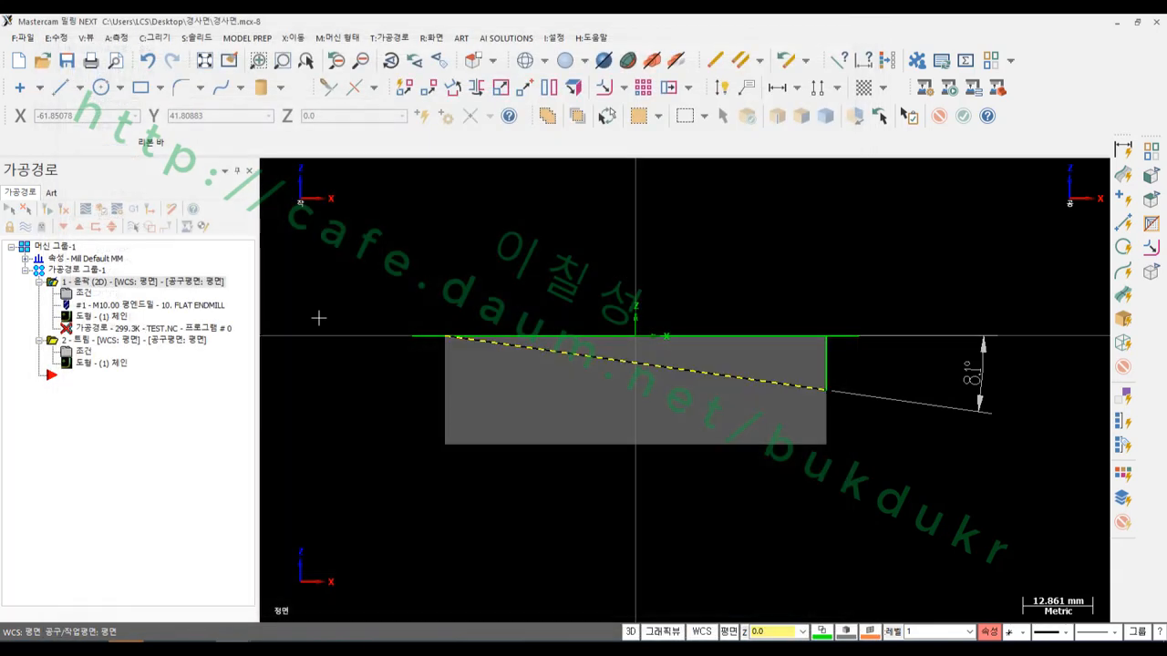
click(64, 211)
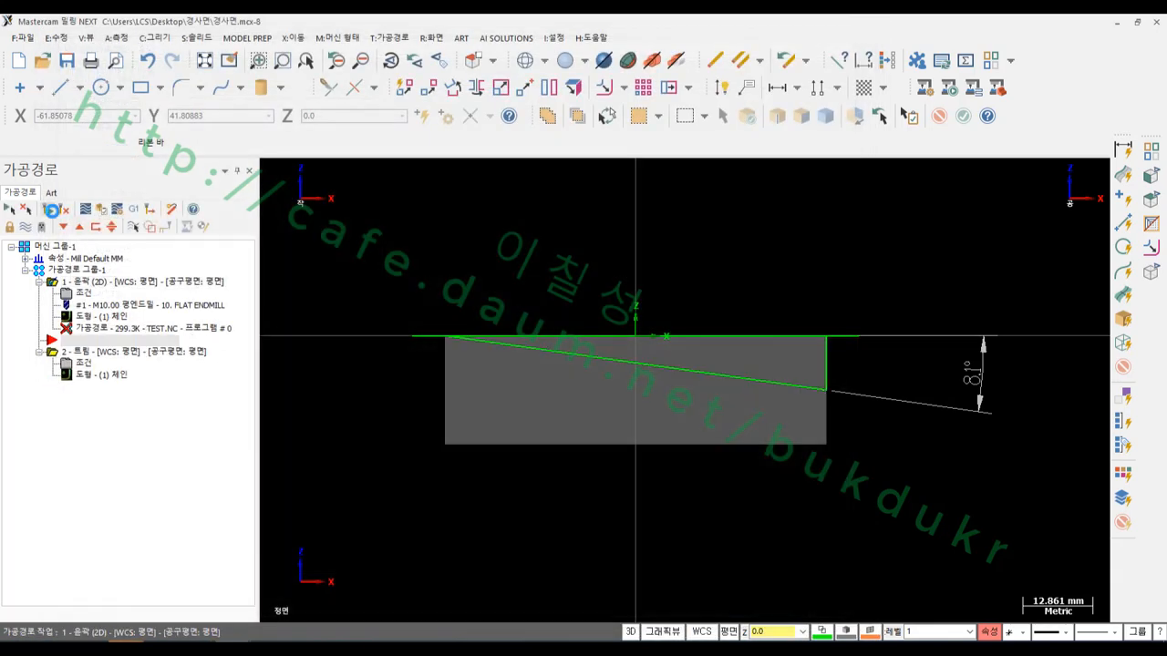
Verify the regenerated operations and examine the allowance between the cut steps and the slope line, then close the simulator.
click(117, 210)
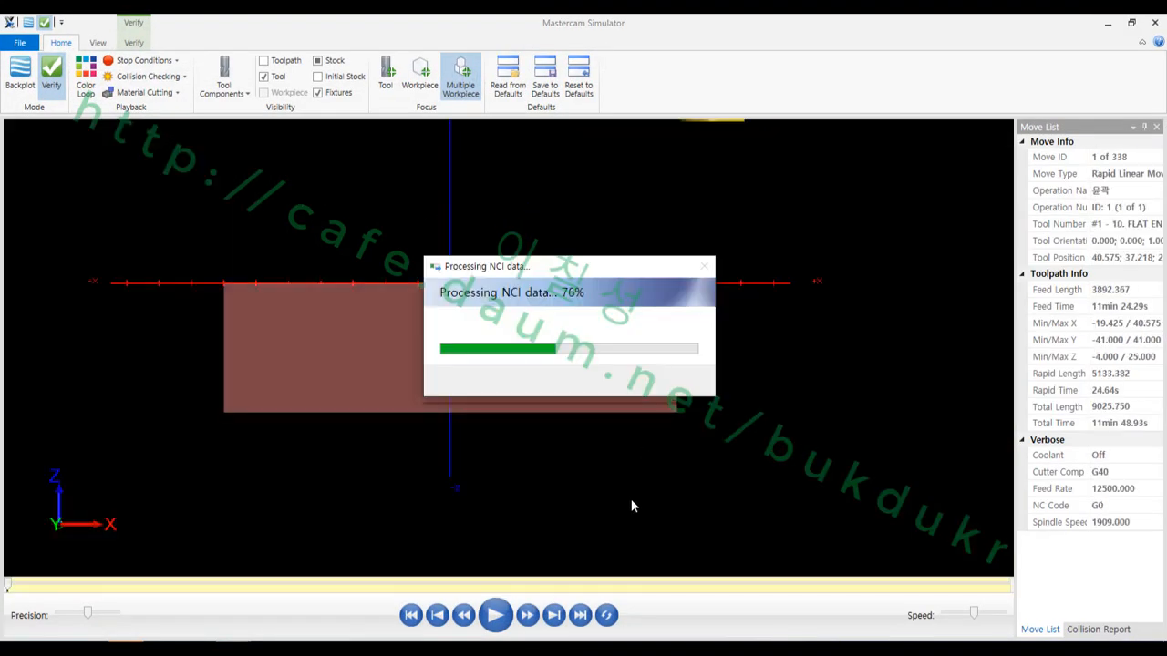
click(495, 615)
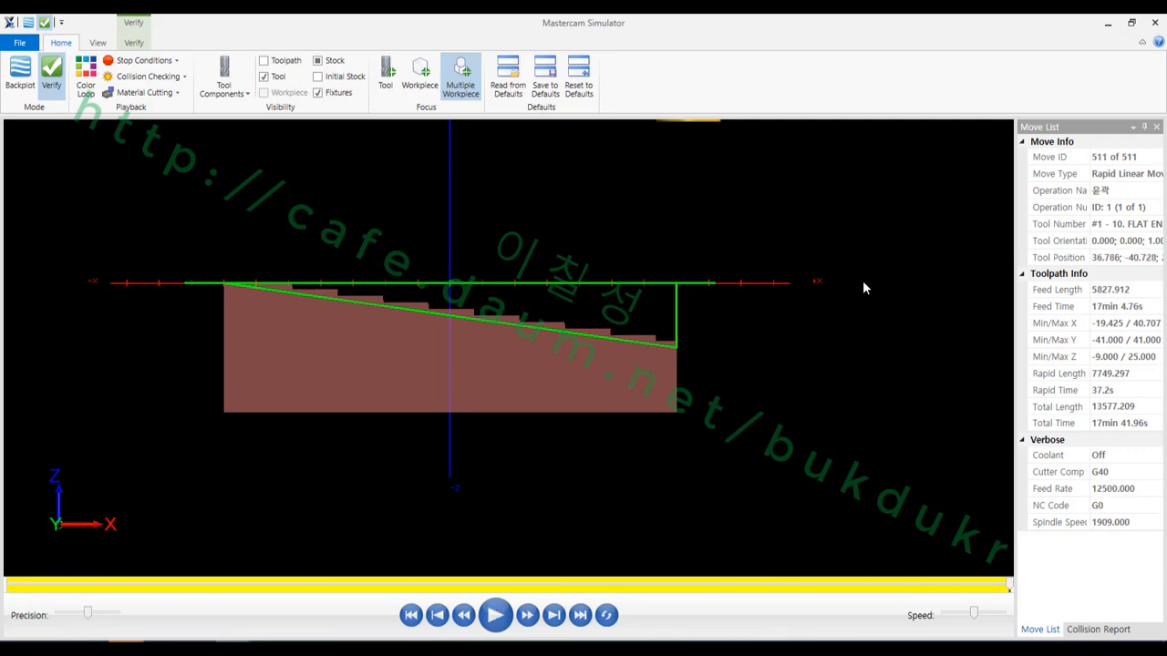
scroll(632, 328, up, 5)
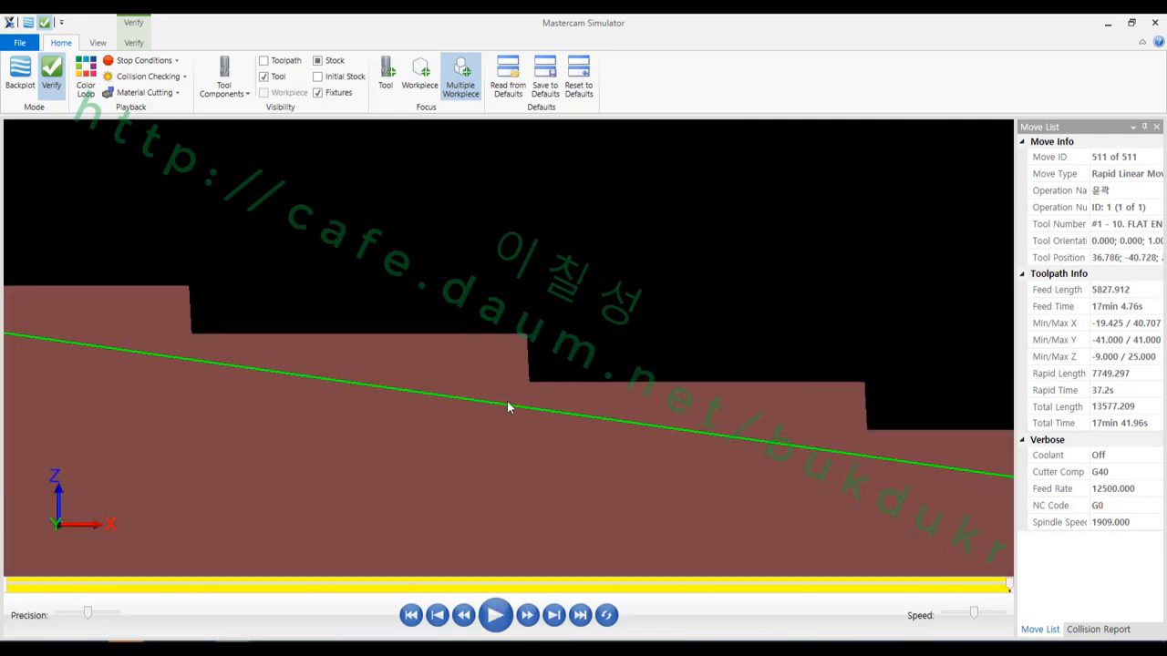
scroll(695, 338, down, 3)
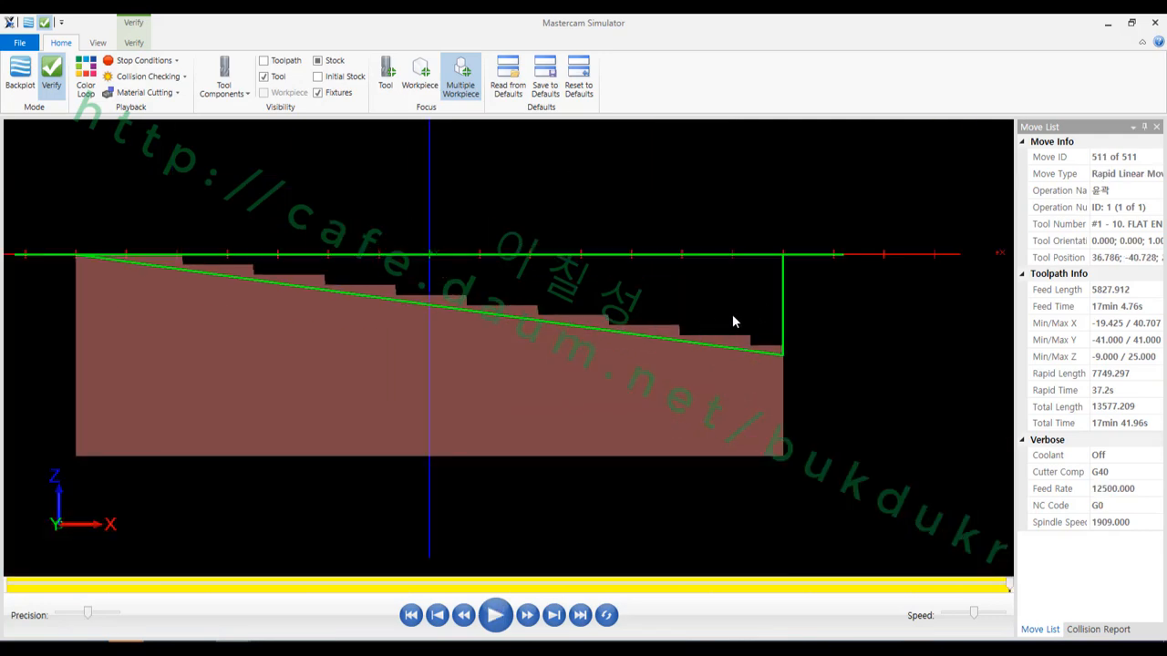
middle_drag(732, 323, 633, 198)
scroll(634, 198, up, 2)
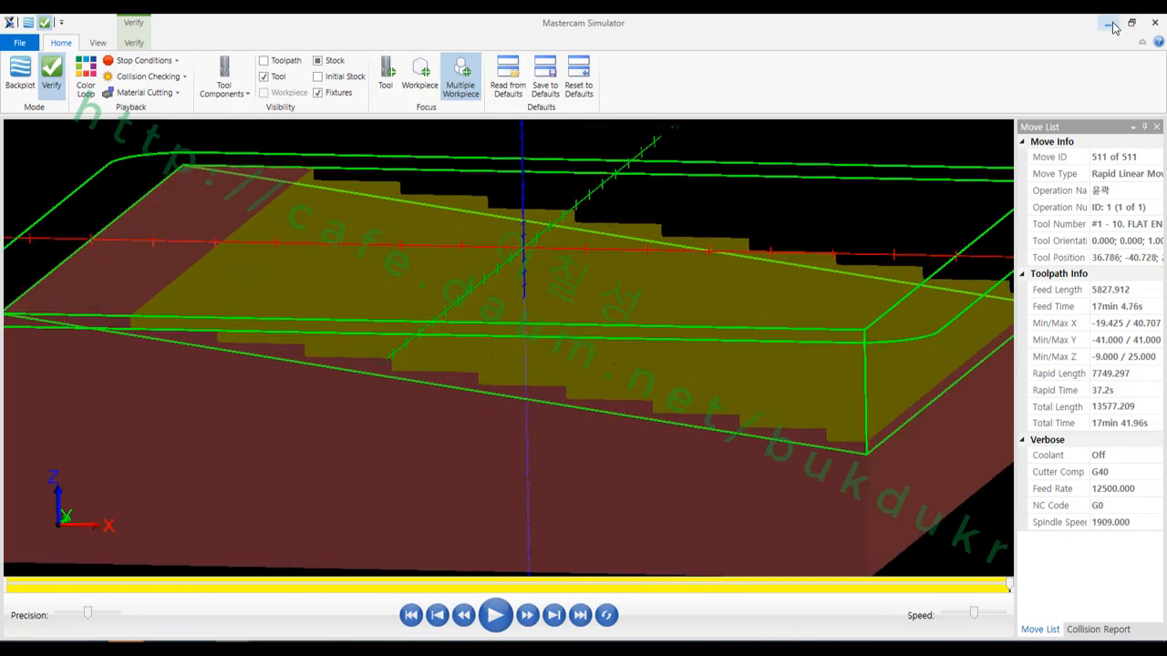
click(1156, 22)
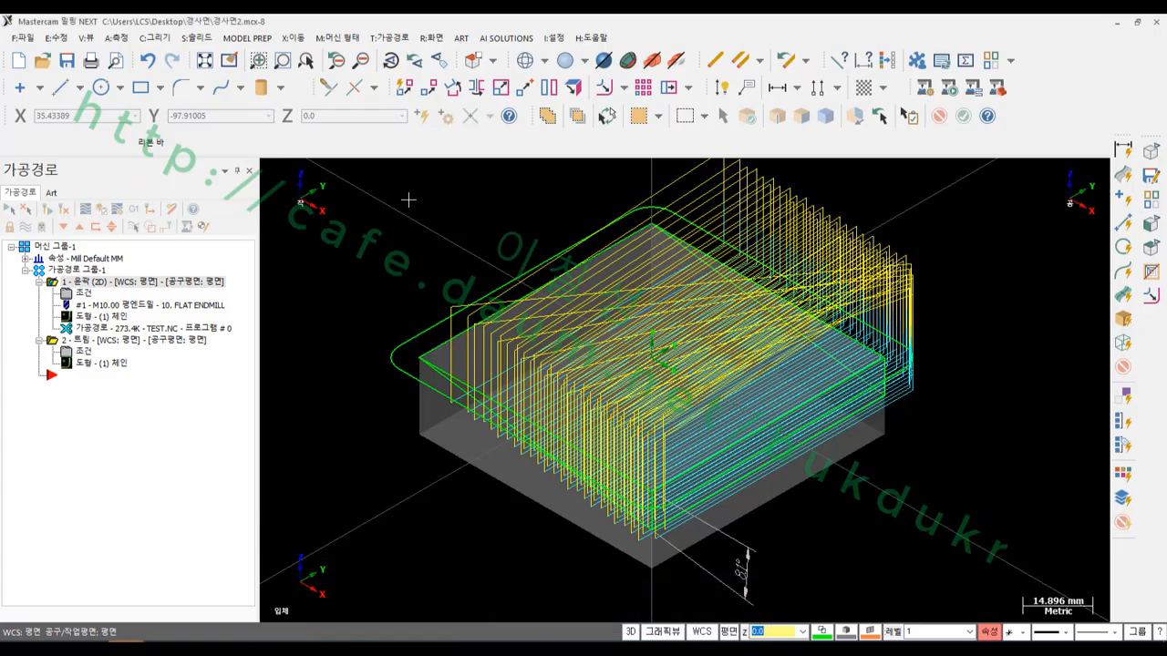
Copy the 2D contour operation, paste it after the trim operation, and expand the copy's details.
scroll(845, 381, down, 1)
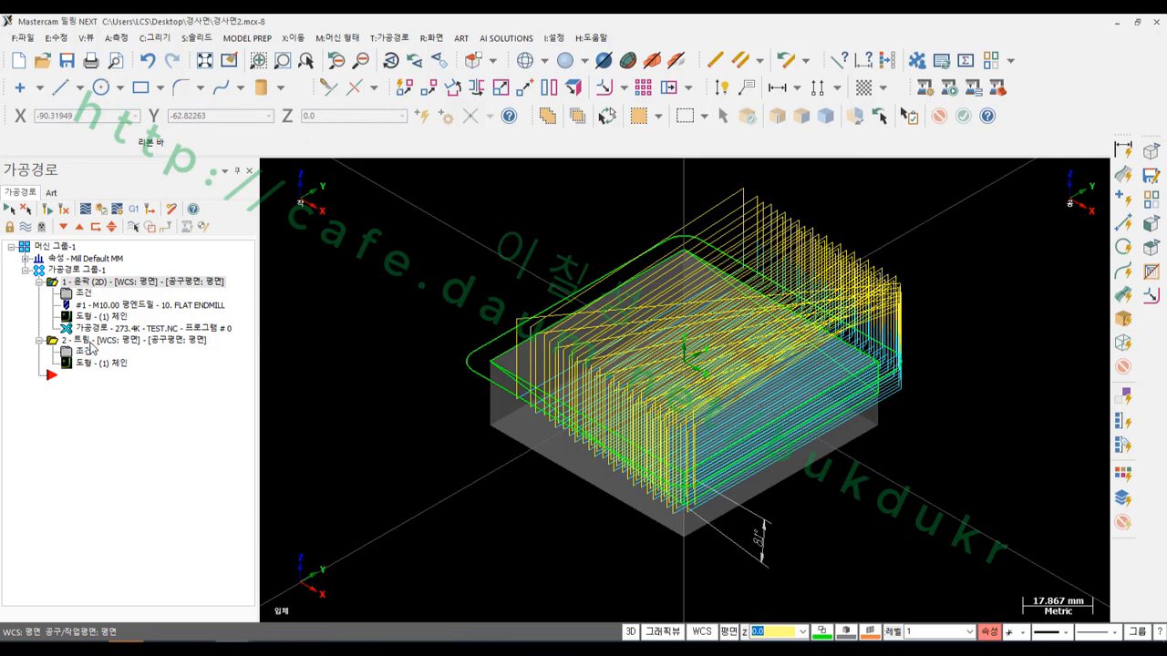
click(40, 283)
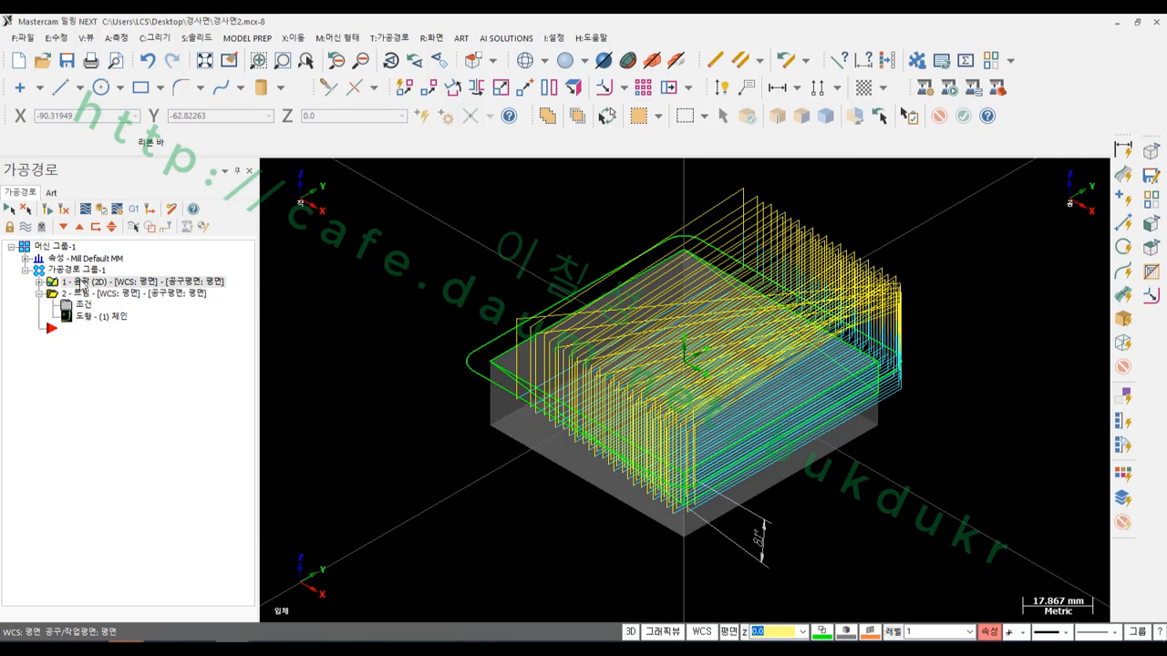
right_click(82, 286)
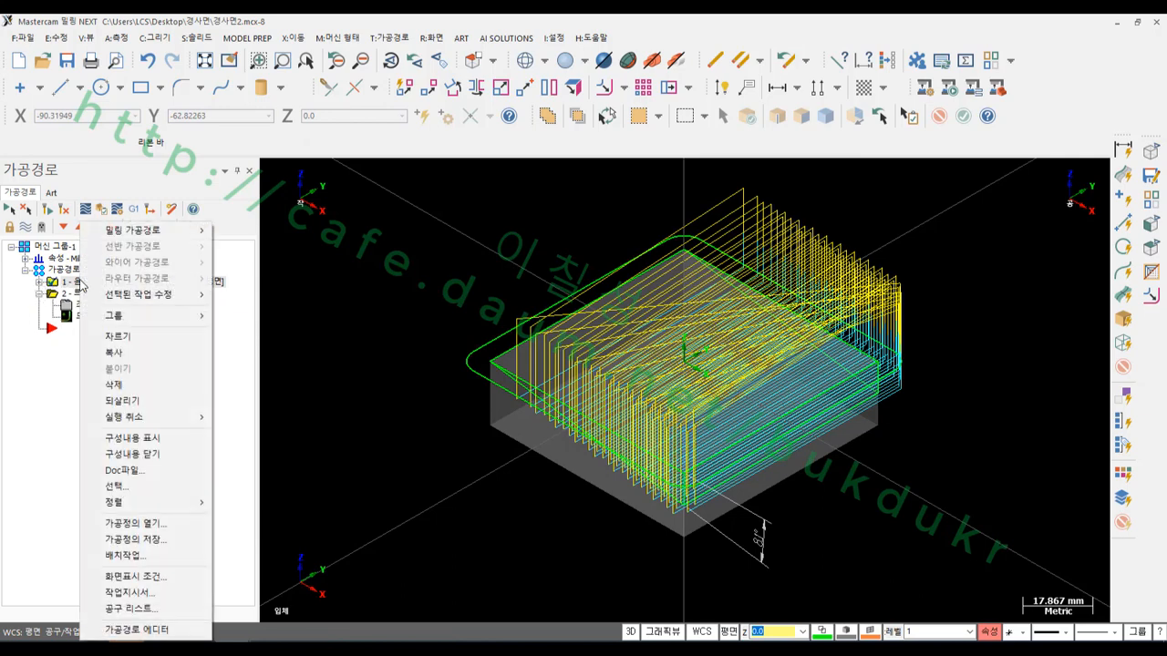
click(127, 353)
right_click(106, 404)
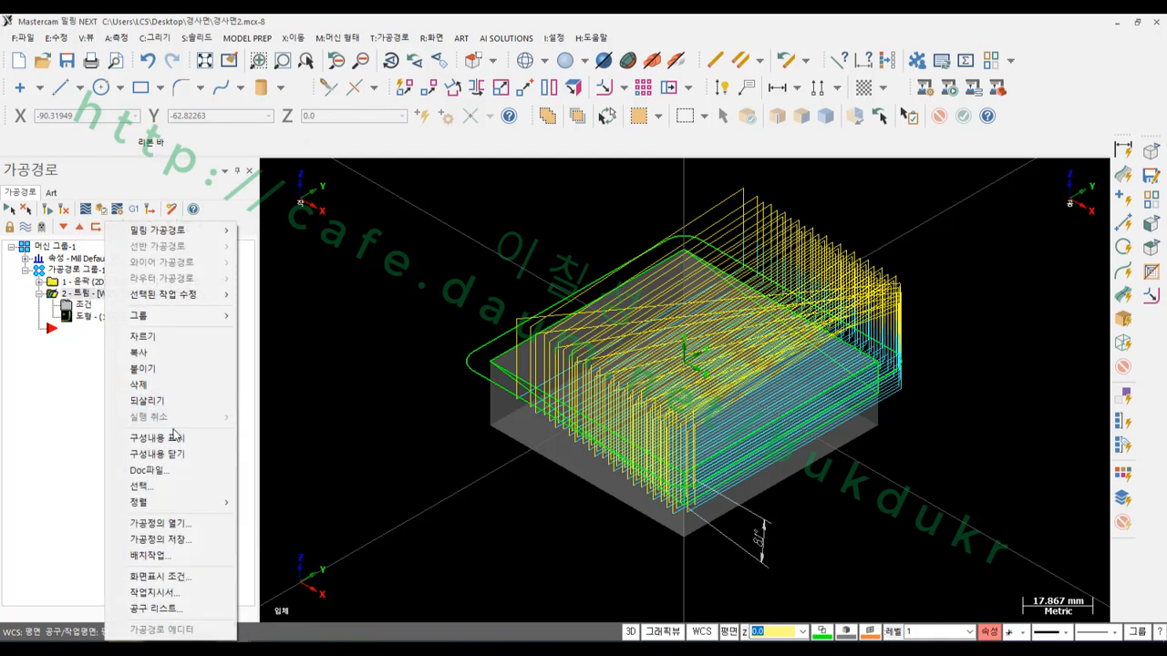
click(143, 369)
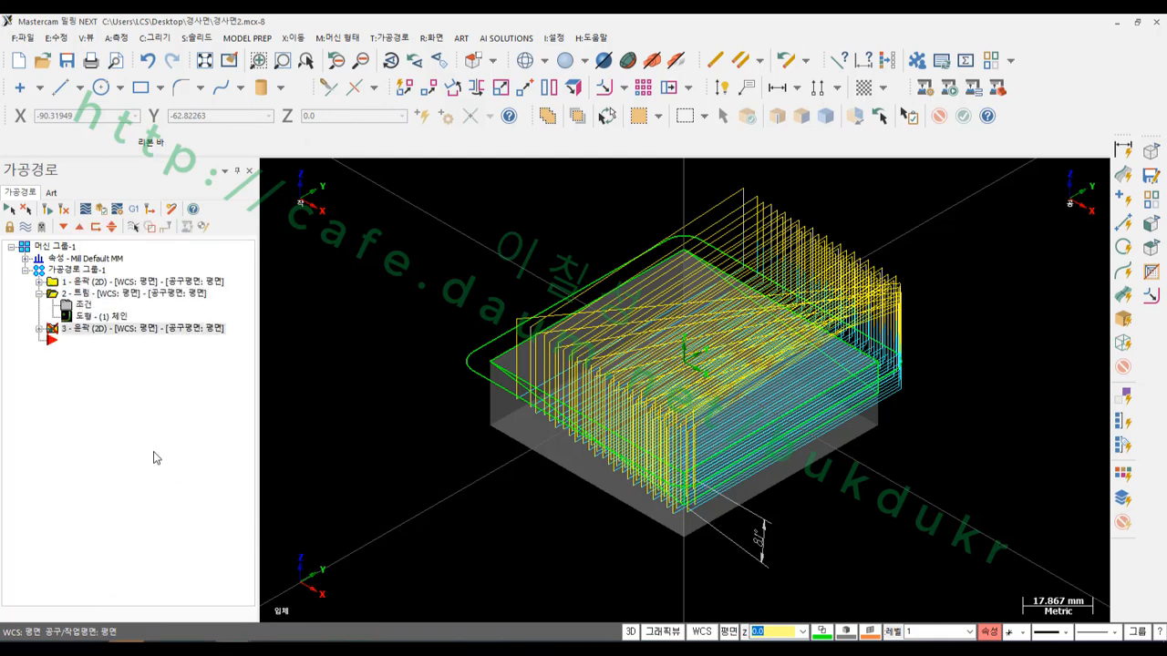
click(40, 328)
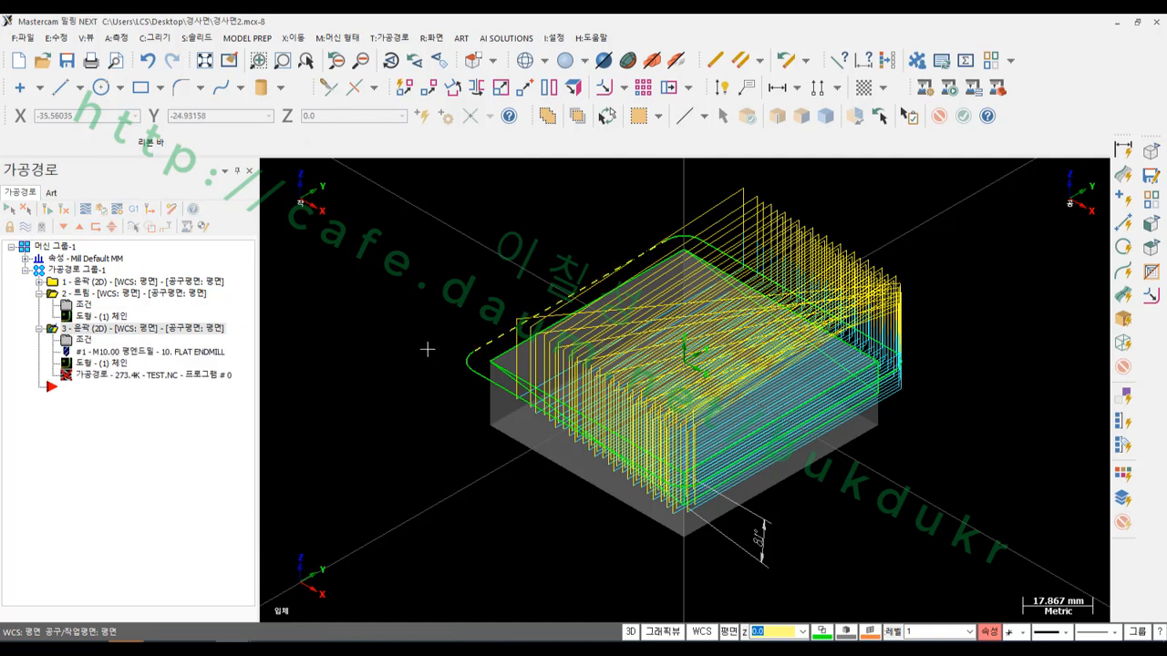
Select the whole toolpath group and hide the displayed toolpaths.
click(73, 272)
click(26, 228)
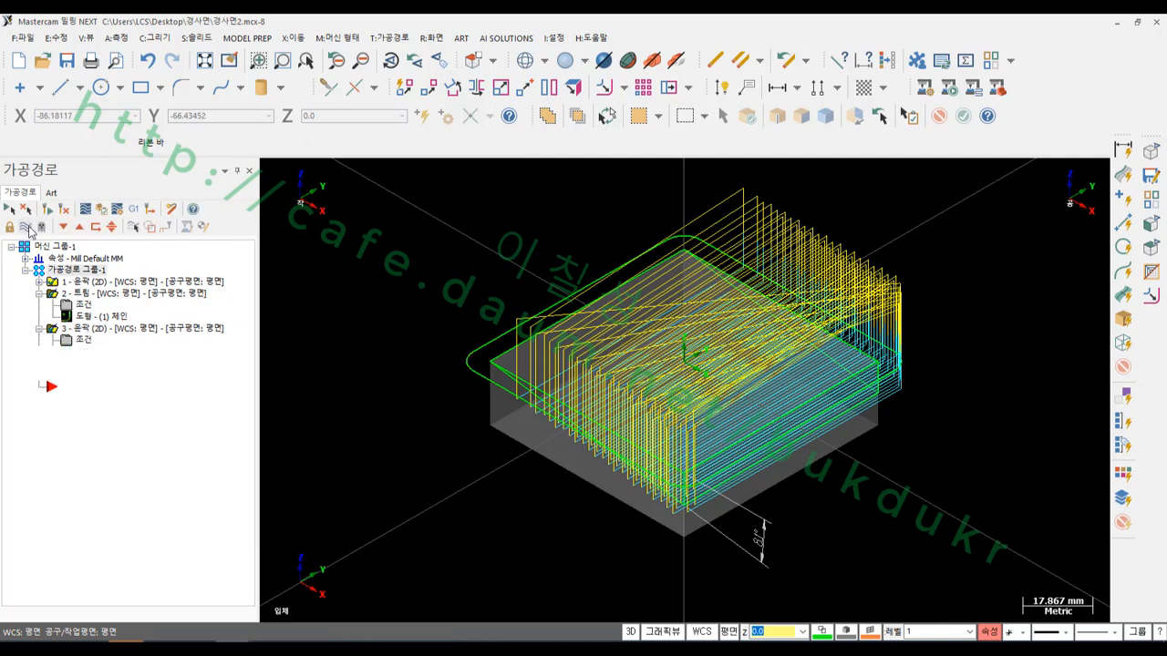
scroll(676, 317, up, 7)
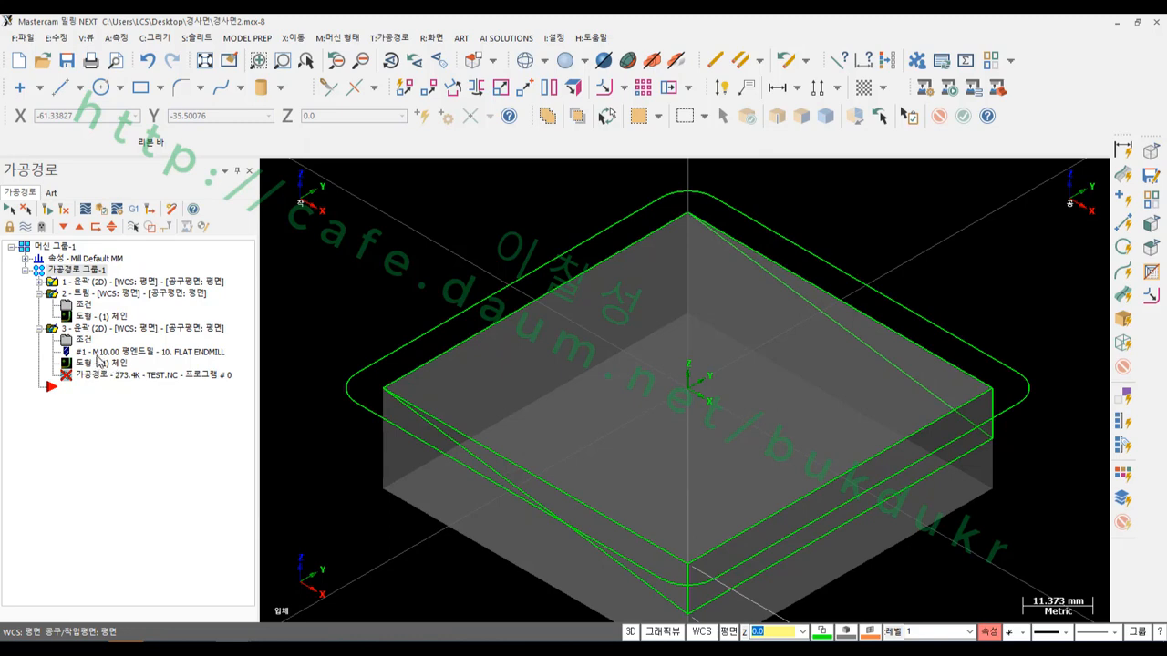
In the copied contour operation, switch the tool to the 5. BALL ENDMILL and set the wall stock allowance to 0.
click(82, 341)
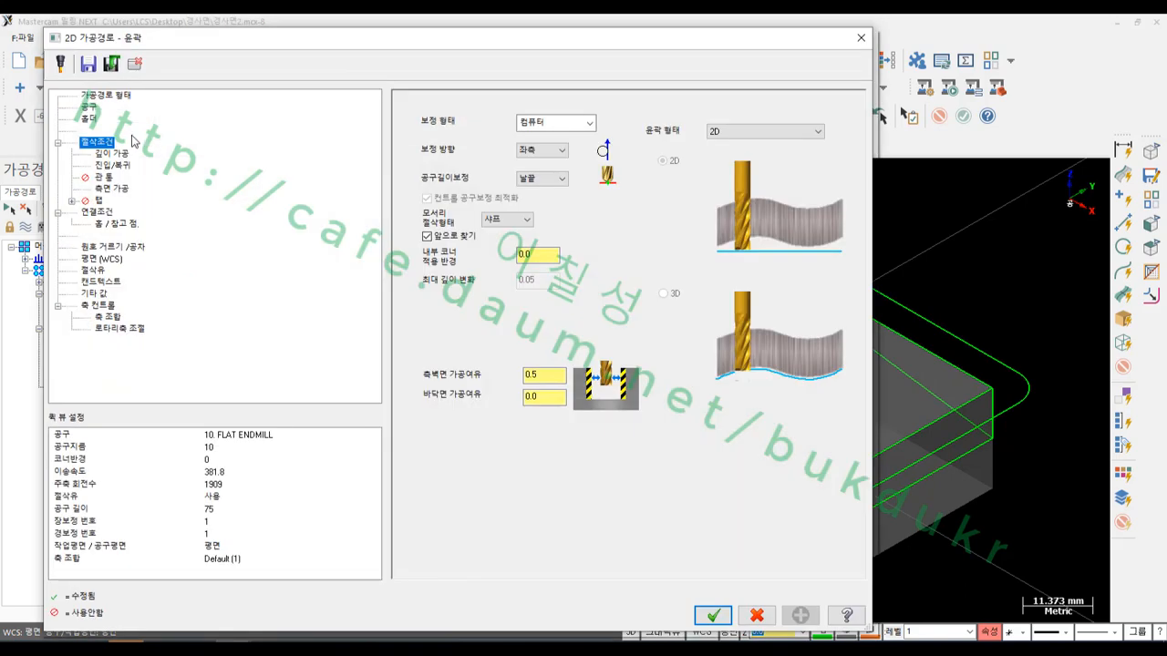
click(91, 109)
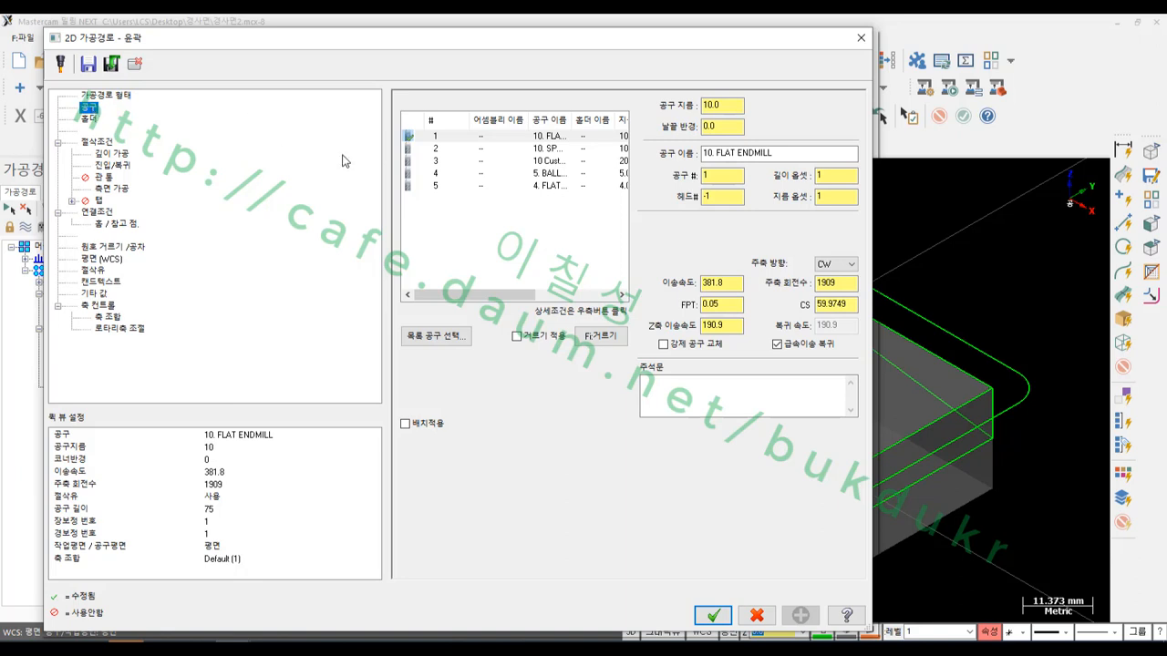
click(553, 175)
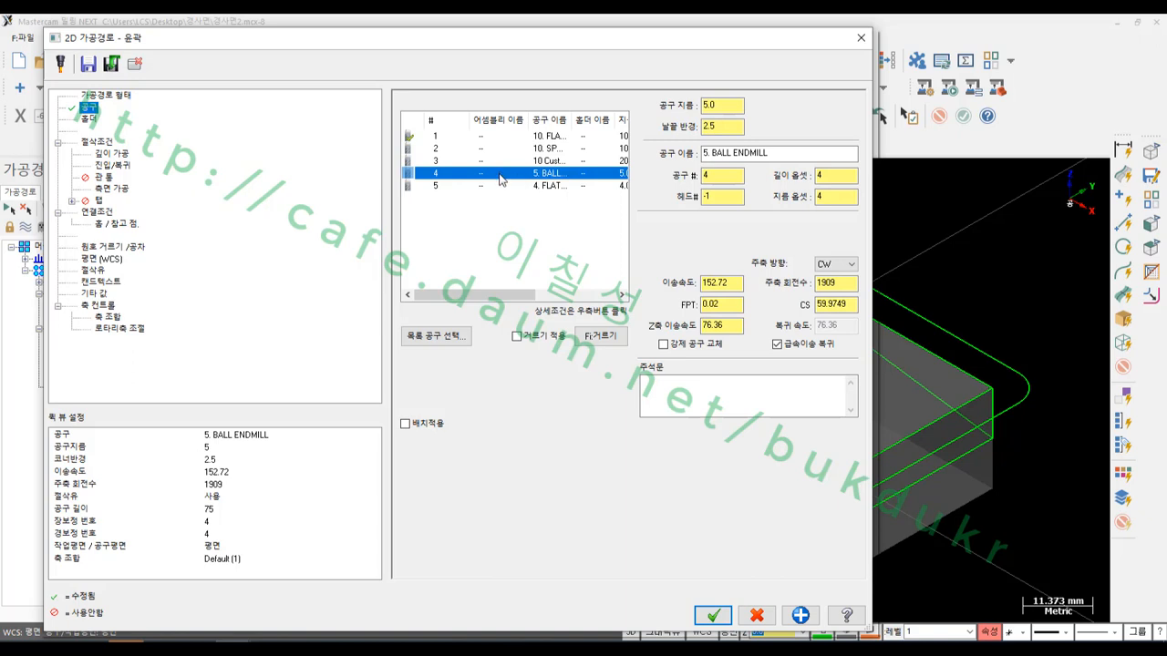
click(104, 143)
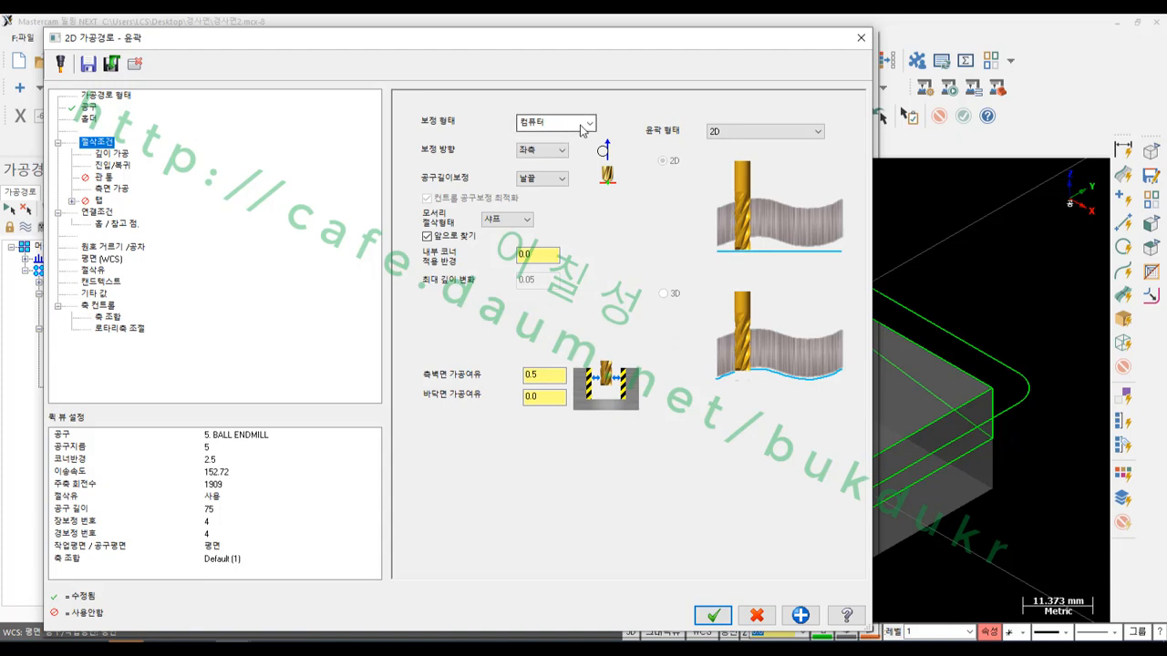
double_click(530, 375)
text(0)
Set the copied contour's maximum roughing depth step to 0.2 and turn off its multiple side passes.
click(128, 159)
double_click(570, 165)
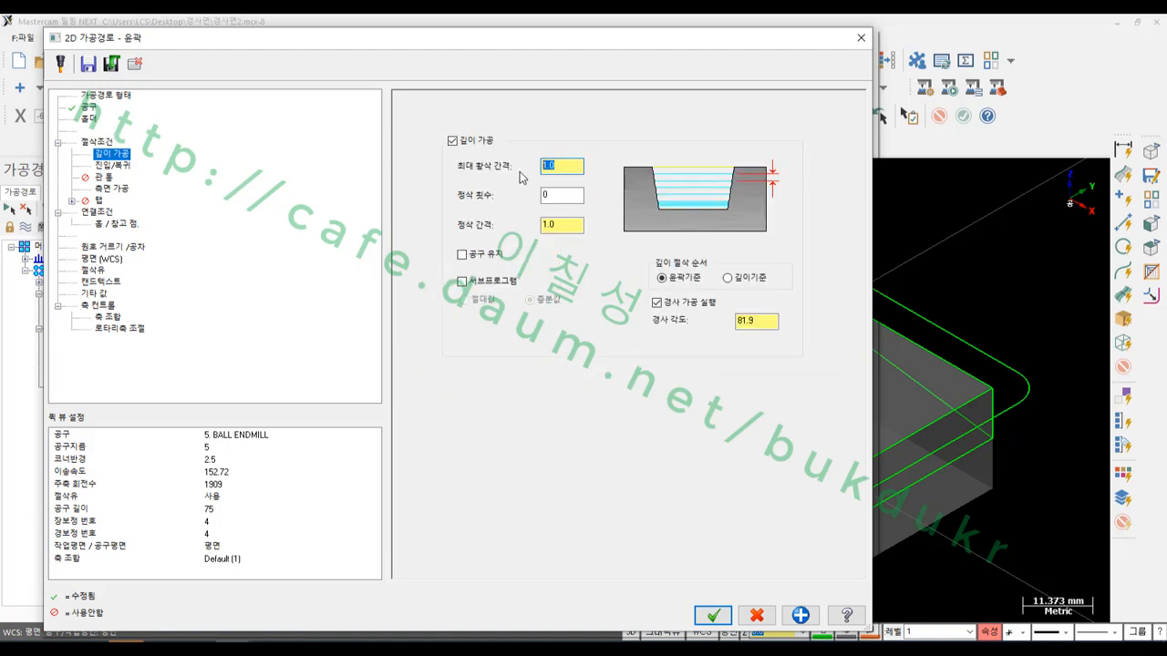
text(0.2)
double_click(568, 165)
click(112, 189)
click(425, 117)
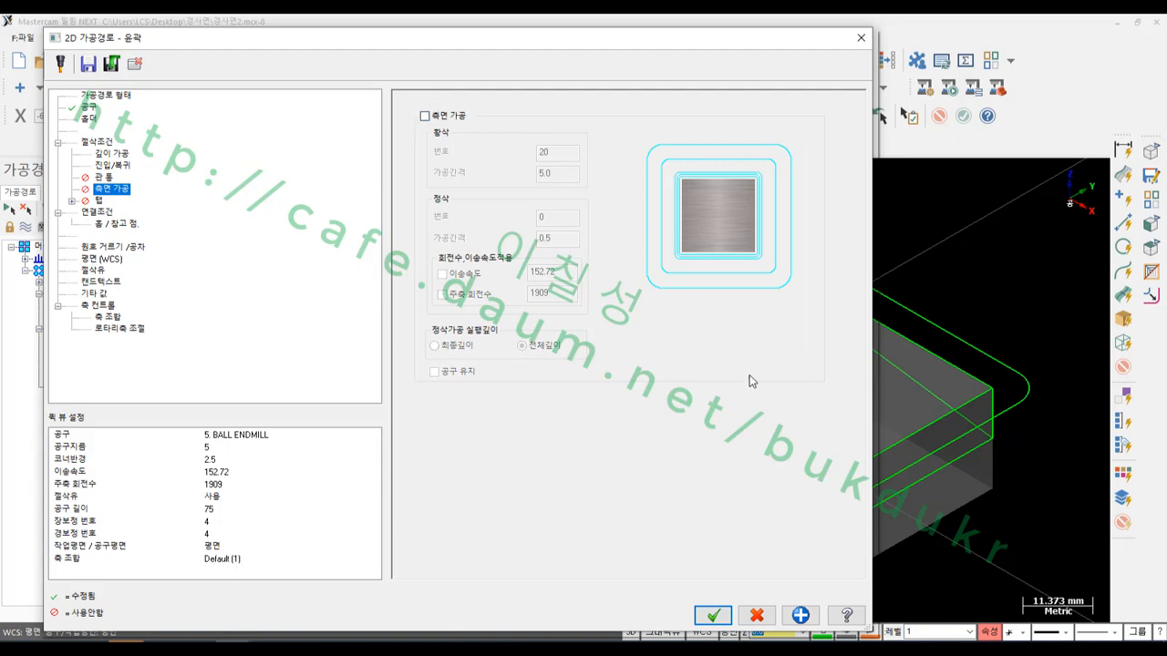
click(714, 616)
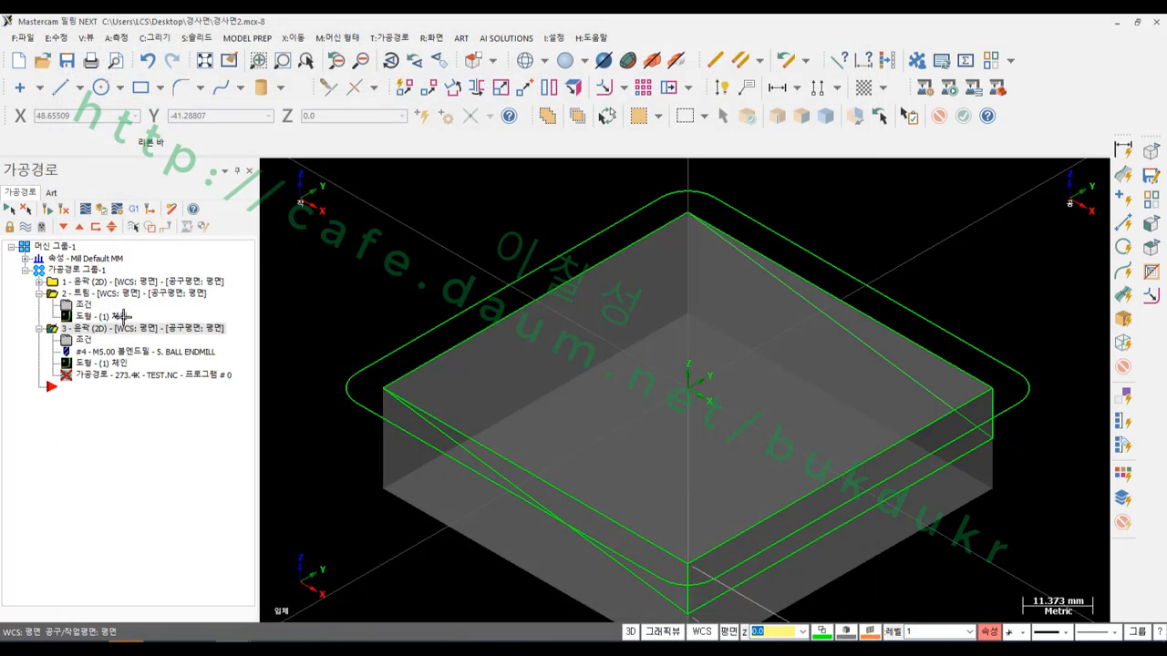
Regenerate the copied ball endmill contour operation and display its toolpath over the stock.
click(49, 210)
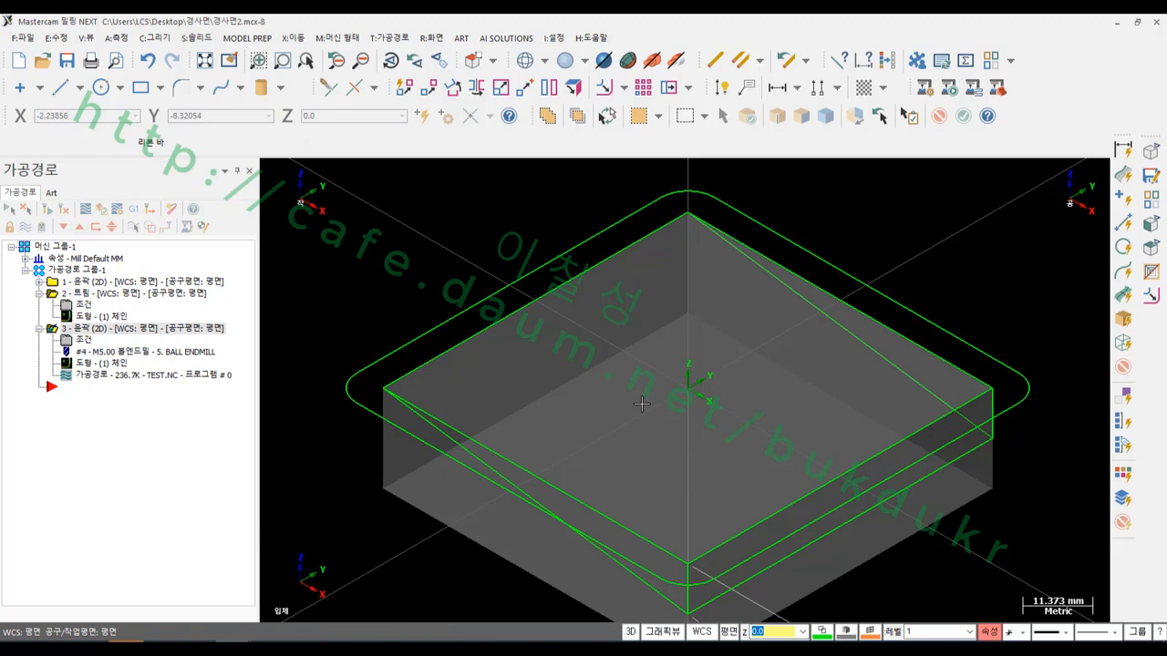
scroll(643, 404, down, 1)
scroll(643, 404, up, 1)
scroll(643, 404, down, 2)
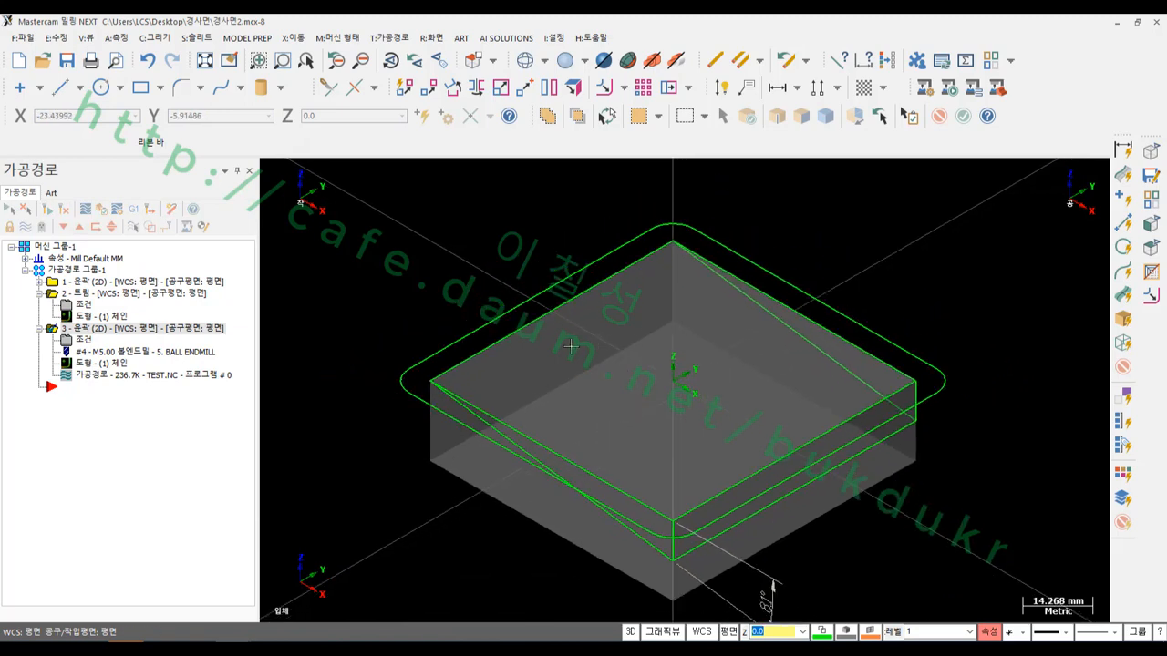
click(26, 226)
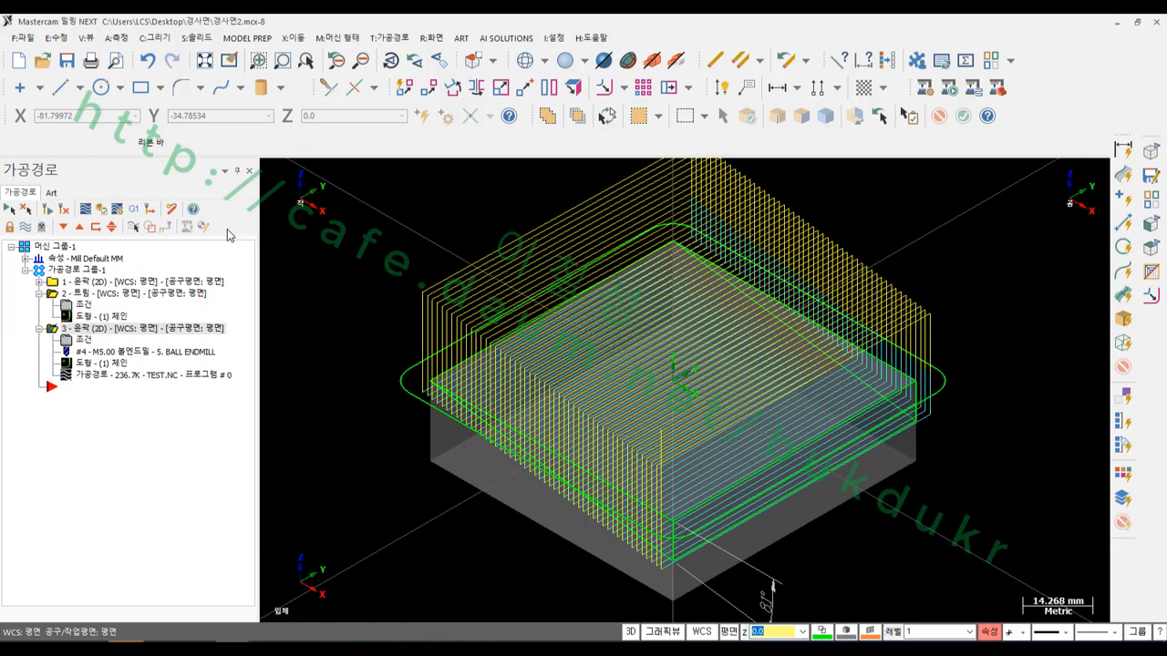
scroll(575, 412, up, 1)
scroll(846, 367, down, 1)
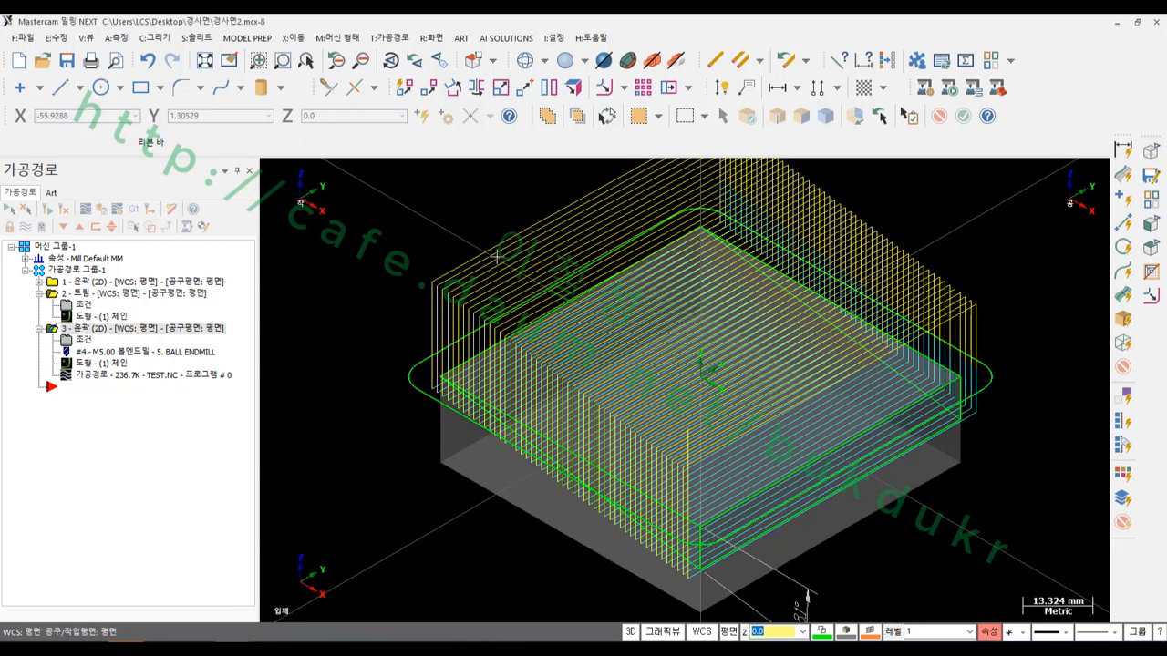
Save the file on the desktop as 경사면2.mcx-8.
click(67, 62)
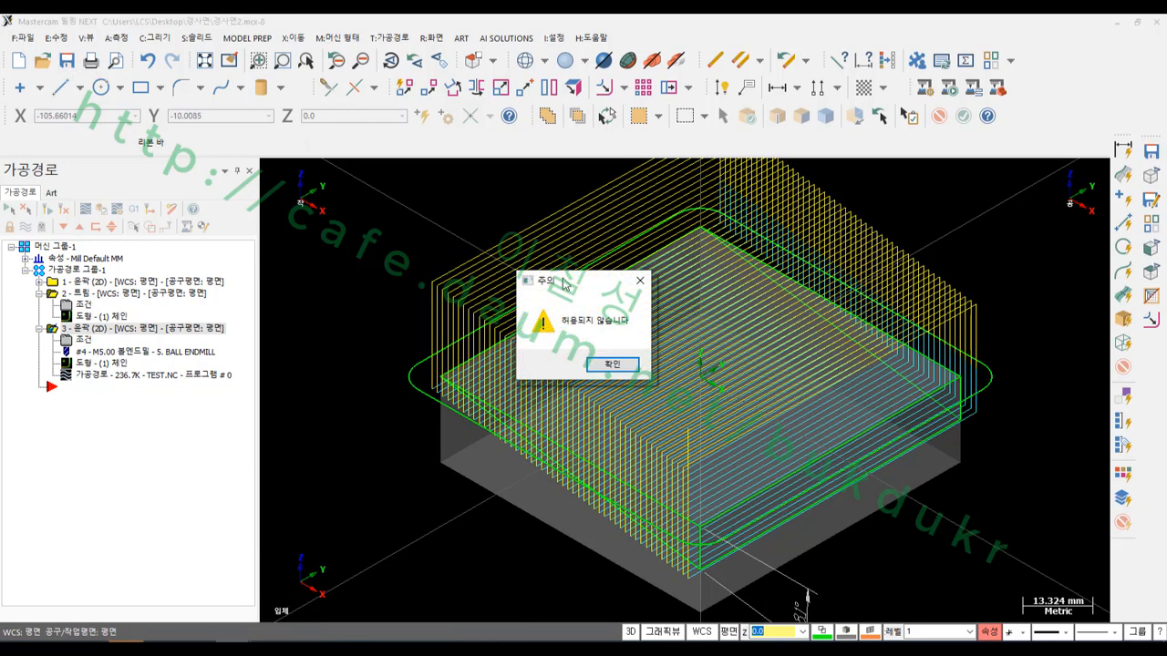
click(608, 367)
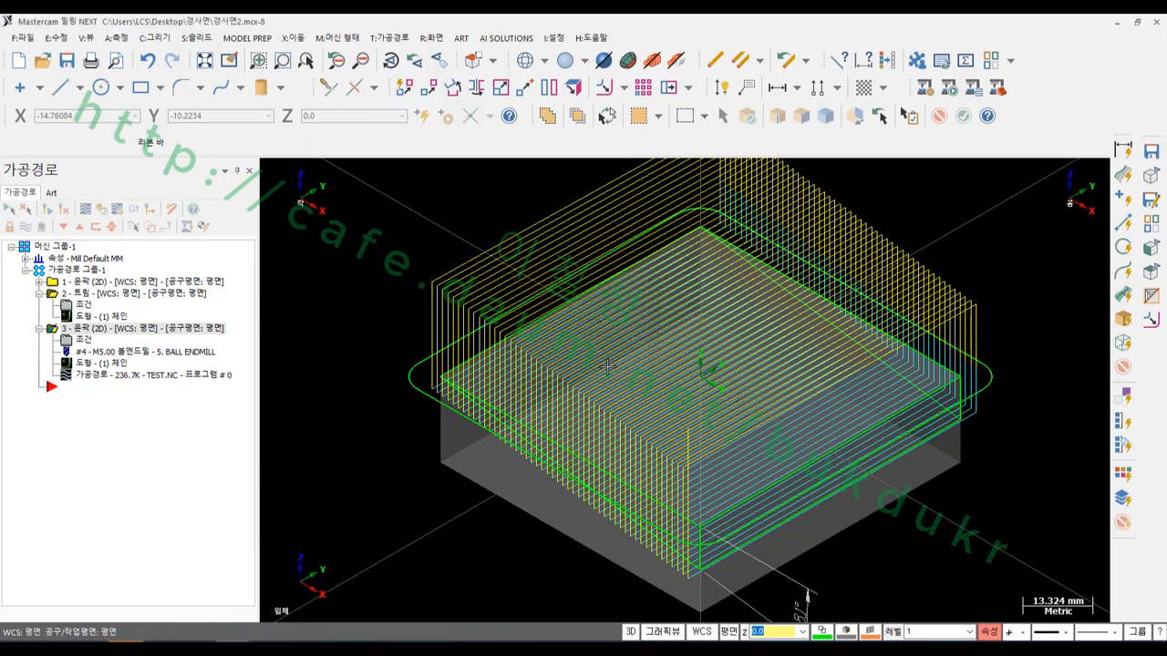
click(22, 37)
click(74, 149)
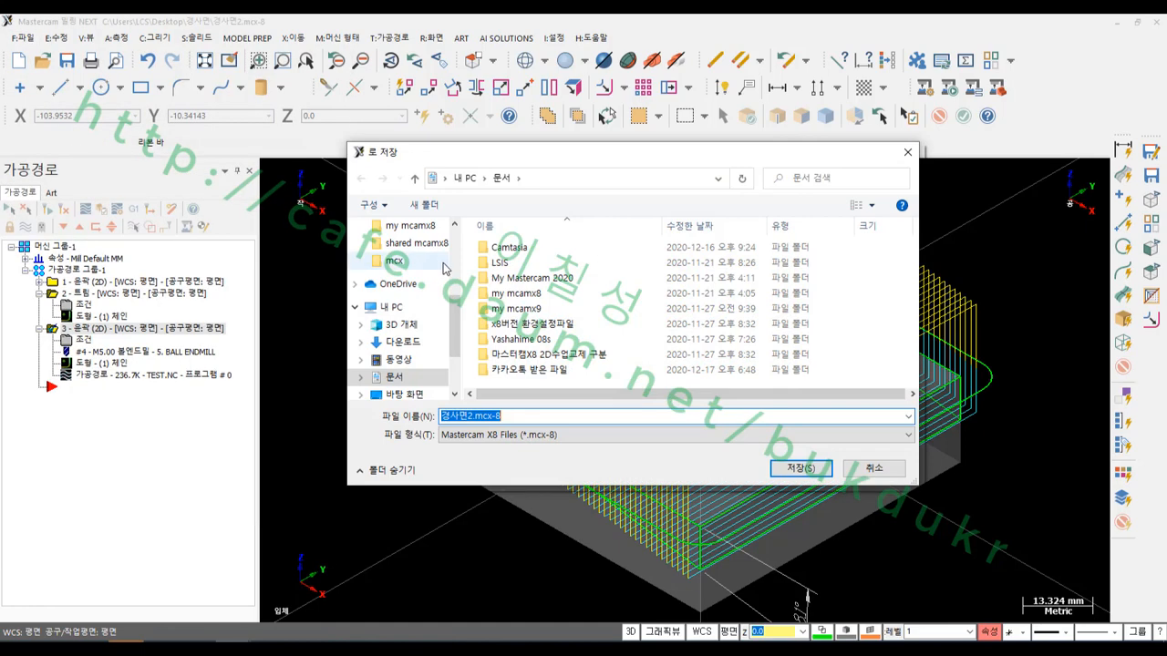
scroll(456, 262, up, 5)
click(404, 225)
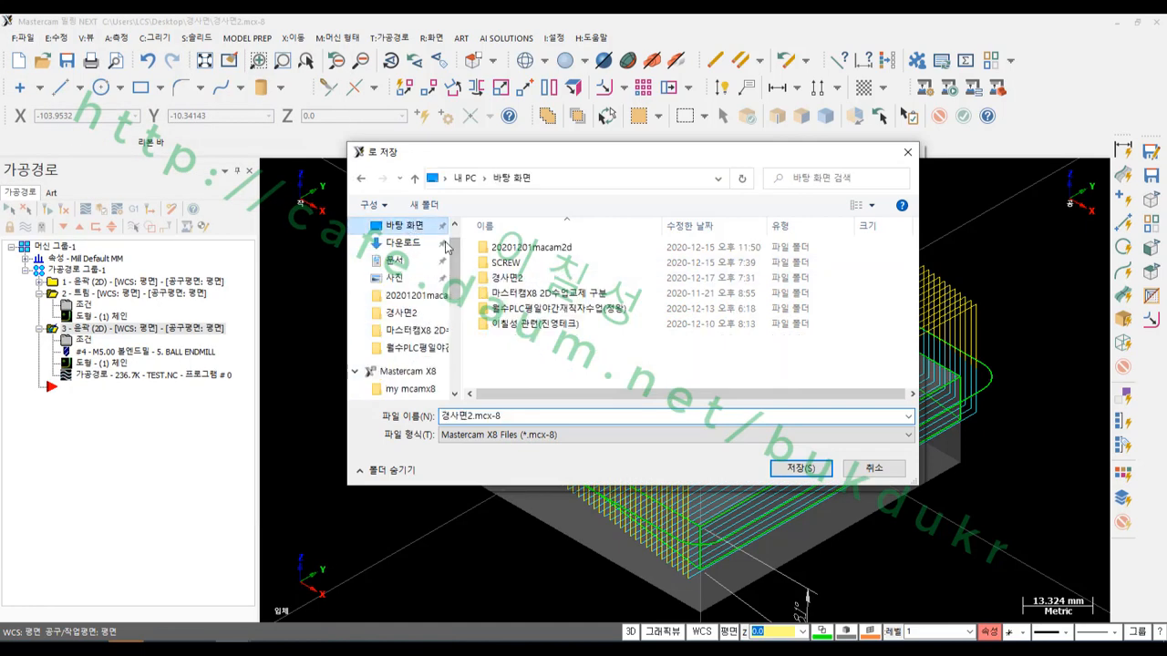
click(776, 468)
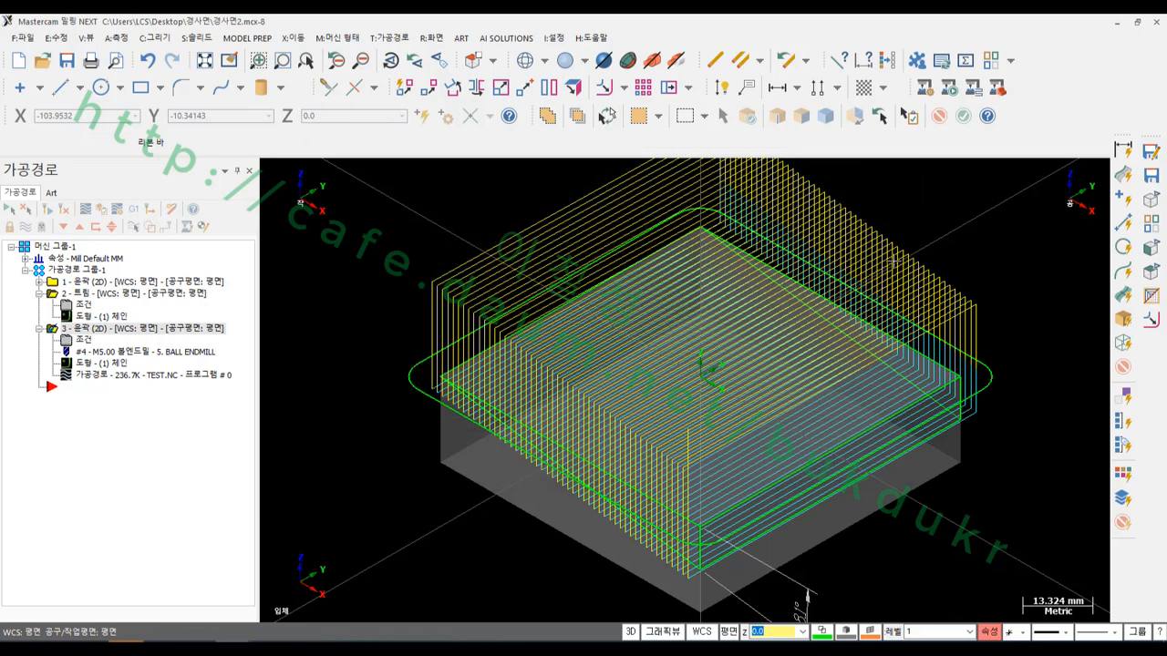
scroll(807, 545, up, 3)
scroll(784, 268, down, 3)
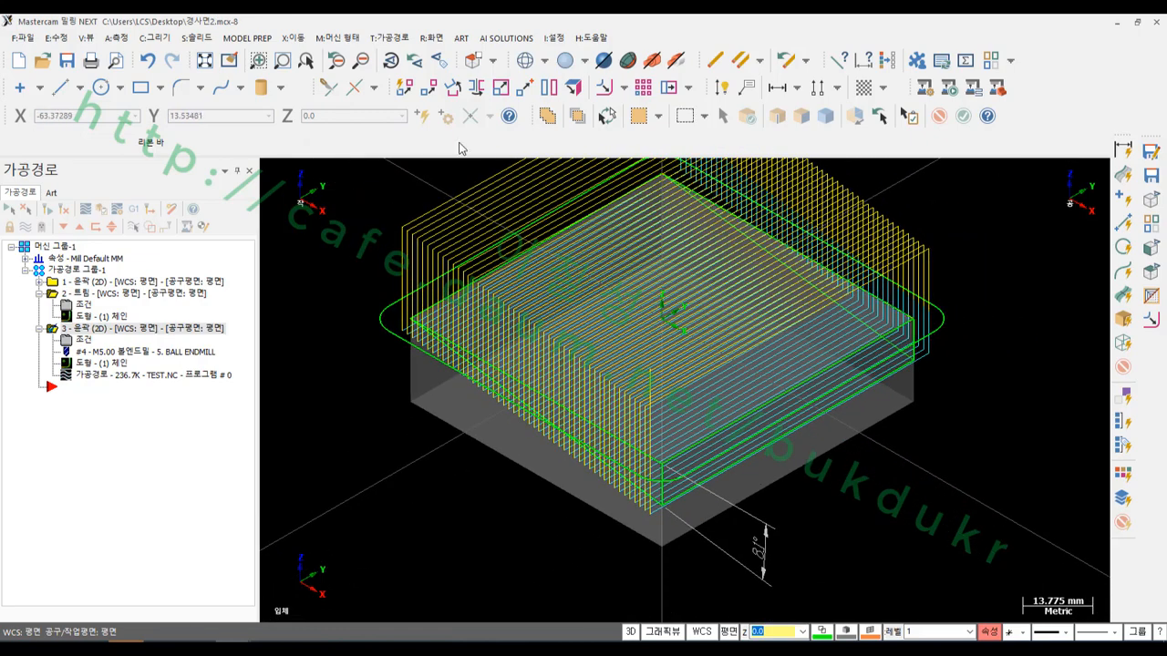
Backplot the ball endmill contour in the front view and examine how the tool meets the slope line at its upper end.
key(alt+2)
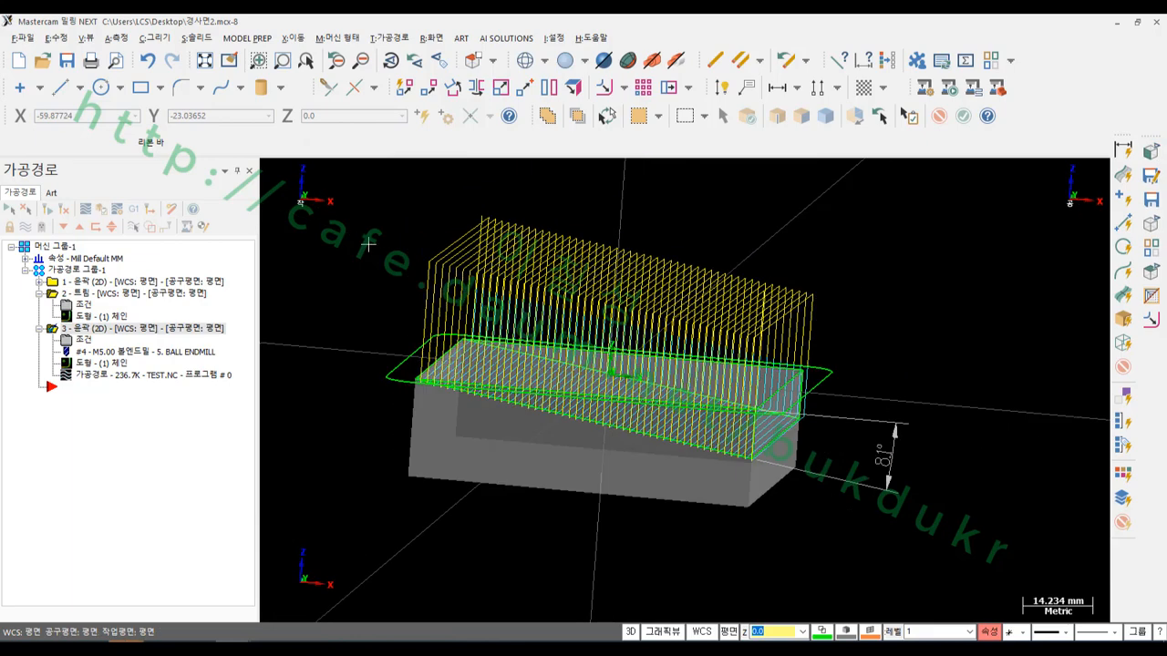
click(191, 374)
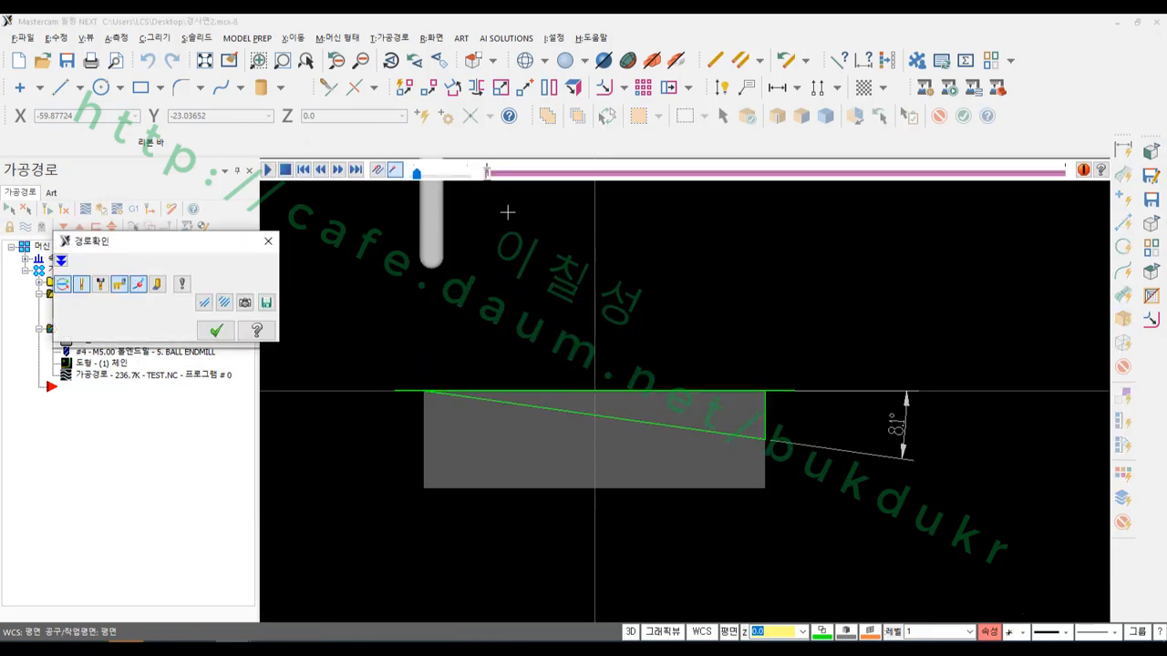
mouse_move(489, 178)
mouse_down()
mouse_move(503, 176)
mouse_move(493, 181)
mouse_up()
scroll(428, 392, up, 10)
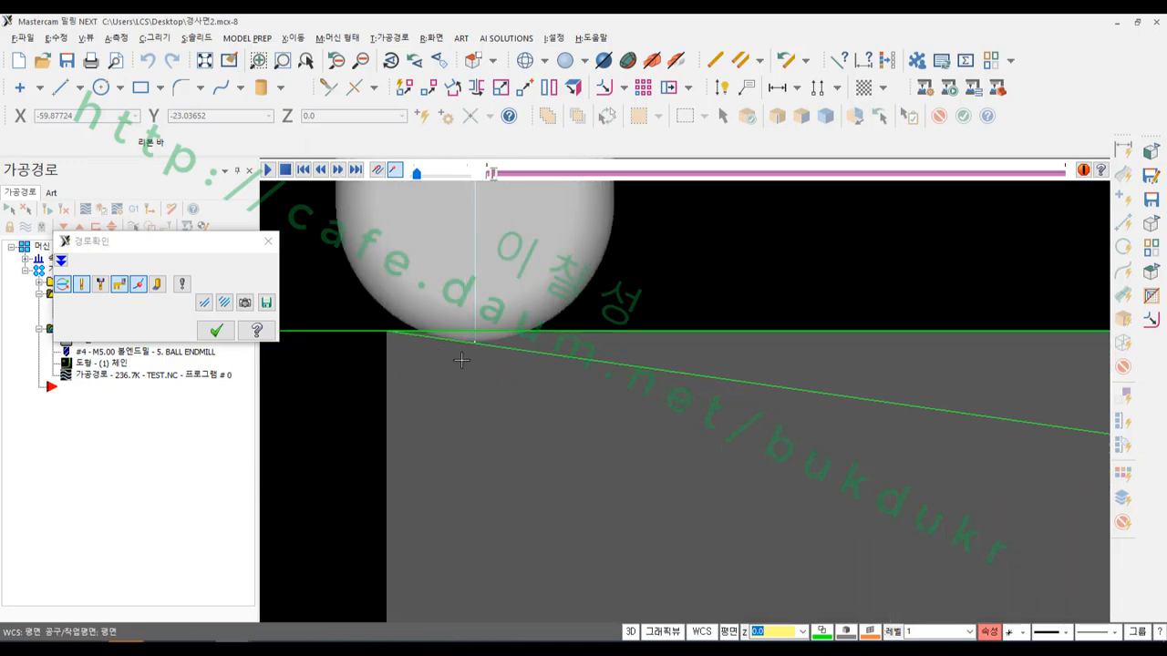
scroll(417, 346, up, 2)
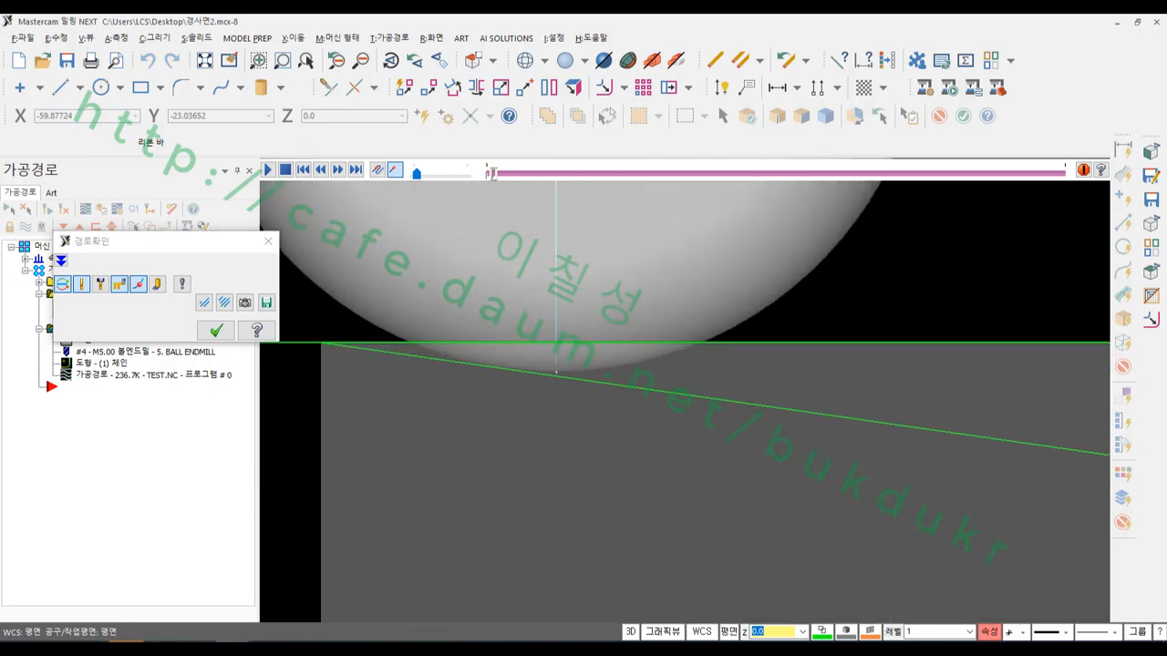
drag(636, 383, 722, 396)
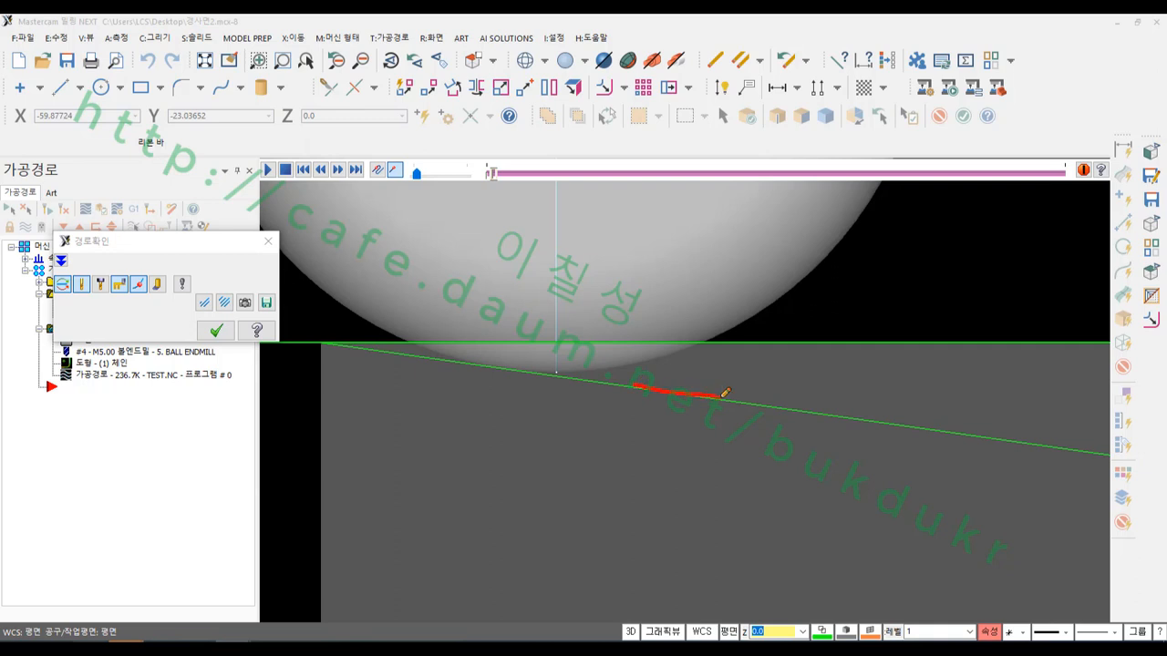
mouse_move(510, 365)
mouse_down()
mouse_move(639, 363)
mouse_move(715, 319)
mouse_up()
right_click(520, 267)
click(571, 428)
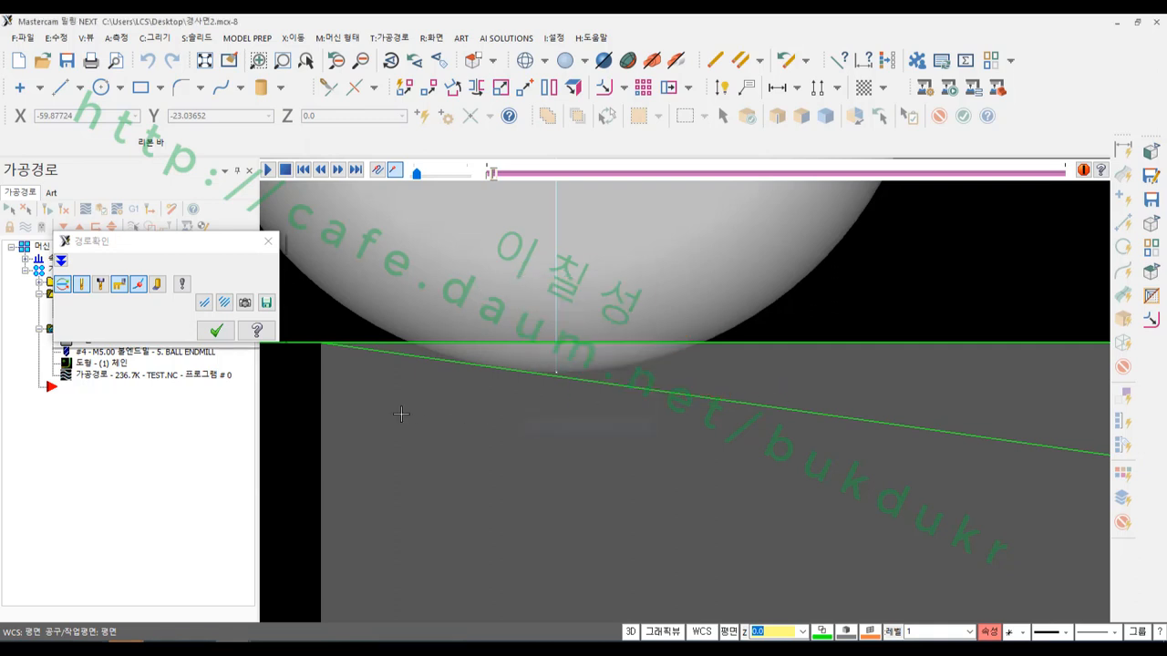
Step the backplot along the slope, examine the ball endmill at the slope's lower end, and close the backplot.
scroll(404, 409, down, 2)
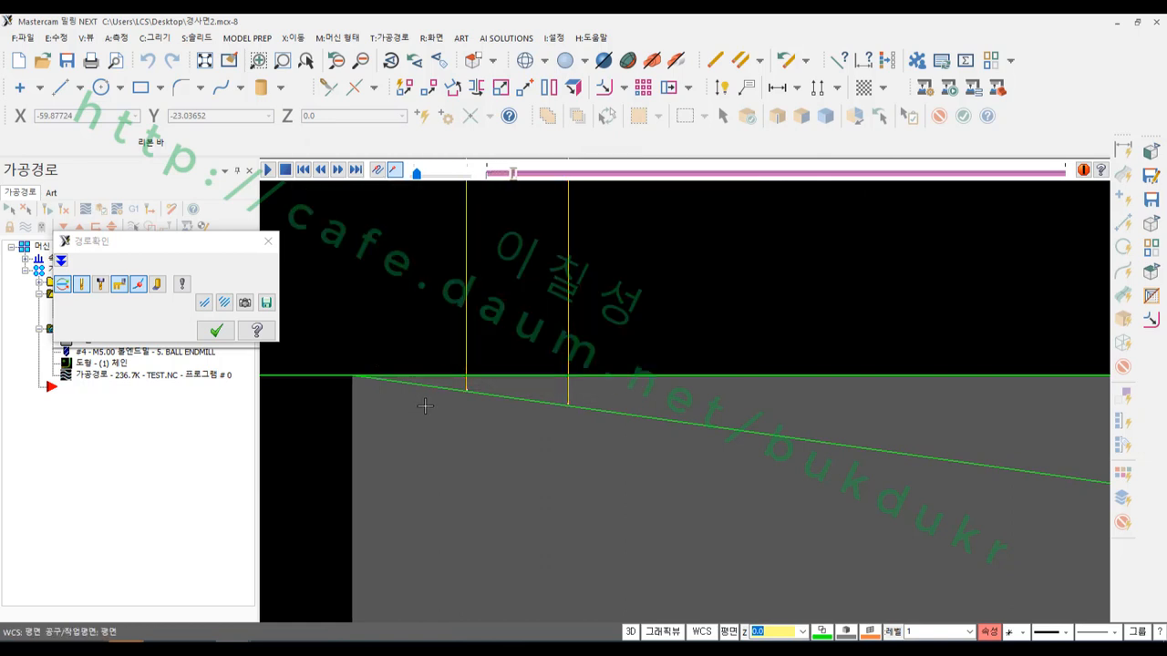
scroll(451, 335, down, 4)
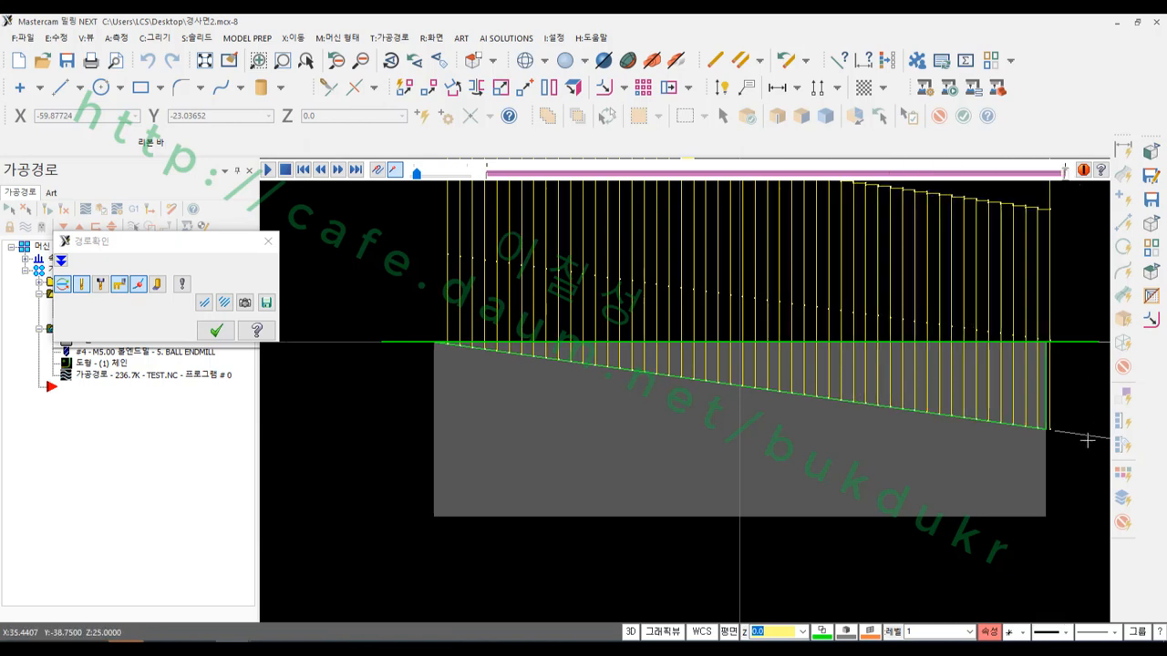
click(1052, 423)
scroll(602, 340, down, 3)
scroll(943, 408, up, 5)
scroll(942, 407, up, 4)
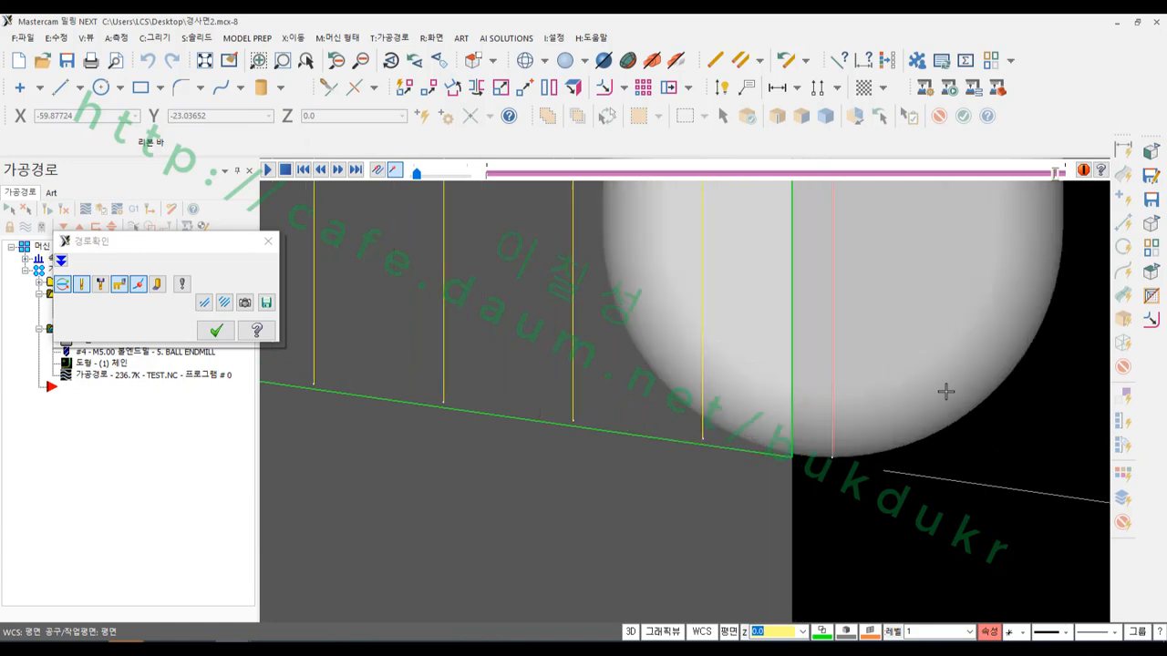
scroll(946, 391, down, 5)
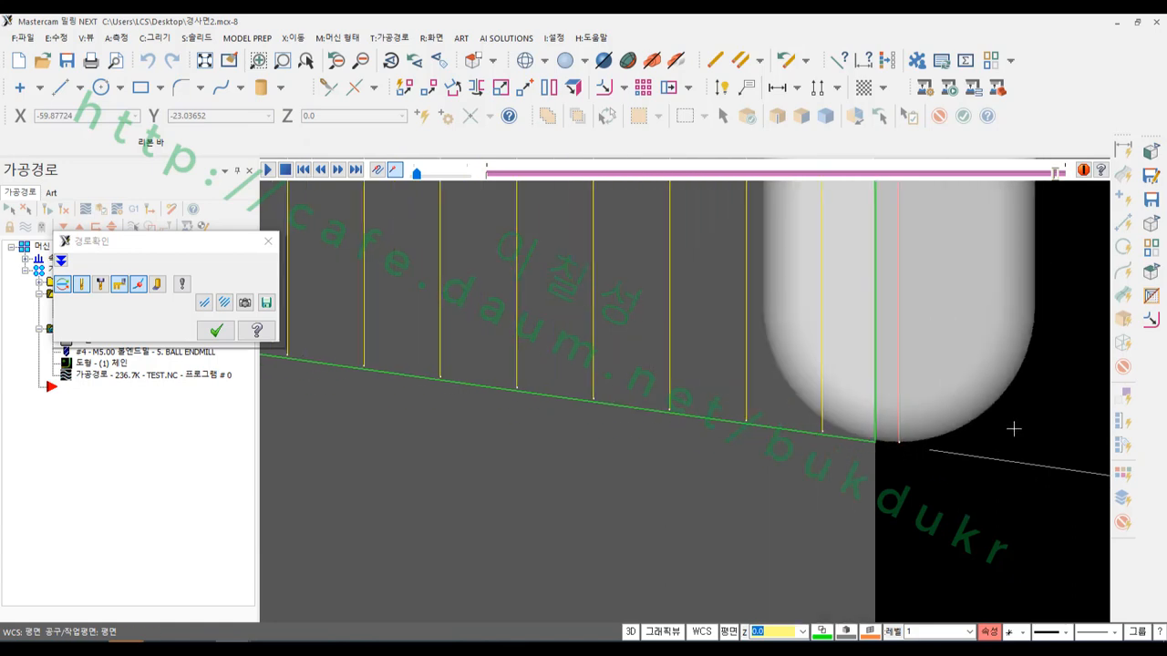
click(215, 330)
Run a Verify simulation of all operations in the toolpath group and show the machined stock as fully opaque.
click(80, 278)
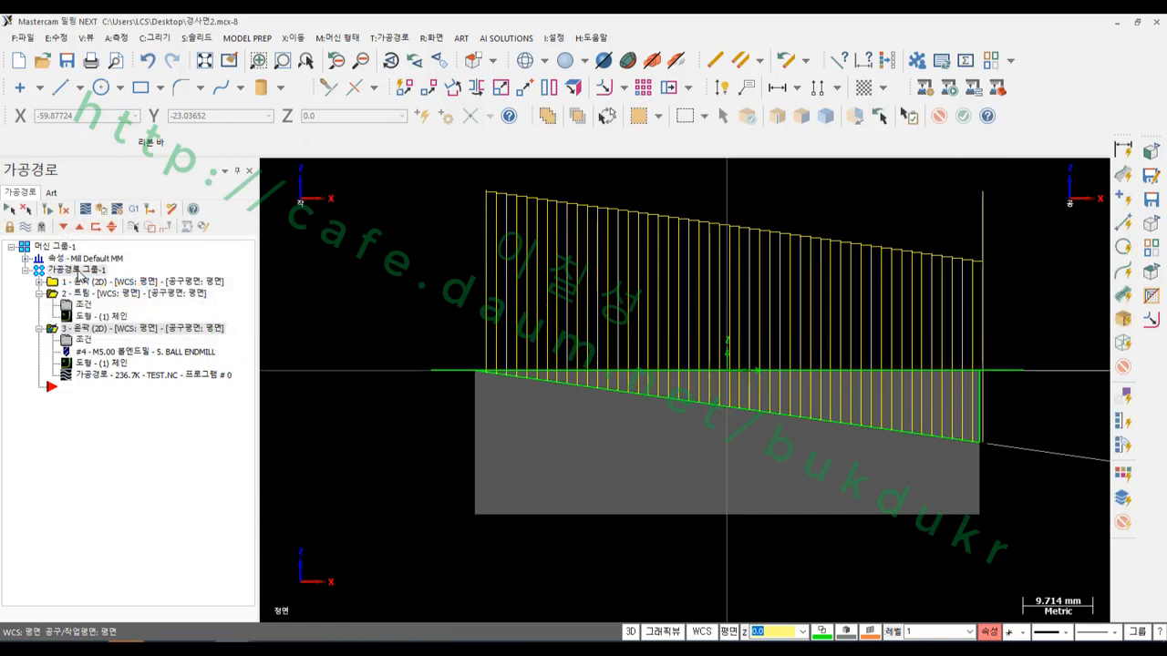
click(102, 209)
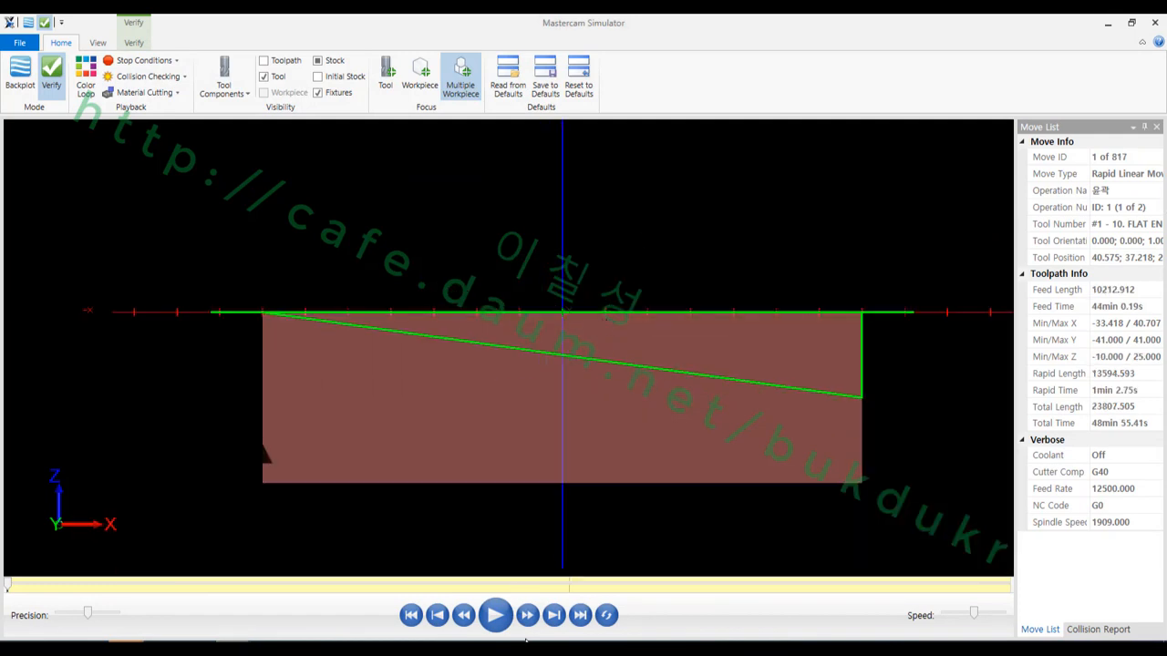
click(496, 617)
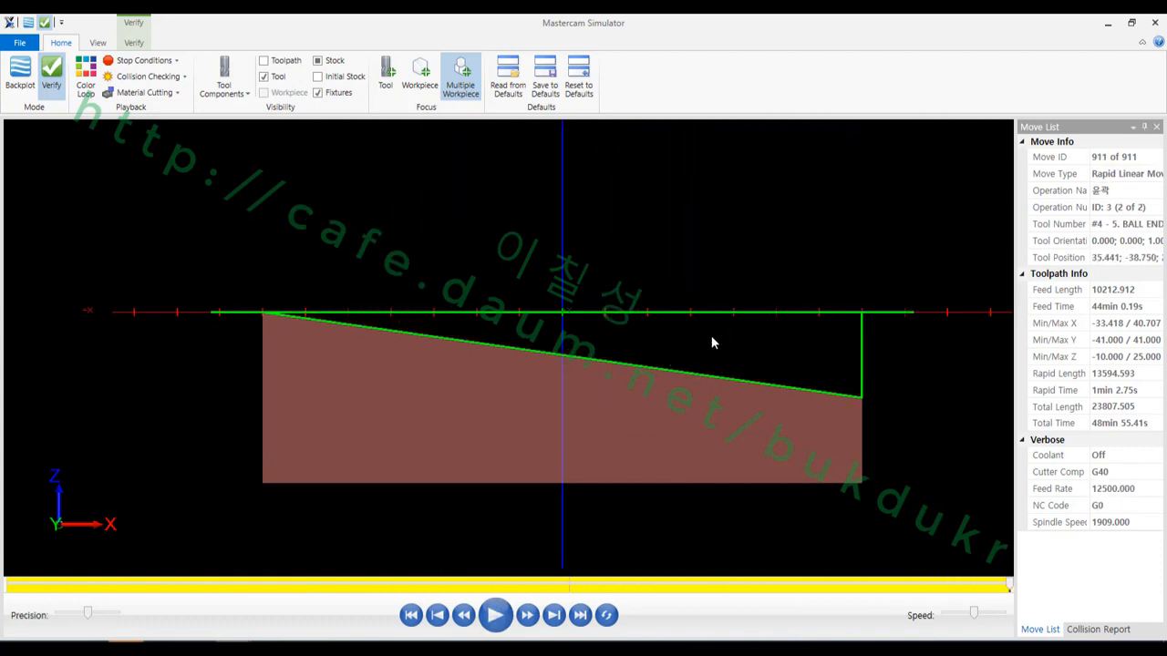
key(alt+7)
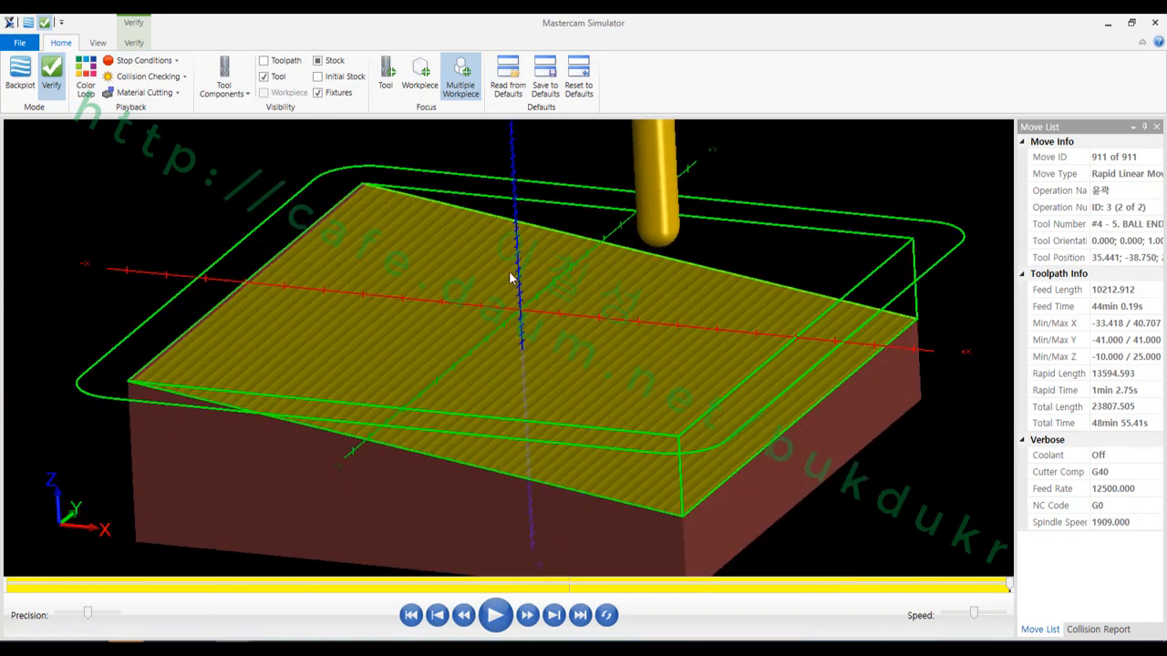
click(331, 63)
click(330, 61)
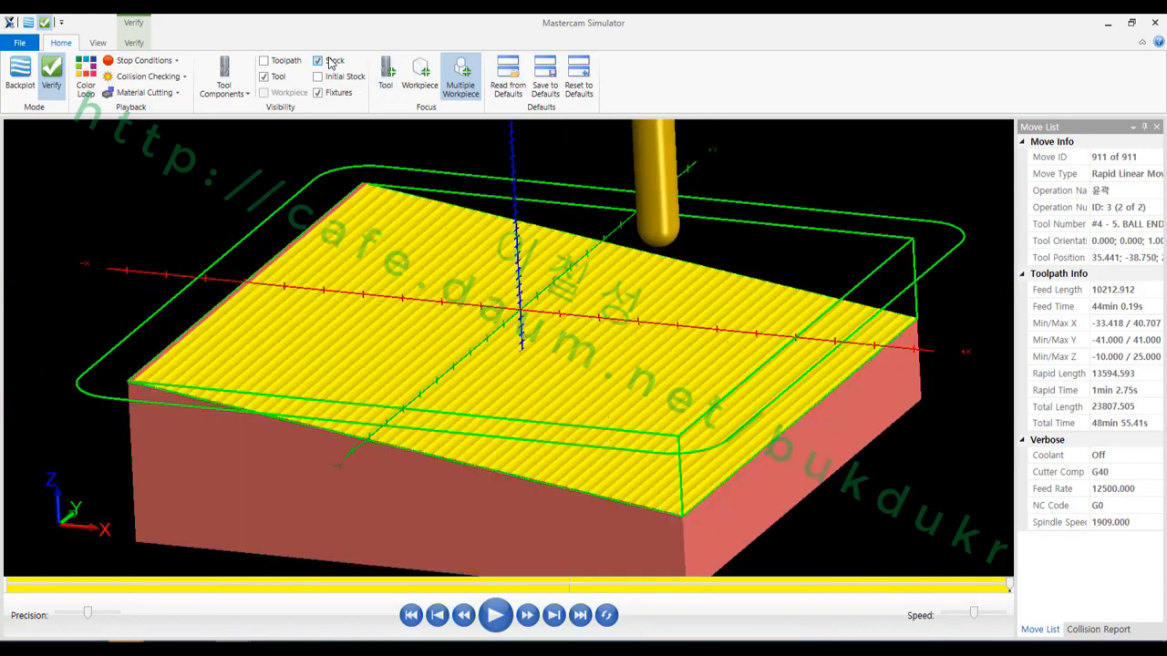
Examine the scallops left by the ball endmill along the front edge of the sloped face against the slope line.
middle_drag(442, 411, 444, 420)
scroll(632, 555, up, 6)
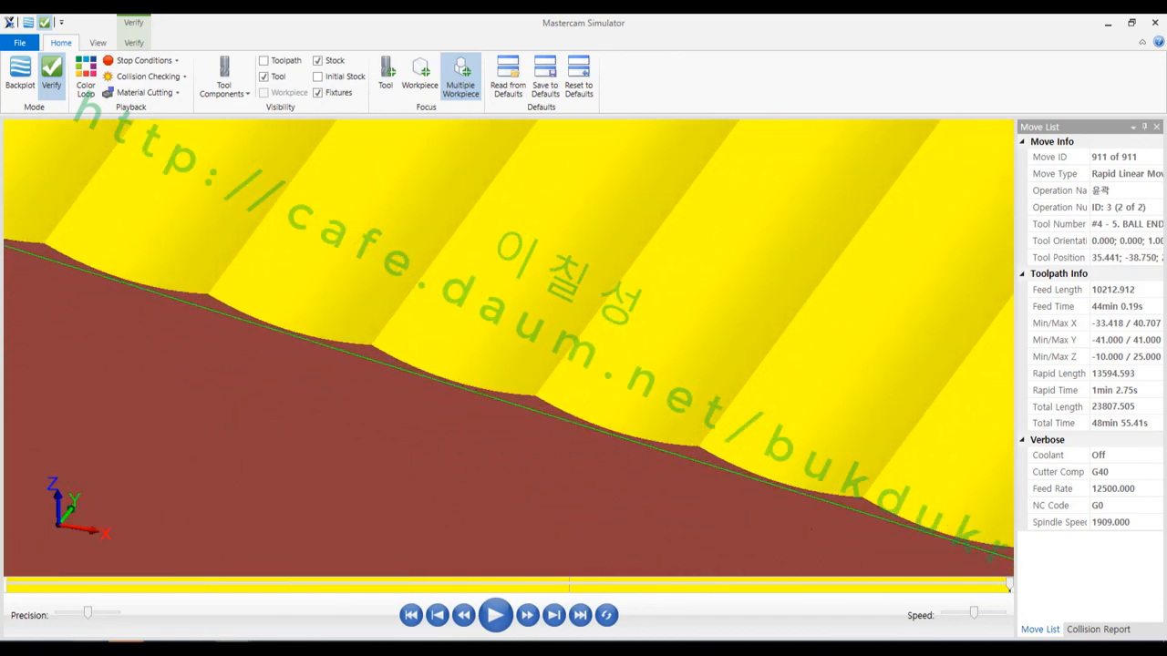
mouse_move(321, 341)
mouse_down()
mouse_move(374, 340)
mouse_move(428, 370)
mouse_move(538, 387)
mouse_move(635, 431)
mouse_move(706, 441)
mouse_up()
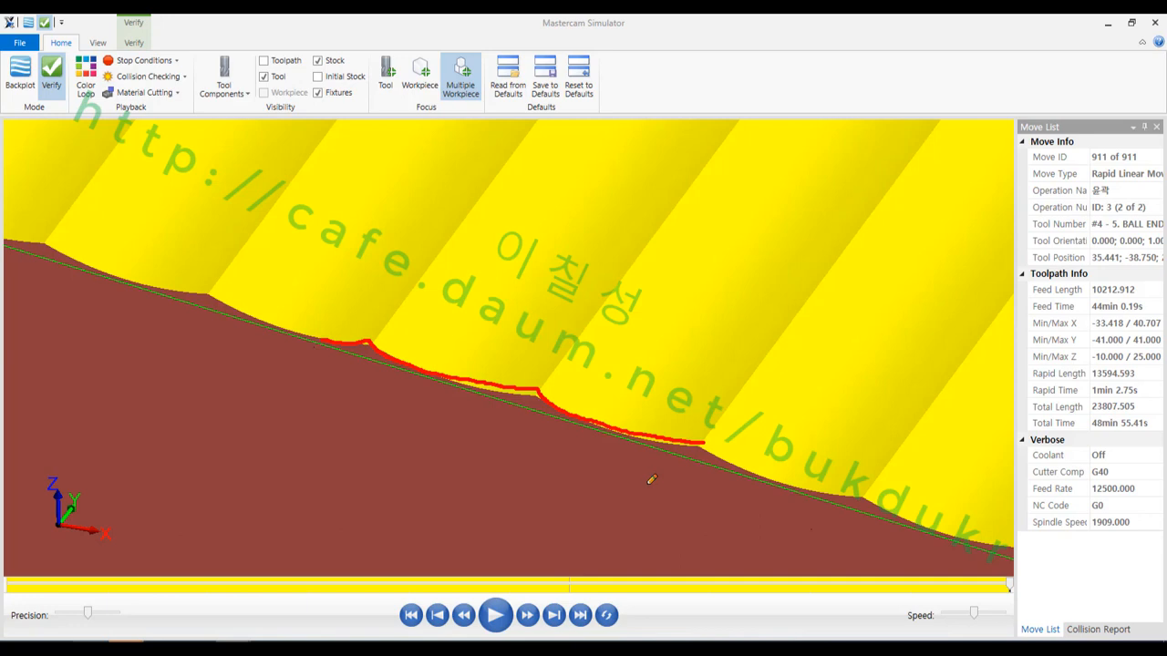
drag(720, 458, 850, 491)
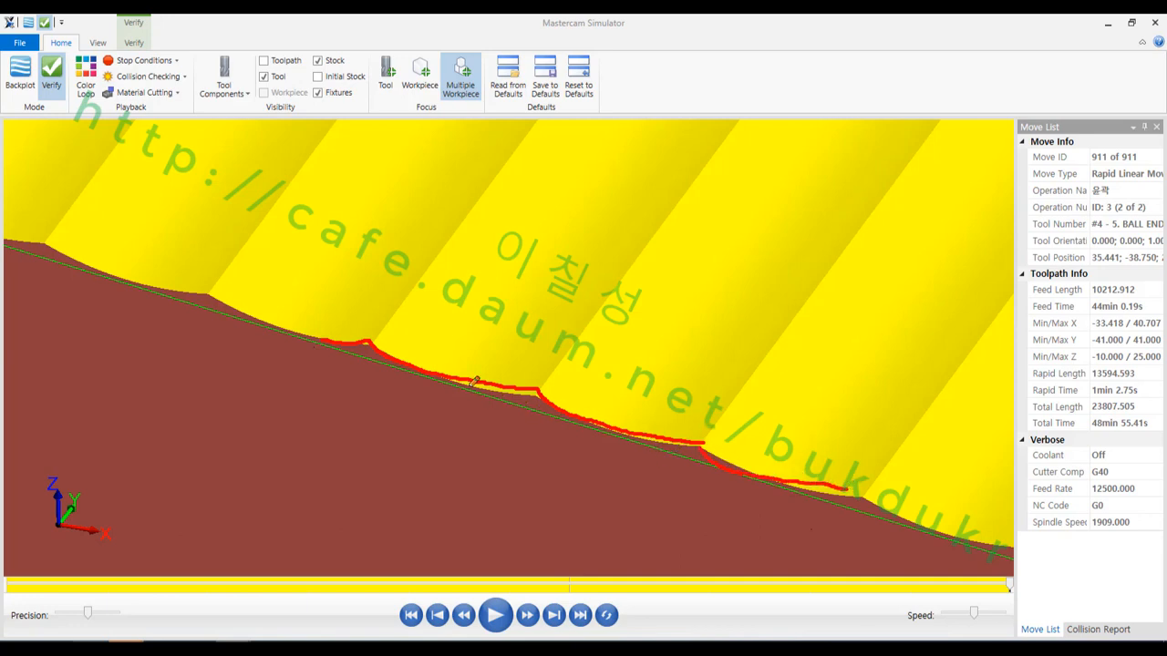
mouse_move(474, 381)
mouse_down()
mouse_move(551, 389)
mouse_move(712, 444)
mouse_up()
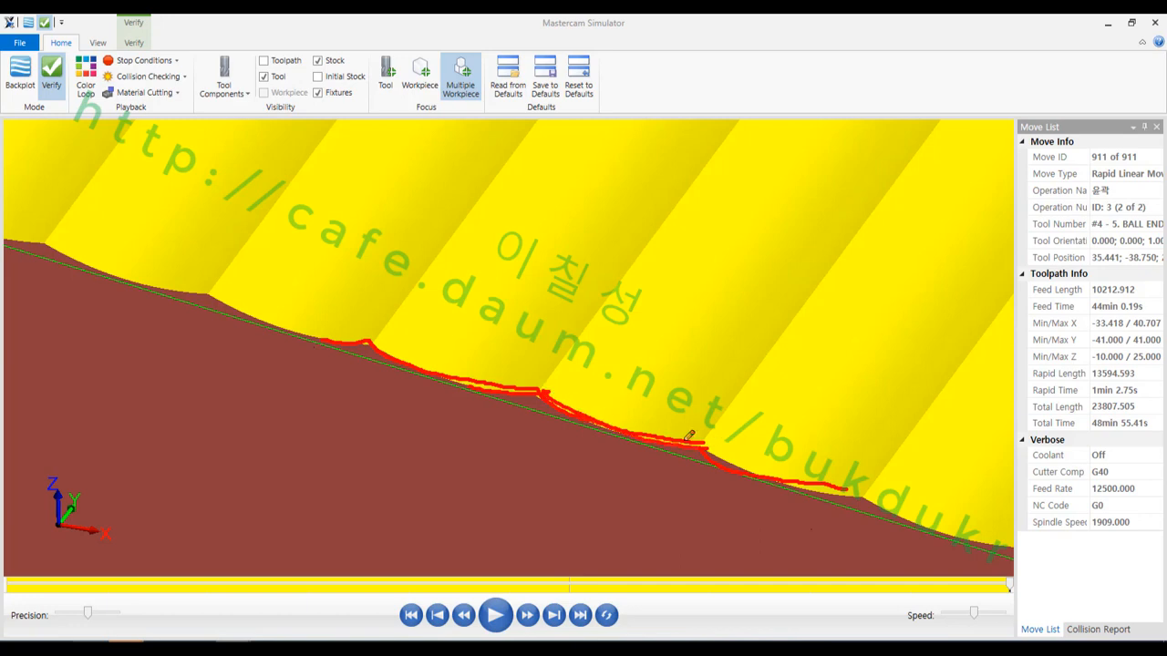
drag(504, 430, 586, 414)
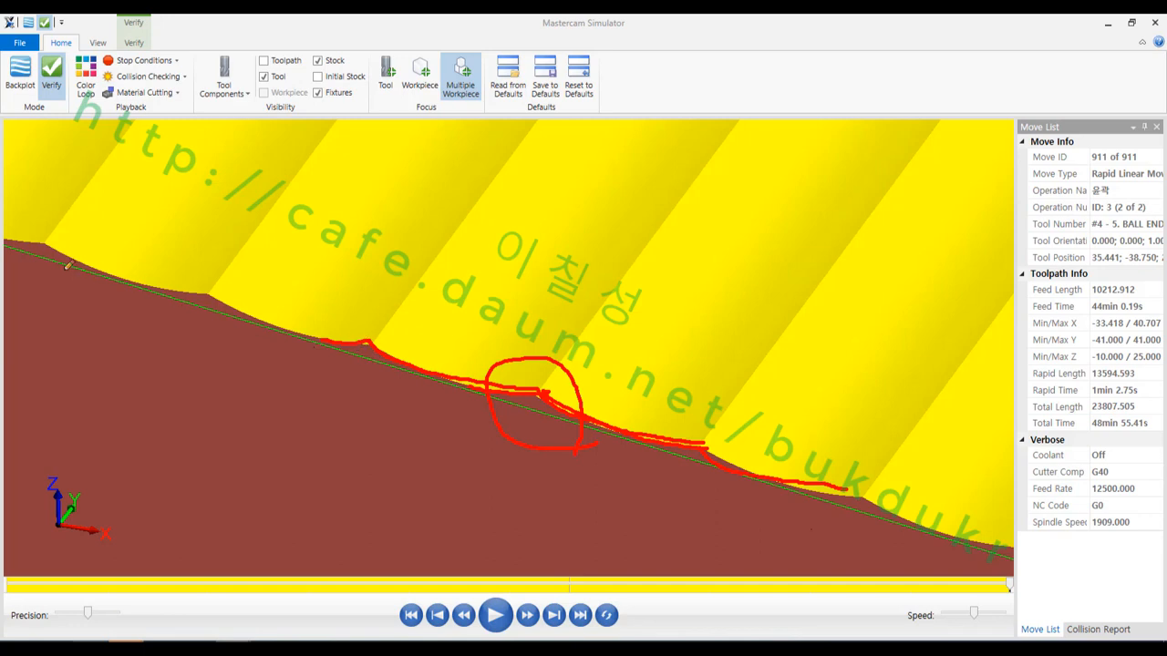
mouse_move(148, 264)
mouse_down()
mouse_move(227, 302)
mouse_move(303, 286)
mouse_move(375, 345)
mouse_move(463, 308)
mouse_move(547, 399)
mouse_move(673, 351)
mouse_up()
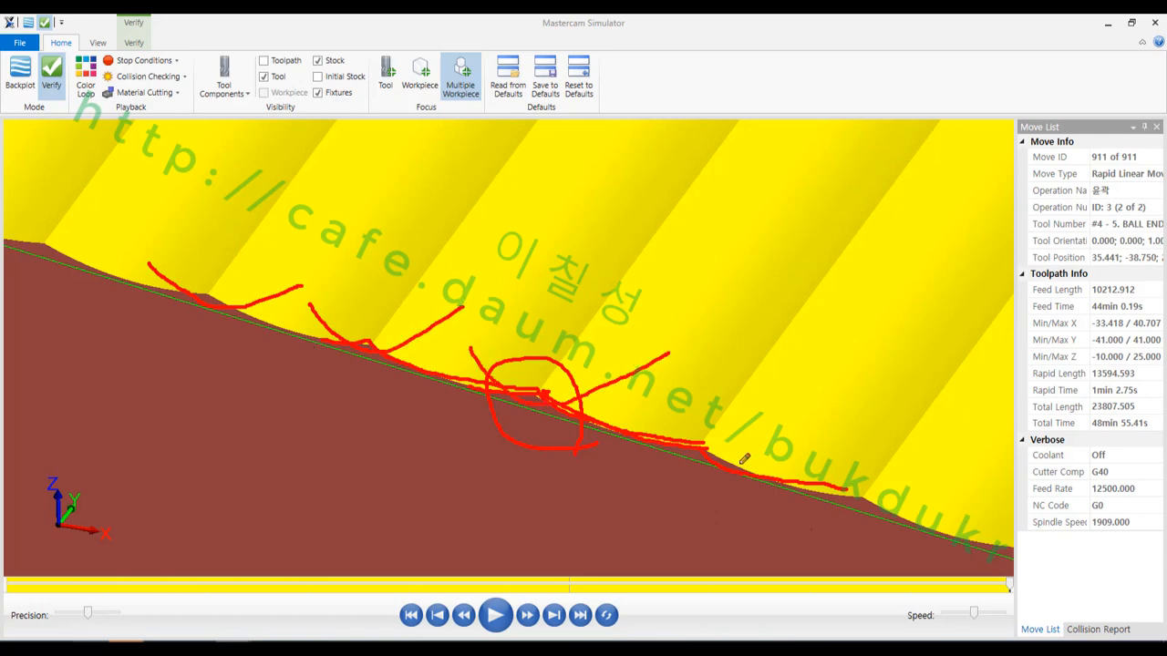
mouse_move(615, 379)
mouse_down()
mouse_move(692, 452)
mouse_move(830, 388)
mouse_up()
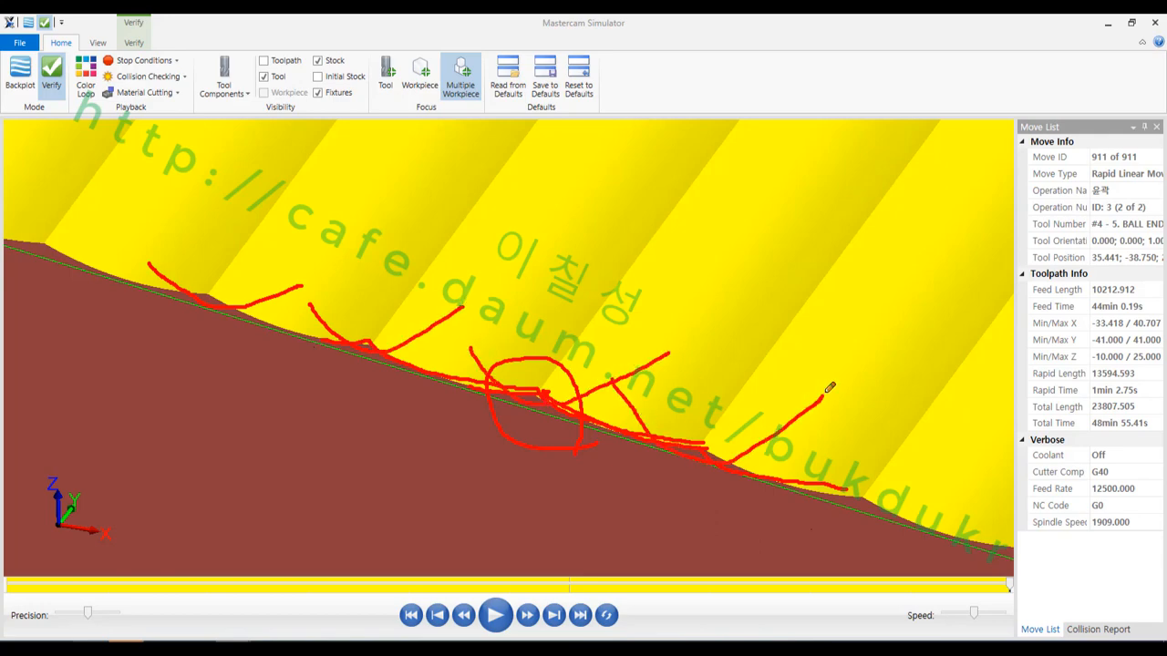
right_click(614, 267)
click(672, 425)
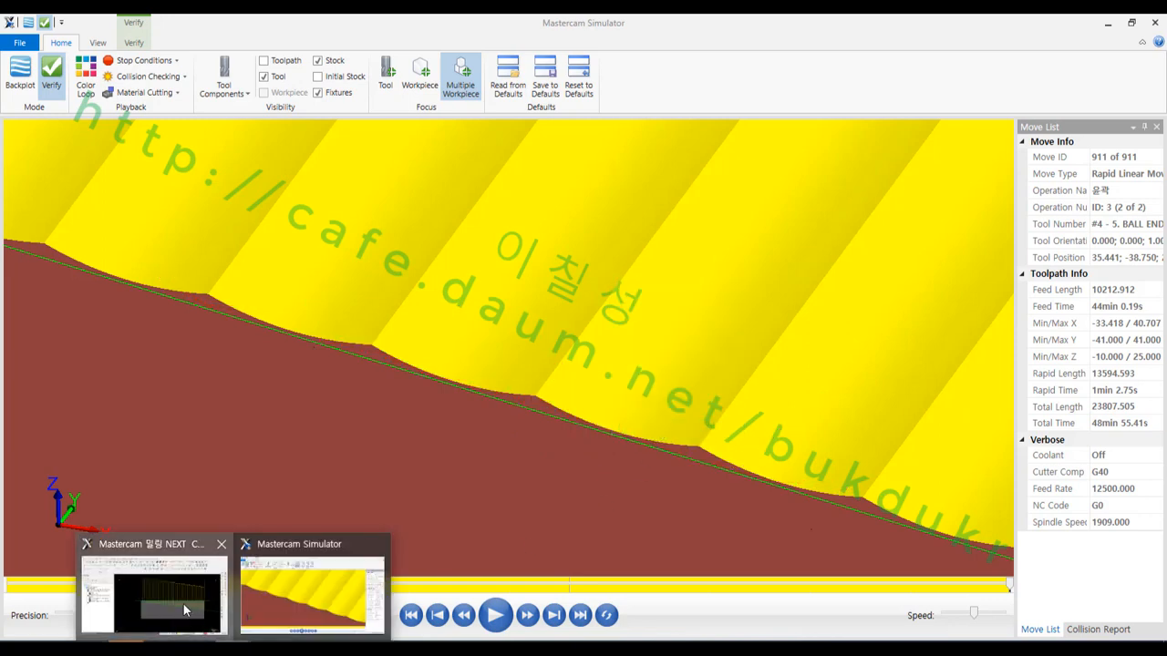
Set the ball endmill contour's maximum roughing depth step to 0.1 and regenerate its toolpath.
click(184, 604)
click(80, 342)
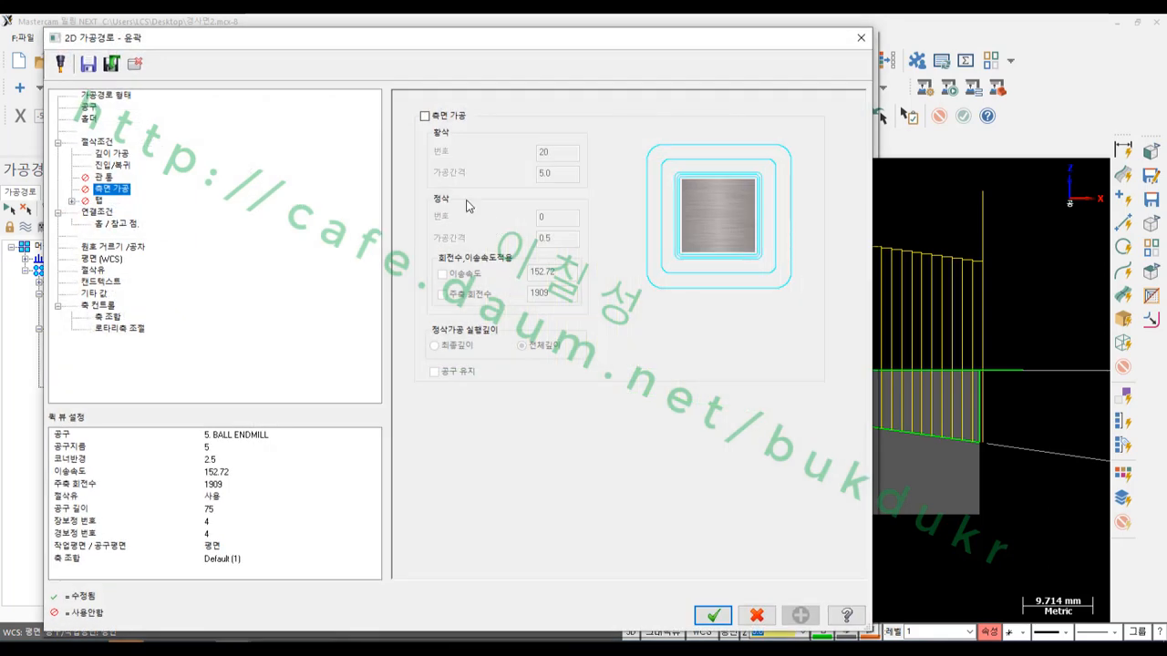
click(133, 156)
click(565, 167)
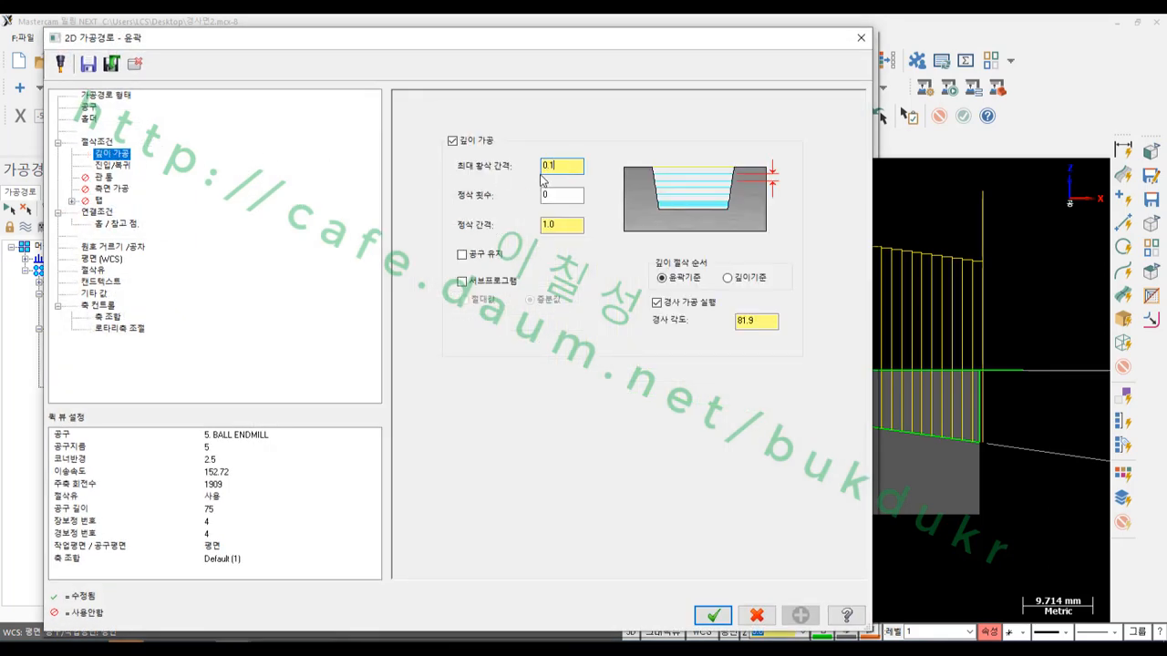
click(711, 617)
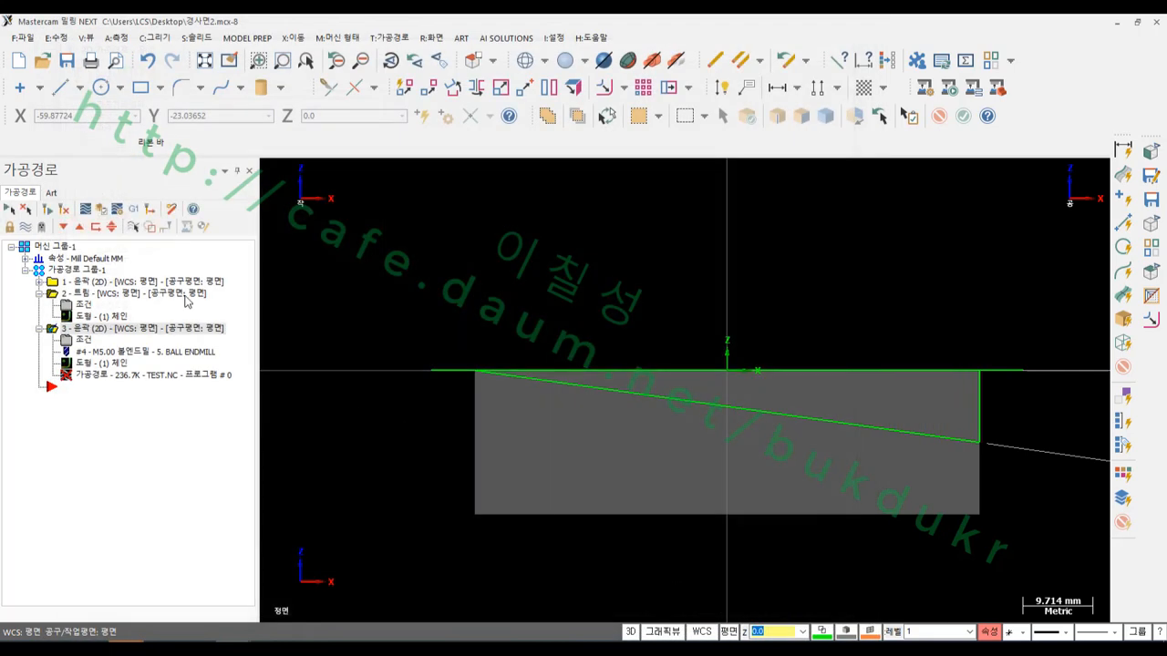
click(48, 209)
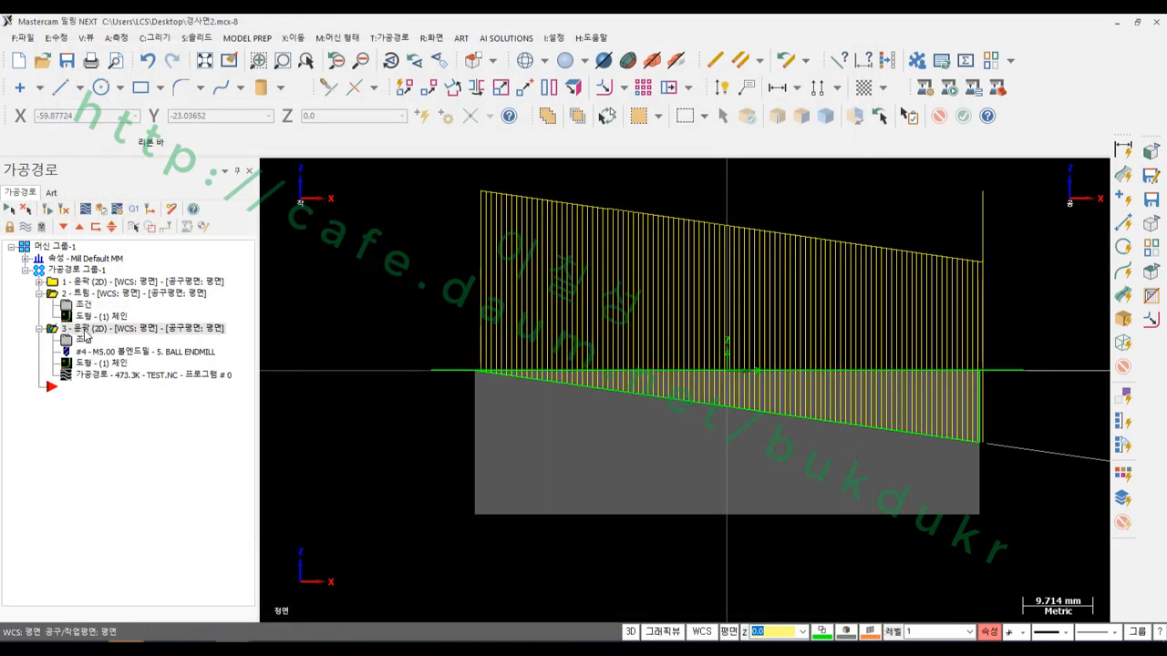
Simulate all operations in the toolpath group again and inspect the surface finish of the sloped face.
click(78, 271)
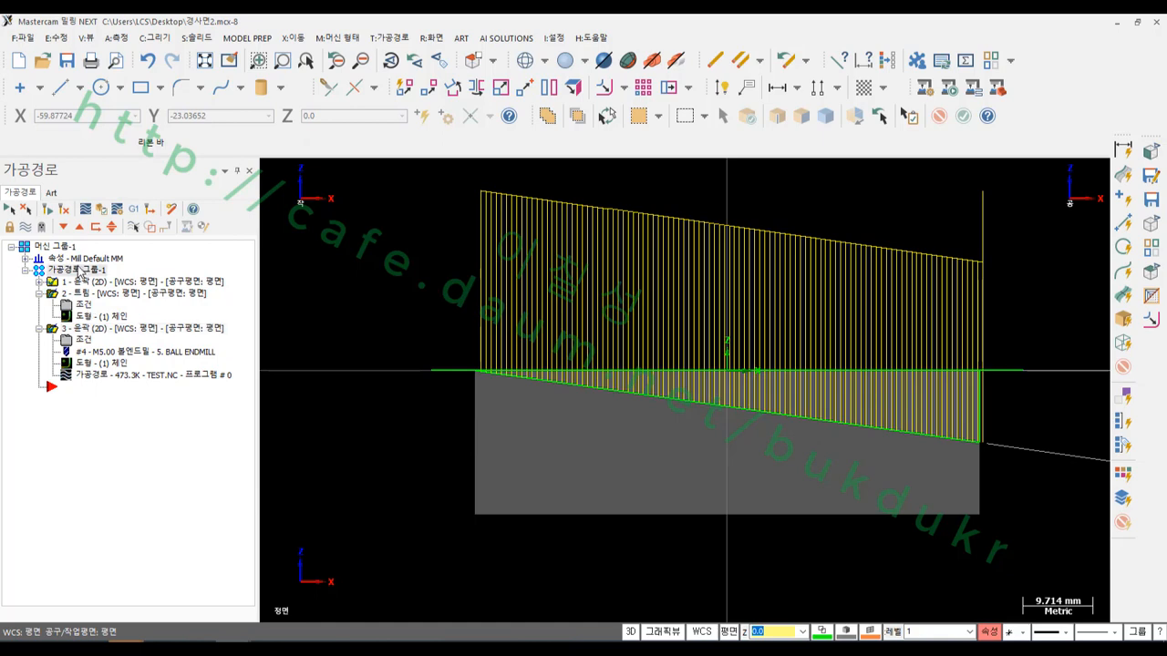
click(99, 209)
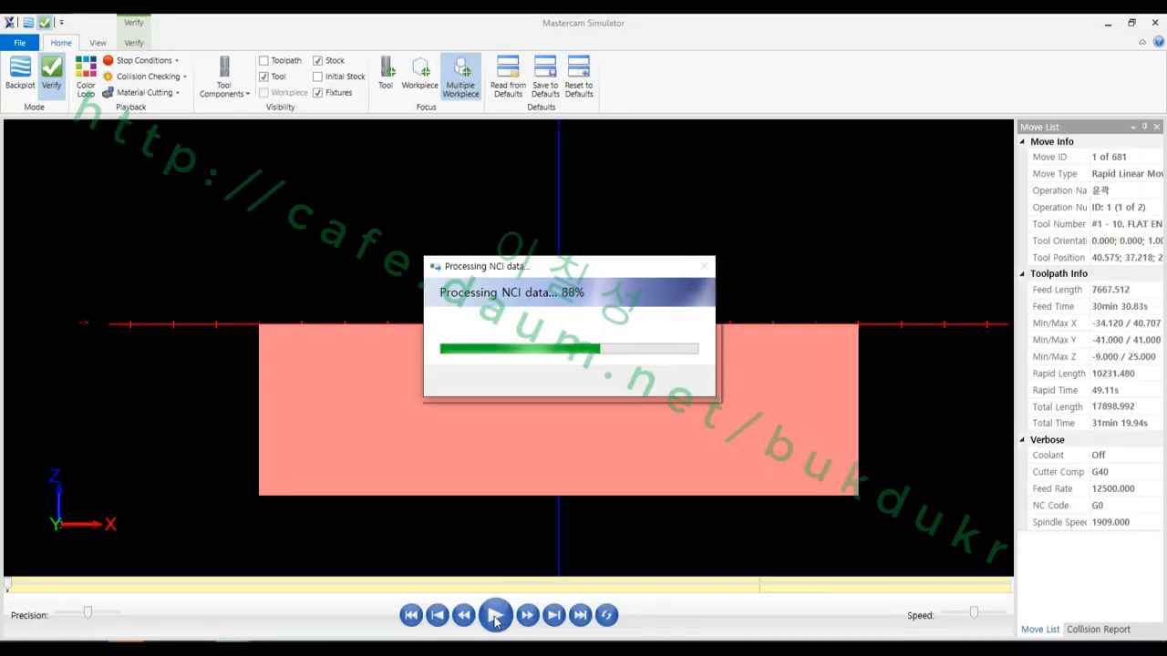
click(495, 618)
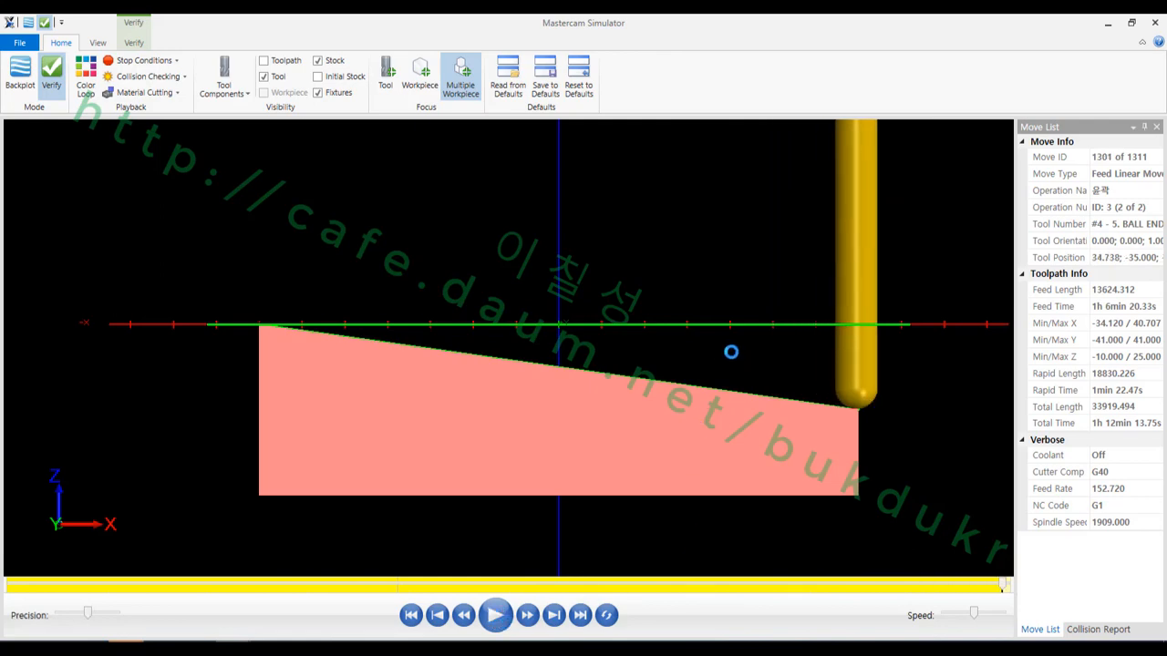
scroll(858, 389, up, 3)
middle_drag(820, 395, 811, 401)
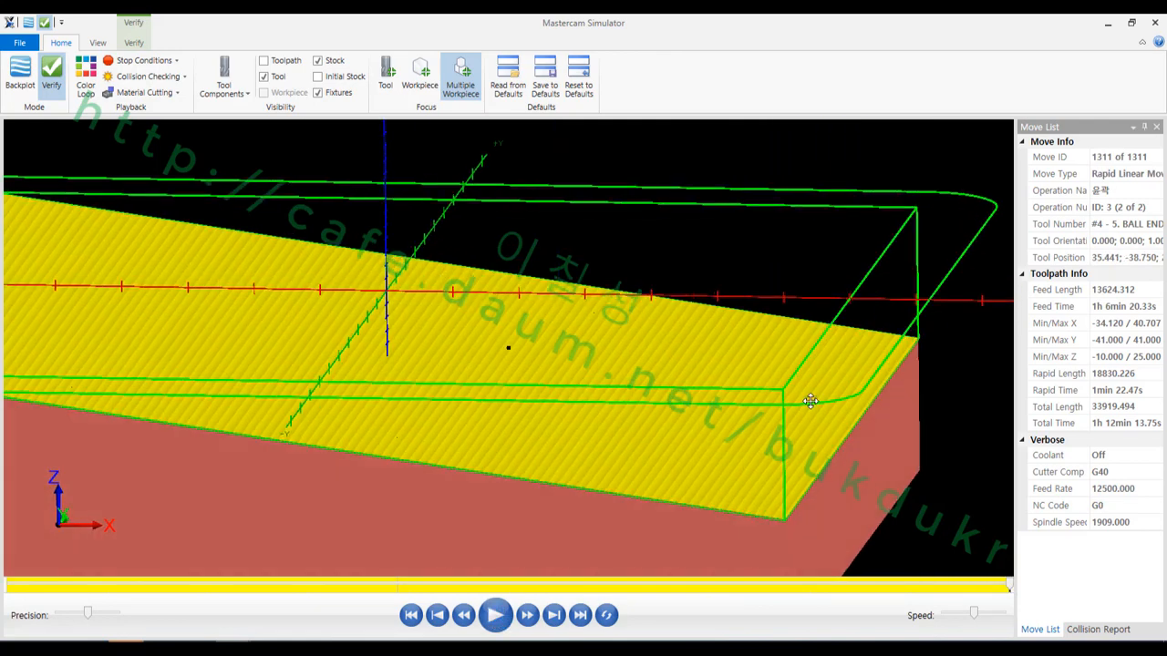
scroll(810, 401, down, 2)
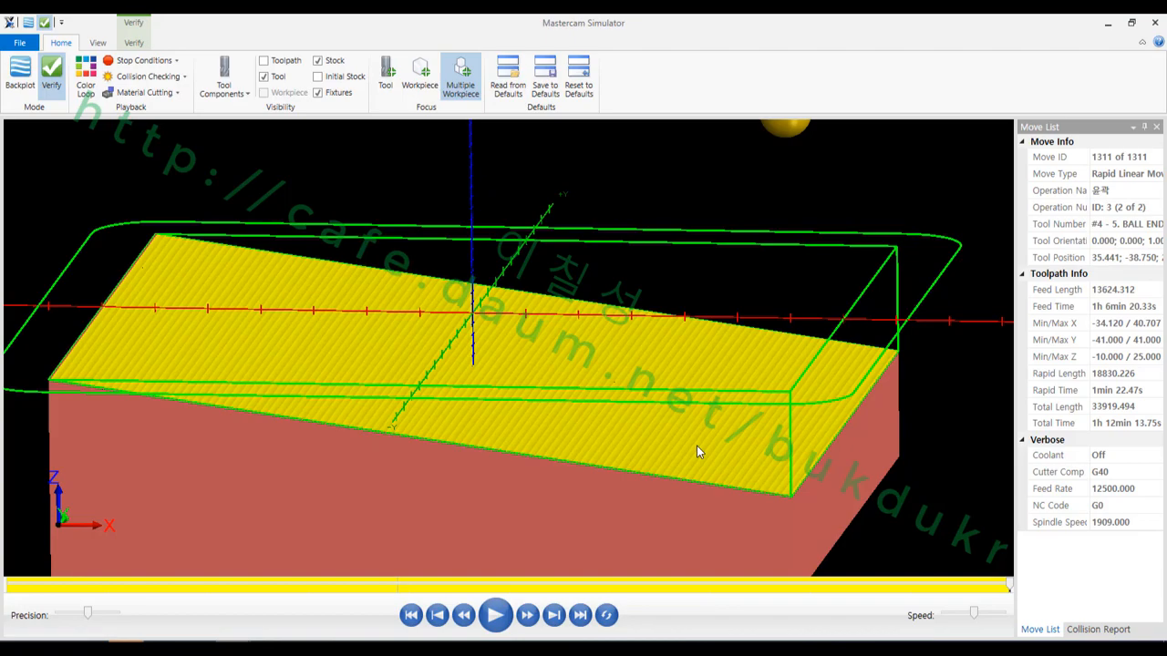
Display the toolpaths over the simulated stock and examine the passes across the sloped face.
click(276, 61)
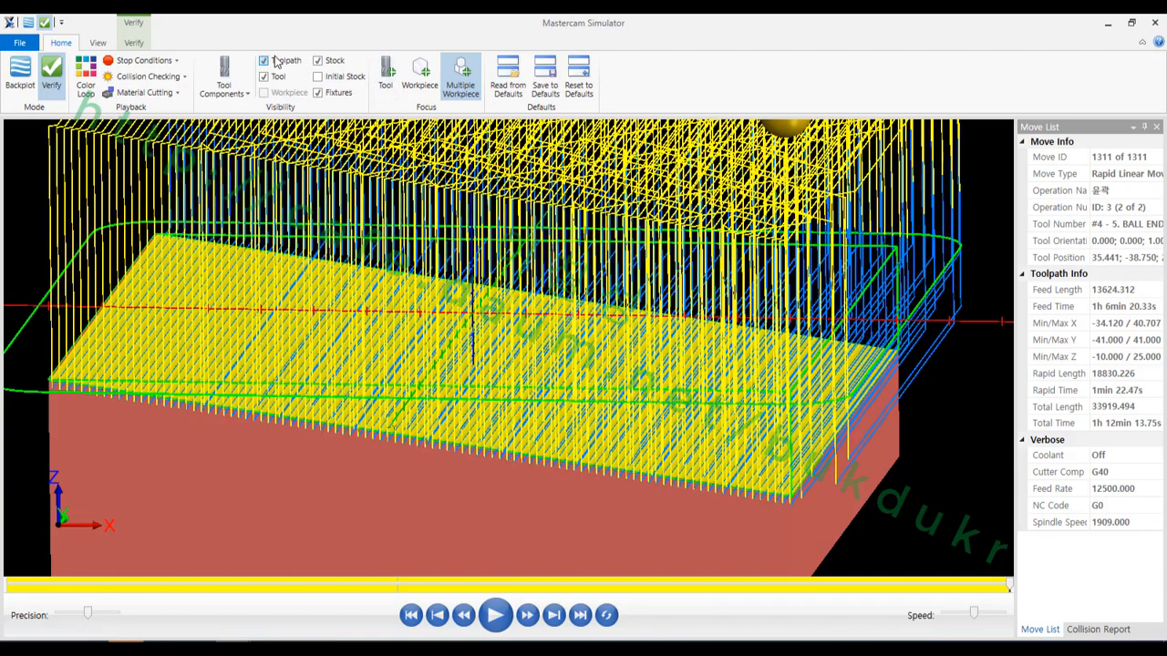
scroll(740, 424, down, 2)
middle_drag(757, 424, 795, 366)
scroll(802, 363, up, 3)
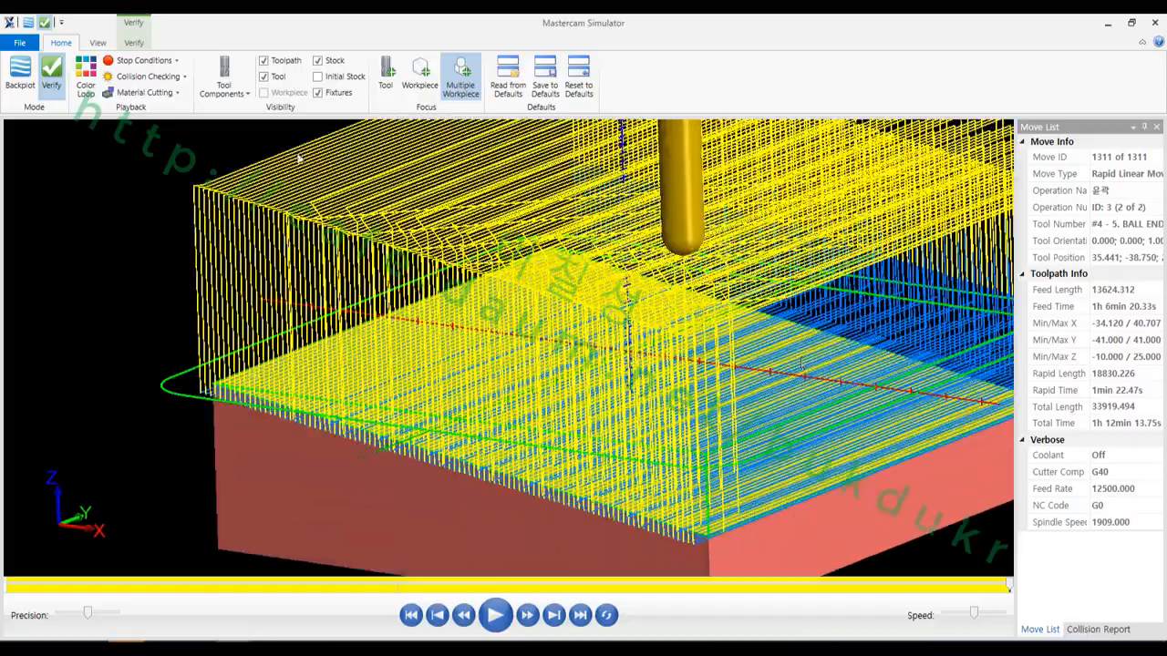
middle_drag(435, 295, 503, 329)
scroll(508, 336, down, 2)
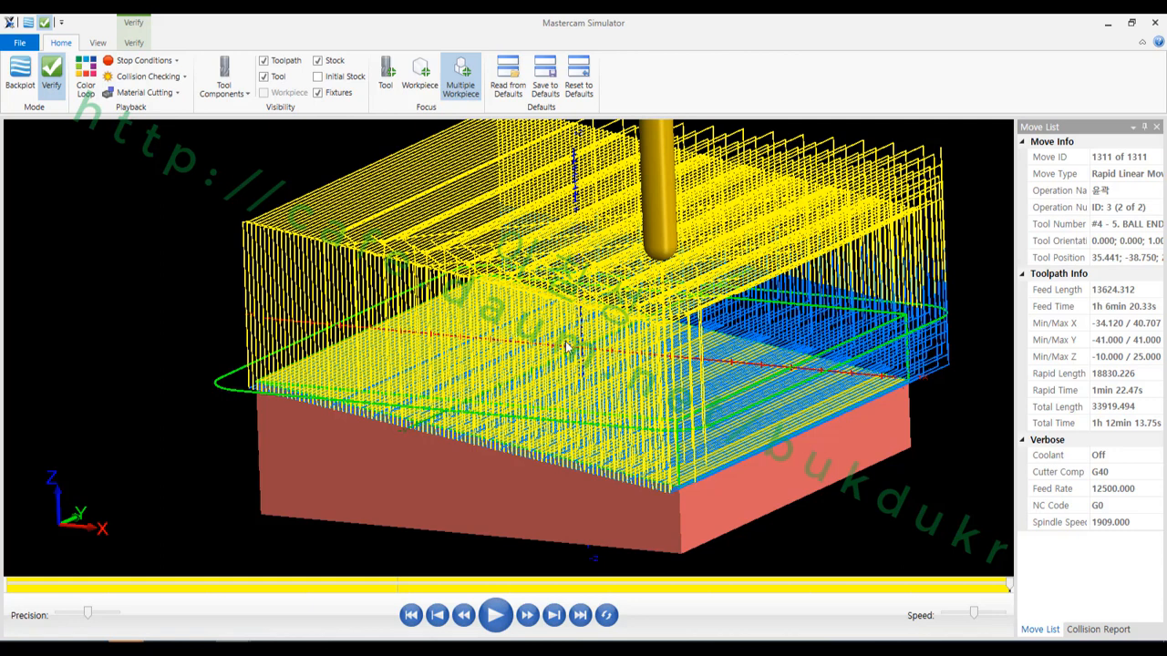
Hide the toolpaths in the simulation and examine the finished sloped face and its outer edges.
click(264, 61)
middle_drag(717, 419, 719, 413)
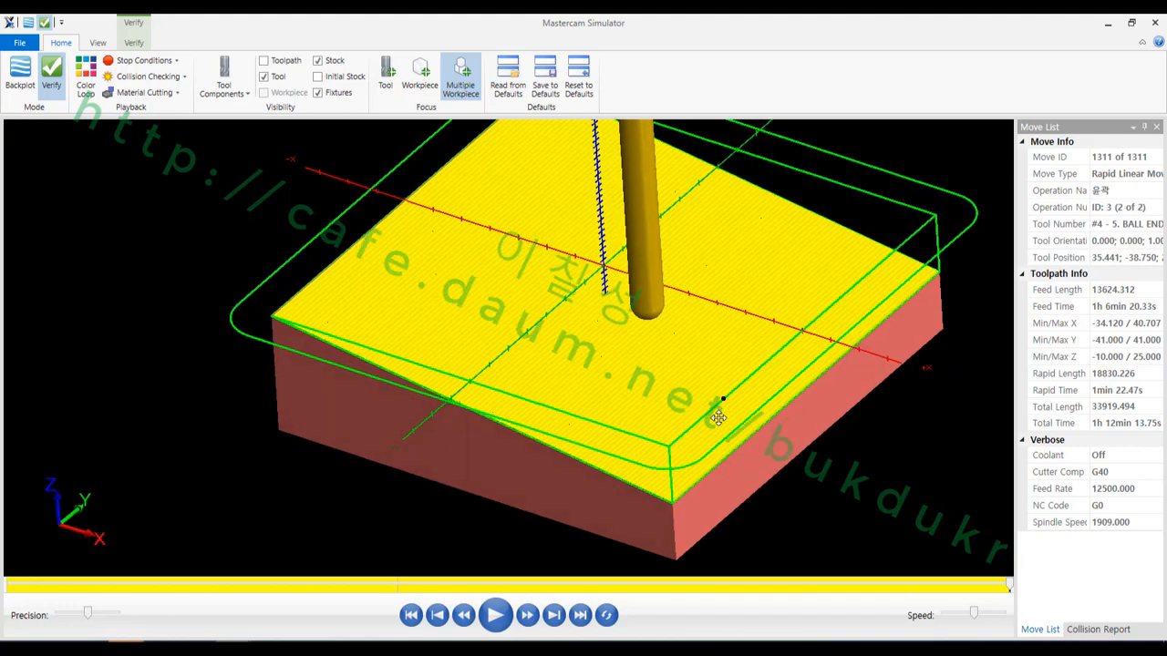
scroll(742, 307, down, 3)
scroll(743, 307, up, 3)
scroll(735, 308, up, 2)
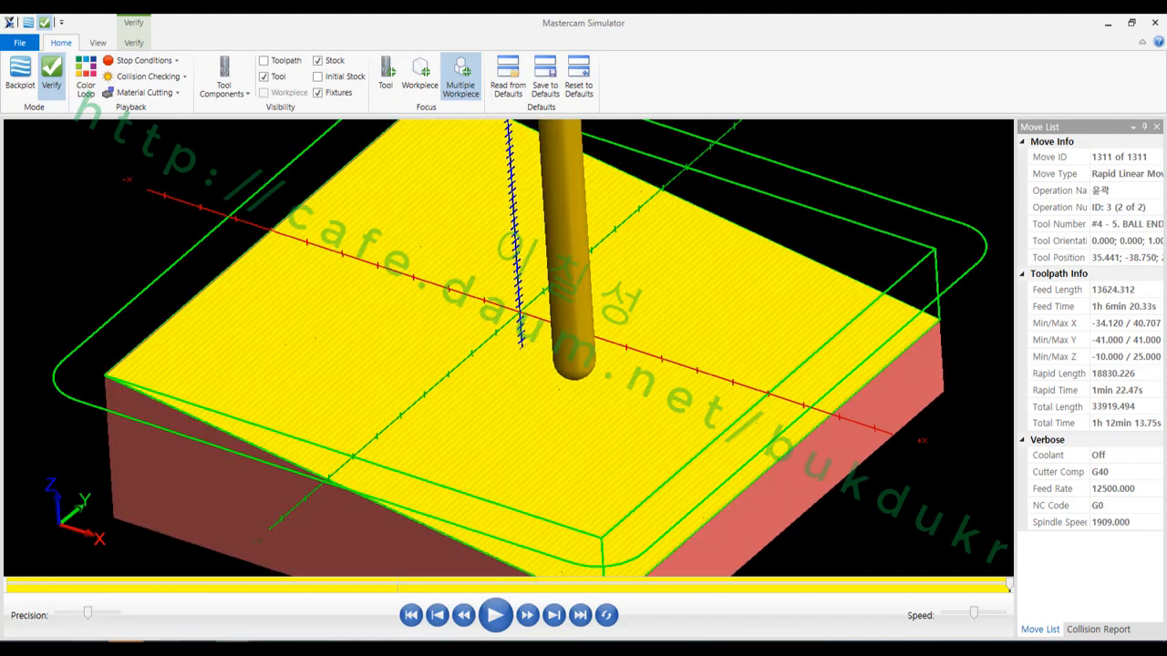
drag(219, 266, 107, 378)
mouse_move(278, 451)
mouse_down()
mouse_move(421, 522)
mouse_move(606, 585)
mouse_move(862, 401)
mouse_move(939, 318)
mouse_move(607, 169)
mouse_up()
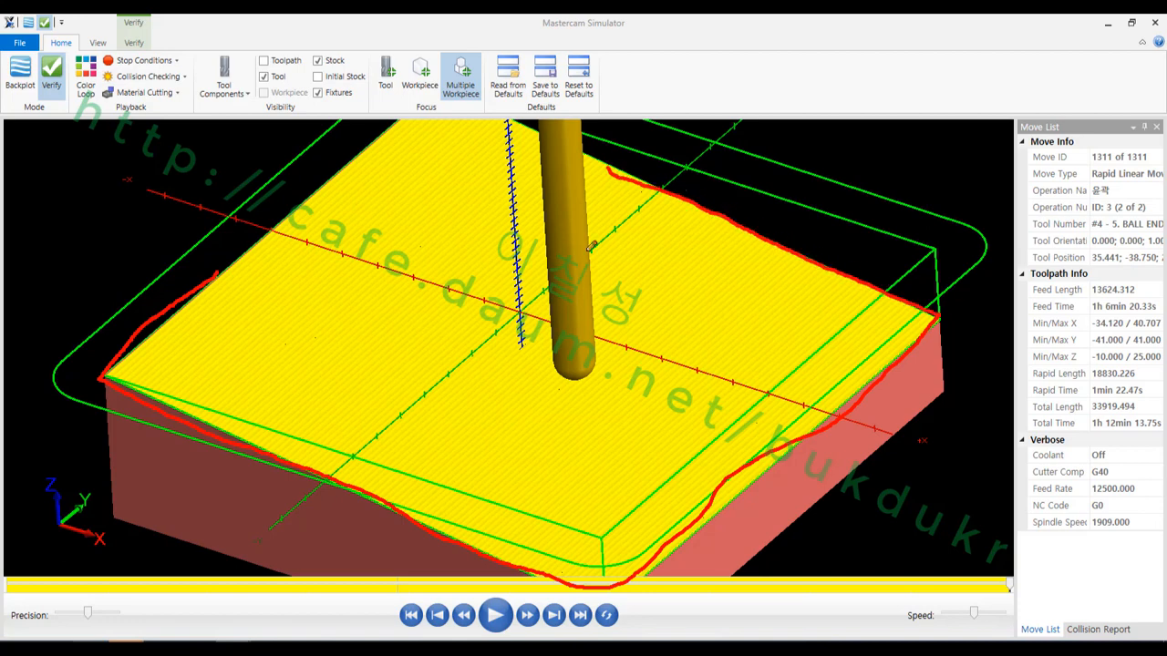
right_click(657, 220)
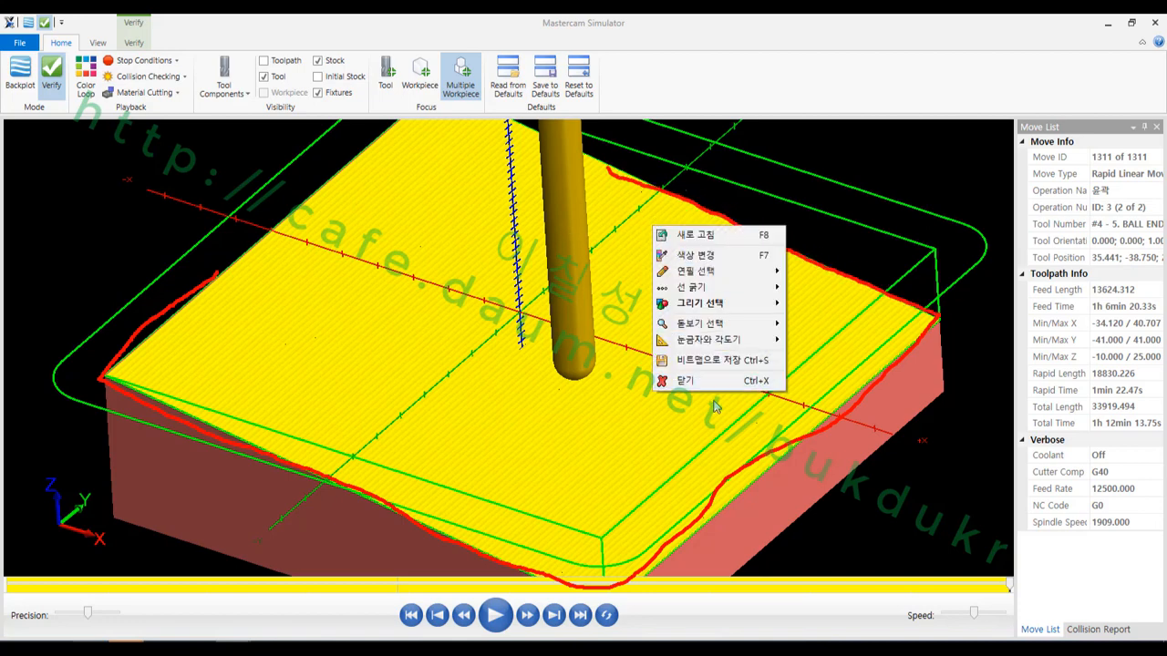
click(698, 394)
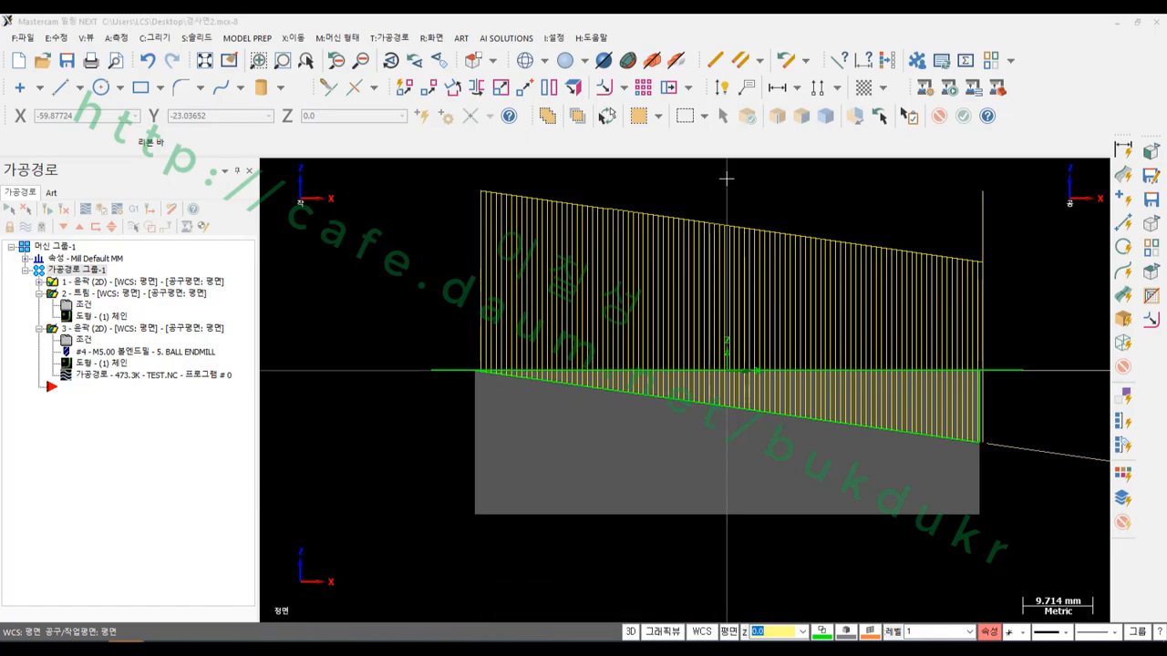
Switch to the isometric view with all toolpaths hidden, and collapse operations 2 and 3 in the toolpath group.
right_click(411, 208)
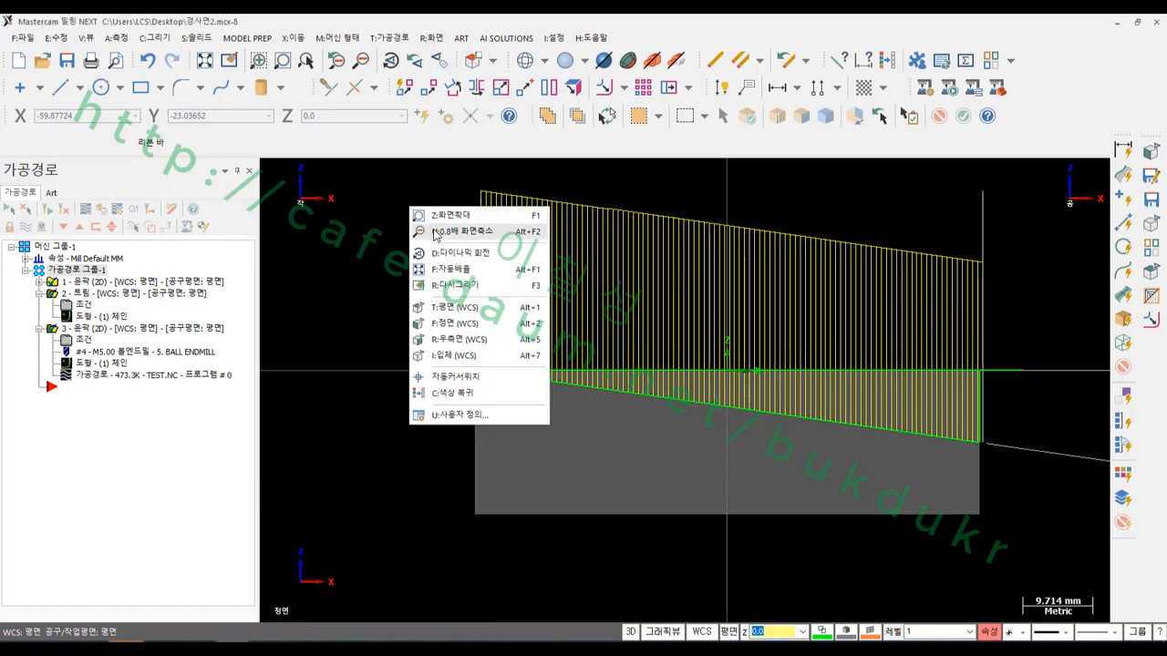
click(451, 355)
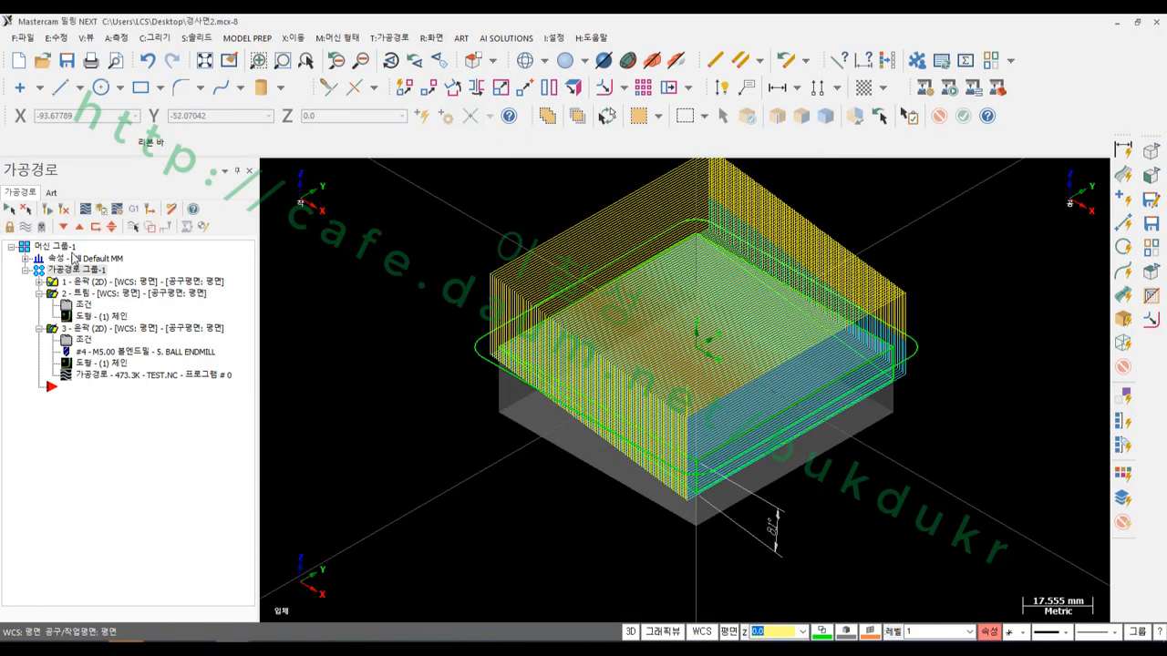
click(26, 226)
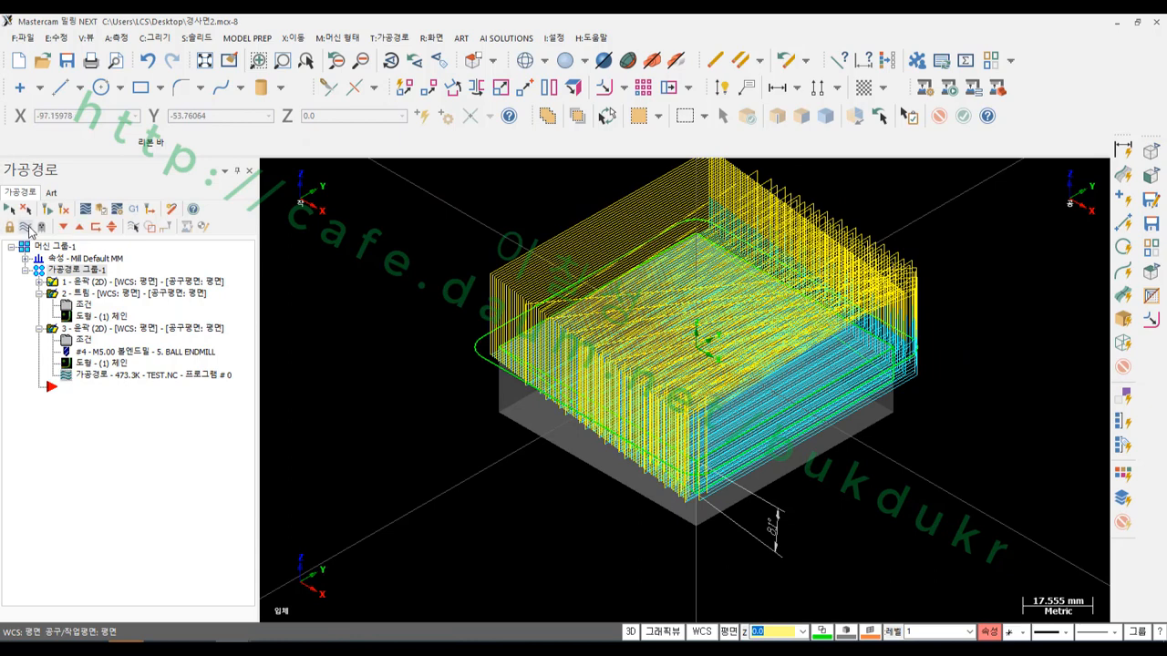
scroll(692, 290, up, 2)
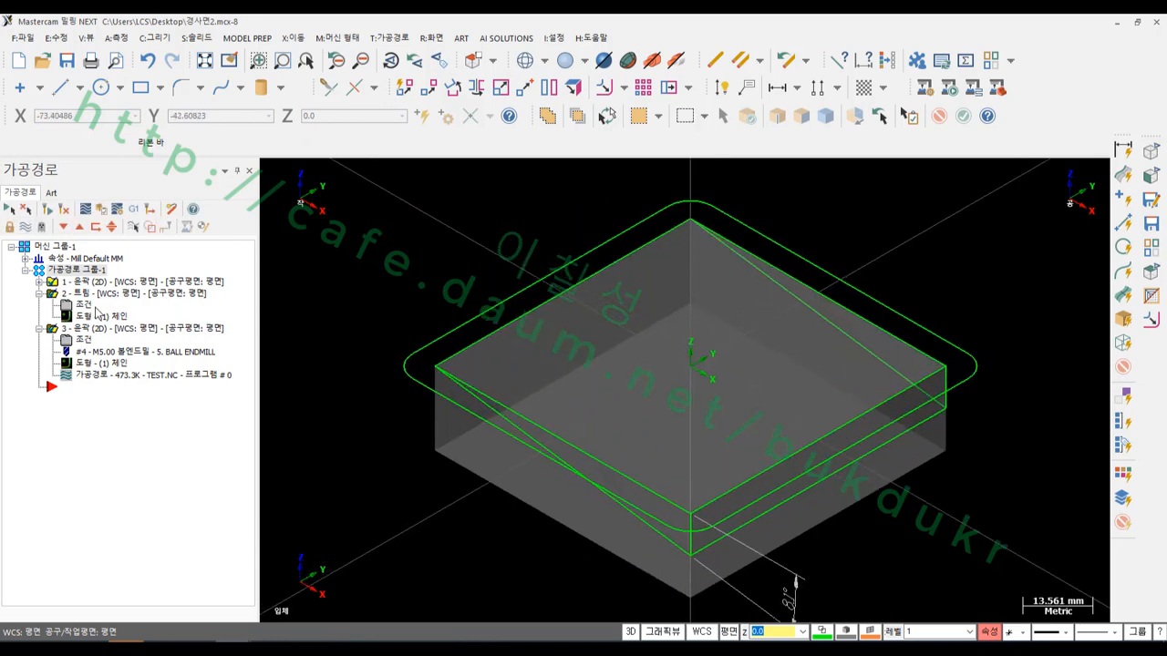
click(39, 295)
click(39, 307)
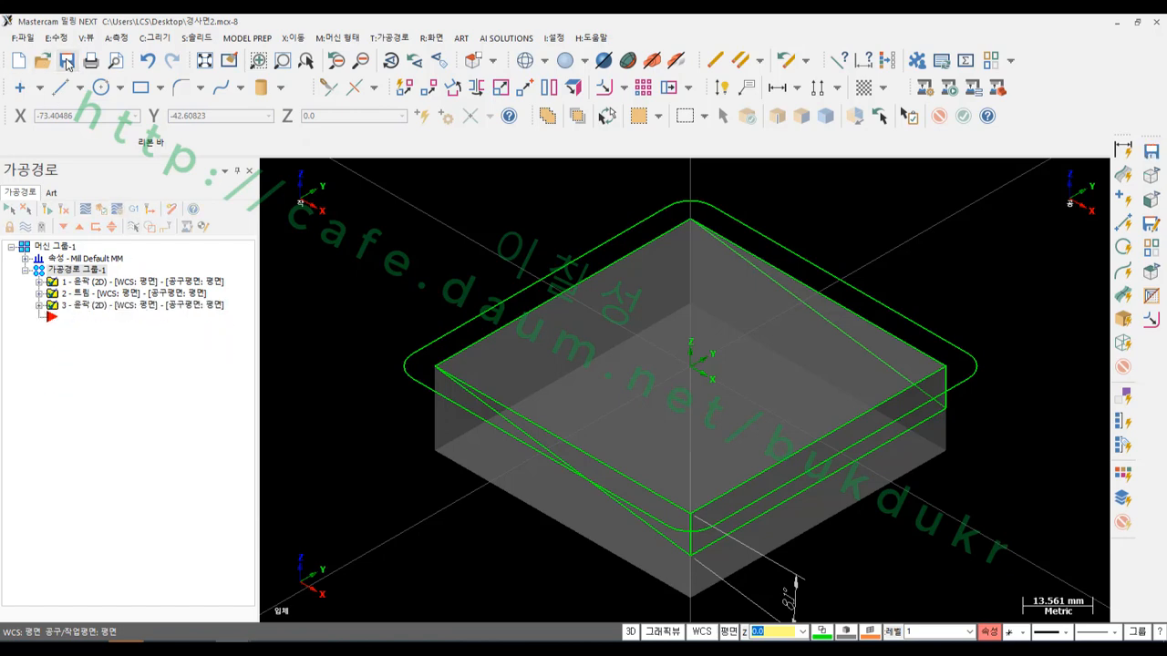
Create a rectangular stock model using the stock setup dimensions and all operations in toolpath group 1.
click(390, 38)
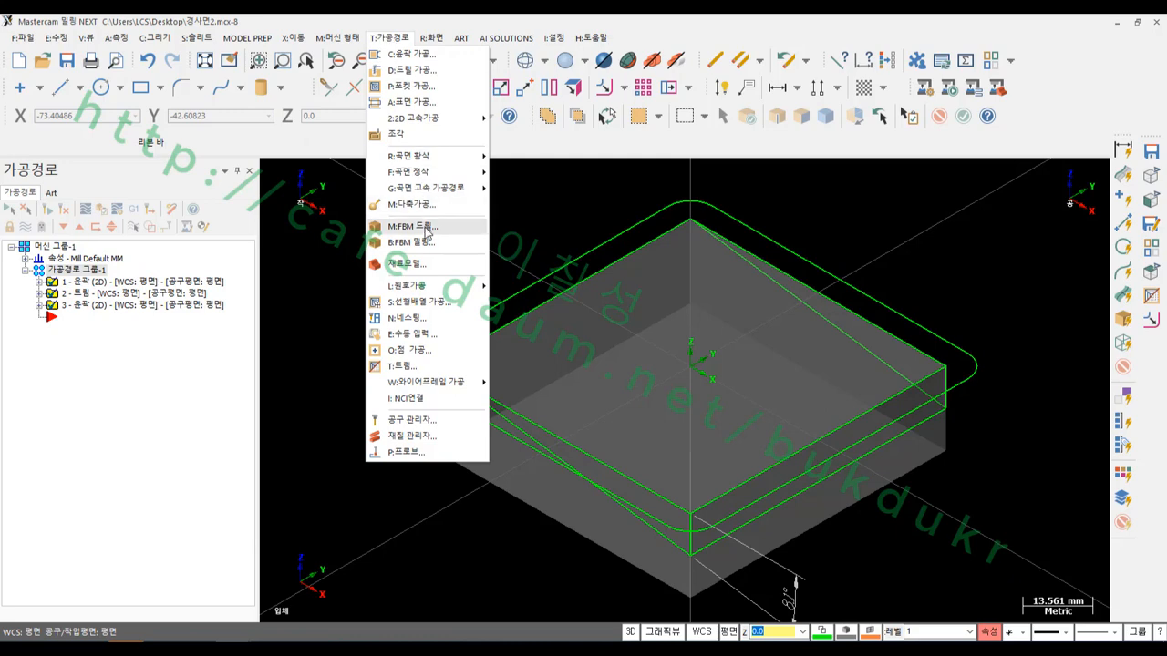
click(407, 264)
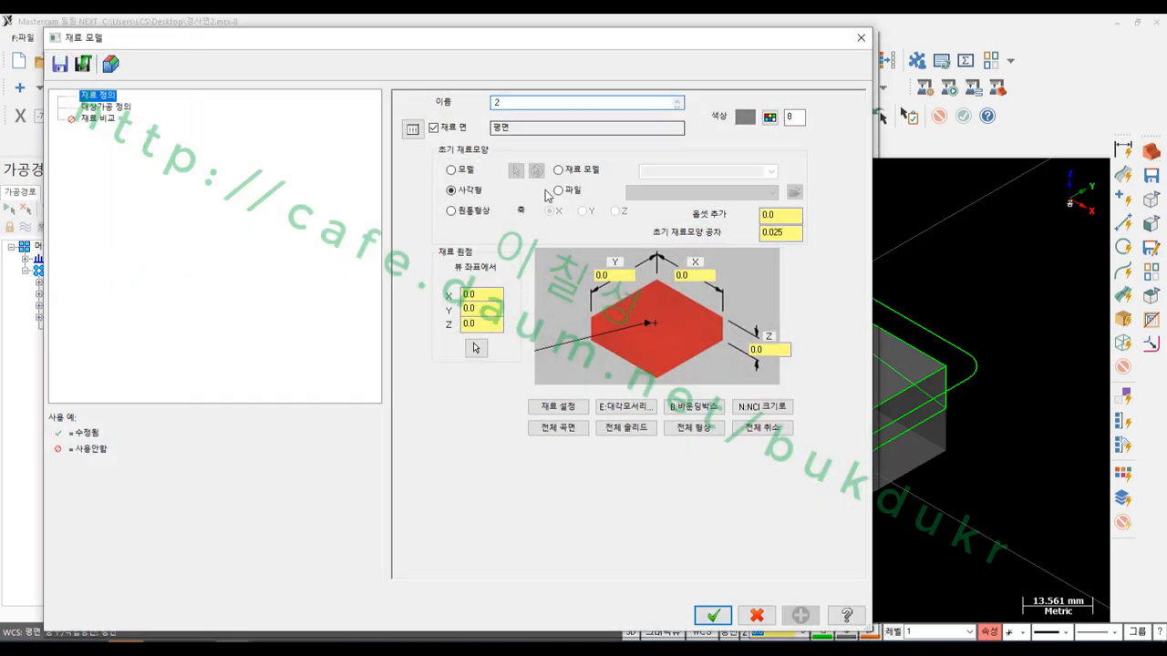
click(451, 170)
click(558, 407)
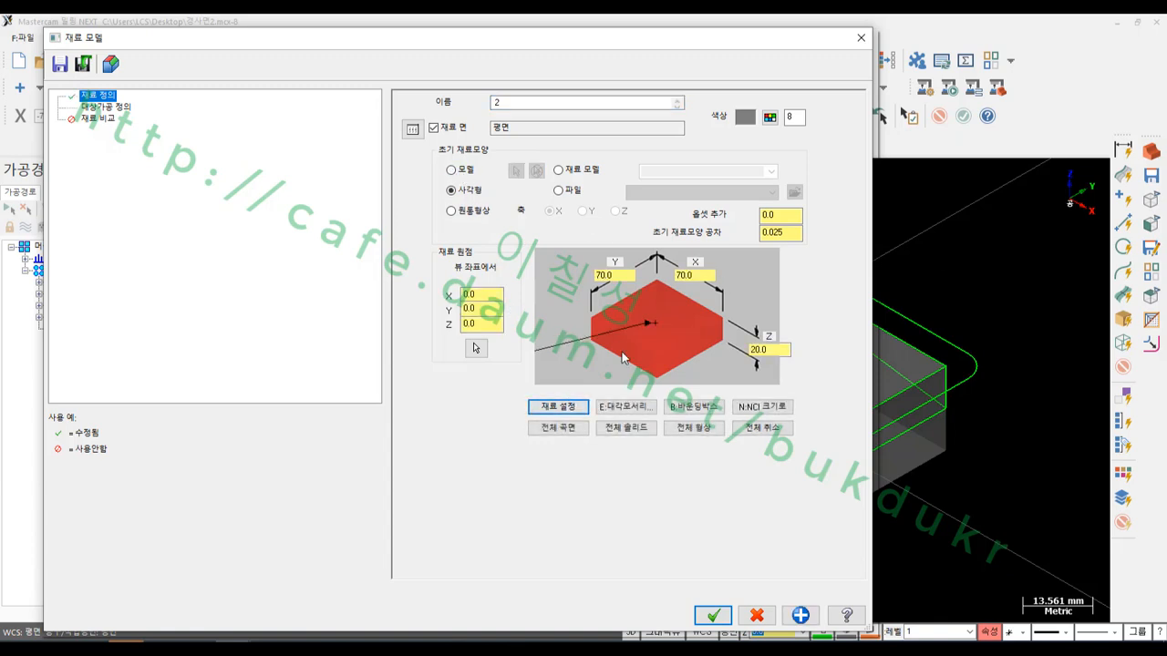
click(125, 107)
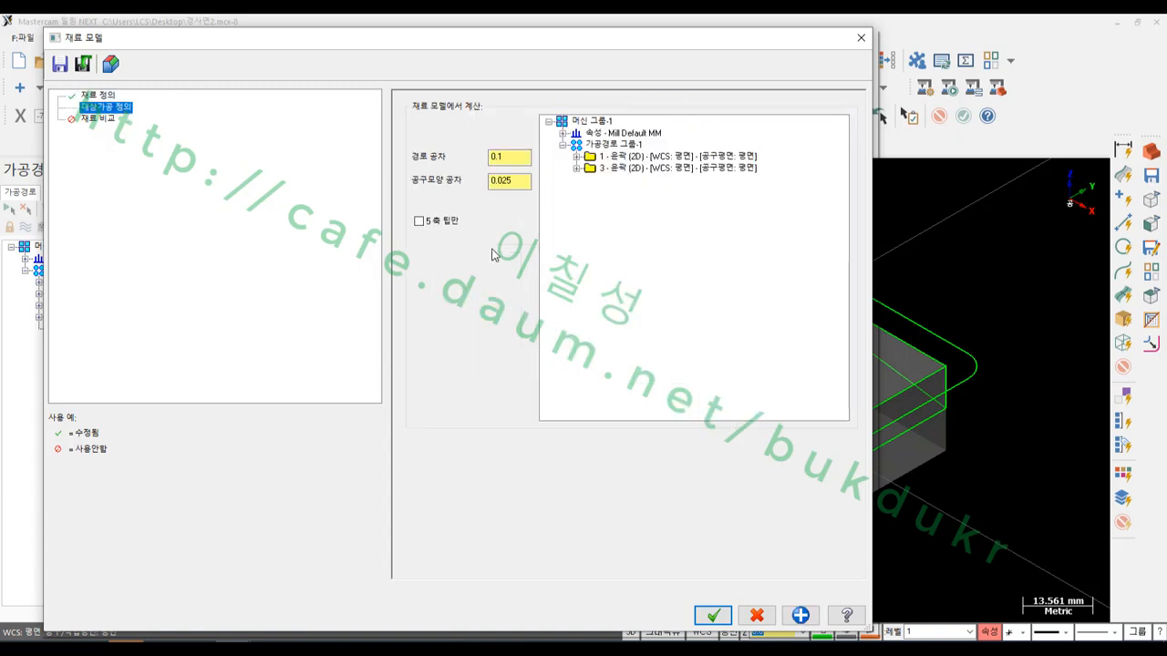
click(617, 146)
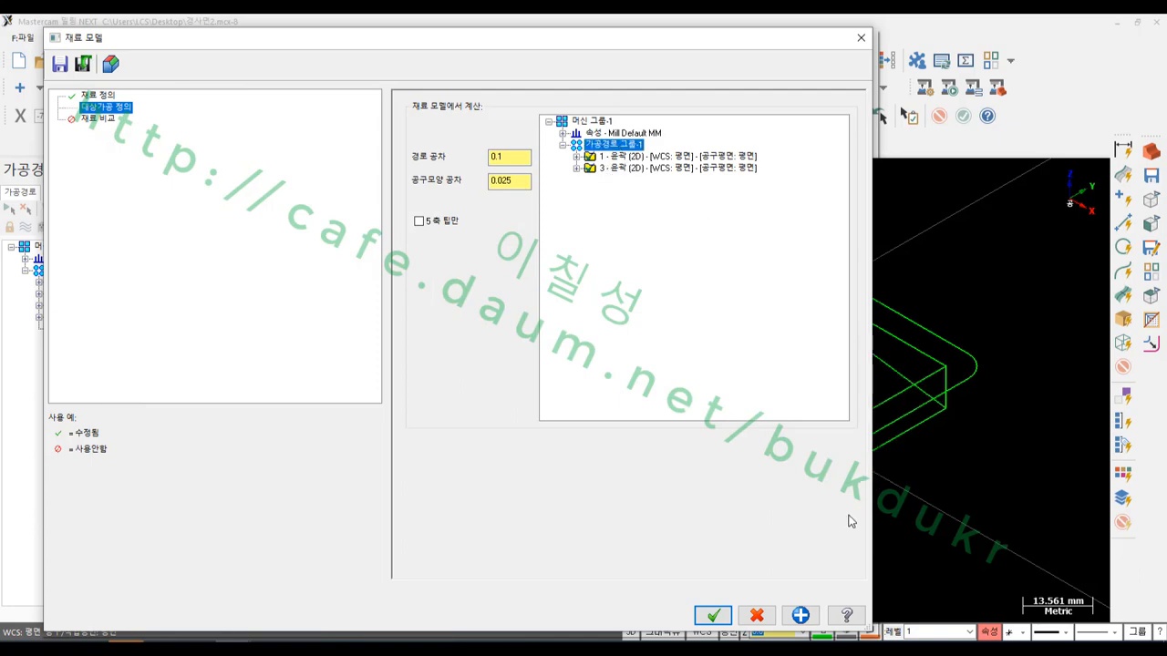
click(713, 615)
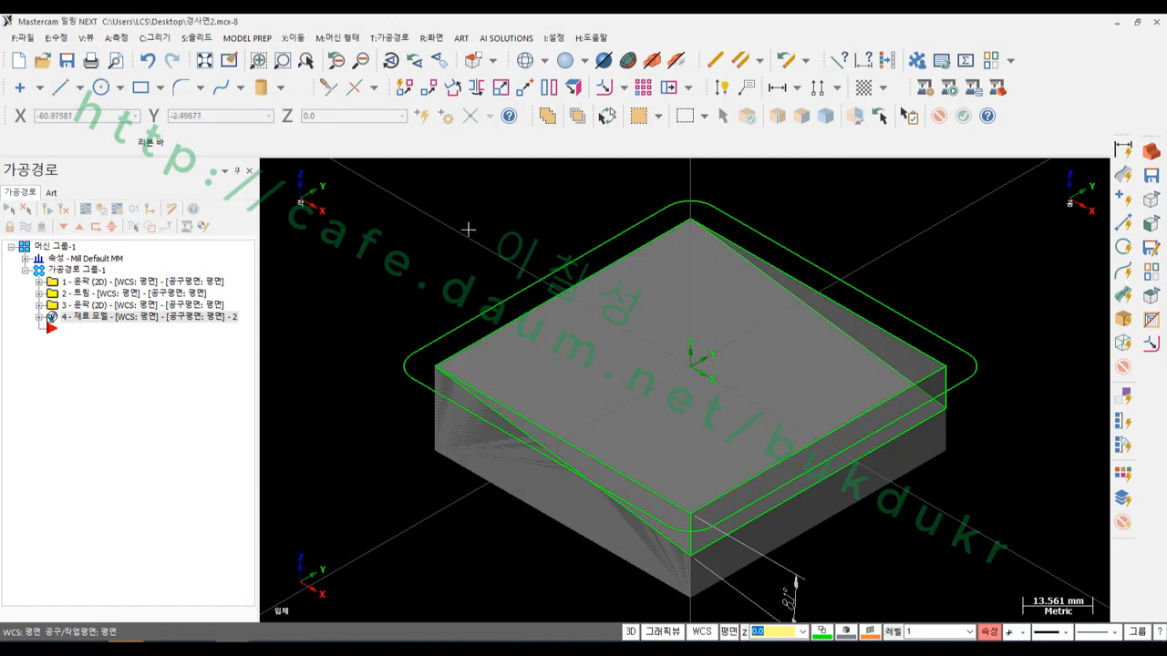
Turn off the initial stock display and inspect the machined stock model's sloped face.
click(675, 63)
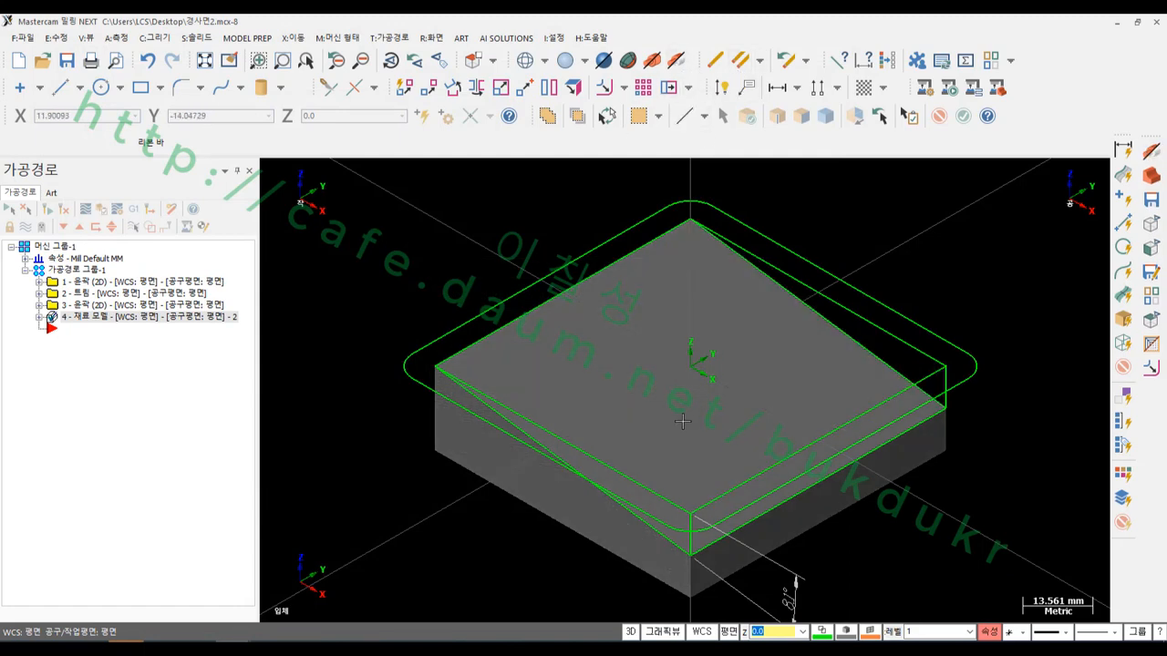
middle_drag(683, 411, 808, 452)
scroll(651, 417, up, 3)
scroll(808, 452, down, 2)
middle_drag(796, 392, 742, 307)
scroll(690, 389, down, 1)
scroll(886, 252, down, 1)
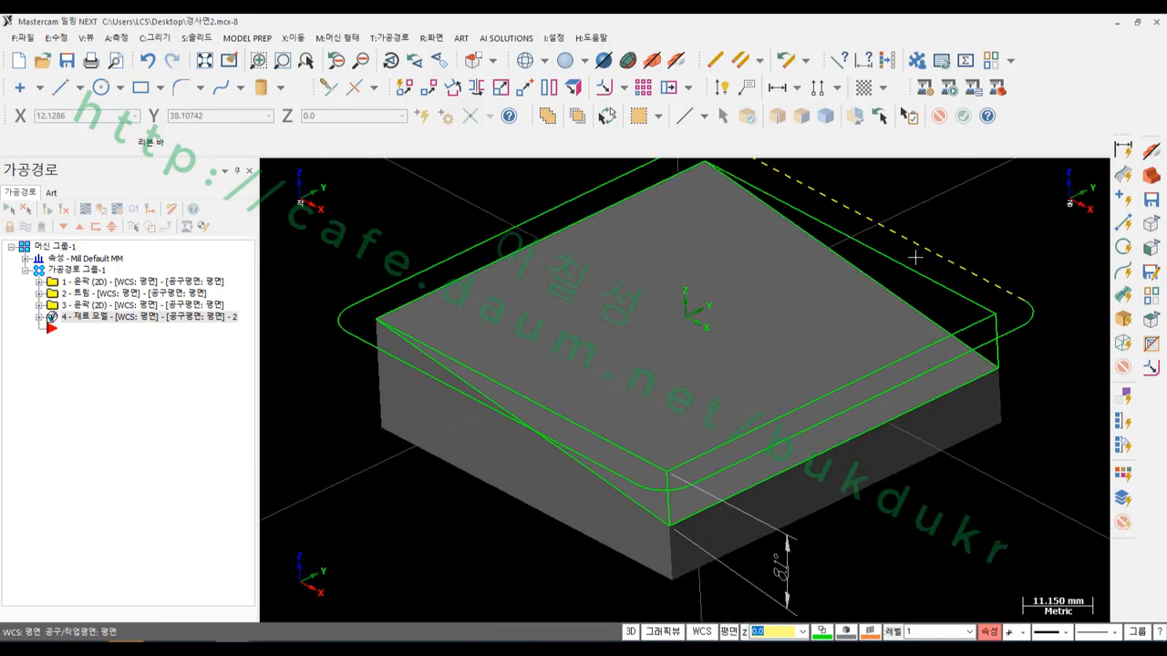
Isolate the four lines bounding the sloped face so that all other geometry is hidden.
click(821, 238)
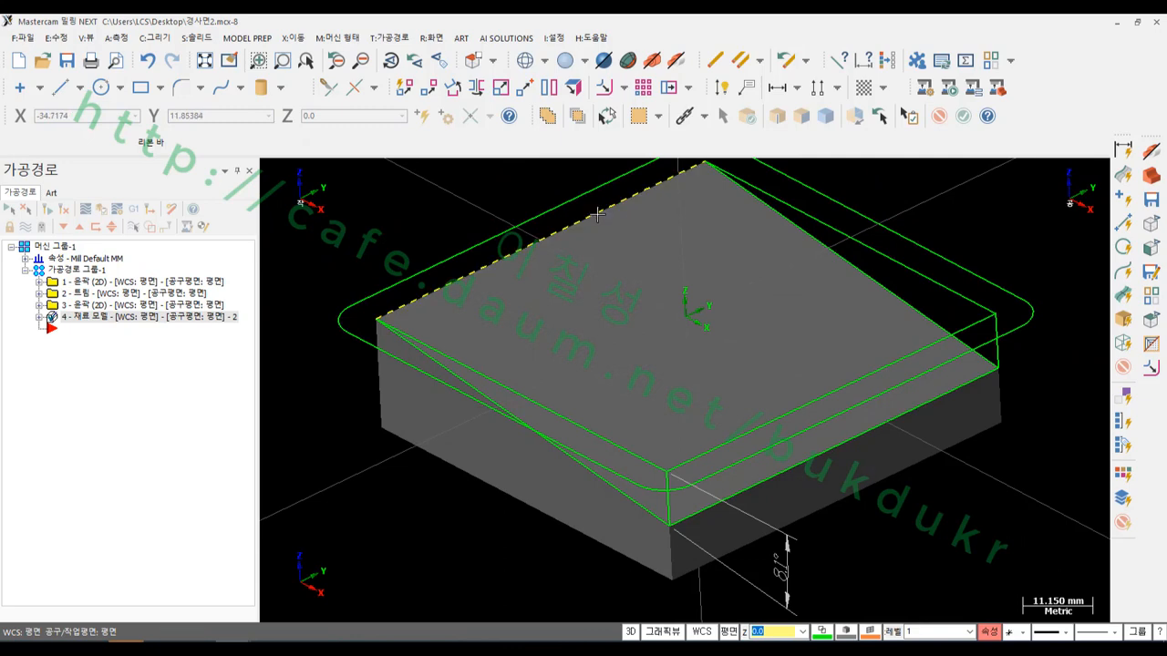
click(957, 381)
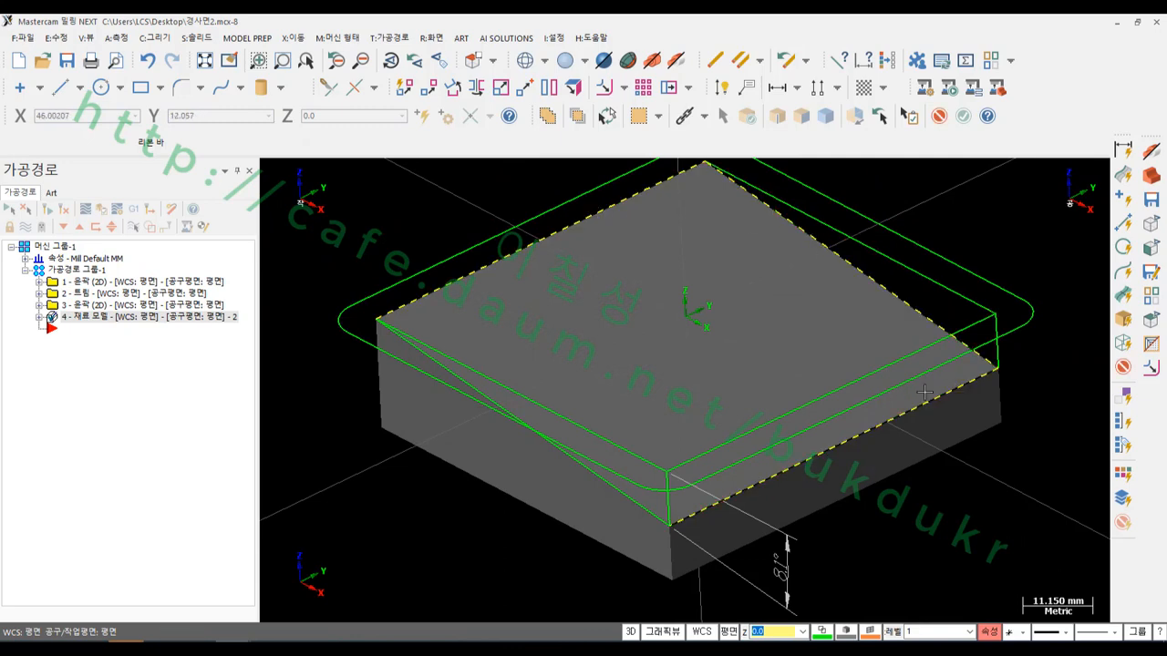
click(638, 502)
key(Escape)
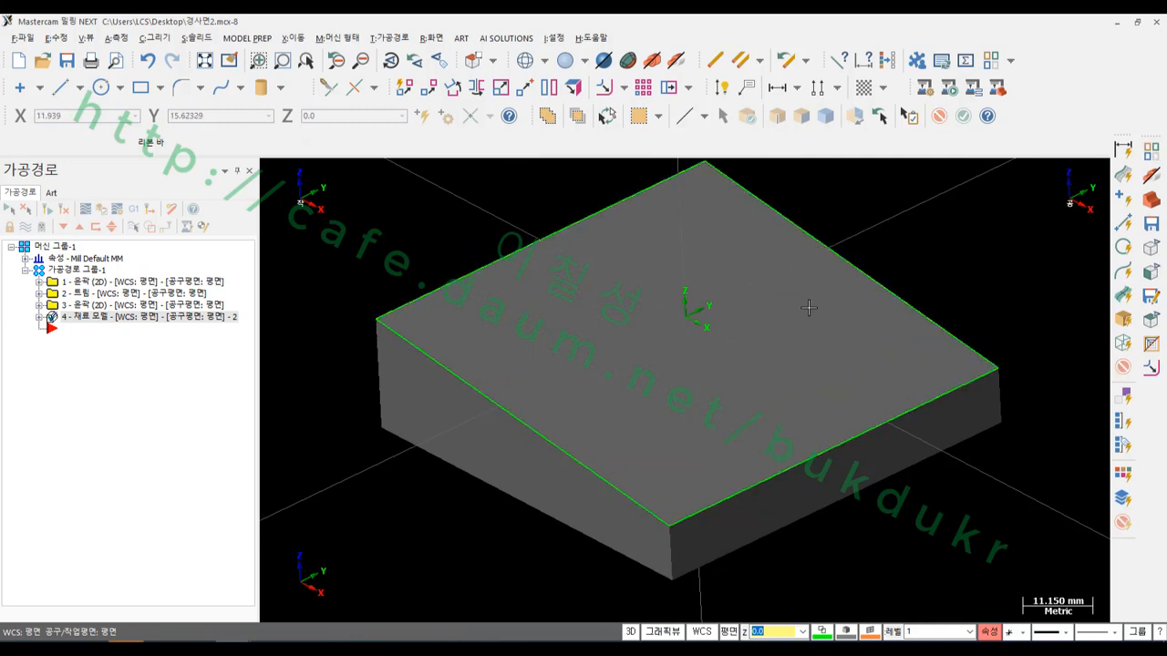
Examine the stock model's sloped surface and its lowest front corner for ball endmill marks.
scroll(730, 315, down, 2)
mouse_move(752, 317)
middle_down()
mouse_move(849, 291)
mouse_move(849, 302)
mouse_move(768, 317)
mouse_move(758, 297)
middle_up()
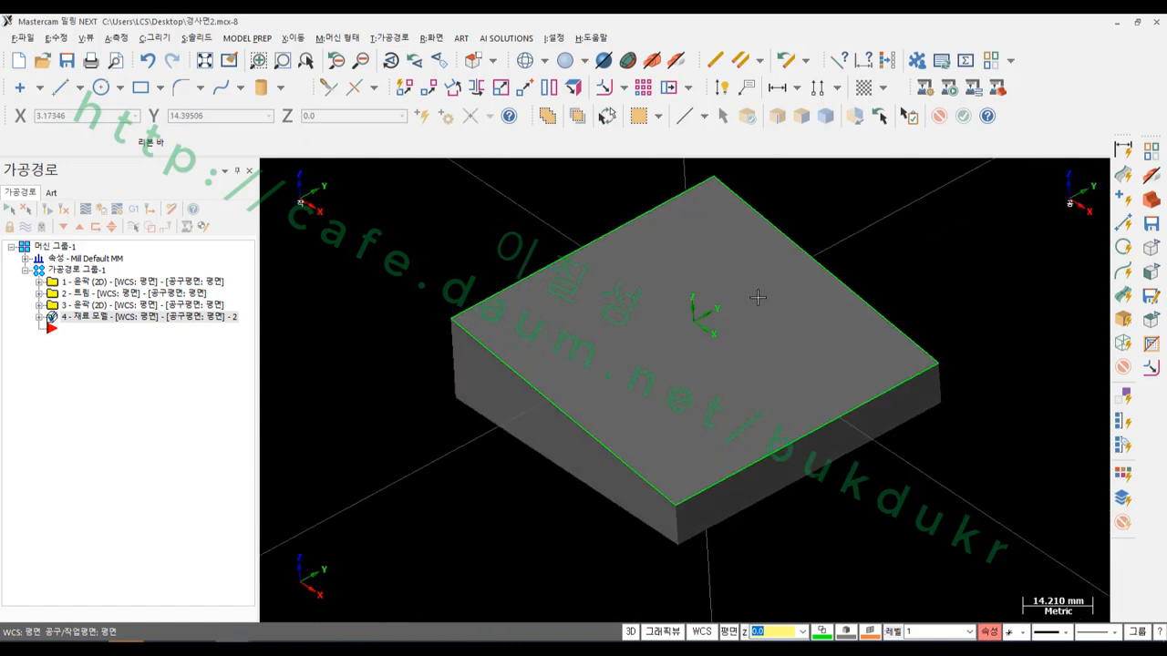
scroll(760, 260, up, 1)
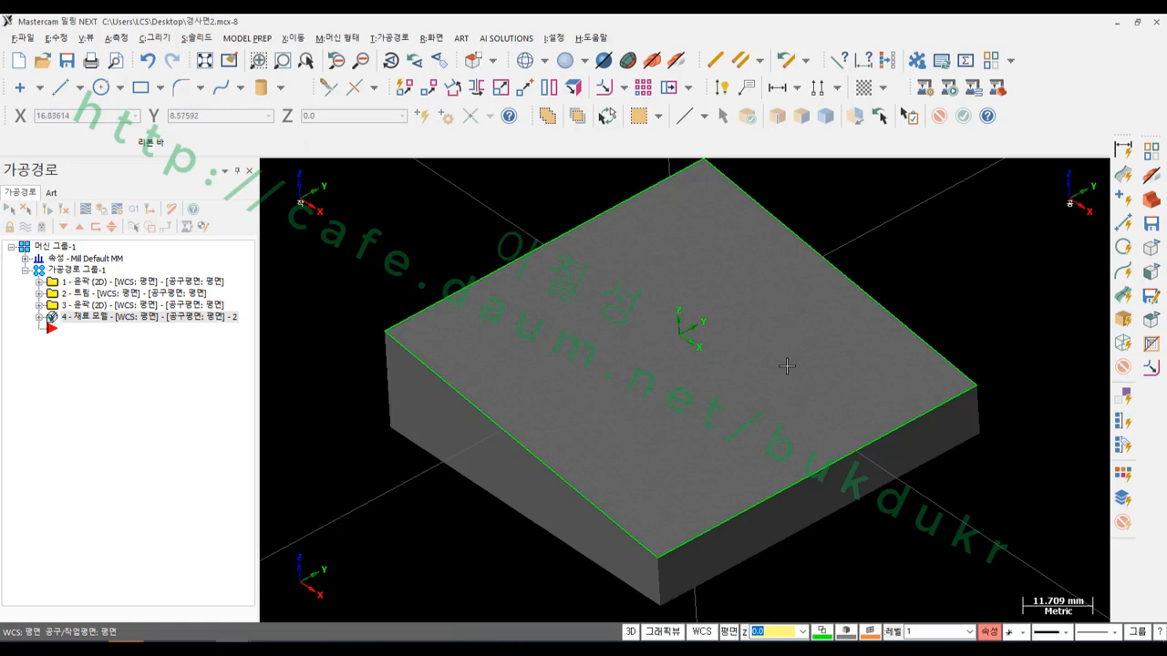
scroll(638, 273, down, 1)
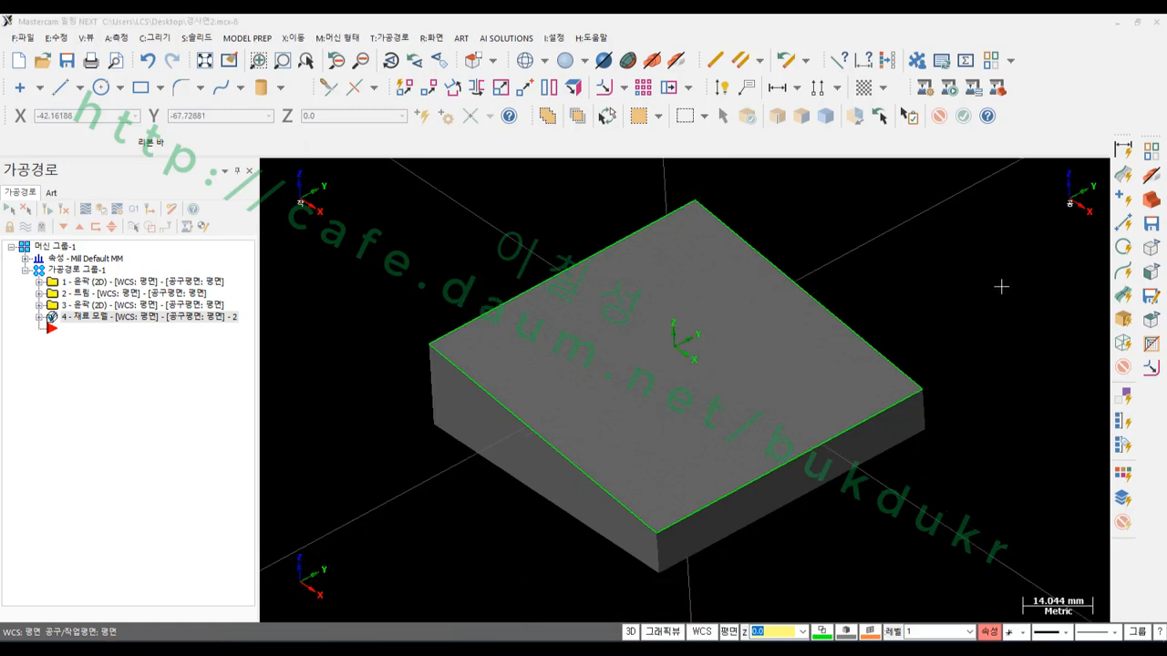
scroll(889, 285, down, 1)
scroll(888, 285, up, 1)
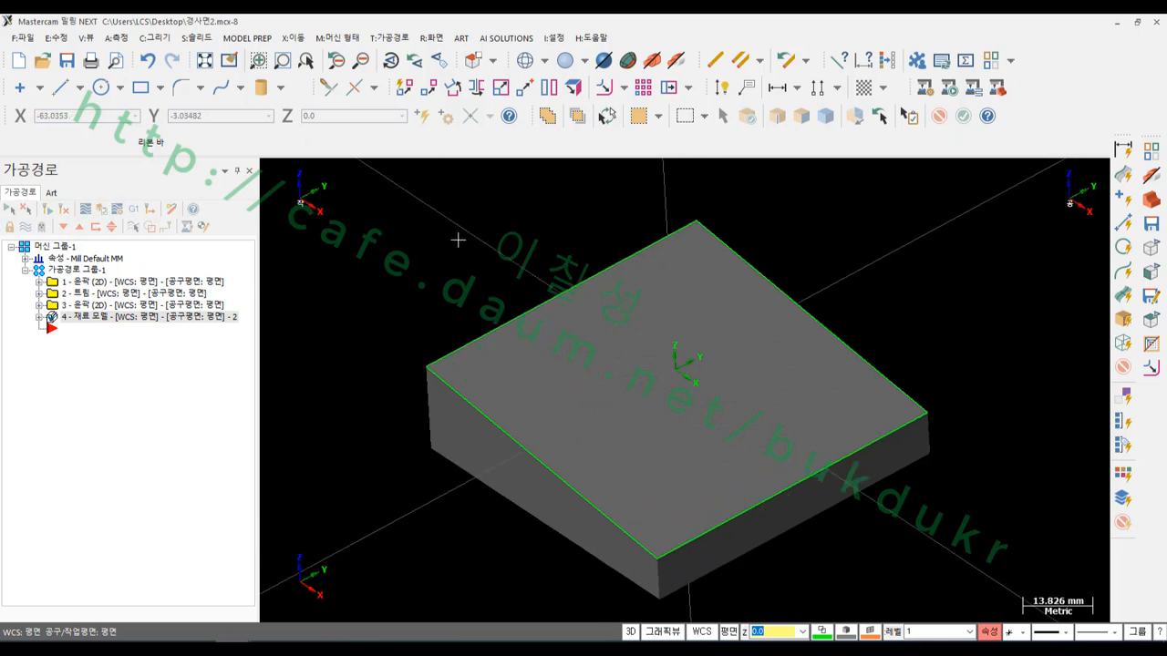
scroll(459, 240, down, 1)
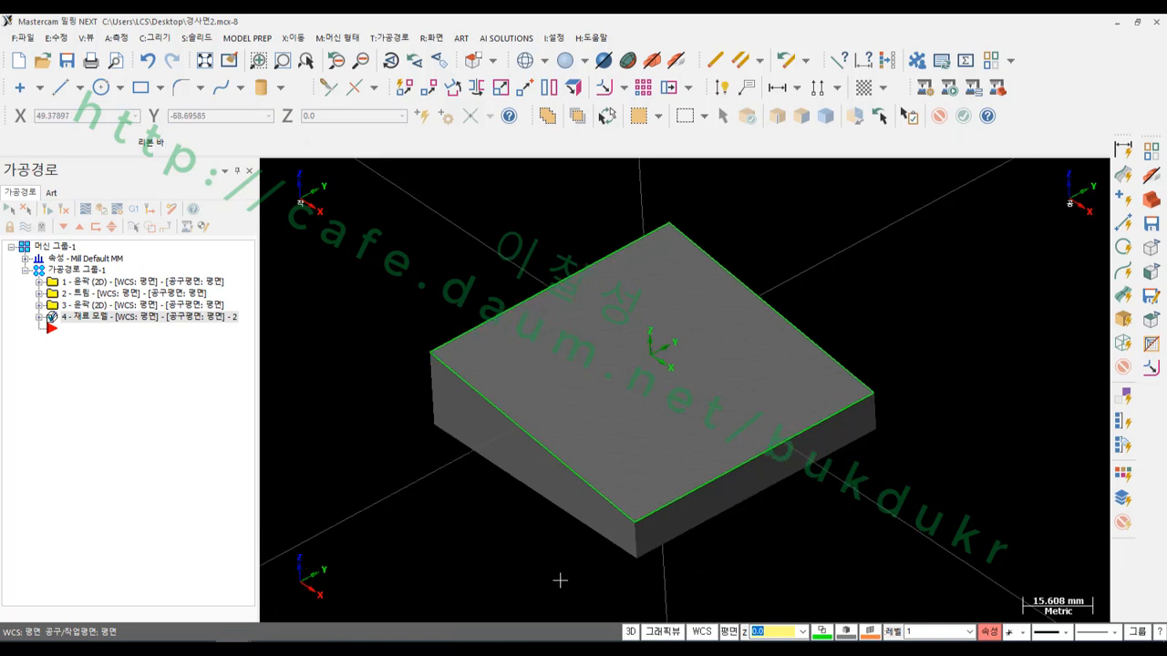
scroll(632, 511, up, 15)
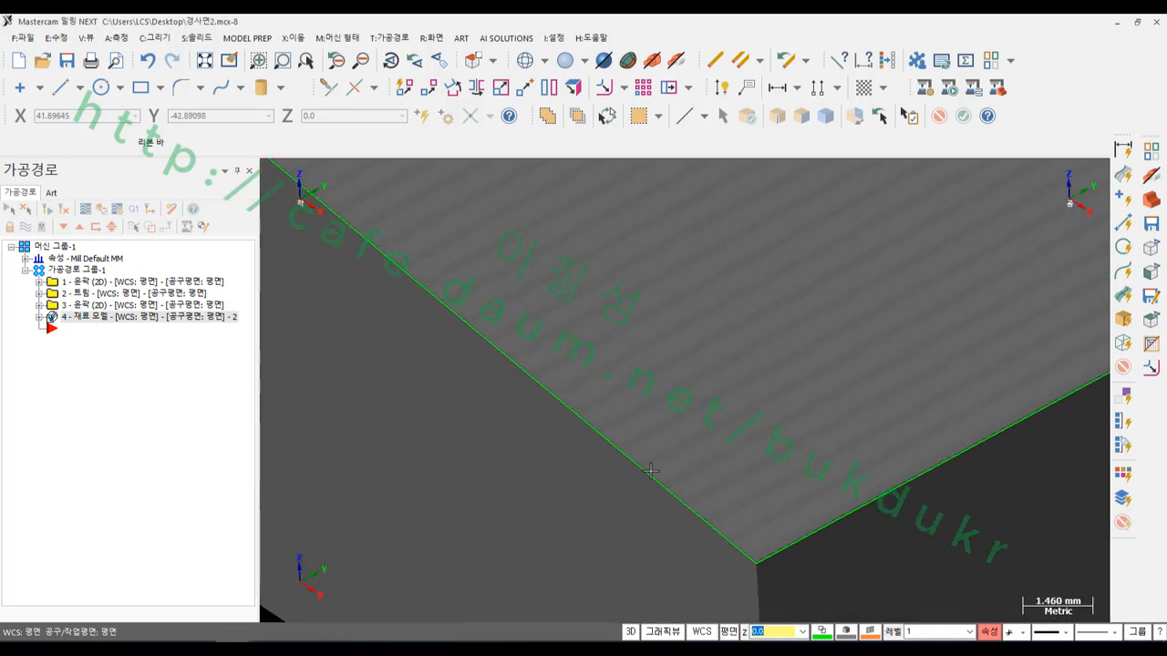
scroll(740, 547, down, 1)
scroll(693, 510, down, 14)
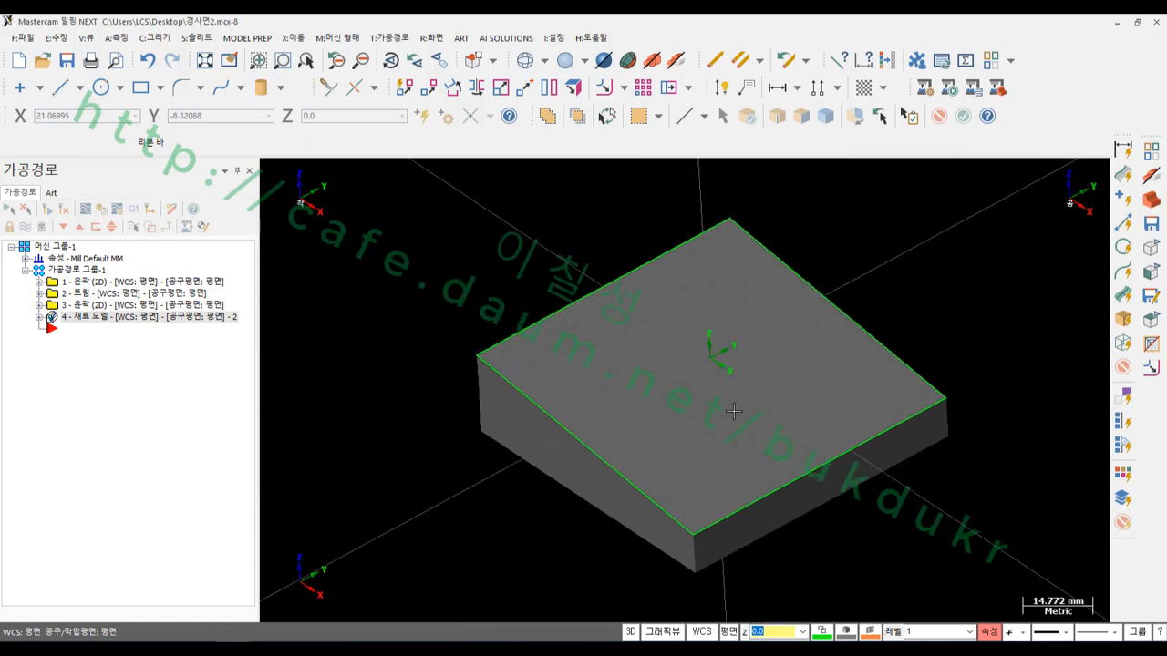
Start a contour toolpath on the closed 3D chain of the four edges around the sloped face.
click(398, 39)
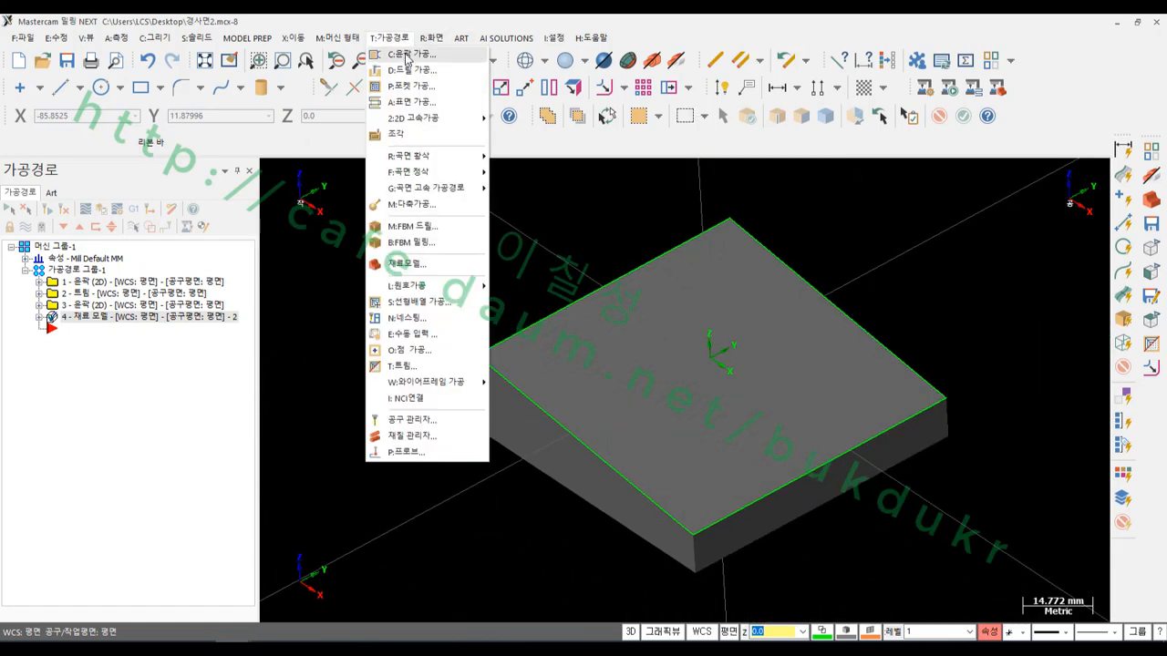
click(411, 54)
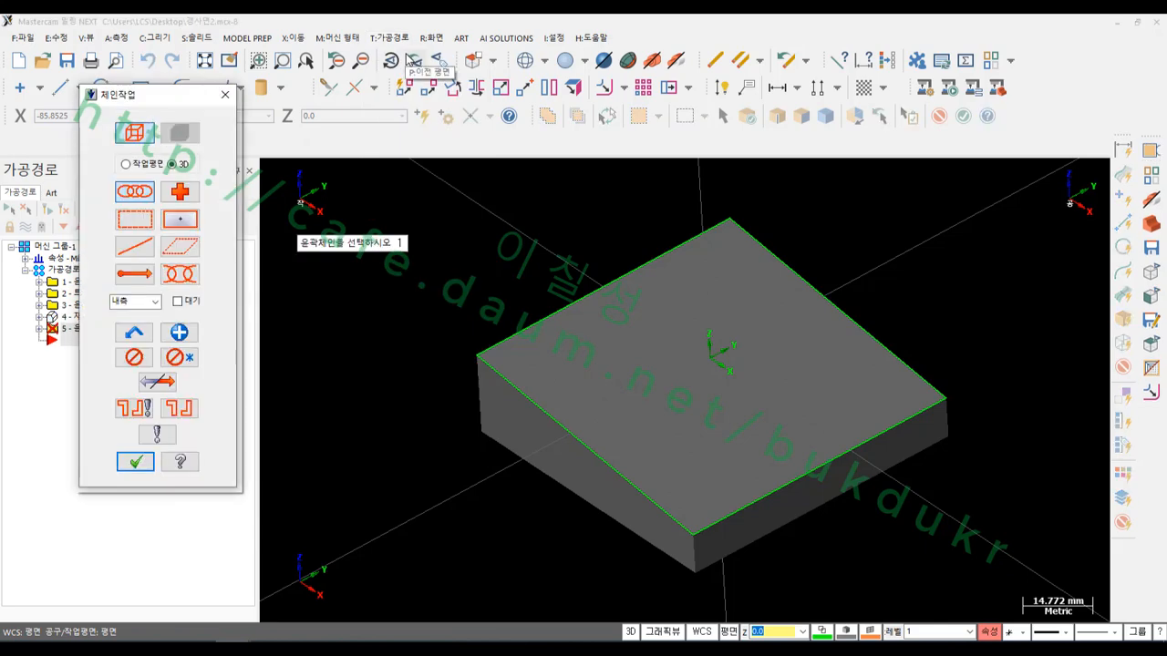
click(638, 267)
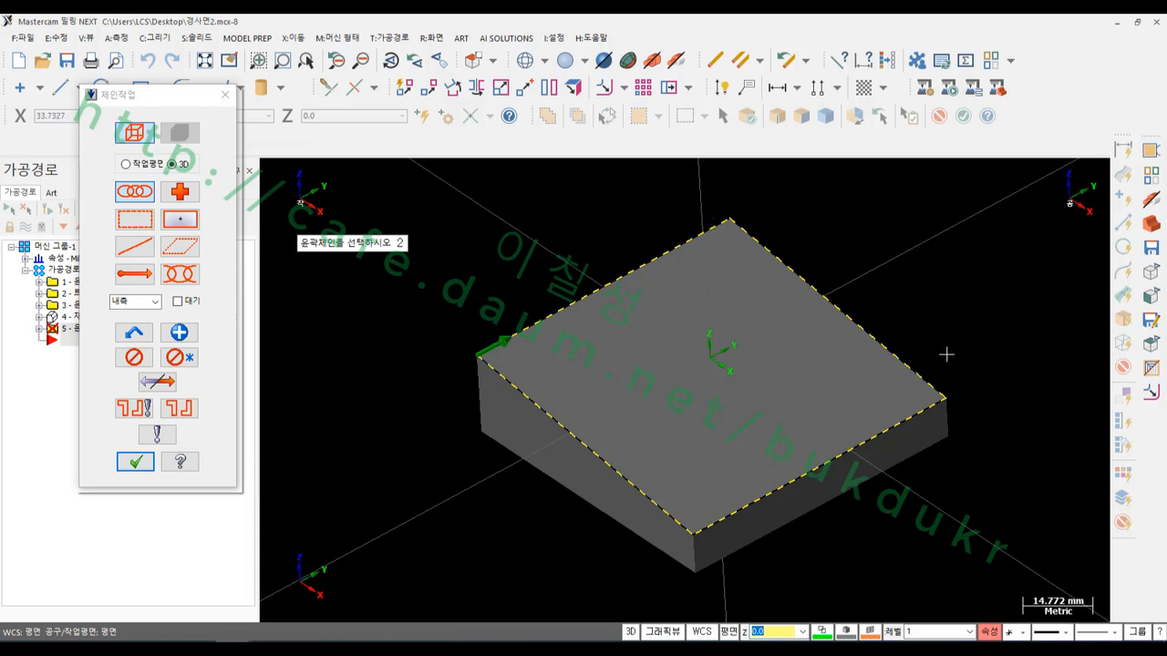
click(134, 462)
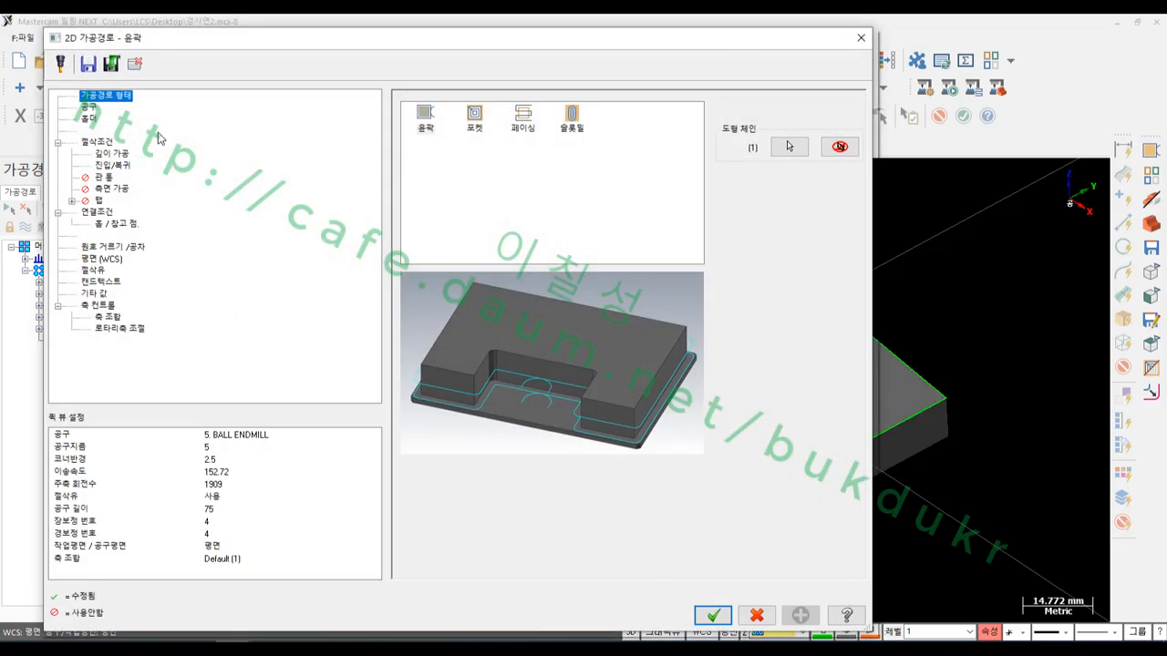
Assign tool 4, the 5 mm ball endmill, to the contour toolpath and set its contour type to 3D chamfer.
click(108, 107)
click(557, 175)
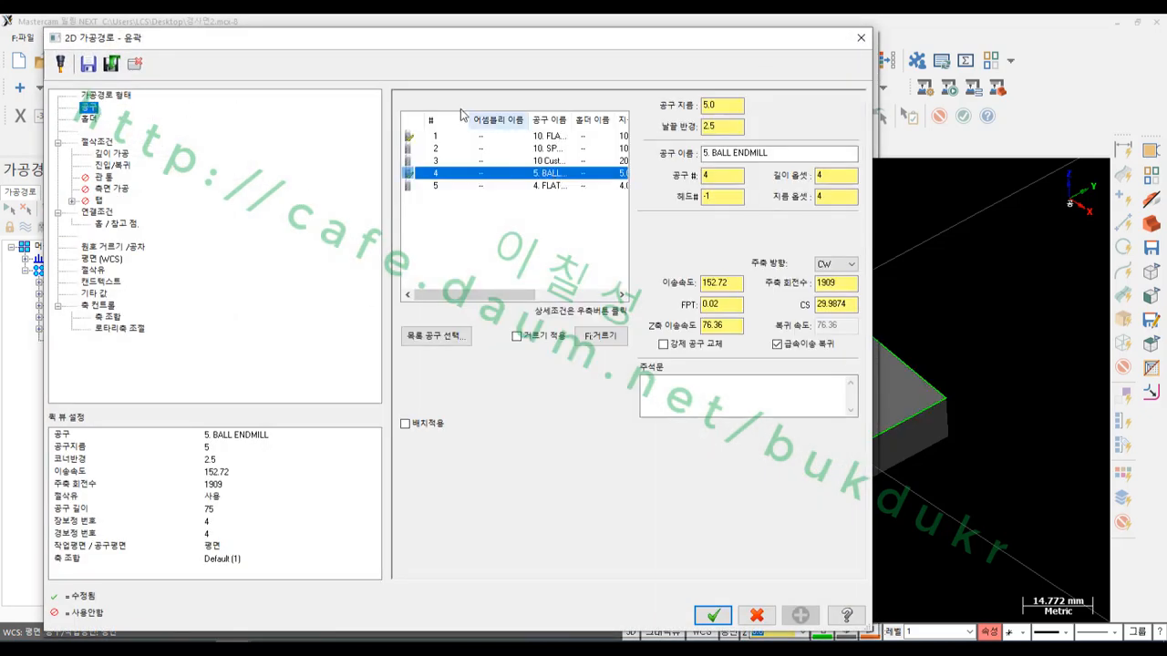
click(106, 143)
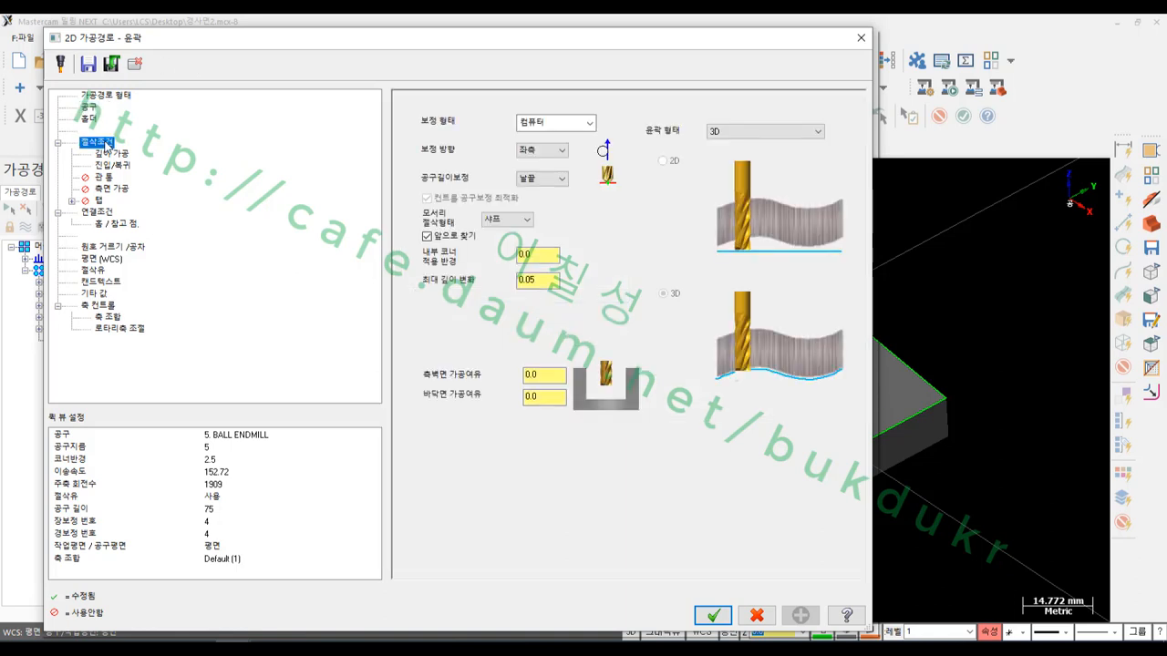
click(747, 134)
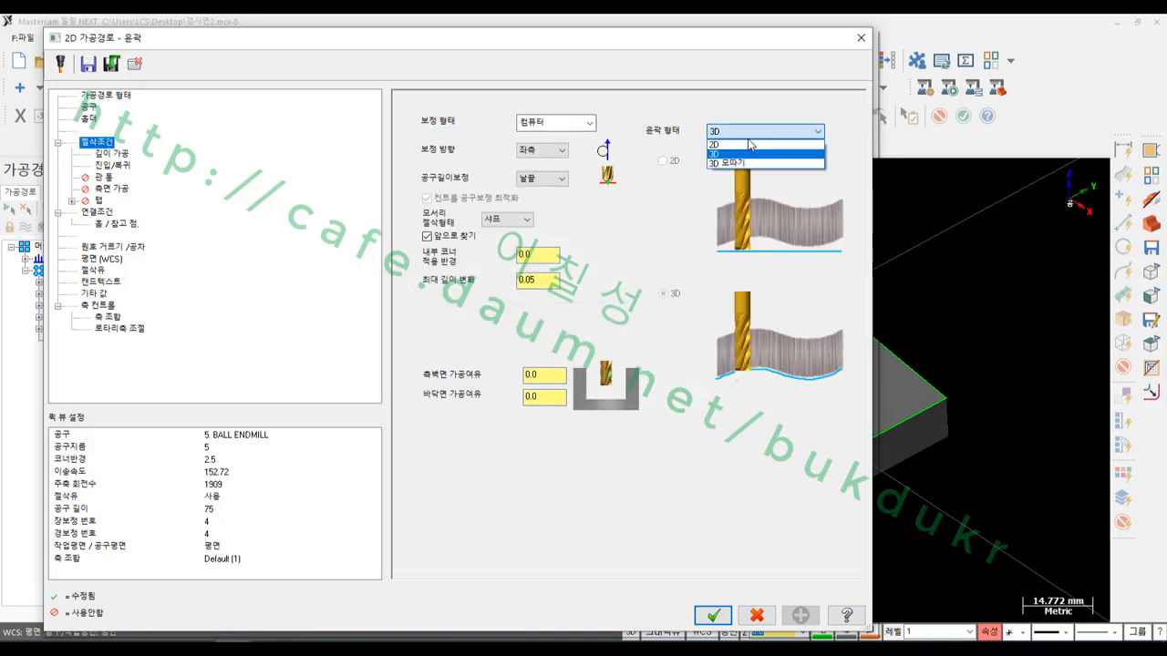
click(753, 164)
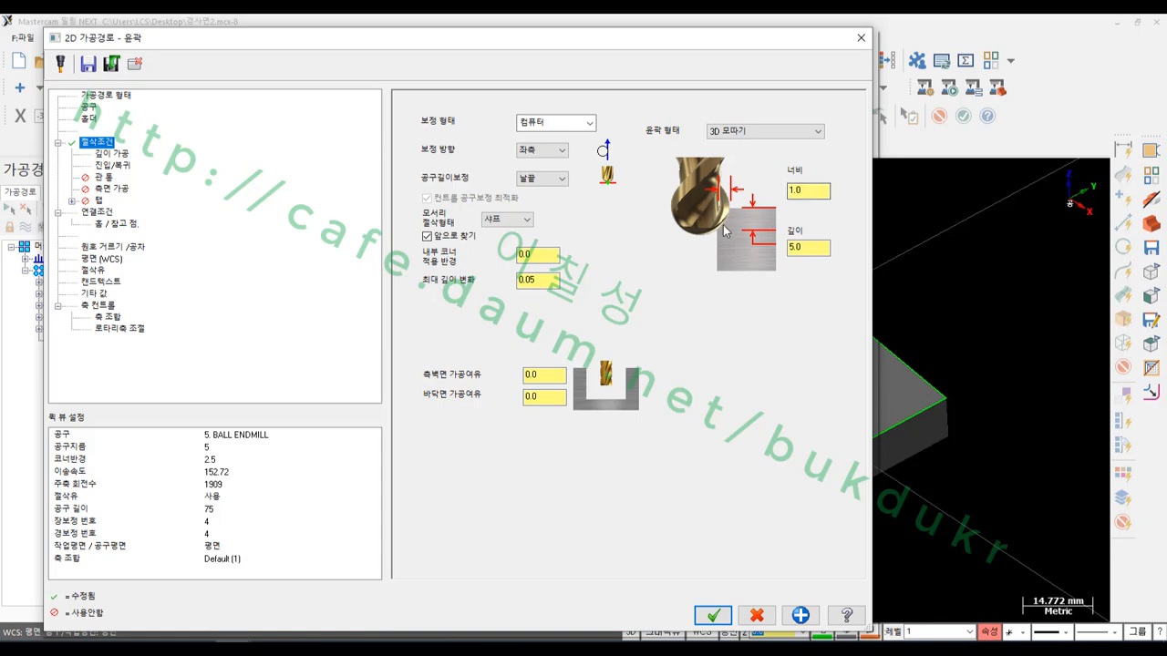
Set the 3D chamfer's width to 0.2 and its depth to 0.2.
double_click(815, 190)
text(0.2)
double_click(814, 241)
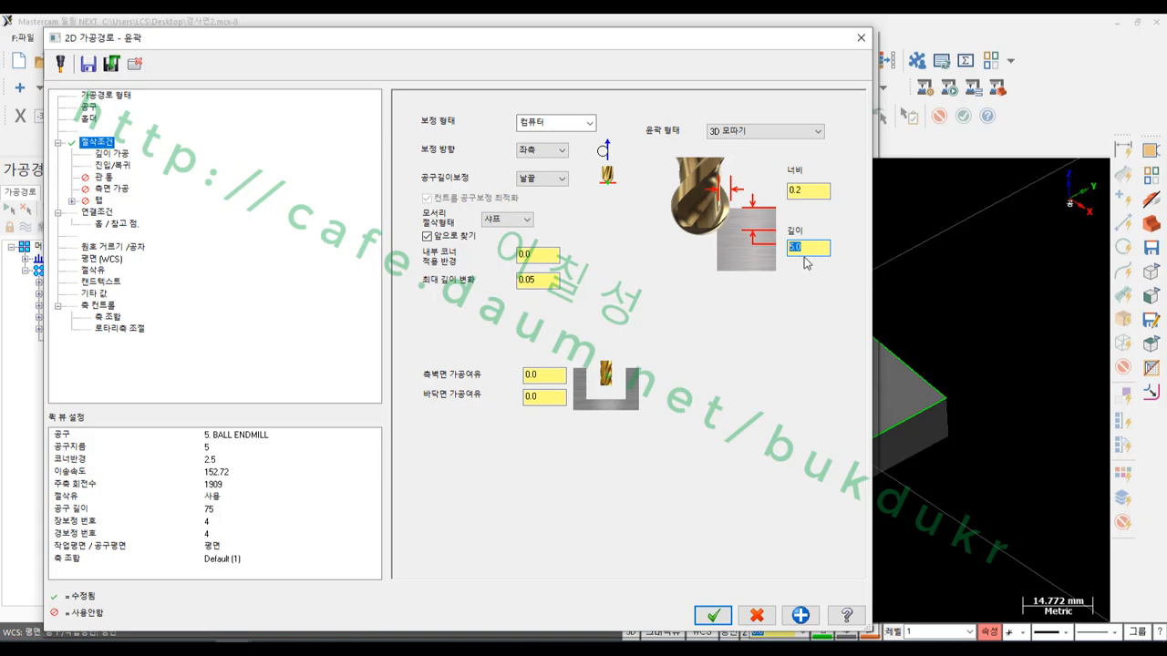
text(0.2)
click(810, 191)
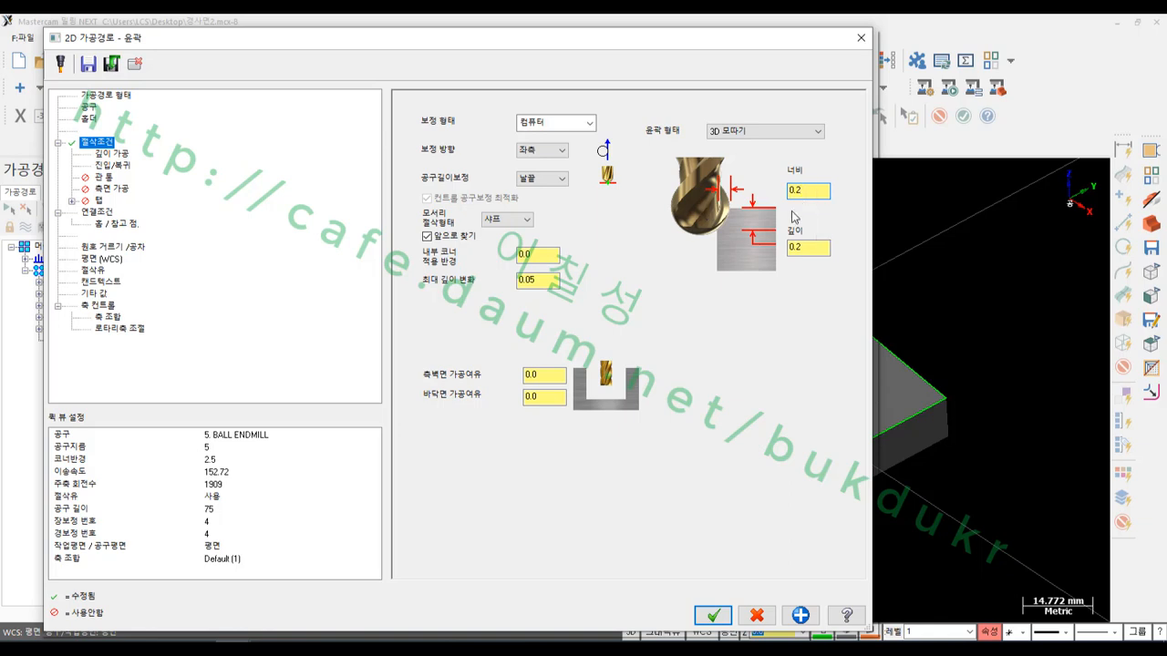
click(811, 252)
Disable depth cuts and turn off the adjustments to the start and end of the contour in the lead in/out settings.
click(113, 154)
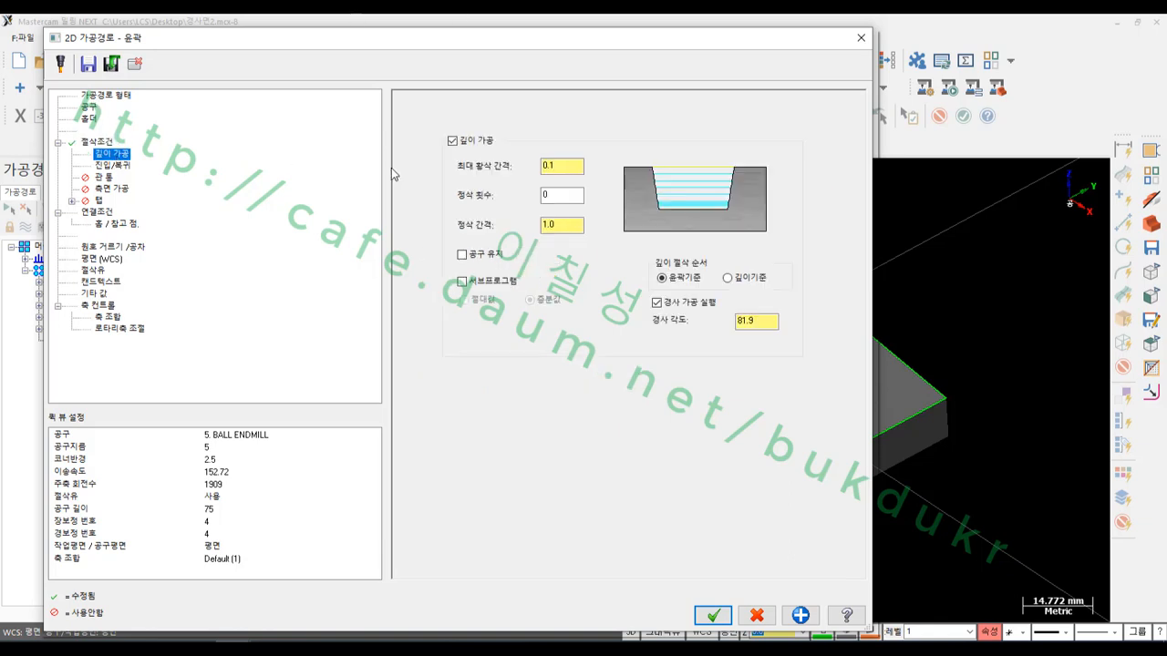
click(452, 142)
click(113, 166)
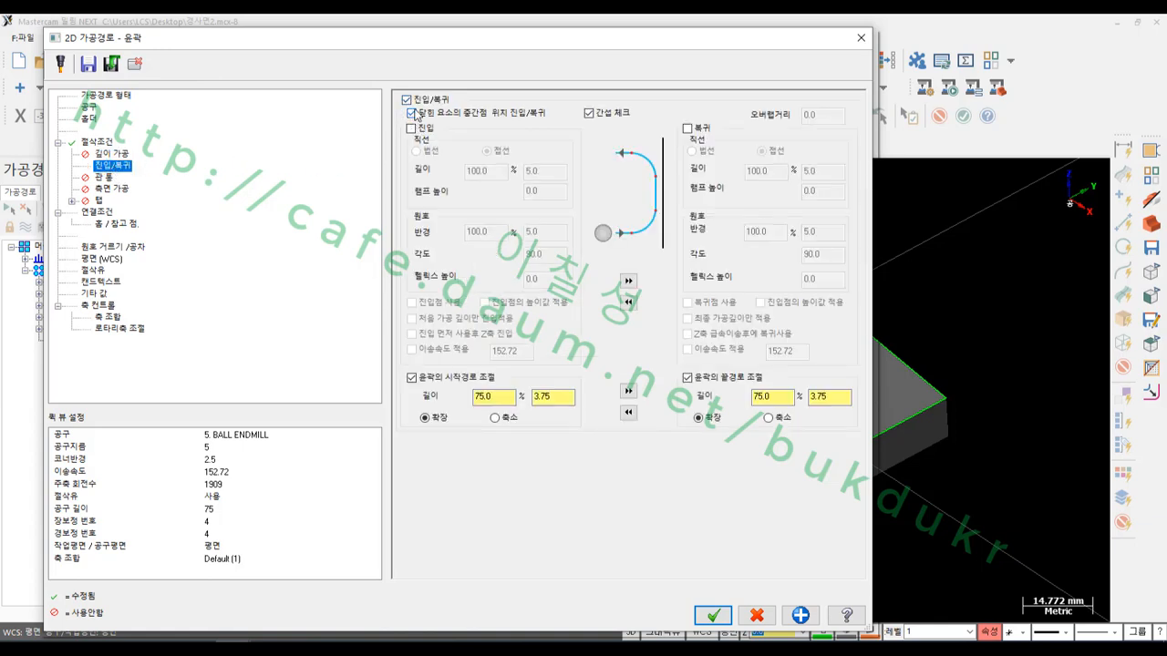
click(413, 377)
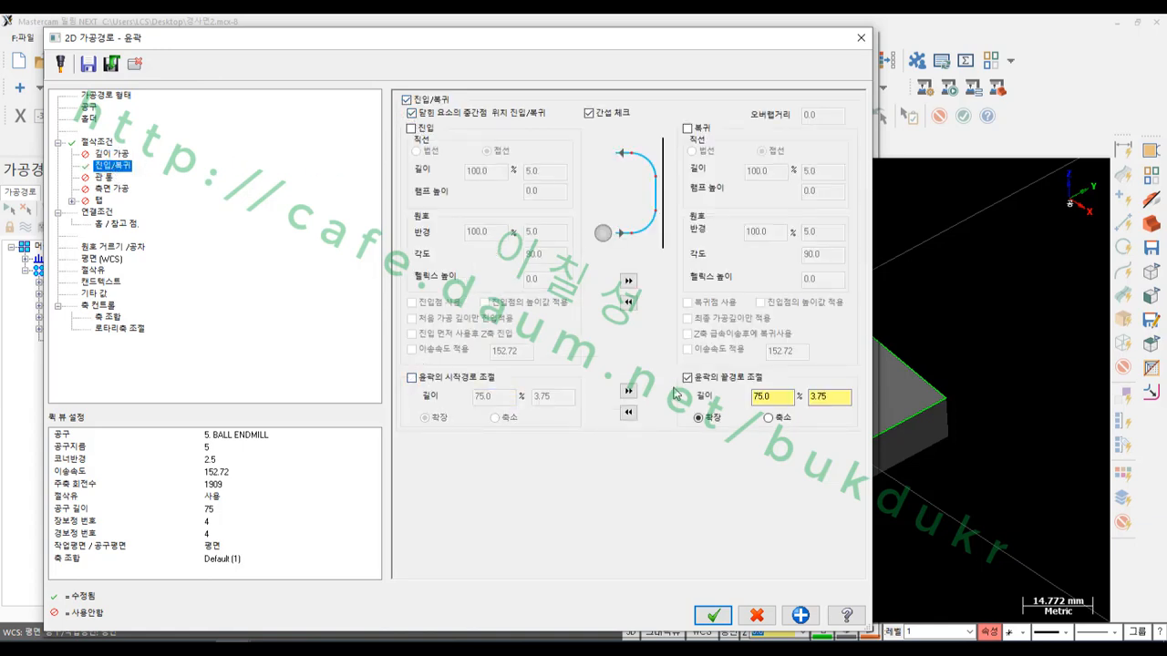
click(688, 377)
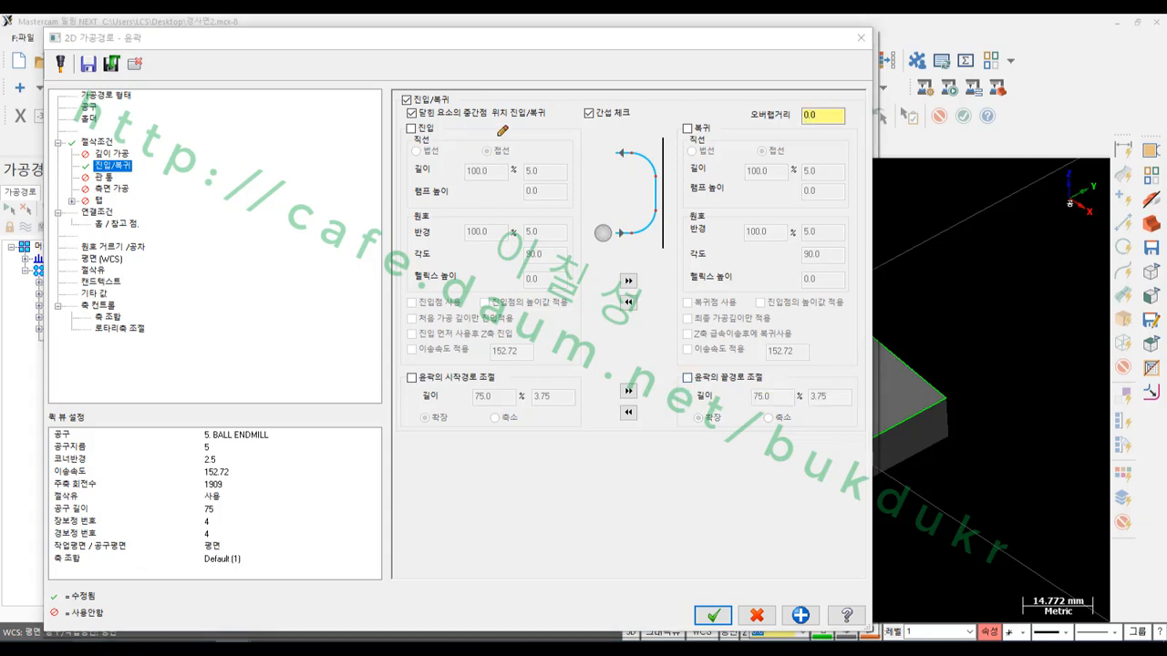
mouse_move(553, 135)
mouse_down()
mouse_move(417, 135)
mouse_move(429, 73)
mouse_move(566, 119)
mouse_up()
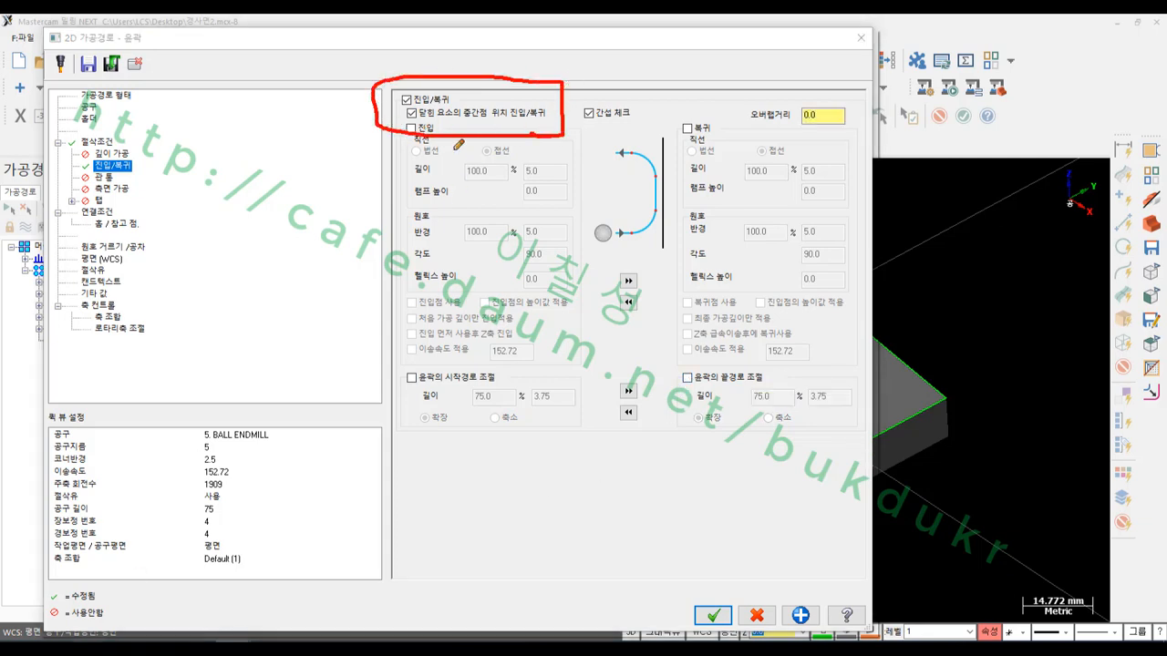
drag(405, 120, 543, 121)
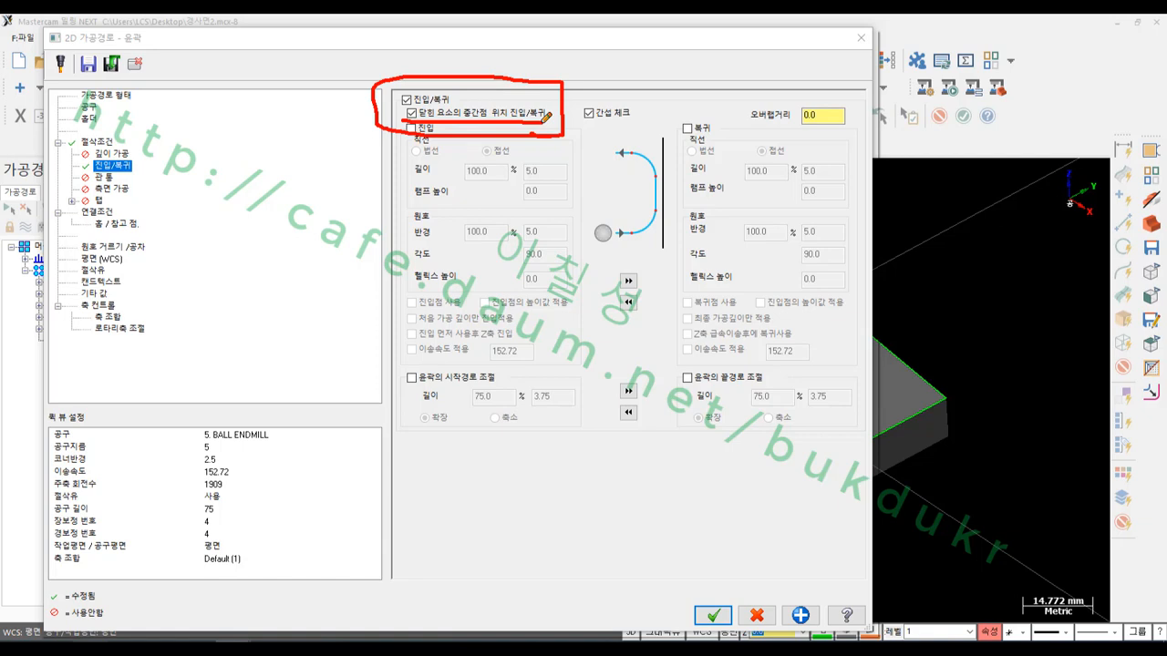
mouse_move(394, 118)
mouse_down()
mouse_move(370, 105)
mouse_move(510, 80)
mouse_move(547, 118)
mouse_up()
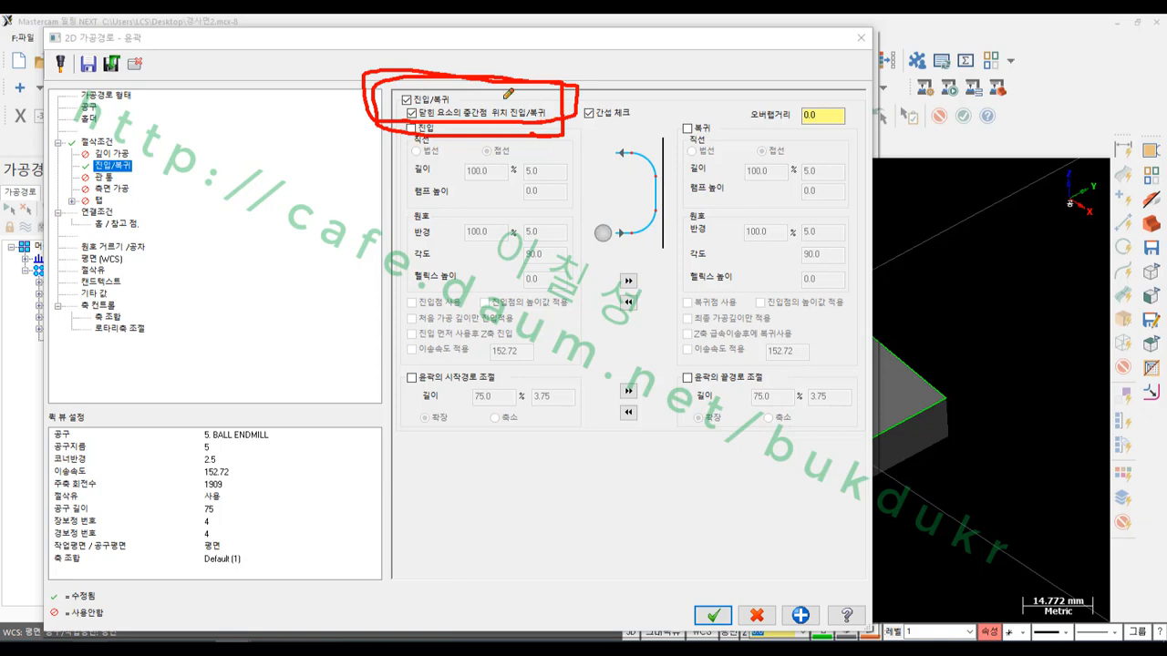
drag(504, 319, 391, 436)
drag(401, 327, 565, 459)
drag(764, 333, 658, 476)
drag(658, 392, 739, 463)
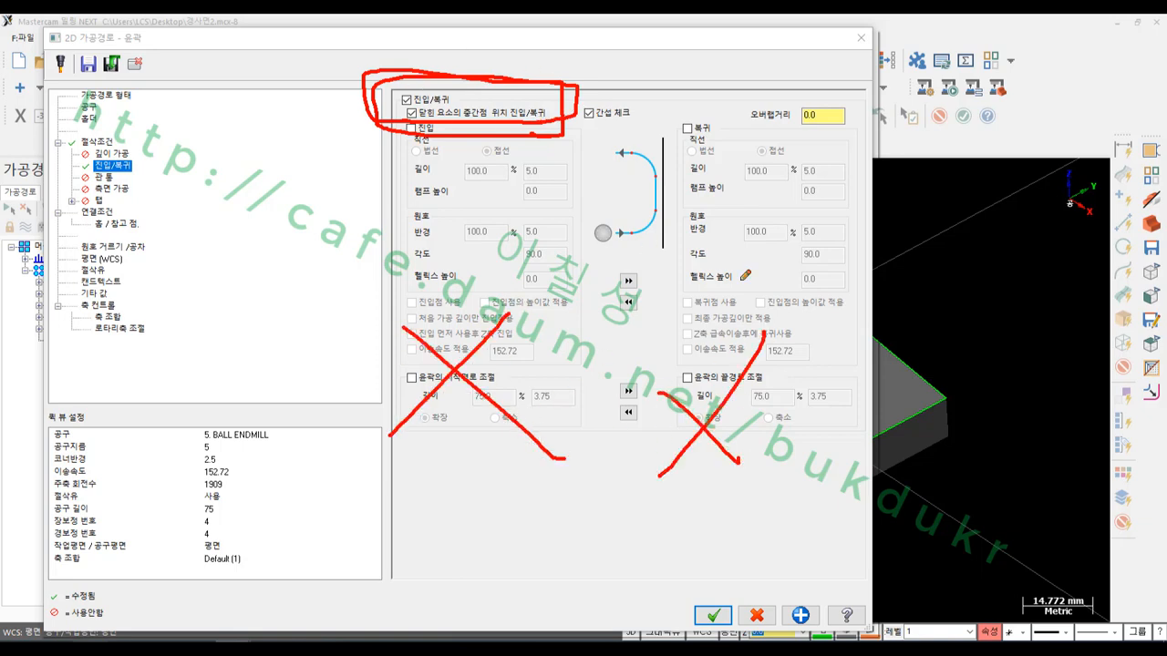
drag(753, 187, 710, 243)
drag(696, 191, 740, 249)
drag(511, 195, 469, 246)
drag(465, 200, 501, 262)
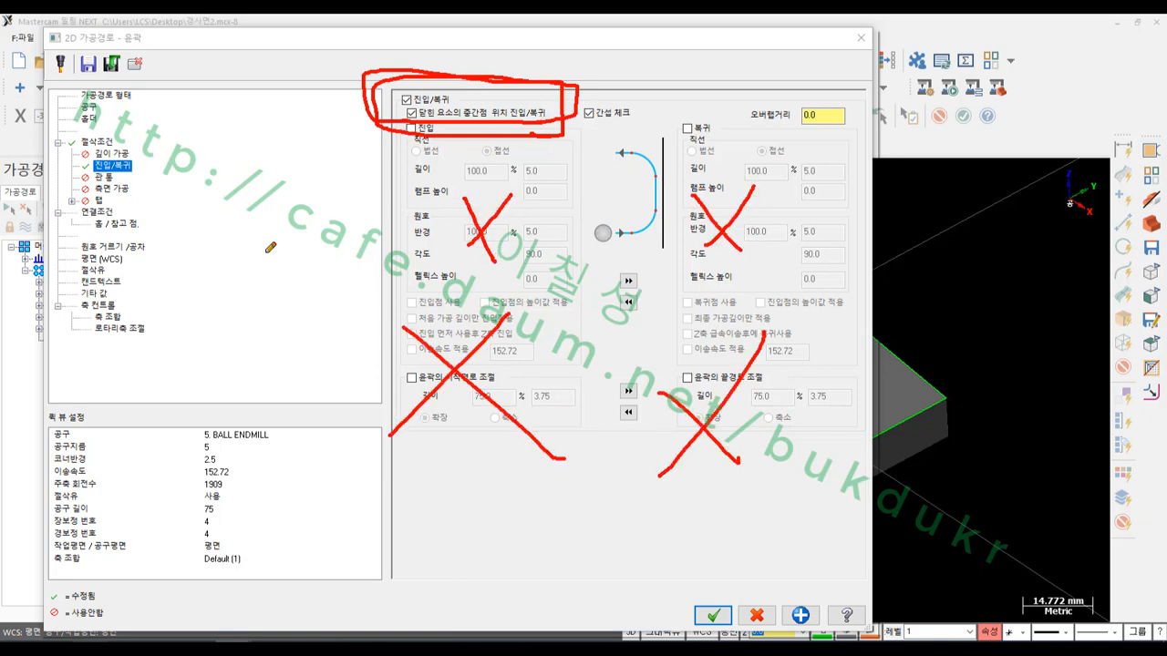
right_click(278, 235)
click(310, 389)
Set the machining depth to 0 in the linking parameters and generate the 3D chamfer toolpath.
click(97, 211)
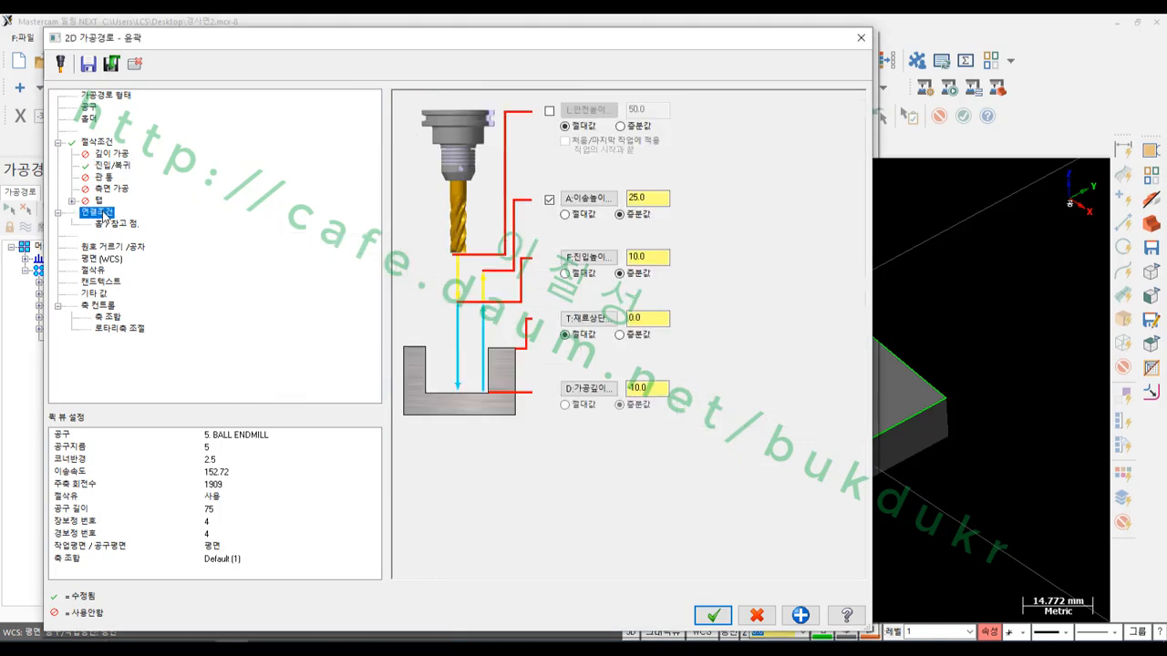
drag(651, 387, 597, 389)
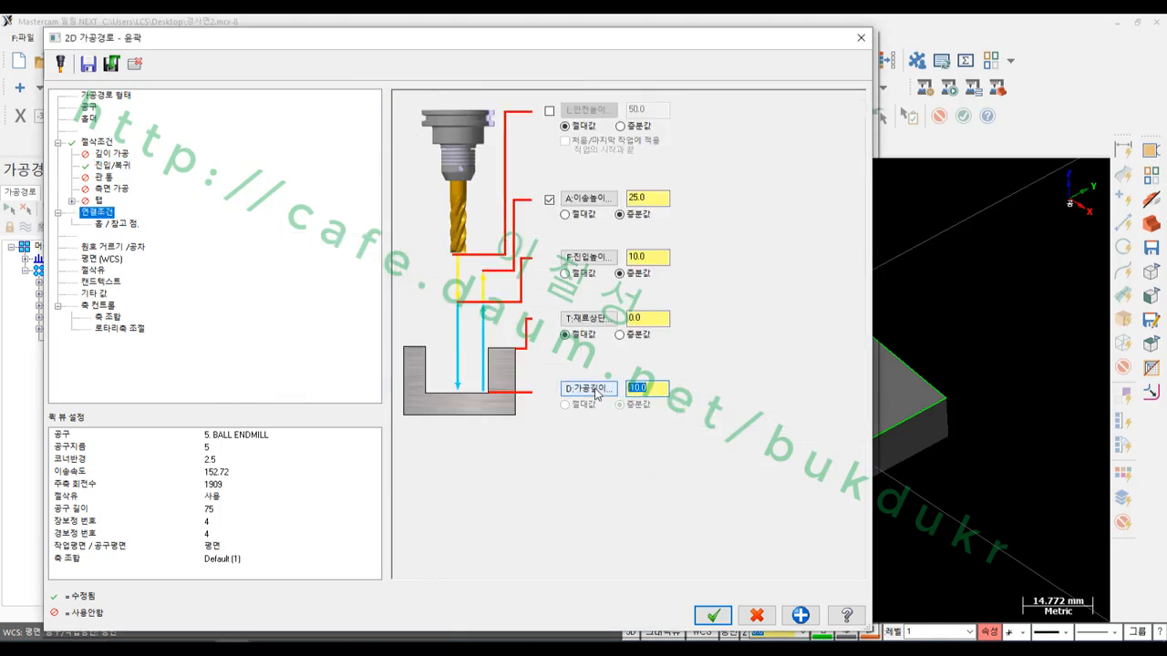
text(0)
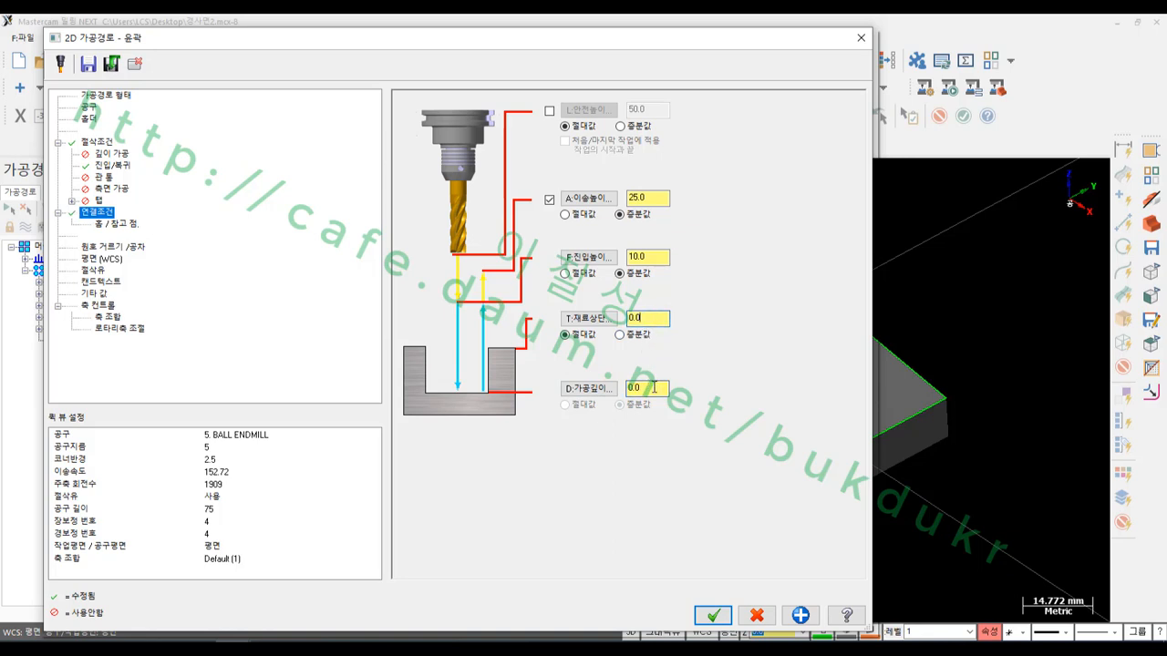
click(651, 388)
click(653, 387)
click(649, 319)
click(711, 613)
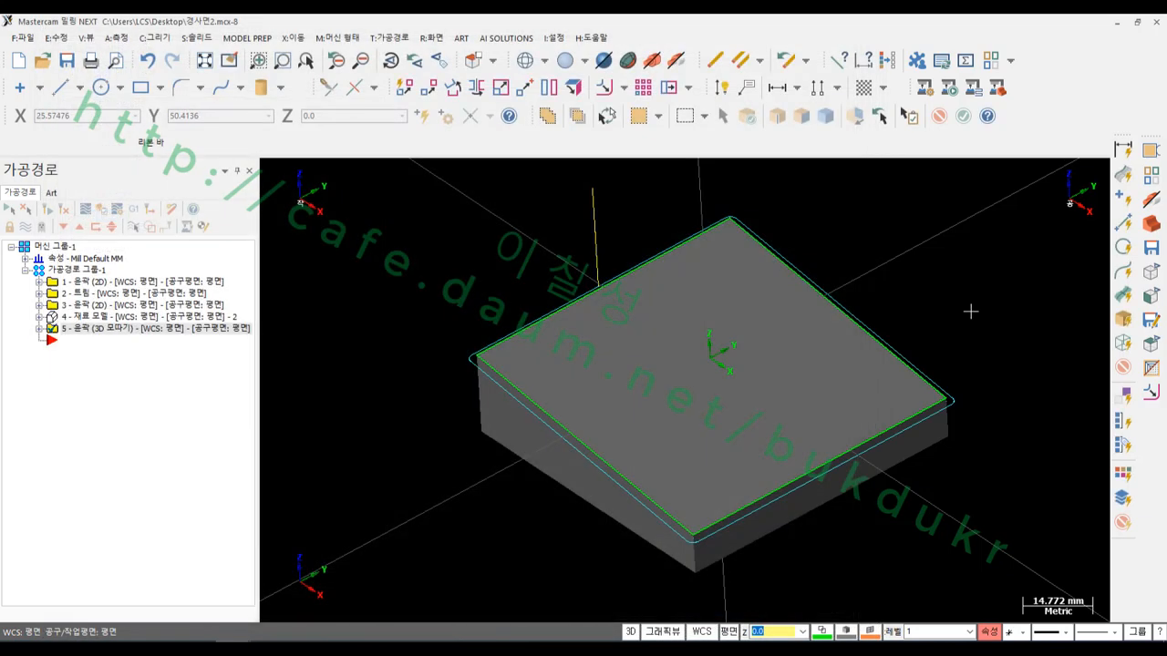
Backplot the 3D chamfer toolpath at a higher playback speed and examine its path around the sloped face's edges.
click(40, 328)
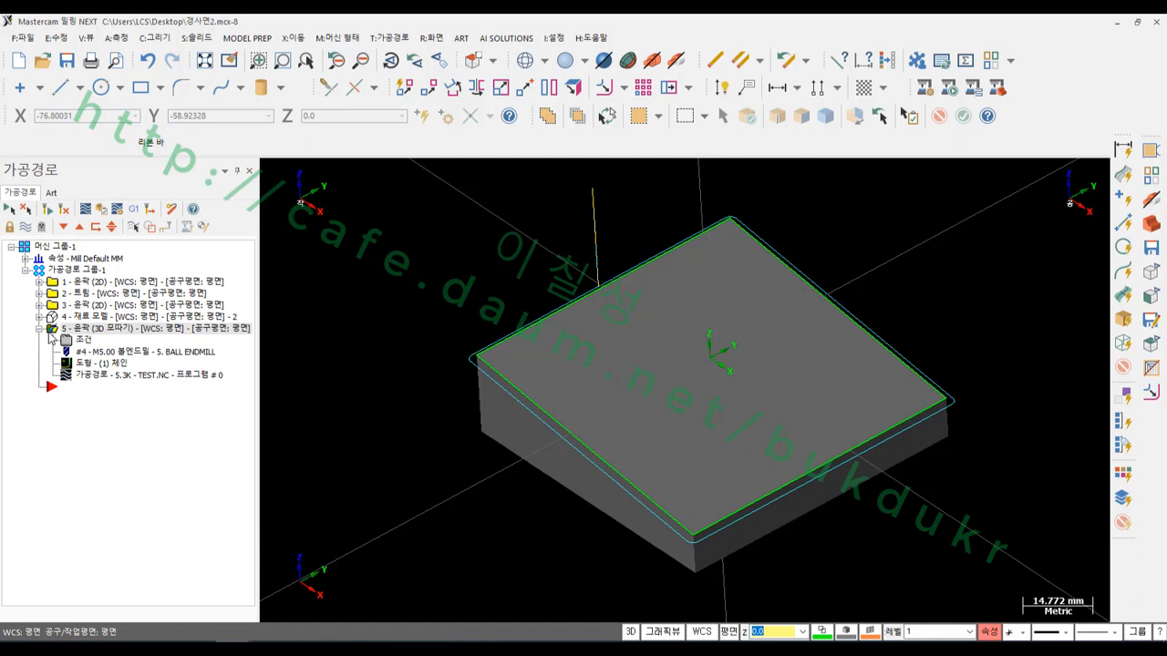
click(94, 383)
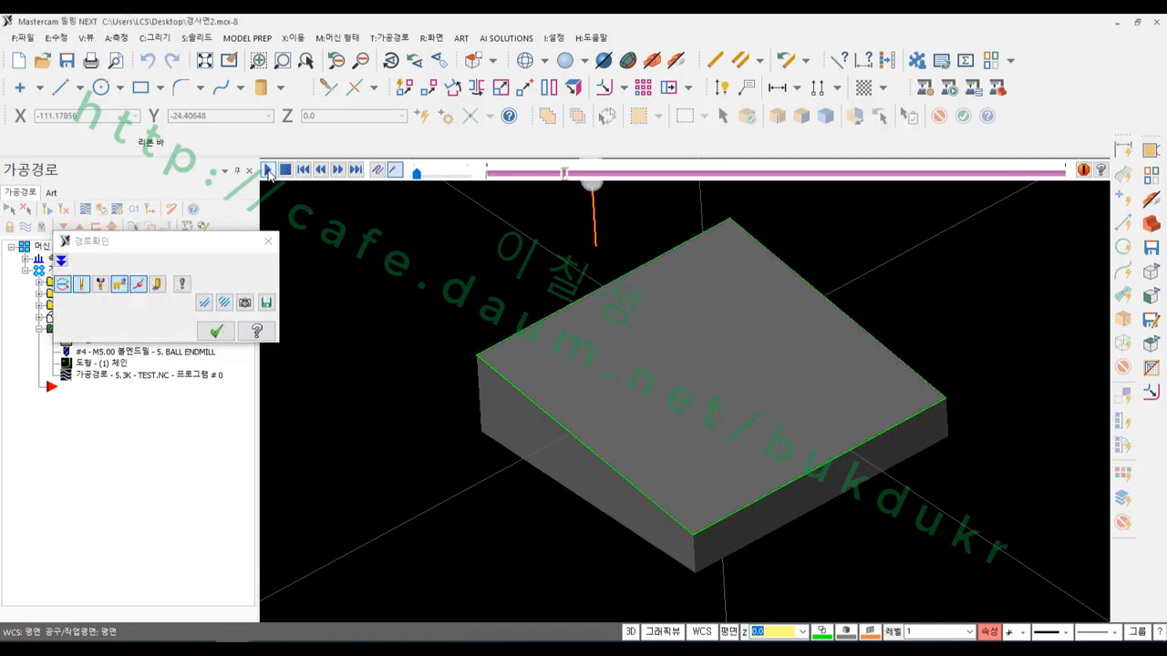
click(268, 171)
scroll(565, 372, down, 3)
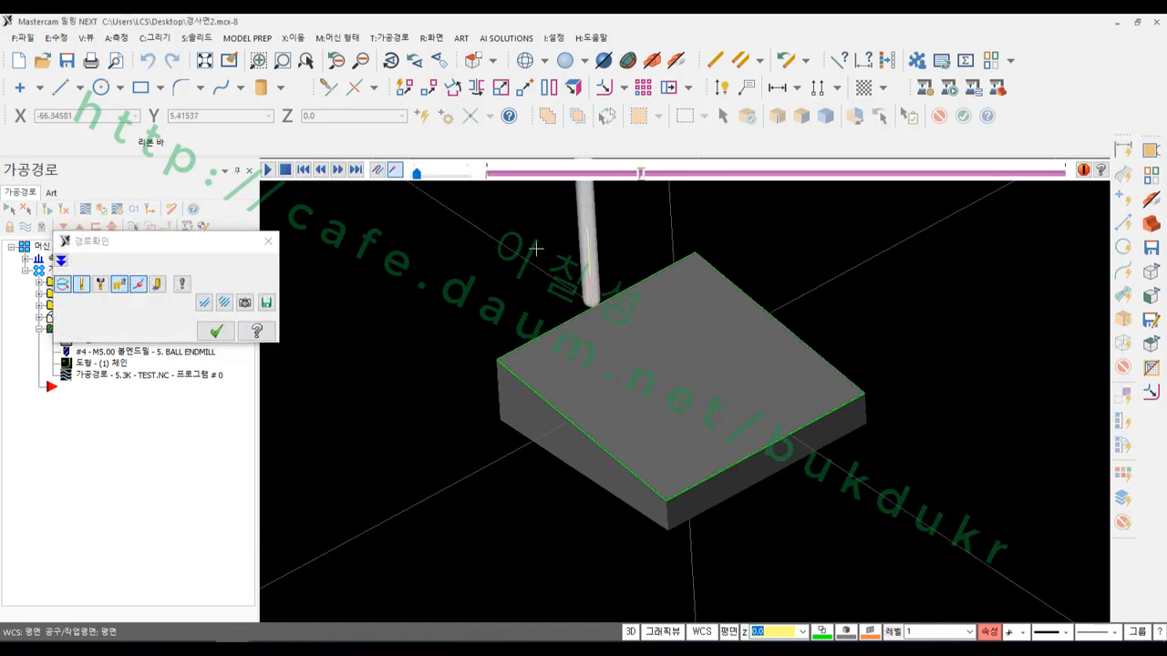
drag(417, 173, 476, 175)
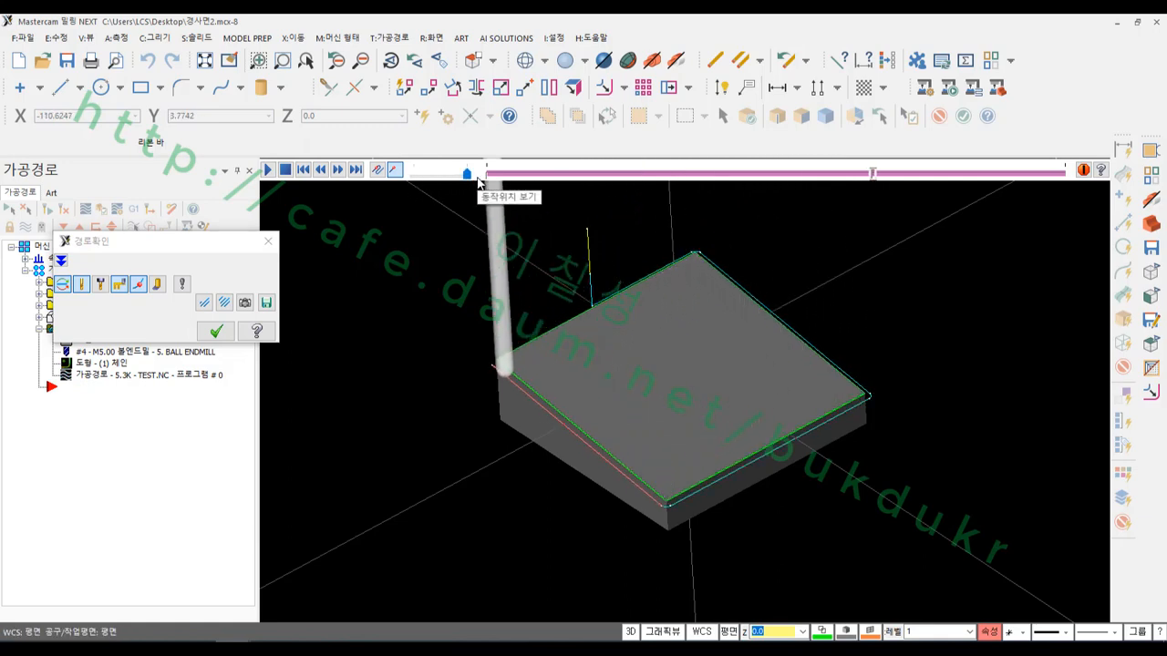
scroll(572, 307, up, 2)
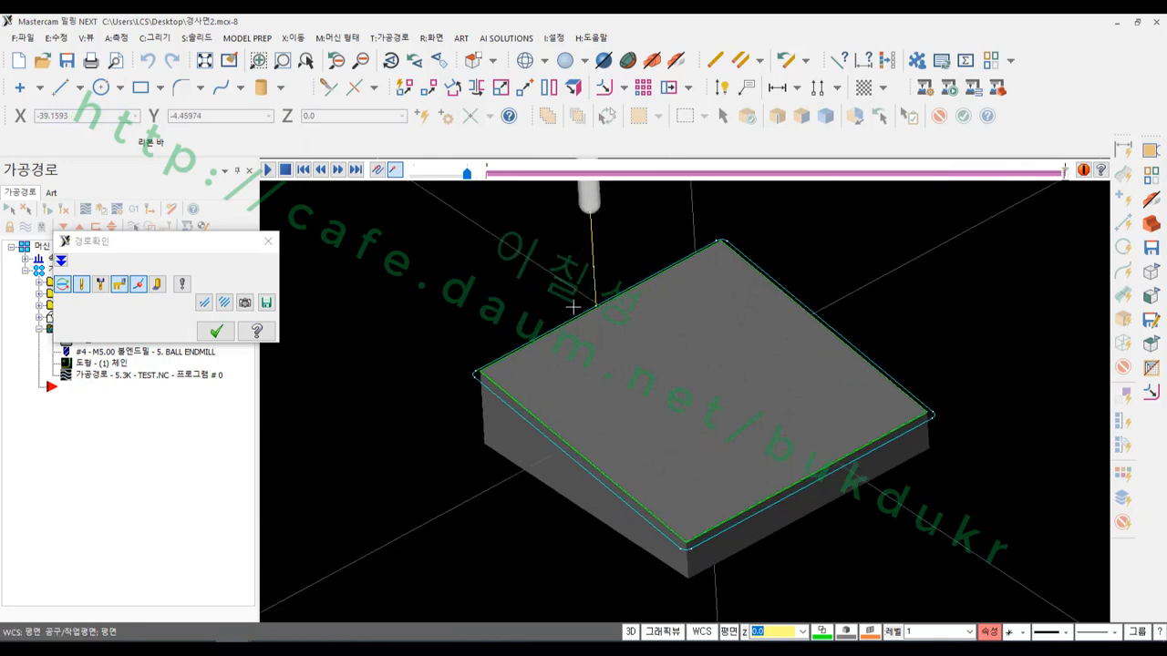
middle_drag(572, 308, 744, 308)
scroll(523, 298, up, 3)
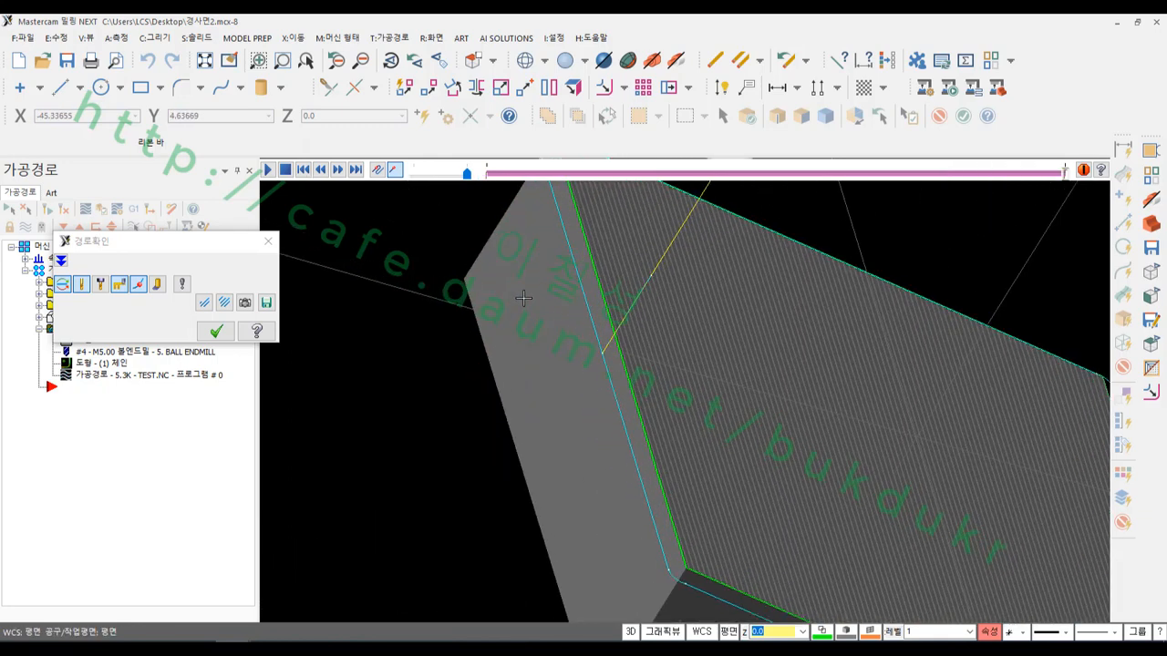
middle_drag(524, 298, 597, 298)
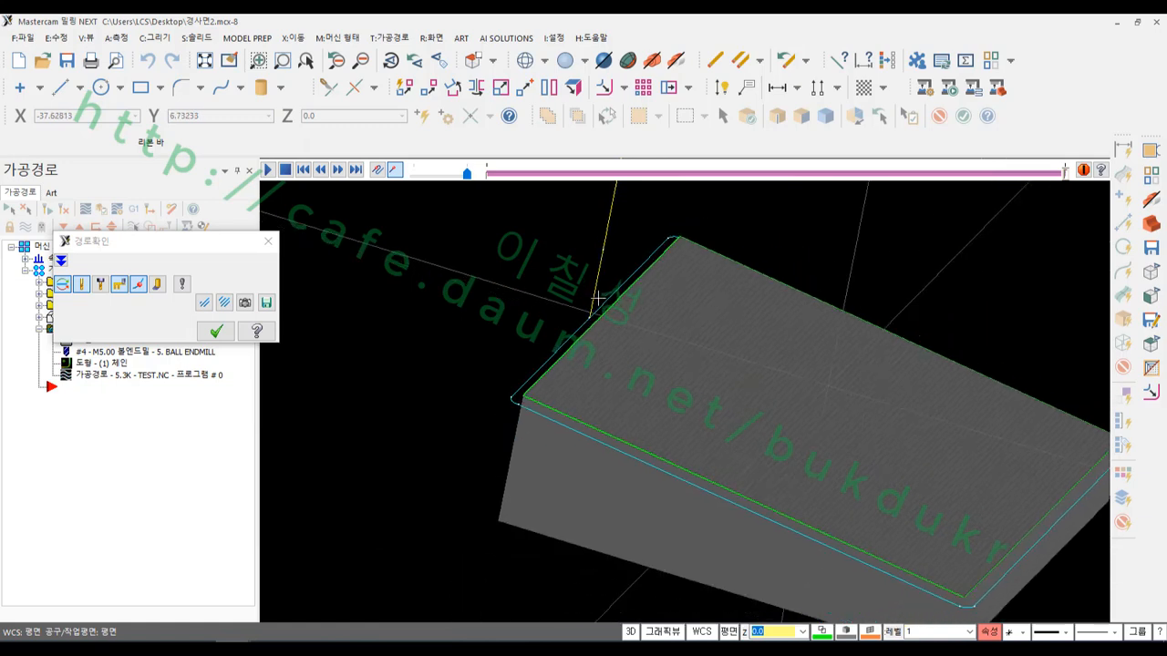
scroll(597, 298, down, 2)
click(216, 331)
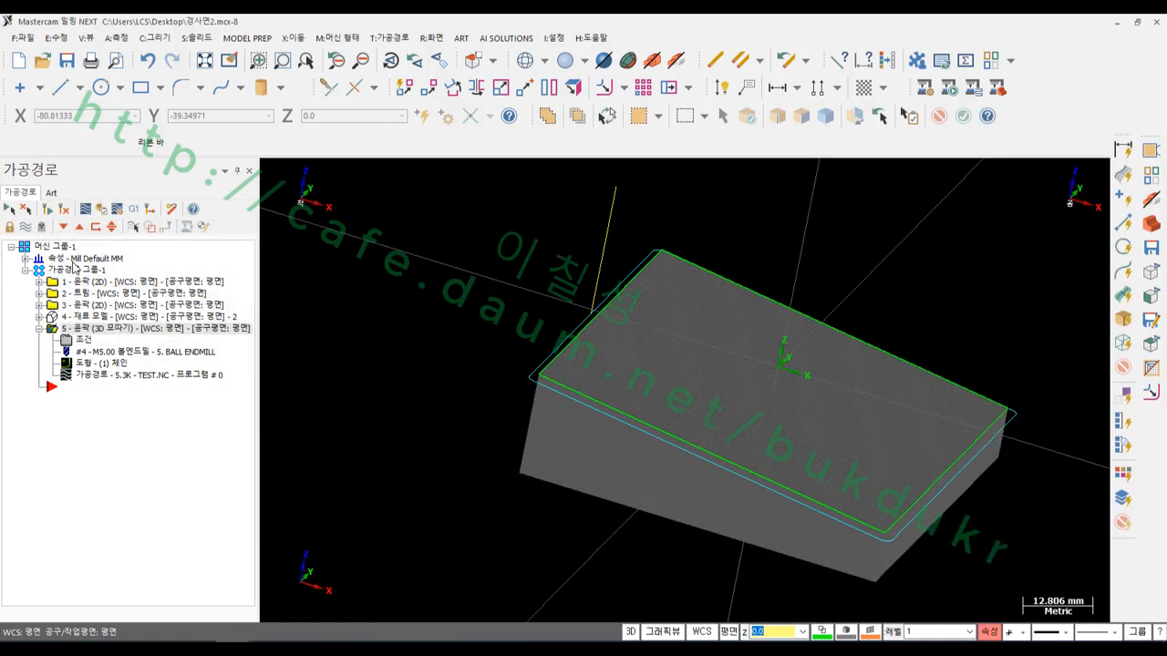
Verify all operations in the toolpath group through to the end and examine the chamfered edges at the sloped face's lowest front corner.
click(73, 270)
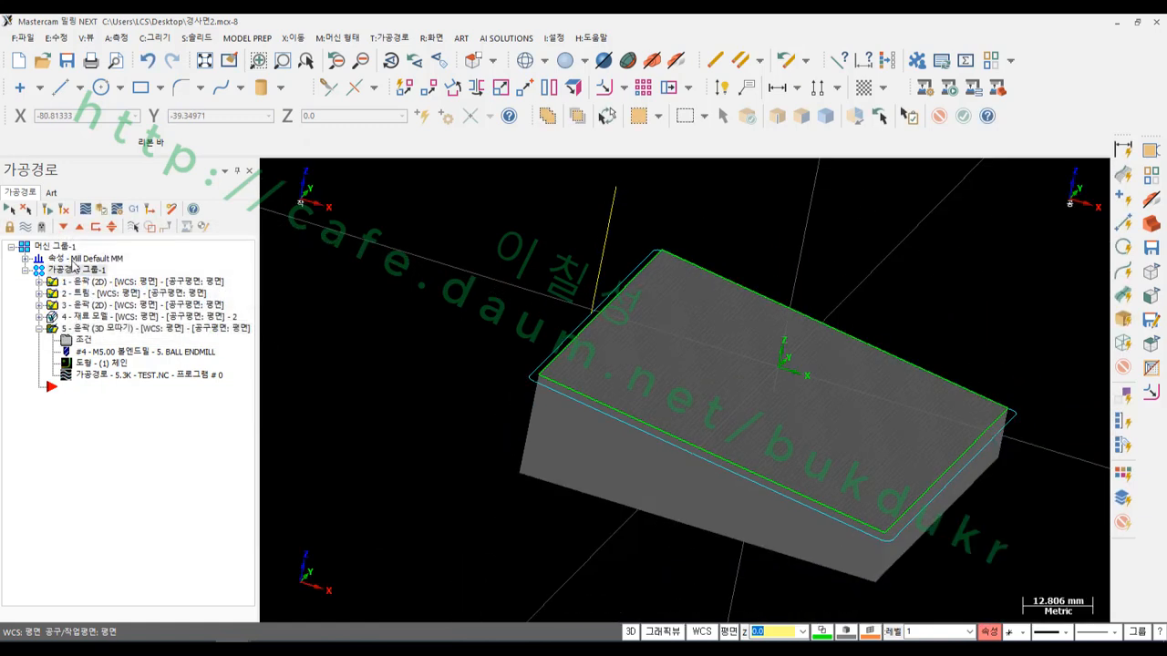
click(102, 210)
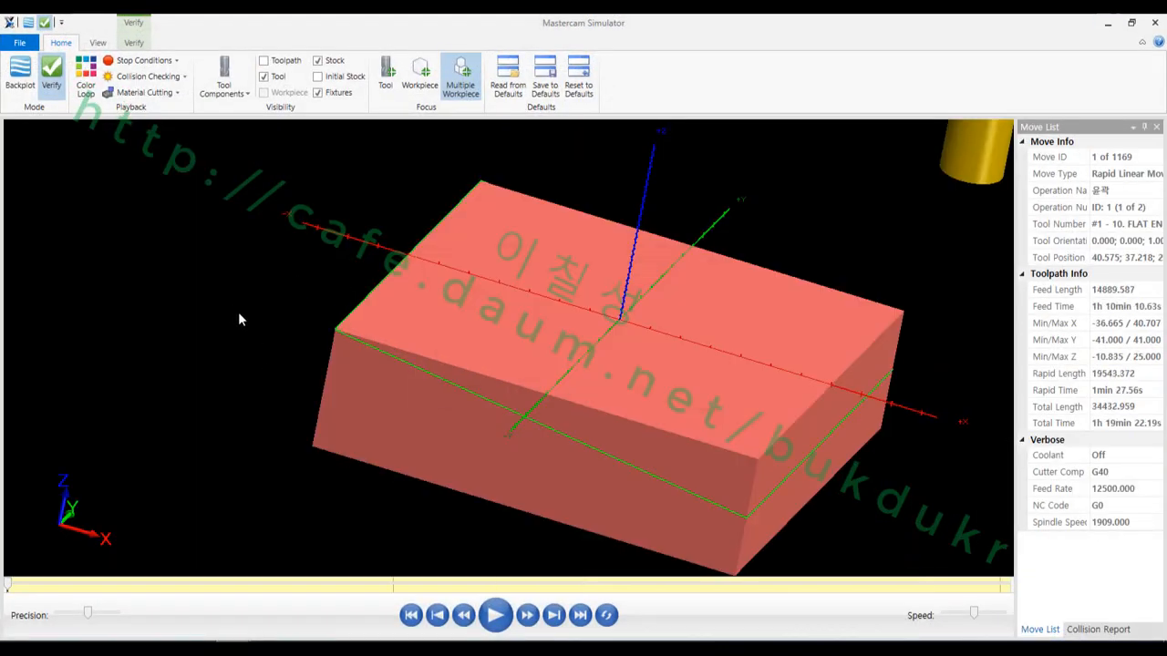
click(582, 616)
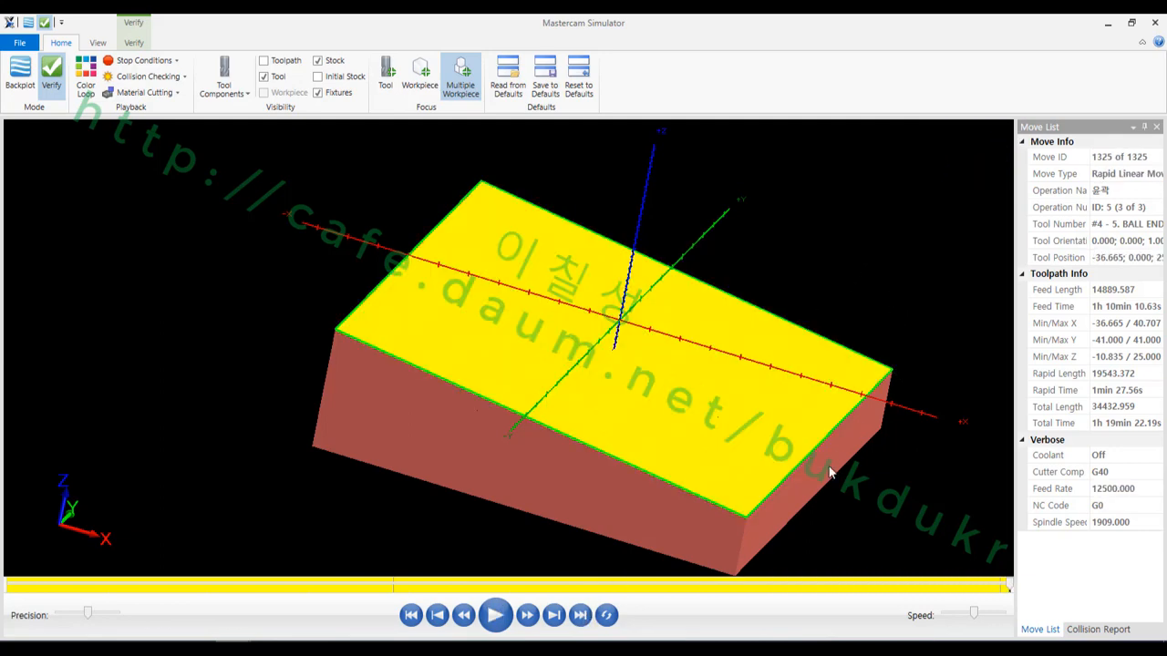
scroll(659, 509, up, 6)
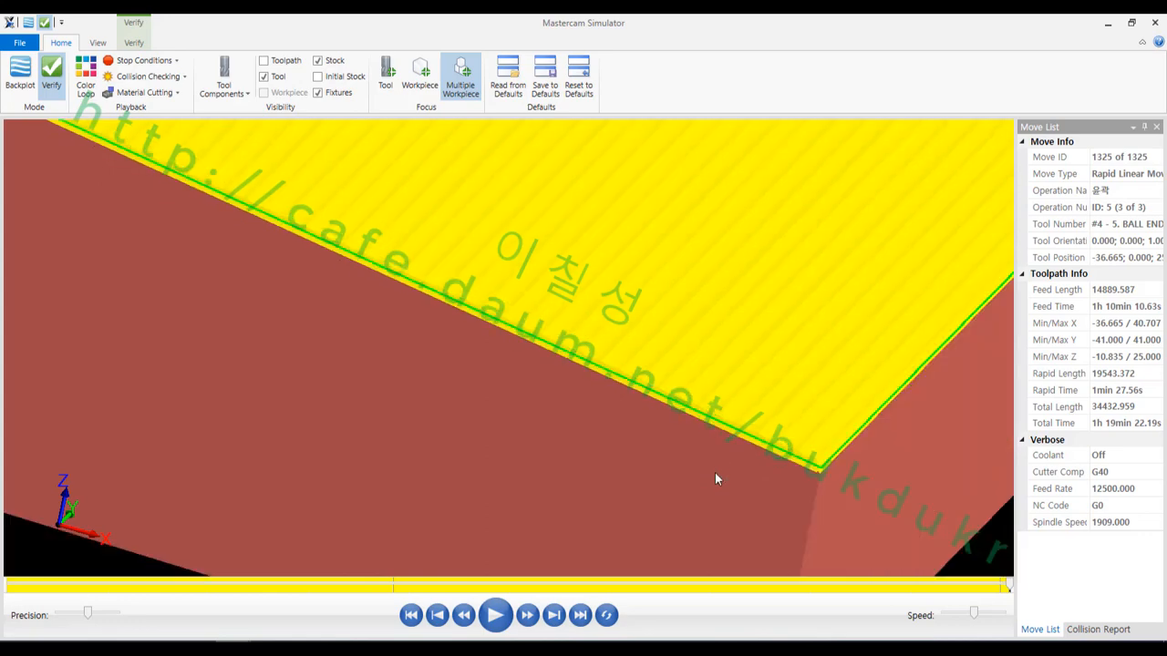
scroll(775, 461, up, 5)
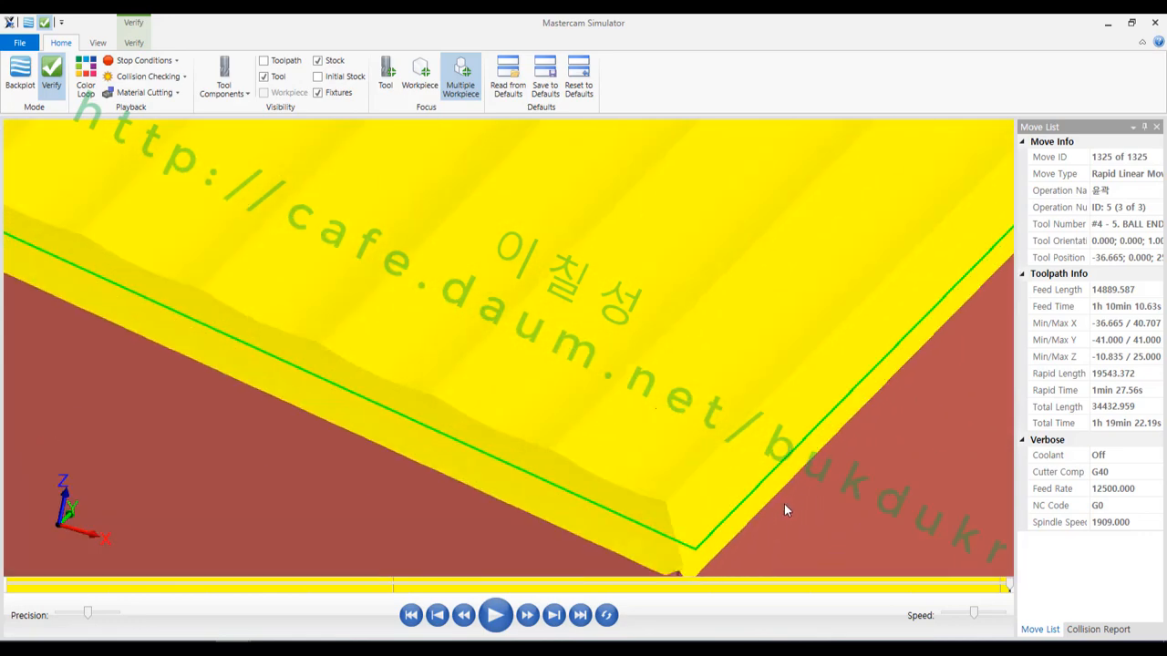
scroll(789, 428, down, 6)
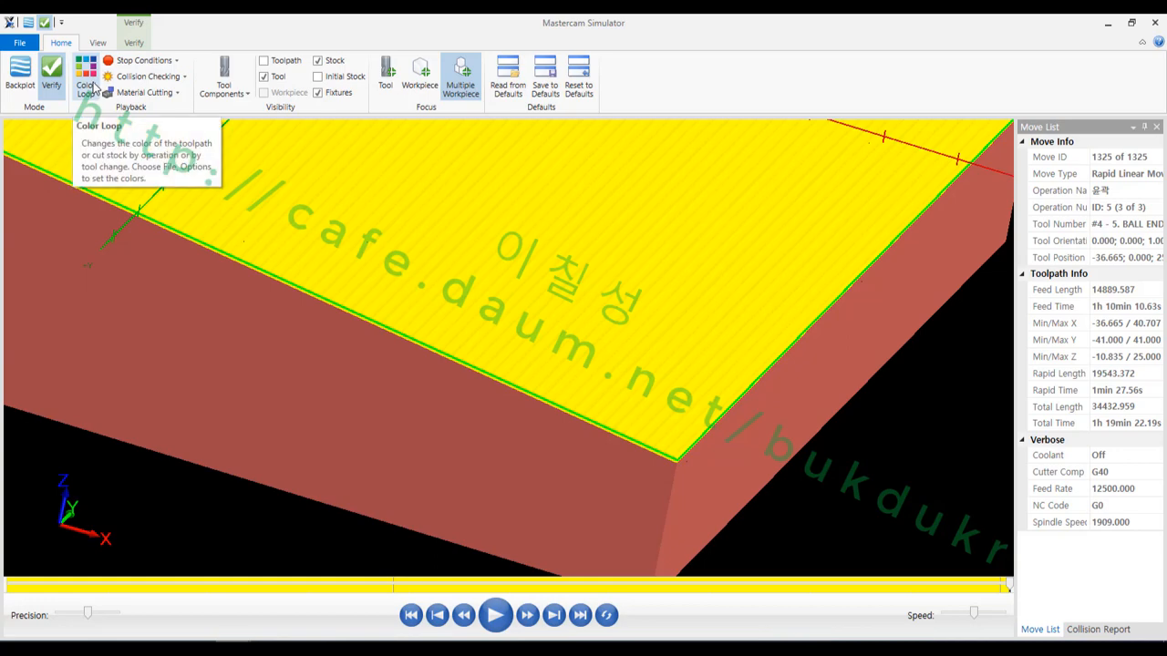
scroll(733, 502, down, 1)
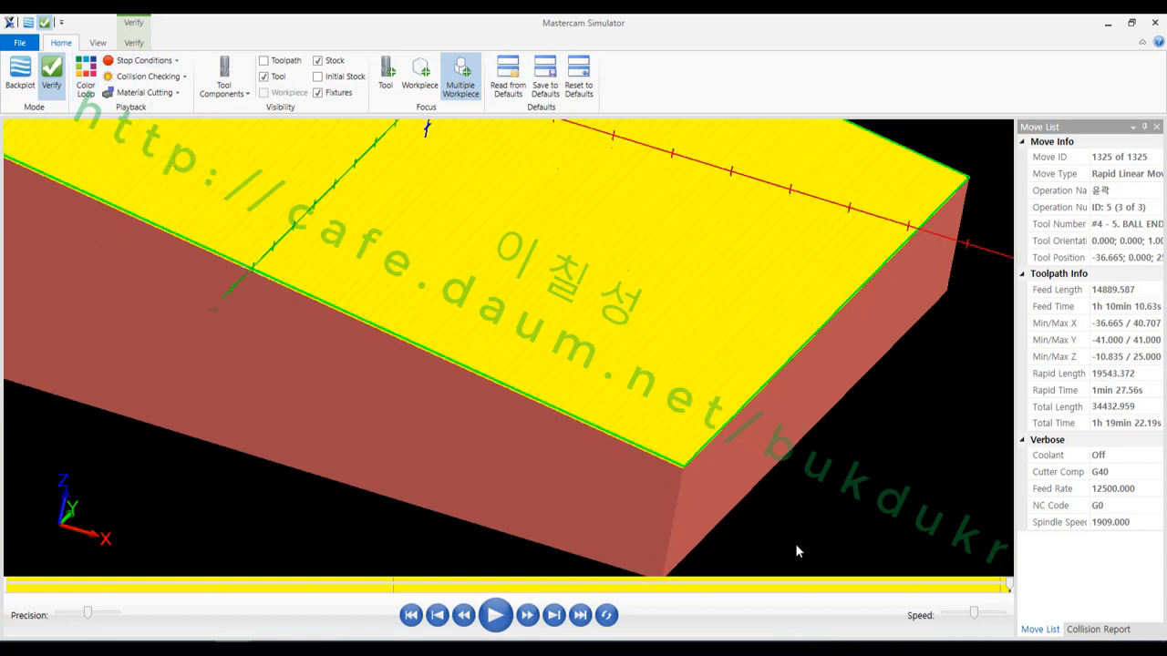
scroll(797, 551, down, 3)
scroll(825, 525, up, 4)
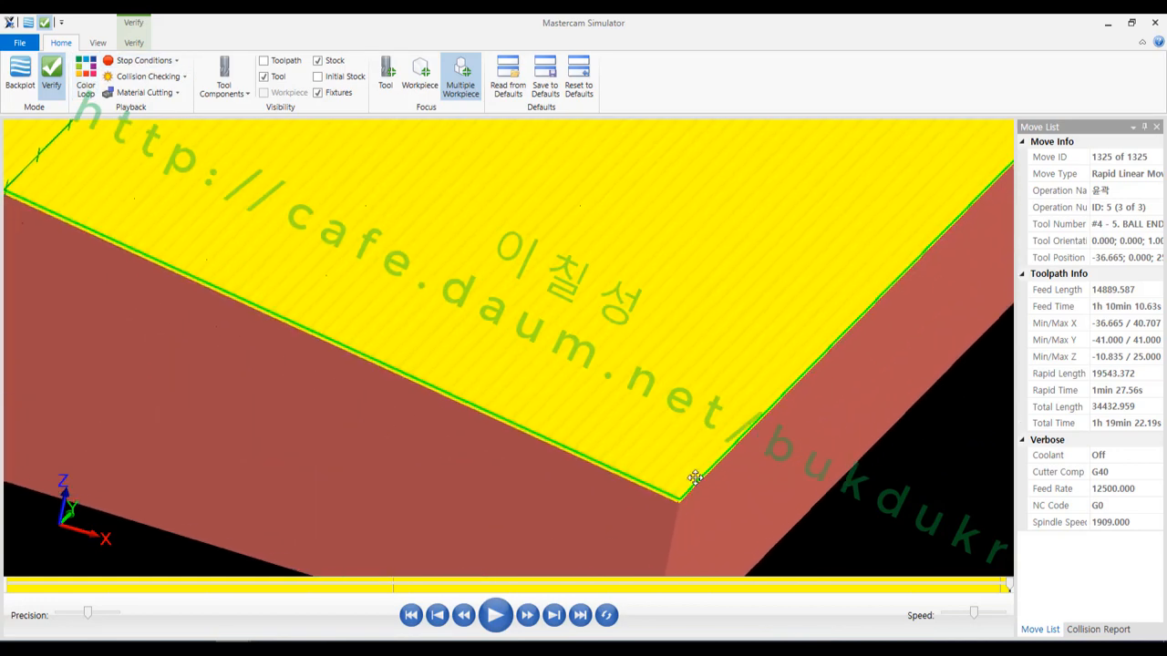
Inspect the chamfer along the sloped face's other edges and corners, including the upper corner, on the verified part.
middle_drag(695, 478, 573, 375)
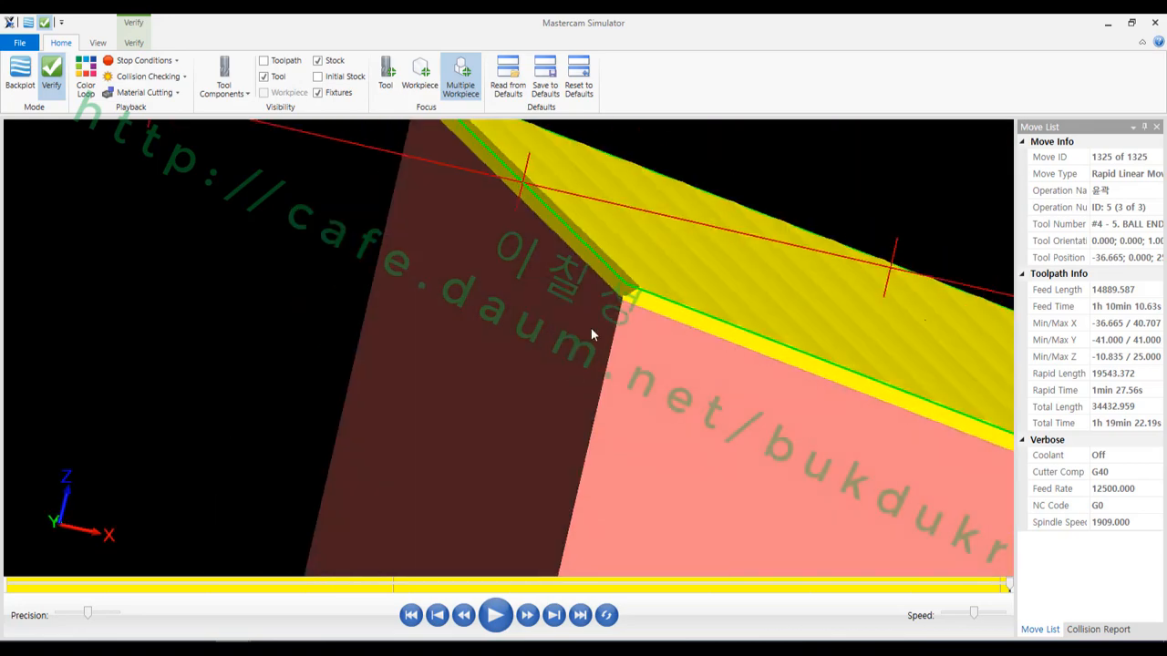
middle_drag(591, 335, 284, 219)
scroll(254, 193, up, 3)
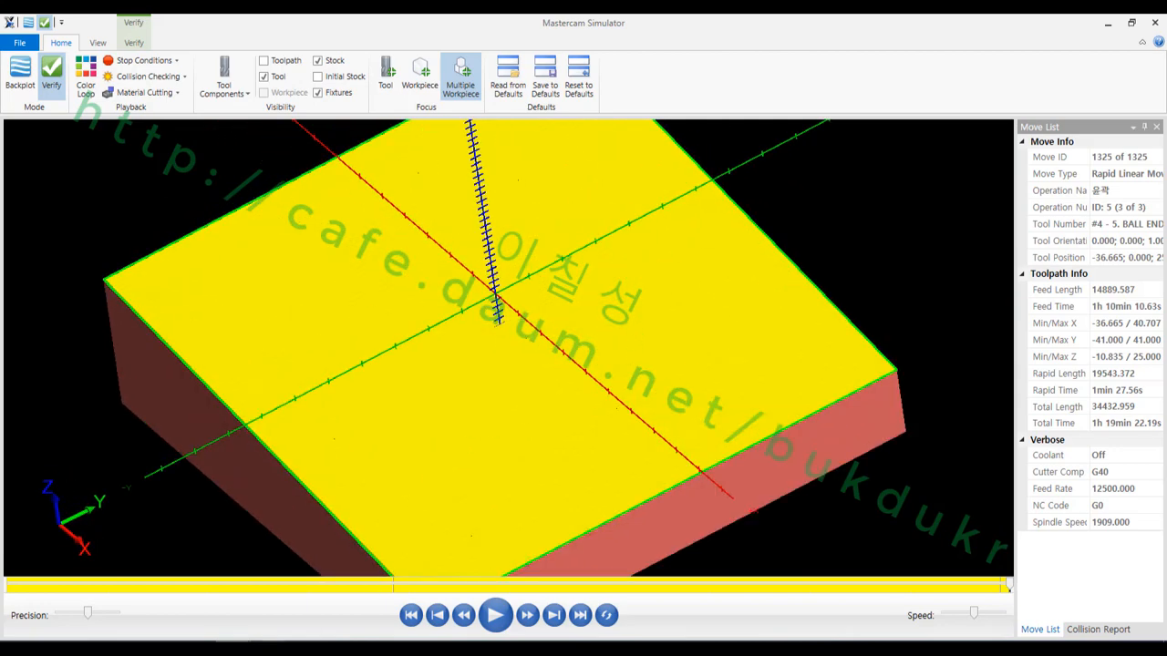
Return to Mastercam and post all operations in the toolpath group, overwriting the NC file TEST.NC and skipping the posting error messages.
mouse_move(235, 647)
click(187, 597)
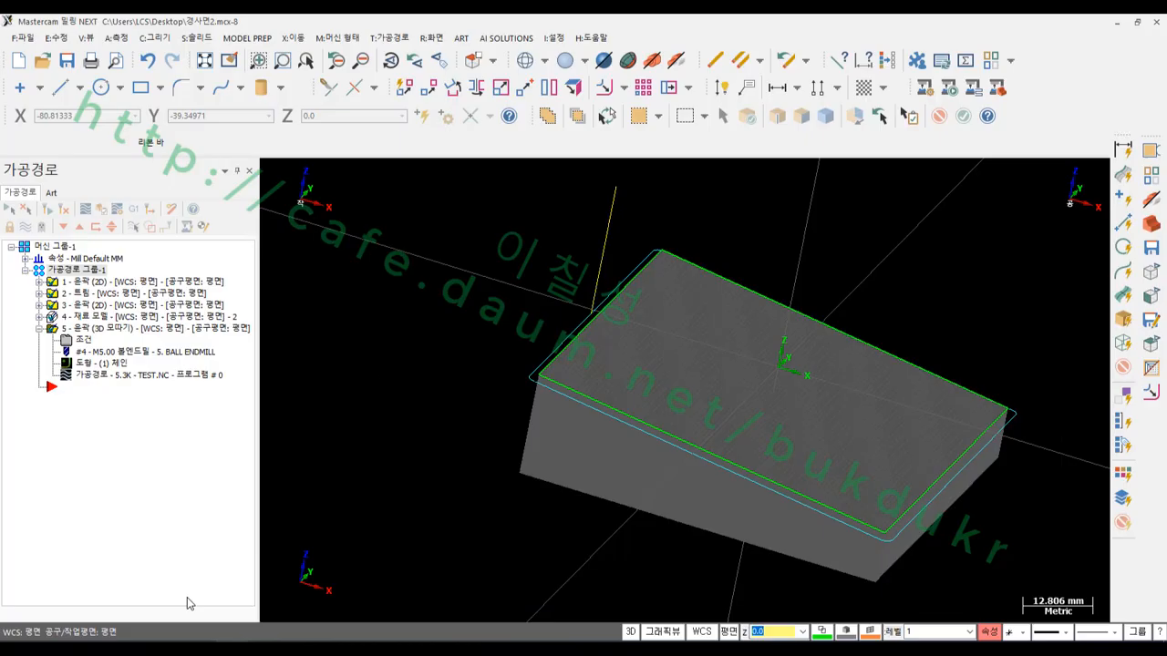
click(134, 209)
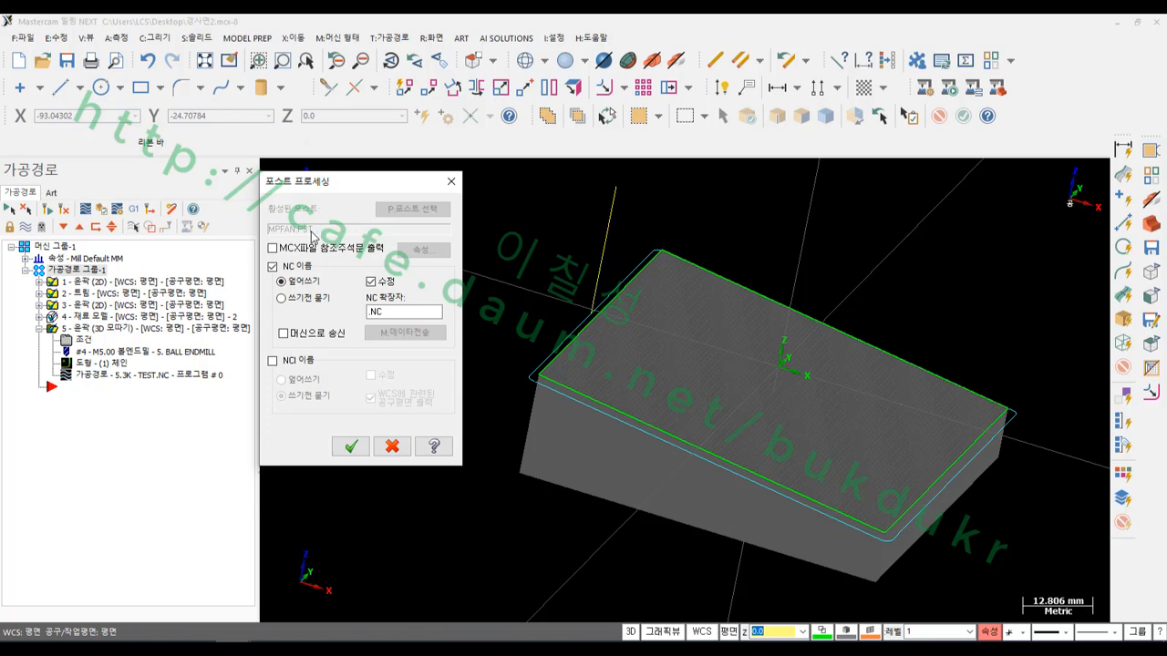
click(350, 445)
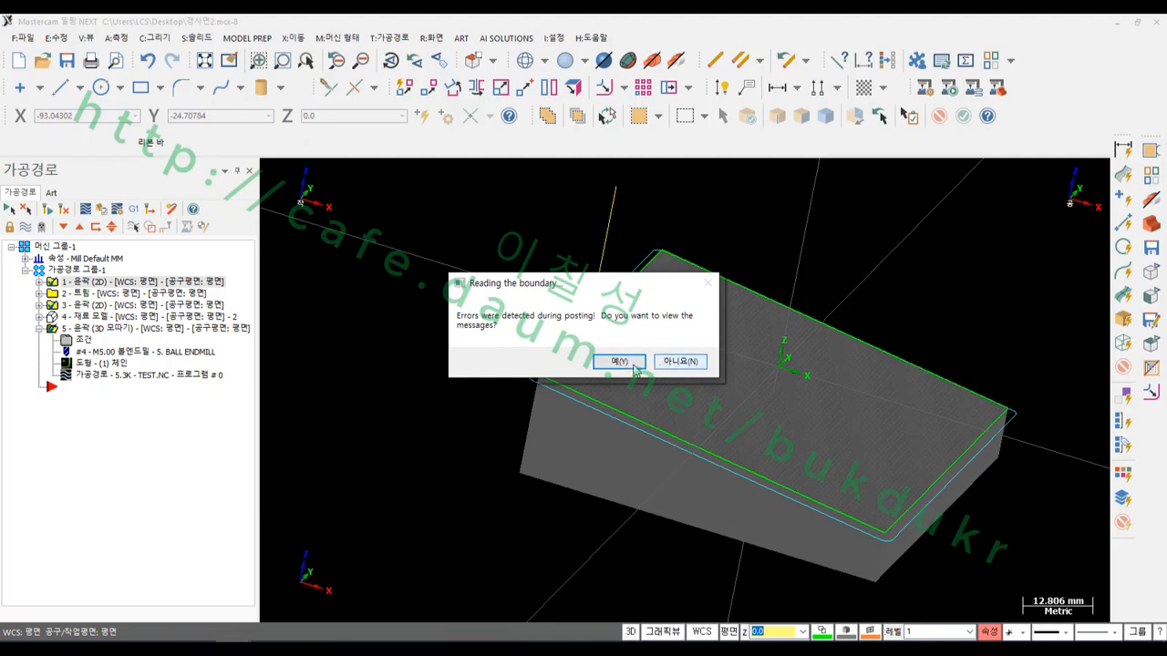
click(675, 362)
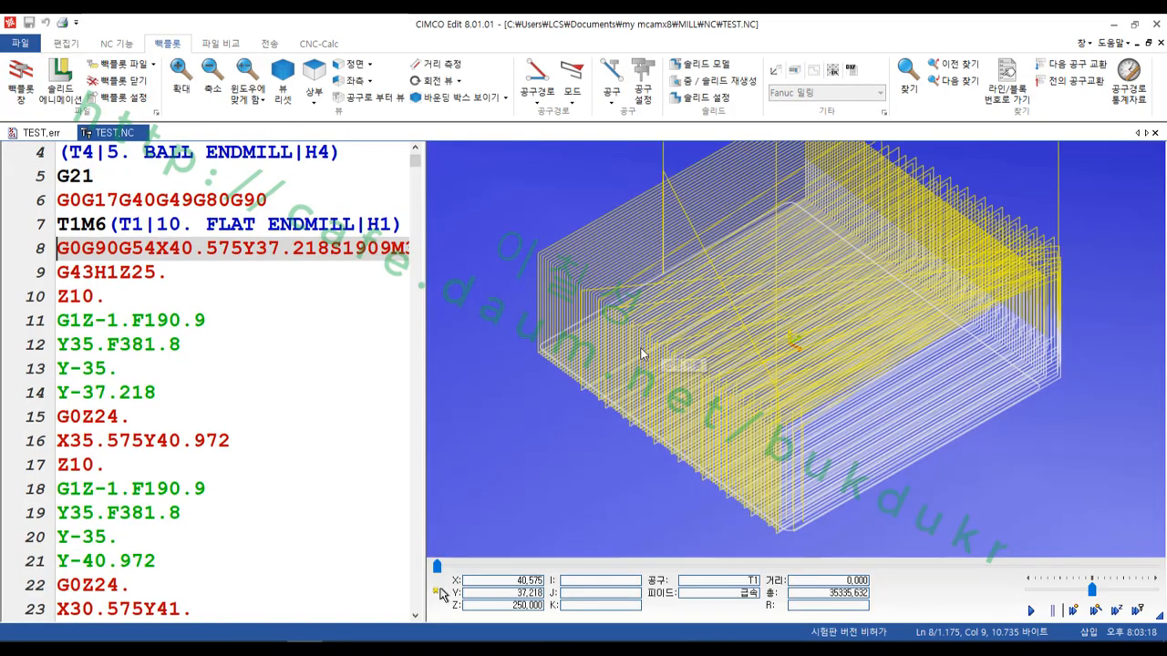
In CIMCO Edit, limit the backplot of TEST.NC to tool T4 and examine its toolpath from an angled view.
drag(642, 354, 734, 407)
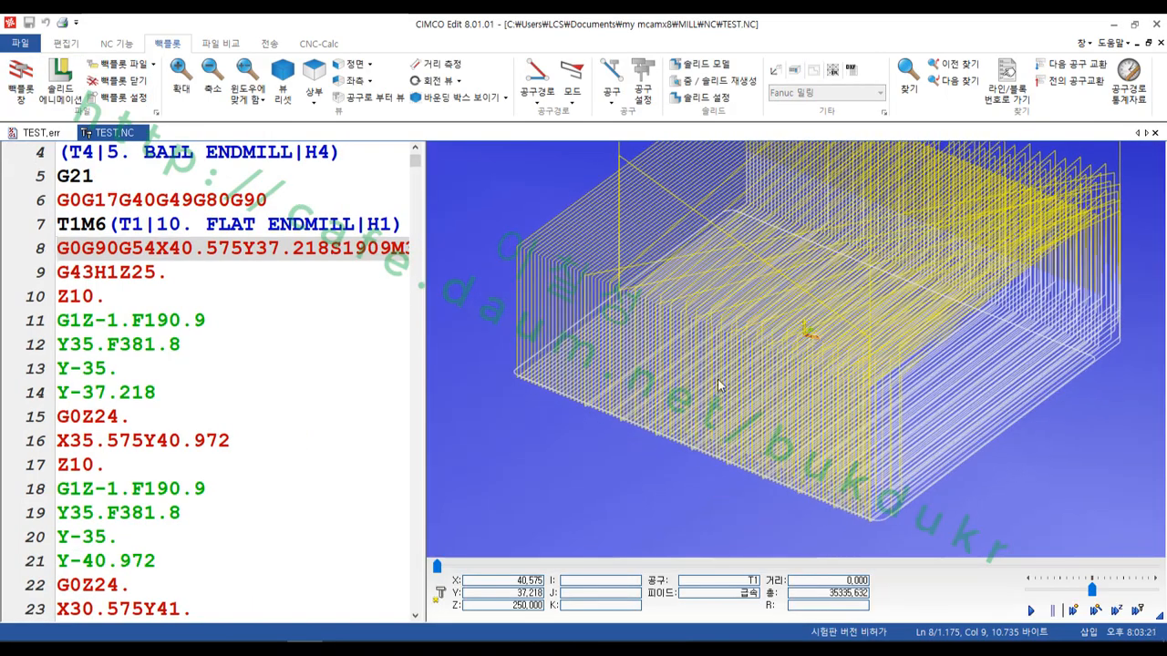
click(538, 103)
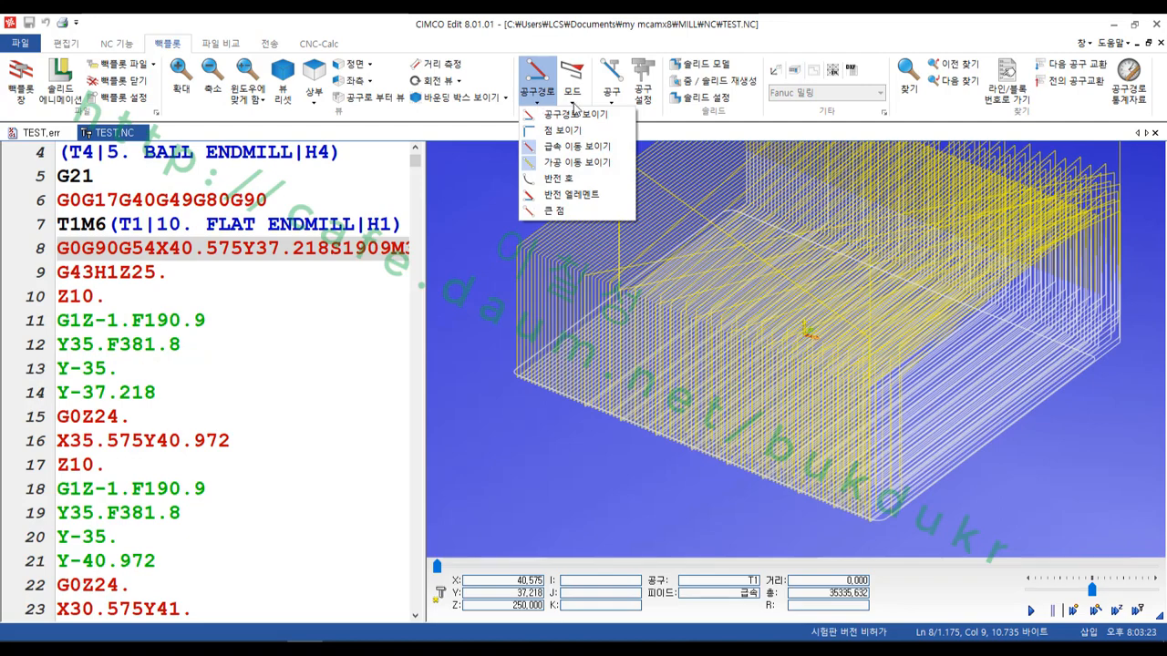
click(611, 104)
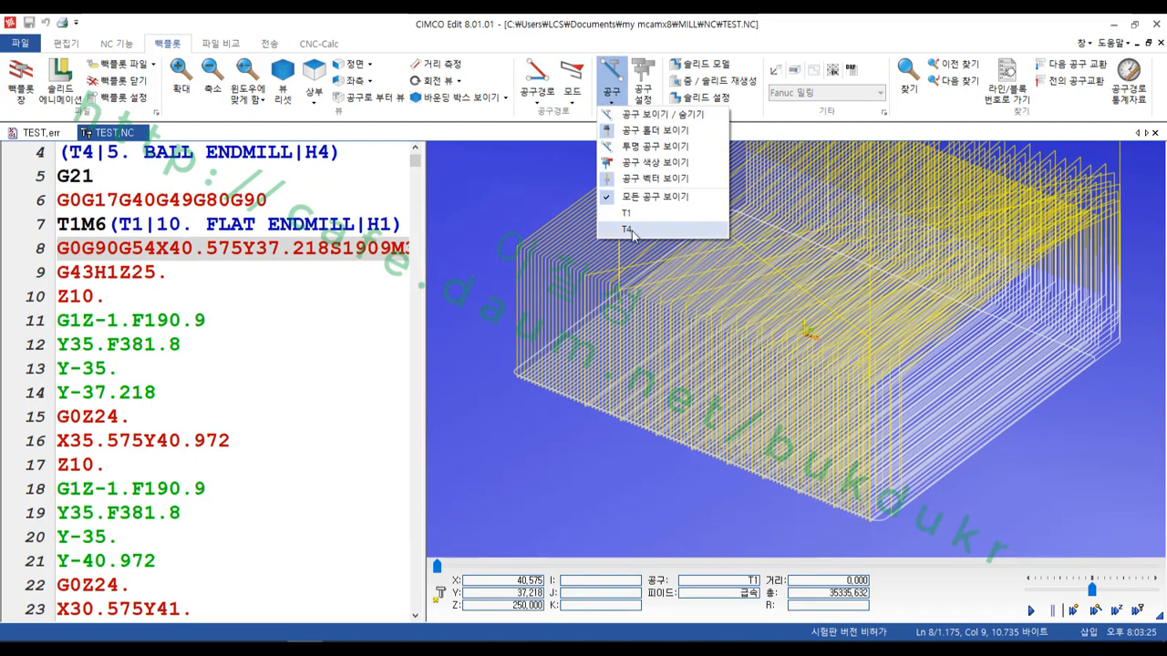
click(632, 231)
drag(889, 460, 824, 353)
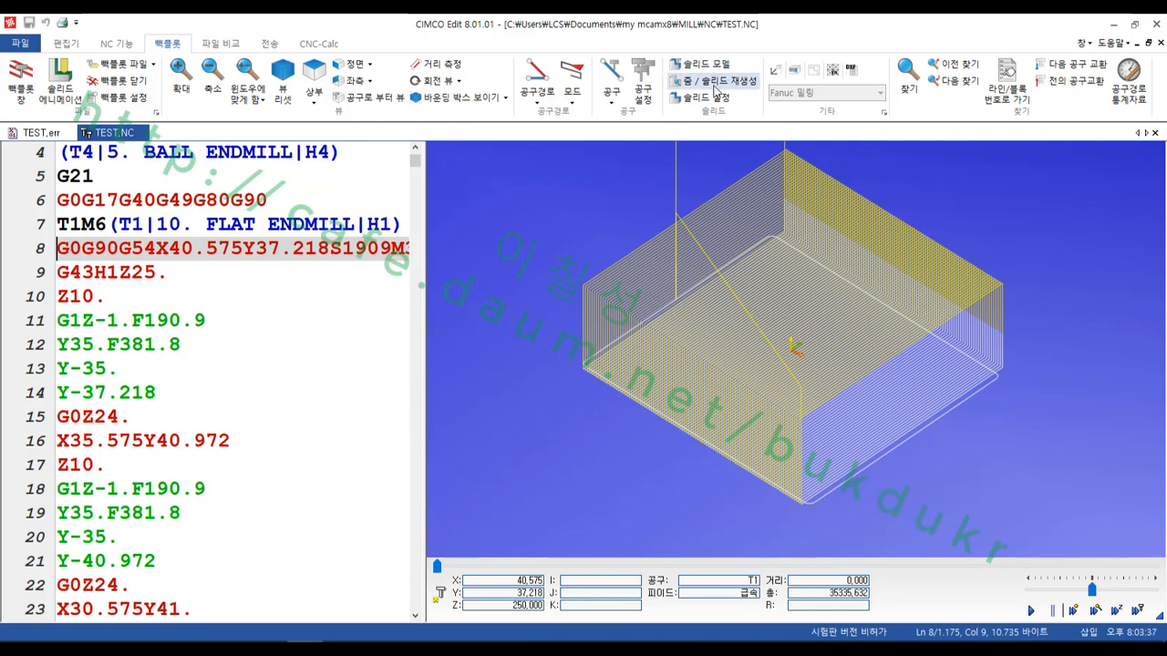
In the backplot tool settings, set T1's diameter to 10 mm and change T4's type to a ball endmill.
click(643, 88)
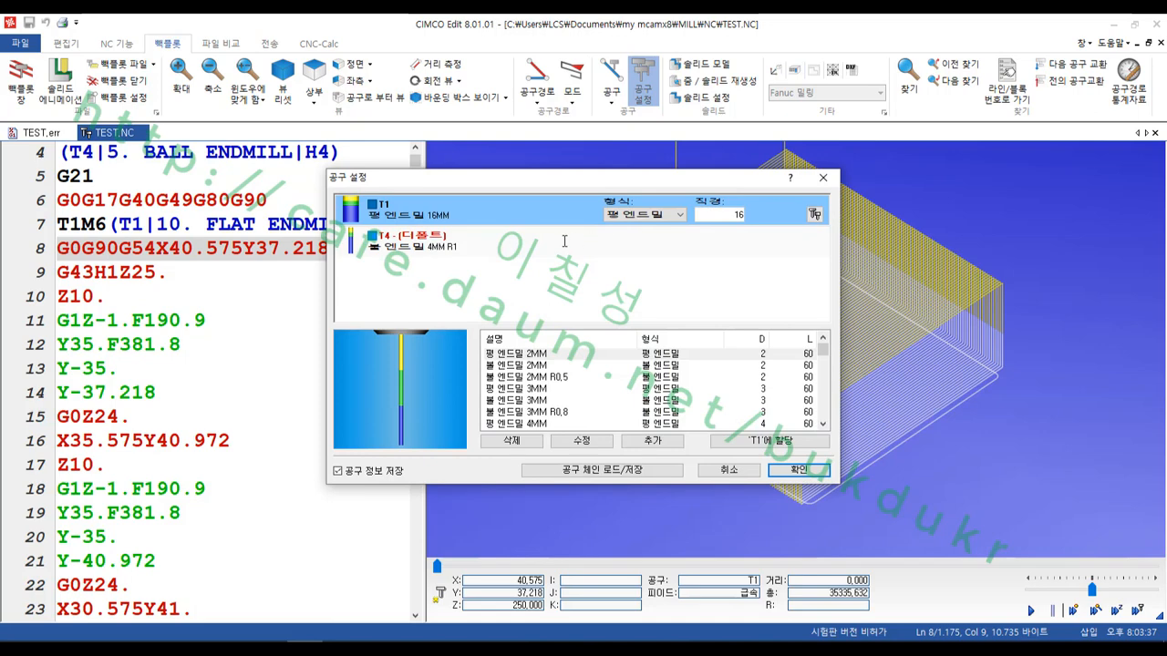
click(724, 215)
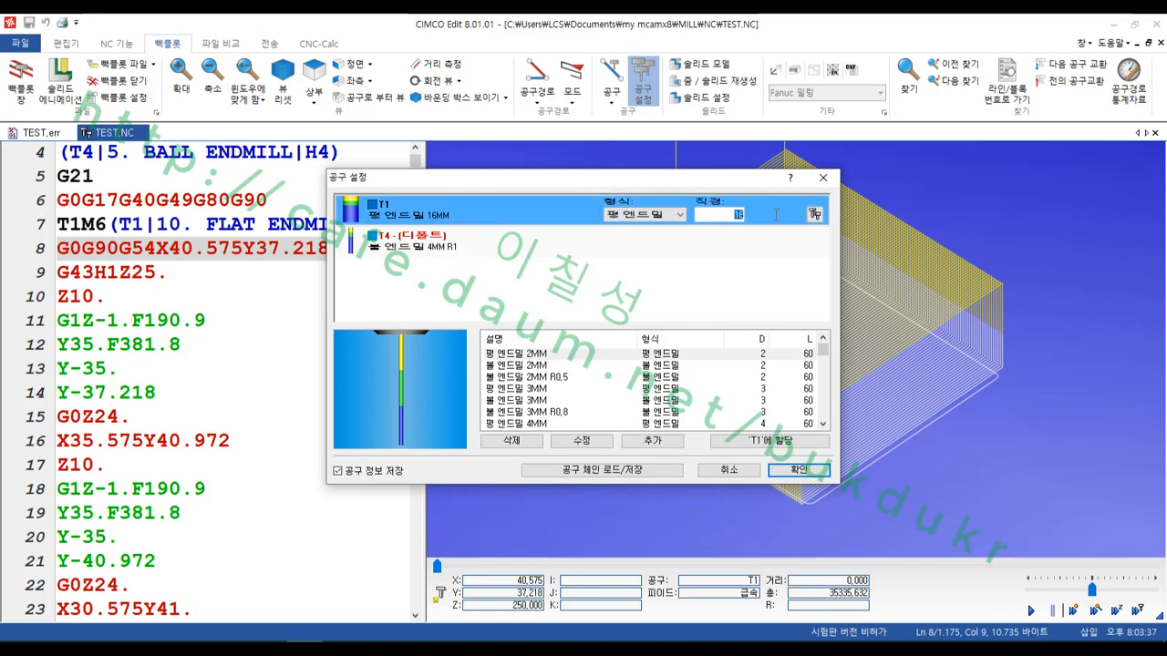
text(10)
click(512, 247)
click(647, 246)
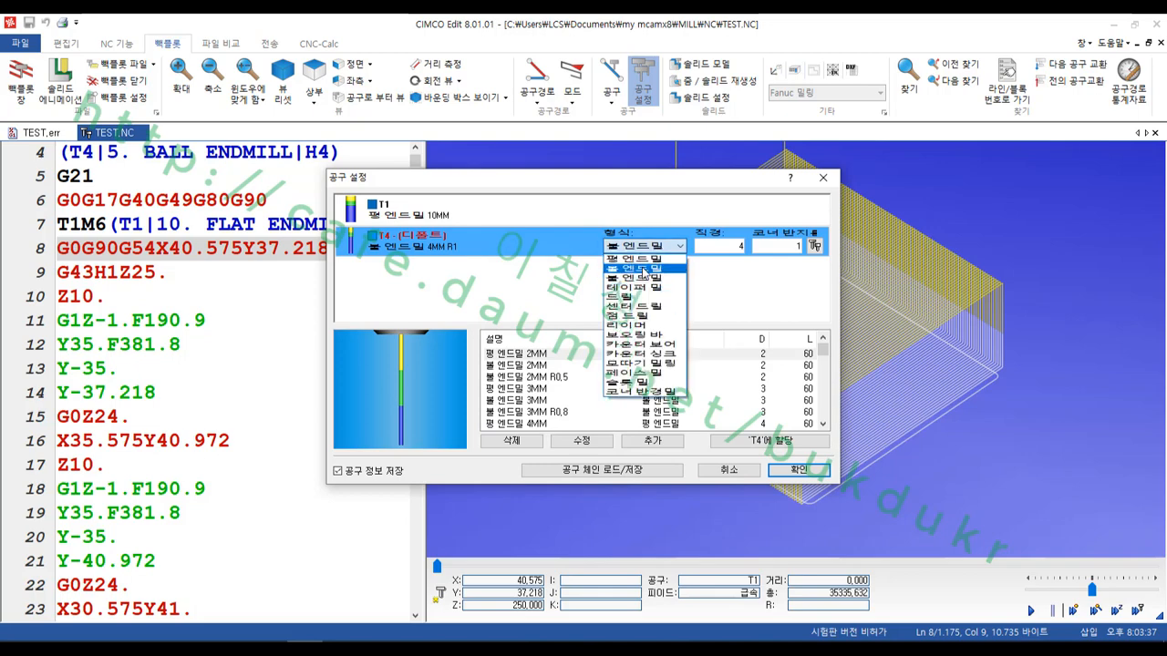
click(642, 259)
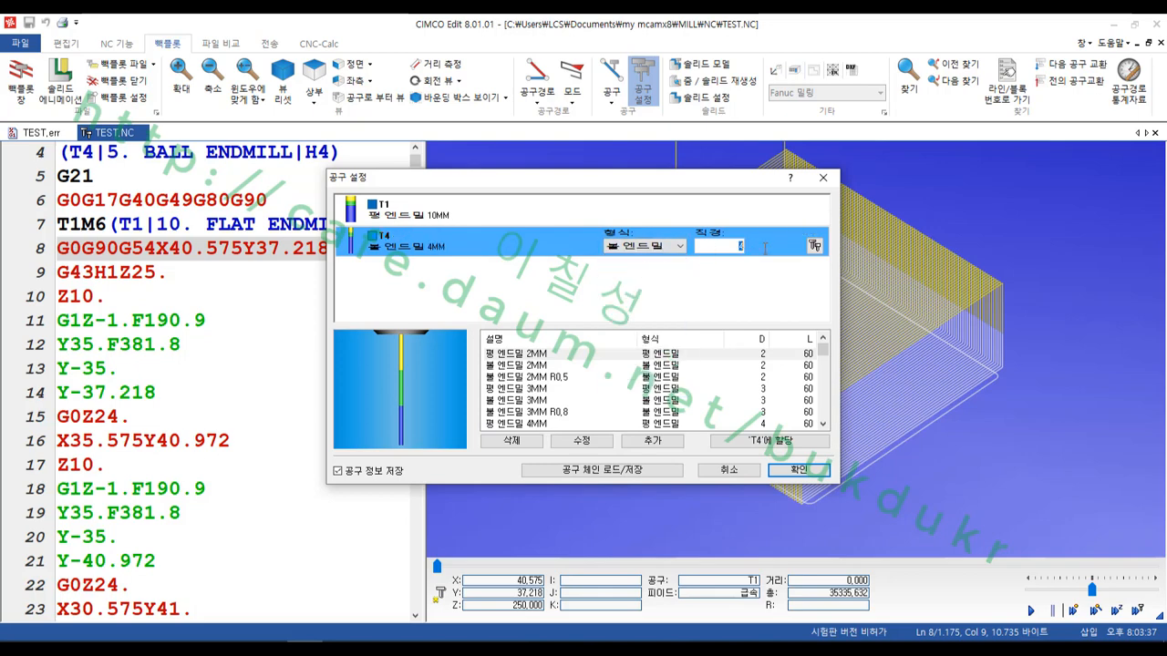
click(818, 475)
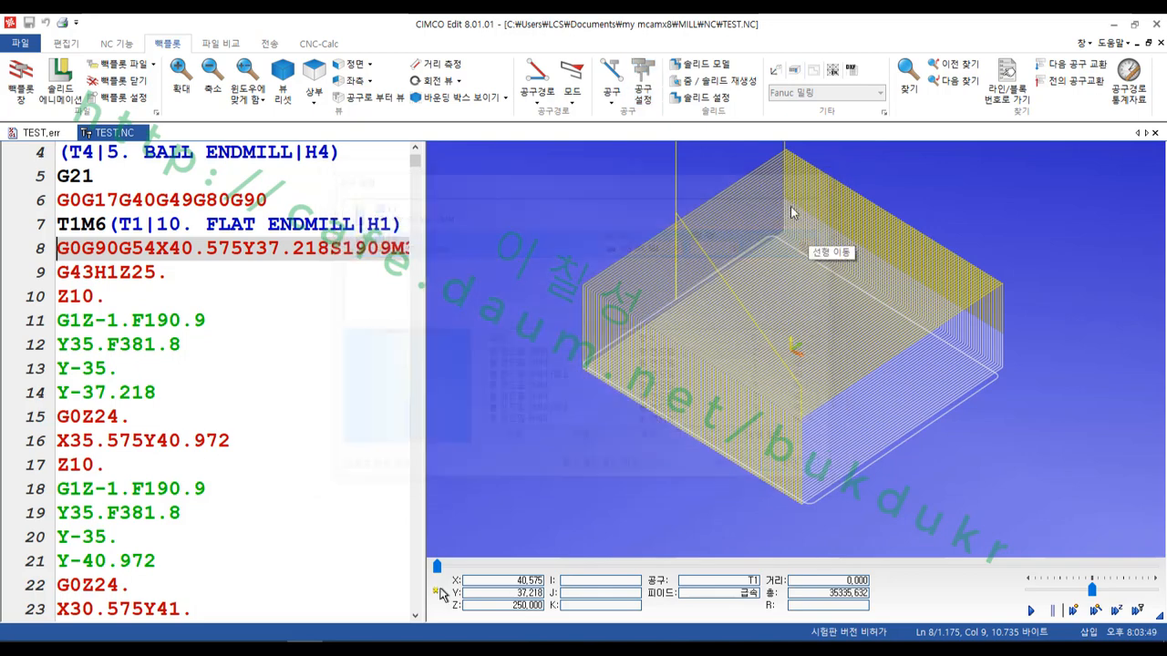
In the solid settings, set the stock's minimum X and Y to -35 and its maximum X and Y to 35.
click(720, 99)
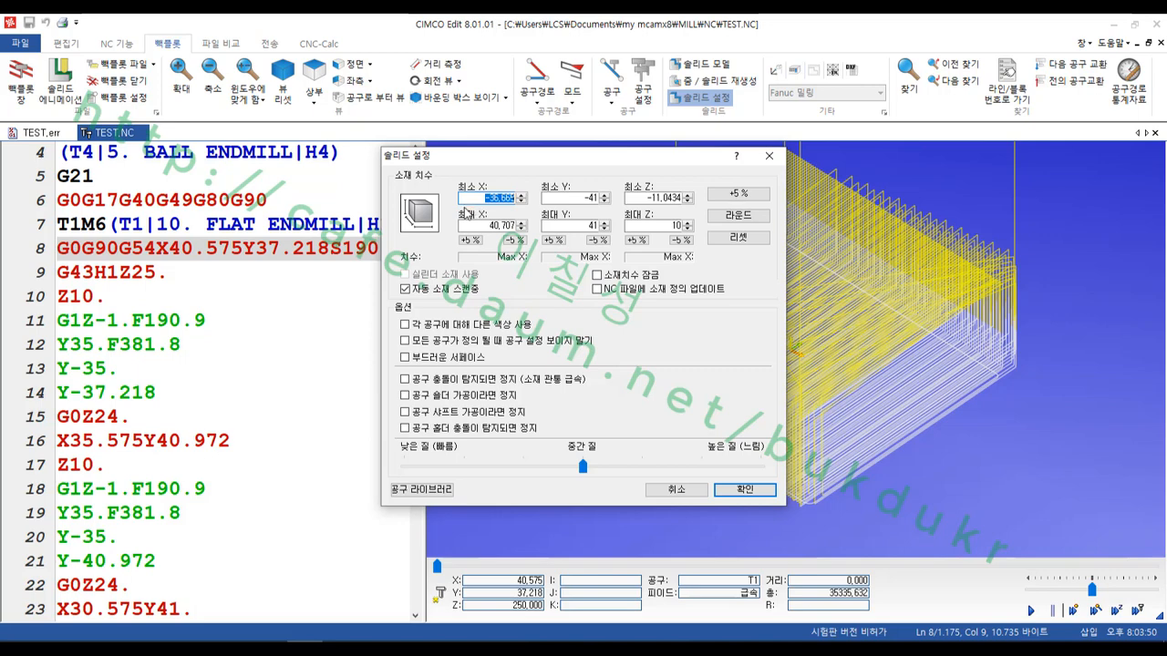
text(-35)
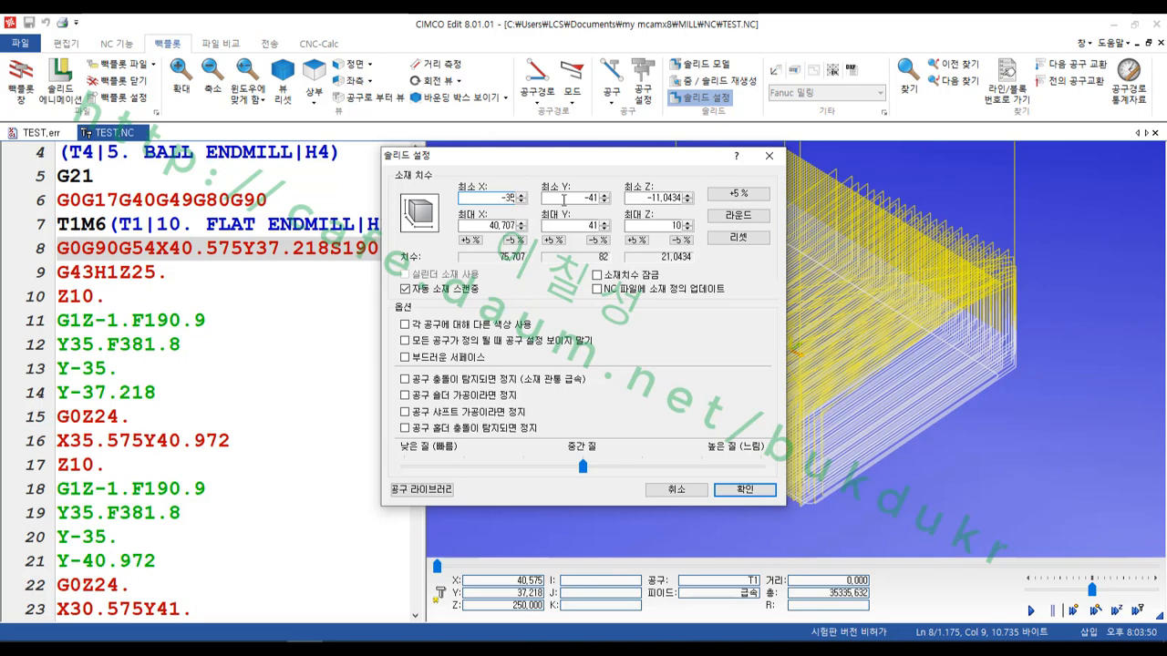
key(Tab)
text(-35)
key(Tab)
key(Tab)
text(3)
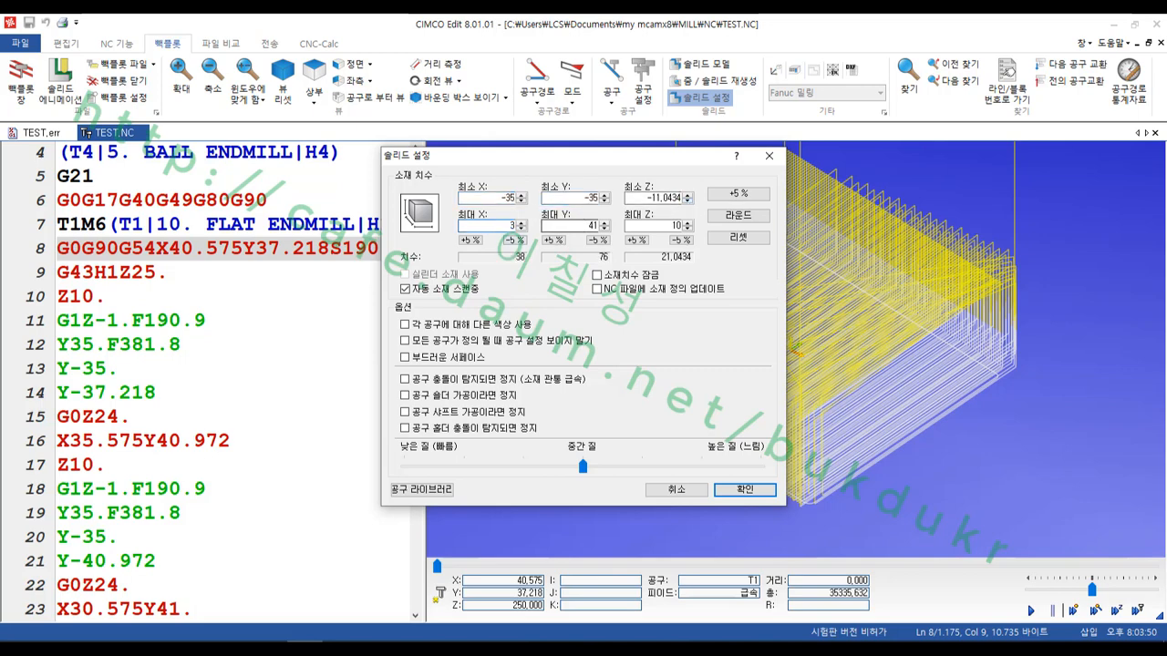
key(Tab)
text(3)
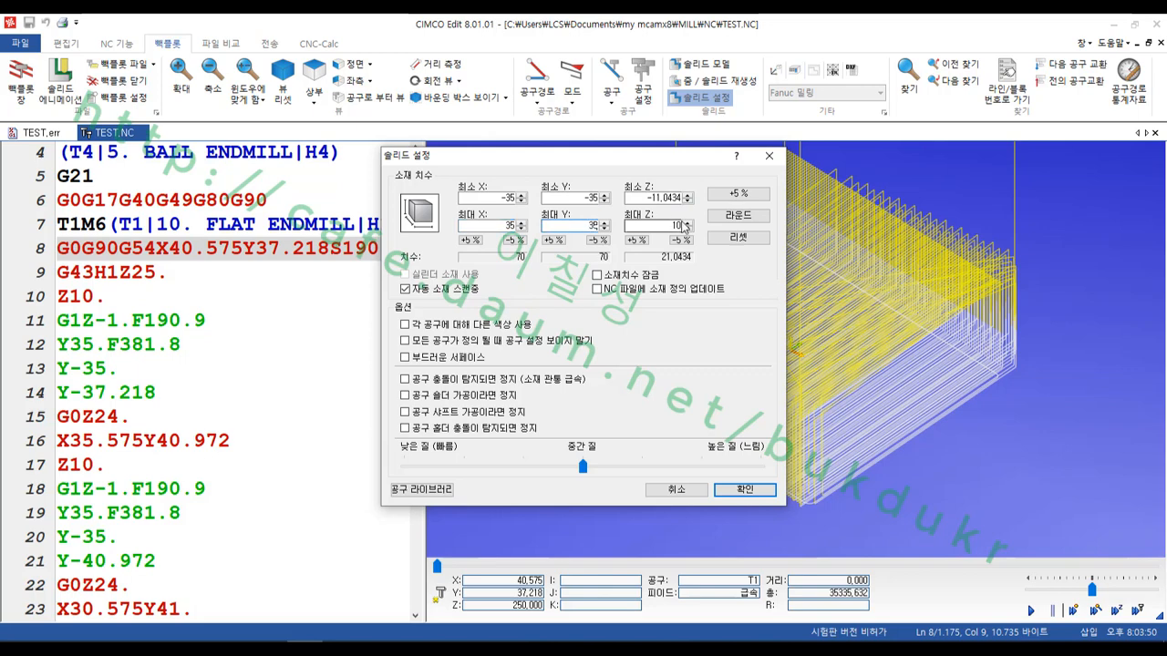
Set the stock's minimum Z to -20 and maximum Z to 0 in the solid settings and apply them.
double_click(636, 202)
text(-)
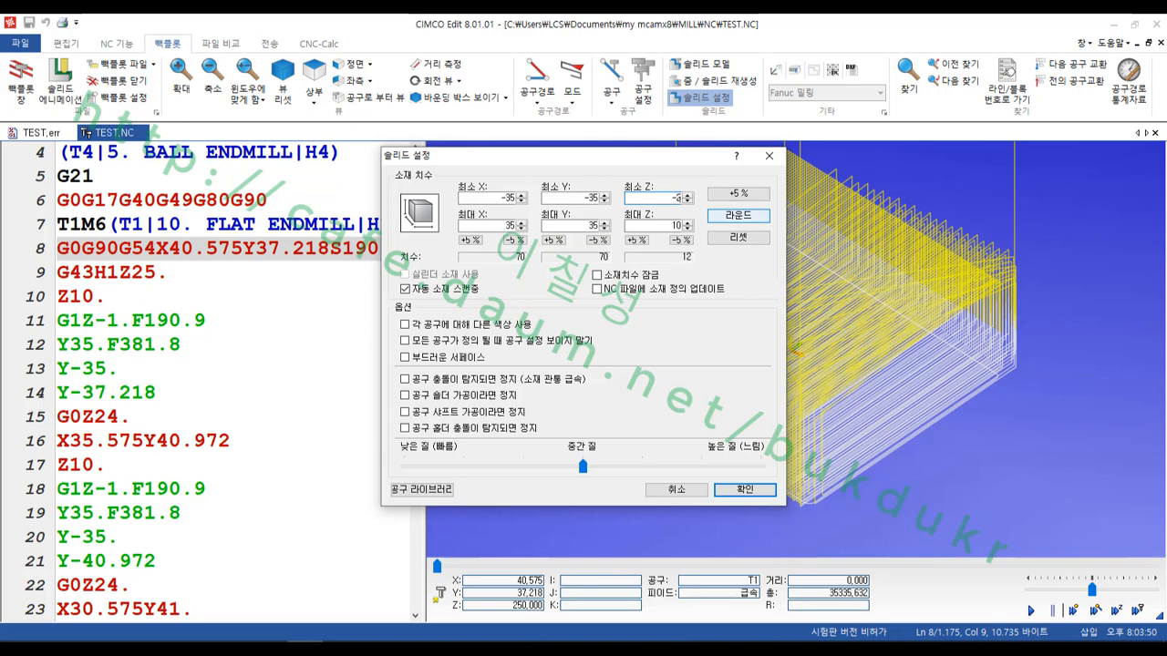
text(20)
key(Tab)
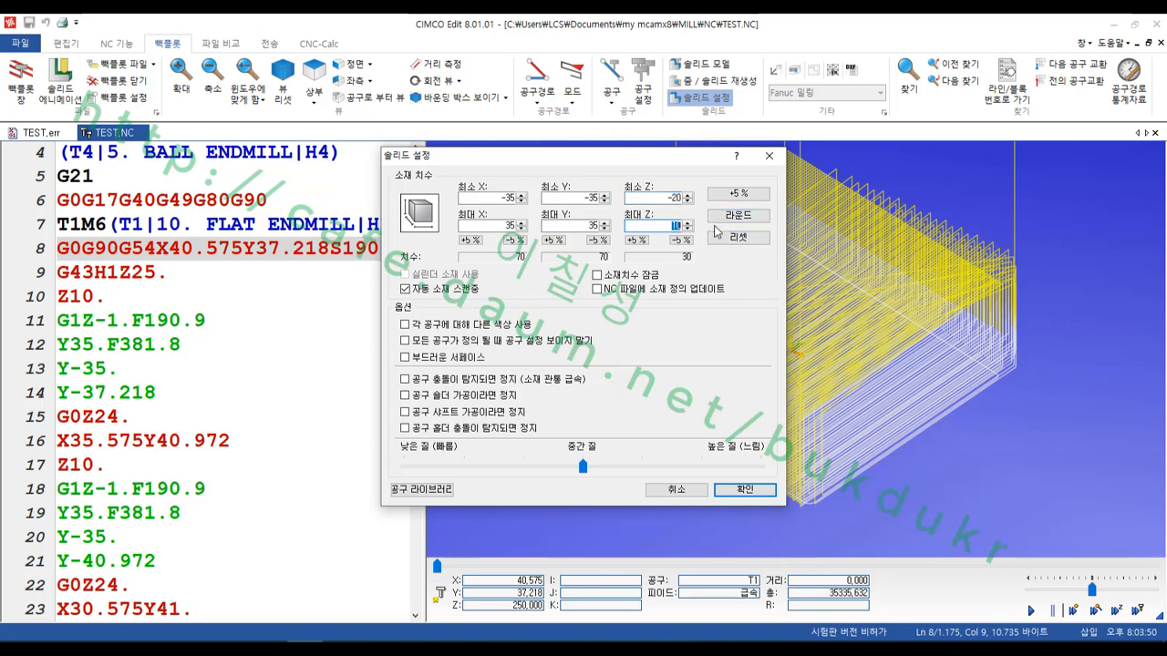
text(0)
click(745, 490)
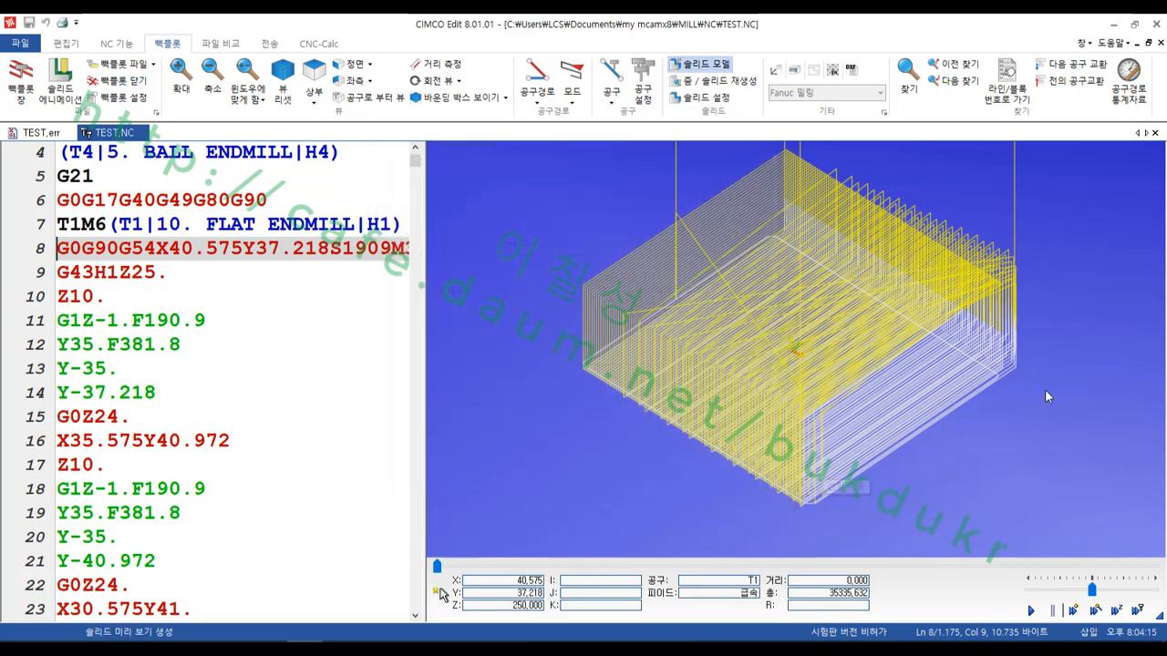
Hide the toolpath lines drawn over the machined solid.
scroll(1068, 337, down, 1)
scroll(933, 380, up, 2)
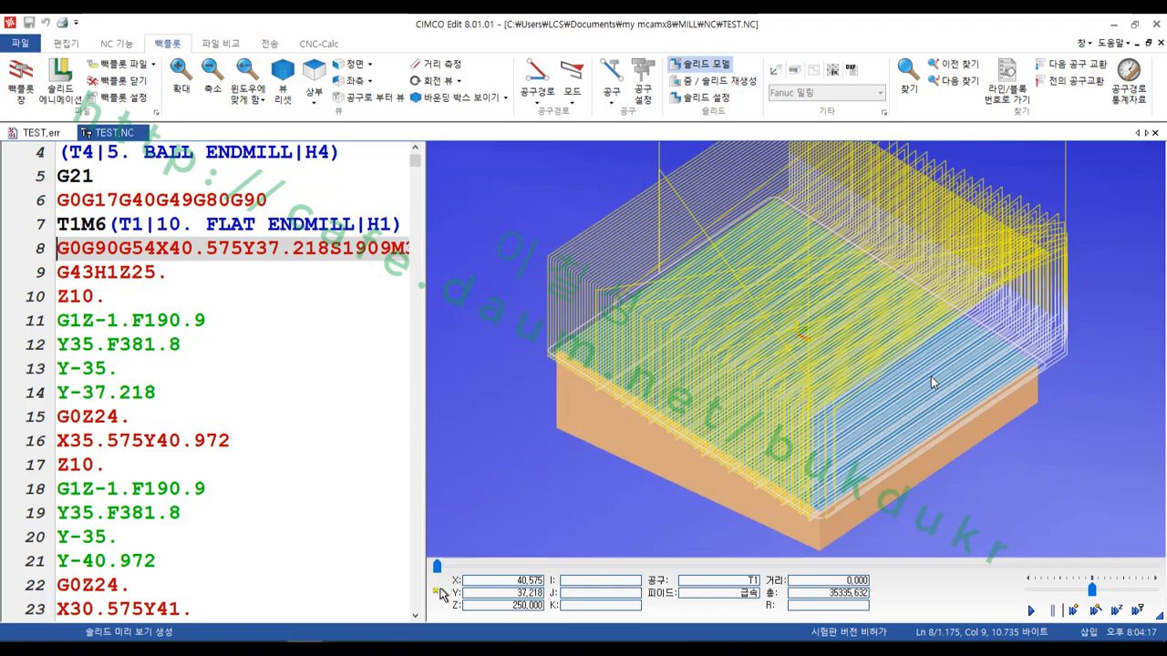
click(536, 71)
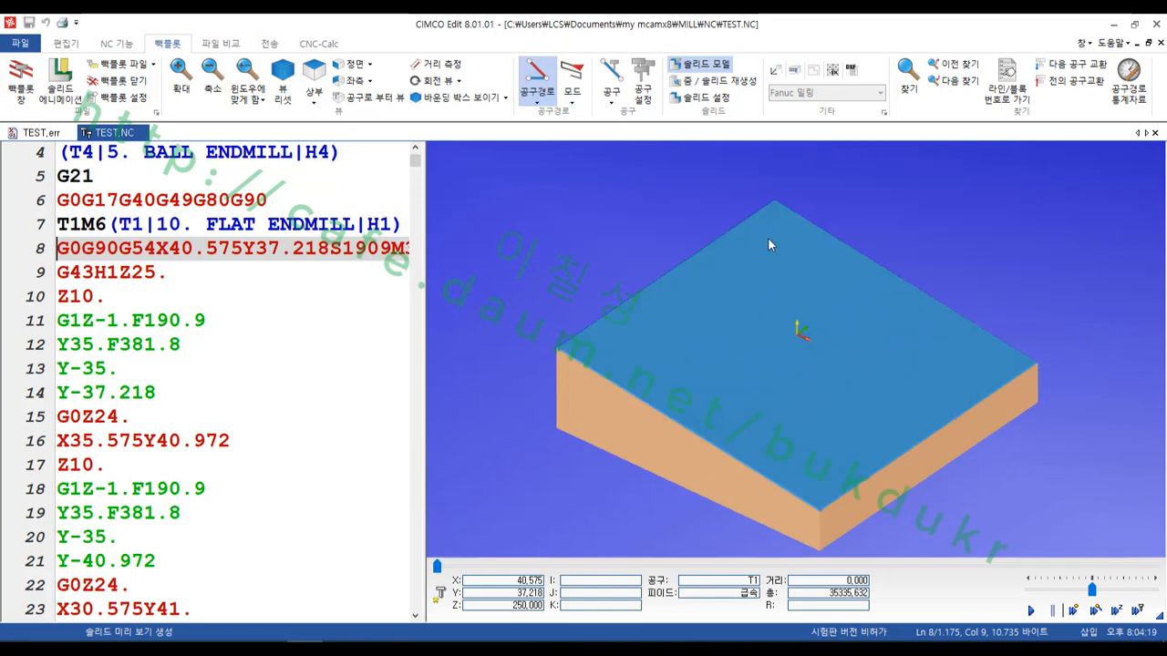
Examine the chamfered edges and the corner of the sloped block up close from several angles.
drag(768, 237, 811, 423)
scroll(913, 378, up, 4)
scroll(790, 373, down, 3)
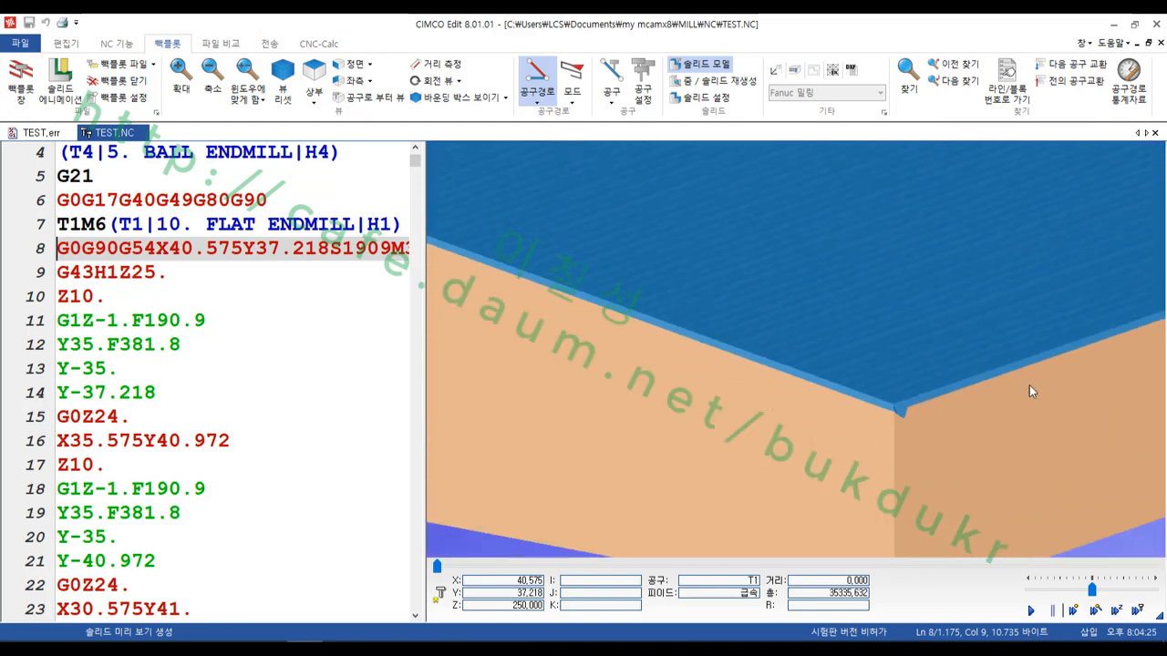
scroll(1029, 385, up, 1)
scroll(861, 406, down, 8)
scroll(946, 367, up, 1)
scroll(875, 352, up, 4)
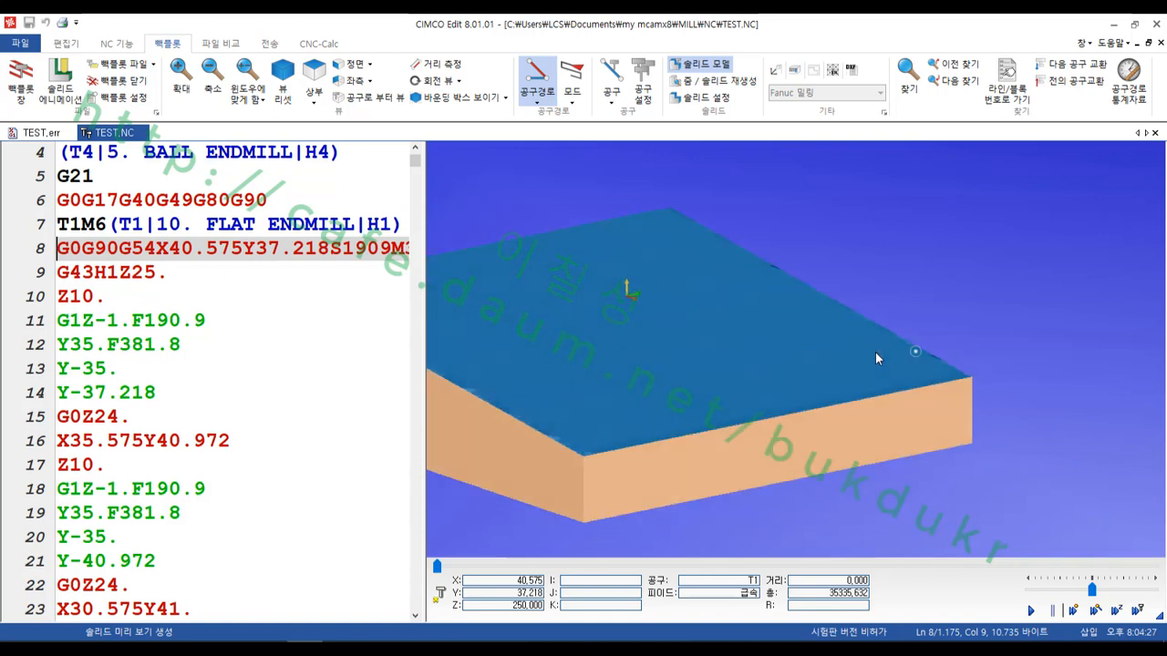
scroll(785, 351, down, 6)
scroll(586, 543, up, 3)
scroll(586, 541, up, 3)
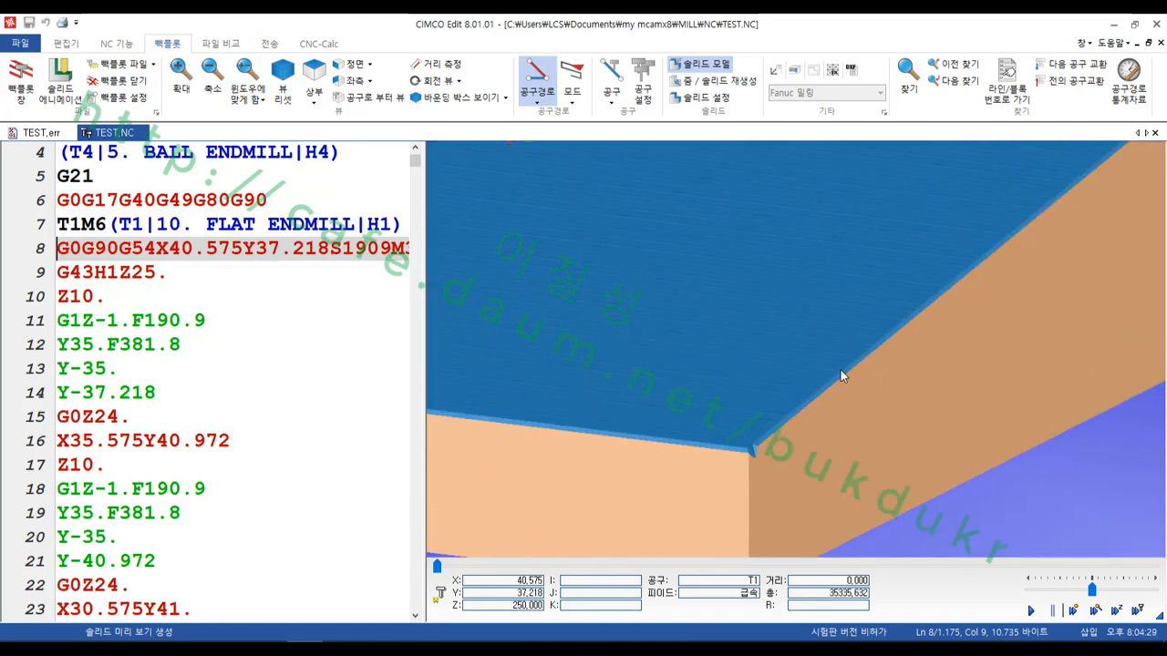
scroll(840, 368, up, 1)
scroll(899, 357, down, 4)
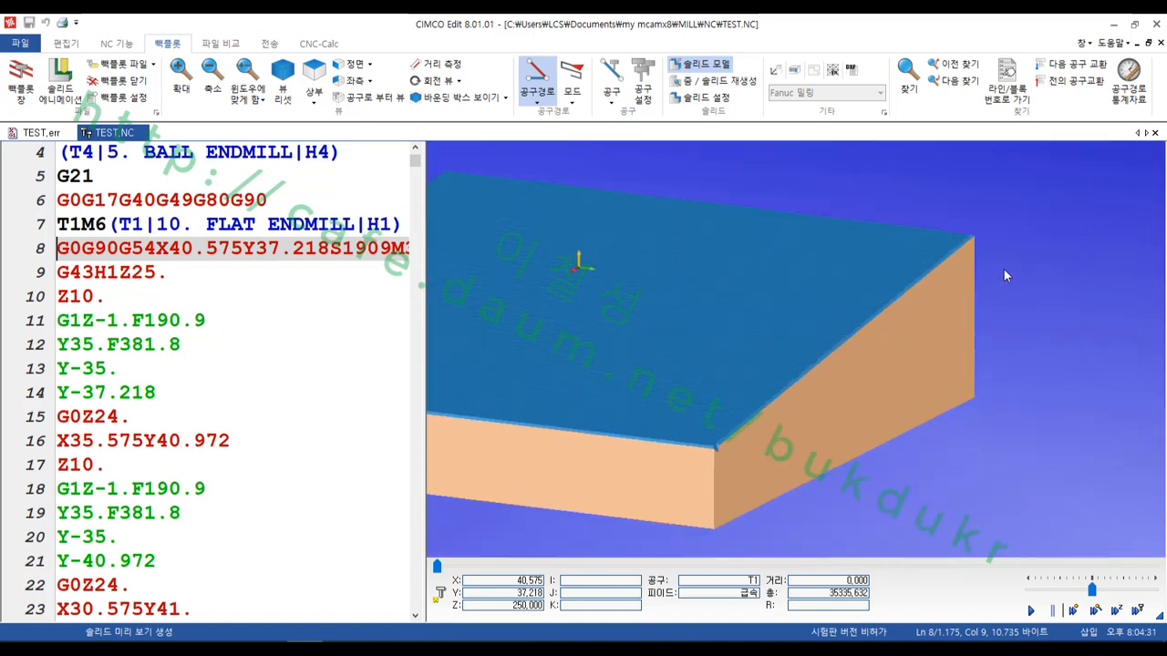
scroll(951, 206, up, 3)
scroll(712, 404, down, 3)
scroll(713, 403, up, 3)
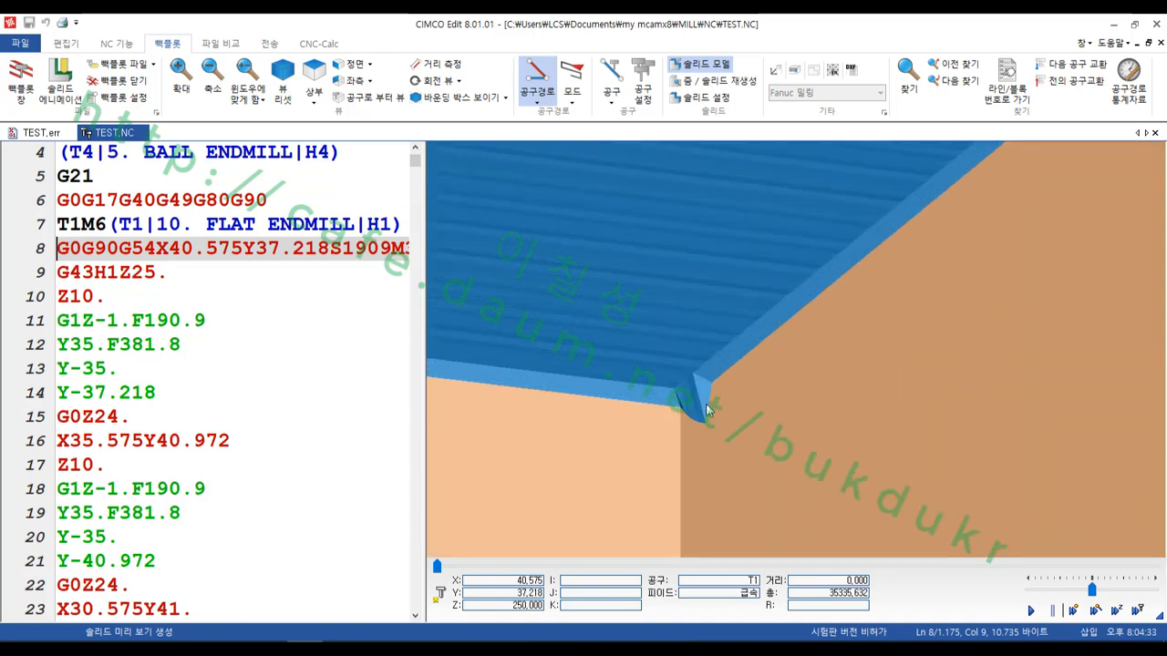
scroll(694, 408, down, 1)
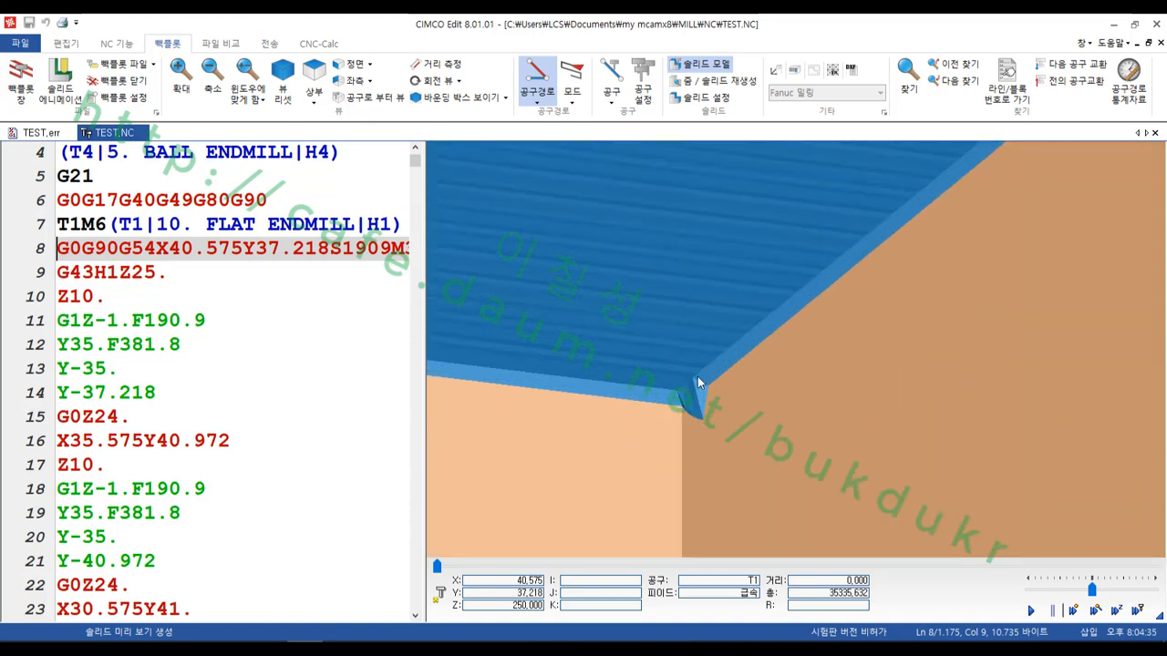
Display the toolpath around the chamfered corner to check its arc, and hide it again.
click(541, 70)
scroll(661, 419, up, 1)
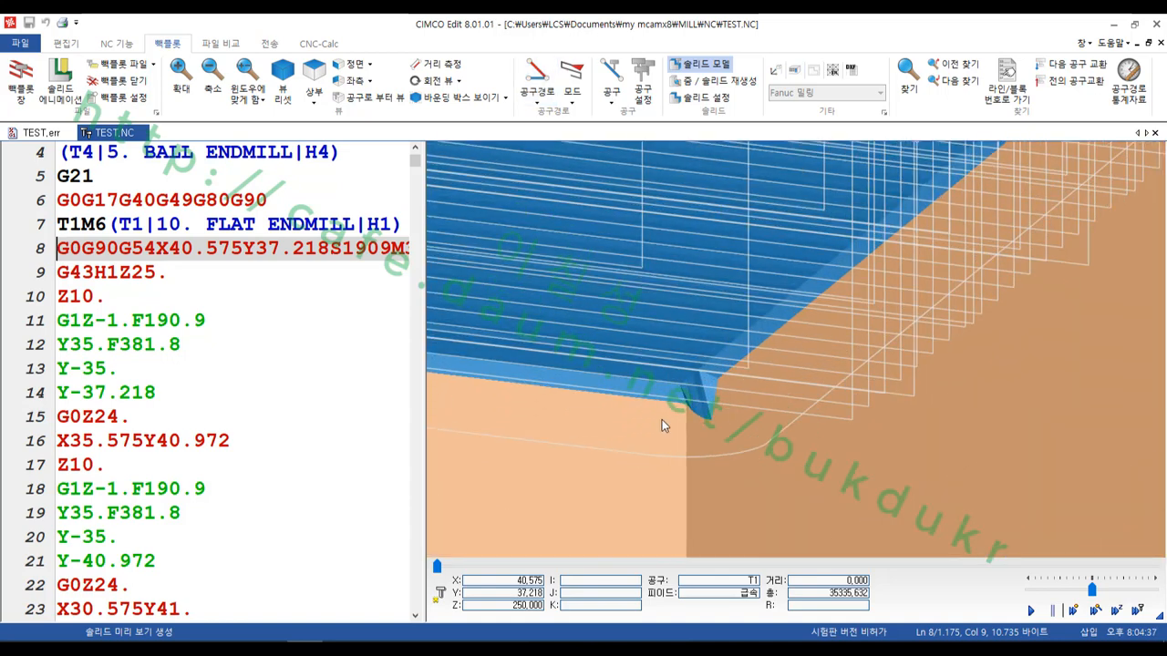
drag(662, 420, 716, 381)
click(538, 81)
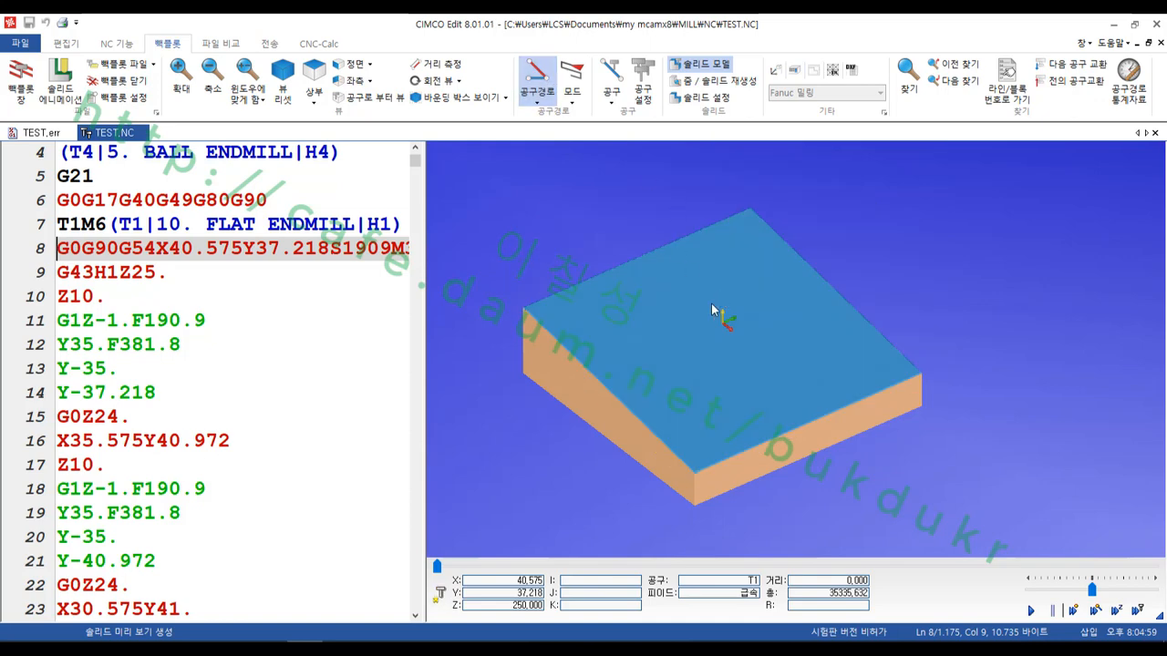
Go to the end of the NC program and select the arc block G2X-35.Y36.665I1.665 on line 1161.
scroll(671, 354, up, 2)
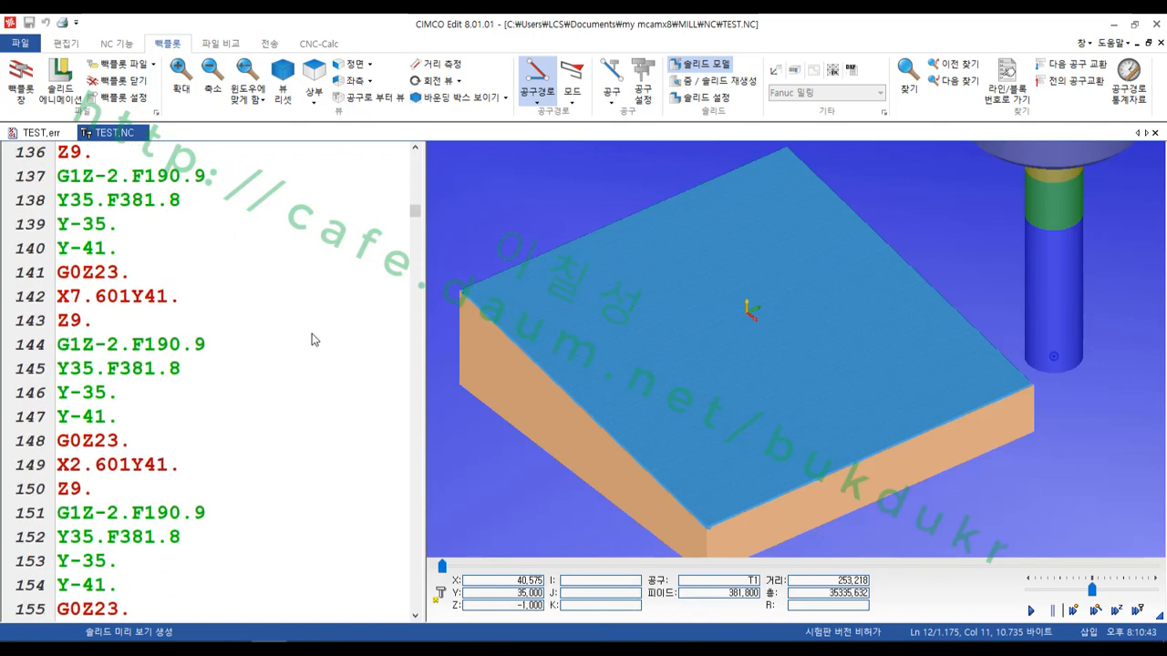
scroll(312, 339, down, 20)
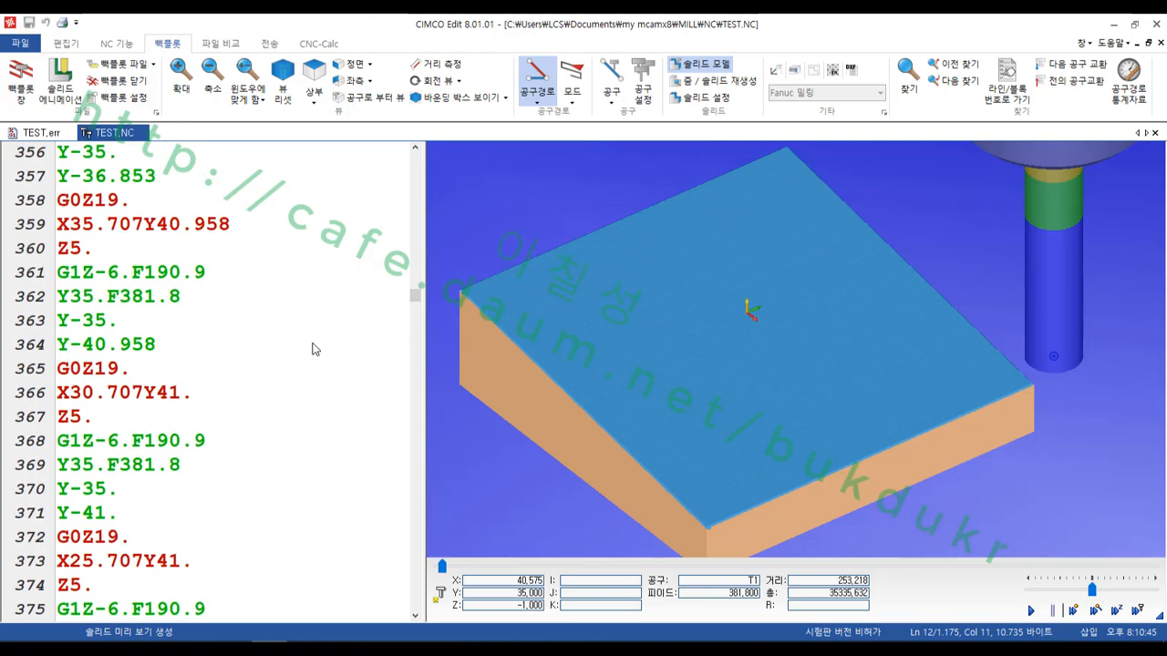
scroll(312, 349, down, 9)
drag(417, 310, 428, 620)
click(324, 273)
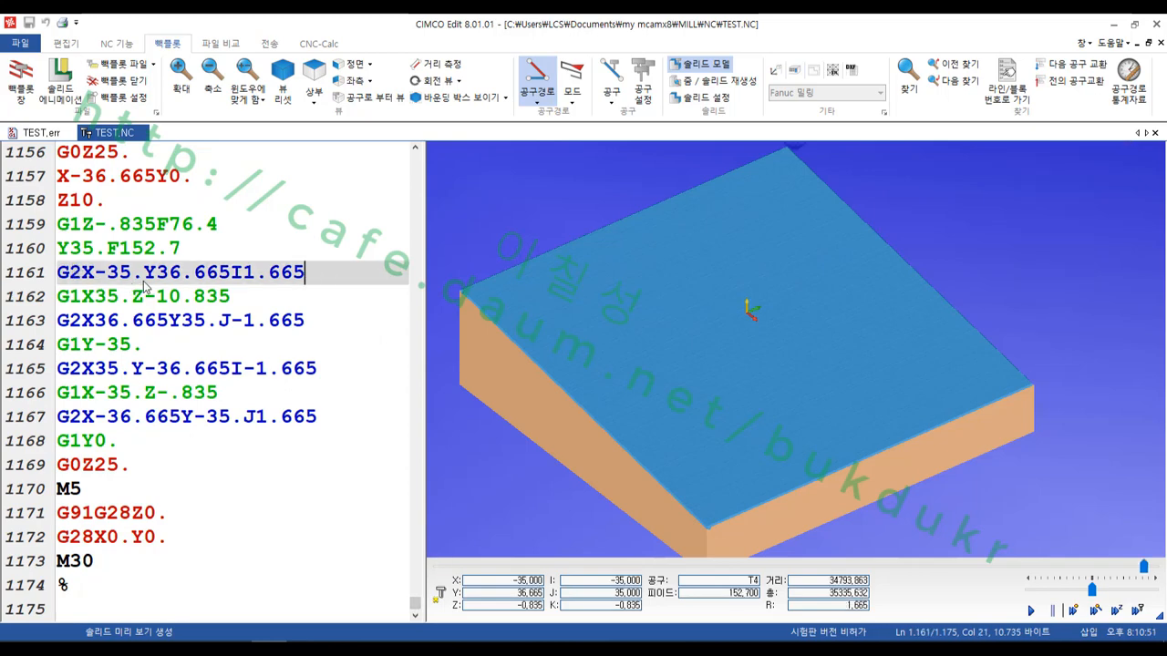
drag(317, 274, 38, 279)
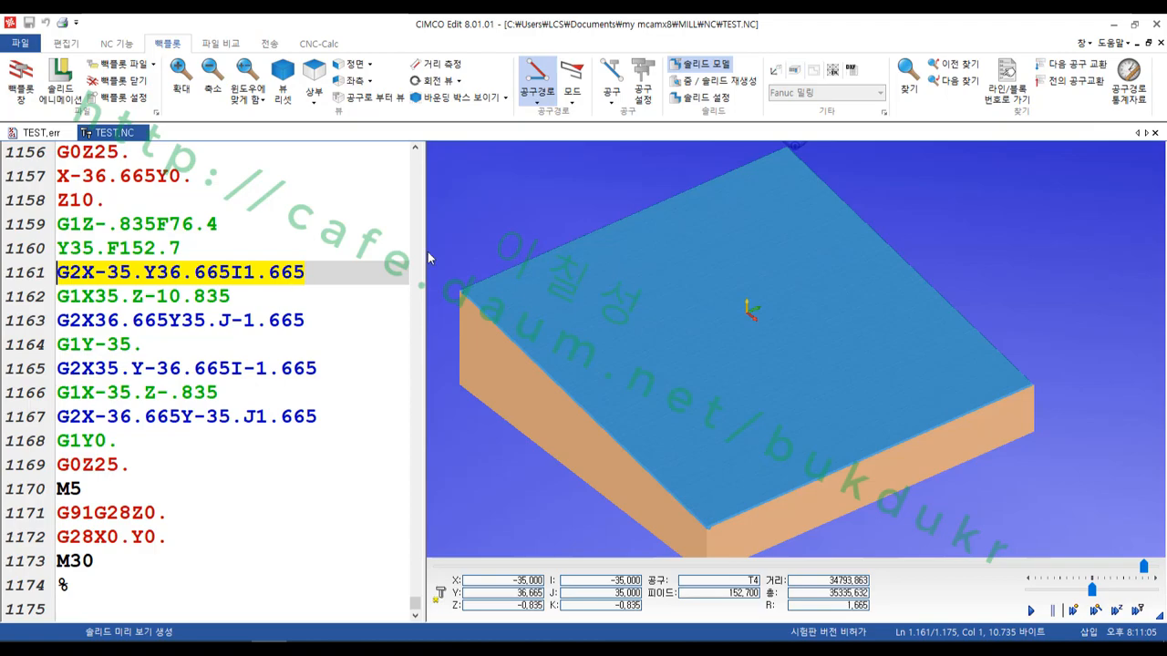
Switch to Mastercam and select MPFAN2.pst as the post processor.
click(1112, 24)
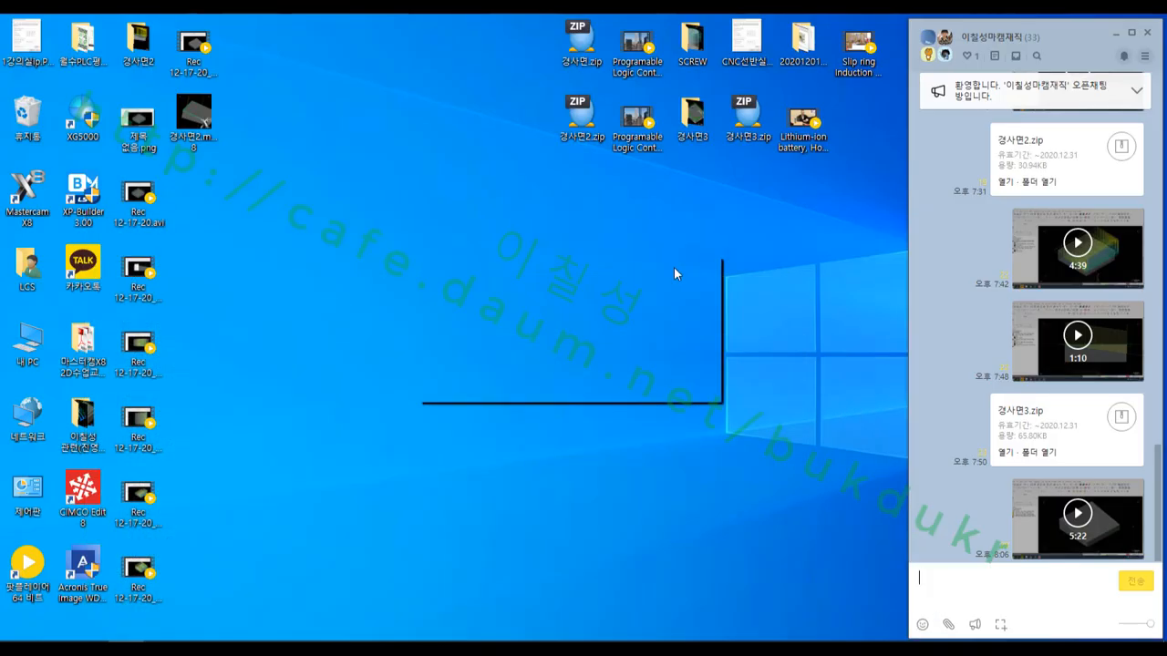
click(356, 285)
mouse_move(234, 638)
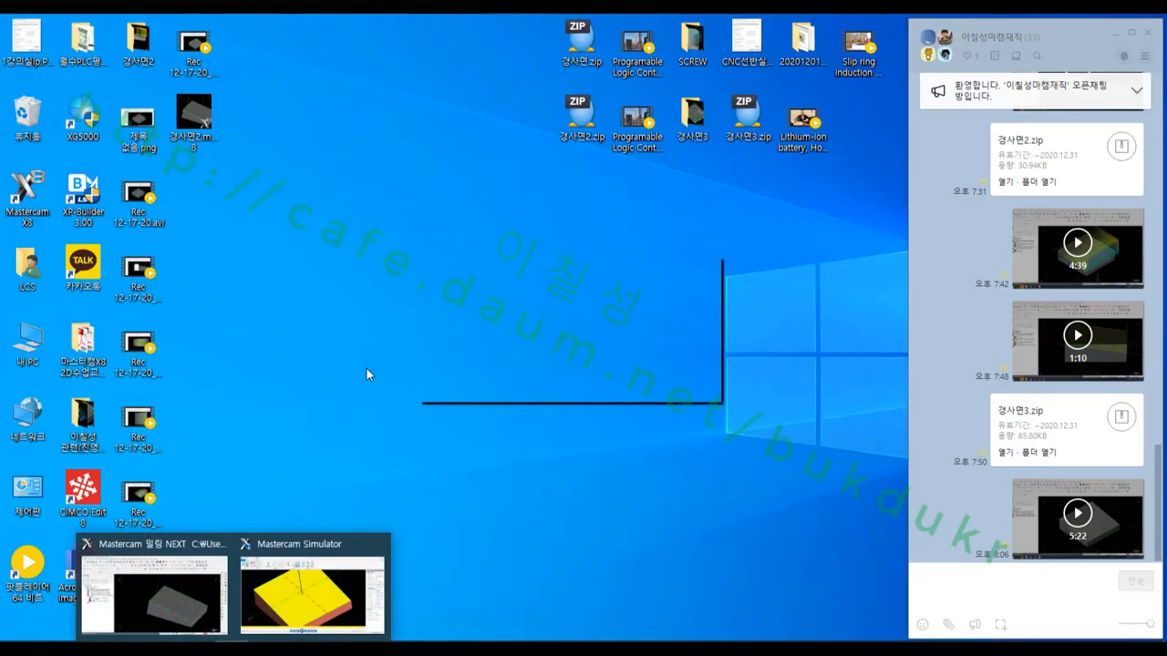
click(194, 580)
right_click(100, 444)
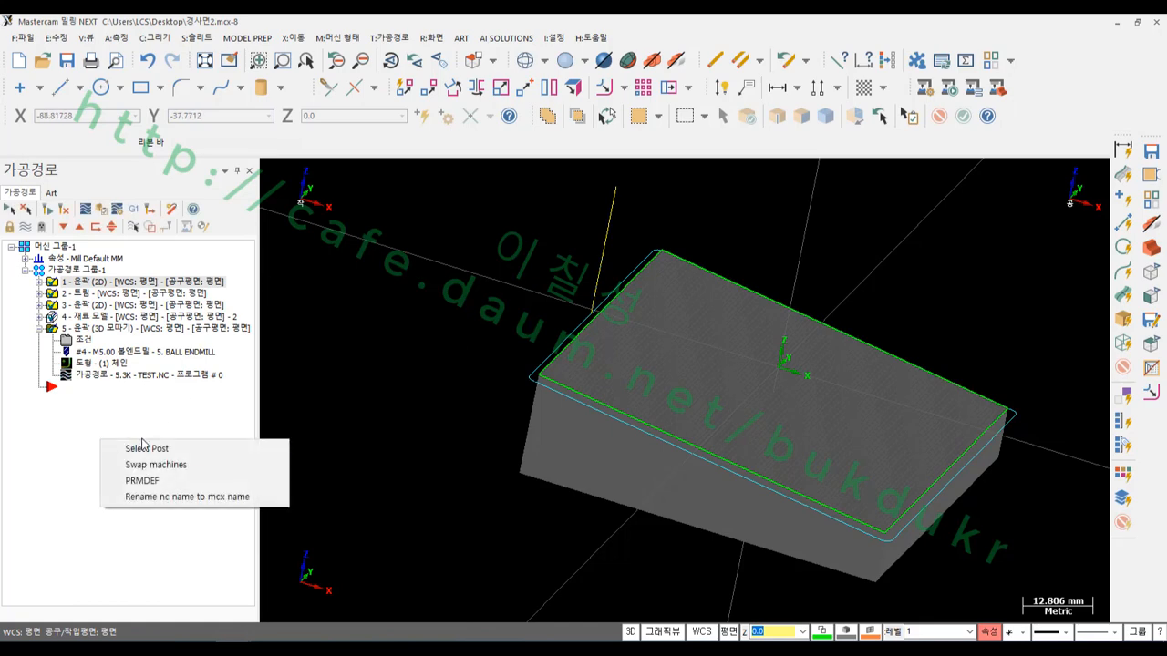
click(153, 449)
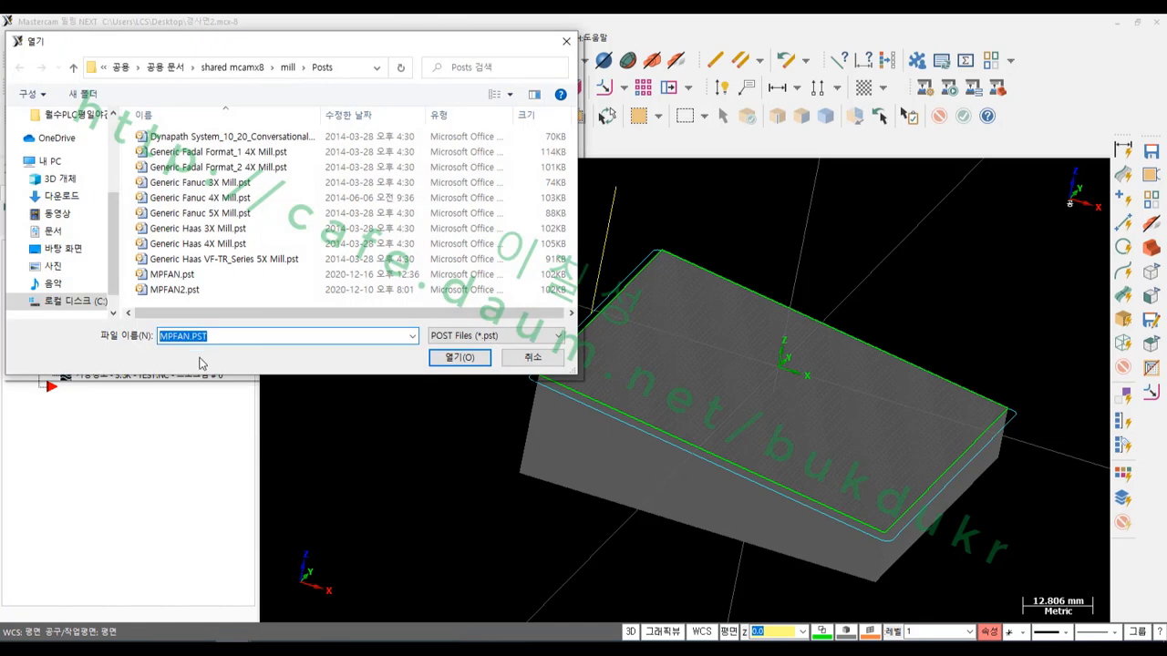
click(192, 290)
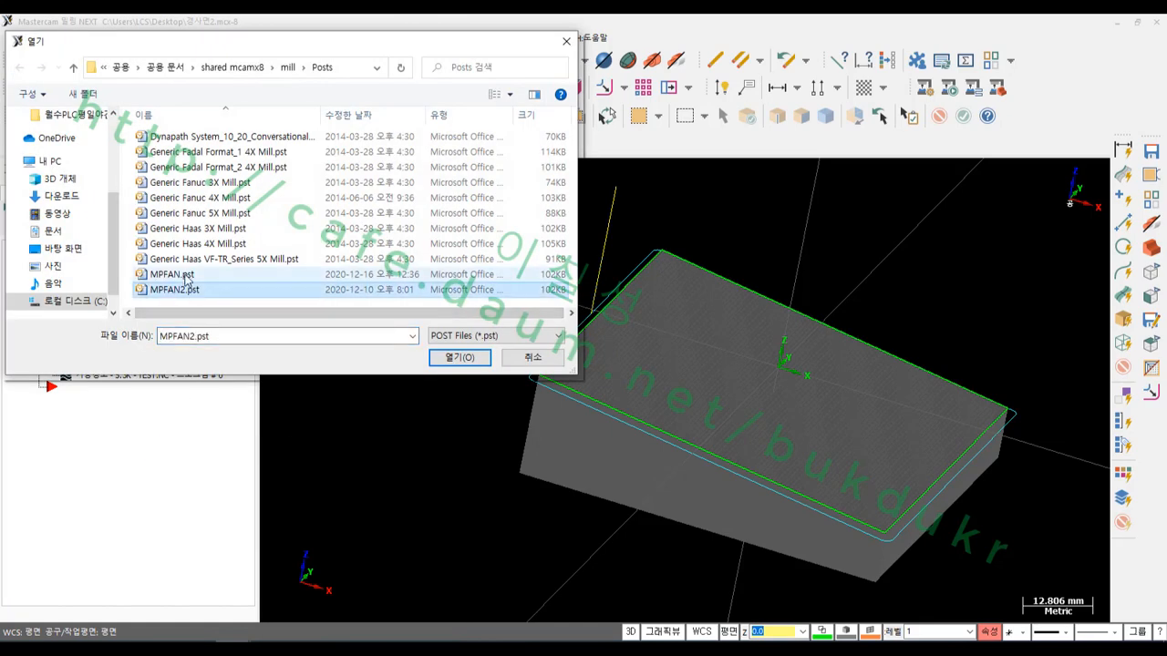
double_click(178, 290)
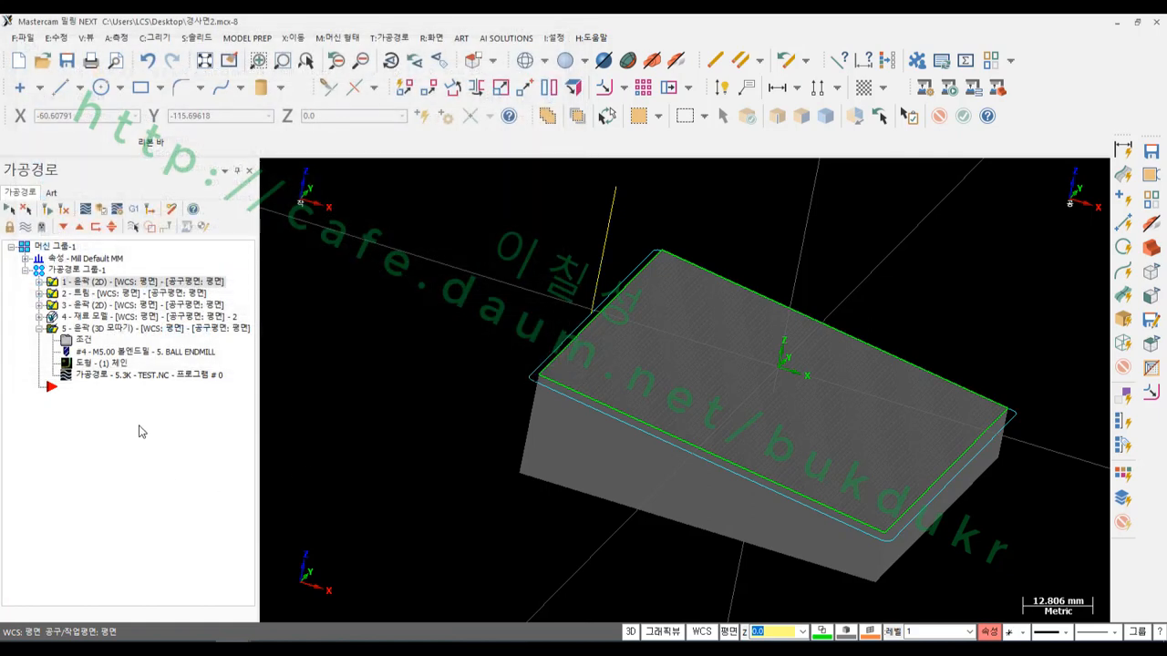
Post-process the toolpaths, overwriting the NC file, and reload the regenerated TEST.NC in CIMCO Edit.
click(135, 210)
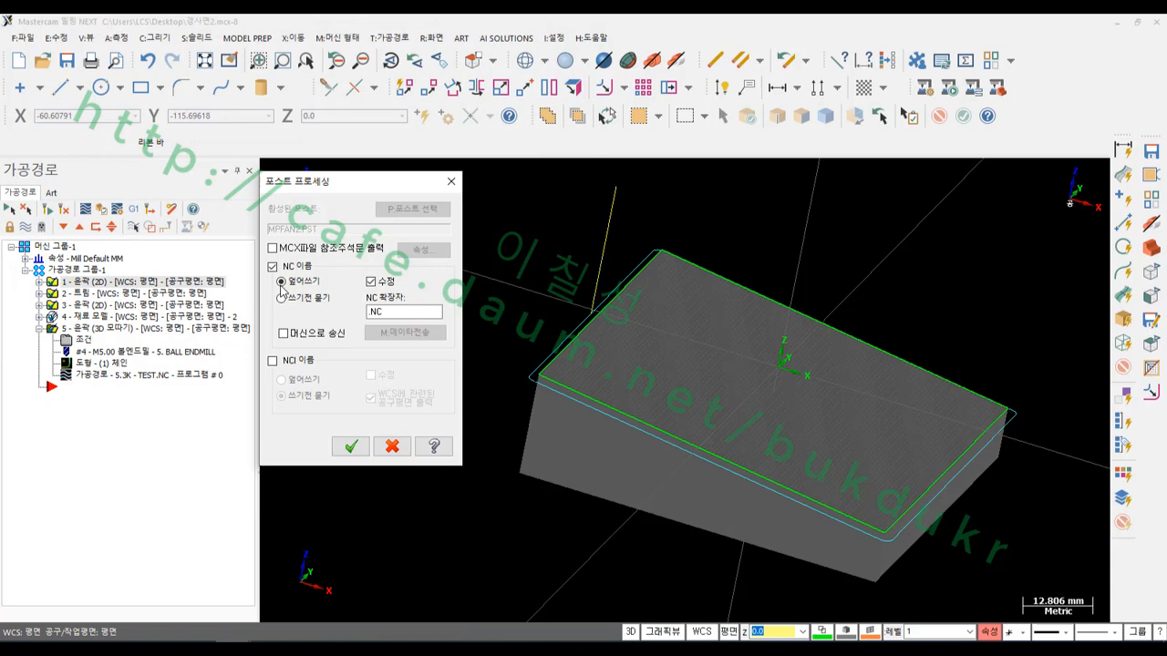
click(347, 446)
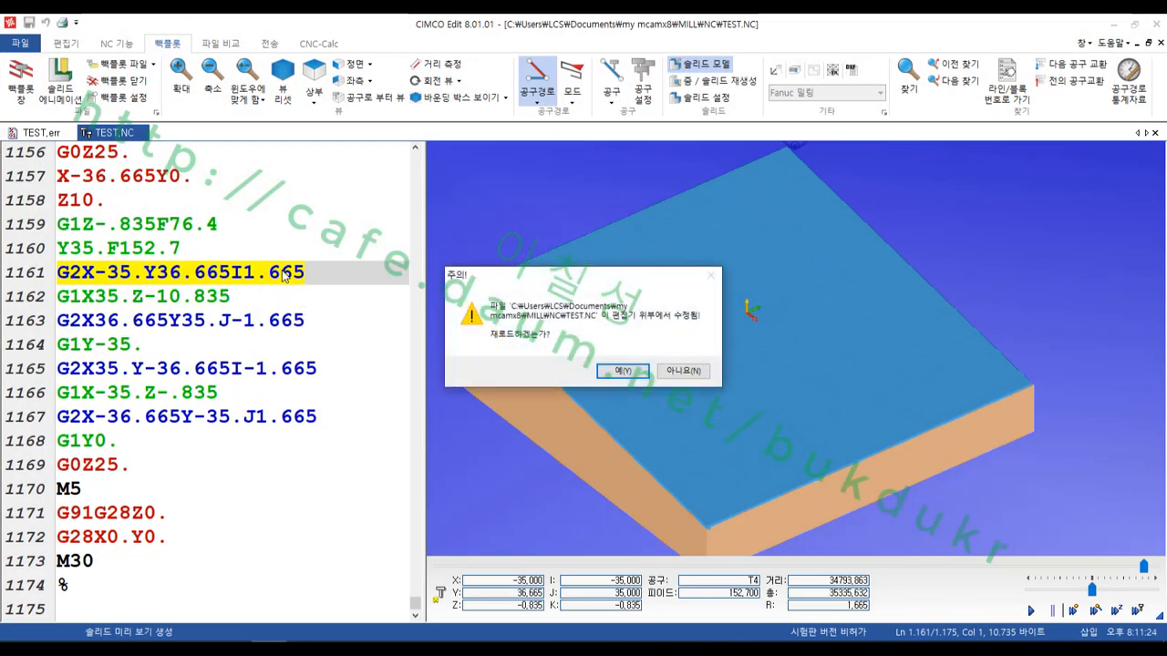
click(606, 371)
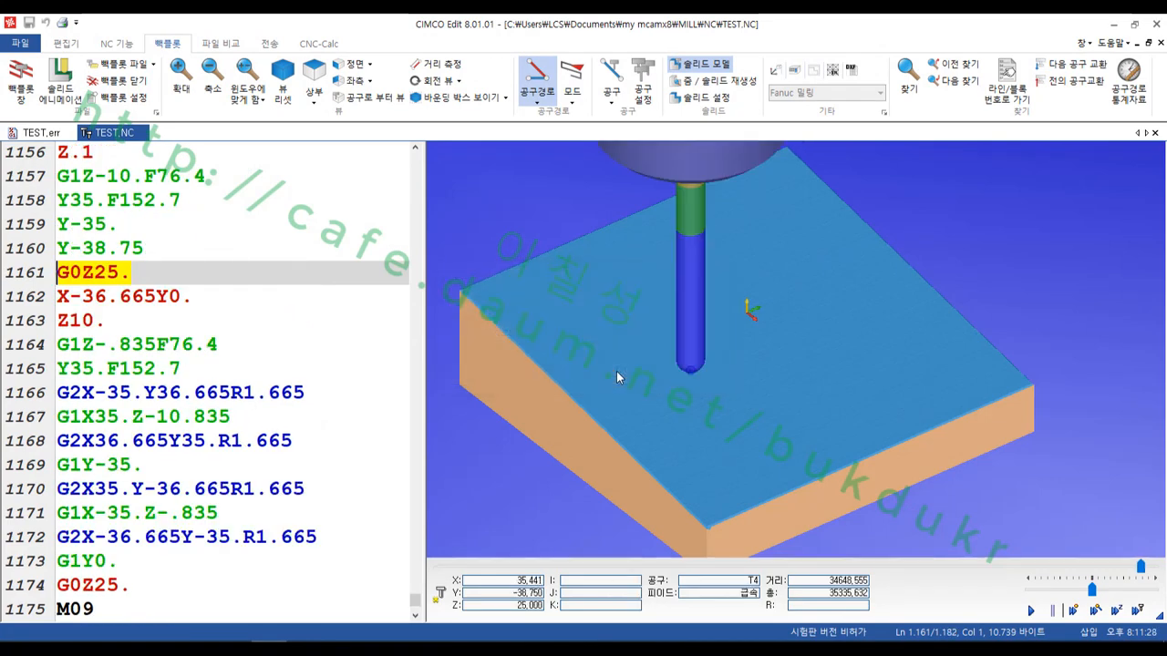
Locate the arc block G2X-35.Y36.665R1.665 on line 1166 and examine the displayed toolpath around the block's corner.
click(357, 397)
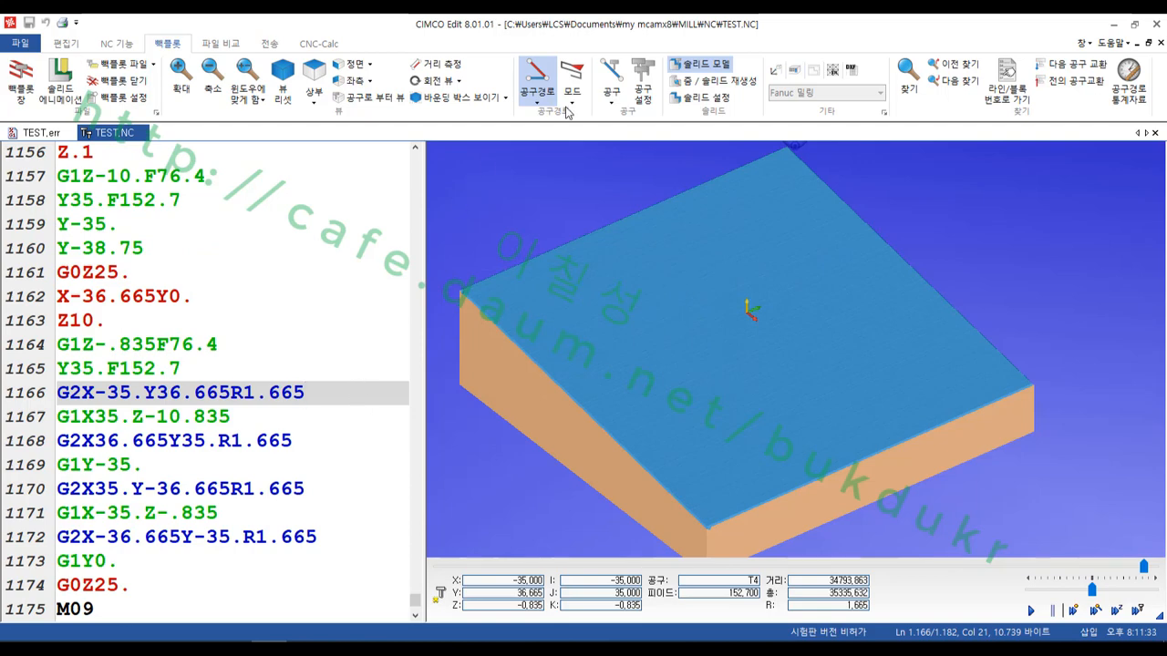
click(540, 80)
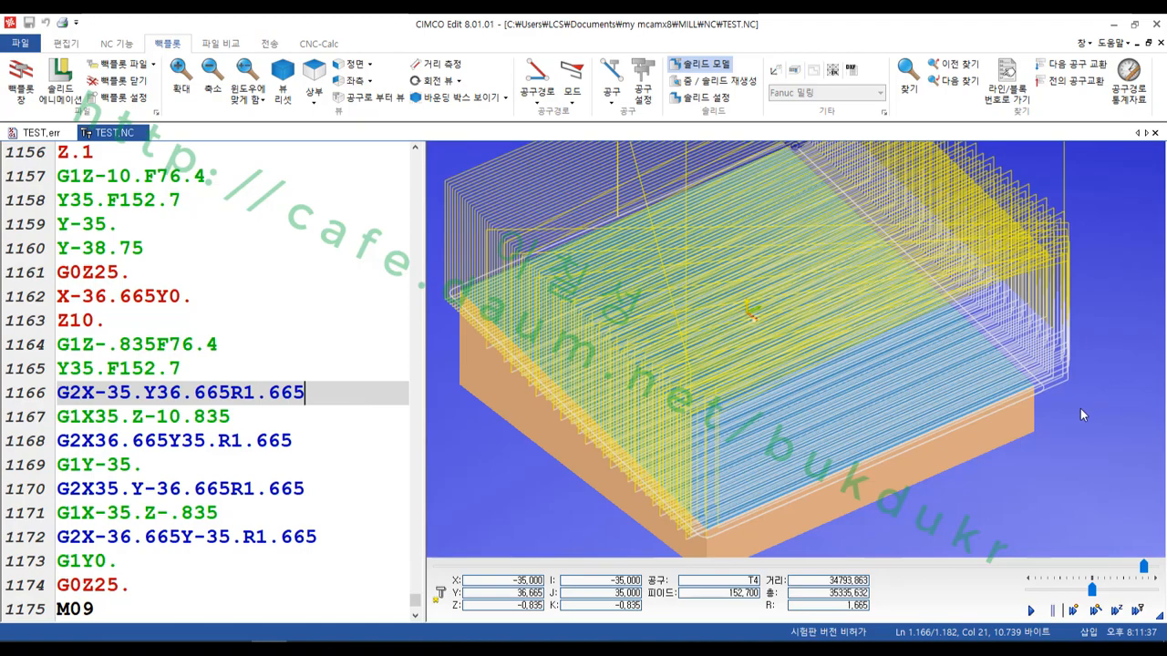
drag(1081, 409, 896, 388)
scroll(723, 472, up, 10)
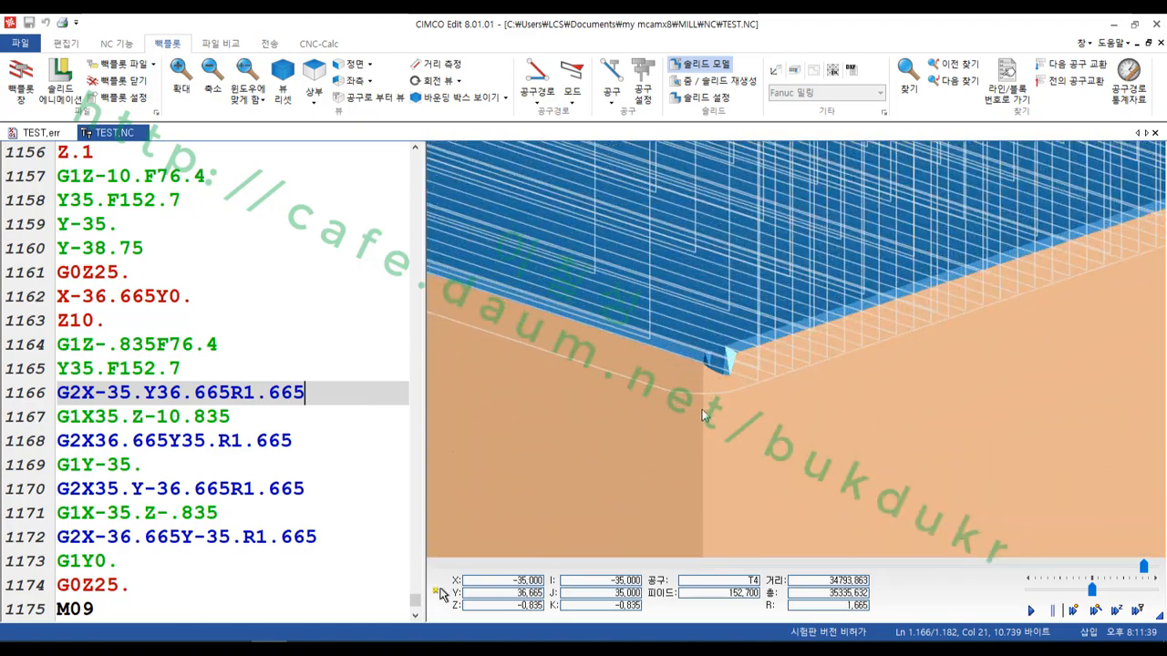
drag(728, 392, 917, 415)
scroll(911, 402, up, 5)
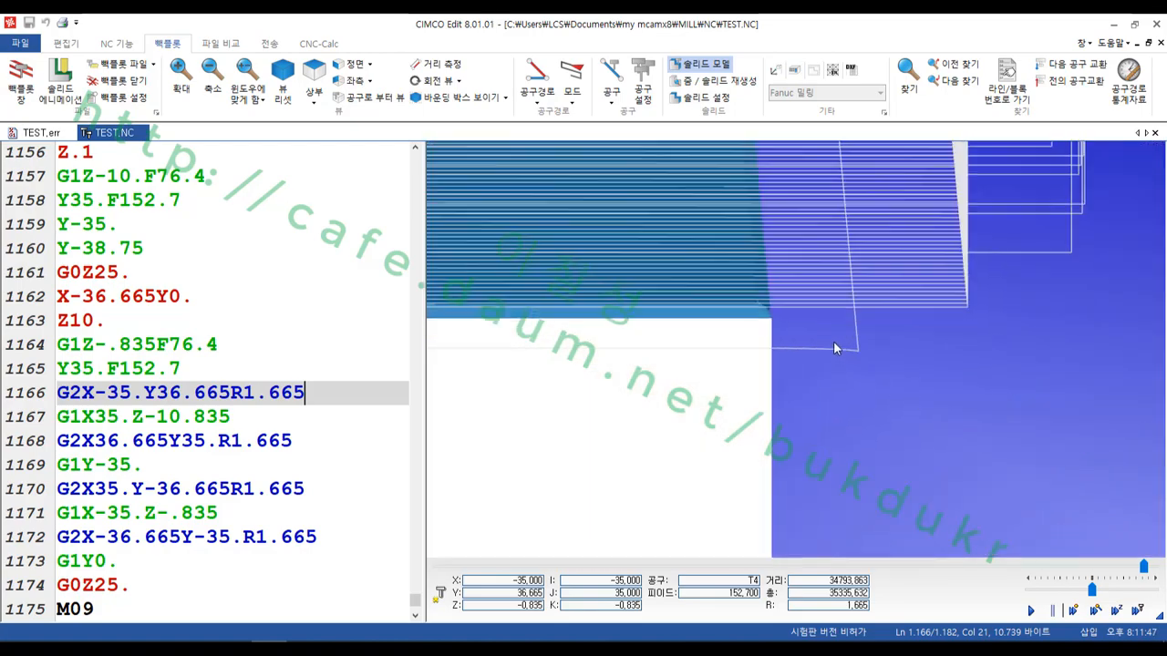
Place the tool at the corner moves of lines 1167 and 1168 and examine its position against the solid's corner.
click(903, 376)
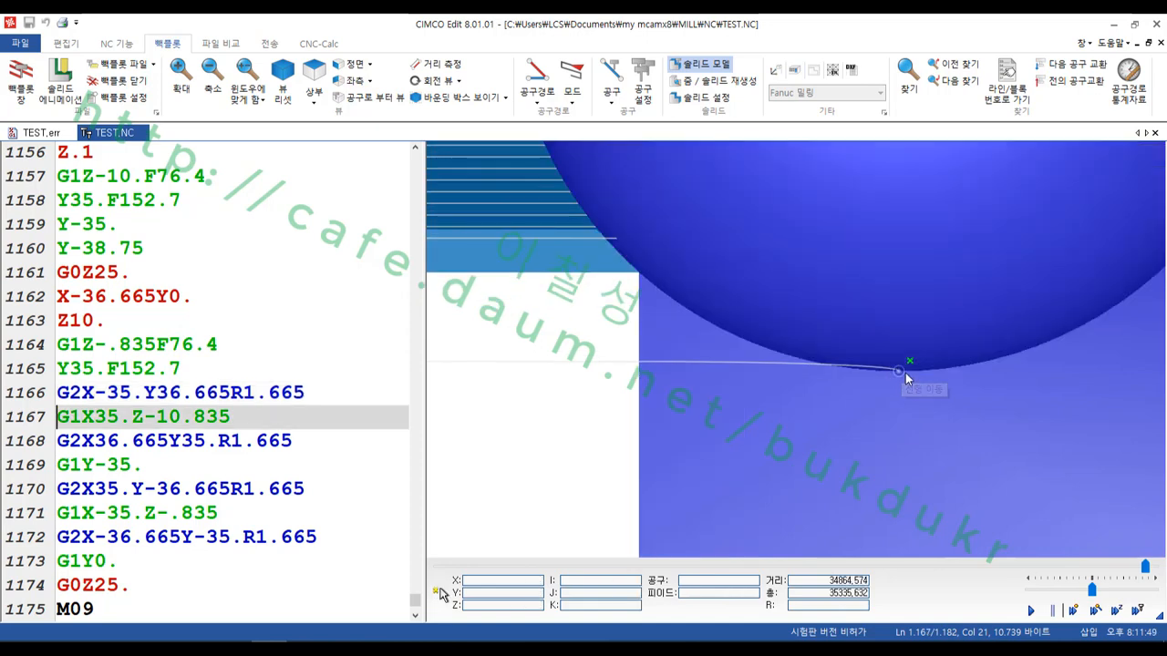
drag(839, 397, 782, 429)
scroll(953, 380, down, 5)
scroll(840, 428, up, 5)
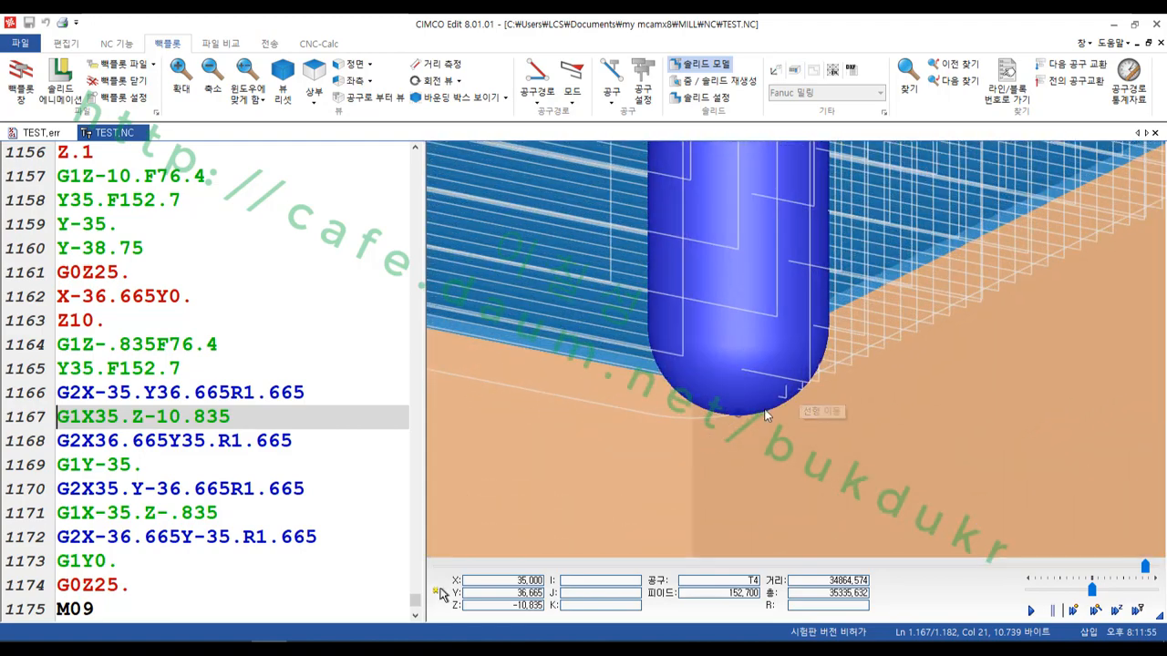
mouse_move(660, 425)
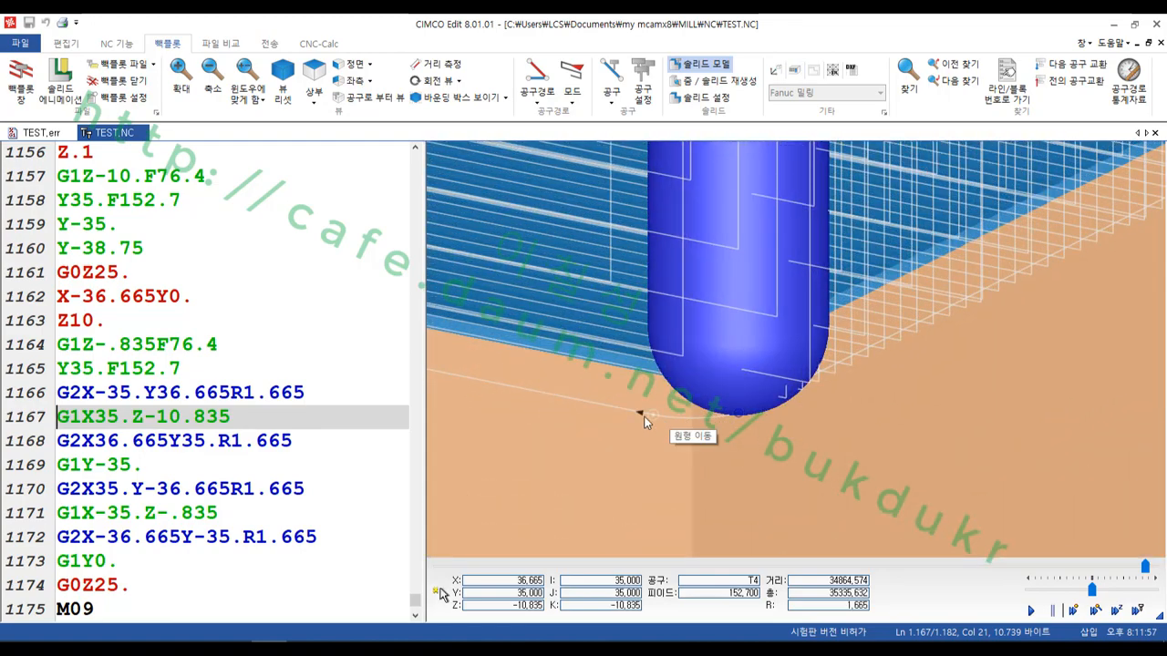
click(307, 446)
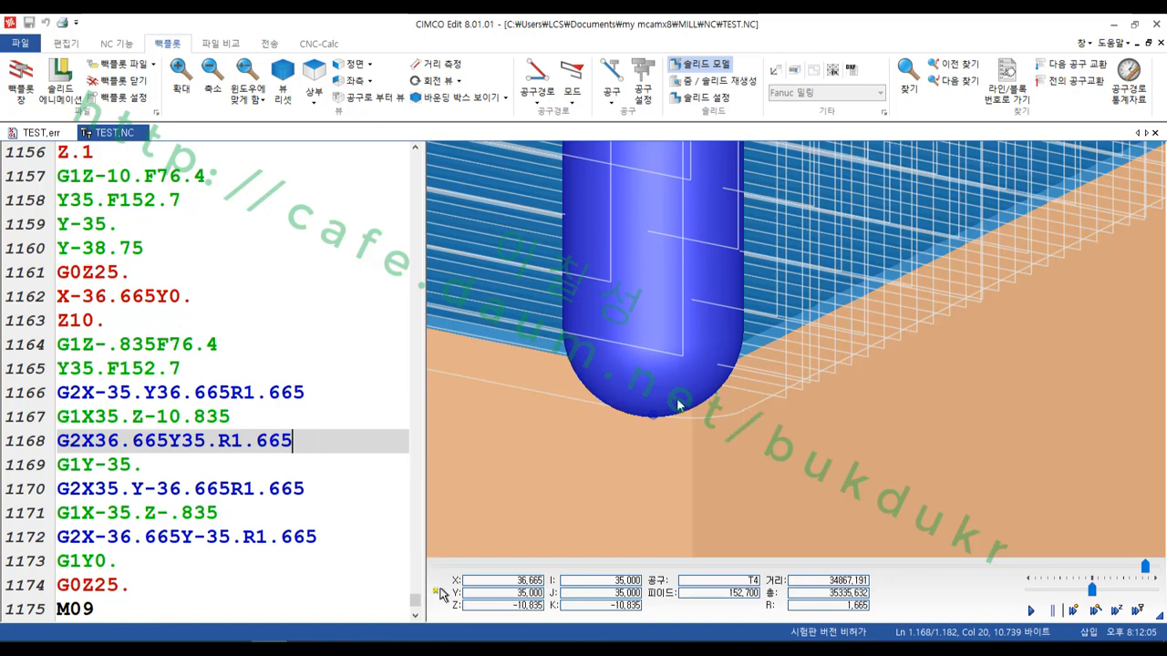
scroll(739, 394, up, 2)
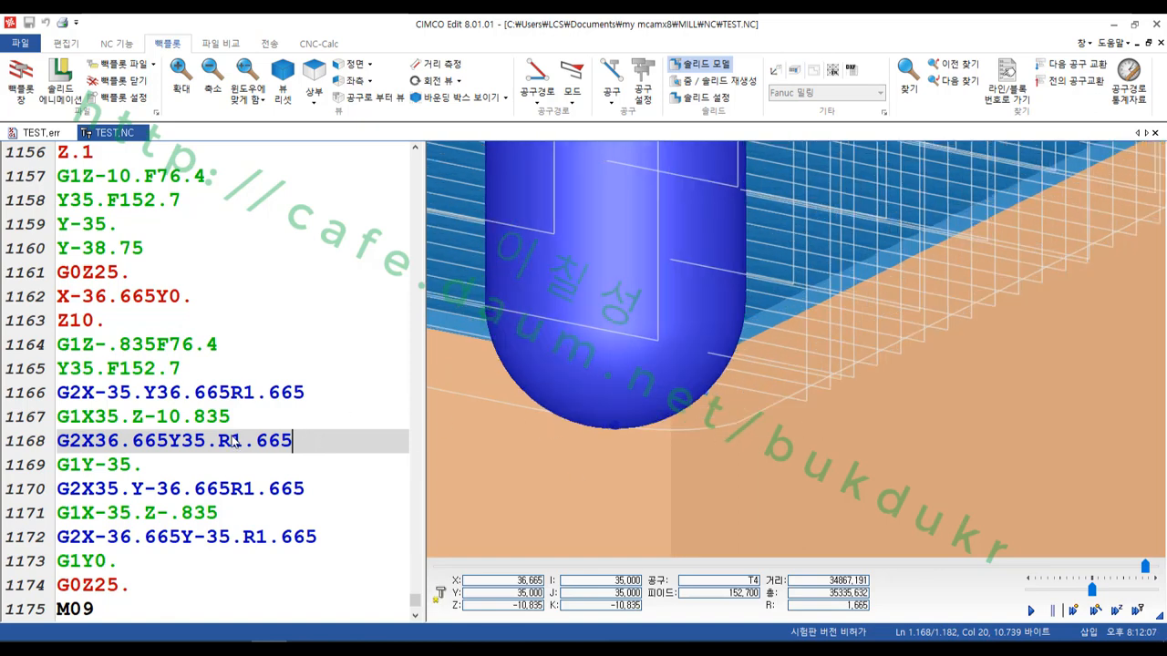
Place the tool at the line 1169 move and examine the toolpath around the block's corner in the backplot.
click(194, 467)
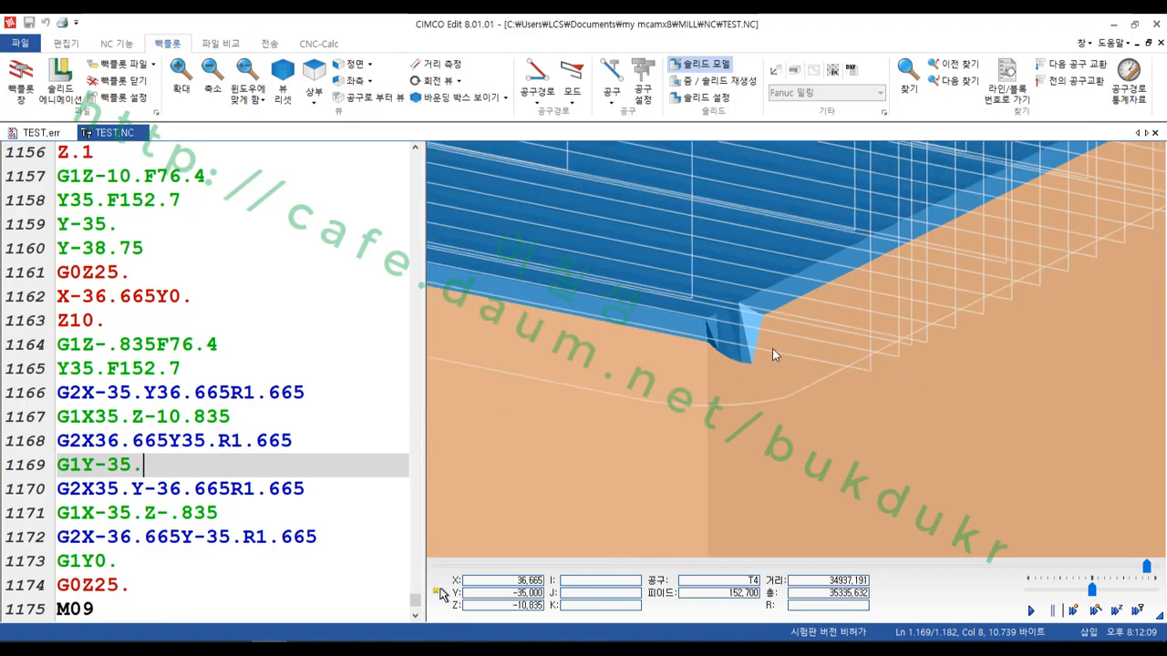
scroll(756, 326, down, 5)
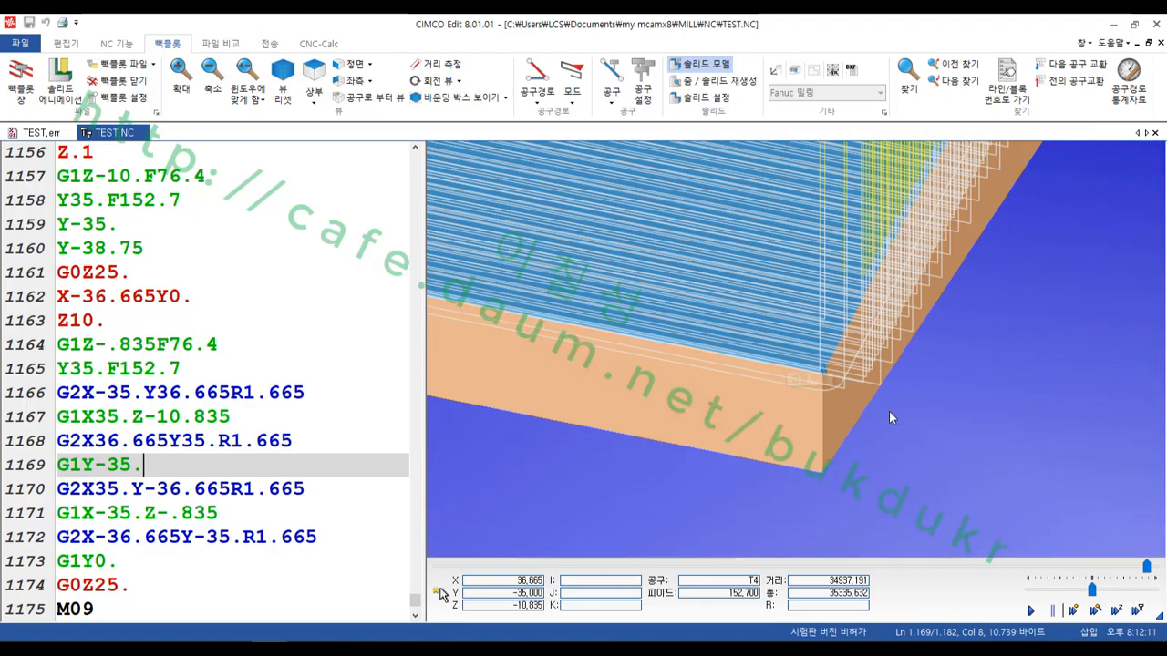
drag(898, 419, 763, 472)
scroll(715, 282, up, 4)
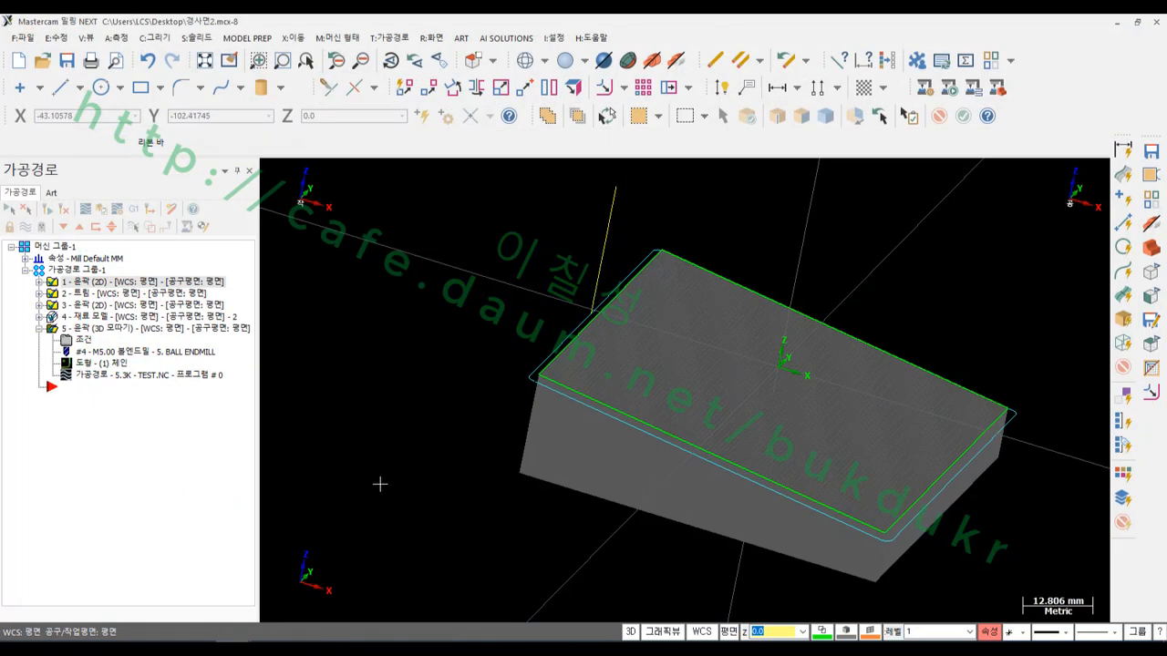
Switch to the PDF manual in Adobe Acrobat and find section [6] on lead in/out for contour machining.
click(150, 649)
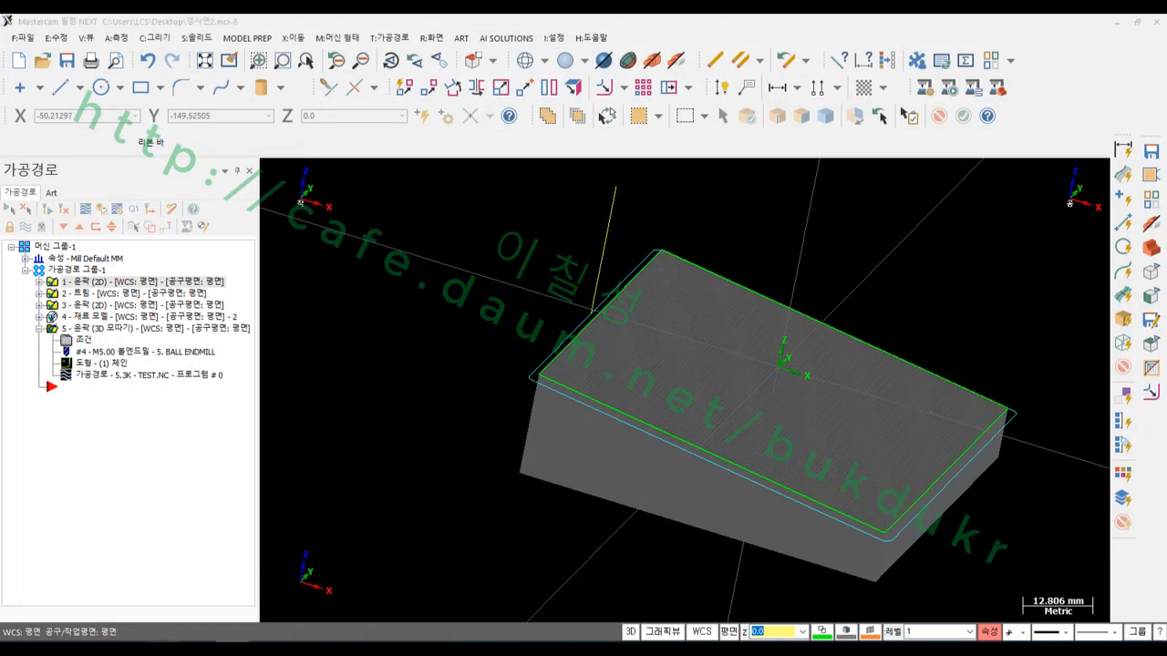
scroll(652, 304, down, 5)
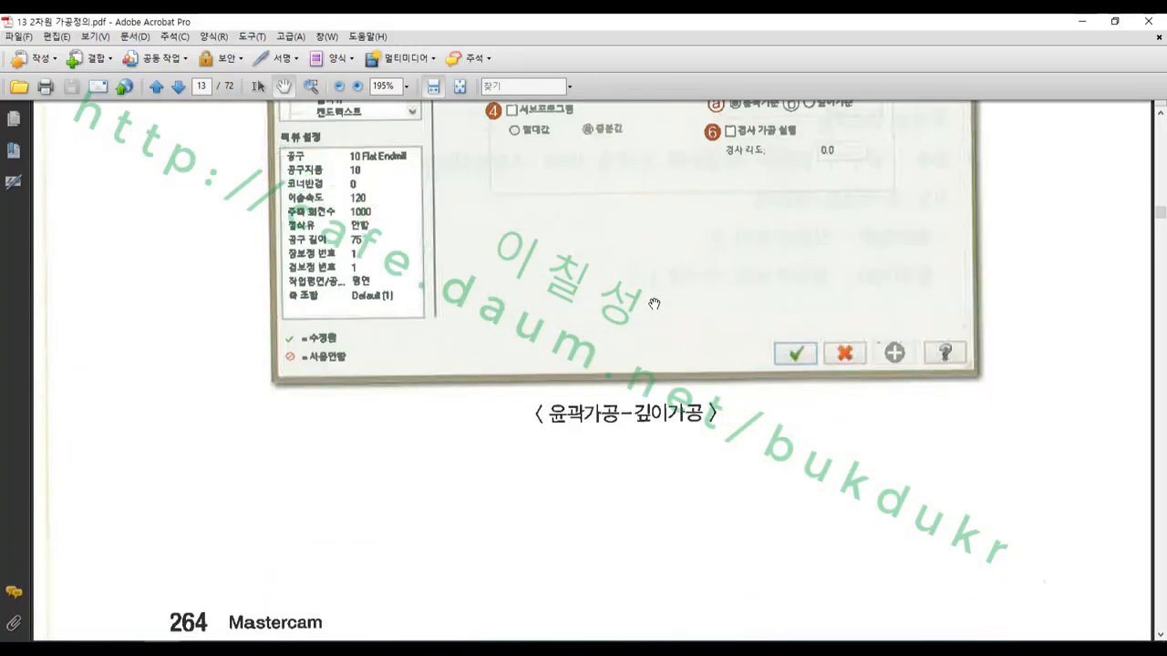
scroll(655, 303, down, 15)
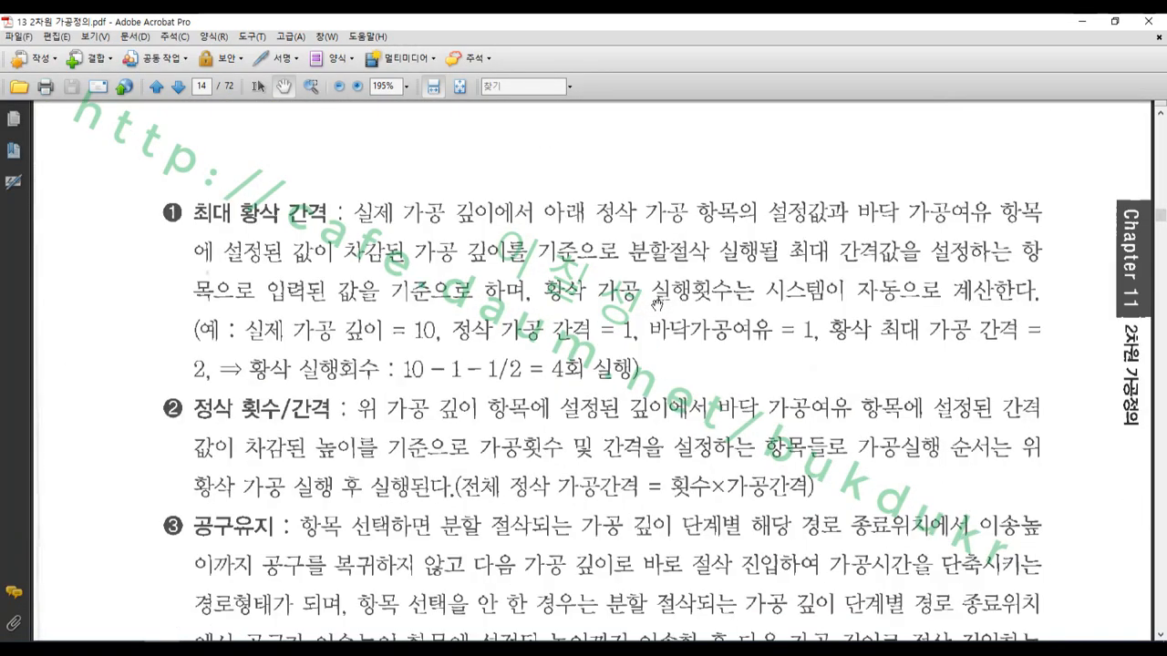
scroll(698, 383, down, 10)
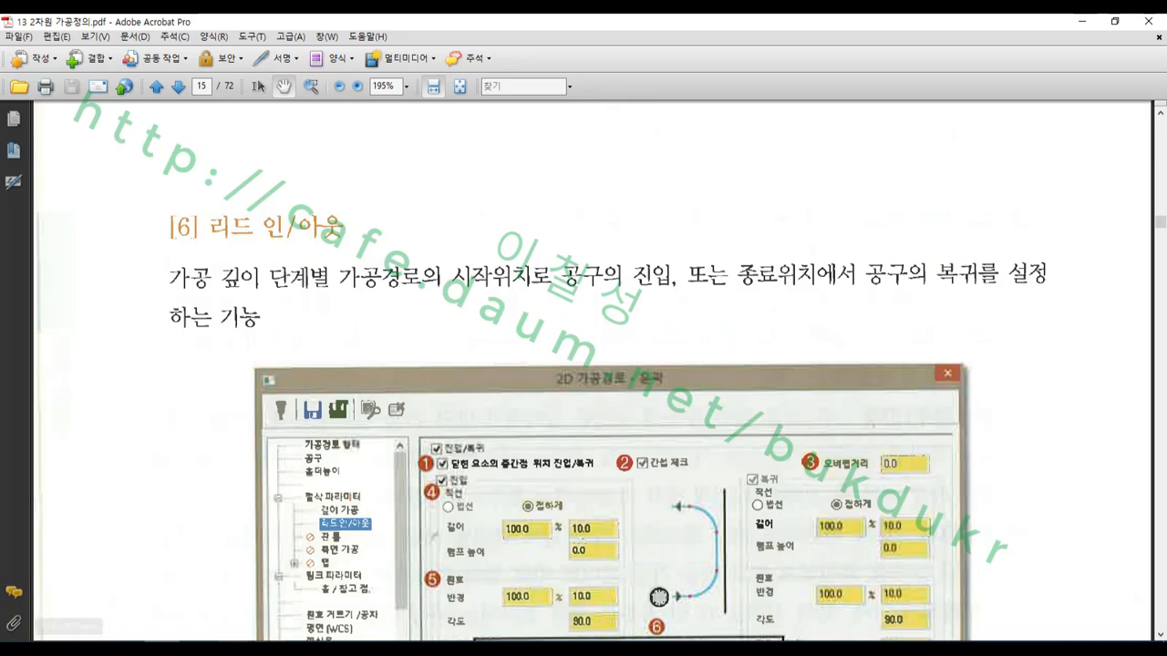
Switch back to Mastercam and delete all operations in toolpath group 1 (가공경로 그룹-1).
mouse_move(234, 647)
click(198, 593)
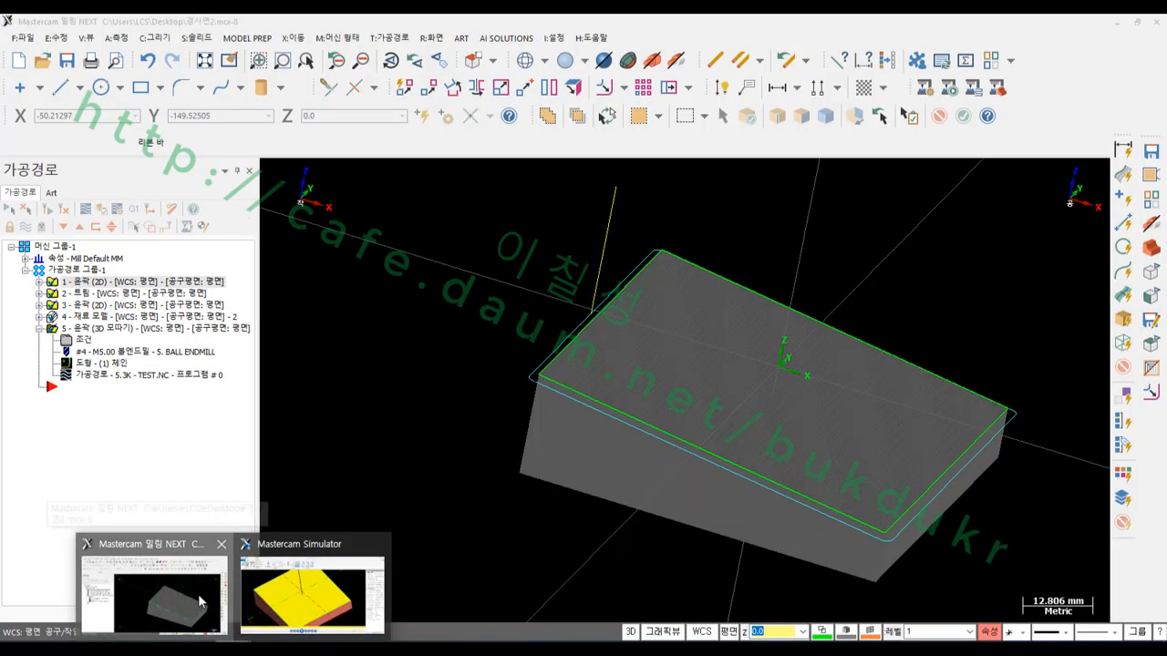
scroll(483, 368, down, 2)
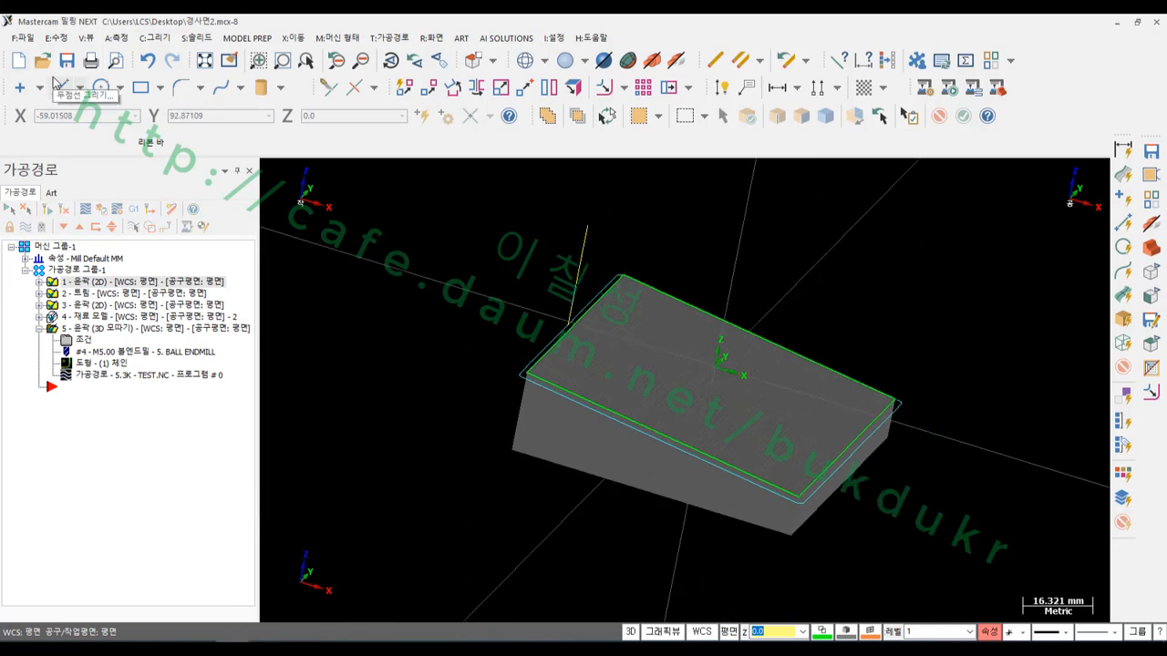
click(68, 273)
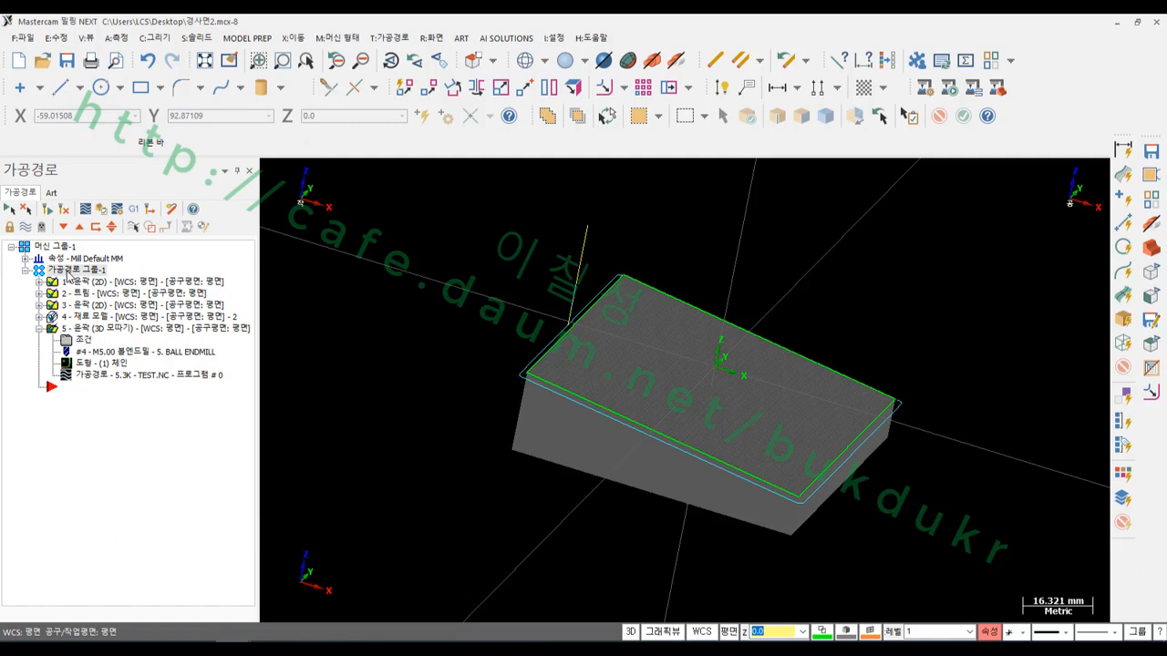
key(Delete)
click(627, 373)
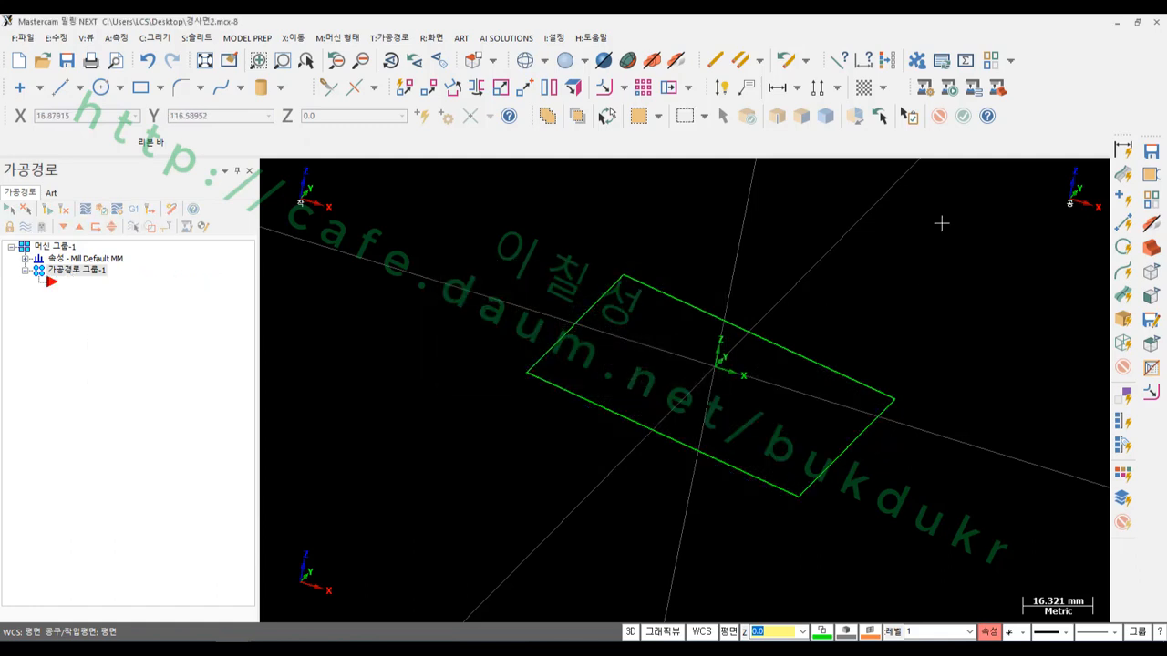
Unhide the block's hidden wireframe geometry.
key(alt+e)
click(888, 234)
shift+click(705, 305)
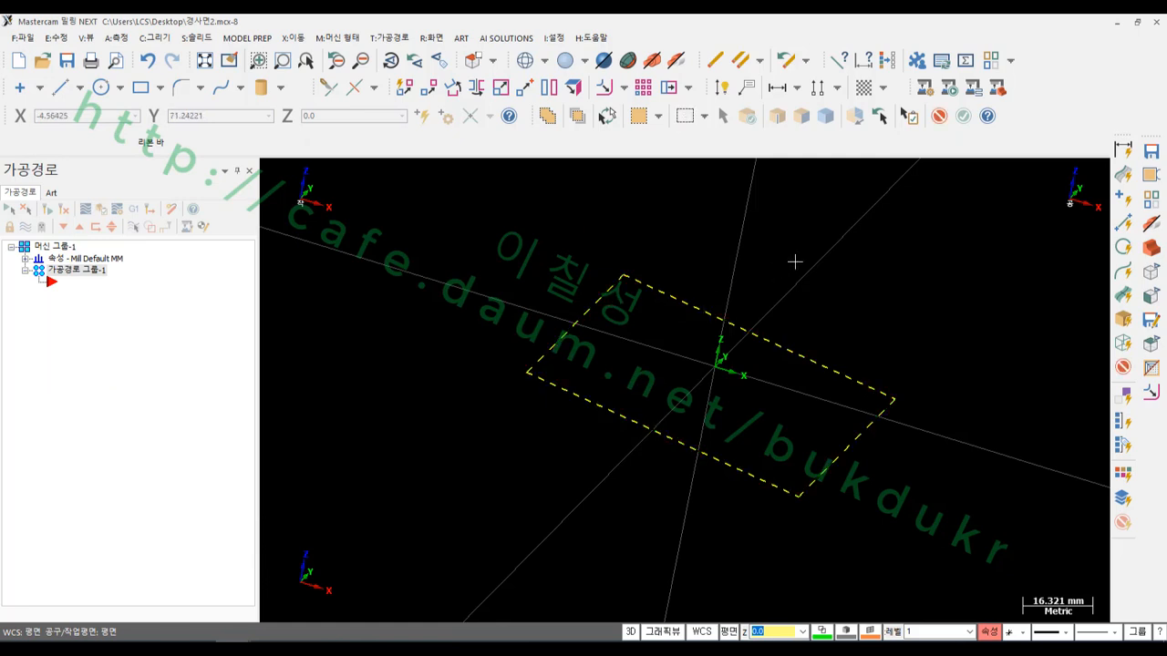
key(Escape)
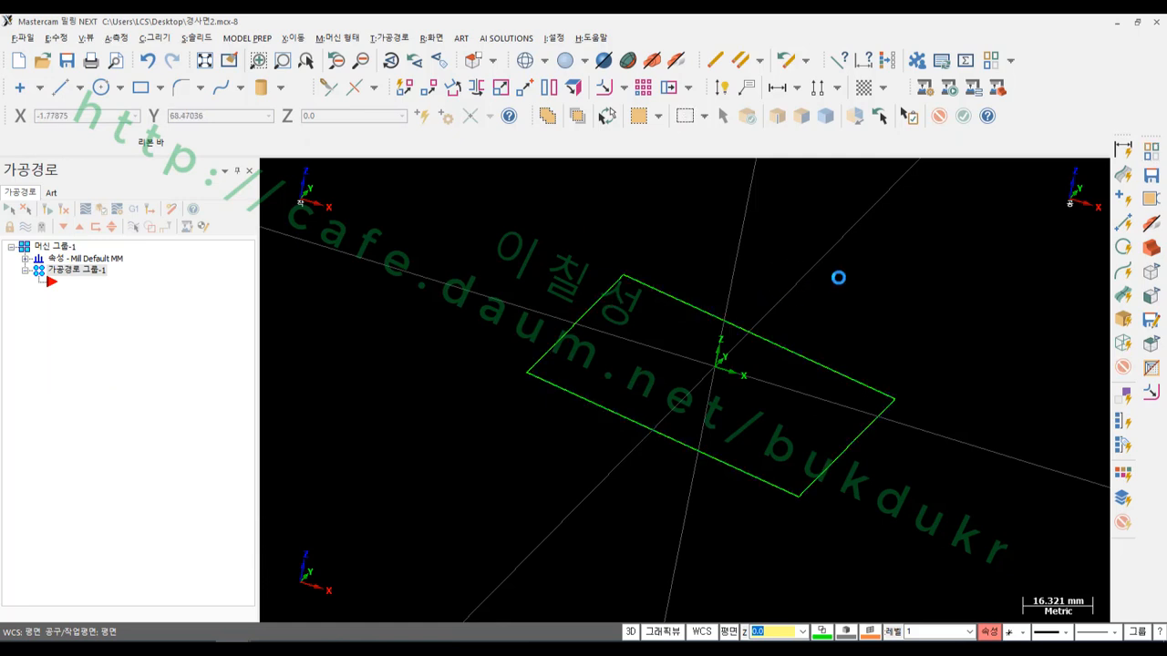
scroll(875, 274, up, 2)
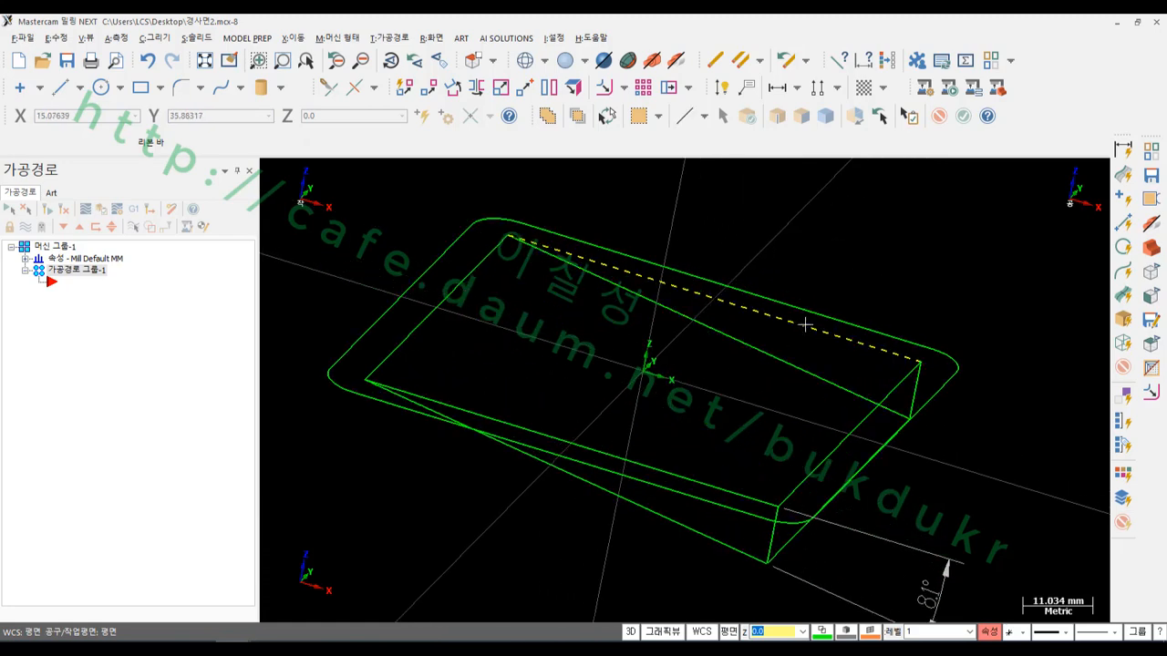
Delete all geometry except the four edges of the flat square by selecting those edges and inverting the selection.
click(805, 324)
click(471, 274)
click(613, 454)
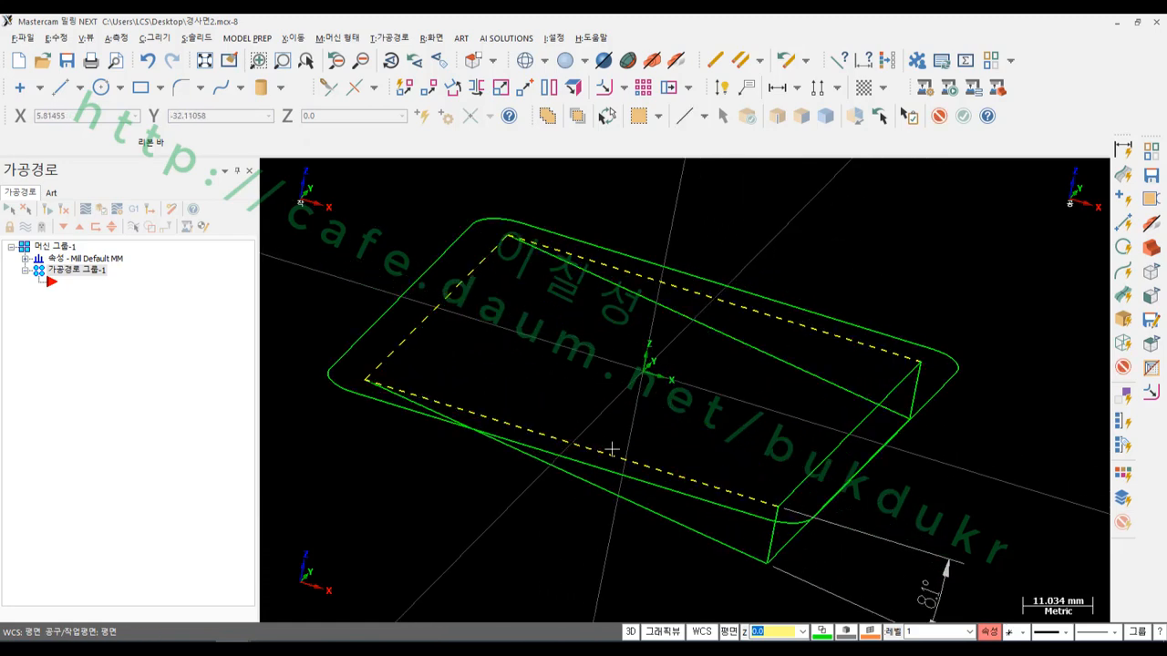
click(825, 453)
scroll(657, 308, down, 1)
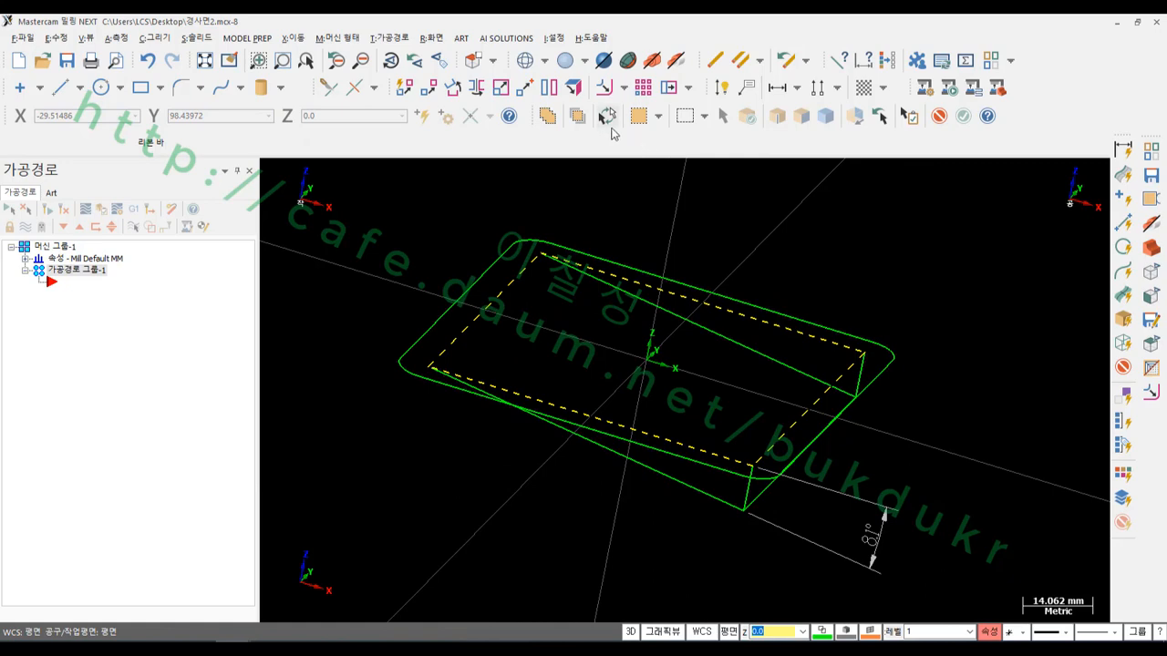
click(610, 122)
key(Delete)
scroll(815, 308, down, 1)
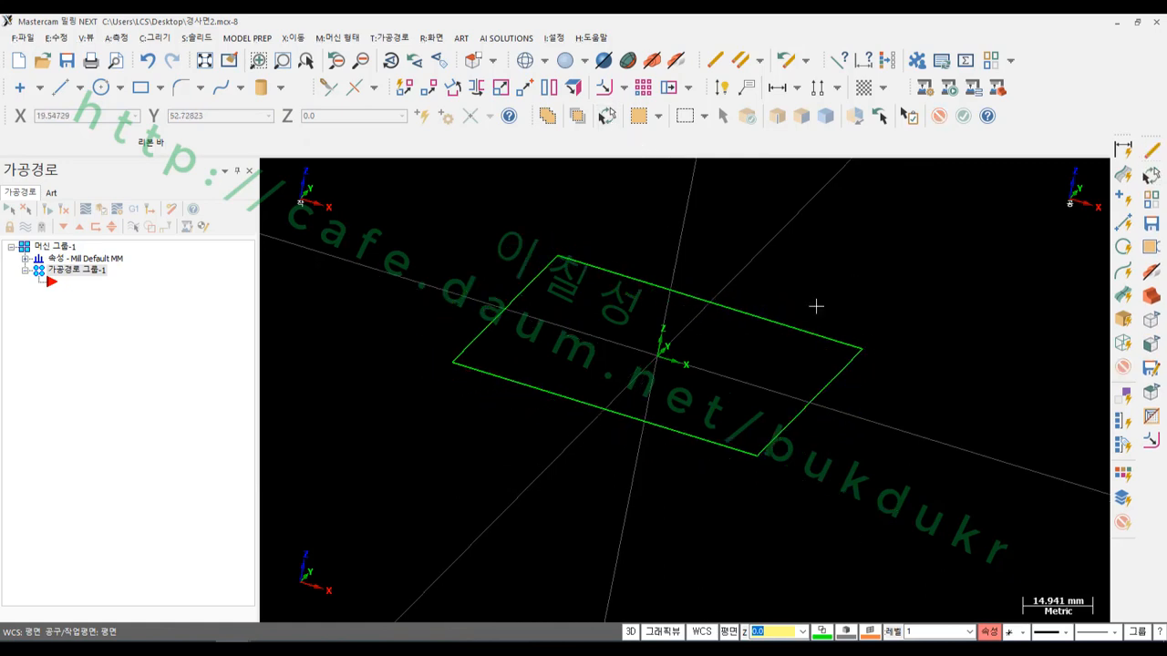
Create a 2D contour toolpath in the top plane, chaining the square outline clockwise from its left edge.
key(alt+1)
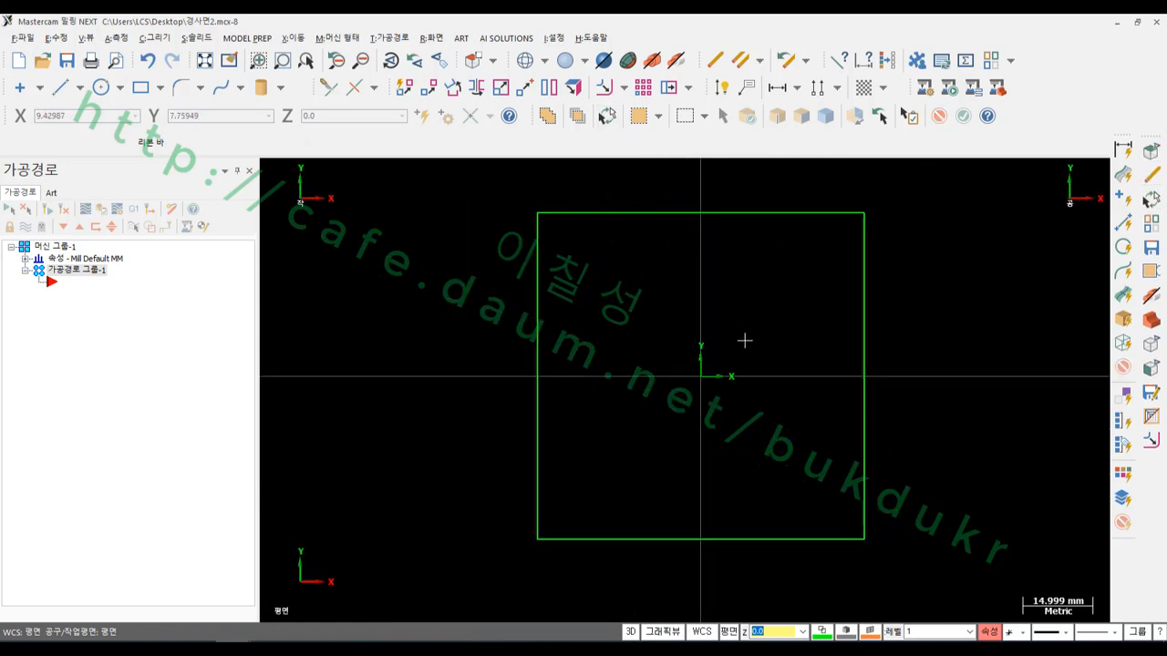
click(601, 362)
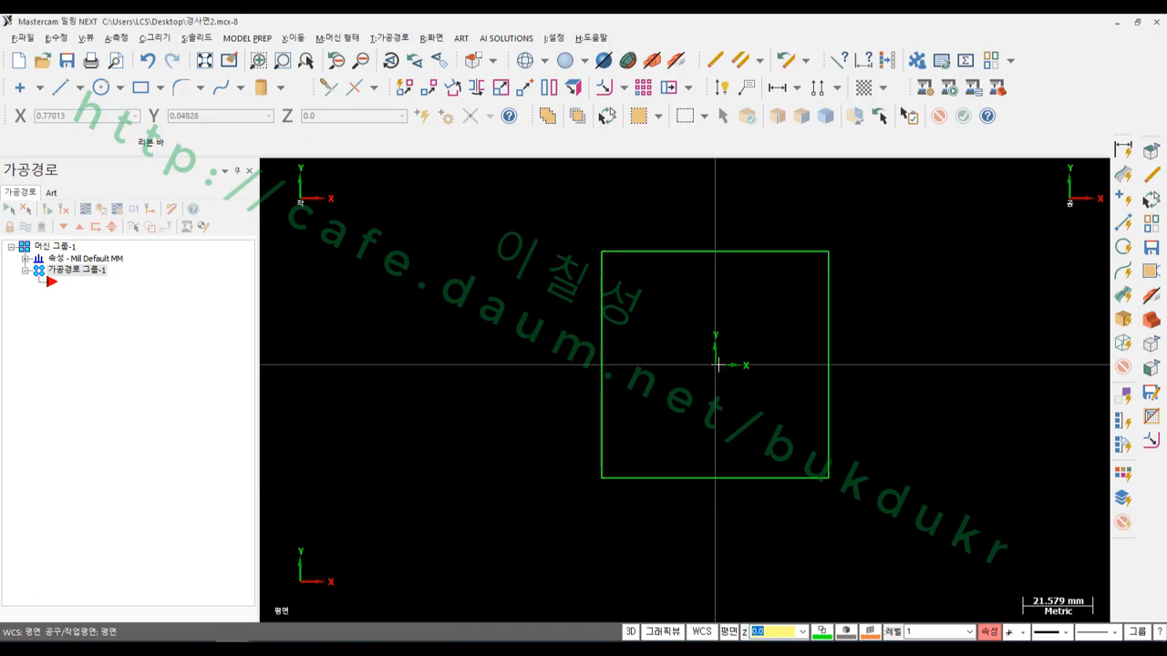
scroll(718, 364, up, 3)
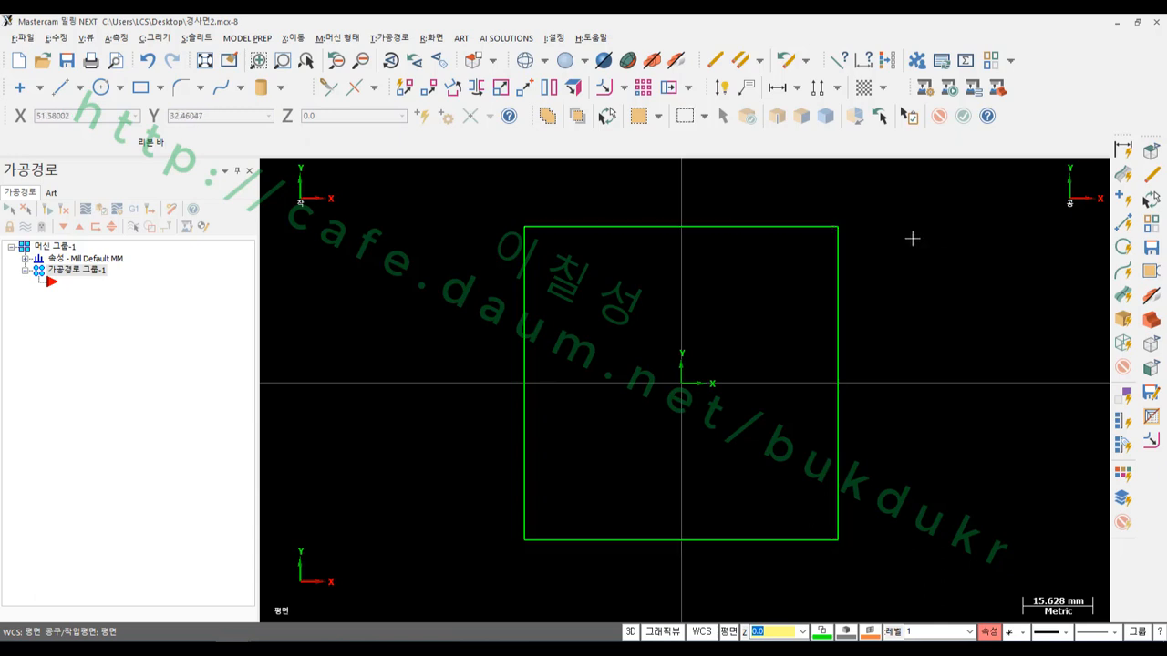
scroll(658, 315, down, 1)
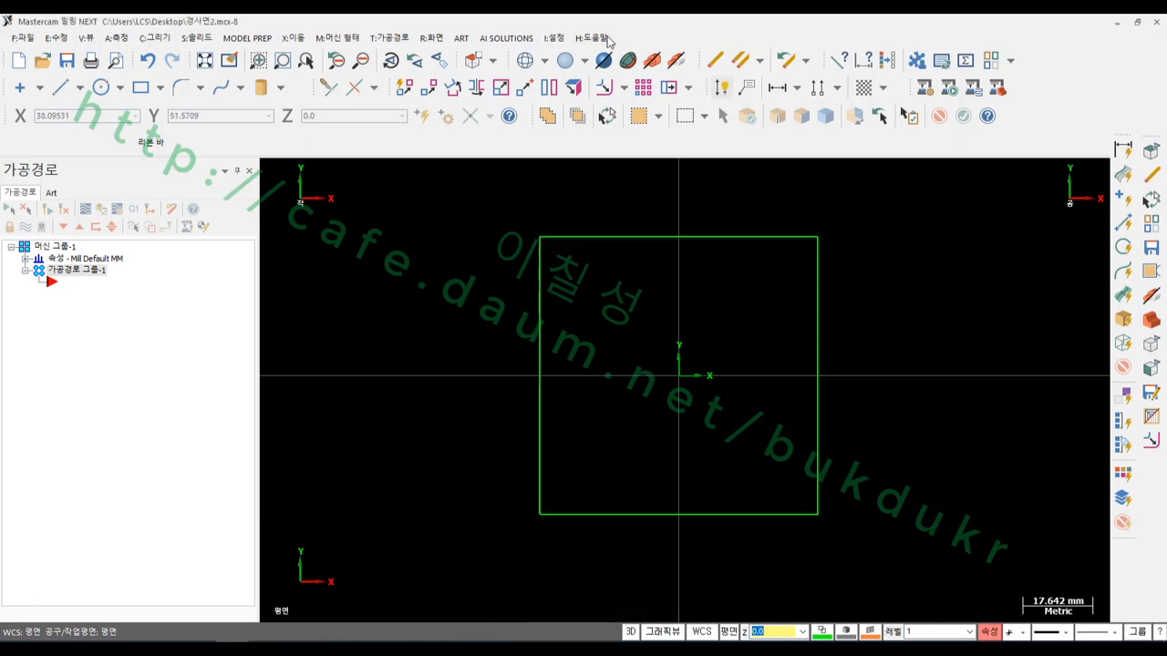
click(390, 37)
click(406, 261)
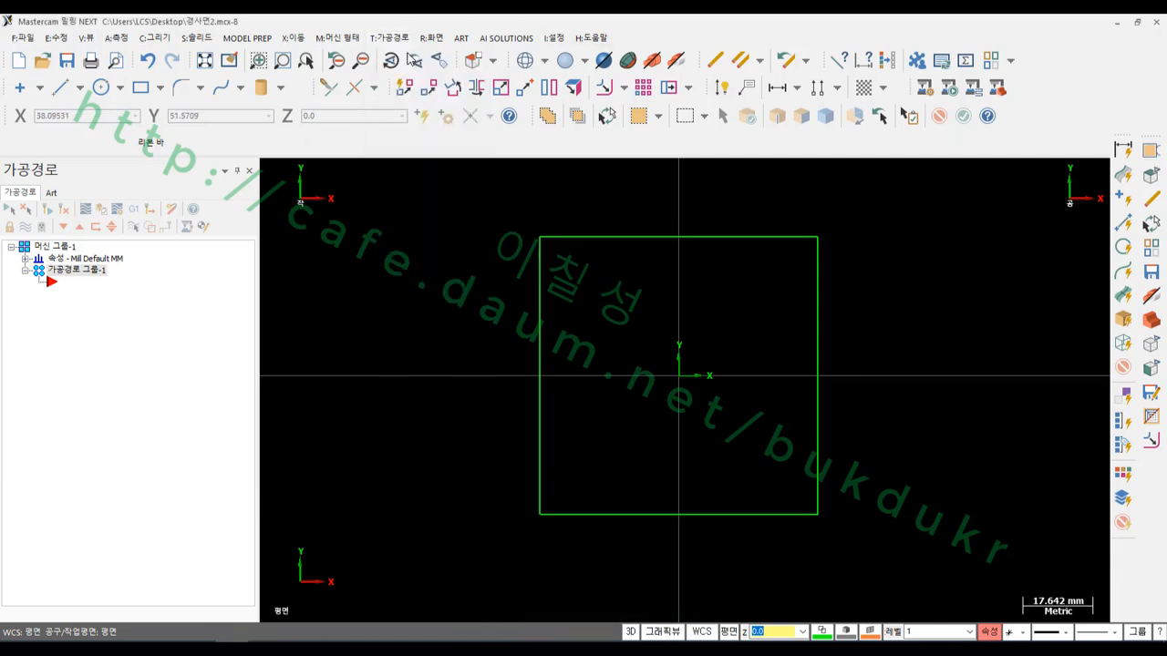
click(541, 429)
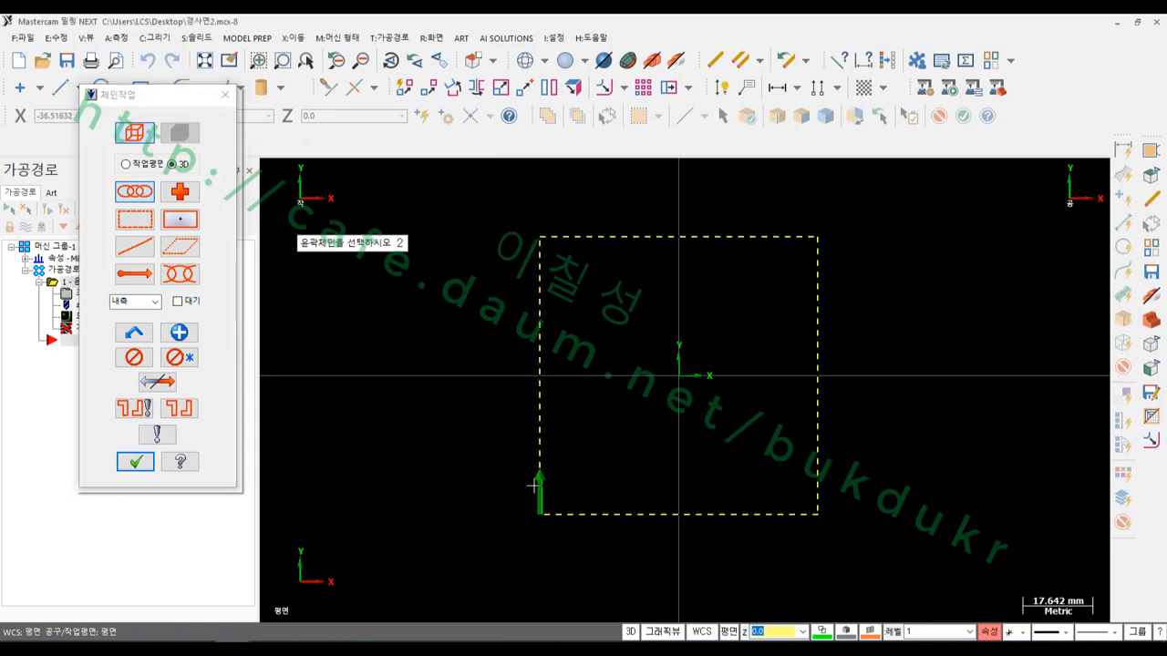
click(137, 461)
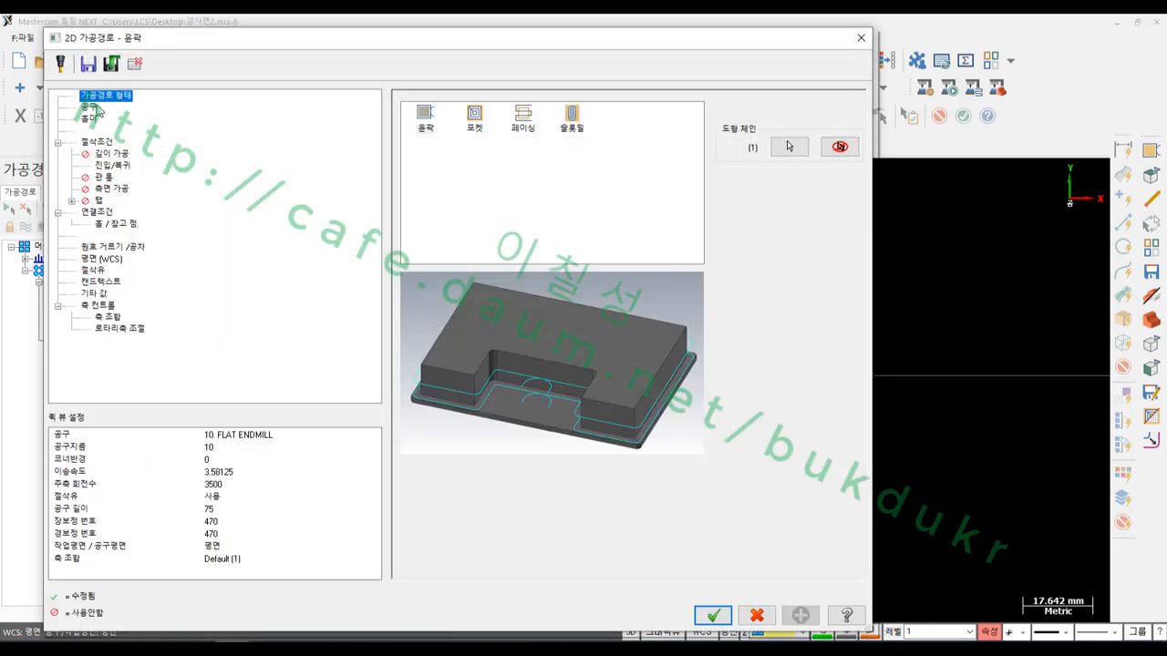
Assign tool 1, the 10 mm flat end mill, to the contour and generate the toolpath.
click(95, 108)
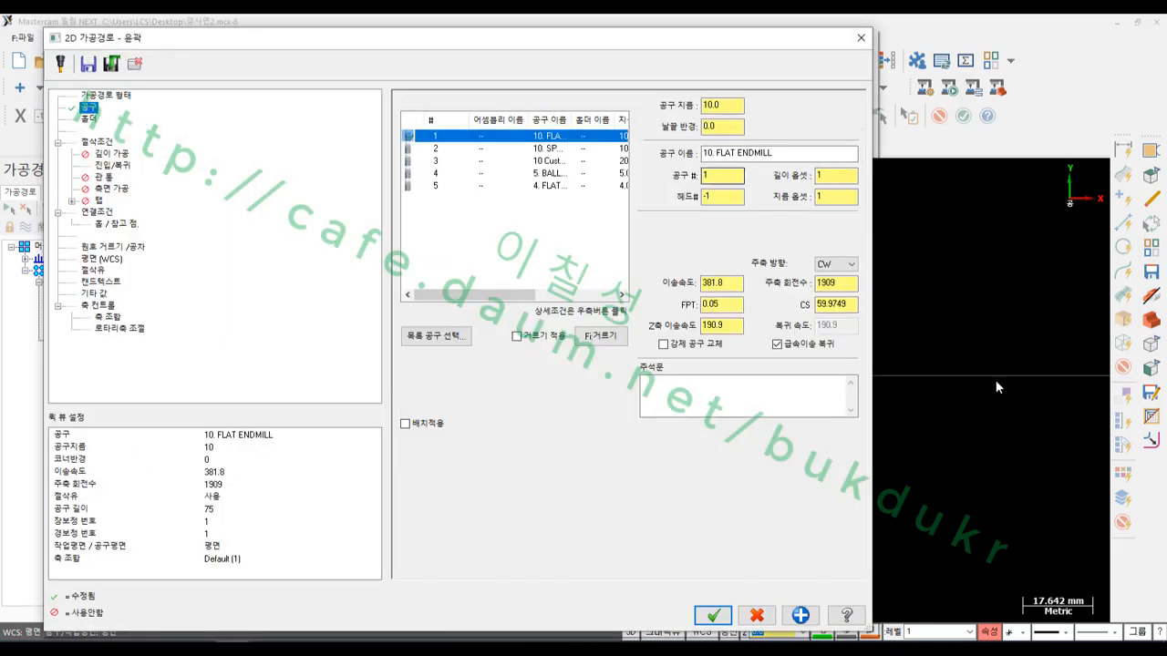
click(713, 615)
scroll(1010, 385, up, 3)
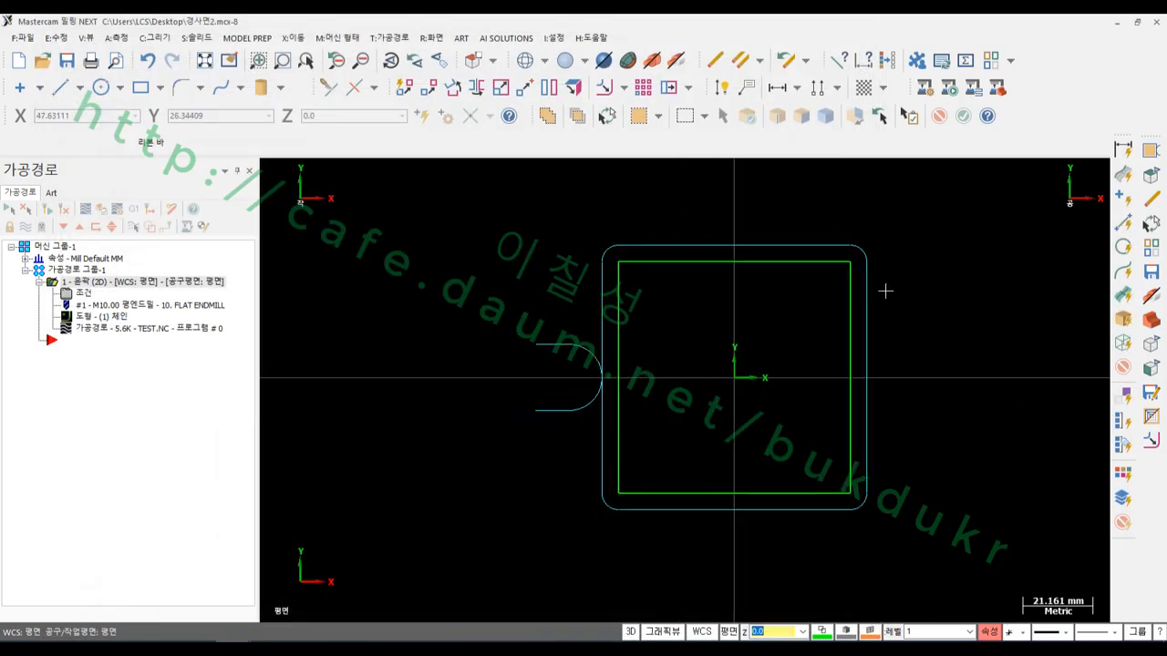
mouse_move(235, 649)
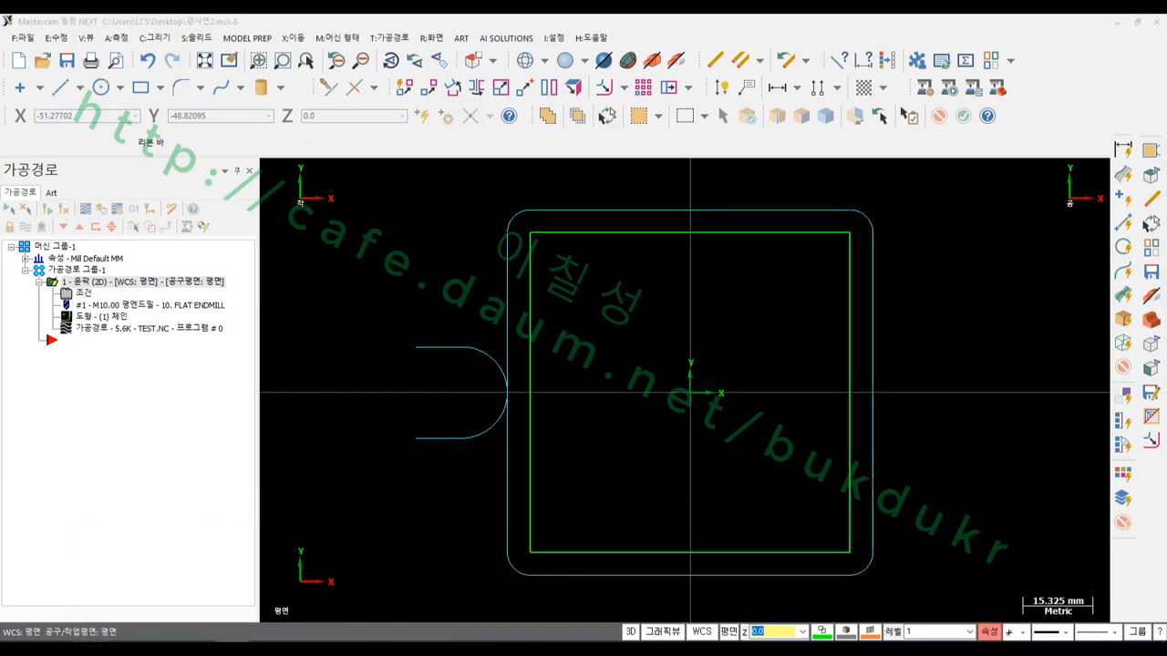
mouse_move(460, 454)
mouse_down()
mouse_move(364, 344)
mouse_move(515, 362)
mouse_move(470, 464)
mouse_move(435, 468)
mouse_up()
mouse_move(323, 220)
mouse_down()
mouse_move(339, 266)
mouse_move(370, 277)
mouse_up()
mouse_move(389, 206)
mouse_down()
mouse_move(391, 297)
mouse_move(413, 217)
mouse_up()
drag(436, 209, 439, 275)
drag(420, 262, 448, 292)
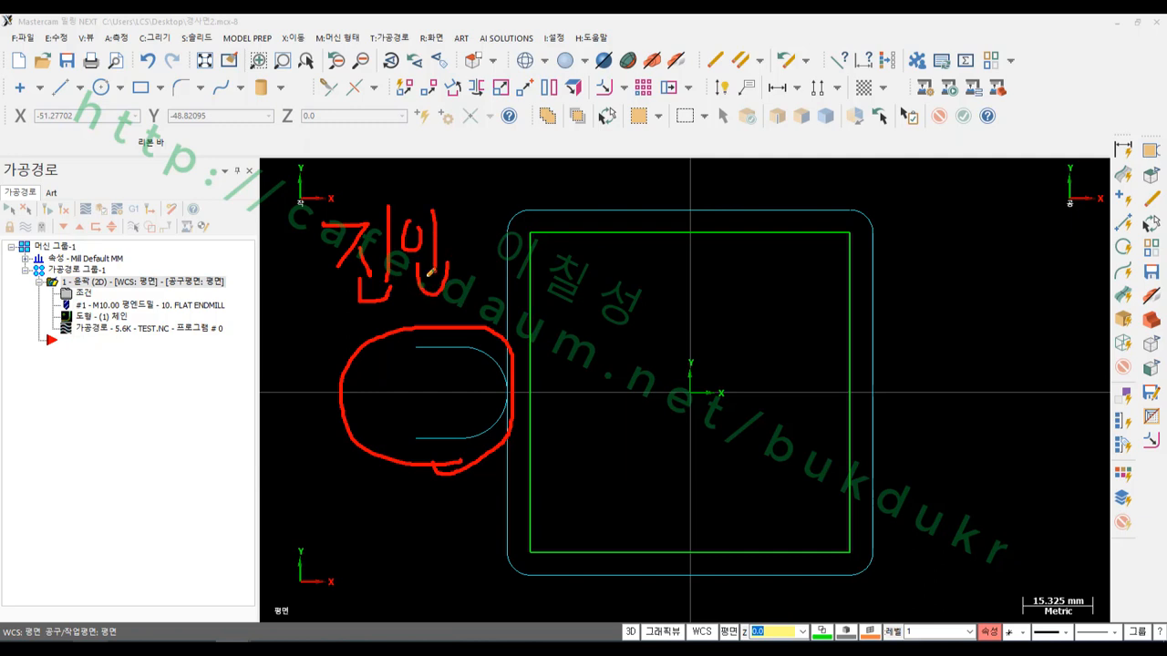
mouse_move(493, 213)
mouse_down()
mouse_move(497, 235)
mouse_move(523, 239)
mouse_up()
drag(497, 233, 522, 246)
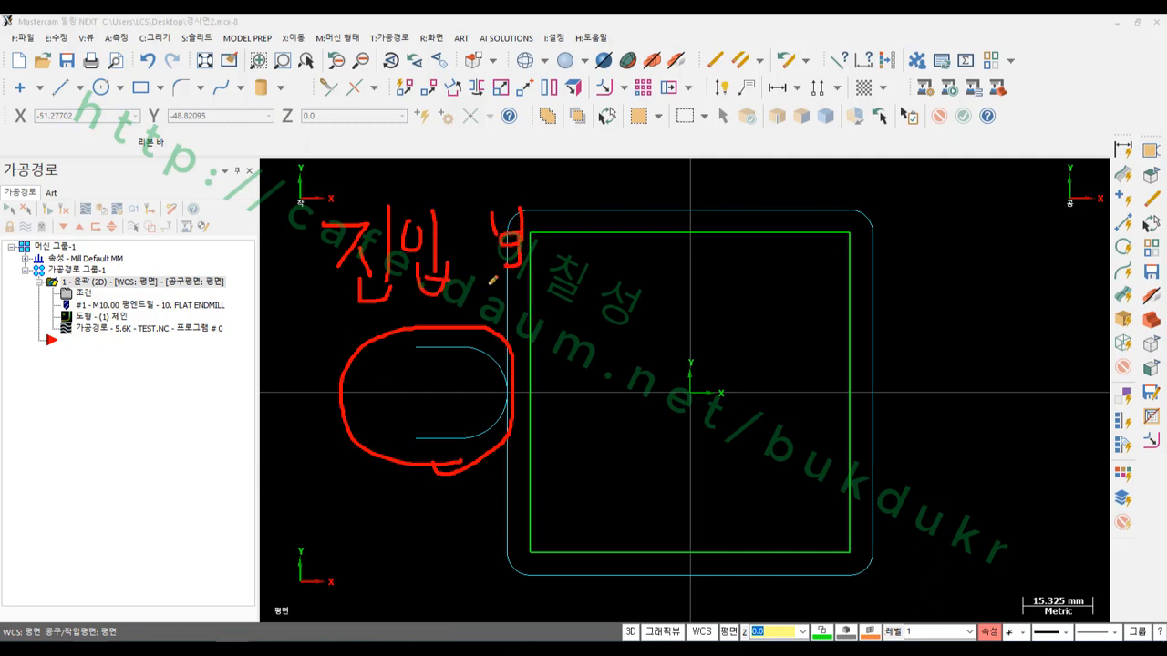
drag(484, 283, 523, 315)
drag(553, 217, 567, 255)
drag(533, 254, 571, 275)
drag(601, 217, 605, 292)
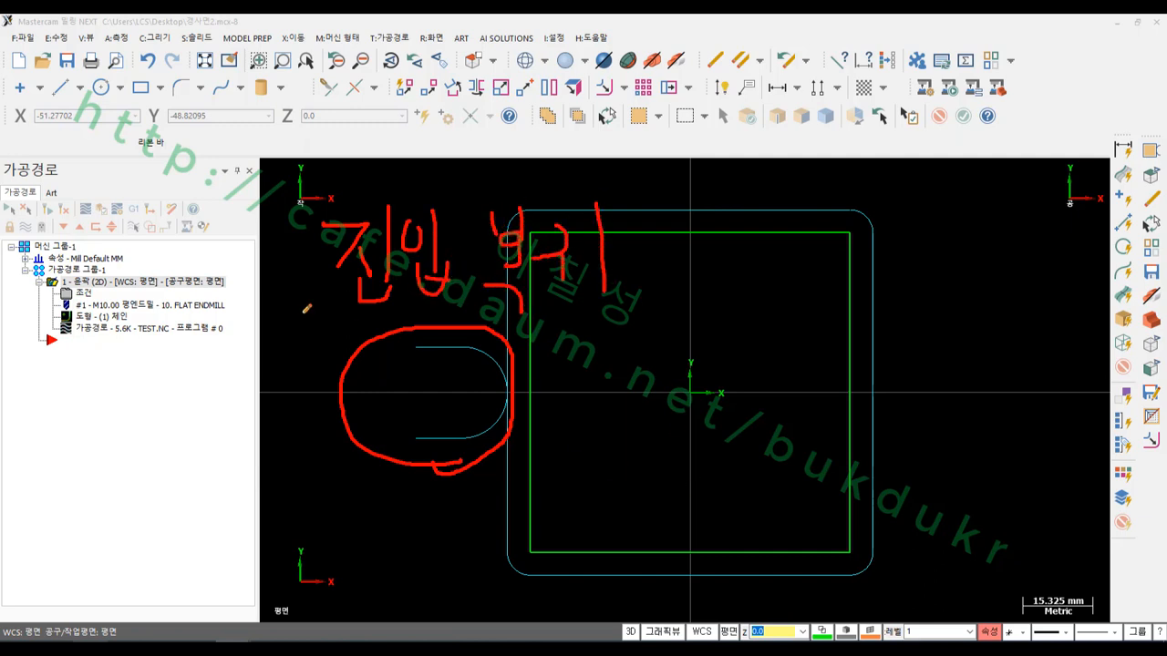
drag(295, 315, 671, 315)
drag(491, 393, 582, 393)
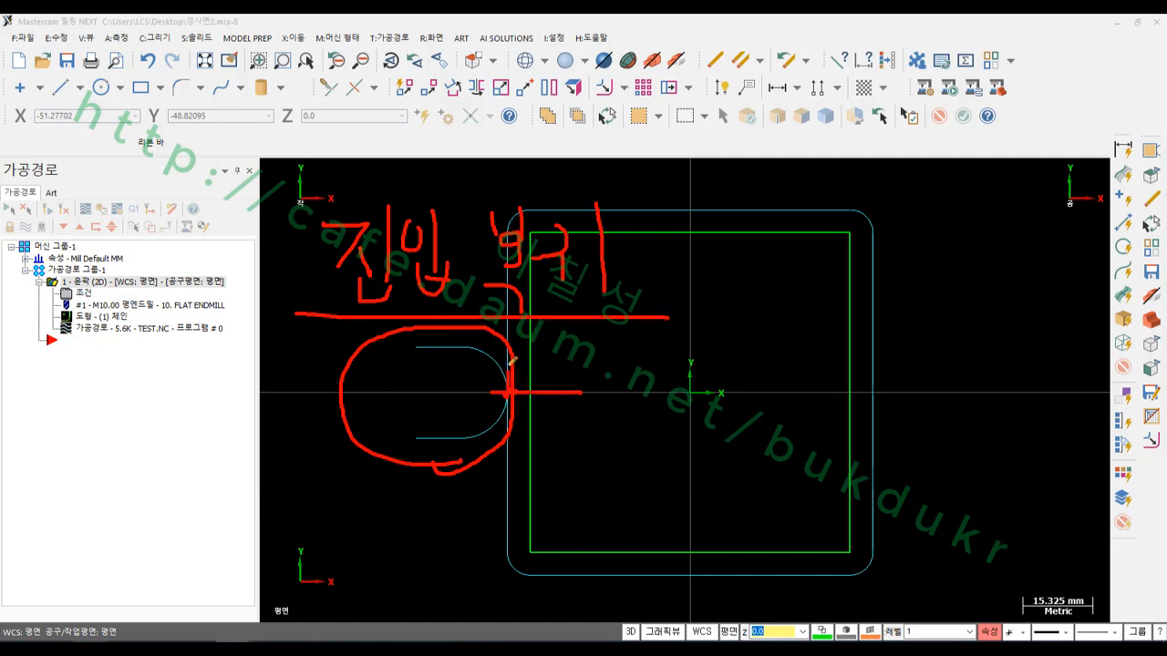
drag(508, 363, 507, 319)
mouse_move(475, 455)
mouse_down()
mouse_move(401, 406)
mouse_move(515, 401)
mouse_move(465, 456)
mouse_move(439, 461)
mouse_up()
mouse_move(480, 385)
mouse_down()
mouse_move(407, 374)
mouse_move(499, 330)
mouse_move(500, 390)
mouse_up()
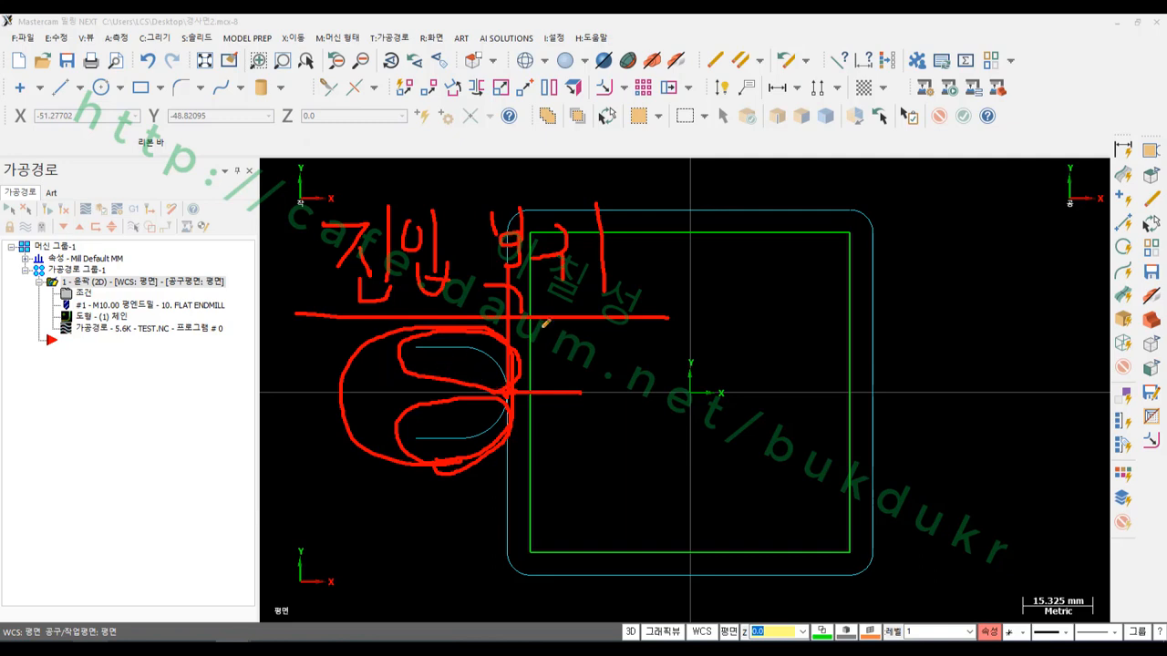
right_click(719, 299)
click(760, 462)
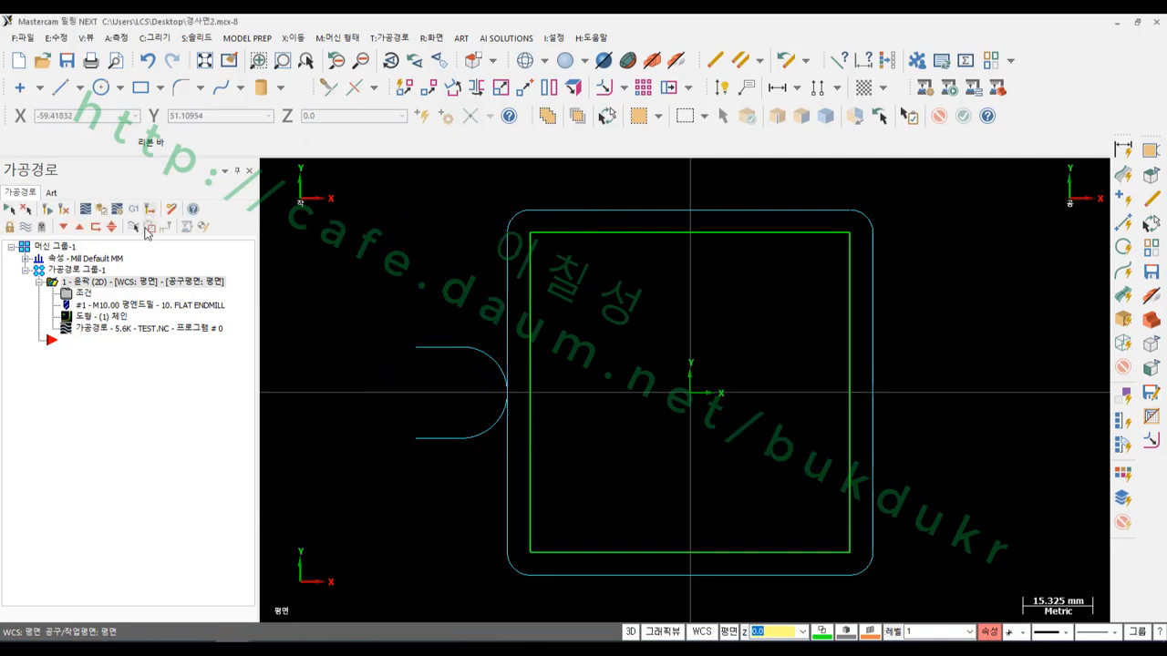
Turn off Lead In/Out in the 2D contour's parameters.
click(86, 295)
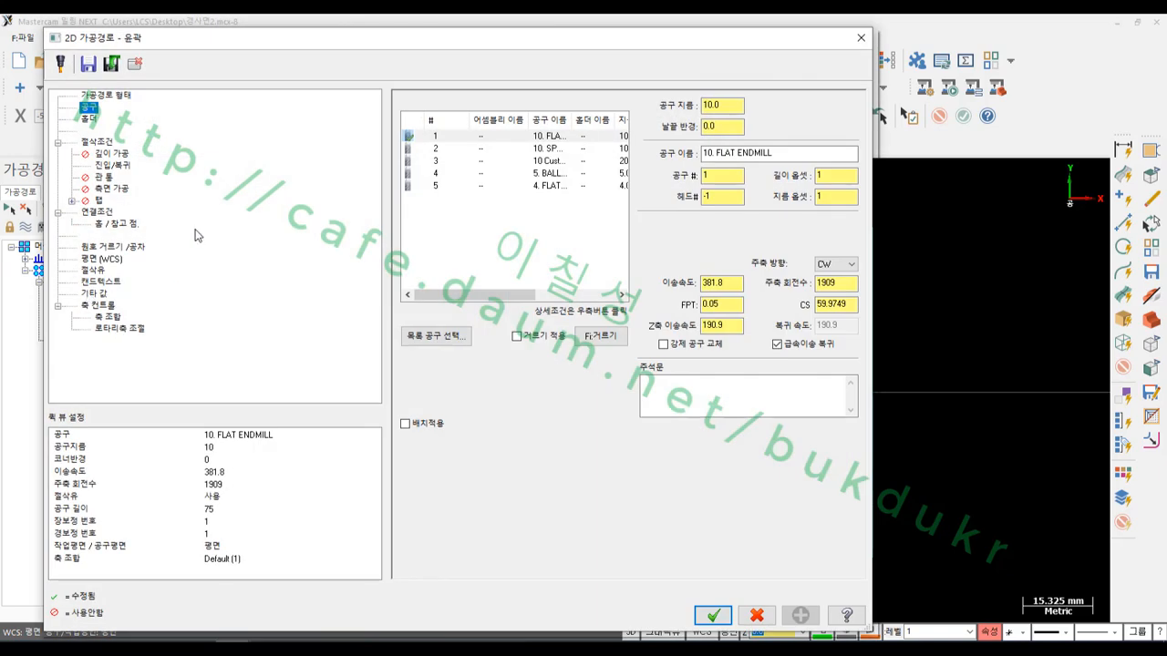
click(111, 166)
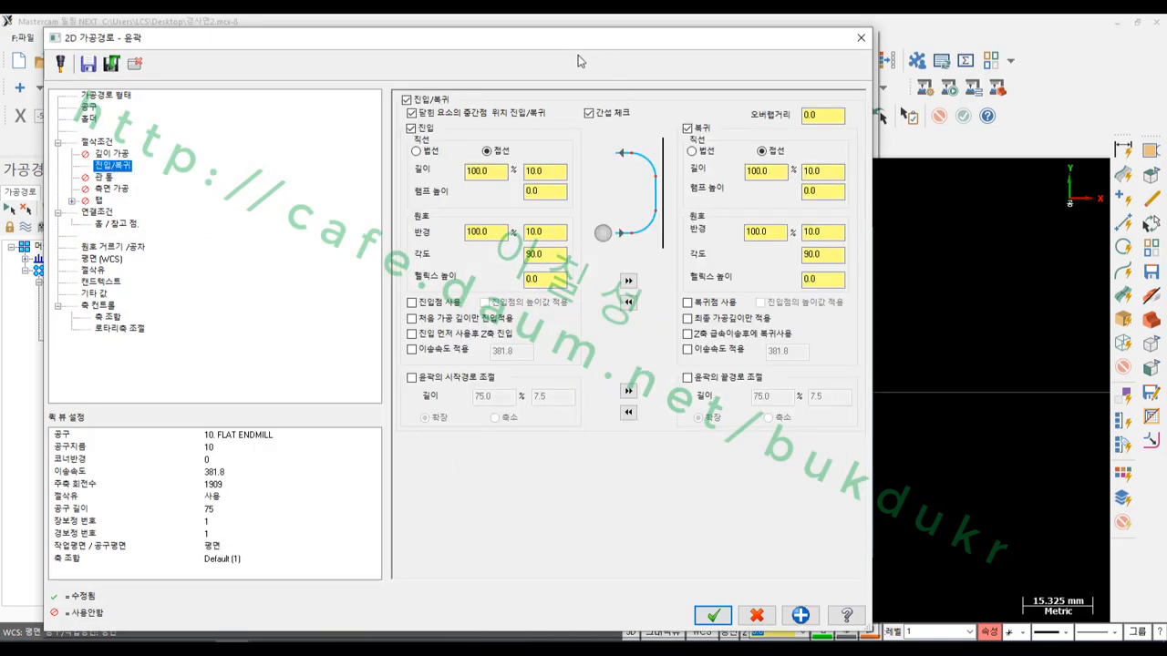
click(407, 100)
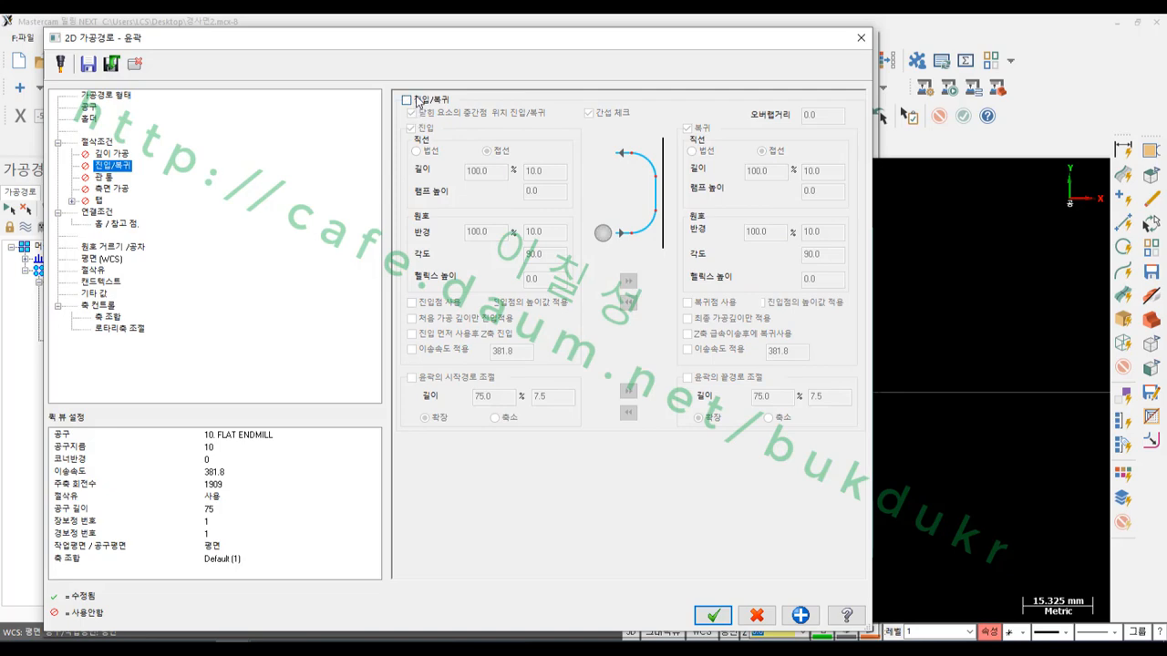
click(714, 616)
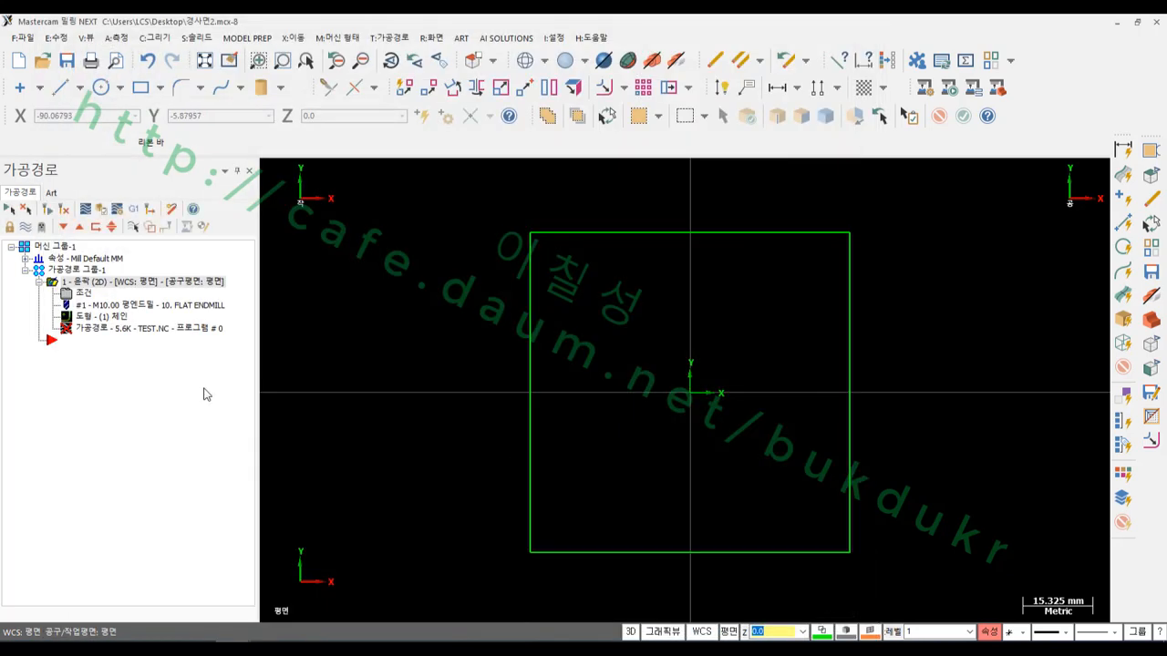
Regenerate the contour toolpath and backplot it around the square until the tool returns to its starting corner.
click(49, 210)
scroll(991, 331, down, 1)
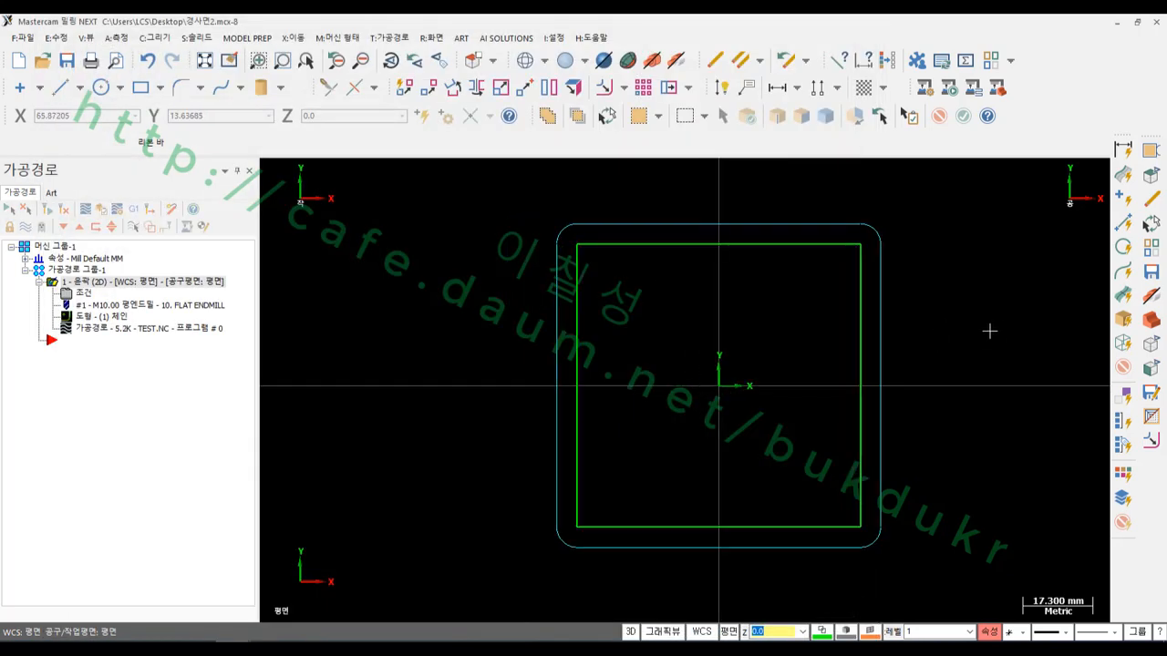
click(85, 209)
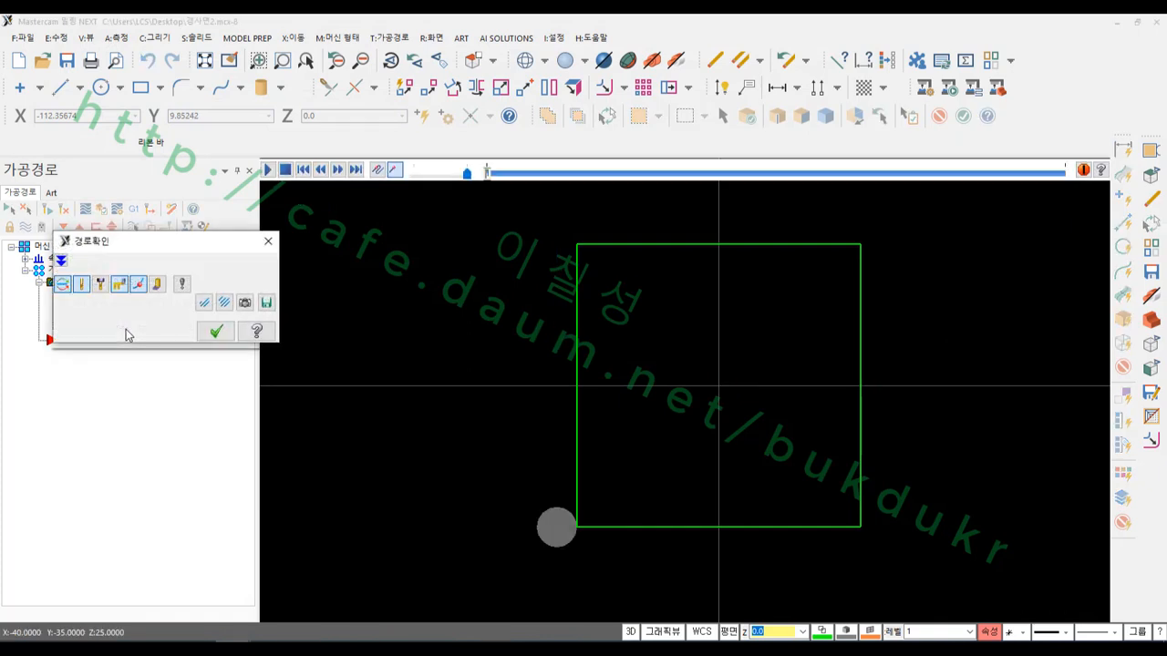
mouse_move(488, 174)
mouse_down()
mouse_move(844, 181)
mouse_move(943, 207)
mouse_up()
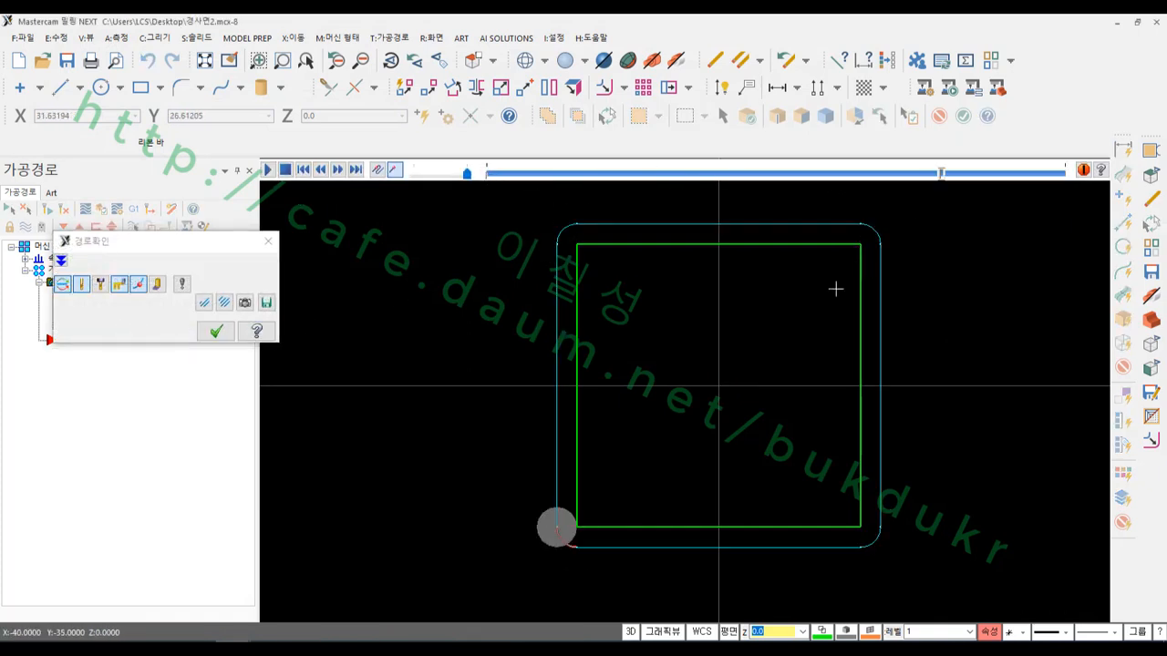
With the screen pen, mark the starting corner, the cutting direction and the tool, and trace the whole contour path.
click(126, 649)
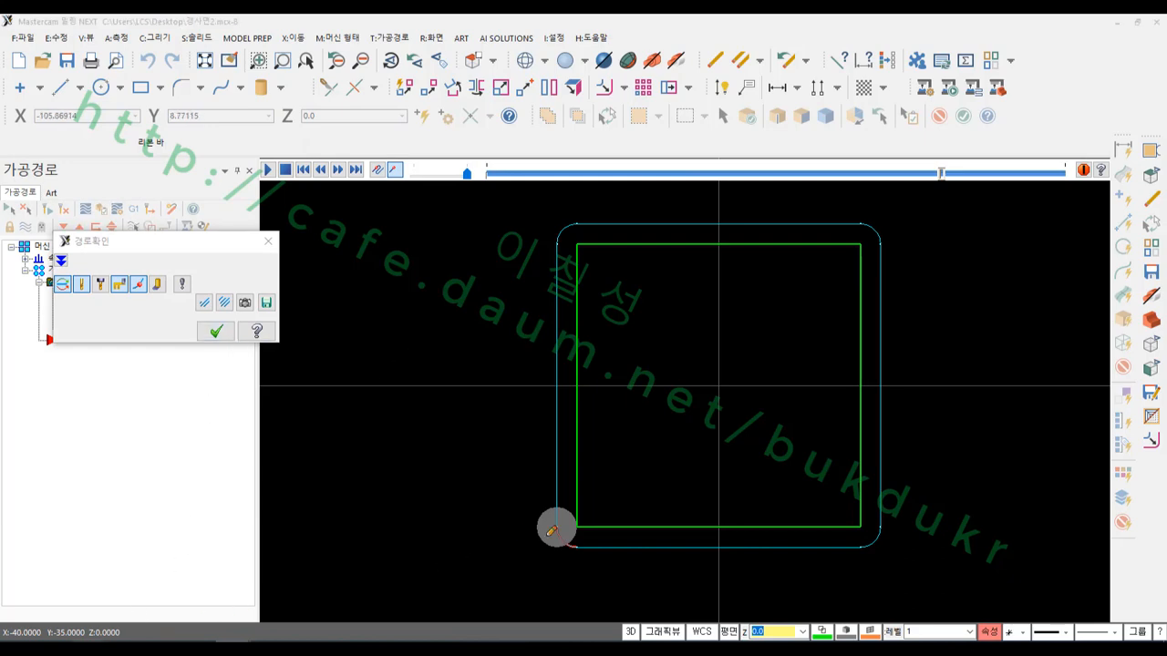
mouse_move(566, 519)
mouse_down()
mouse_move(595, 508)
mouse_move(580, 531)
mouse_move(568, 445)
mouse_move(609, 450)
mouse_move(587, 428)
mouse_up()
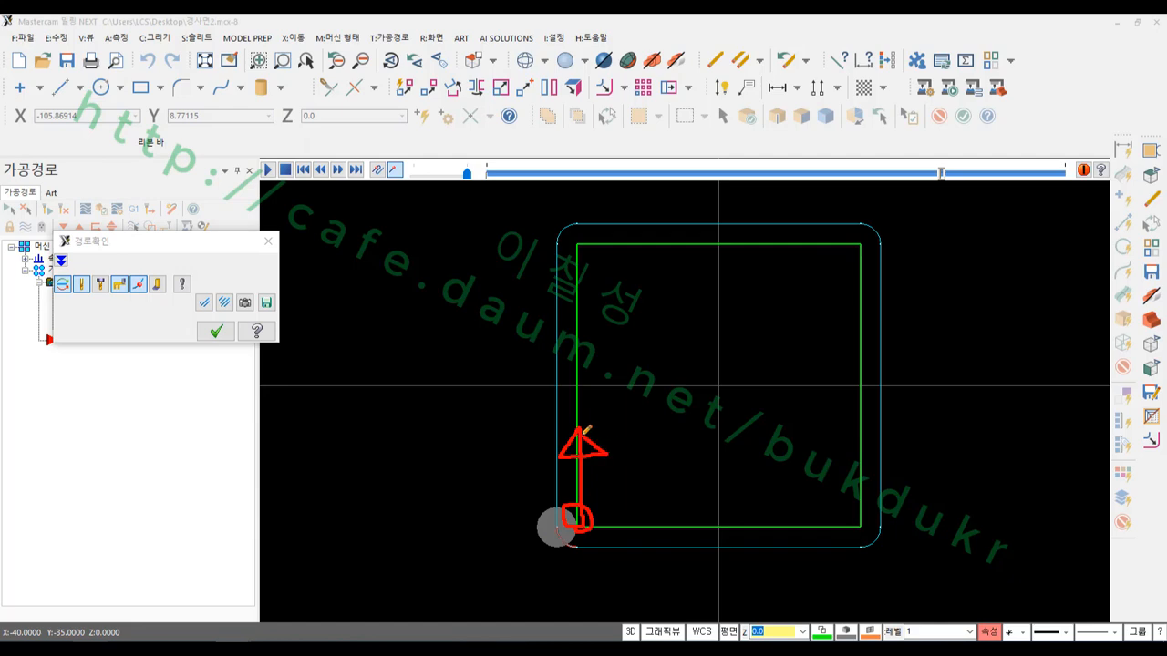
drag(542, 556, 580, 425)
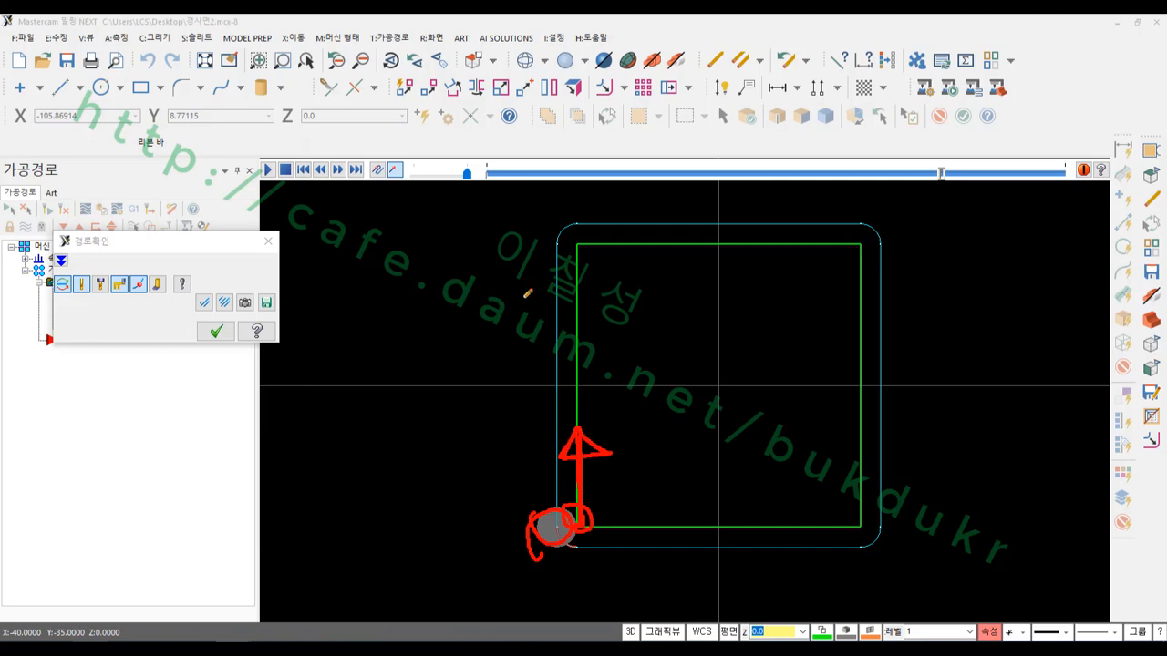
mouse_move(558, 229)
mouse_down()
mouse_move(569, 547)
mouse_move(882, 536)
mouse_move(886, 279)
mouse_move(835, 219)
mouse_move(585, 216)
mouse_move(553, 232)
mouse_up()
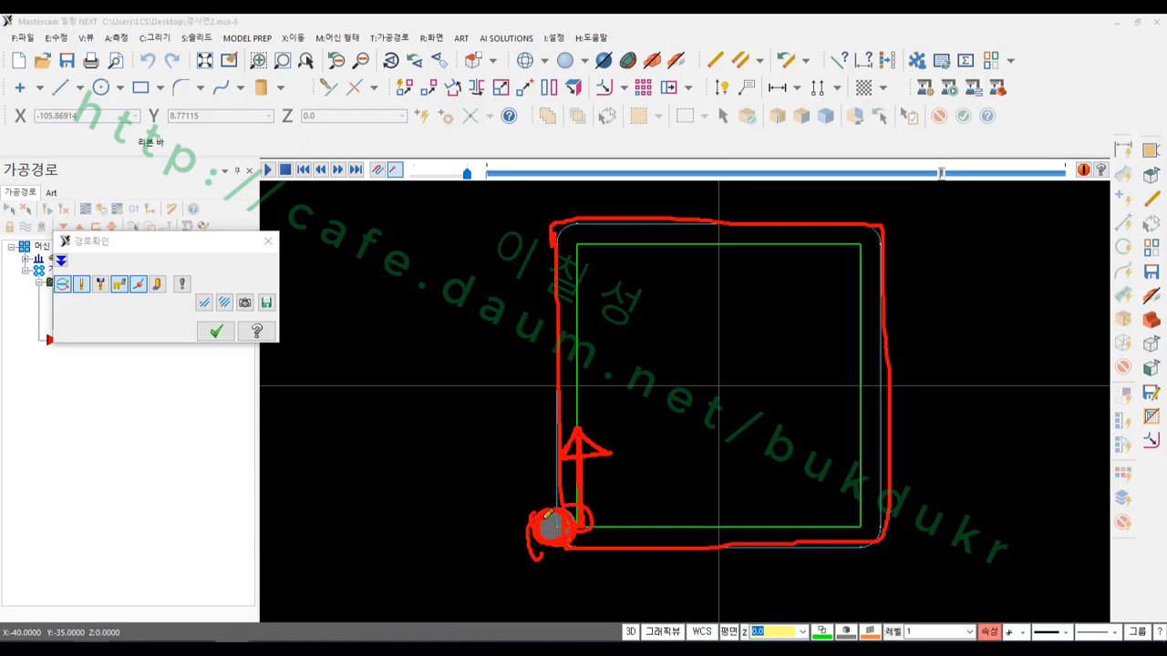
Sketch line-and-arc lead-in and lead-out moves at the starting corner, circle their segments, and clear the annotations.
mouse_move(445, 558)
mouse_down()
mouse_move(478, 560)
mouse_move(426, 592)
mouse_move(460, 552)
mouse_move(448, 585)
mouse_move(521, 588)
mouse_move(558, 480)
mouse_up()
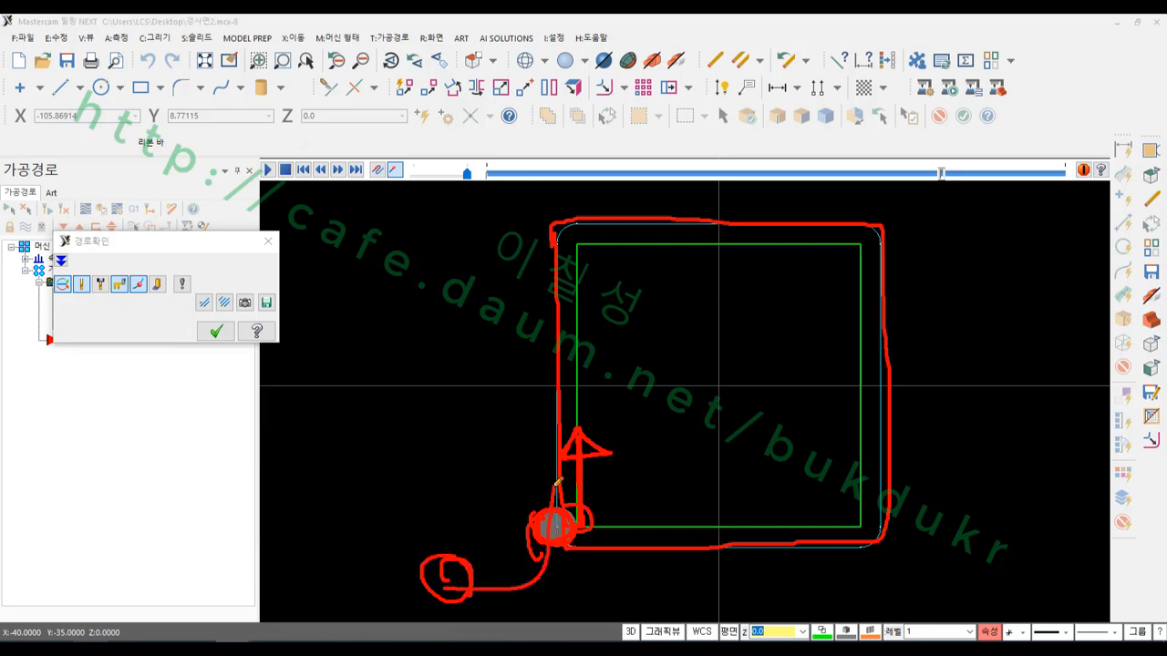
drag(519, 585, 560, 486)
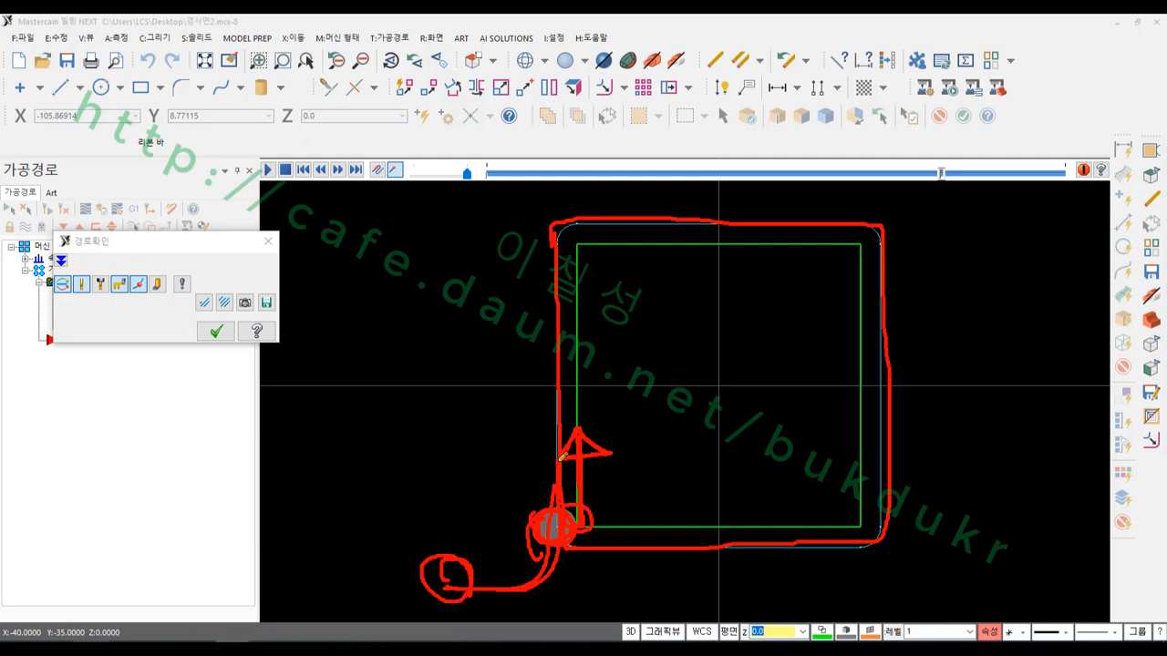
mouse_move(492, 605)
mouse_down()
mouse_move(518, 571)
mouse_move(509, 609)
mouse_move(579, 544)
mouse_move(567, 594)
mouse_up()
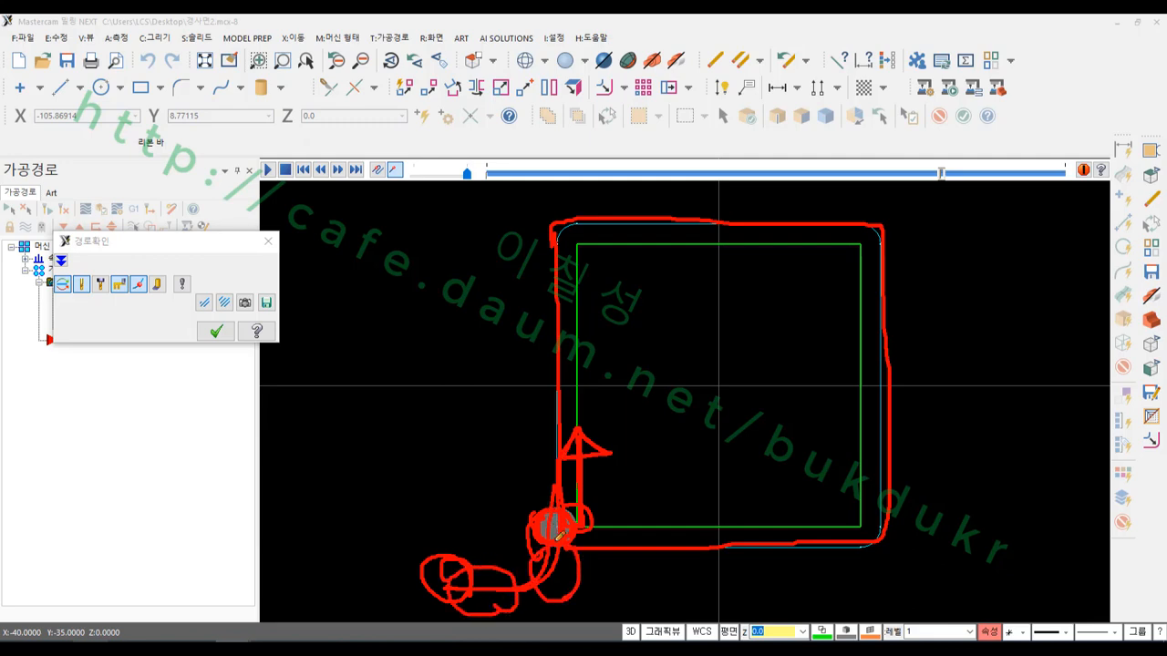
mouse_move(558, 533)
mouse_down()
mouse_move(547, 469)
mouse_move(503, 442)
mouse_move(397, 445)
mouse_up()
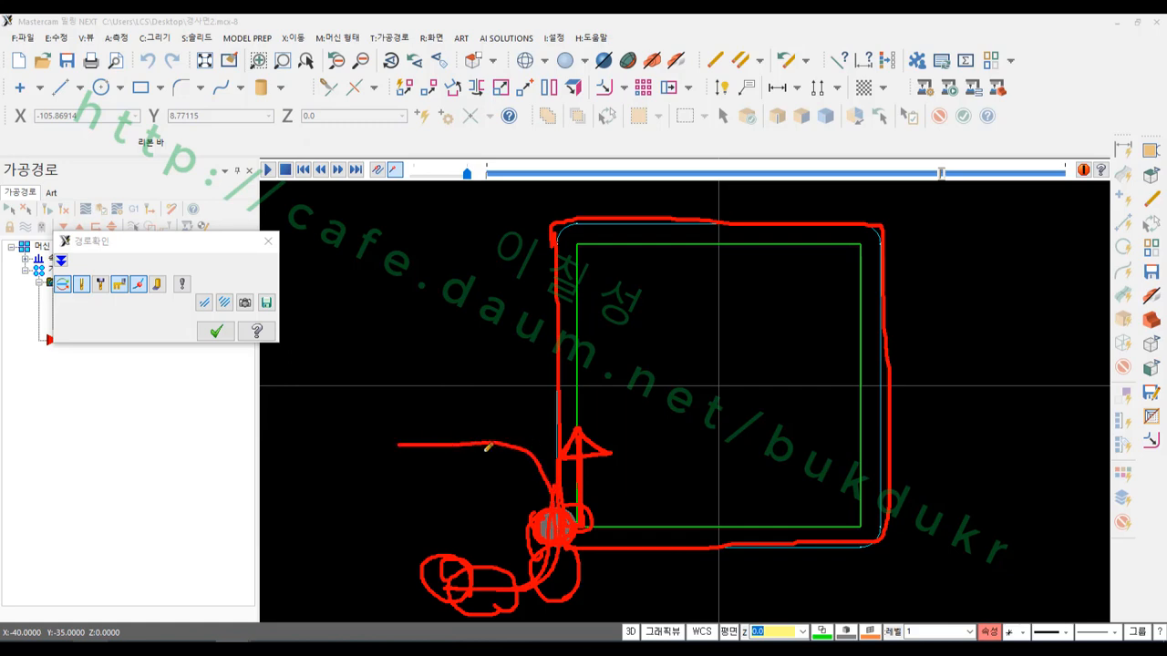
mouse_move(543, 487)
mouse_down()
mouse_move(501, 431)
mouse_move(537, 493)
mouse_move(497, 489)
mouse_up()
mouse_move(451, 478)
mouse_down()
mouse_move(412, 476)
mouse_move(480, 441)
mouse_move(419, 459)
mouse_up()
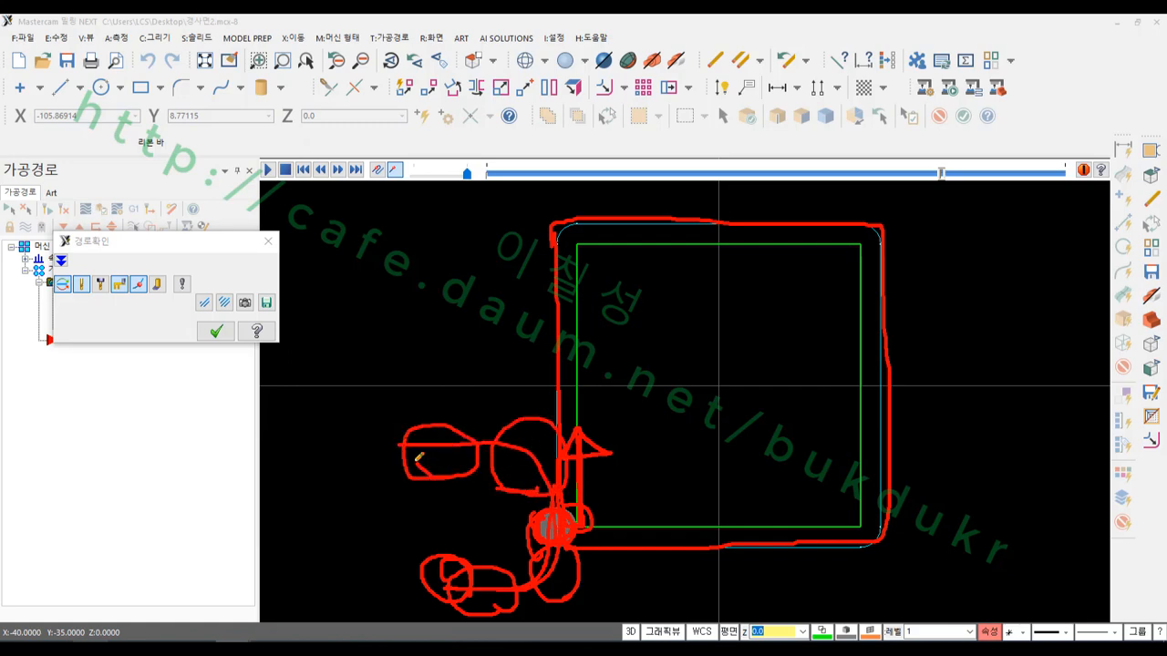
right_click(456, 331)
click(515, 493)
Mark the contour's left edge, upper edge and upper-right corner with pen arrows as example entry points, and clear them.
scroll(547, 552, up, 2)
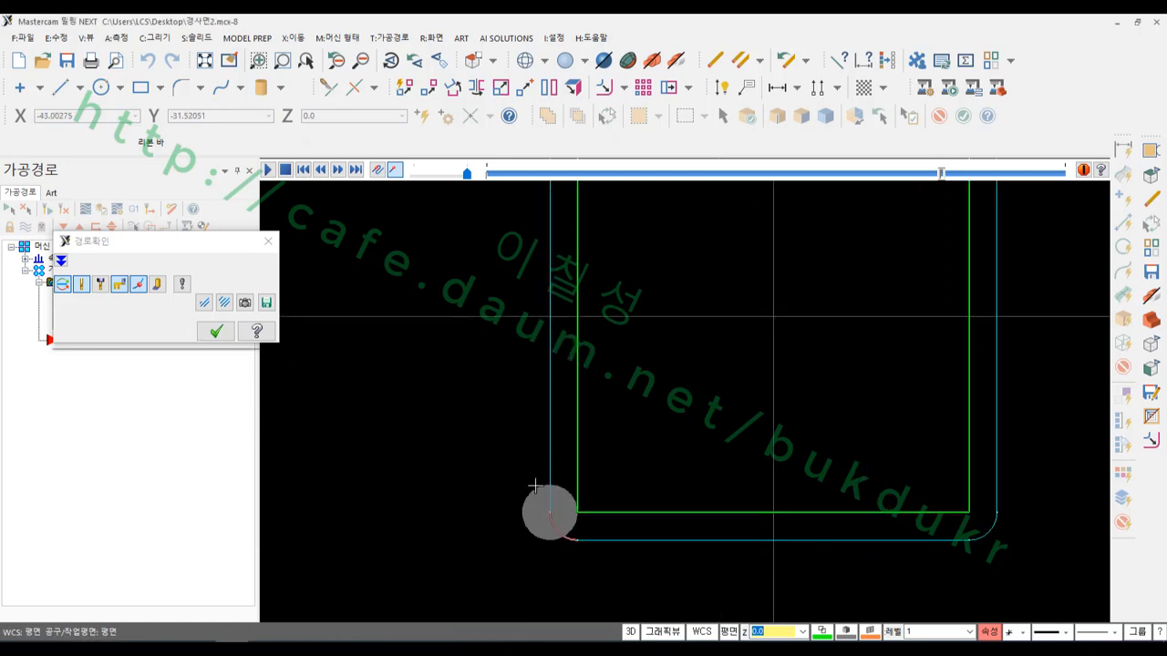
scroll(535, 486, up, 1)
scroll(535, 582, down, 1)
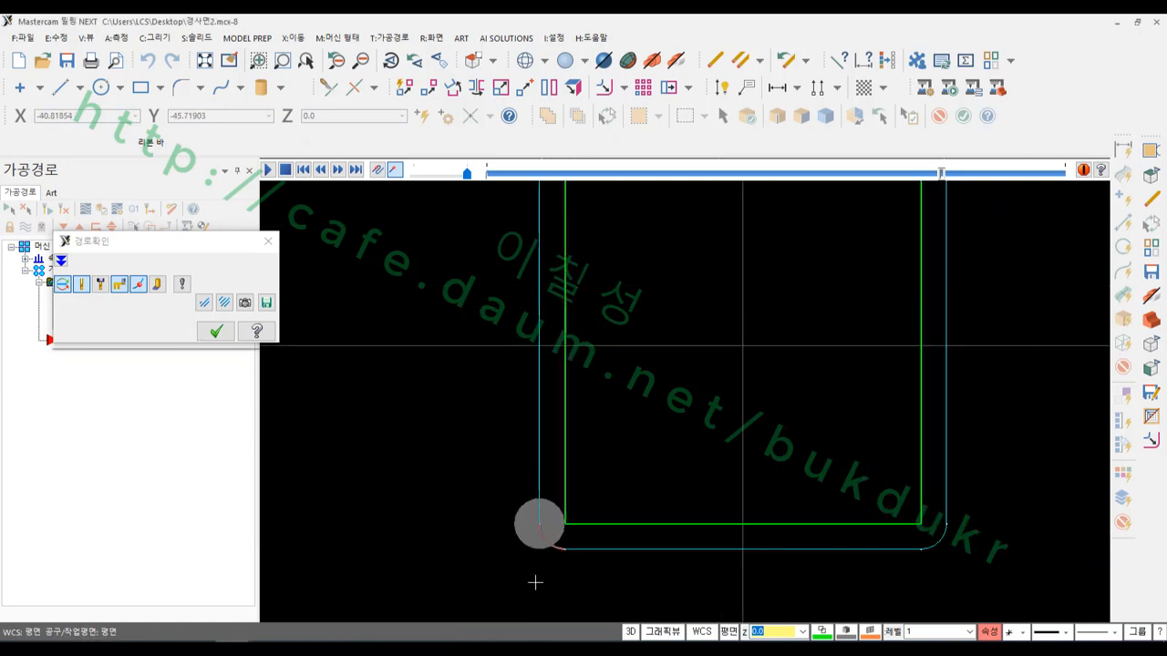
scroll(882, 444, down, 1)
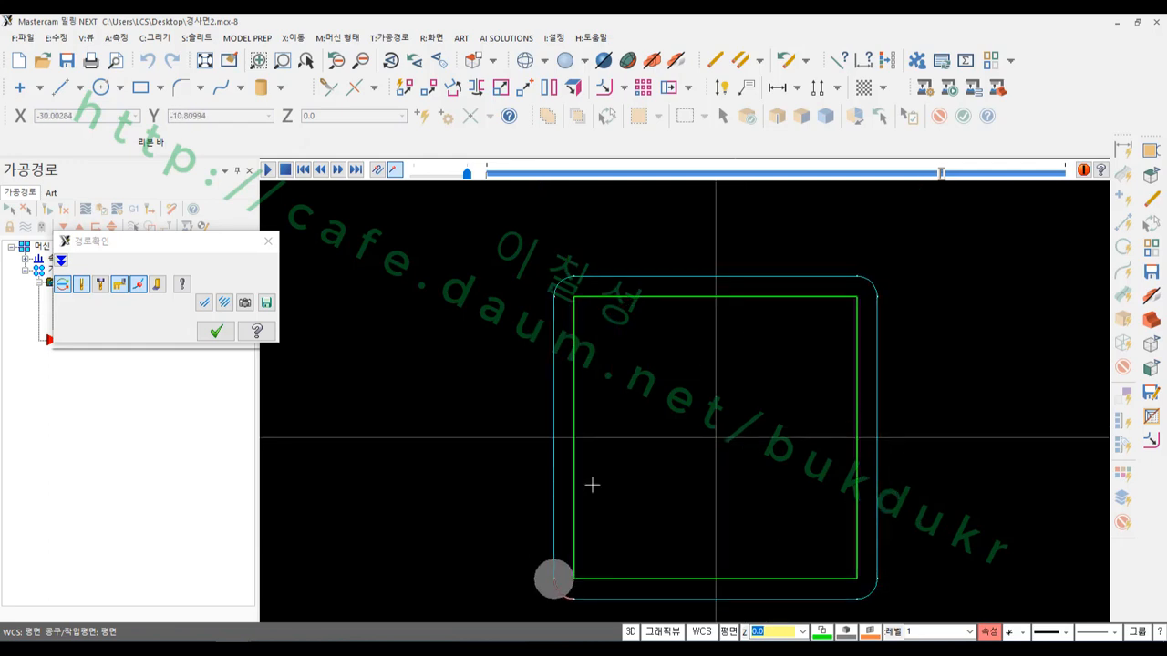
scroll(606, 501, down, 1)
scroll(635, 575, up, 2)
scroll(642, 556, down, 1)
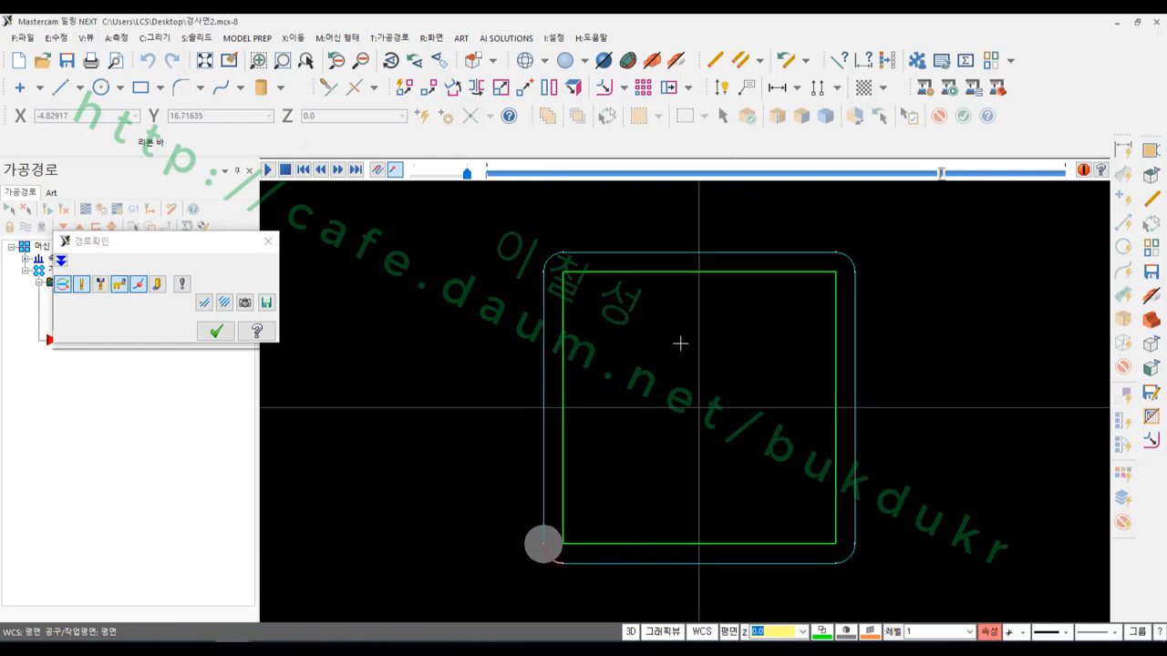
click(146, 649)
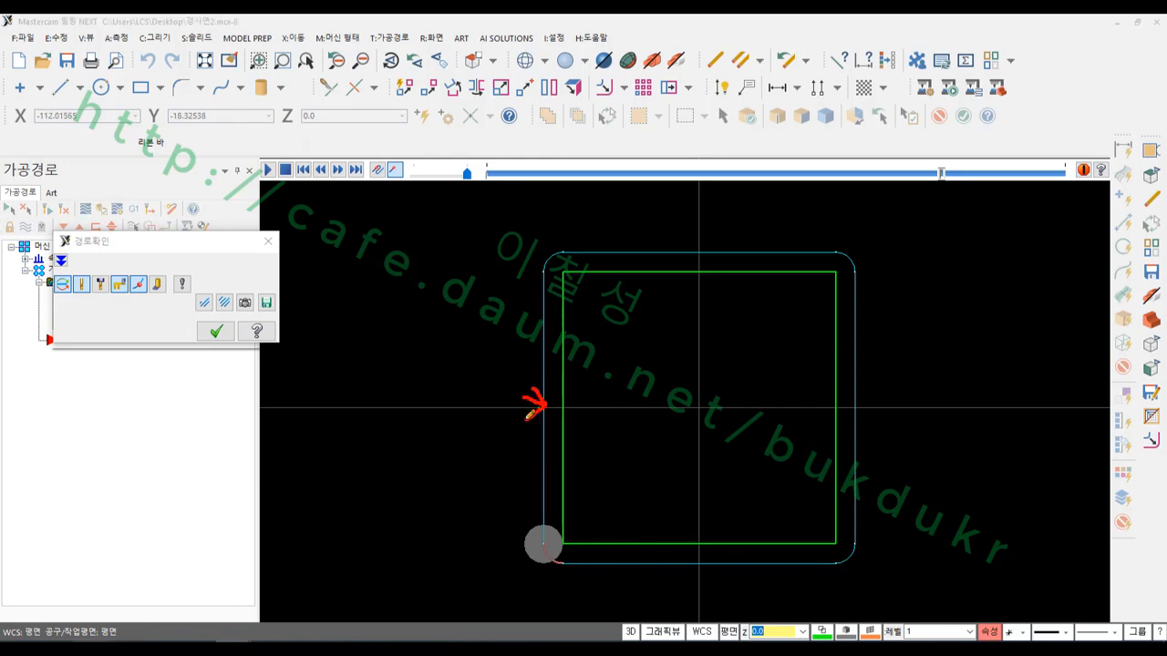
mouse_move(655, 211)
mouse_down()
mouse_move(655, 244)
mouse_move(678, 238)
mouse_up()
drag(879, 235, 867, 255)
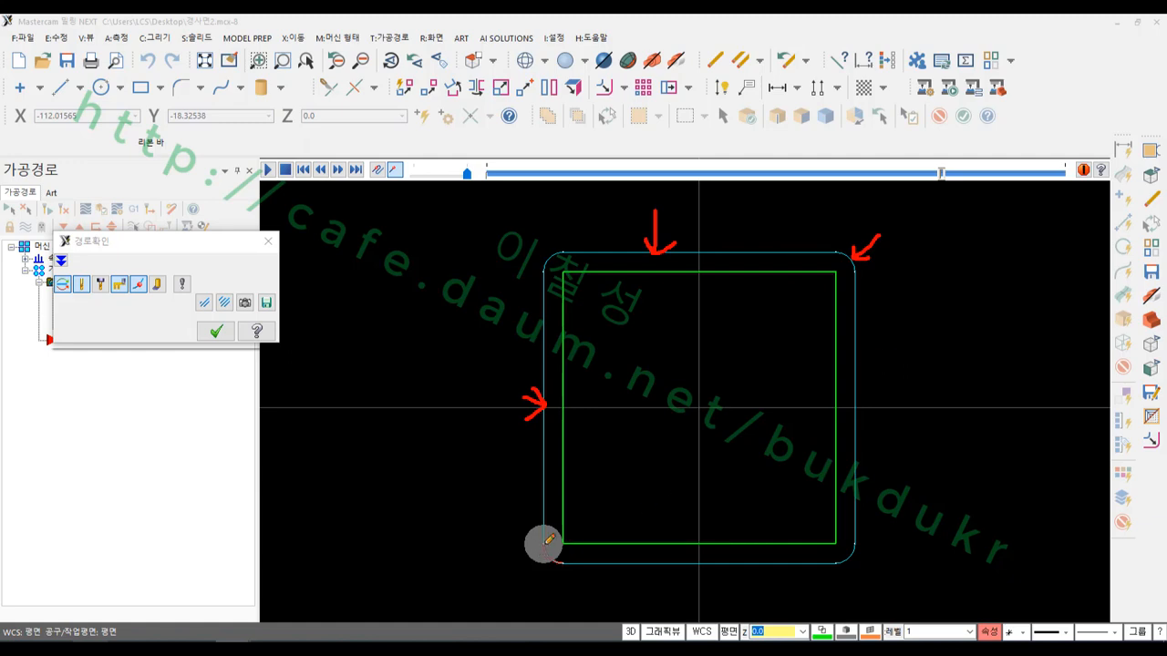
right_click(421, 417)
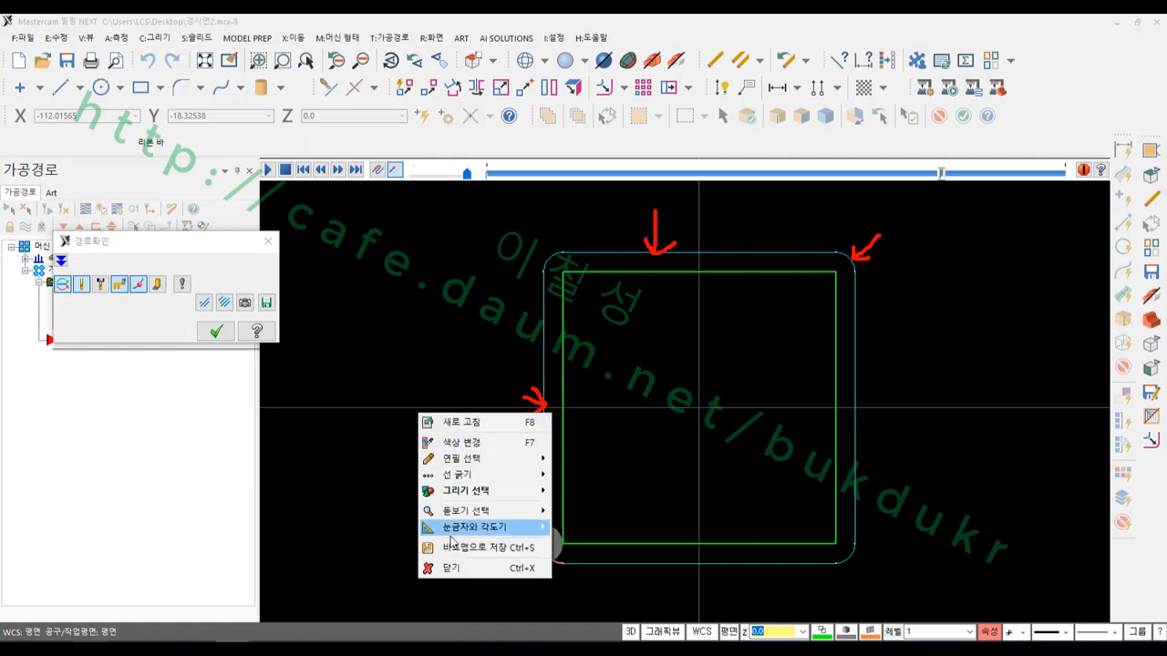
click(456, 568)
At the starting corner, mark the tool centre and its upward travel with the pen, and write a boxed "TIP" note.
scroll(538, 580, up, 6)
scroll(555, 464, up, 3)
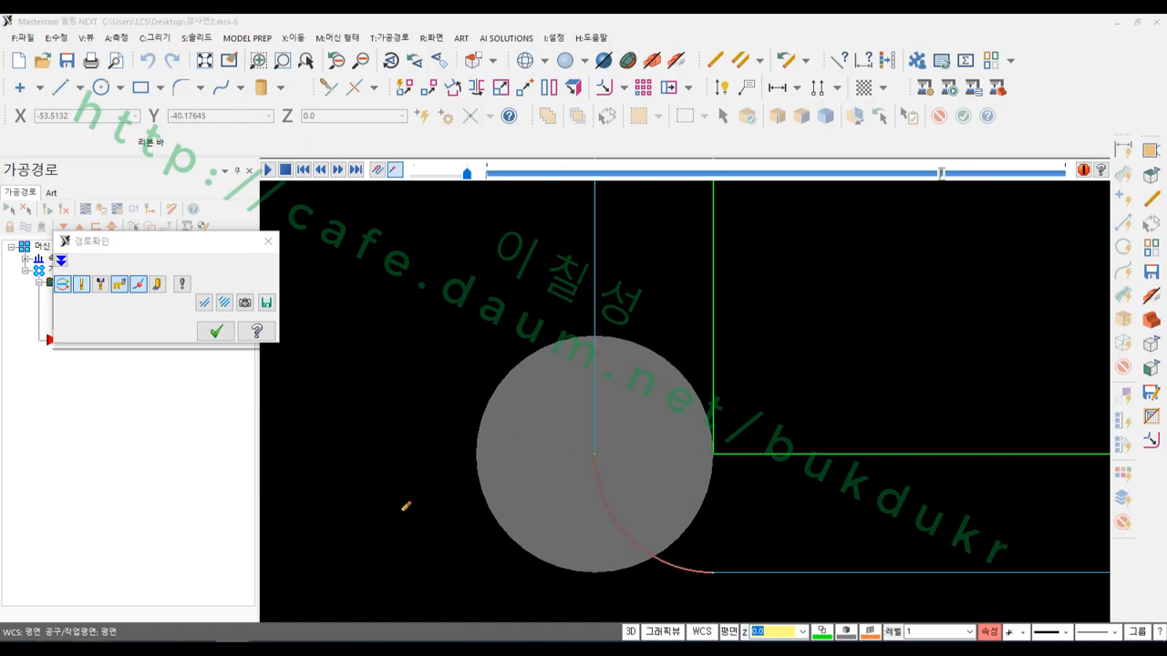
click(593, 456)
mouse_move(595, 356)
mouse_down()
mouse_move(609, 177)
mouse_move(606, 262)
mouse_up()
mouse_move(618, 173)
mouse_down()
mouse_move(559, 240)
mouse_move(634, 228)
mouse_up()
mouse_move(379, 223)
mouse_down()
mouse_move(483, 224)
mouse_move(431, 290)
mouse_up()
mouse_move(495, 228)
mouse_down()
mouse_move(493, 300)
mouse_move(509, 249)
mouse_up()
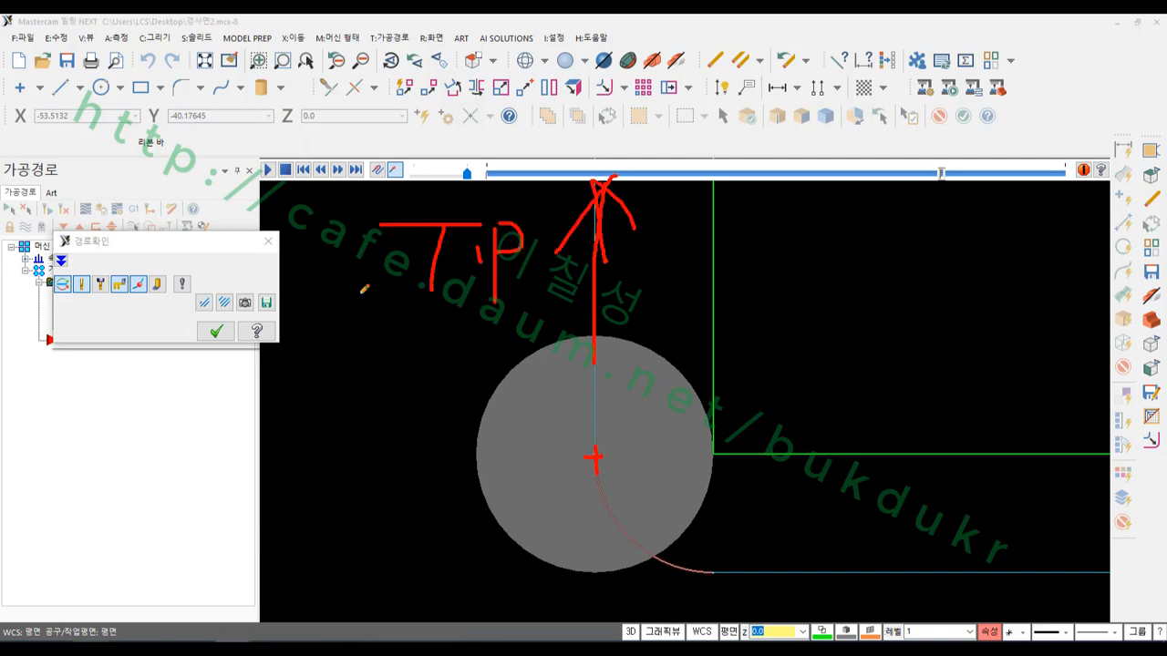
mouse_move(361, 294)
mouse_down()
mouse_move(550, 296)
mouse_move(567, 196)
mouse_move(389, 197)
mouse_move(376, 296)
mouse_up()
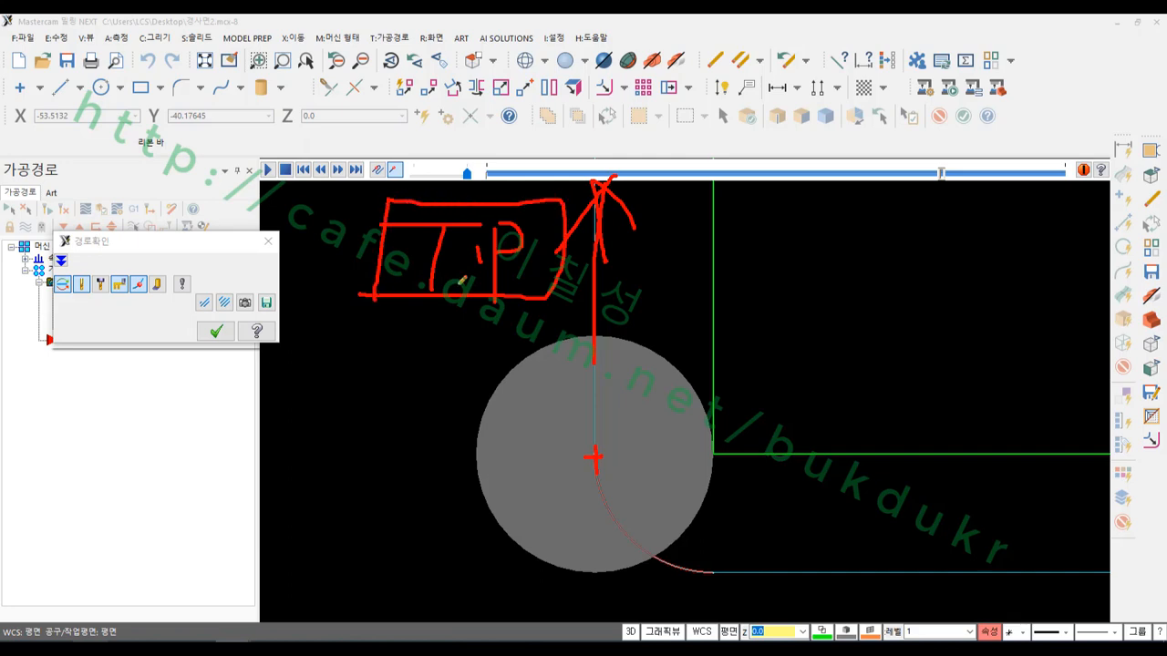
mouse_move(594, 469)
mouse_down()
mouse_move(589, 239)
mouse_move(599, 207)
mouse_up()
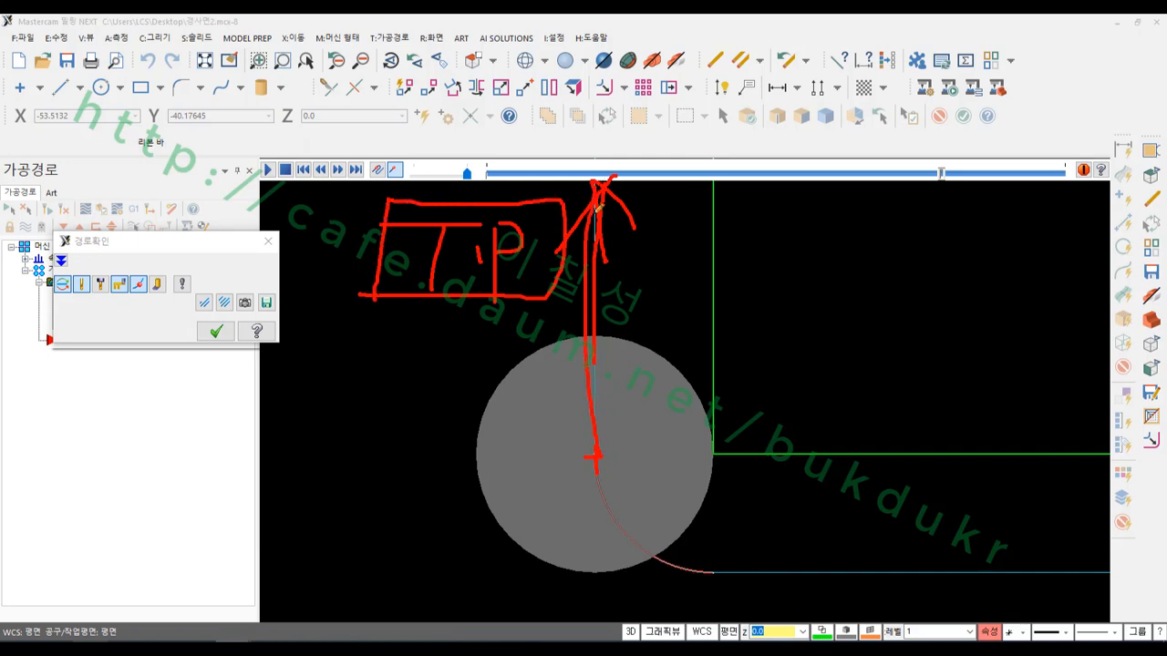
Write the letters "C" and "L" beside the tool, circle them, retrace the cutting direction, and clear the annotations.
mouse_move(392, 394)
mouse_down()
mouse_move(376, 383)
mouse_move(373, 474)
mouse_up()
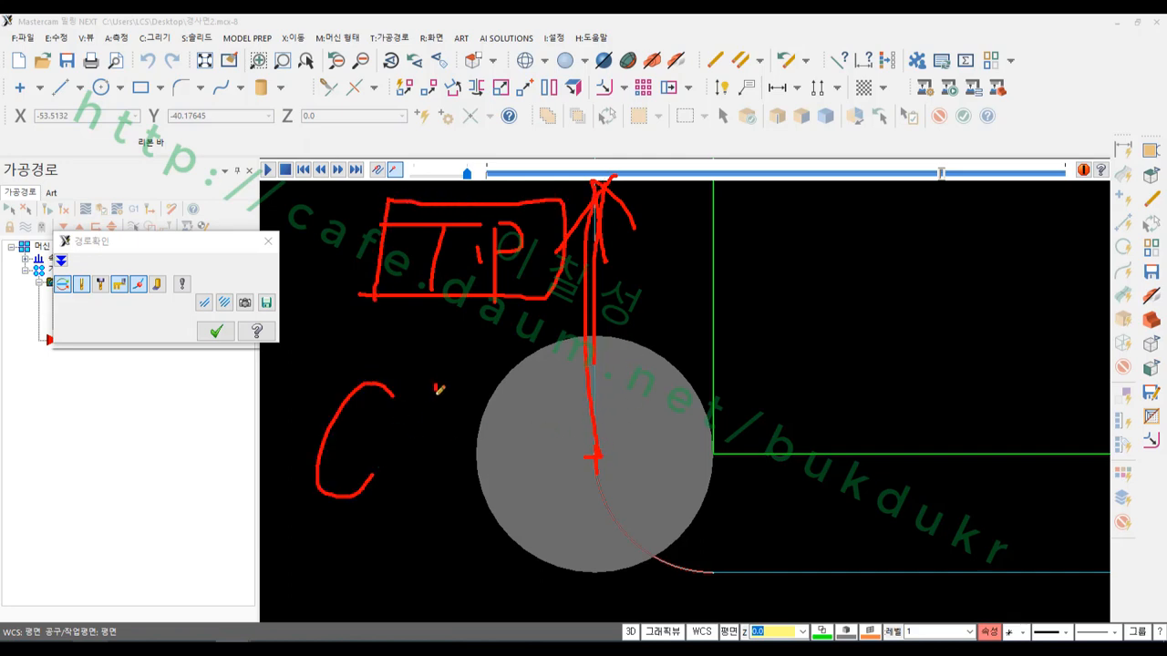
drag(436, 385, 475, 478)
drag(296, 518, 369, 516)
drag(506, 518, 500, 472)
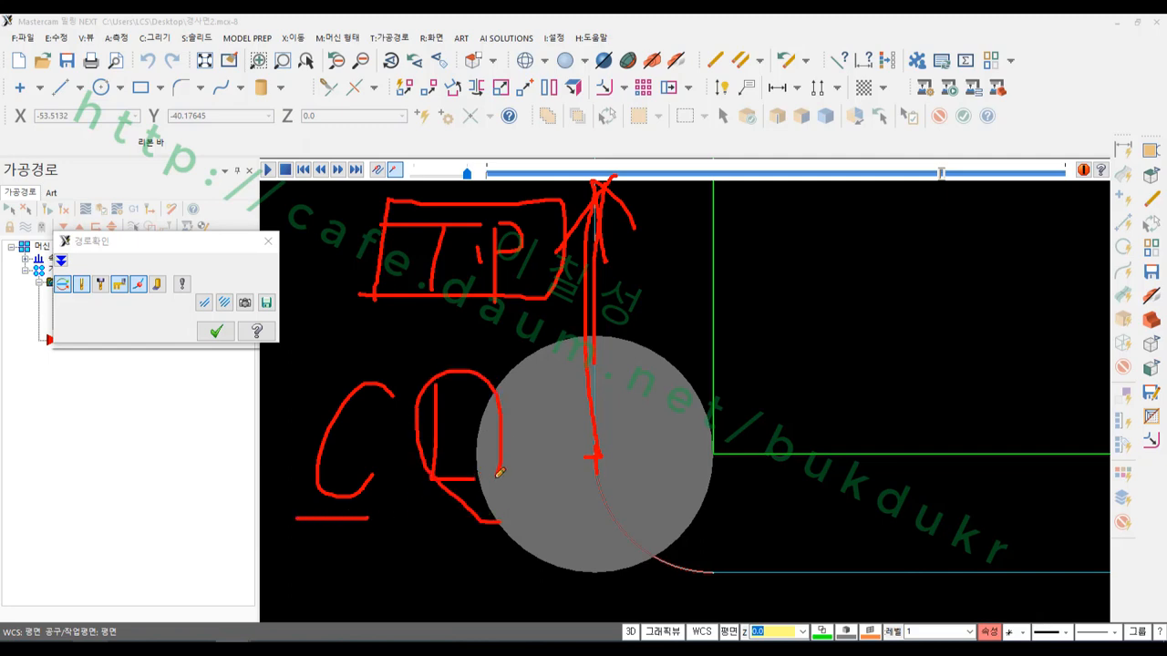
mouse_move(301, 524)
mouse_down()
mouse_move(400, 412)
mouse_move(378, 525)
mouse_up()
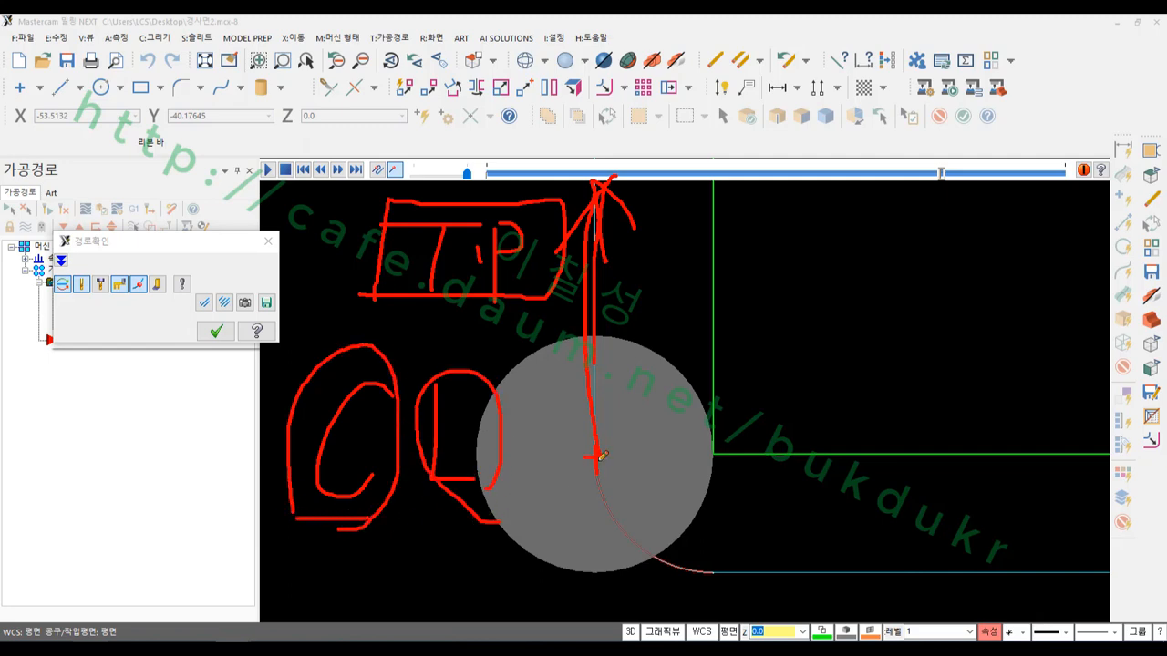
drag(598, 469, 597, 223)
right_click(748, 395)
click(802, 551)
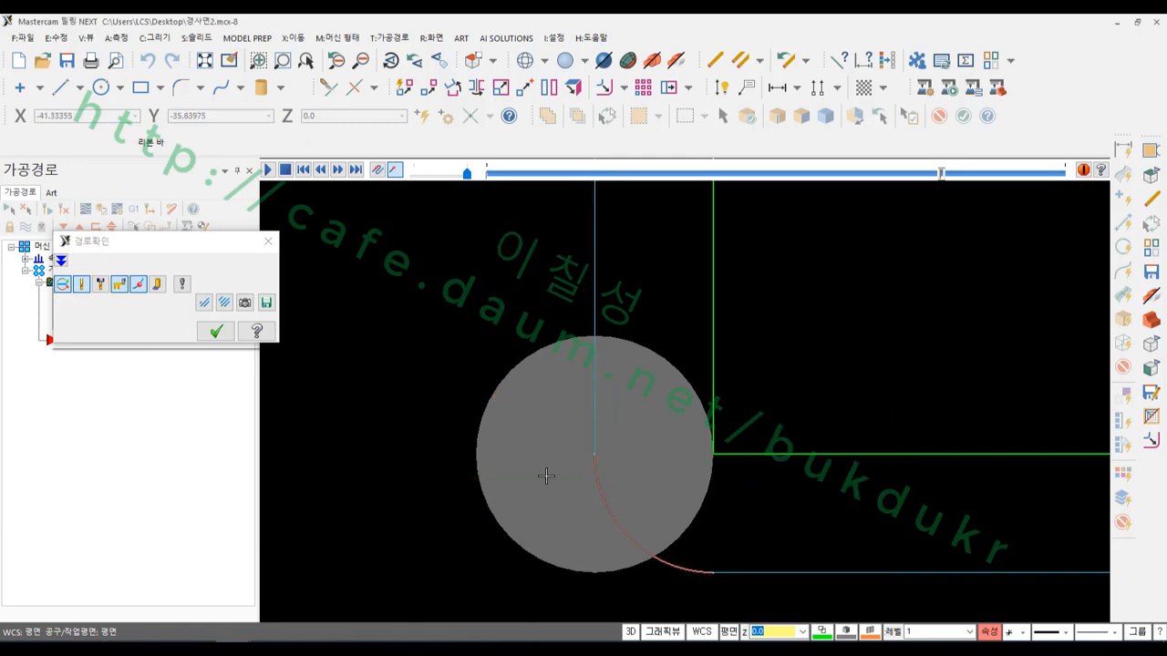
Close the toolpath backplot and return to the full view of the square.
scroll(486, 493, down, 3)
scroll(486, 493, down, 2)
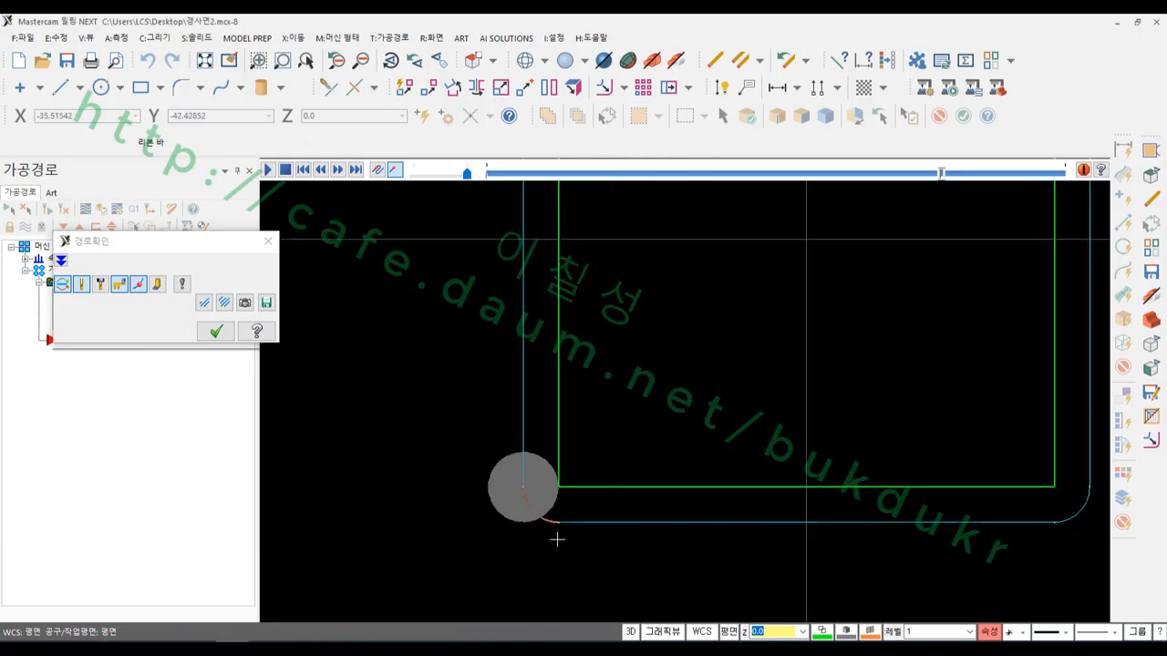
click(216, 331)
scroll(604, 565, down, 2)
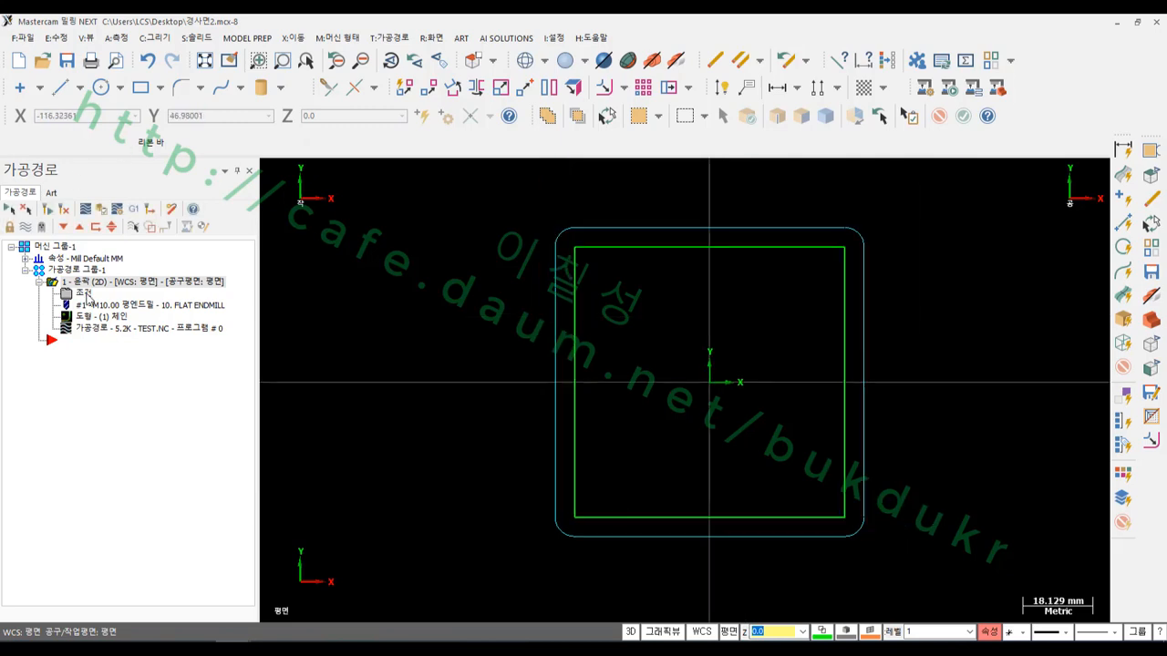
Switch on the contour's lead in/out and mark the entry settings, exit settings and closed-contour midpoint option with the pen.
click(82, 294)
click(407, 100)
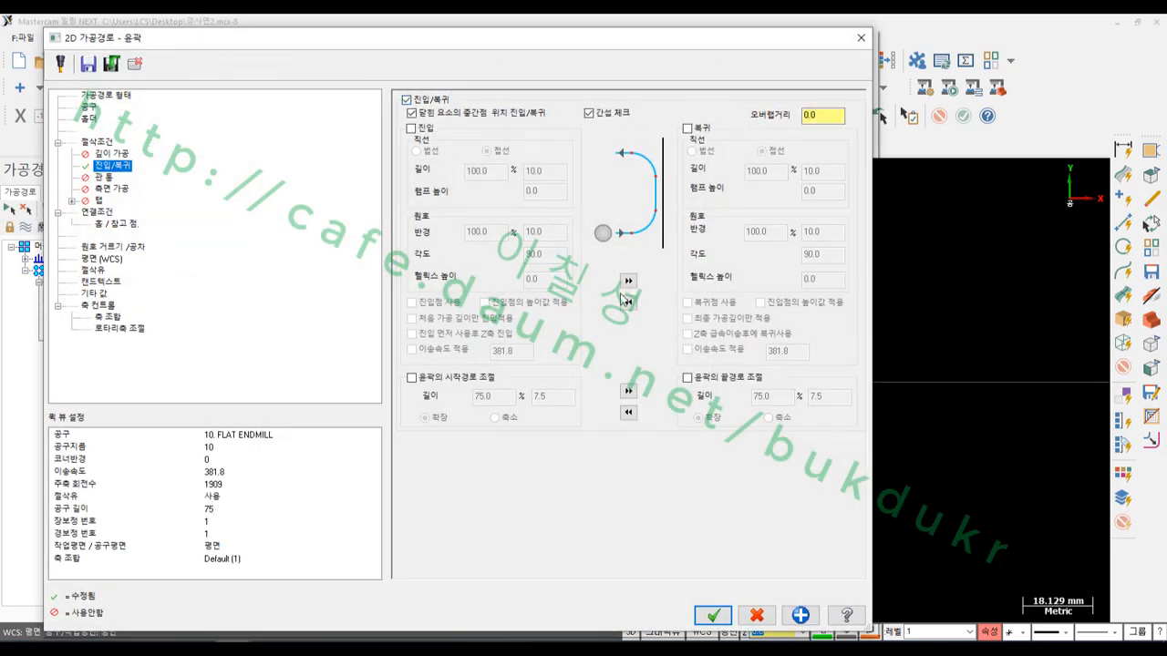
mouse_move(480, 456)
mouse_down()
mouse_move(415, 402)
mouse_move(555, 364)
mouse_move(460, 492)
mouse_up()
mouse_move(764, 424)
mouse_down()
mouse_move(835, 363)
mouse_move(741, 435)
mouse_up()
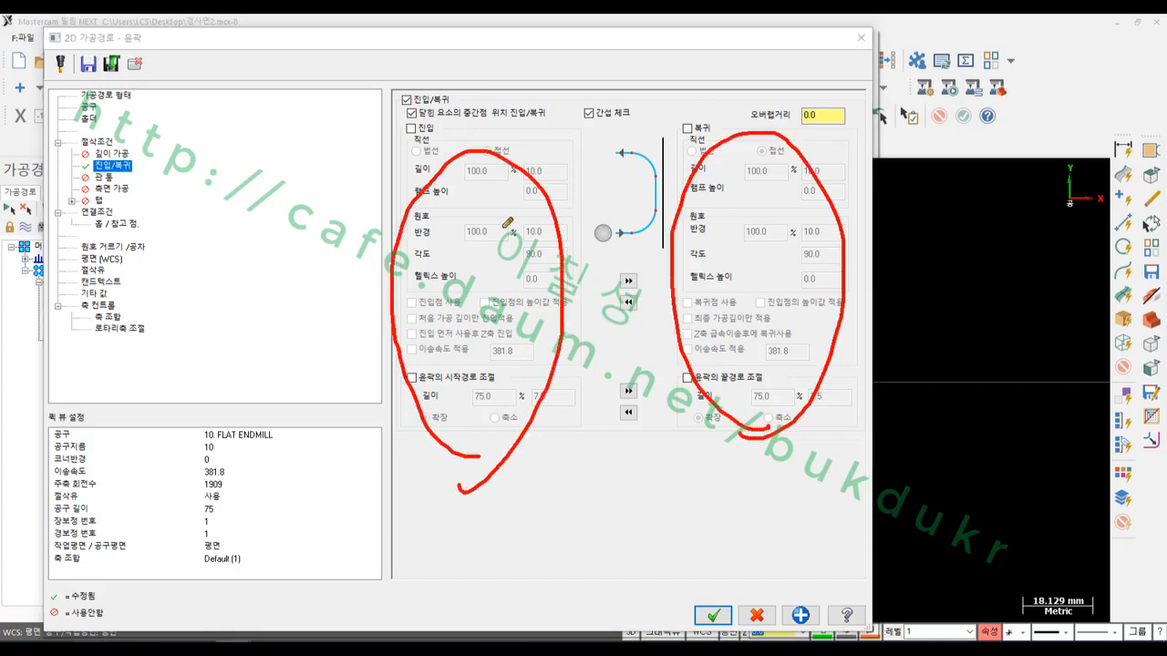
mouse_move(392, 120)
mouse_down()
mouse_move(532, 118)
mouse_move(568, 102)
mouse_move(392, 100)
mouse_up()
Magnify the option for entry/exit at the midpoint of closed contours, underline and circle its wording, and clear the annotations.
right_click(450, 252)
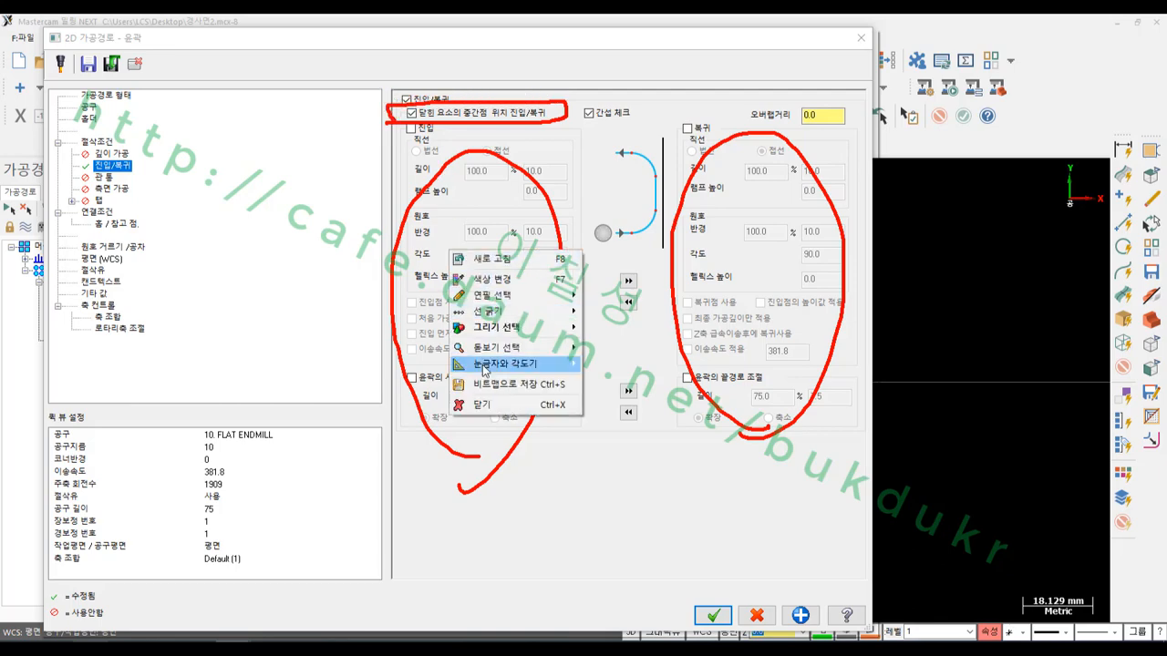
mouse_move(500, 349)
click(623, 385)
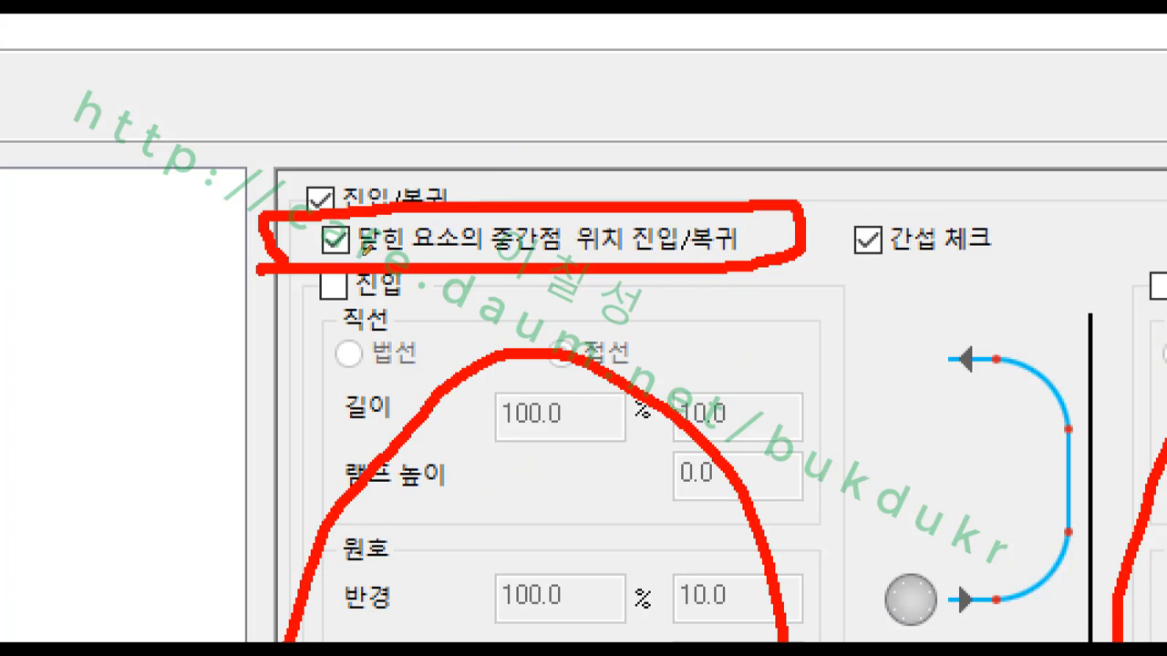
mouse_move(365, 248)
mouse_down()
mouse_move(523, 258)
mouse_move(734, 246)
mouse_up()
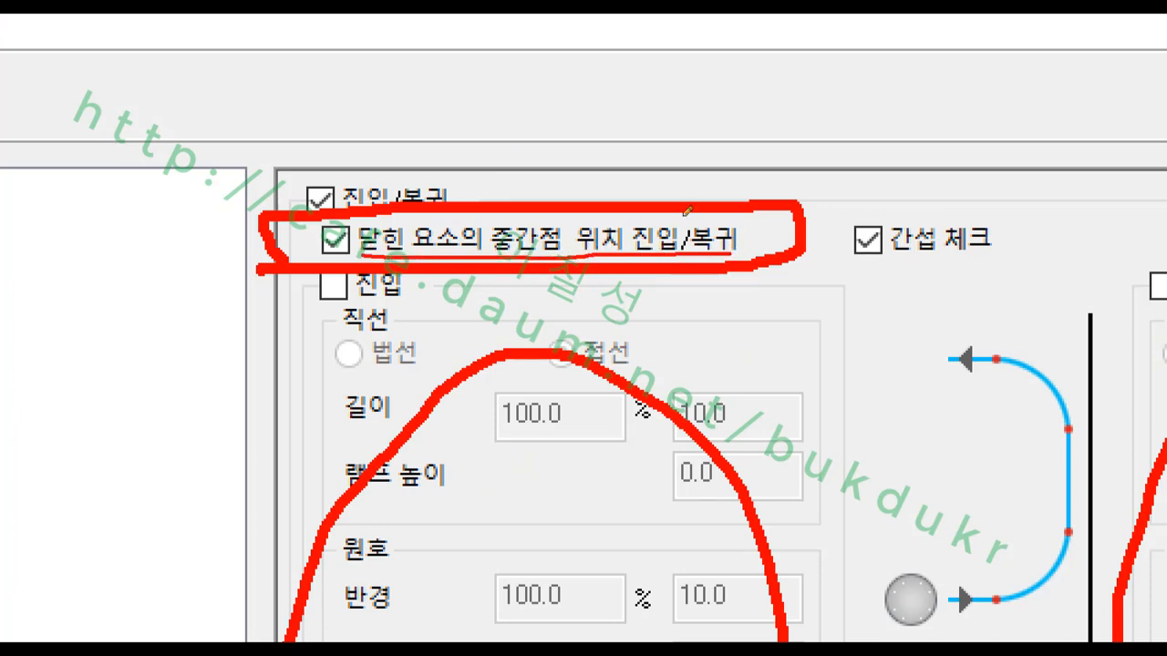
mouse_move(383, 255)
mouse_down()
mouse_move(354, 239)
mouse_move(394, 219)
mouse_move(600, 217)
mouse_move(583, 263)
mouse_up()
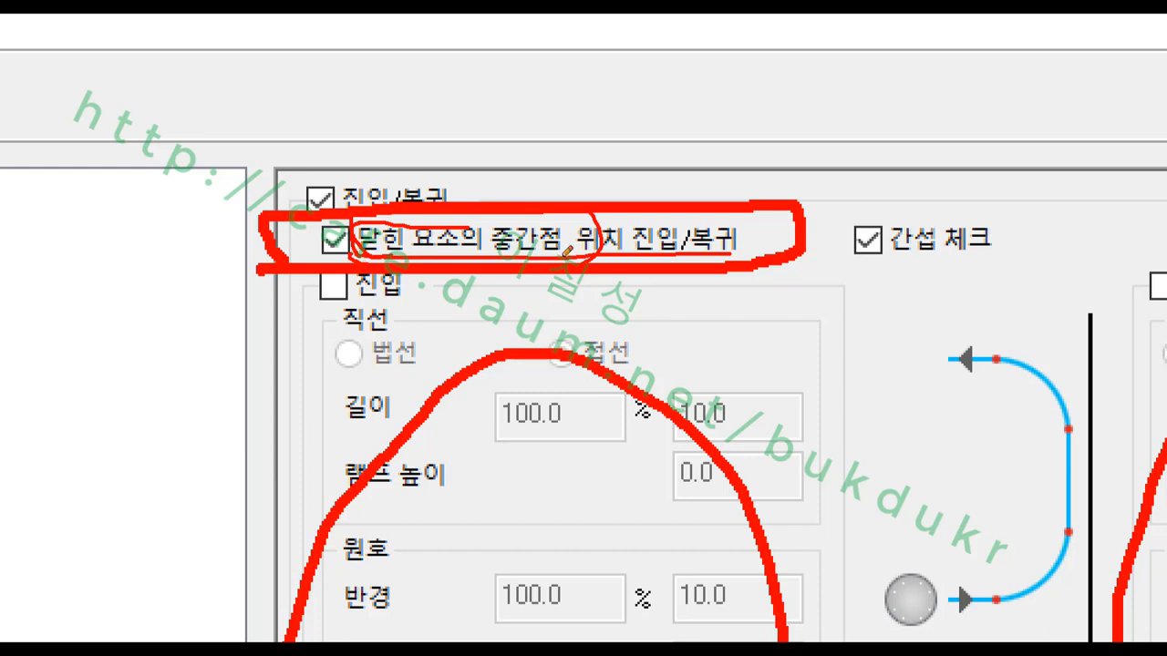
mouse_move(544, 255)
mouse_down()
mouse_move(543, 206)
mouse_move(552, 263)
mouse_up()
right_click(846, 315)
click(902, 476)
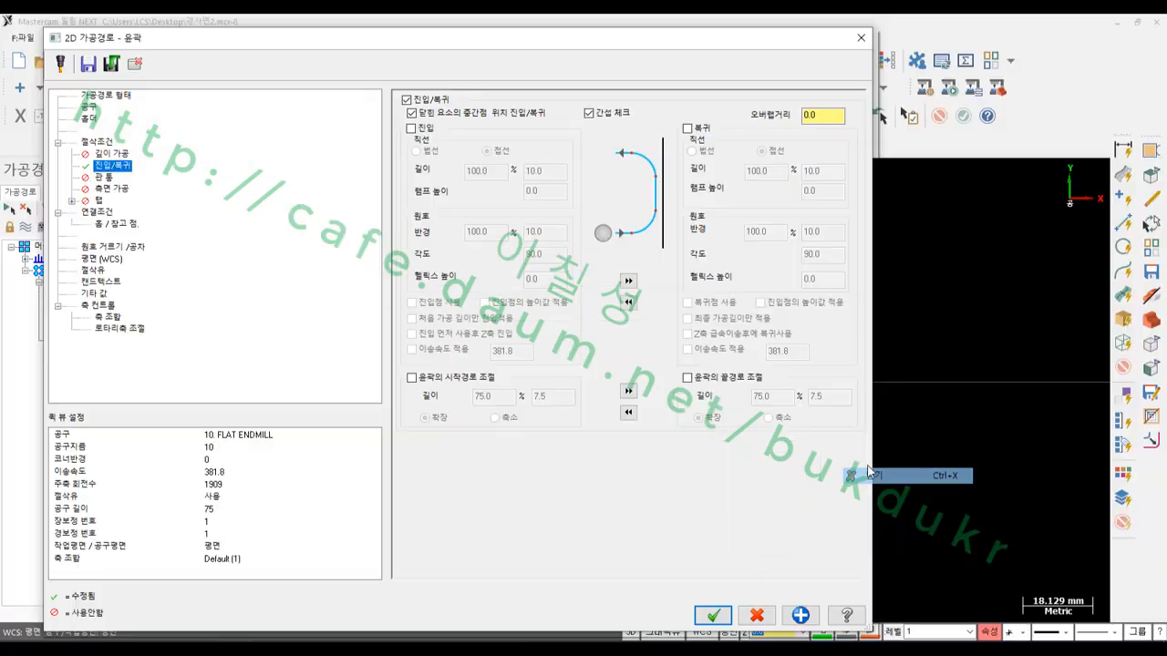
Apply the lead in/out setting, backplot the contour, and mark the square's lower-left corner with a circle and an upward arrow.
click(725, 623)
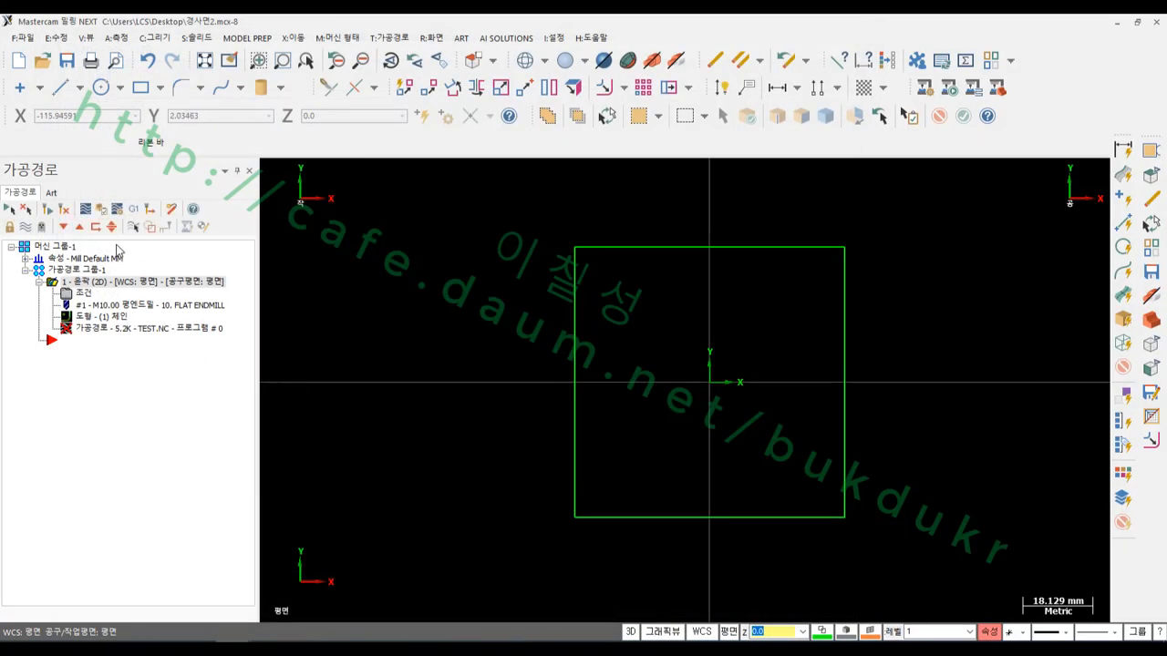
click(105, 334)
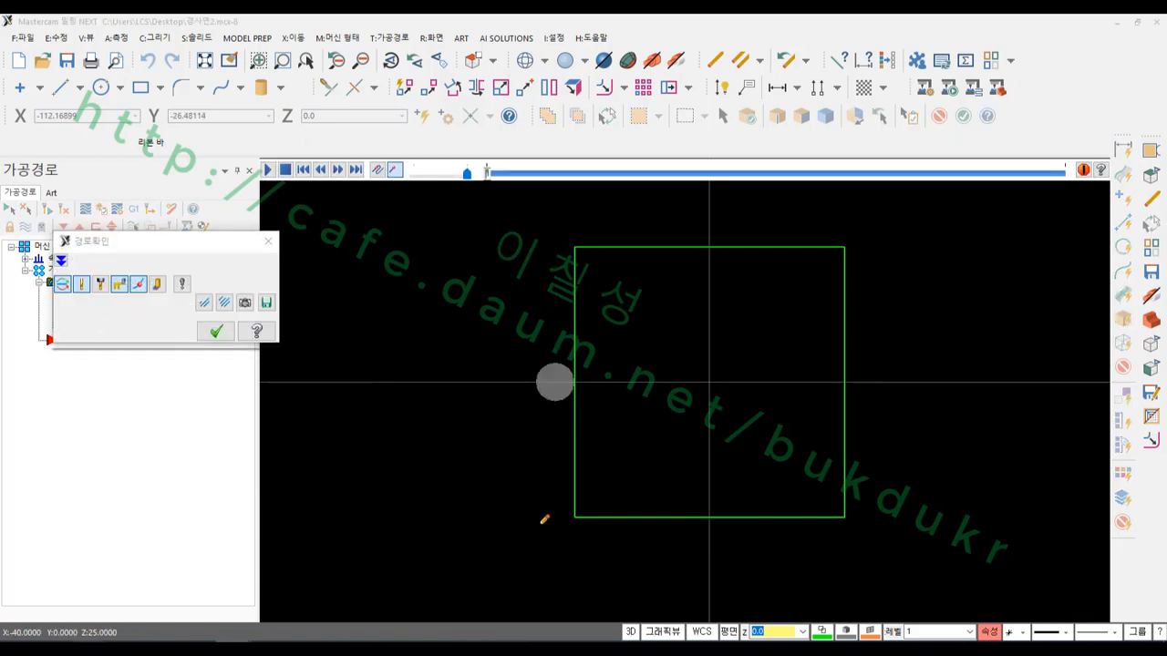
mouse_move(570, 529)
mouse_down()
mouse_move(563, 496)
mouse_move(584, 523)
mouse_move(553, 526)
mouse_up()
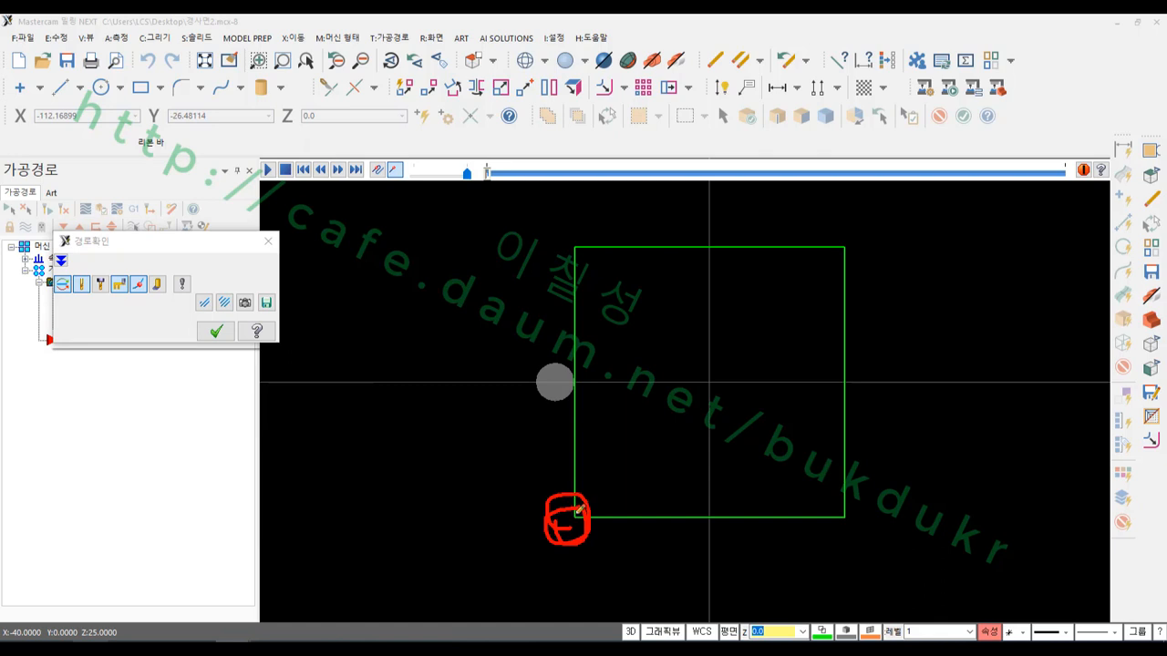
mouse_move(580, 480)
mouse_down()
mouse_move(560, 439)
mouse_move(597, 454)
mouse_move(577, 498)
mouse_move(588, 497)
mouse_up()
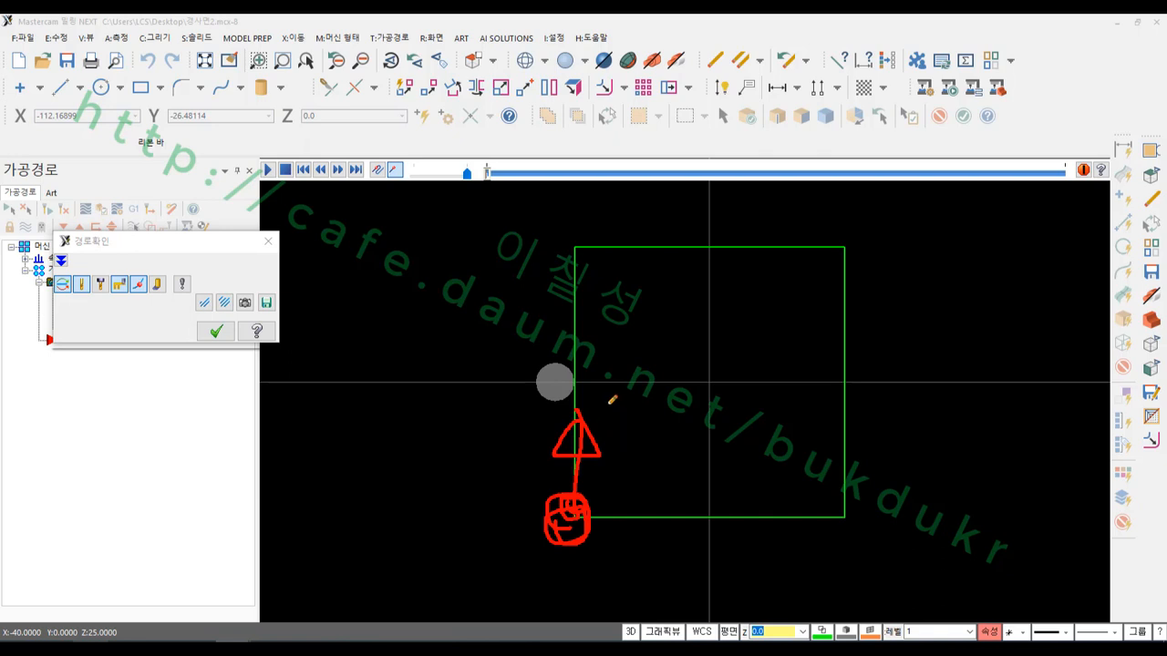
Mark the middle of the square's left edge with a horizontal line, a spanning arc and a circled "M".
drag(444, 382, 502, 382)
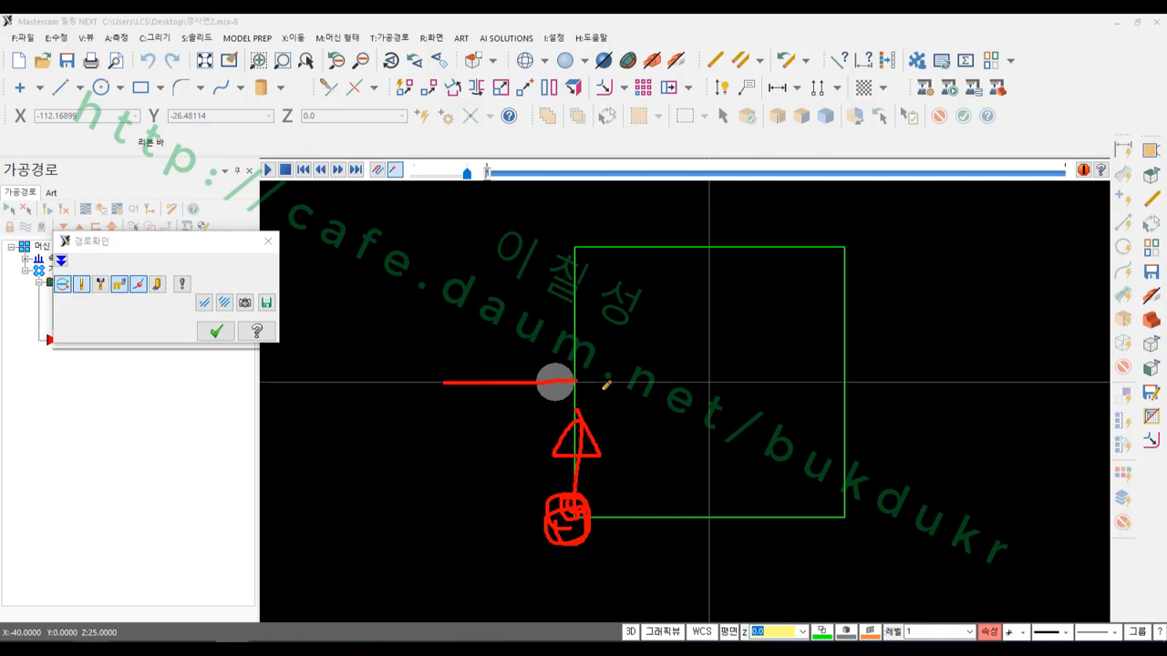
mouse_move(576, 249)
mouse_down()
mouse_move(606, 288)
mouse_move(591, 495)
mouse_up()
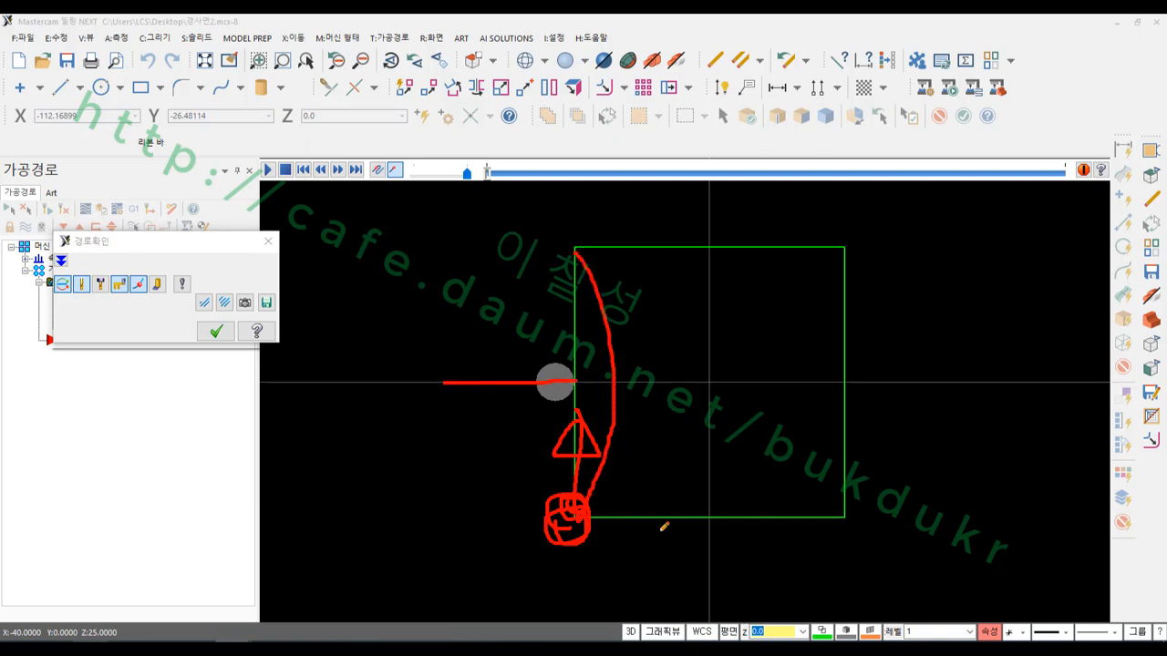
mouse_move(484, 383)
mouse_down()
mouse_move(619, 384)
mouse_move(641, 416)
mouse_move(687, 368)
mouse_move(682, 418)
mouse_up()
drag(677, 430, 637, 416)
drag(629, 357, 672, 435)
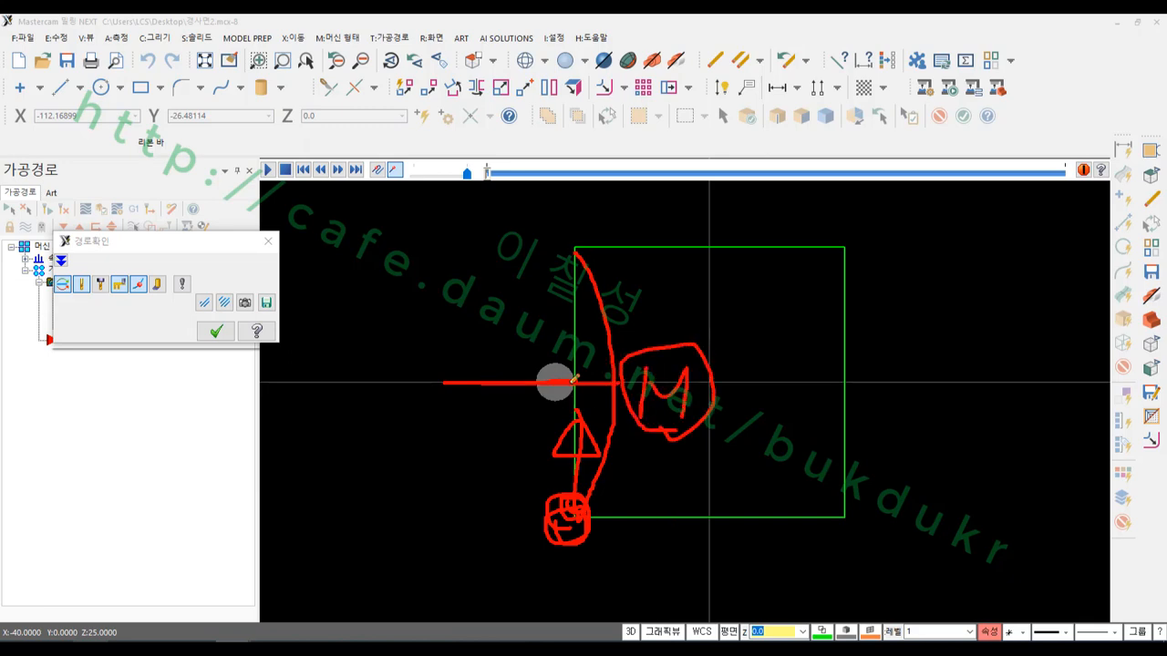
Trace the cutting path around the square from the left edge's midpoint with the pen, and clear the annotations.
mouse_move(570, 384)
mouse_down()
mouse_move(573, 319)
mouse_move(782, 211)
mouse_move(840, 539)
mouse_move(582, 477)
mouse_move(584, 387)
mouse_up()
mouse_move(558, 522)
mouse_down()
mouse_move(545, 545)
mouse_move(571, 512)
mouse_up()
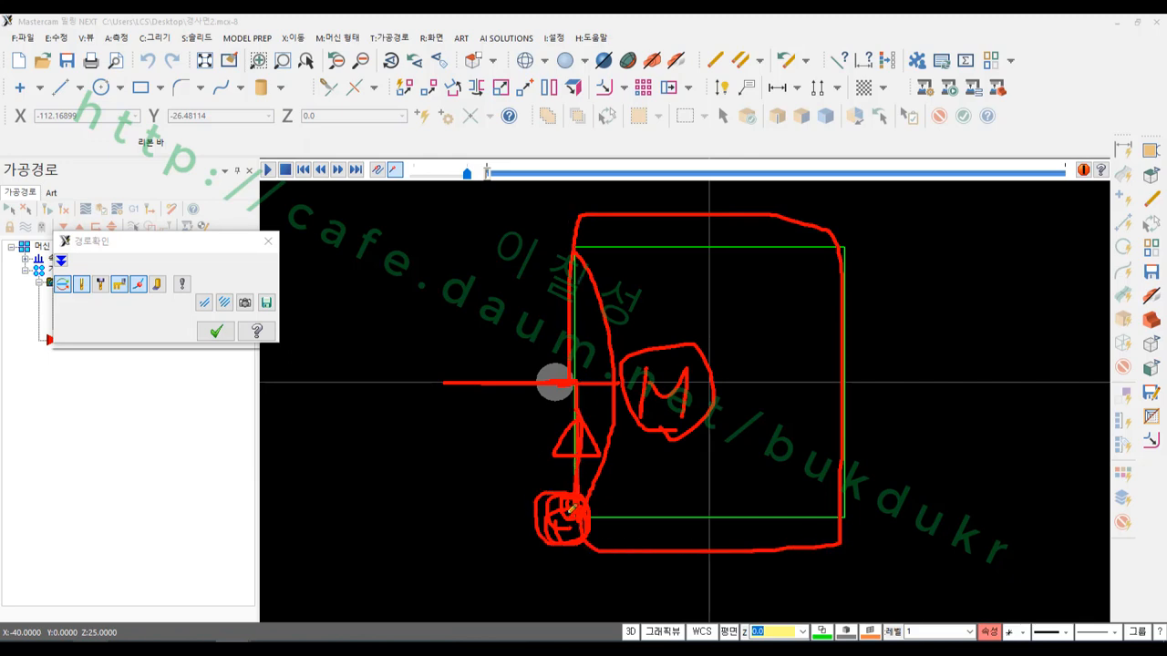
mouse_move(490, 382)
mouse_down()
mouse_move(561, 371)
mouse_move(576, 382)
mouse_move(529, 421)
mouse_move(558, 328)
mouse_move(580, 381)
mouse_up()
right_click(388, 390)
click(417, 545)
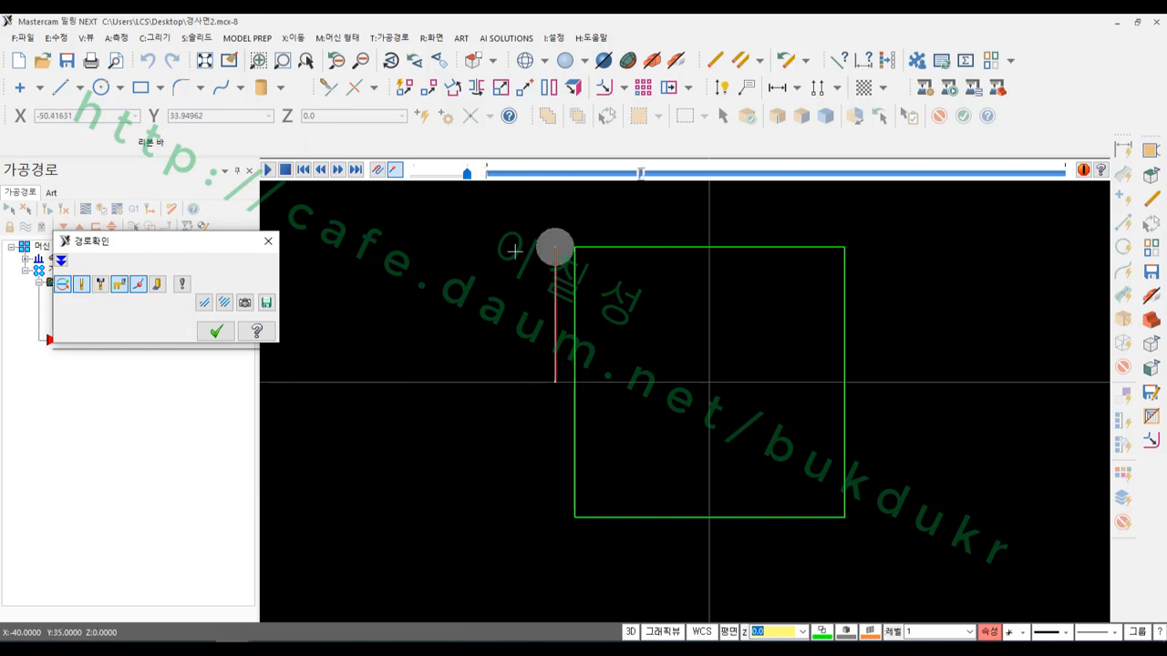
Run the contour backplot around the square with the tool's swept area shown, and close it.
click(158, 286)
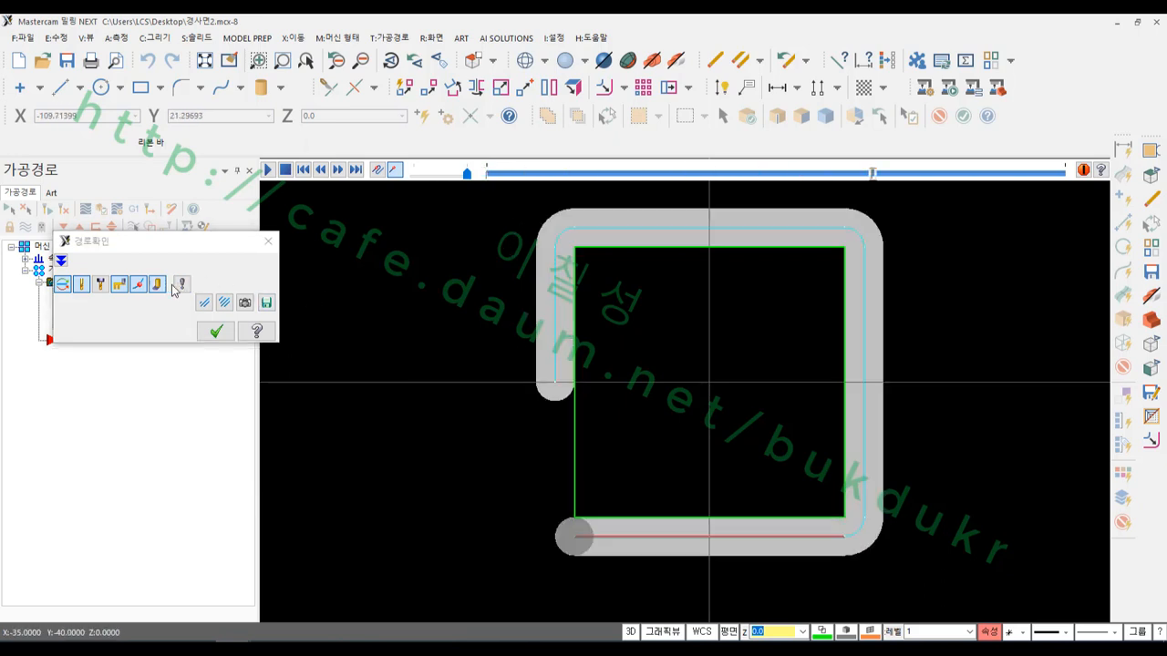
scroll(622, 309, up, 1)
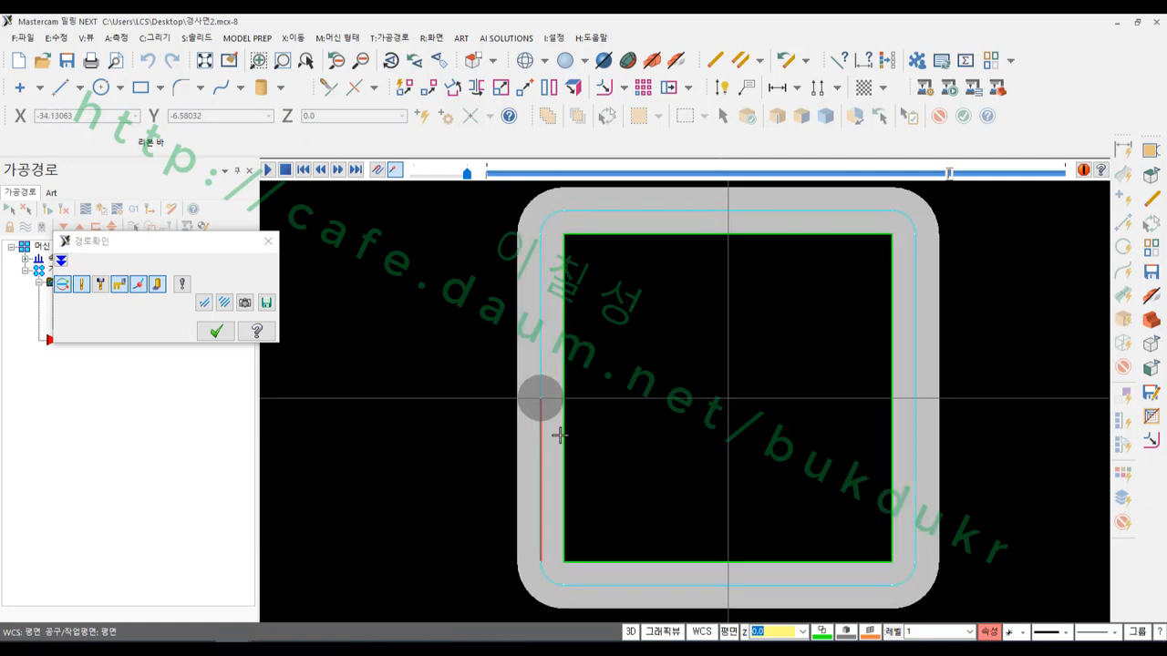
right_click(720, 367)
click(764, 576)
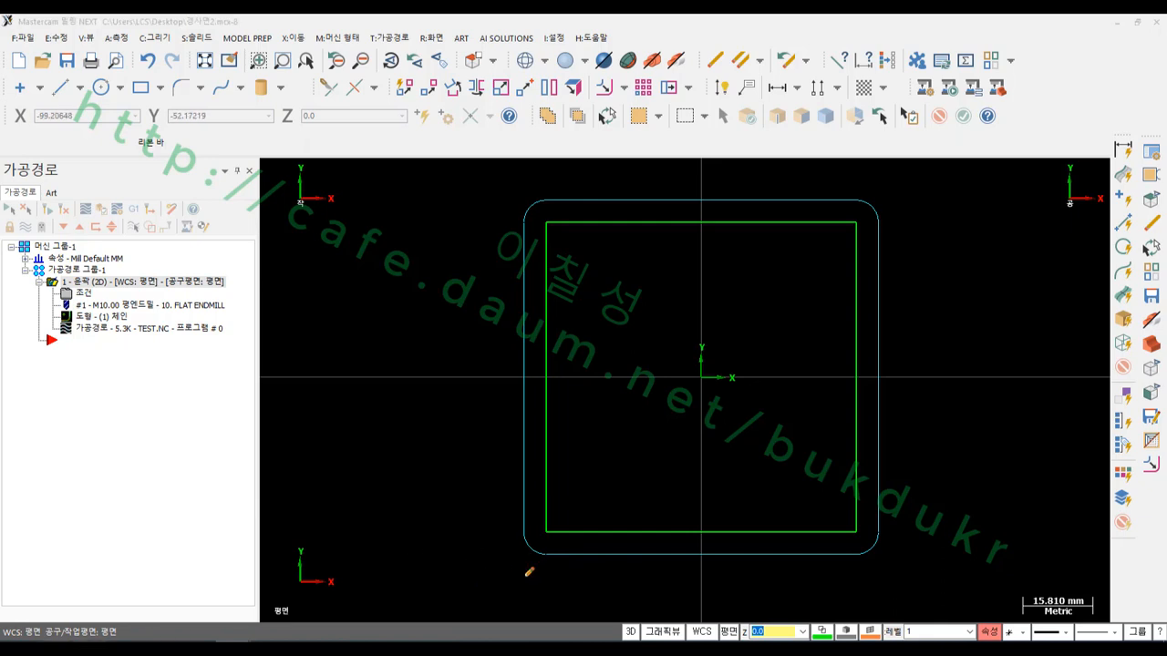
Circle the toolpath's rounded lower-left corner with the pen and clear the mark.
mouse_move(528, 571)
mouse_down()
mouse_move(558, 514)
mouse_move(529, 570)
mouse_up()
right_click(411, 325)
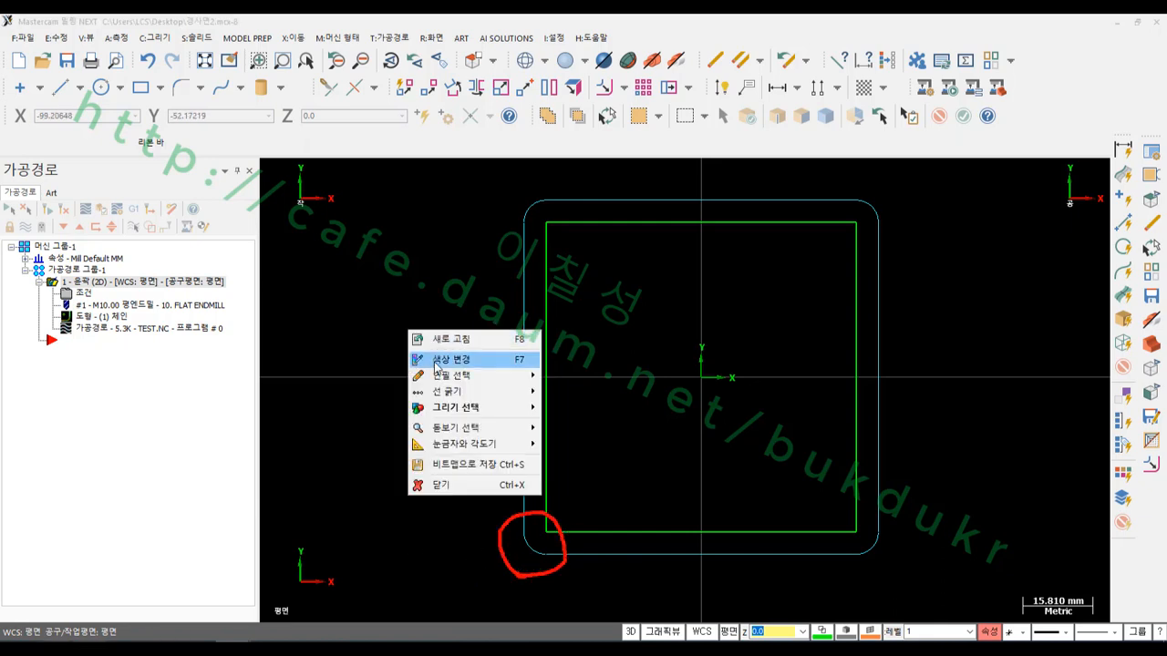
click(428, 486)
Open the contour's cut parameters, circle the corner-rolling option 샤프 (sharp), and write a circled "135" below it.
click(91, 294)
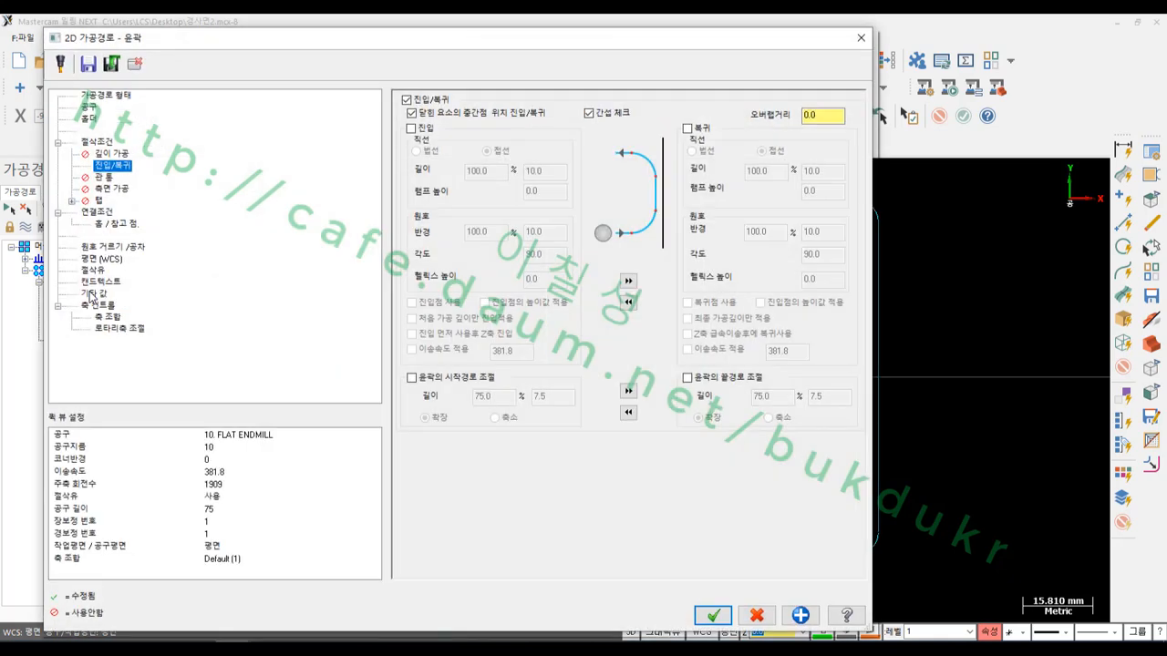
click(100, 144)
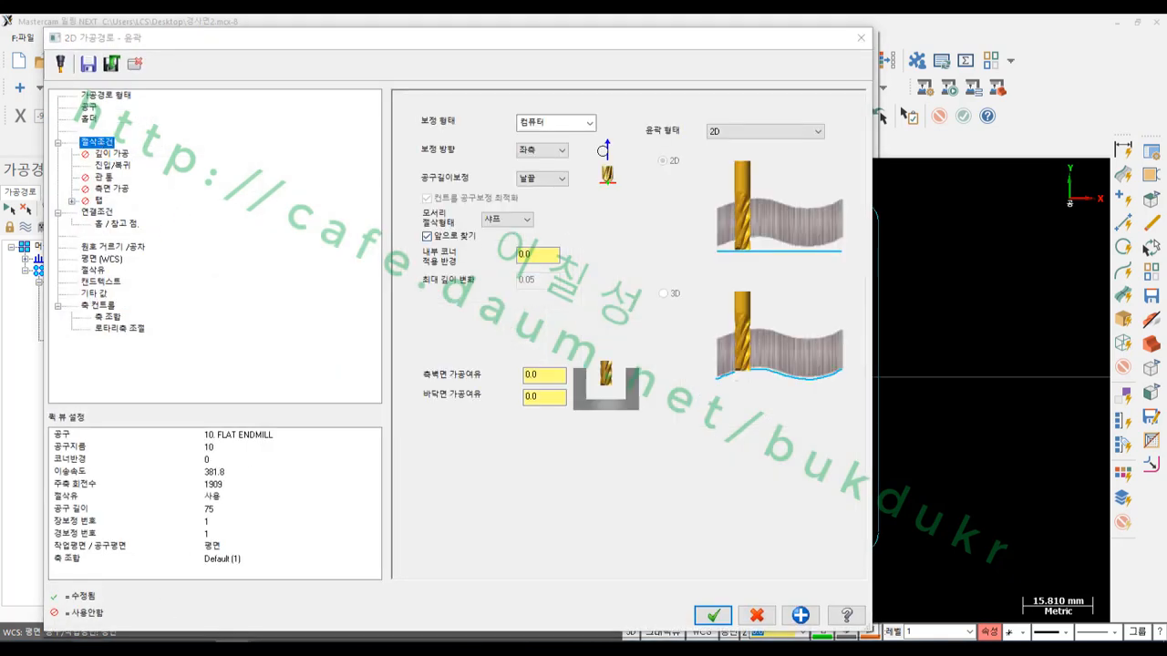
mouse_move(523, 226)
mouse_down()
mouse_move(390, 218)
mouse_move(578, 195)
mouse_move(511, 228)
mouse_move(514, 208)
mouse_move(498, 213)
mouse_up()
mouse_move(474, 294)
mouse_down()
mouse_move(469, 355)
mouse_move(511, 341)
mouse_move(489, 353)
mouse_up()
mouse_move(534, 315)
mouse_down()
mouse_move(516, 372)
mouse_move(567, 331)
mouse_up()
mouse_move(543, 377)
mouse_down()
mouse_move(438, 297)
mouse_move(568, 363)
mouse_up()
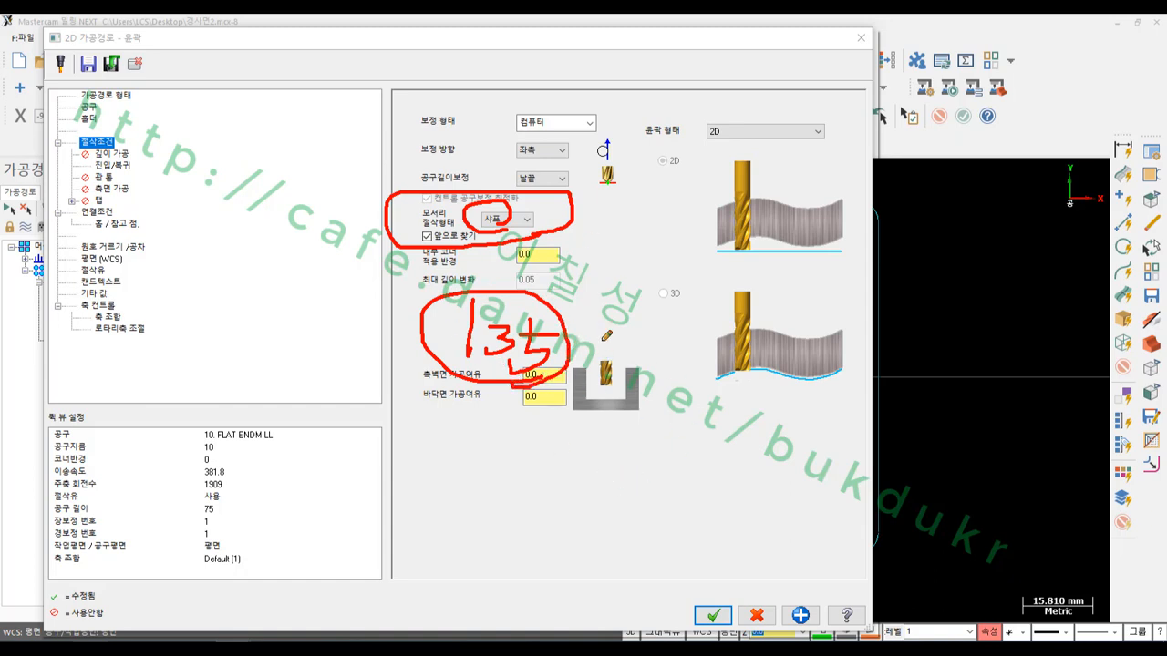
Sketch a rounded corner and a sharp corner as pen examples, clear the annotations, and accept the contour parameters.
drag(618, 312, 753, 261)
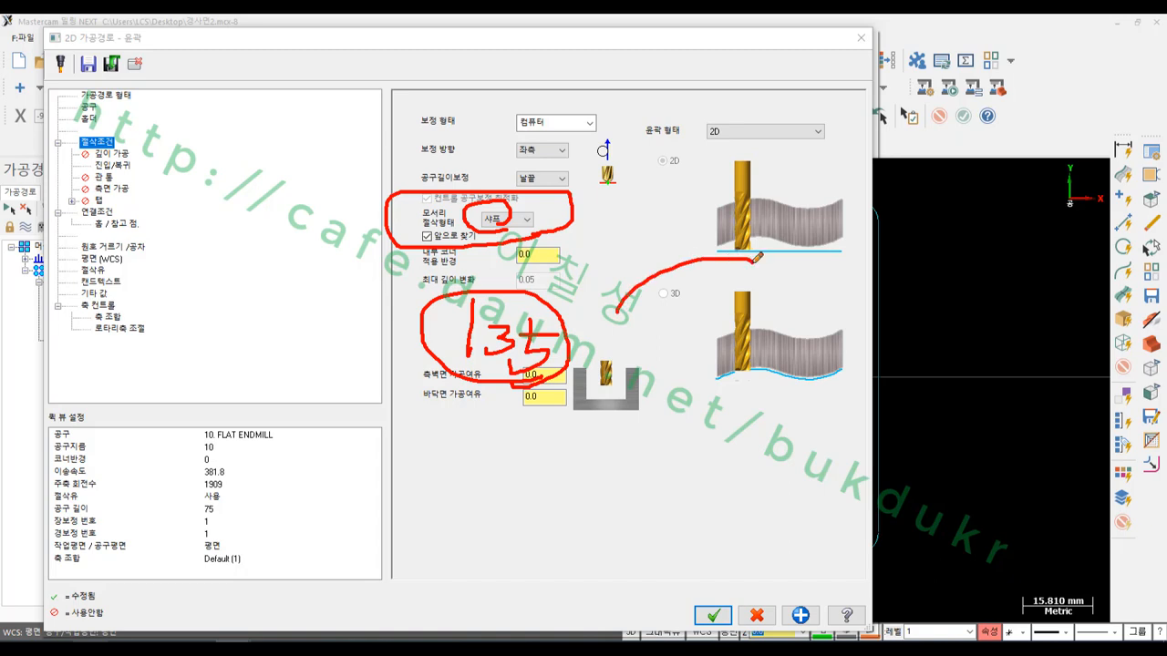
mouse_move(558, 560)
mouse_down()
mouse_move(698, 458)
mouse_move(770, 471)
mouse_up()
drag(607, 430, 606, 482)
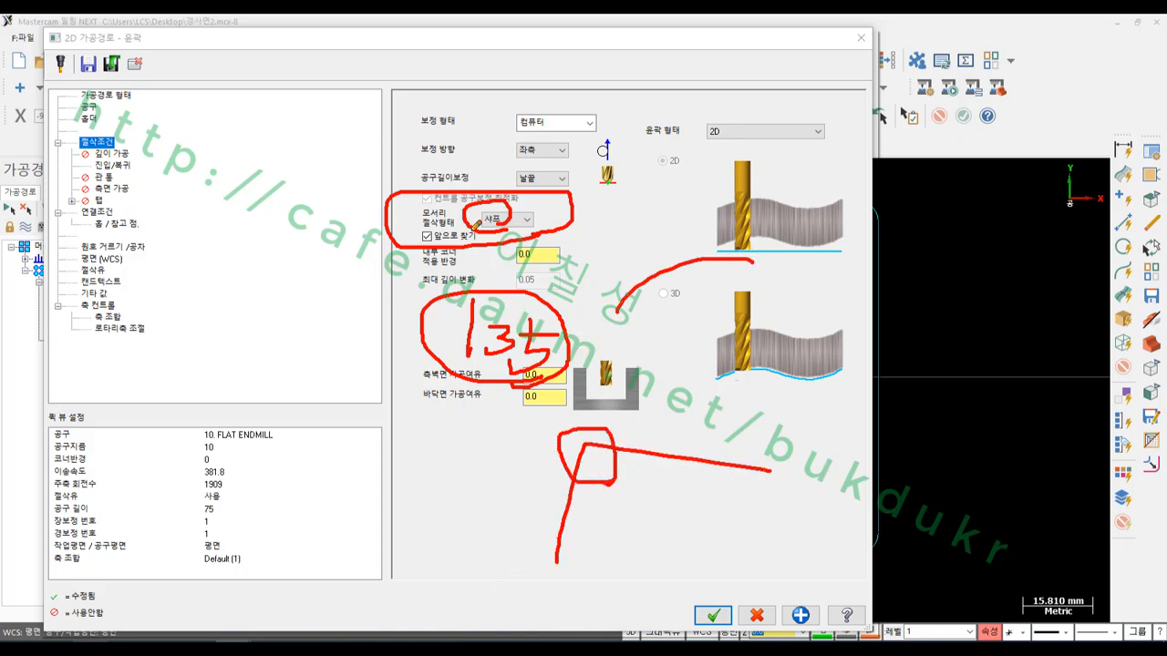
right_click(657, 266)
click(702, 426)
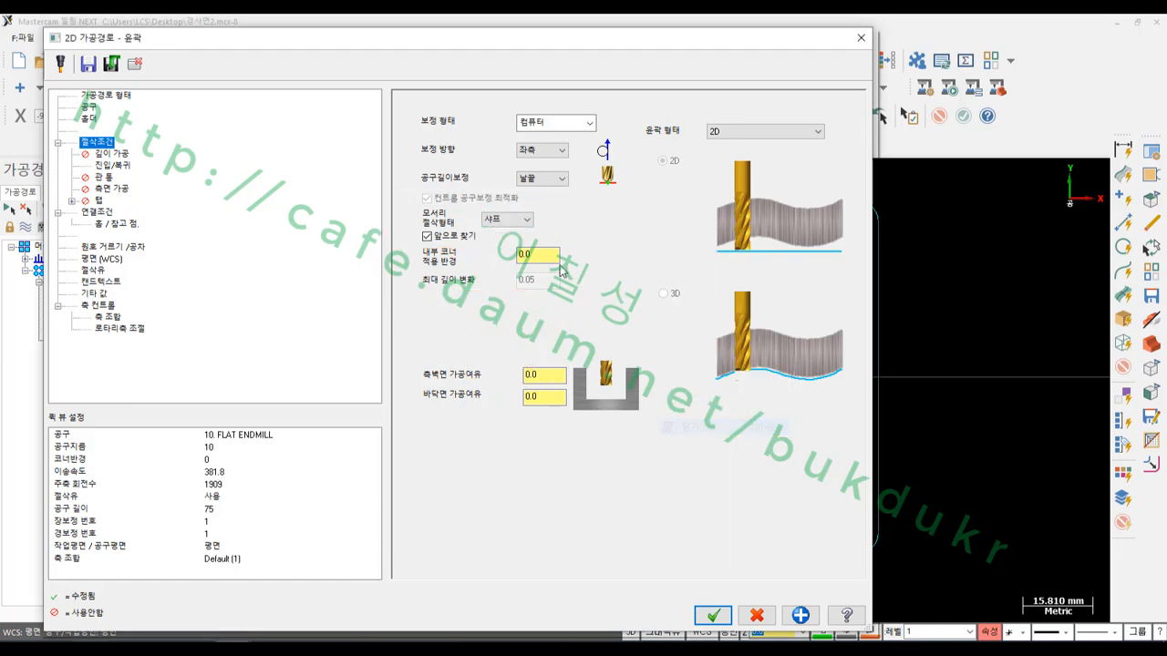
click(712, 616)
At the toolpath's lower-left corner, mark the arc's upper endpoint and trace the arc towards it with a pen arrow.
scroll(547, 488, up, 5)
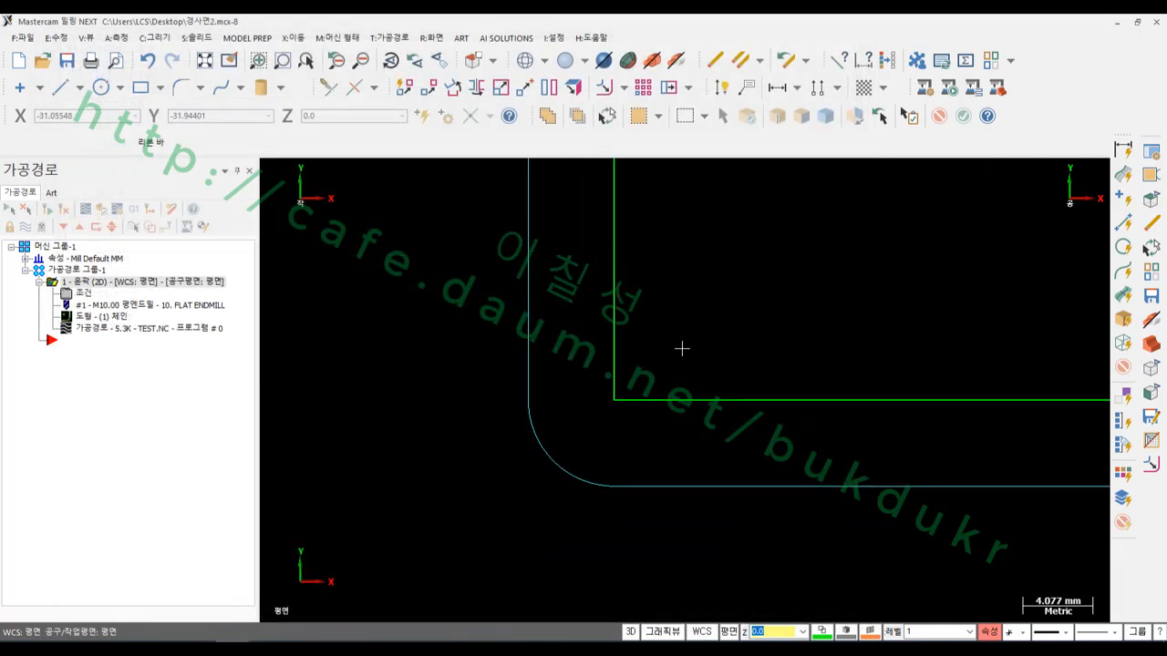
key(ctrl+2)
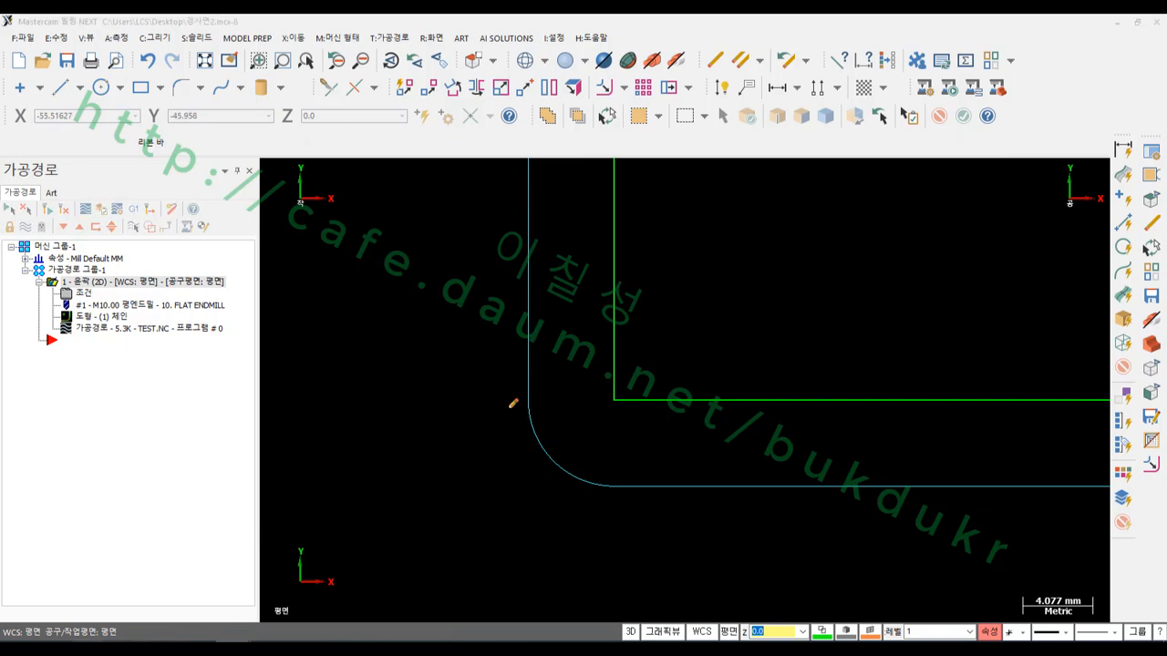
mouse_move(508, 407)
mouse_down()
mouse_move(583, 407)
mouse_move(516, 383)
mouse_move(521, 402)
mouse_move(525, 389)
mouse_up()
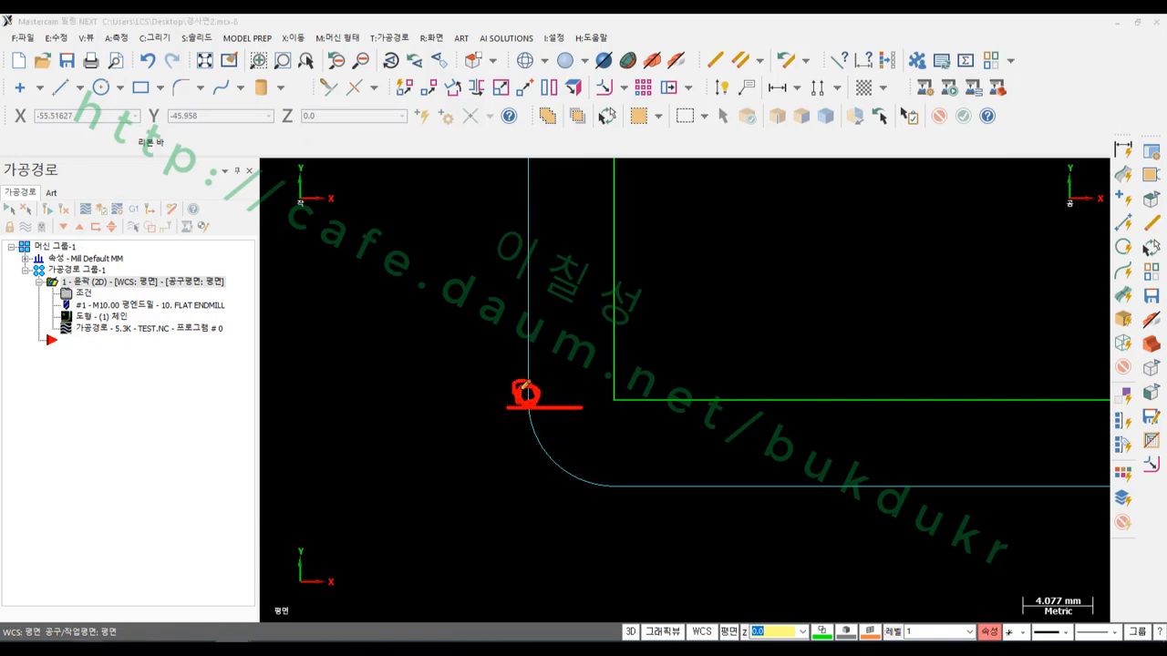
mouse_move(617, 482)
mouse_down()
mouse_move(600, 482)
mouse_move(535, 404)
mouse_up()
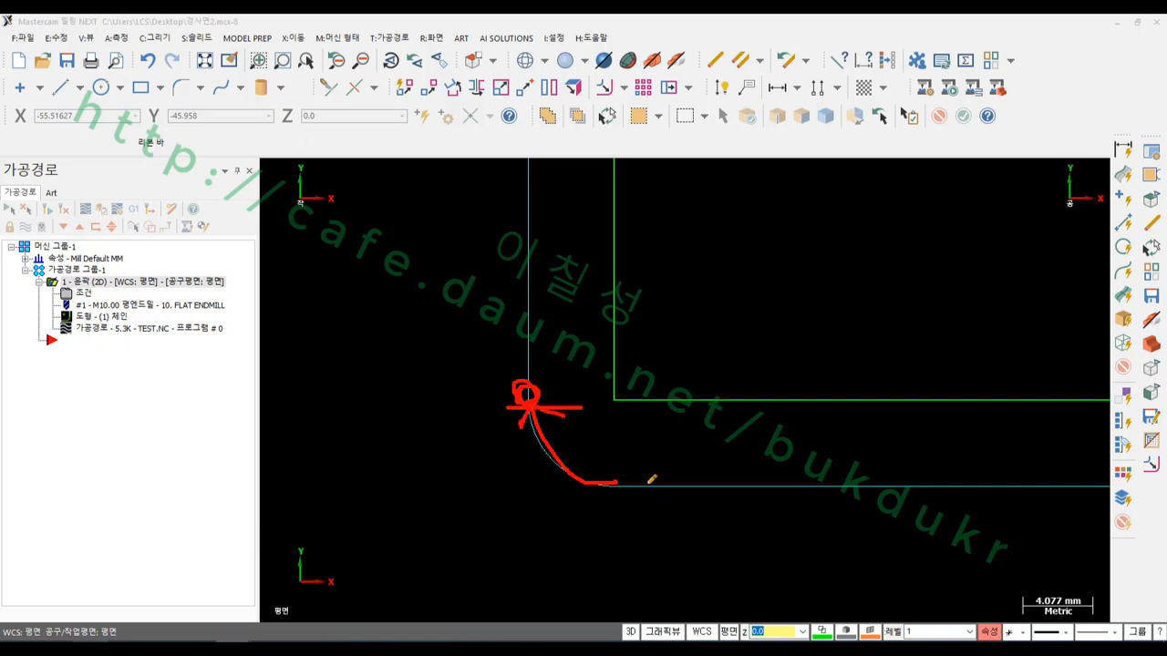
Draw horizontal guide lines through both ends of the corner arc, retrace the arc between them, and clear the annotations.
drag(648, 483, 394, 484)
mouse_move(600, 480)
mouse_down()
mouse_move(567, 471)
mouse_move(530, 399)
mouse_move(519, 399)
mouse_up()
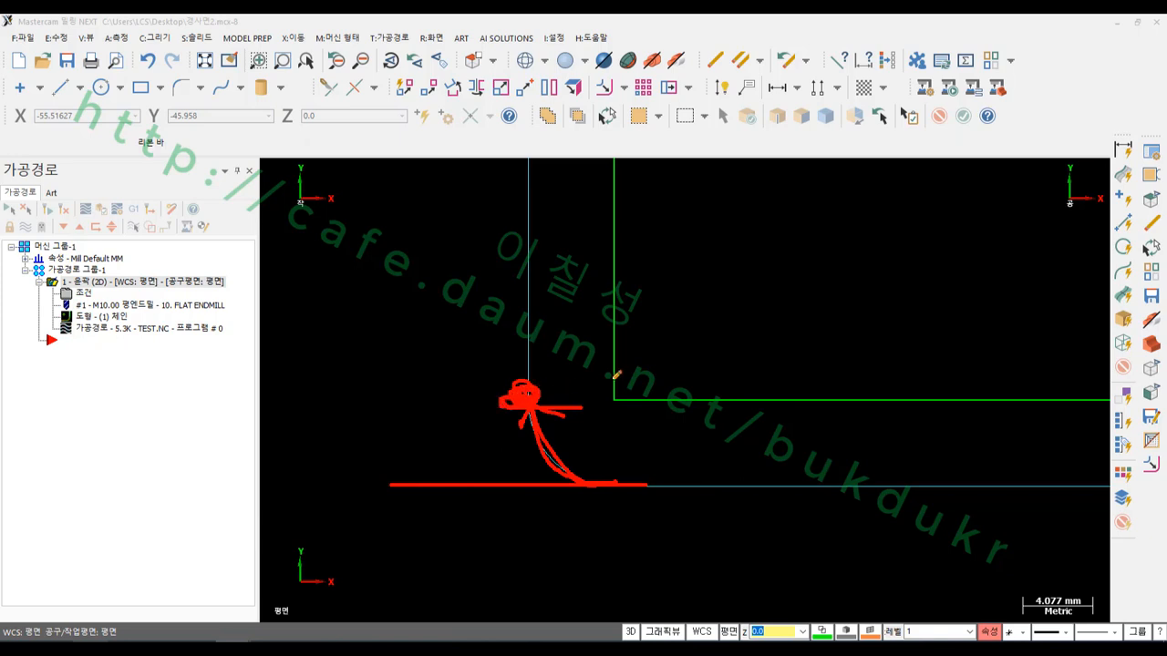
drag(478, 397, 643, 396)
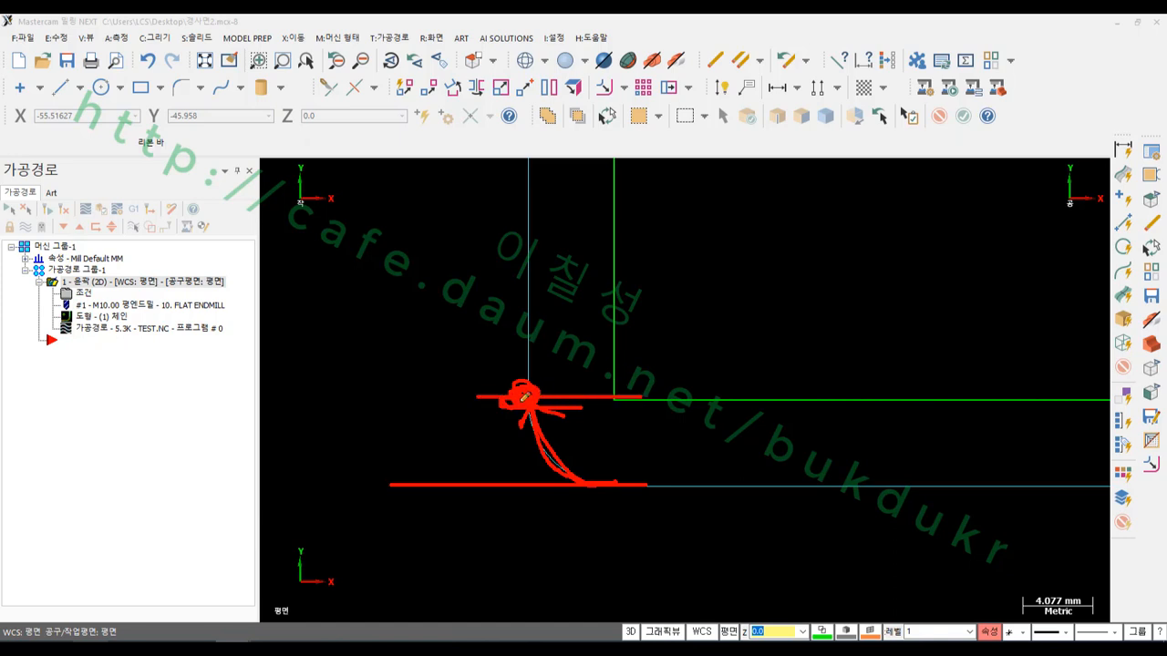
mouse_move(645, 478)
mouse_down()
mouse_move(597, 486)
mouse_move(536, 416)
mouse_up()
right_click(764, 313)
click(781, 476)
Return to the whole square and reopen the contour's lead in/out parameters.
scroll(627, 501, down, 3)
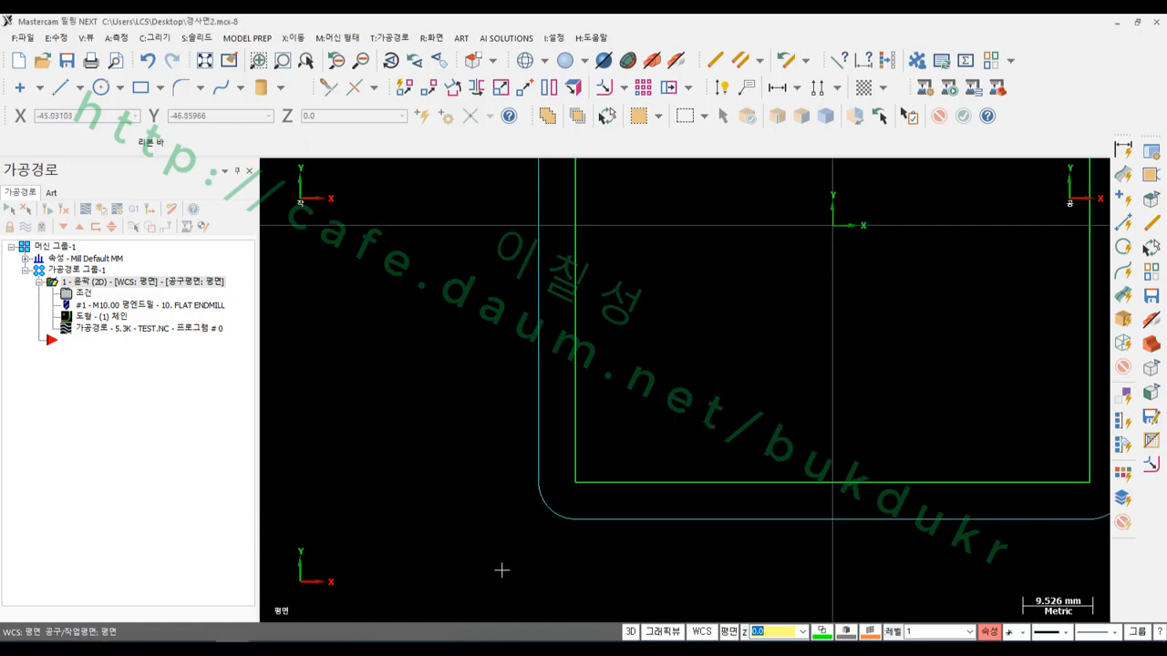
scroll(502, 570, down, 3)
click(87, 298)
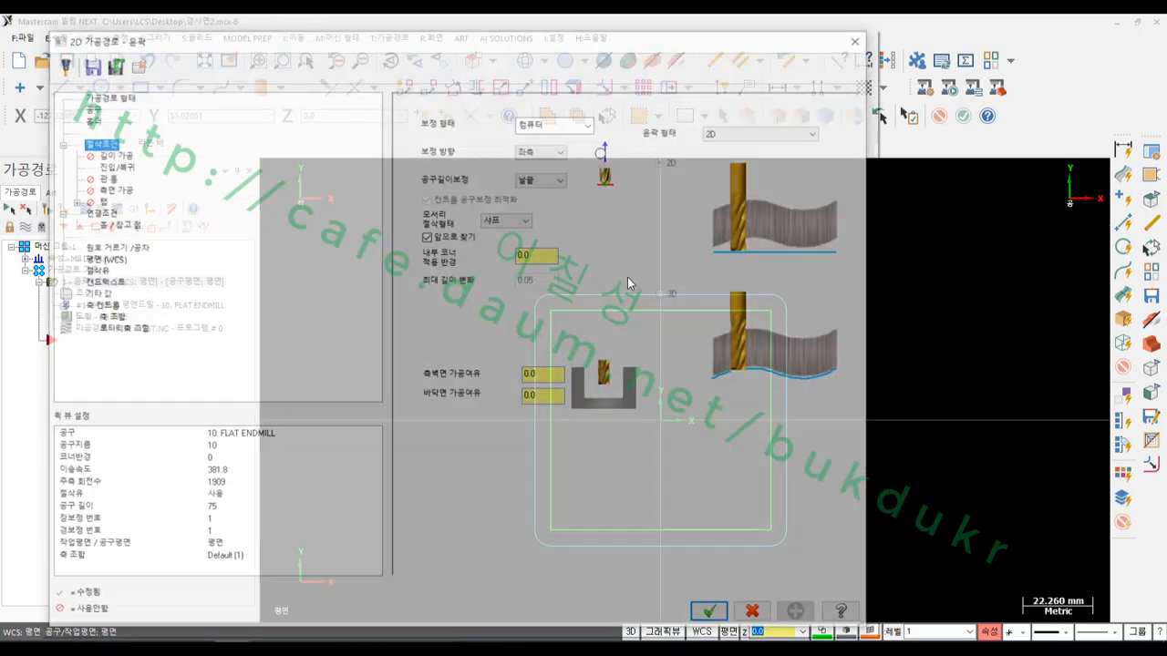
click(108, 166)
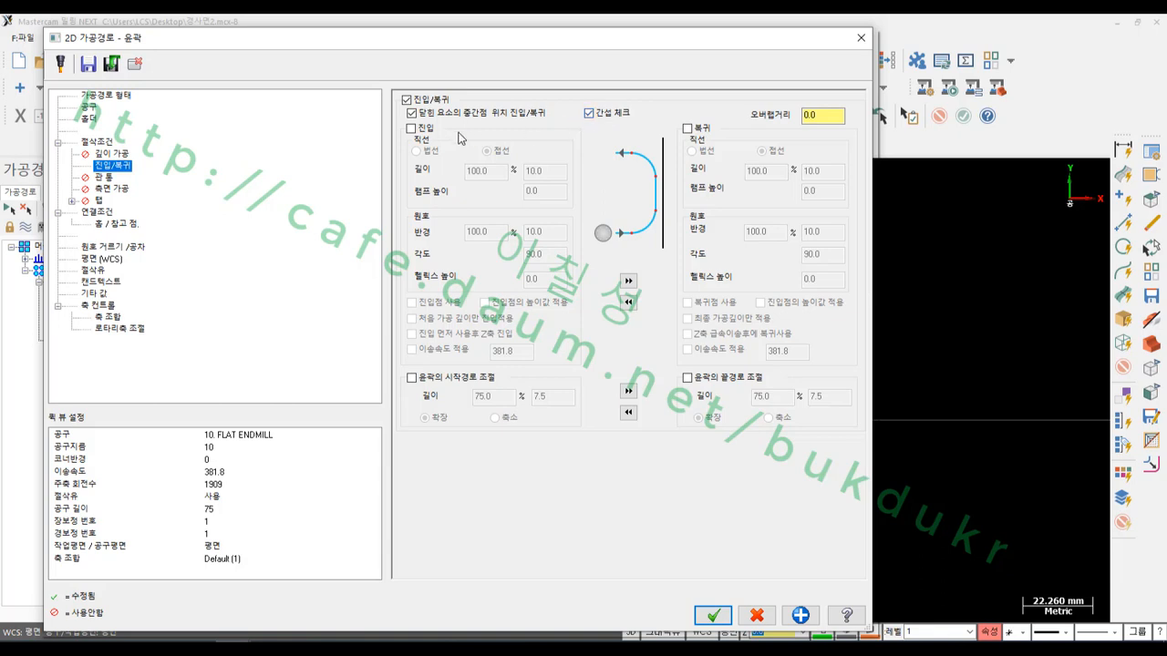
Enable both the lead-in and lead-out moves, circle their line and arc settings in pen, and clear the annotations.
click(411, 128)
click(688, 129)
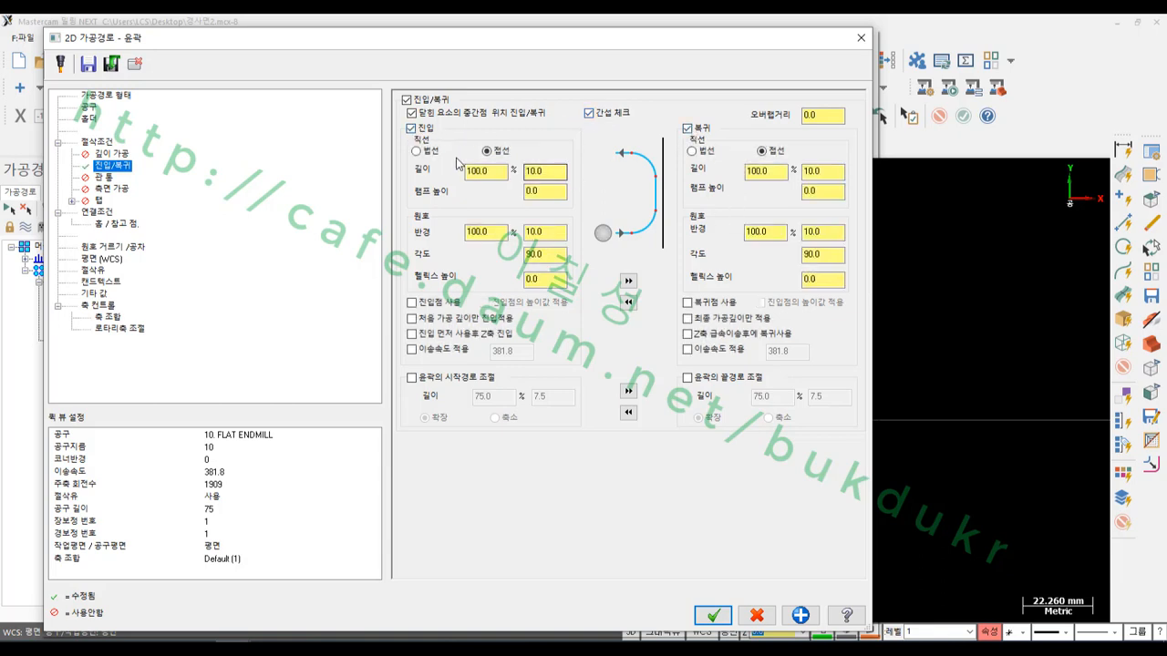
mouse_move(524, 308)
mouse_down()
mouse_move(492, 300)
mouse_move(547, 132)
mouse_move(510, 319)
mouse_up()
mouse_move(839, 298)
mouse_down()
mouse_move(707, 193)
mouse_move(862, 269)
mouse_move(814, 297)
mouse_up()
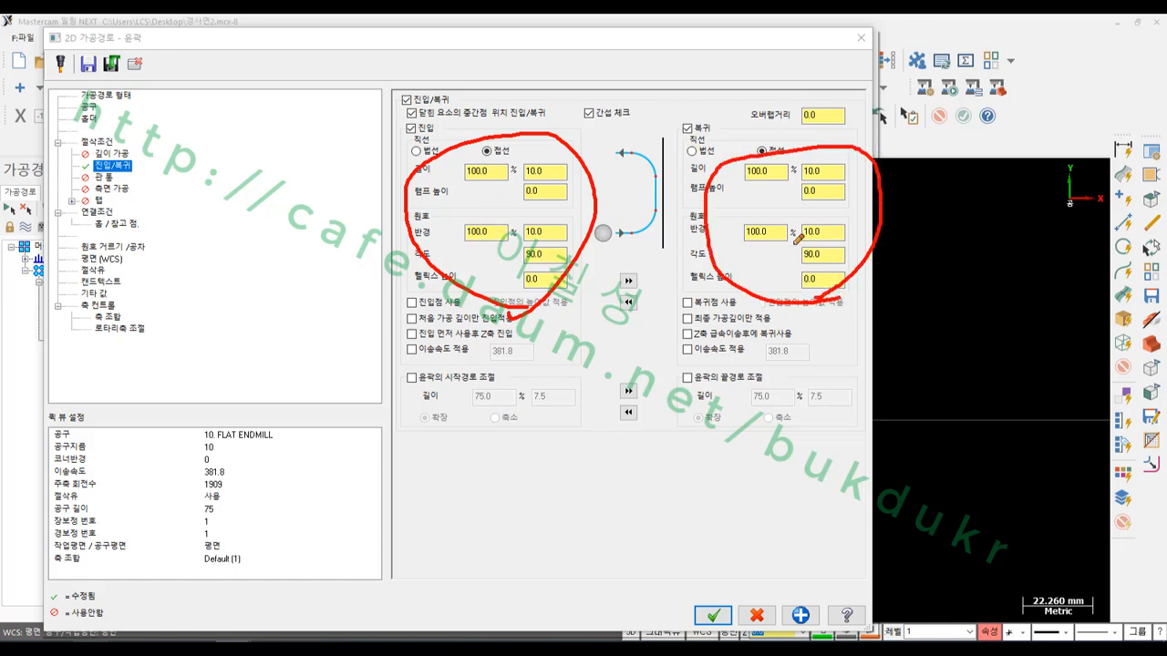
right_click(617, 438)
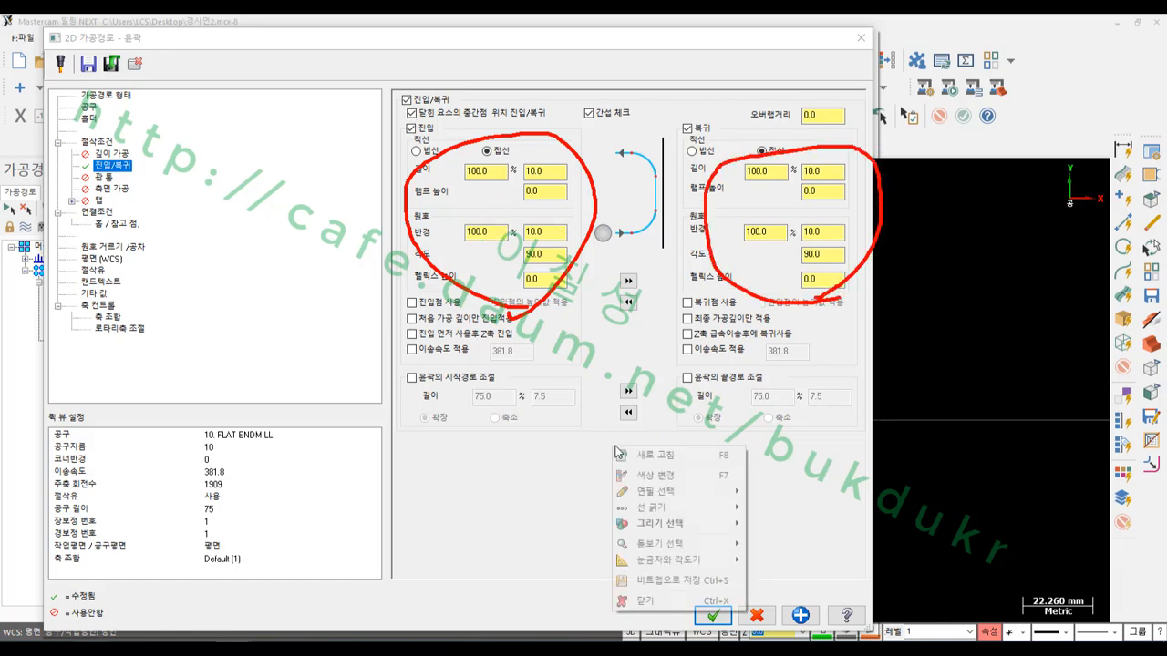
click(702, 603)
Accept the contour parameters and regenerate the toolpath around the square.
click(712, 617)
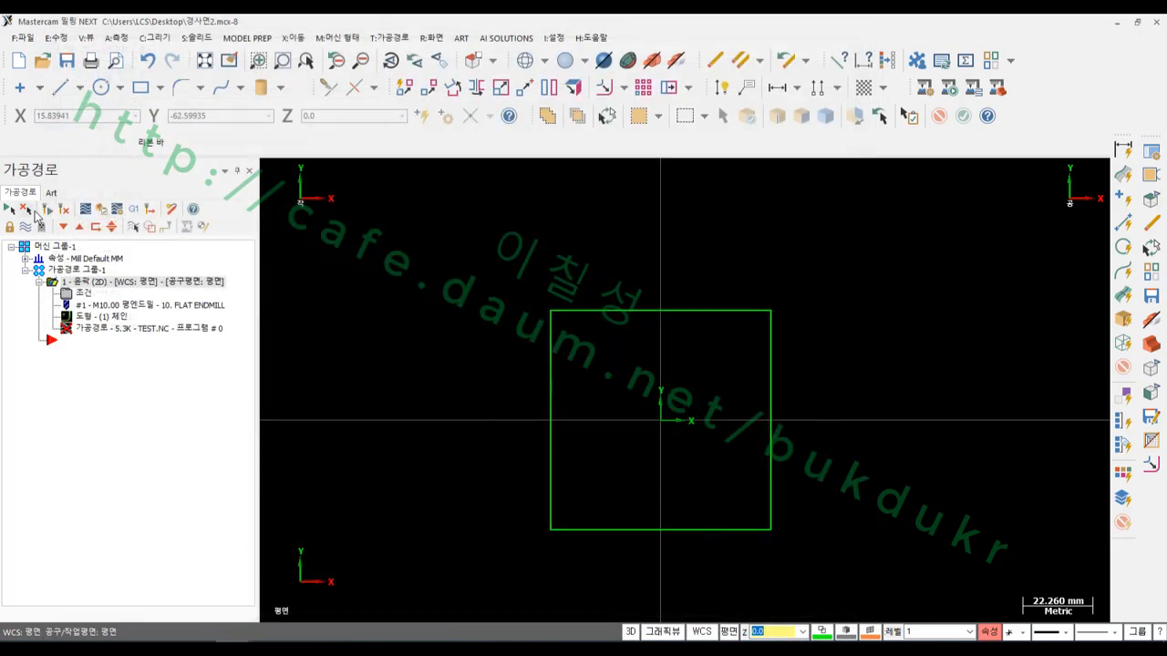
click(49, 209)
scroll(576, 425, up, 2)
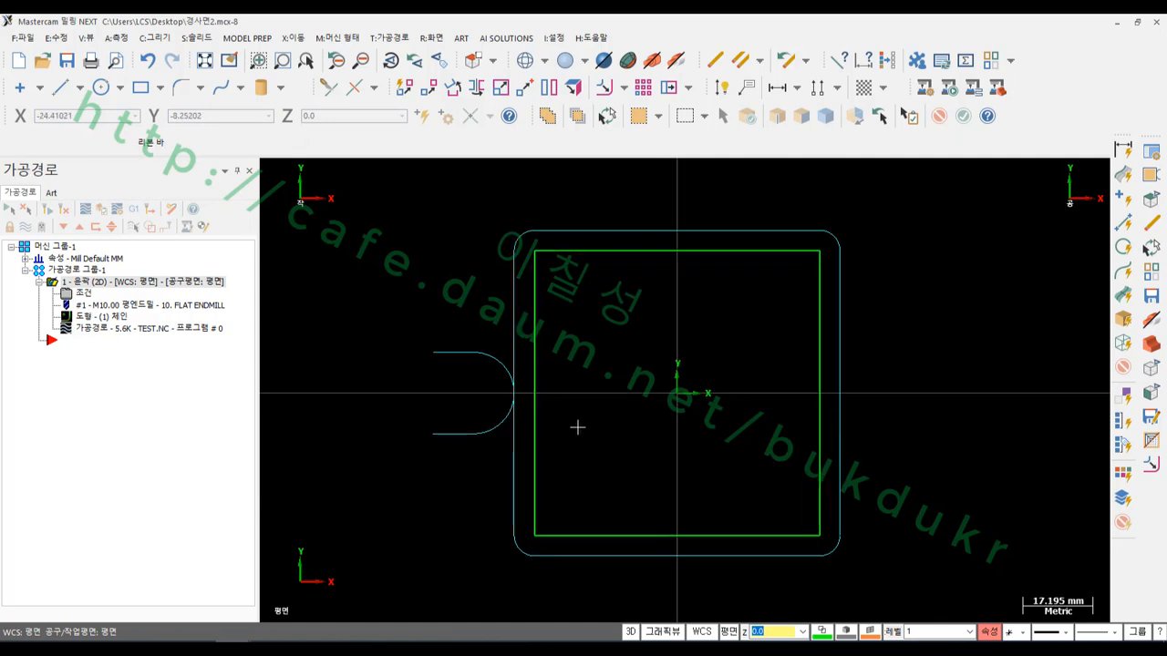
scroll(793, 339, down, 1)
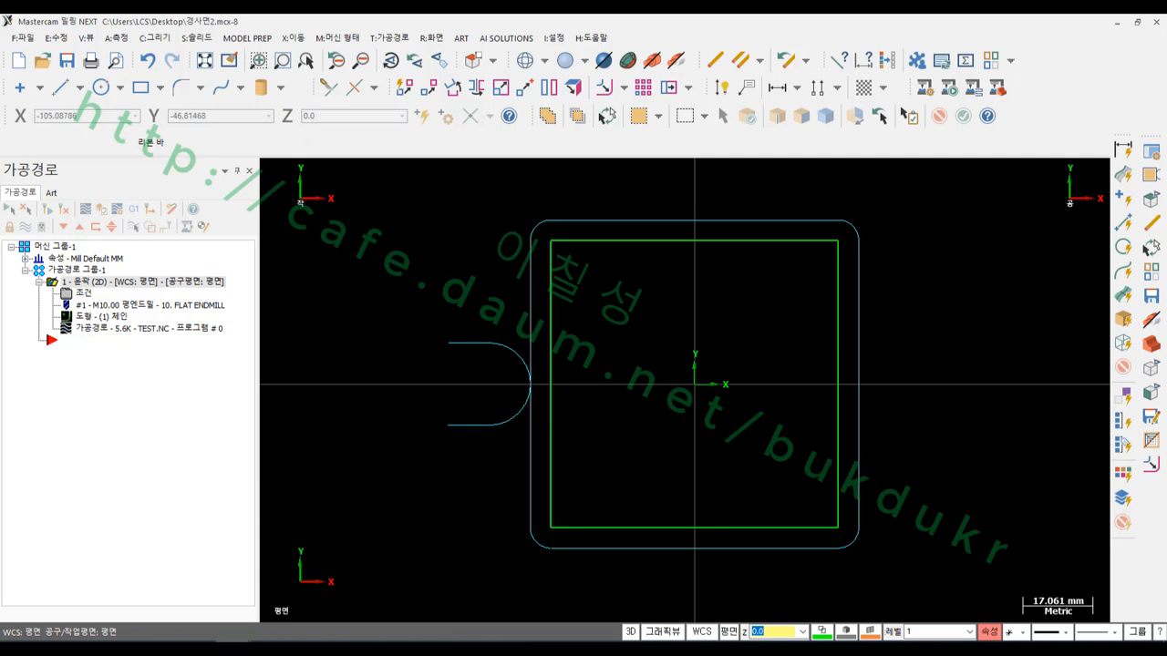
Circle the lead moves at the left edge's midpoint, mark the square's lower-left corner in pen, and clear the annotations.
mouse_move(507, 436)
mouse_down()
mouse_move(545, 363)
mouse_move(493, 421)
mouse_up()
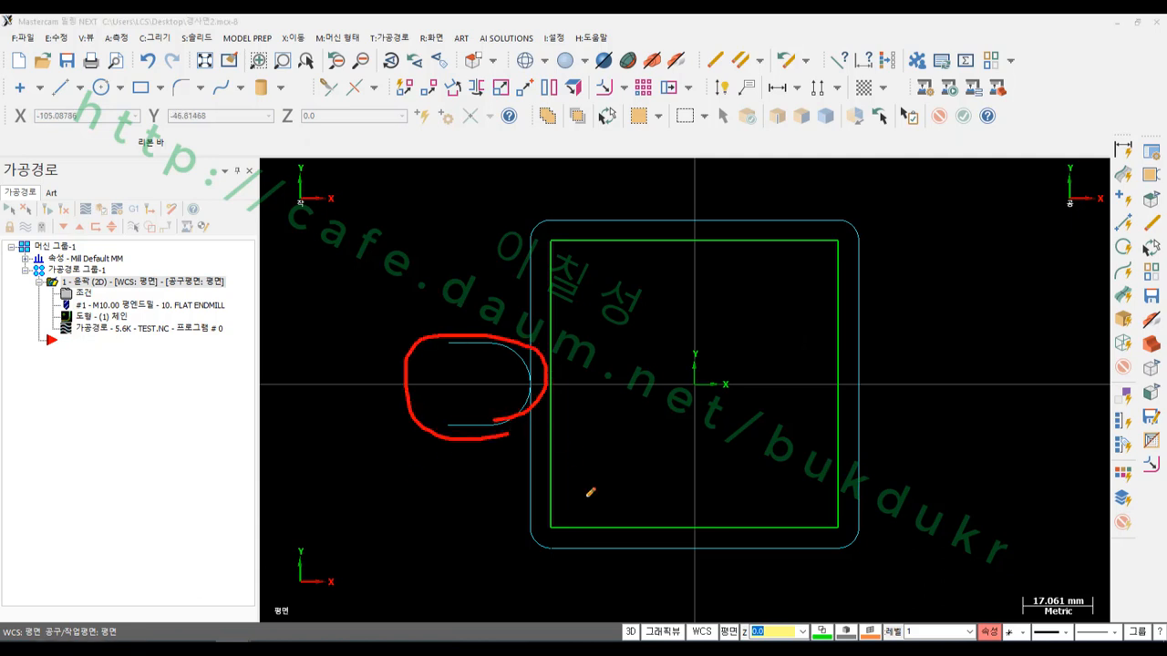
mouse_move(552, 525)
mouse_down()
mouse_move(536, 536)
mouse_move(546, 519)
mouse_up()
mouse_move(426, 495)
mouse_down()
mouse_move(483, 499)
mouse_move(534, 529)
mouse_move(425, 589)
mouse_up()
right_click(339, 394)
click(368, 552)
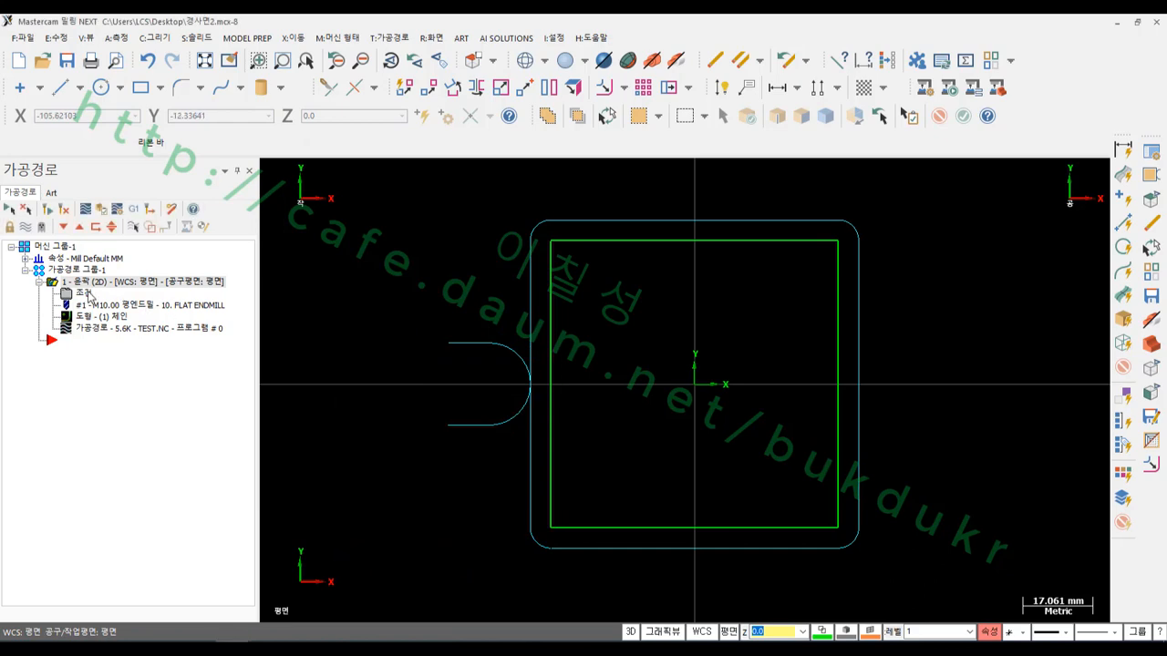
Turn off lead in/out at the midpoint of closed contours, accept the parameters, and regenerate the toolpath.
click(83, 294)
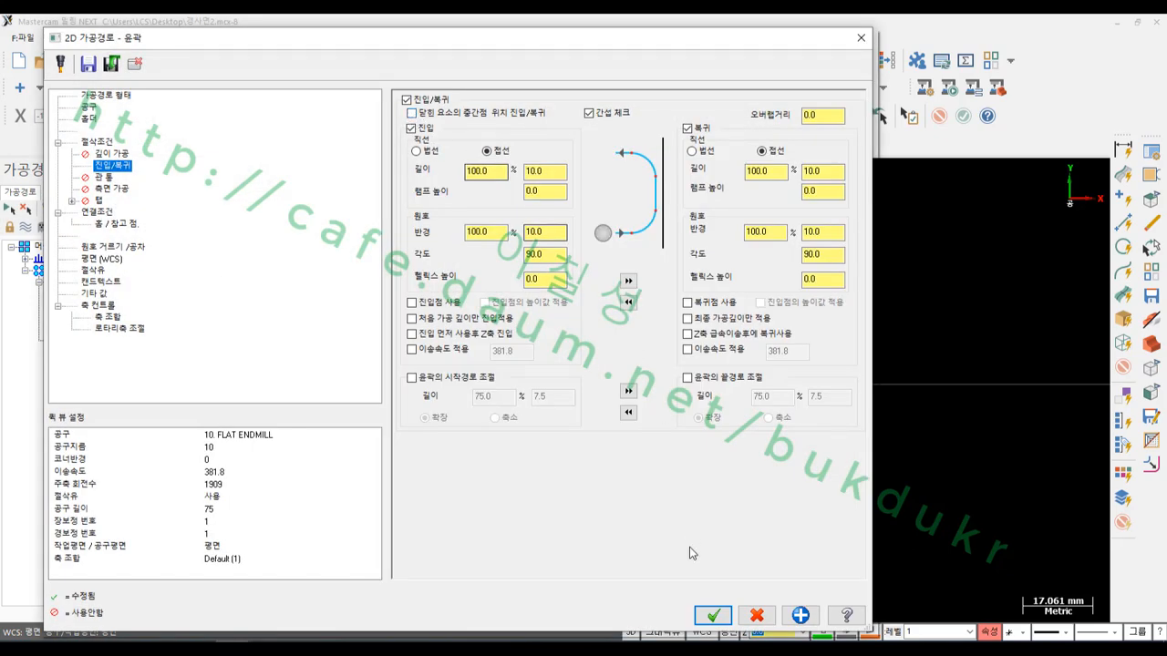
click(713, 615)
click(63, 211)
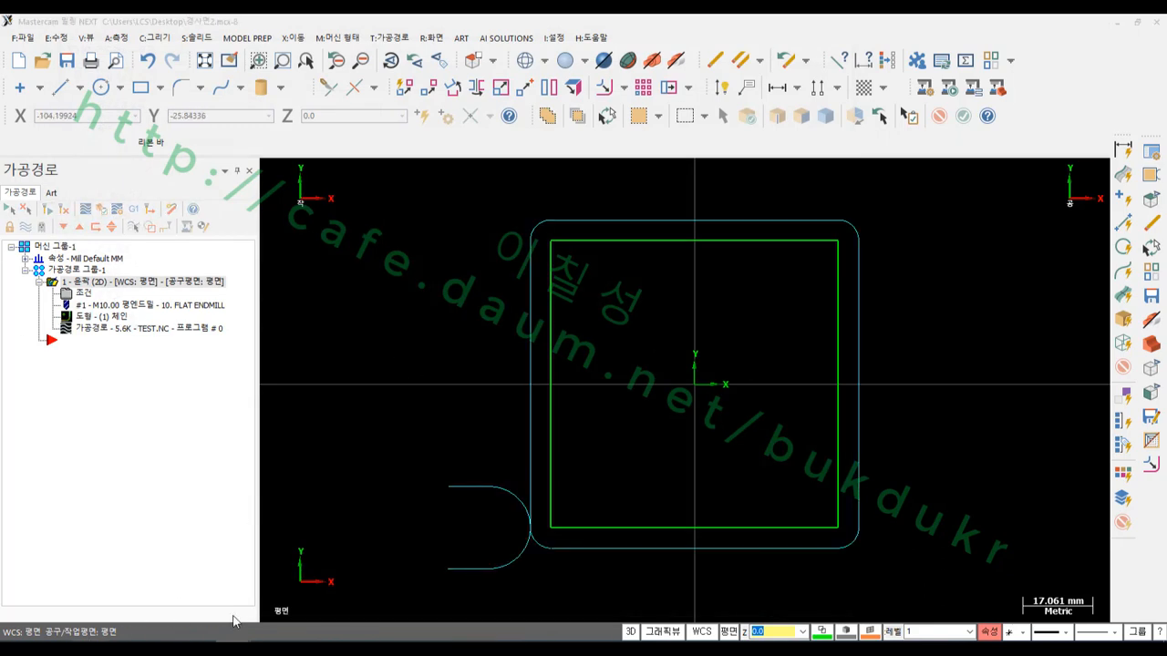
Mark the corner and midpoint start positions on the left edge, sketch midpoint lead moves, and circle the corner lead moves.
mouse_move(550, 524)
mouse_down()
mouse_move(562, 524)
mouse_move(557, 479)
mouse_up()
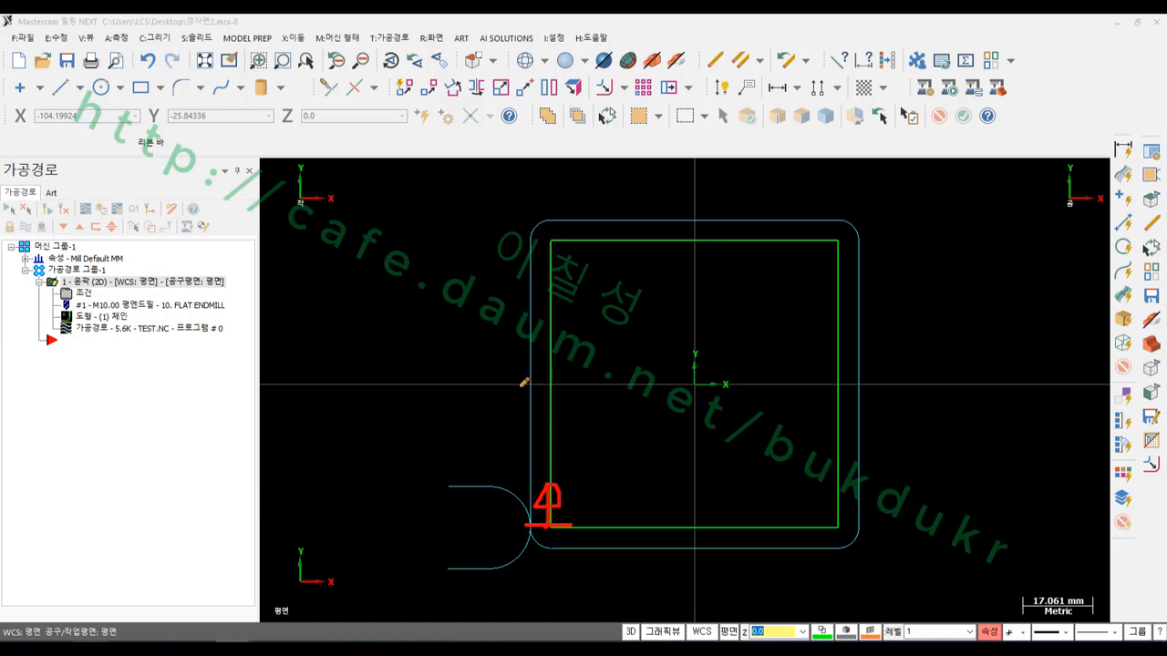
mouse_move(519, 387)
mouse_down()
mouse_move(587, 386)
mouse_move(550, 345)
mouse_move(536, 363)
mouse_move(562, 362)
mouse_up()
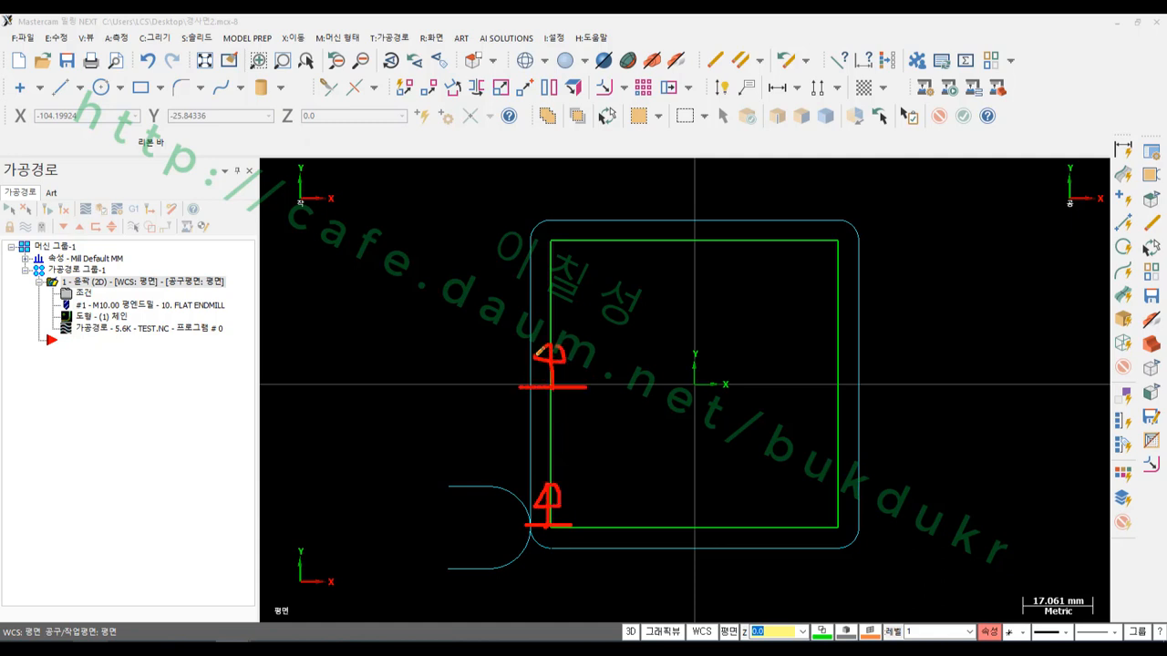
mouse_move(412, 356)
mouse_down()
mouse_move(487, 356)
mouse_move(424, 409)
mouse_move(396, 412)
mouse_up()
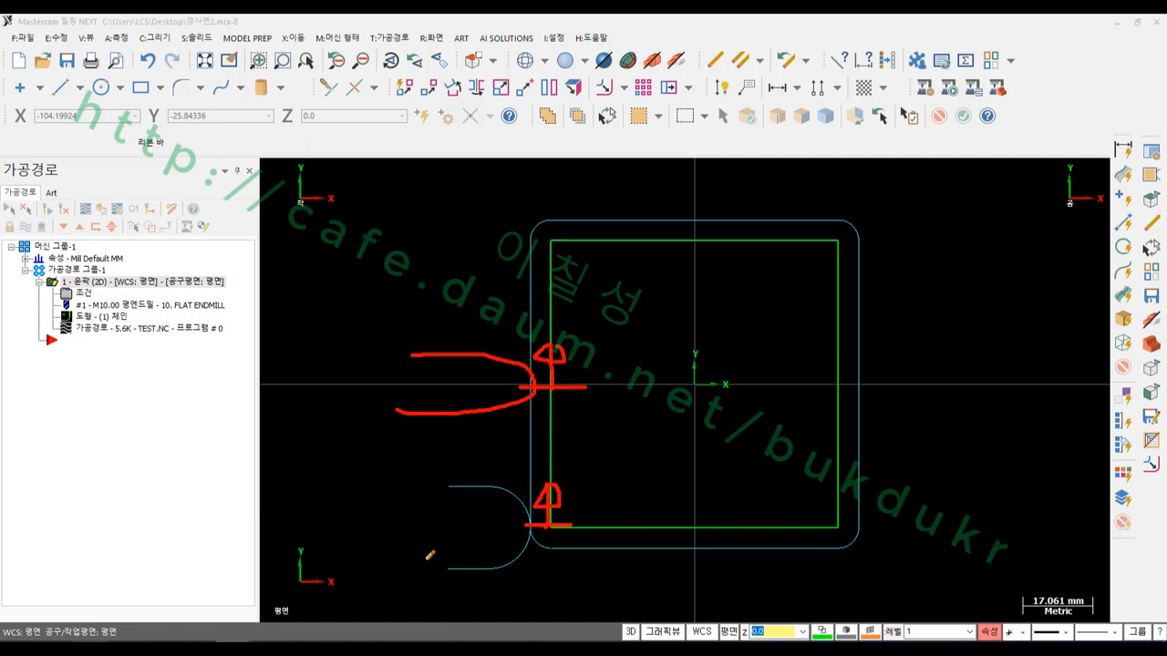
mouse_move(479, 598)
mouse_down()
mouse_move(453, 480)
mouse_move(538, 545)
mouse_move(459, 589)
mouse_up()
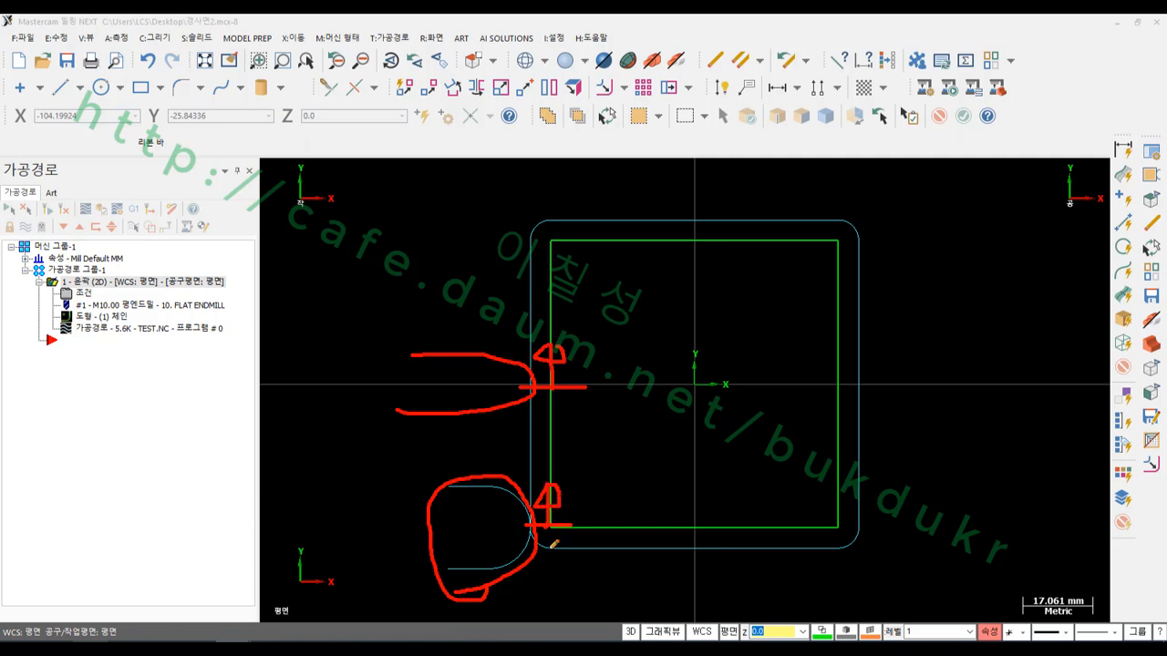
Draw an upward pen arrow along the square's left edge with arrows towards its outer and inner sides, and clear the annotations.
drag(550, 548, 530, 438)
mouse_move(565, 382)
mouse_down()
mouse_move(591, 418)
mouse_move(531, 426)
mouse_up()
drag(492, 412, 457, 459)
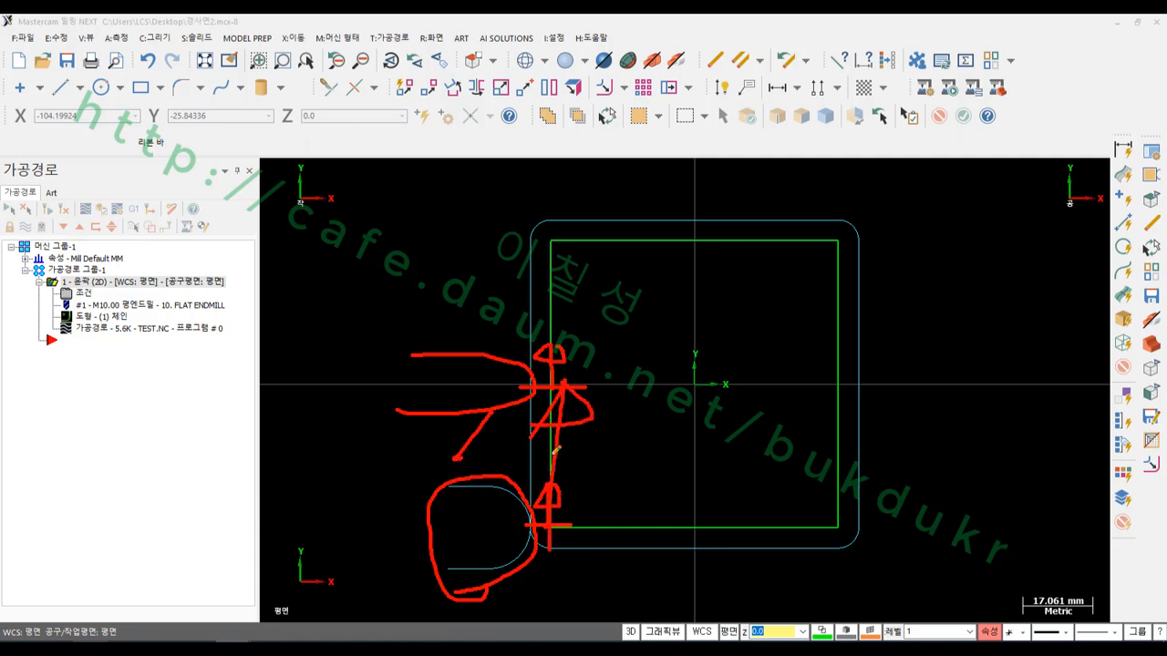
drag(553, 454, 443, 454)
mouse_move(483, 436)
mouse_down()
mouse_move(444, 454)
mouse_move(483, 474)
mouse_up()
drag(552, 462, 636, 462)
drag(636, 463, 604, 484)
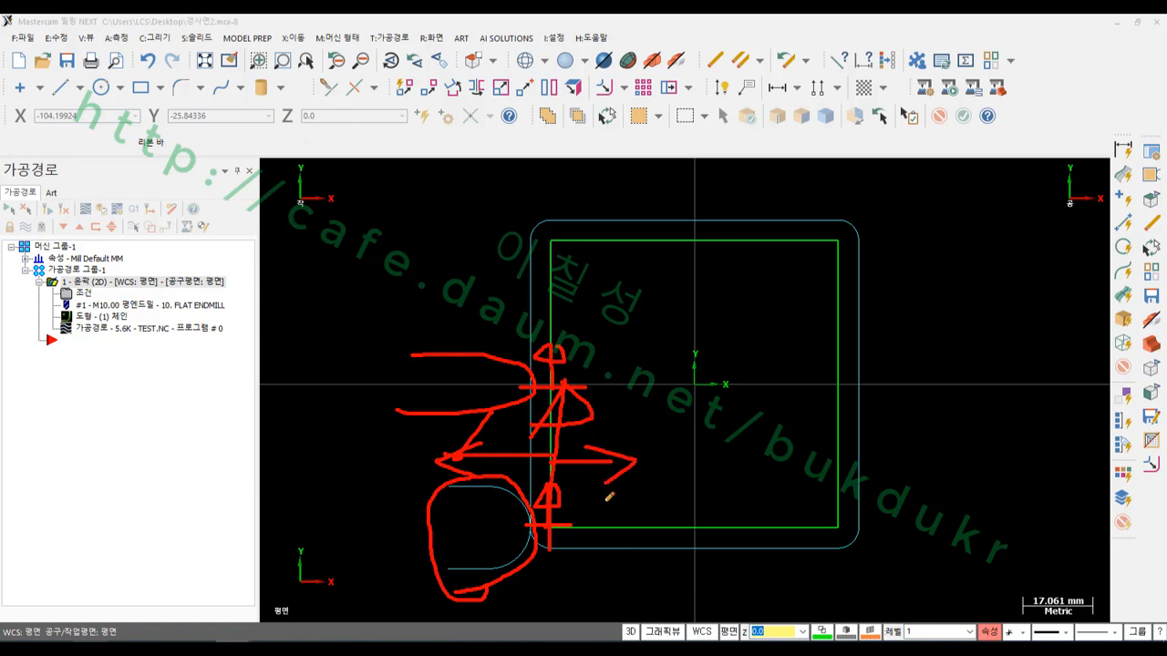
right_click(693, 413)
click(735, 577)
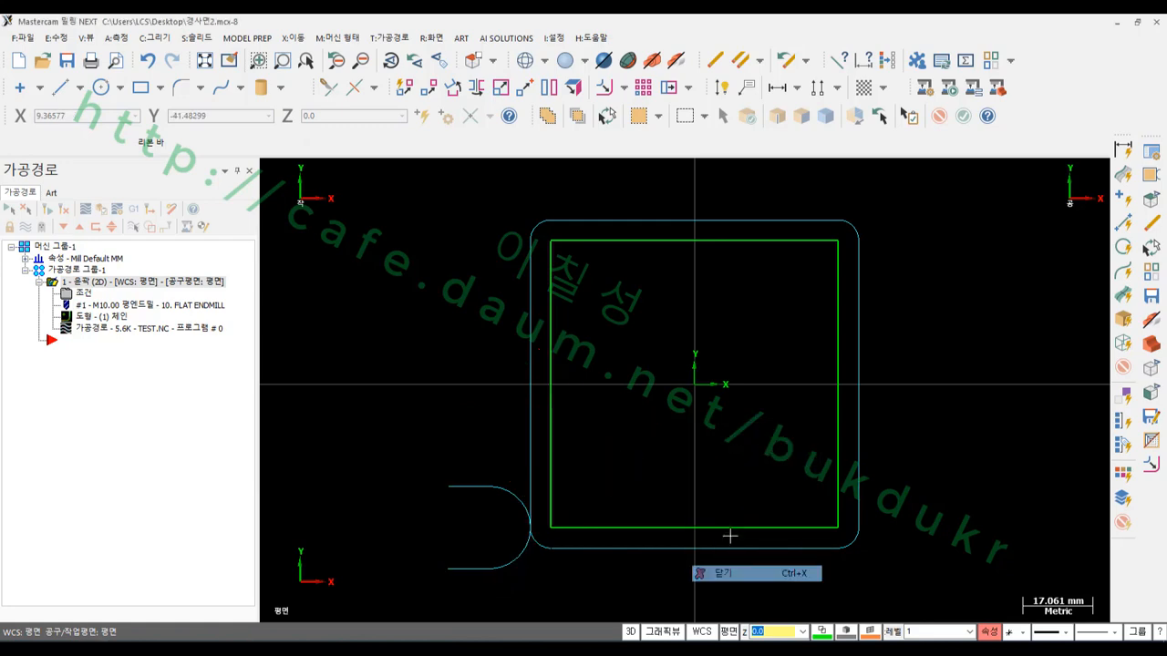
Change the contour's compensation direction to right (우측), accept the parameters, and regenerate the toolpath inside the square.
click(110, 301)
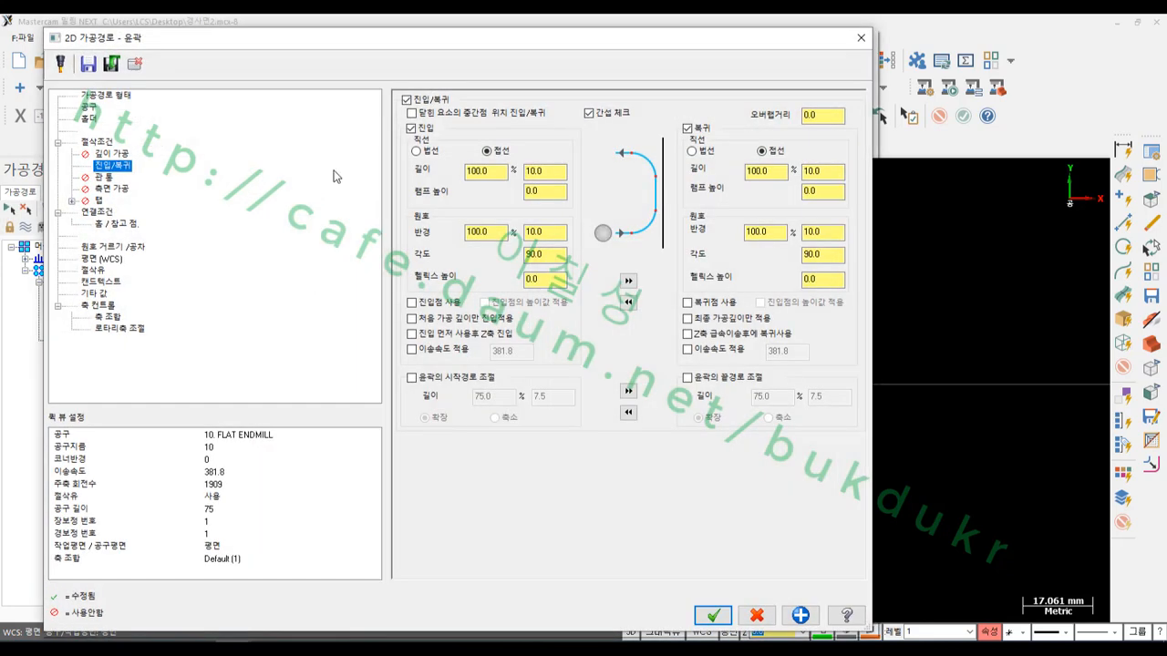
click(96, 144)
click(549, 152)
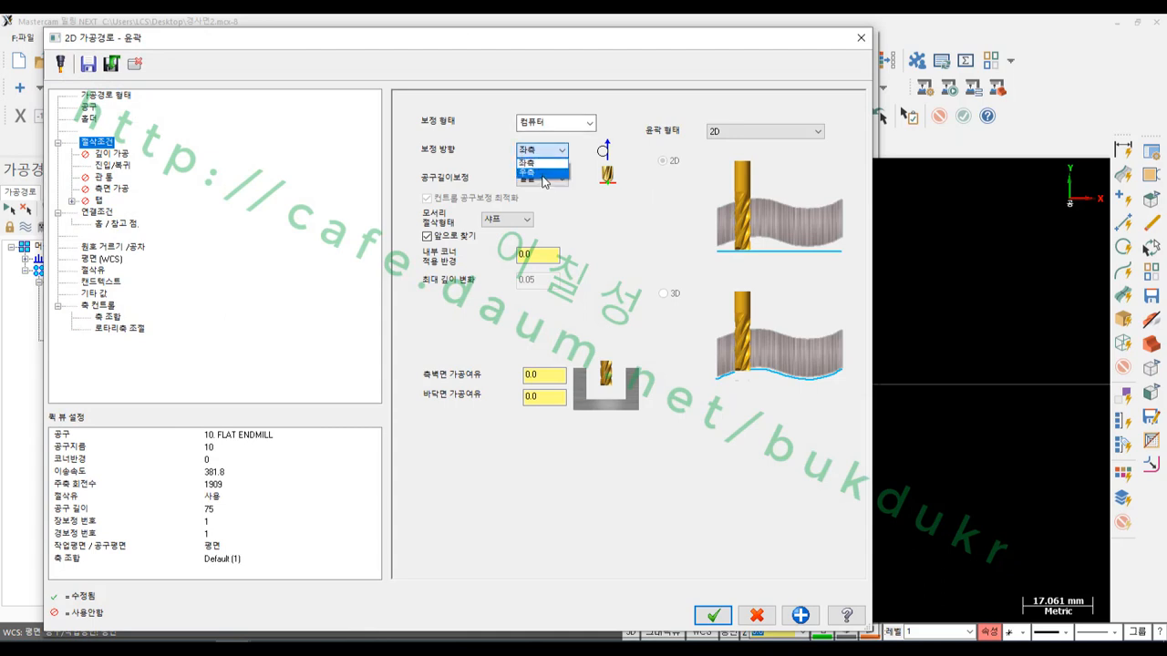
click(529, 171)
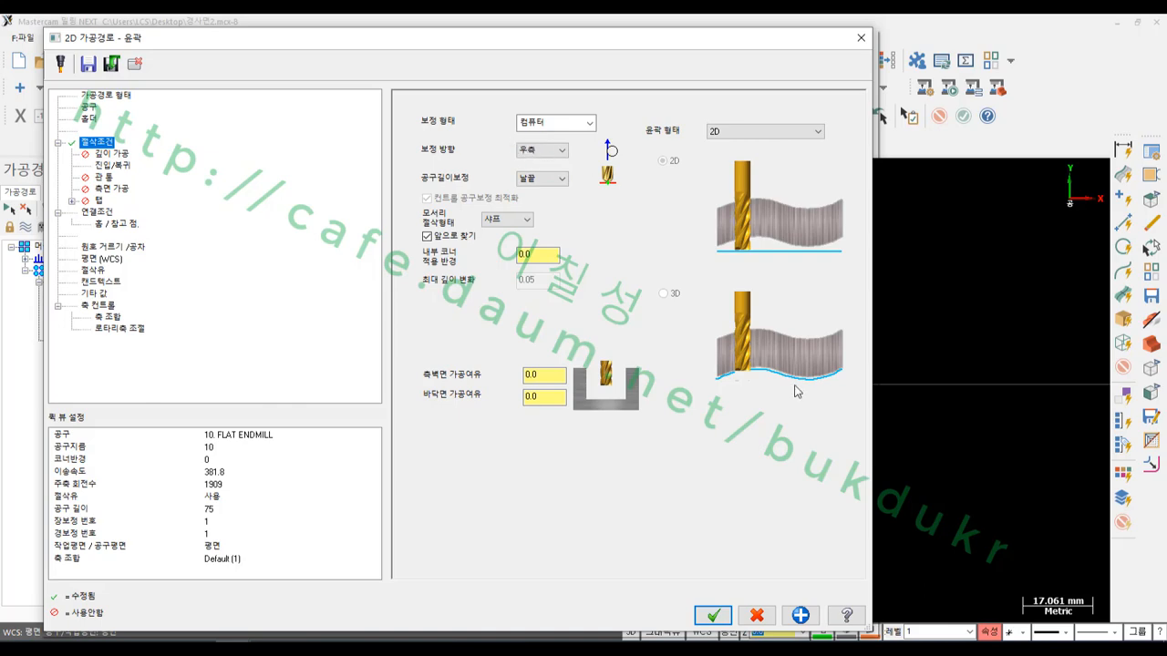
click(720, 616)
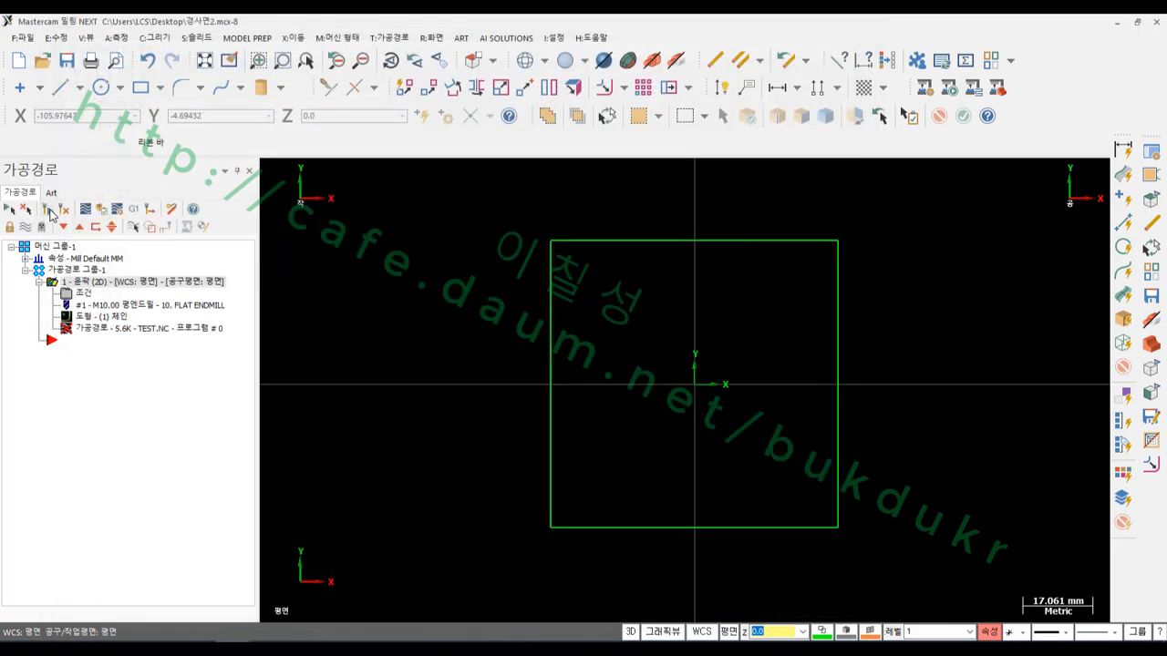
scroll(784, 400, up, 4)
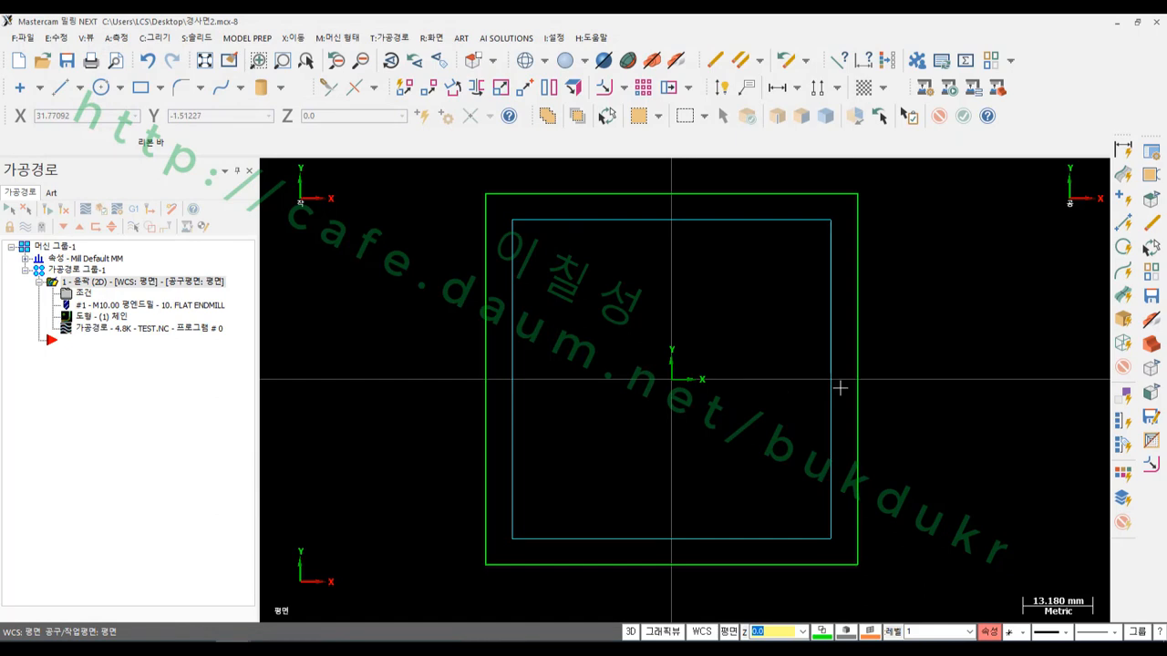
scroll(840, 388, down, 4)
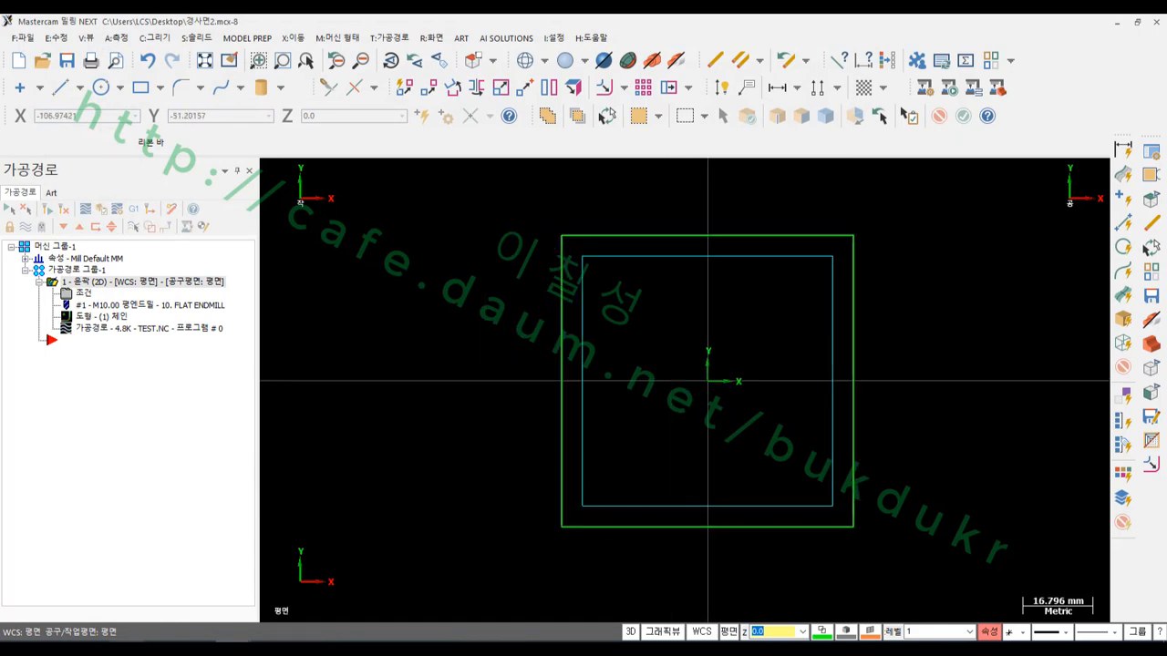
Circle the inner toolpath's lower-left corner in pen and sketch the lead-in and lead-out arcs crossing the square's boundary there.
click(91, 648)
mouse_move(610, 513)
mouse_down()
mouse_move(602, 527)
mouse_move(619, 500)
mouse_up()
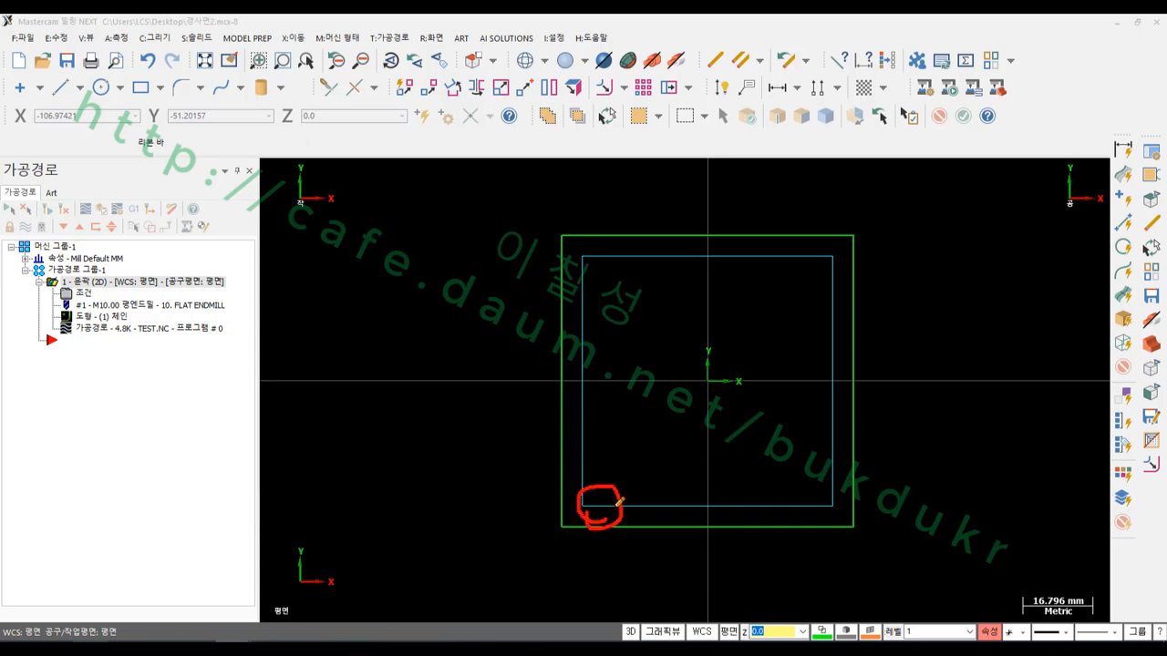
mouse_move(652, 537)
mouse_down()
mouse_move(596, 526)
mouse_move(578, 381)
mouse_up()
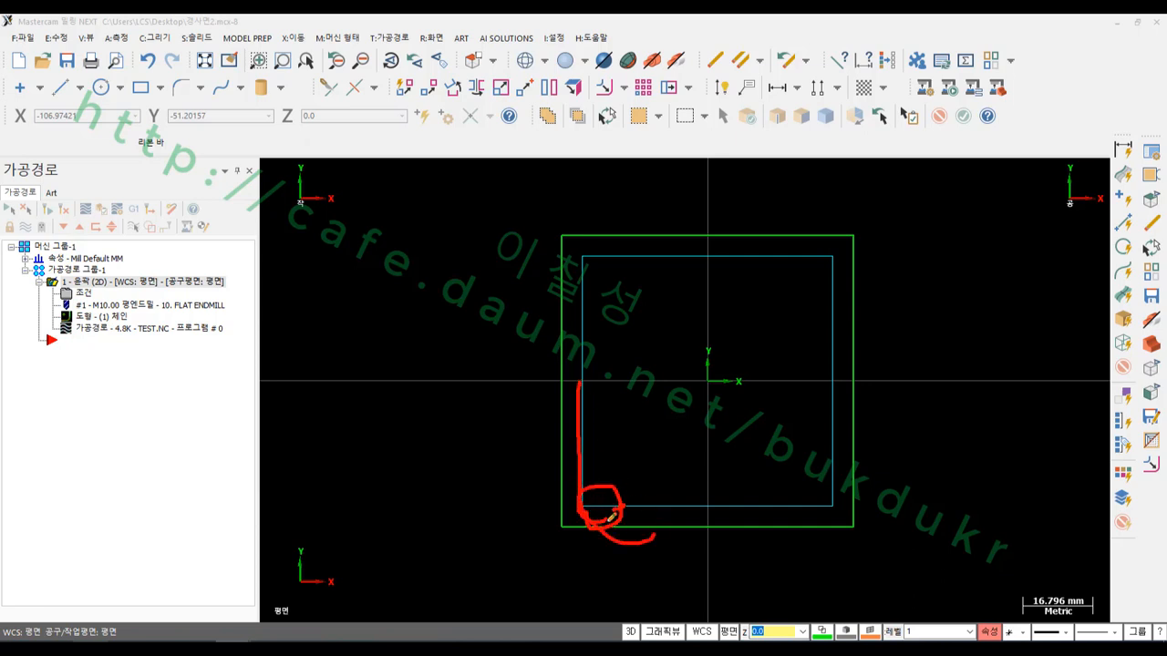
mouse_move(591, 518)
mouse_down()
mouse_move(600, 462)
mouse_move(668, 450)
mouse_up()
mouse_move(651, 560)
mouse_down()
mouse_move(631, 515)
mouse_move(653, 573)
mouse_up()
mouse_move(646, 465)
mouse_down()
mouse_move(669, 450)
mouse_move(667, 469)
mouse_up()
mouse_move(581, 519)
mouse_down()
mouse_move(661, 534)
mouse_move(601, 583)
mouse_move(624, 547)
mouse_up()
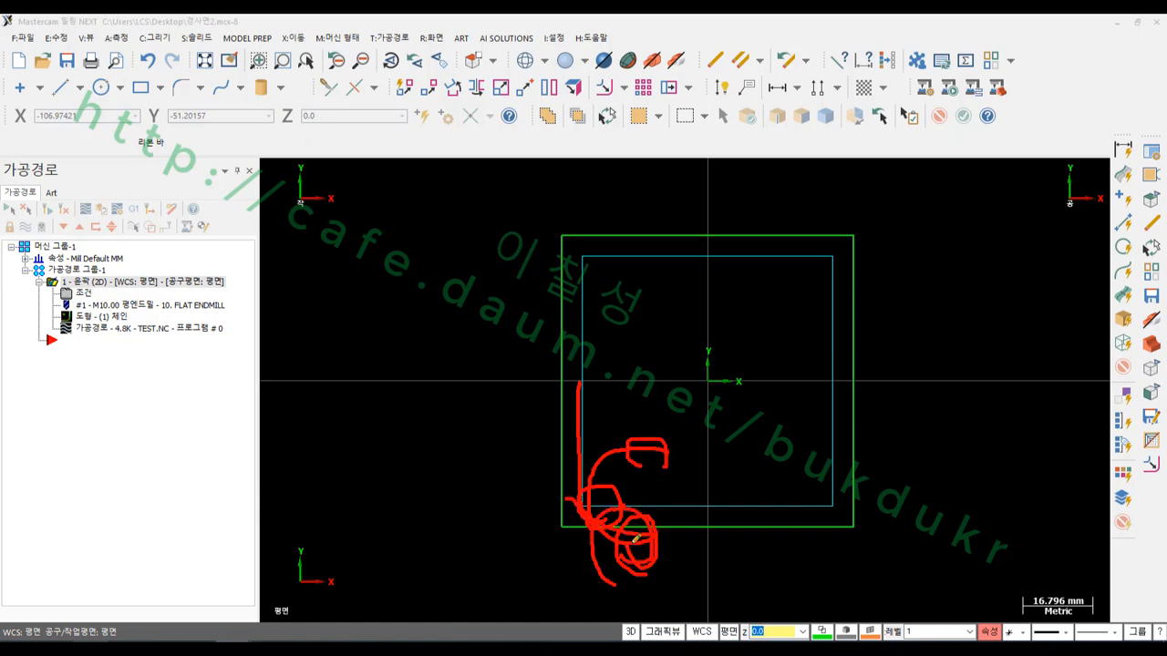
Trace the square's bottom edge in pen, sketch an arc crossing it, and clear the annotations.
drag(604, 528, 800, 528)
mouse_move(705, 499)
mouse_down()
mouse_move(762, 545)
mouse_move(771, 513)
mouse_up()
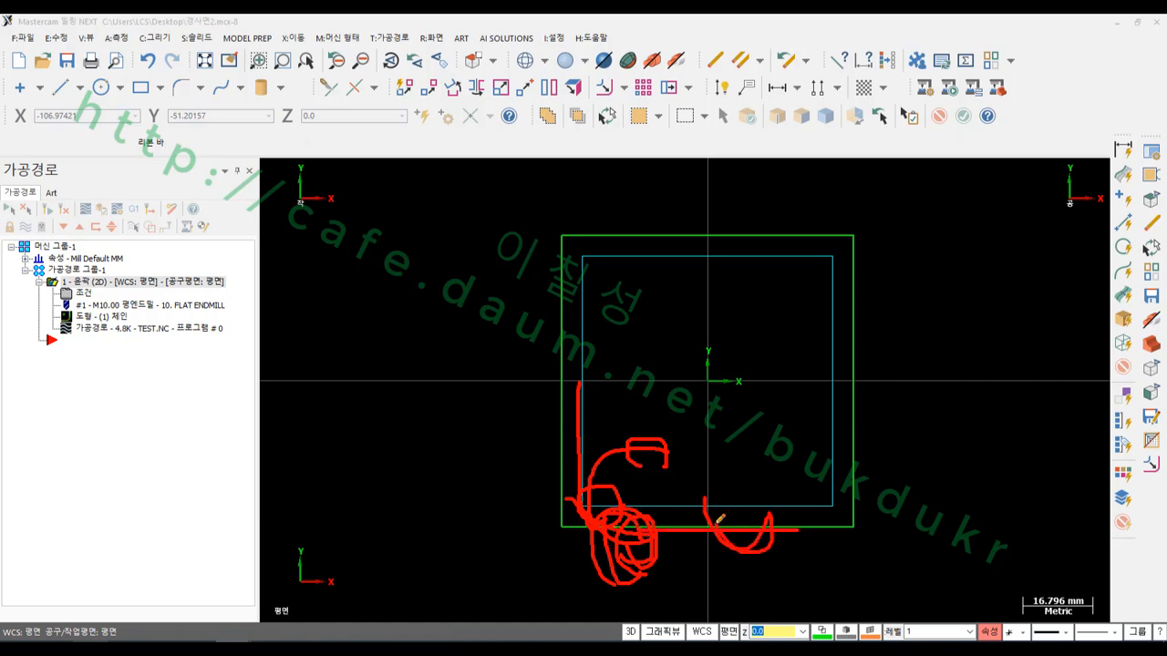
right_click(390, 421)
click(428, 580)
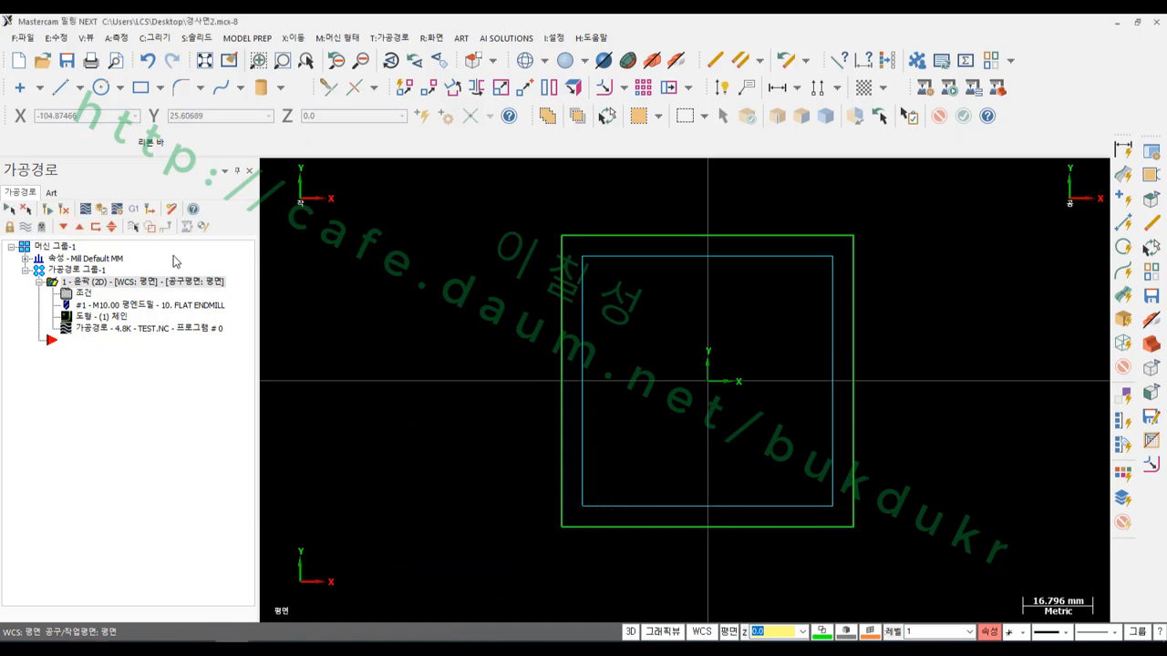
In the contour's lead in/out parameters, circle and cross out gouge check (간섭 체크), clear the annotations, and turn the option off.
click(81, 293)
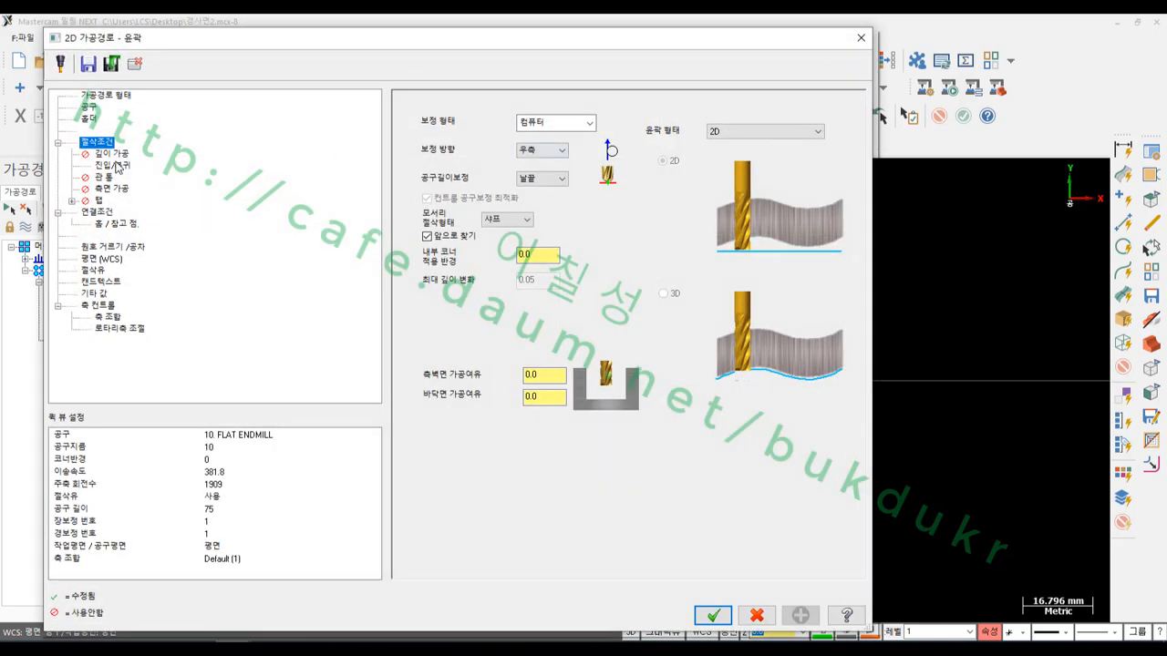
click(113, 165)
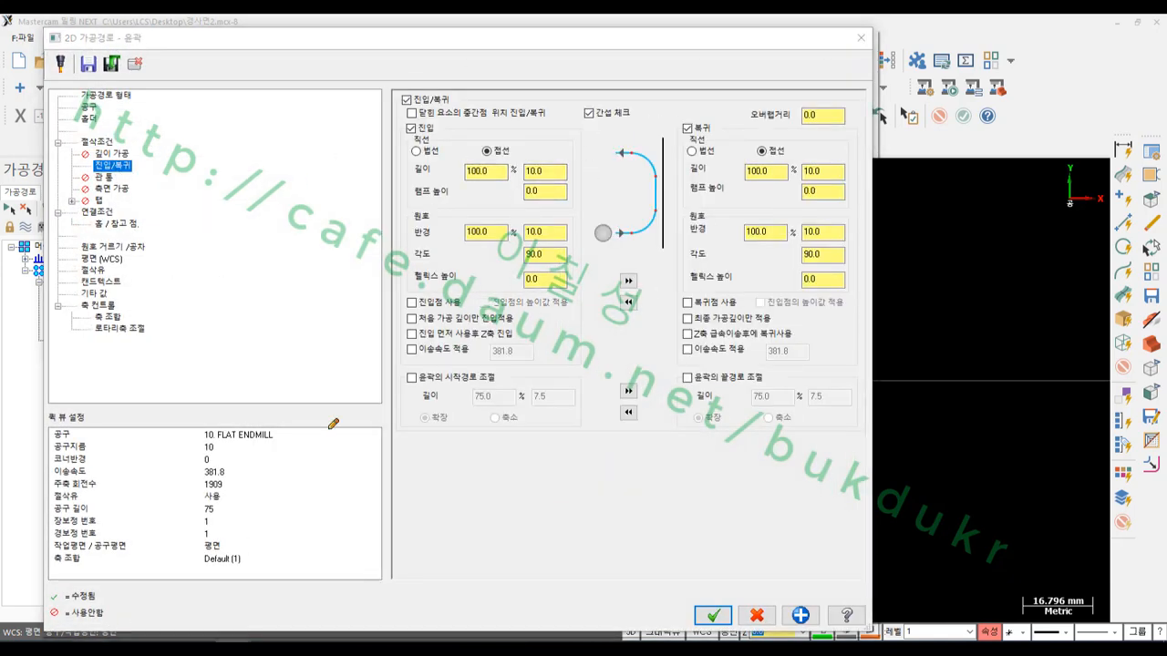
mouse_move(629, 142)
mouse_down()
mouse_move(643, 69)
mouse_move(649, 137)
mouse_up()
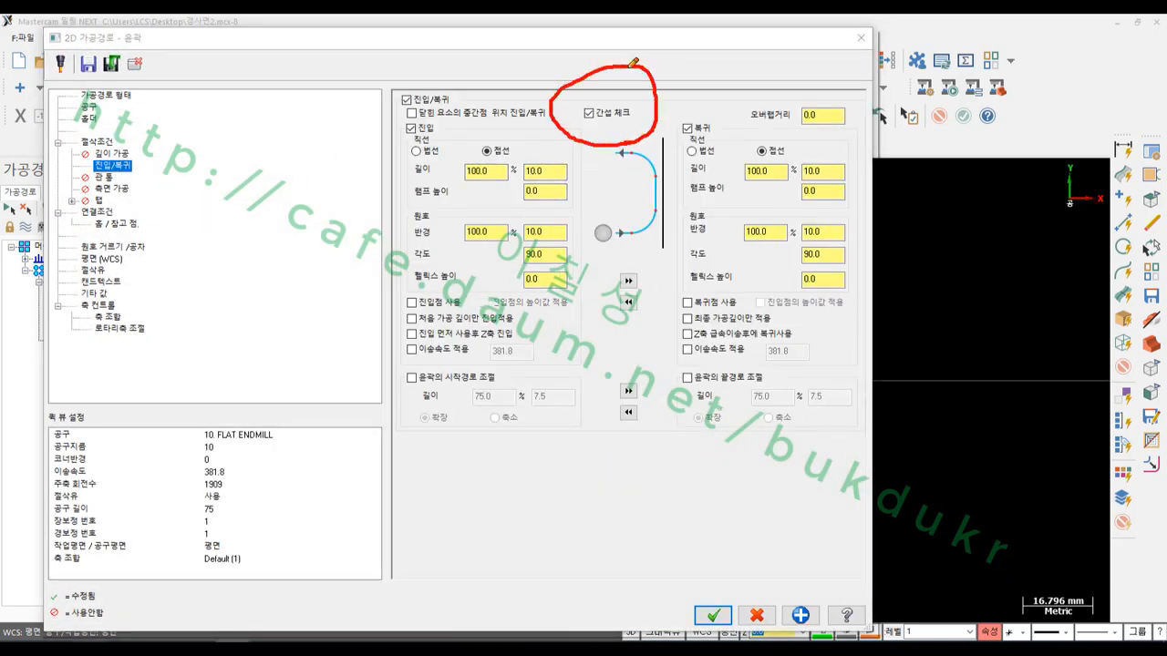
mouse_move(596, 70)
mouse_down()
mouse_move(570, 150)
mouse_move(606, 141)
mouse_up()
right_click(661, 369)
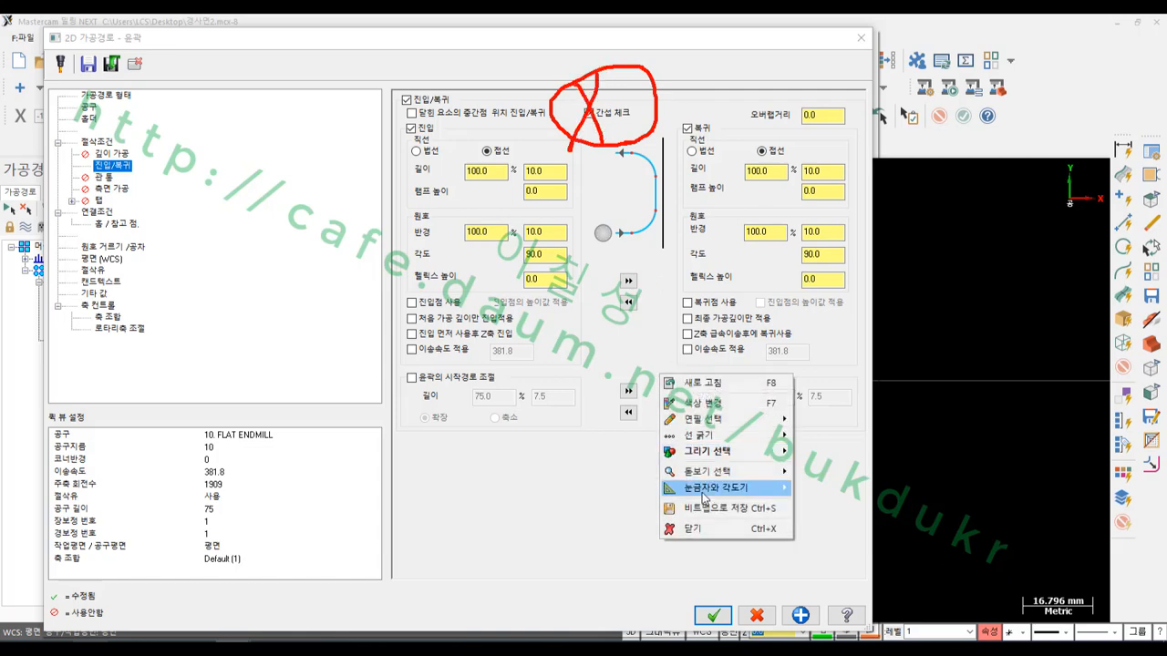
click(691, 531)
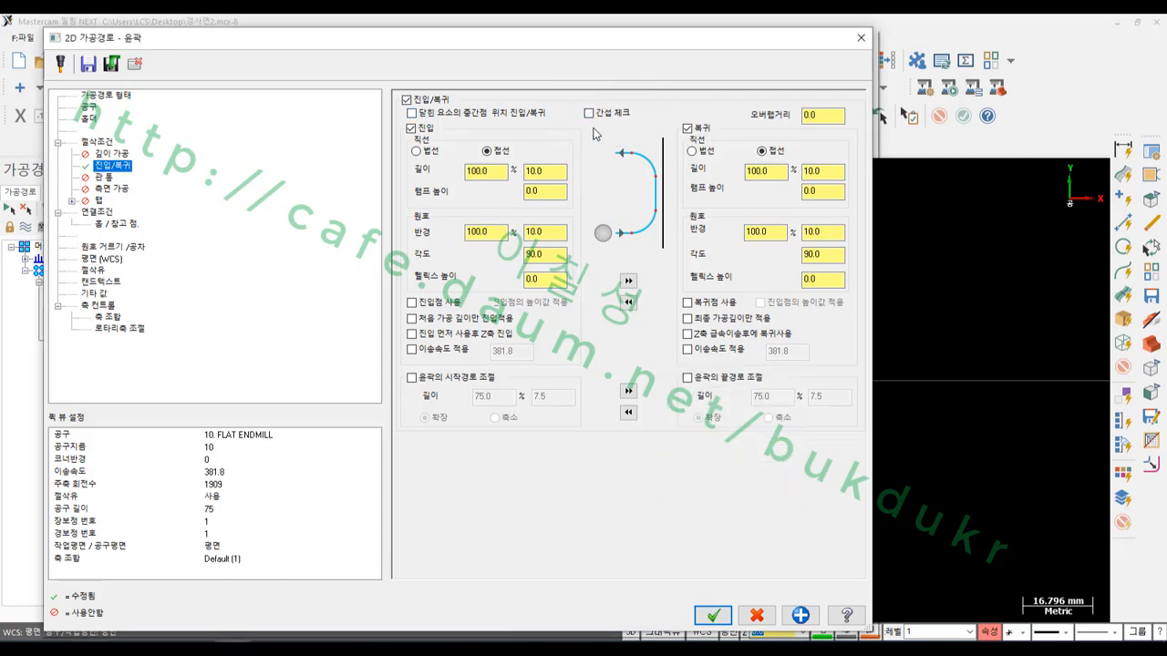
Accept the contour parameters with gouge check off, regenerate, and backplot the toolpath through the lead-in to the end of the square's left edge.
click(712, 620)
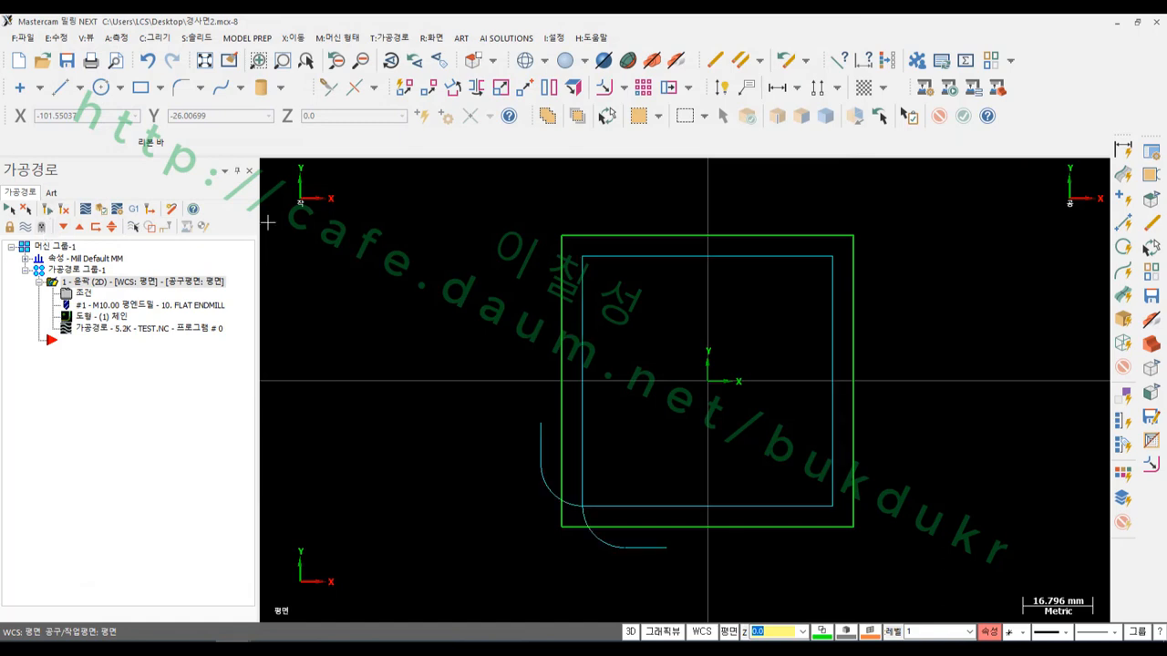
click(104, 328)
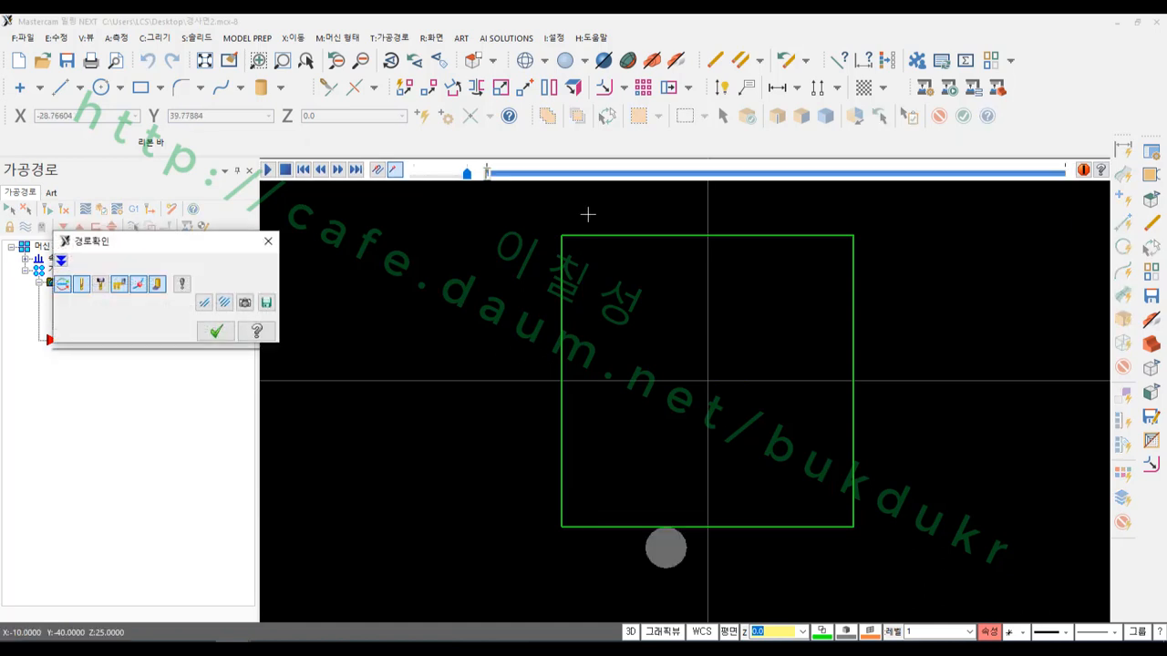
drag(520, 180, 735, 173)
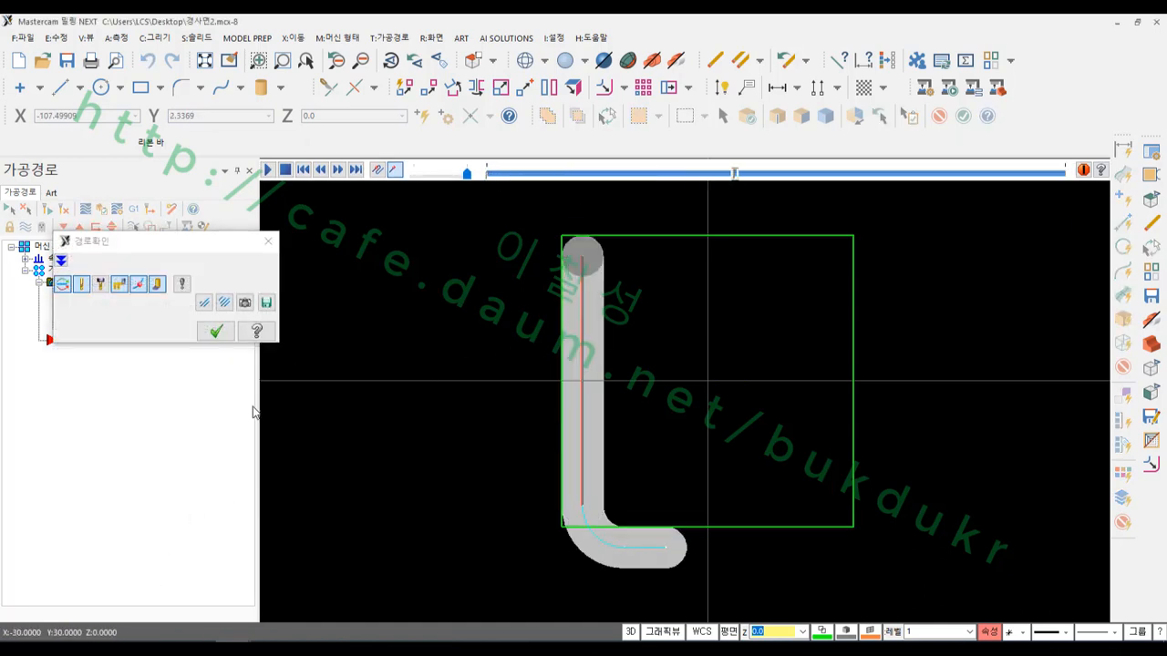
Trace the square's left edge upward in pen with an arrowhead, and sketch arrows pointing to both sides of it.
mouse_move(574, 516)
mouse_down()
mouse_move(561, 507)
mouse_move(561, 376)
mouse_move(544, 390)
mouse_move(578, 387)
mouse_move(562, 364)
mouse_up()
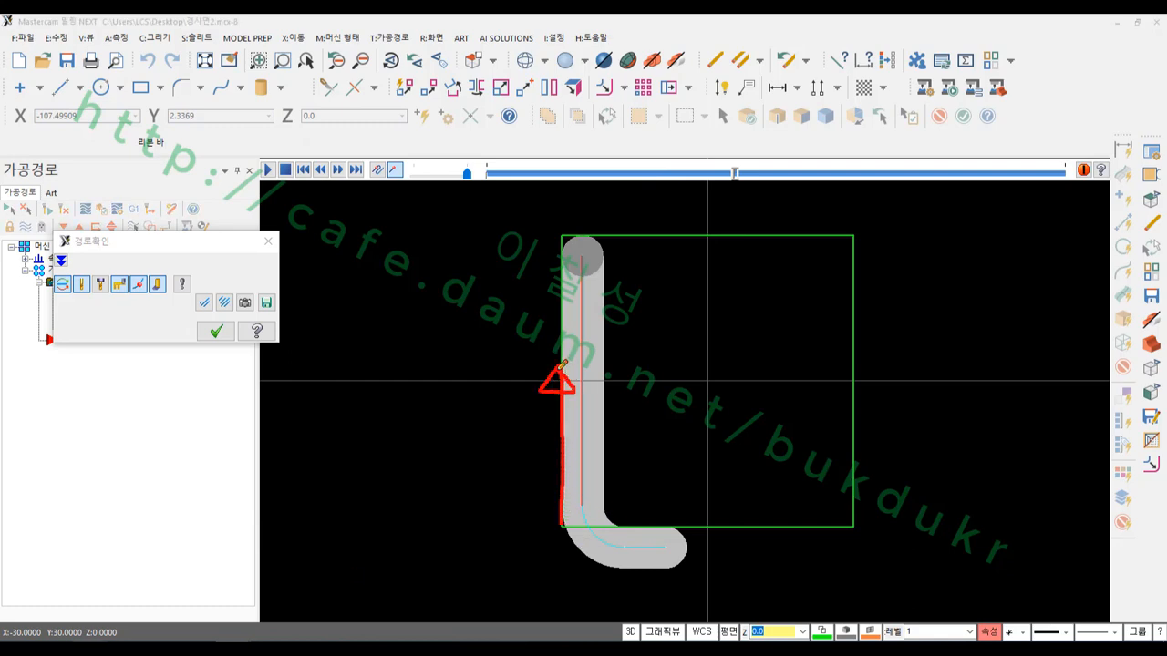
drag(559, 448, 585, 438)
mouse_move(561, 447)
mouse_down()
mouse_move(537, 451)
mouse_move(540, 462)
mouse_up()
drag(560, 524, 555, 351)
mouse_move(538, 437)
mouse_down()
mouse_move(540, 466)
mouse_move(598, 448)
mouse_move(584, 467)
mouse_up()
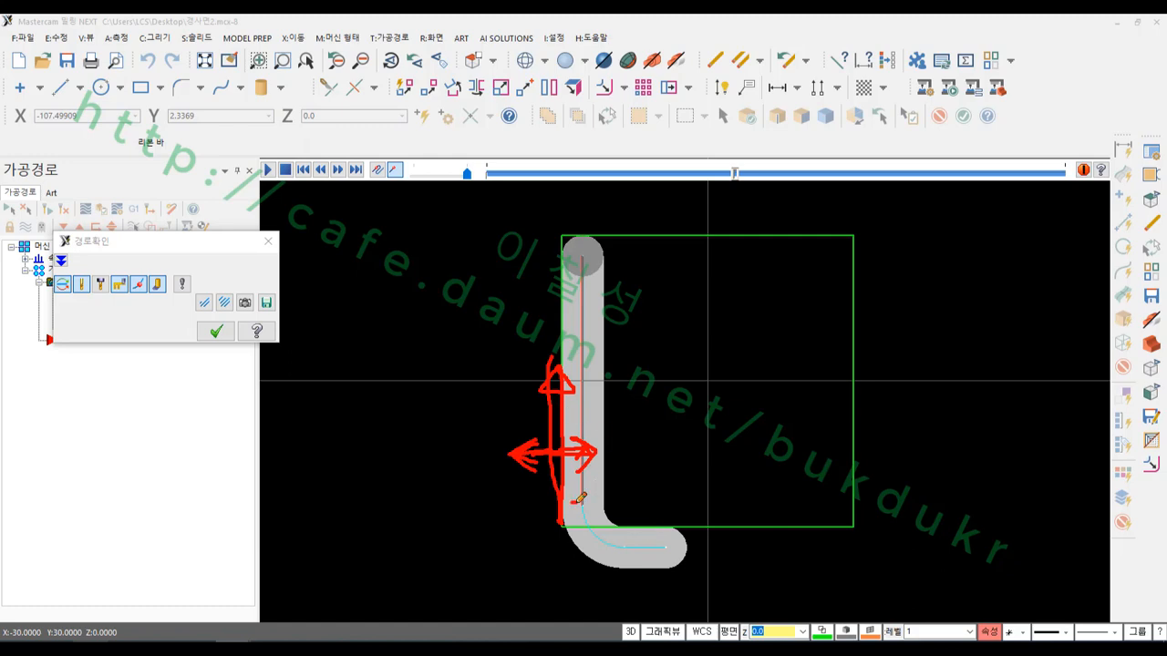
Trace the lead-in arc in pen at the lower-left corner, circle and cross it out, and clear the annotations.
drag(581, 497, 576, 498)
drag(730, 547, 720, 551)
mouse_move(649, 570)
mouse_down()
mouse_move(638, 533)
mouse_move(643, 573)
mouse_move(584, 515)
mouse_move(592, 545)
mouse_move(634, 546)
mouse_move(579, 506)
mouse_move(575, 488)
mouse_move(586, 486)
mouse_up()
mouse_move(695, 606)
mouse_down()
mouse_move(581, 558)
mouse_move(700, 512)
mouse_move(639, 597)
mouse_move(620, 592)
mouse_up()
mouse_move(621, 538)
mouse_down()
mouse_move(691, 552)
mouse_move(609, 588)
mouse_up()
drag(616, 496, 686, 576)
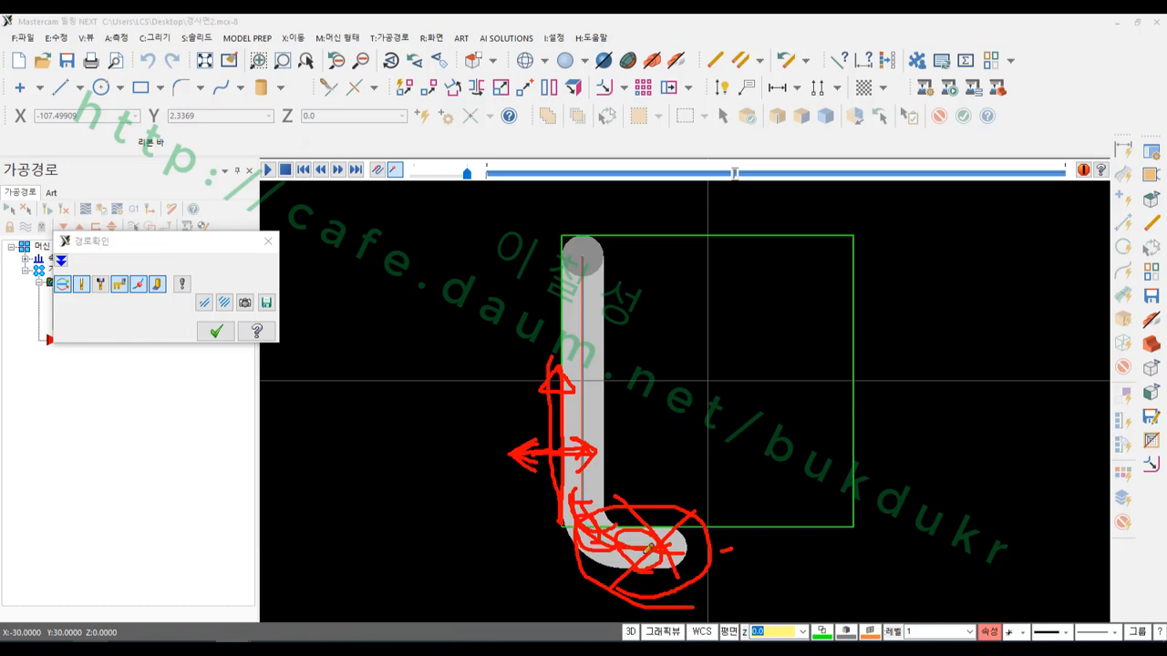
right_click(939, 425)
click(983, 571)
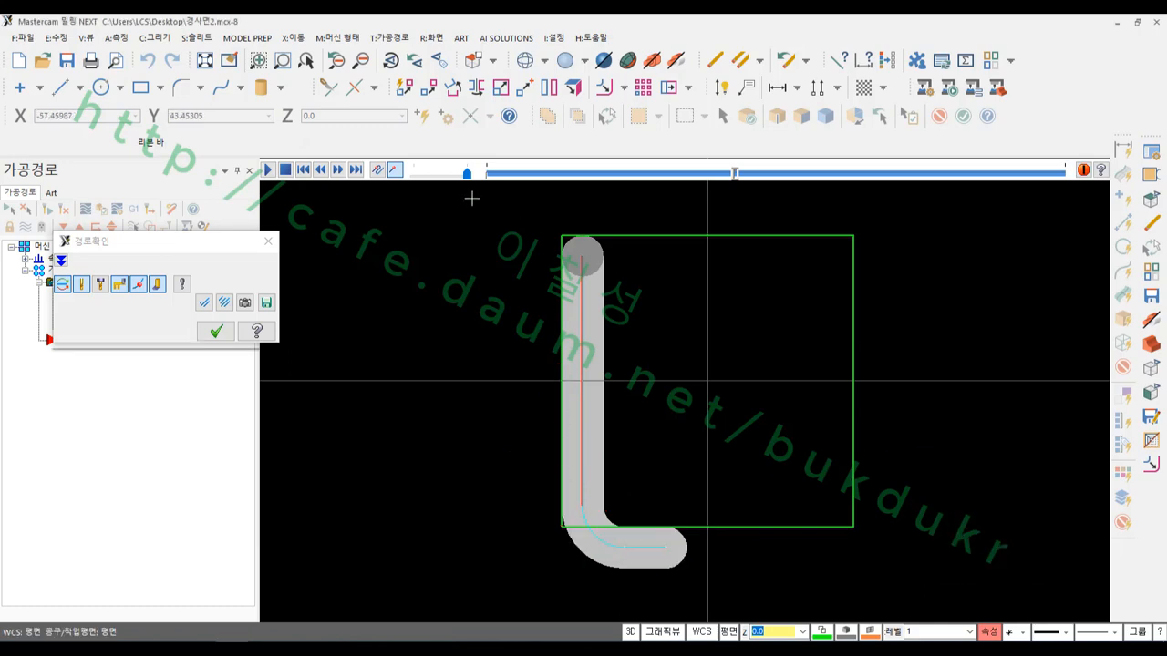
Backplot the rest of the inner contour through the lead-out arc and line outside the square's lower-left corner.
drag(729, 175, 891, 192)
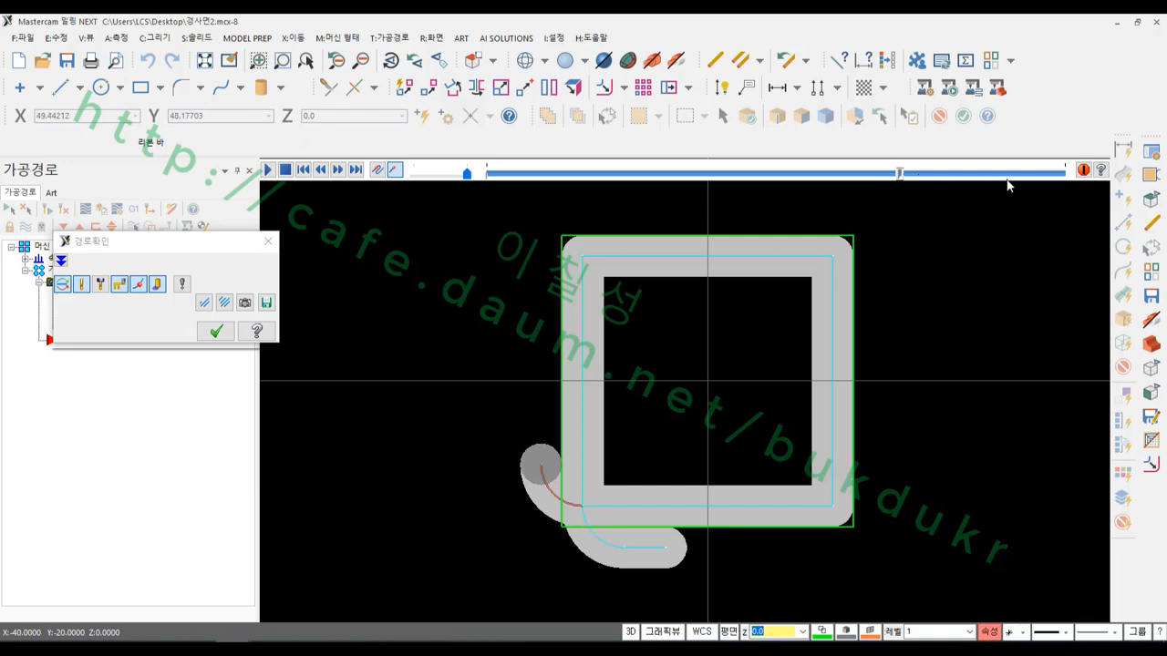
drag(901, 174, 983, 174)
scroll(508, 570, up, 3)
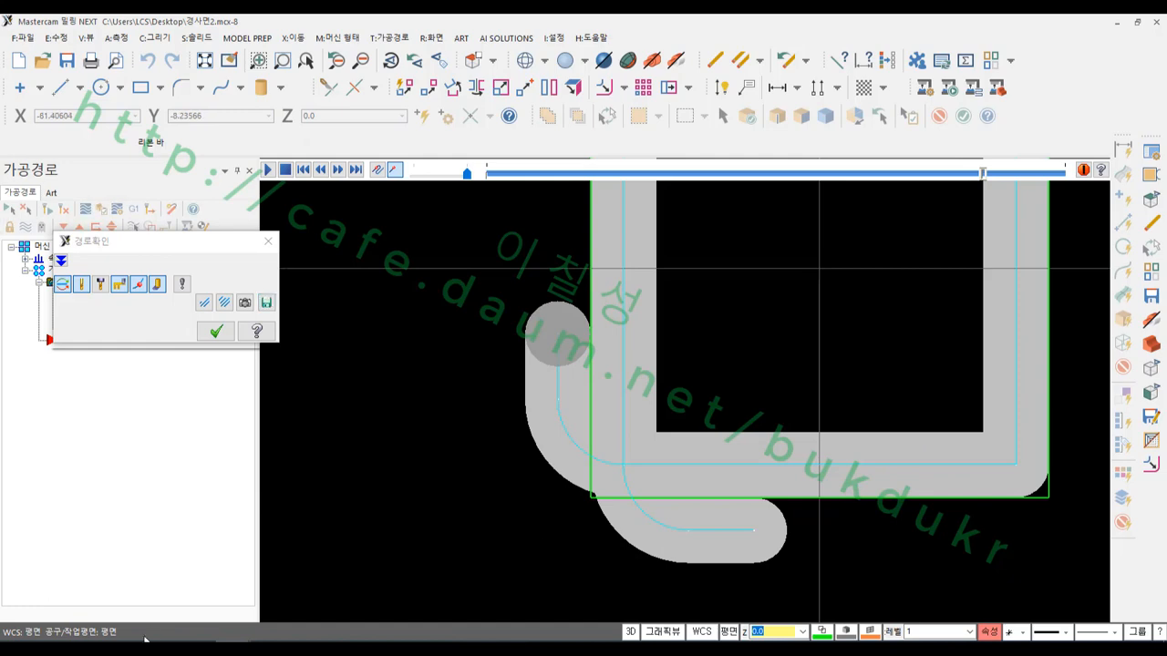
Circle the lead-out's crossing of the left edge and its end in pen, trace the lead-out path, and clear the annotations.
mouse_move(584, 488)
mouse_down()
mouse_move(626, 430)
mouse_move(585, 489)
mouse_up()
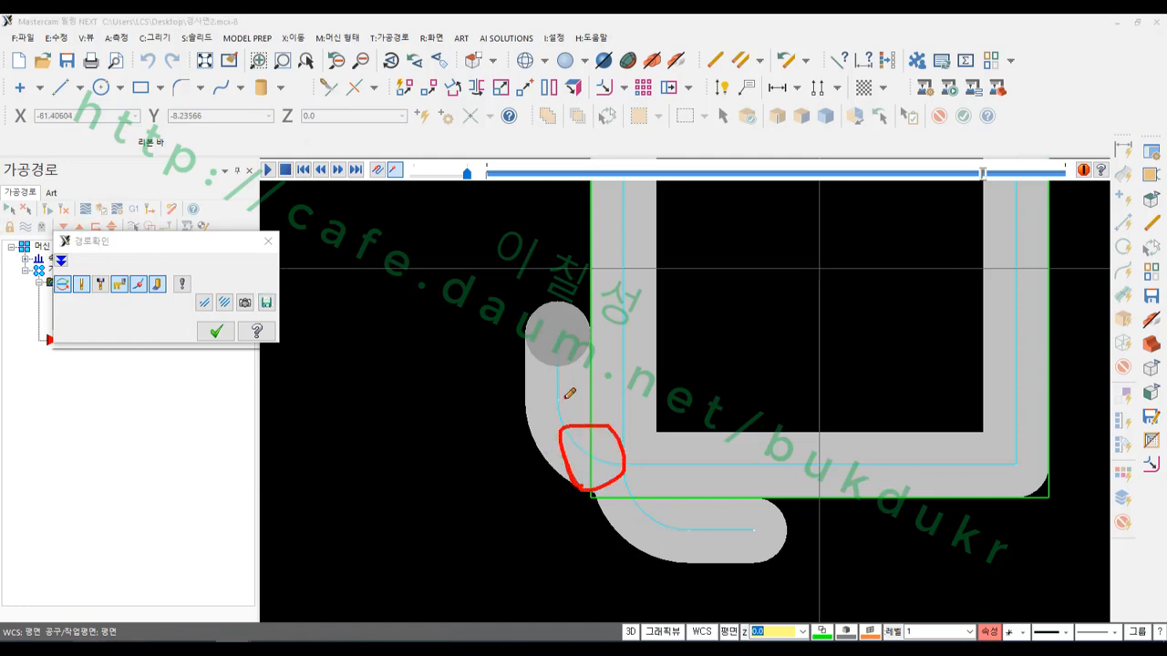
drag(567, 399, 571, 397)
drag(643, 456, 558, 315)
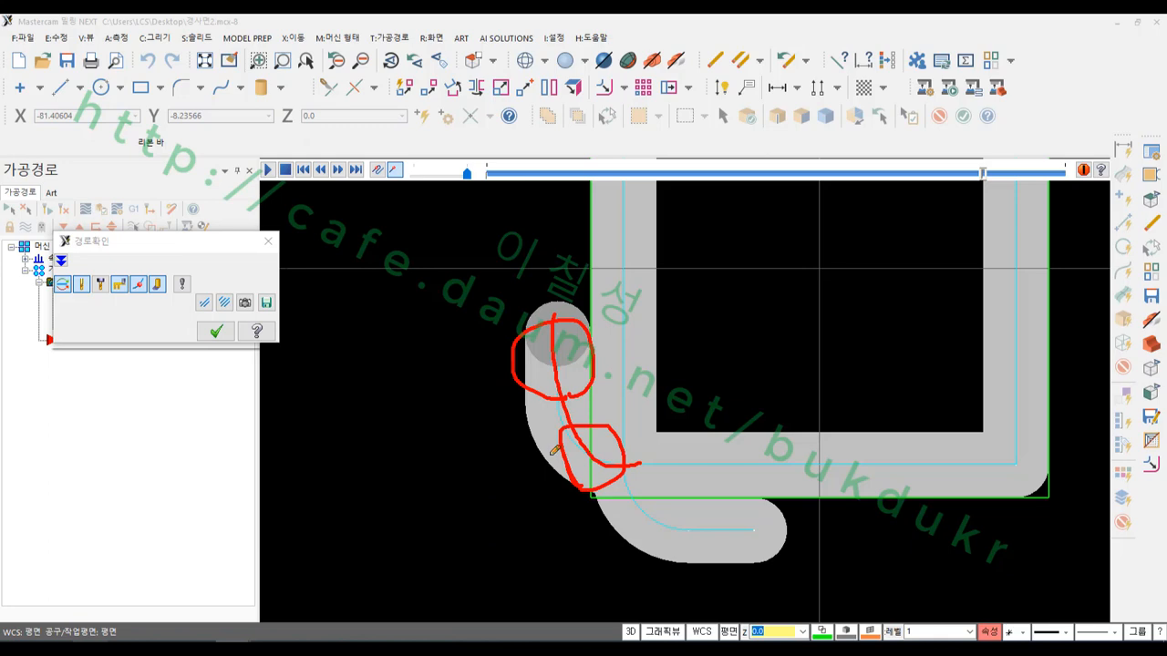
right_click(416, 434)
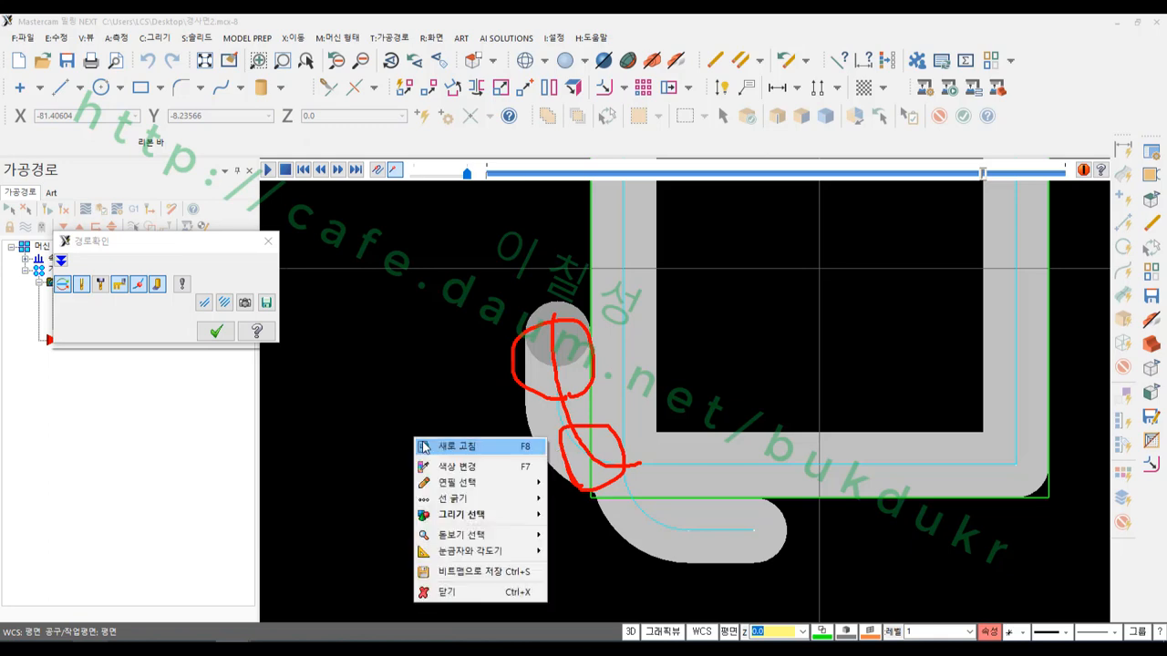
click(440, 592)
Close the backplot, turn gouge check (간섭 체크) back on in the contour's lead in/out parameters, and regenerate the toolpath.
click(216, 331)
click(87, 294)
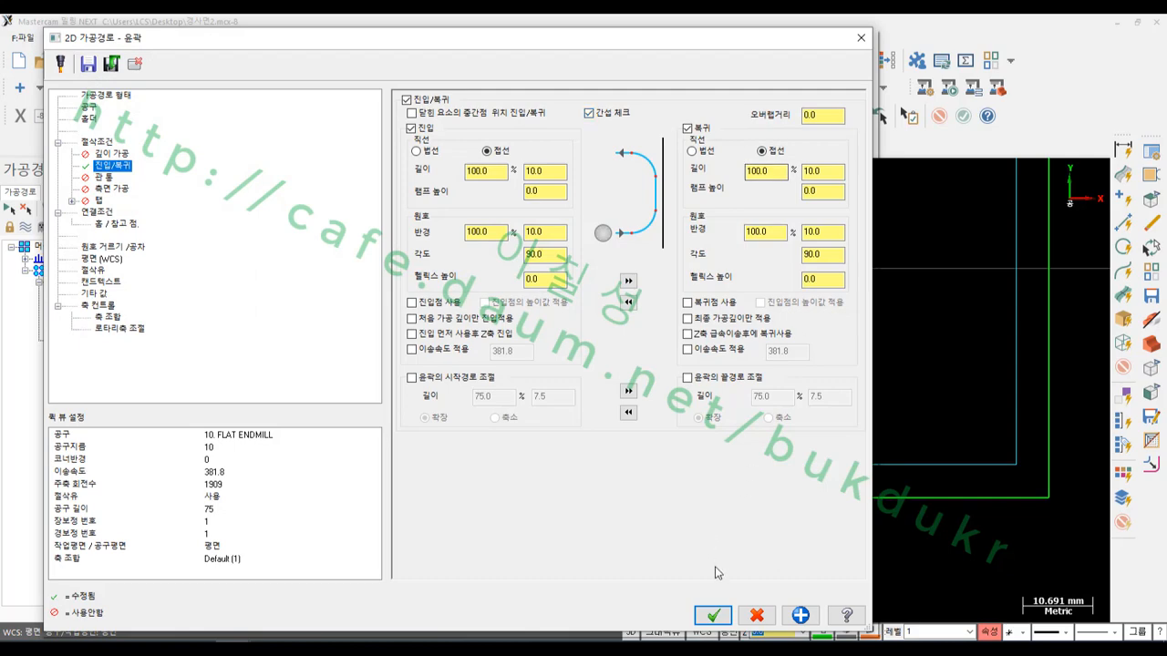
click(713, 616)
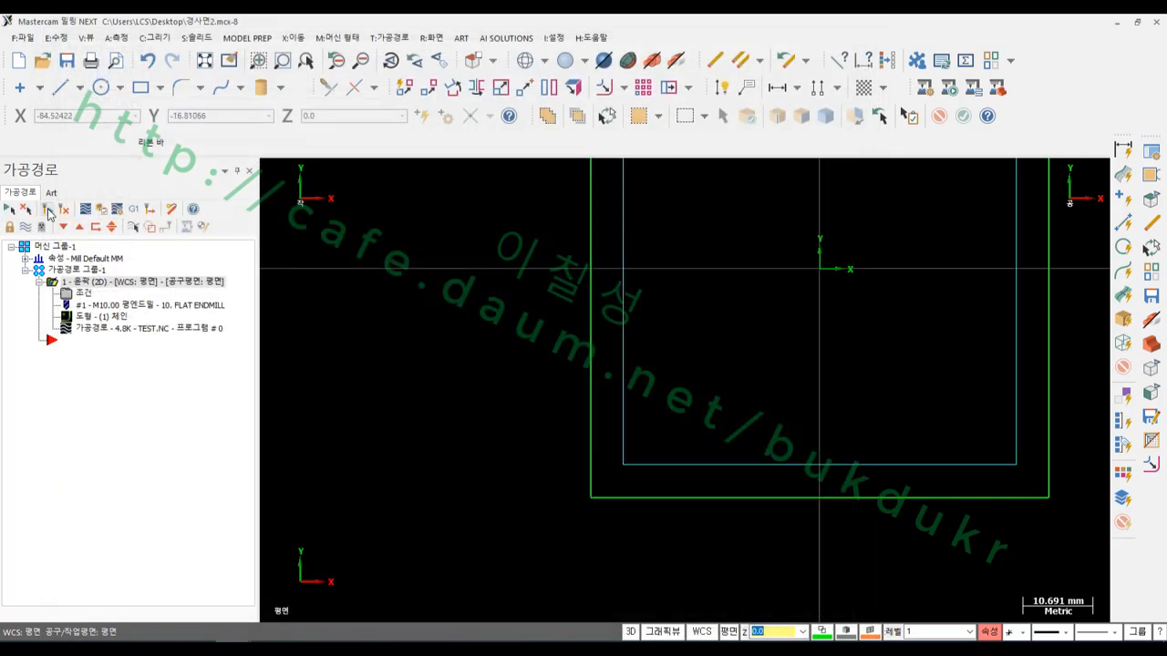
Backplot the regenerated contour around the whole inside of the square to the end of the path.
scroll(483, 556, down, 4)
scroll(515, 529, up, 2)
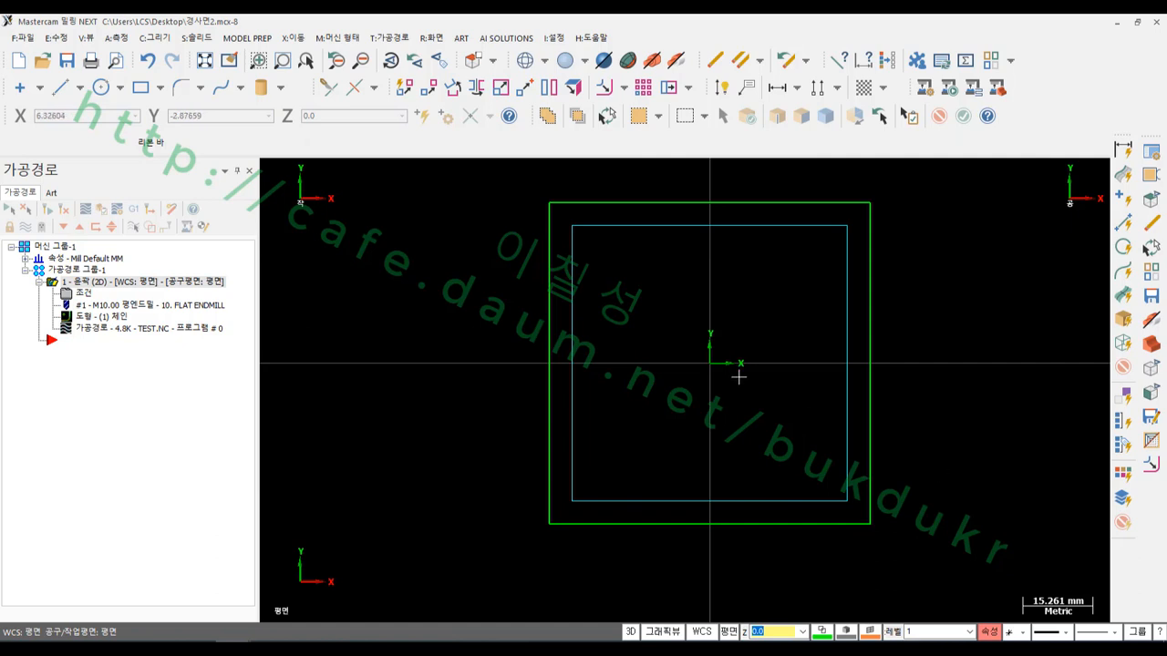
click(85, 209)
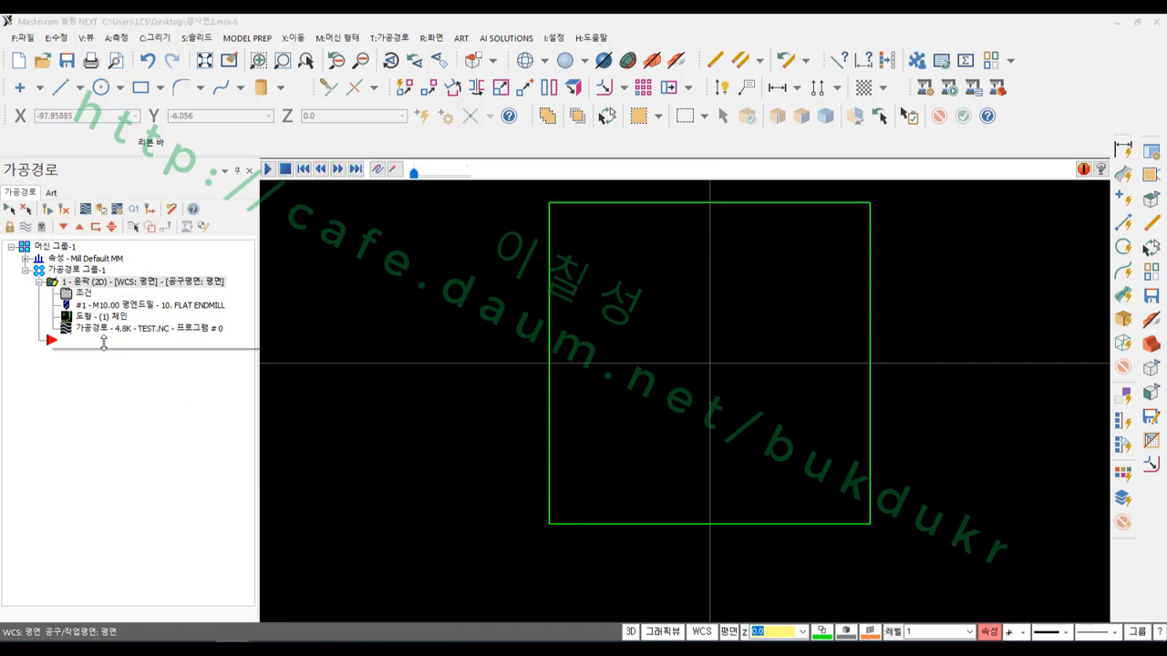
drag(488, 173, 1008, 173)
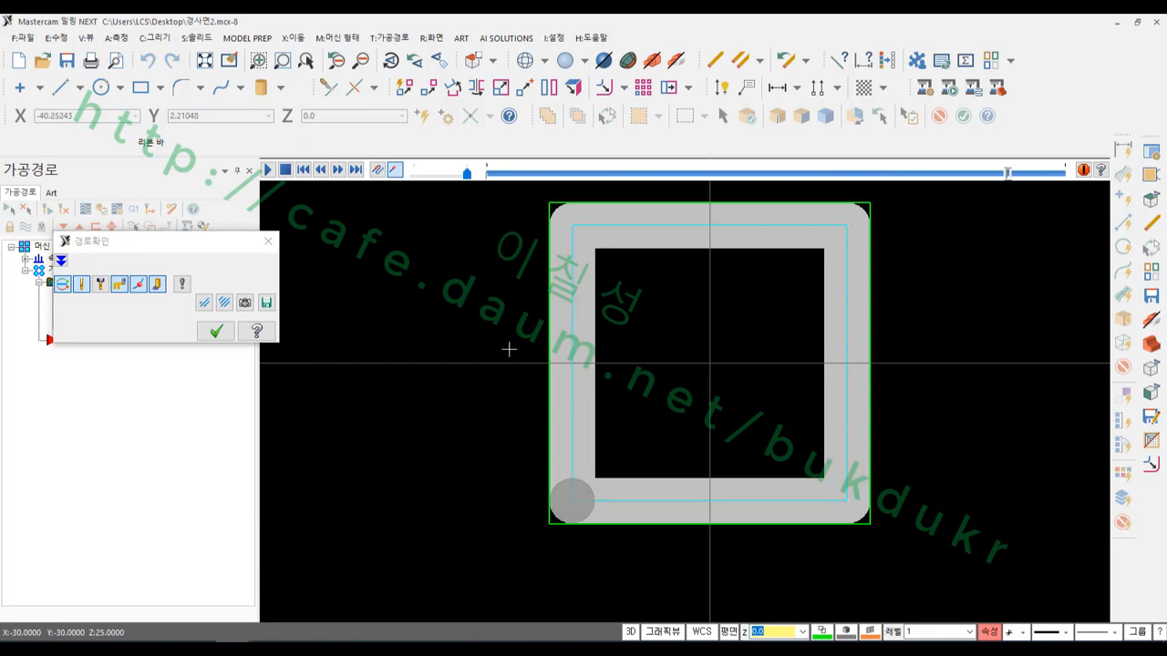
Close the backplot, enable lead in/out at the midpoint of closed entities (닫힌 요소의 중간점 위치 진입/복귀), and regenerate the toolpath.
click(216, 331)
click(83, 293)
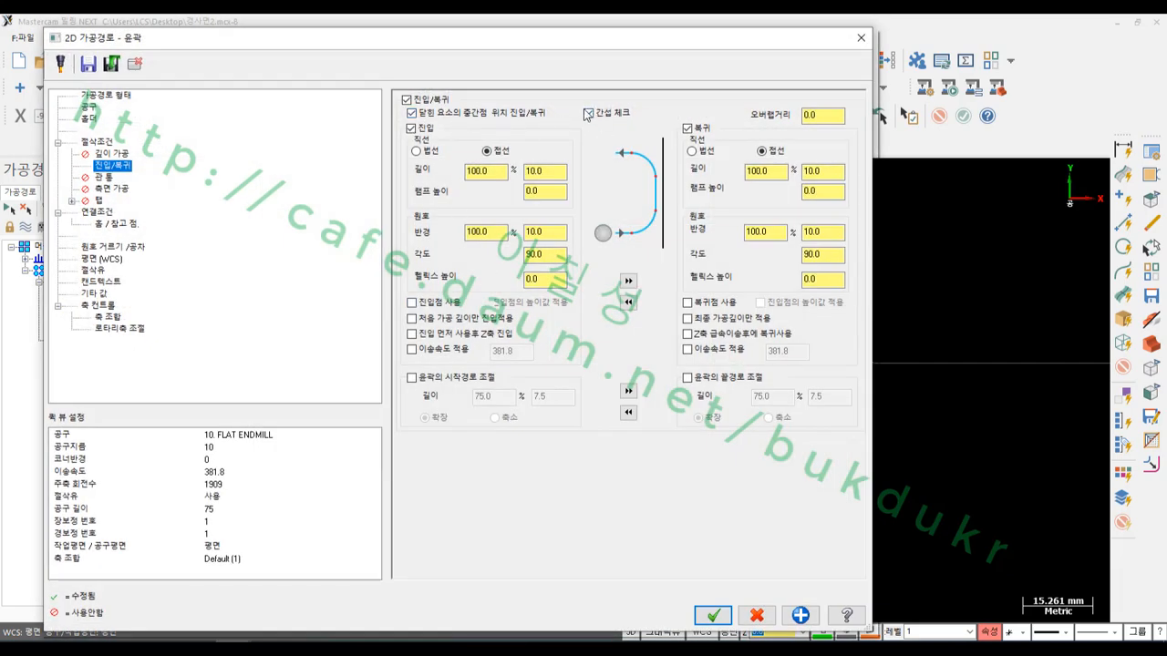
click(713, 616)
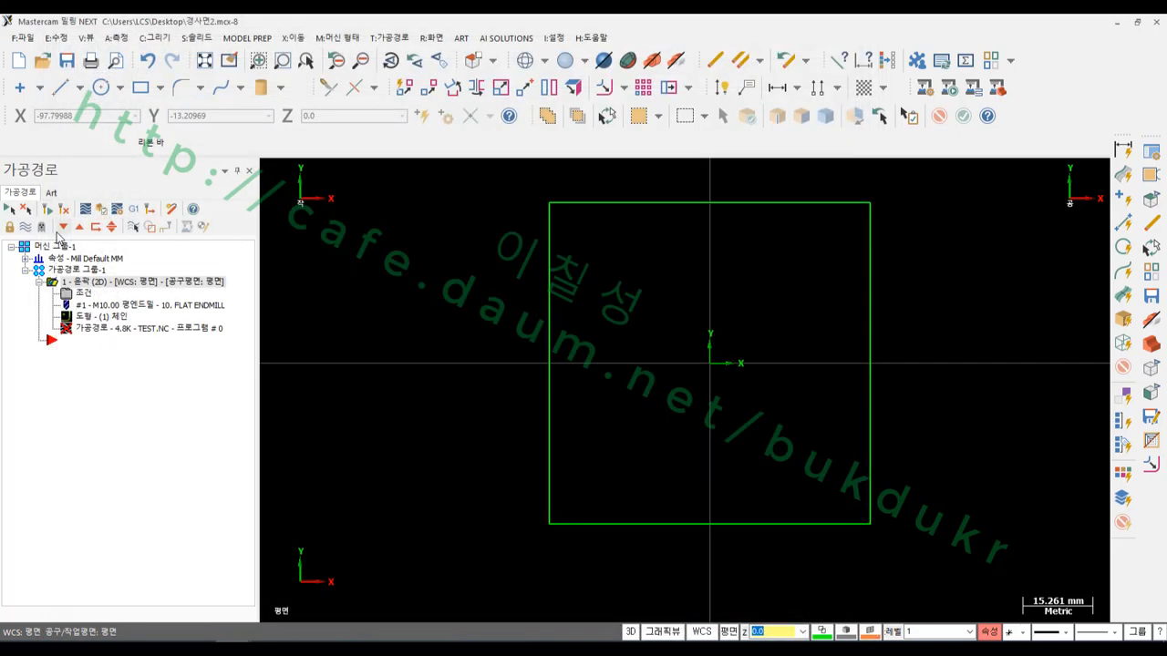
click(49, 209)
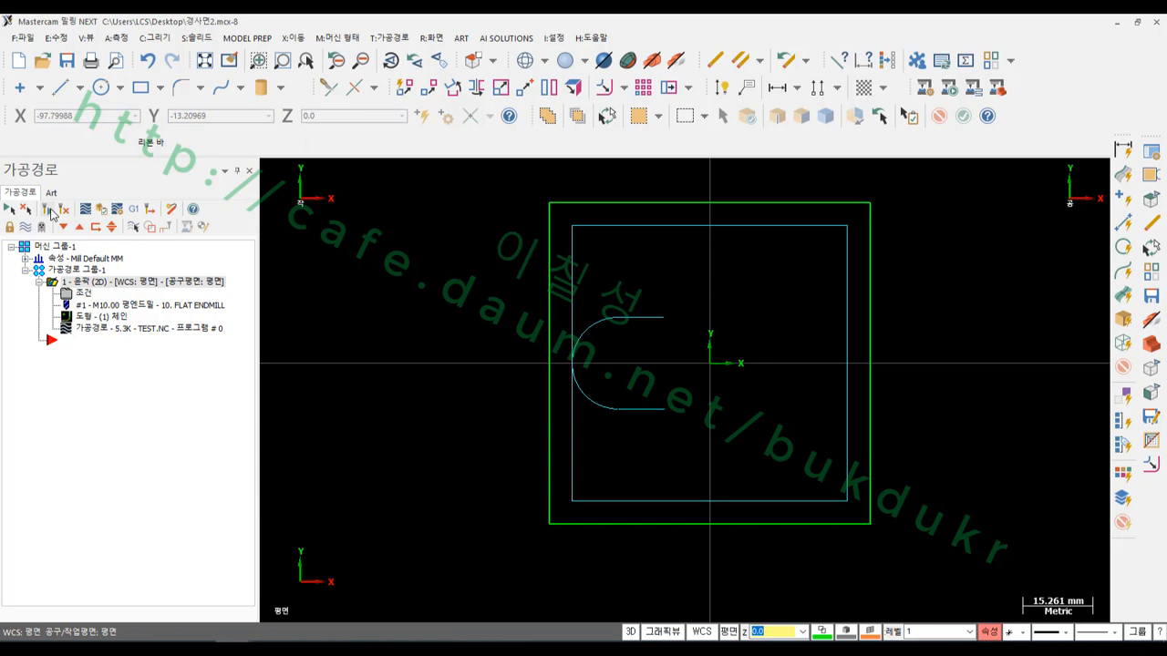
Circle the square's two left corners in pen, mark the left edge's midpoint, trace the lead-in and lead-out there, and clear the annotations.
click(91, 647)
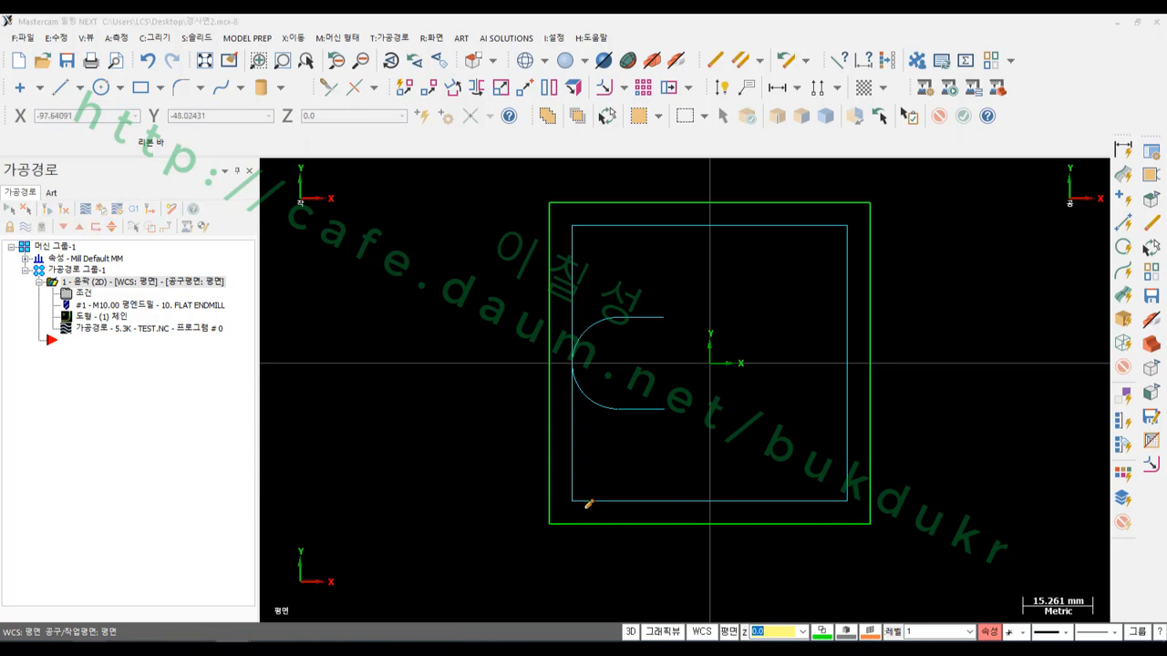
mouse_move(580, 546)
mouse_down()
mouse_move(578, 465)
mouse_move(563, 522)
mouse_up()
mouse_move(585, 223)
mouse_down()
mouse_move(556, 183)
mouse_move(583, 238)
mouse_up()
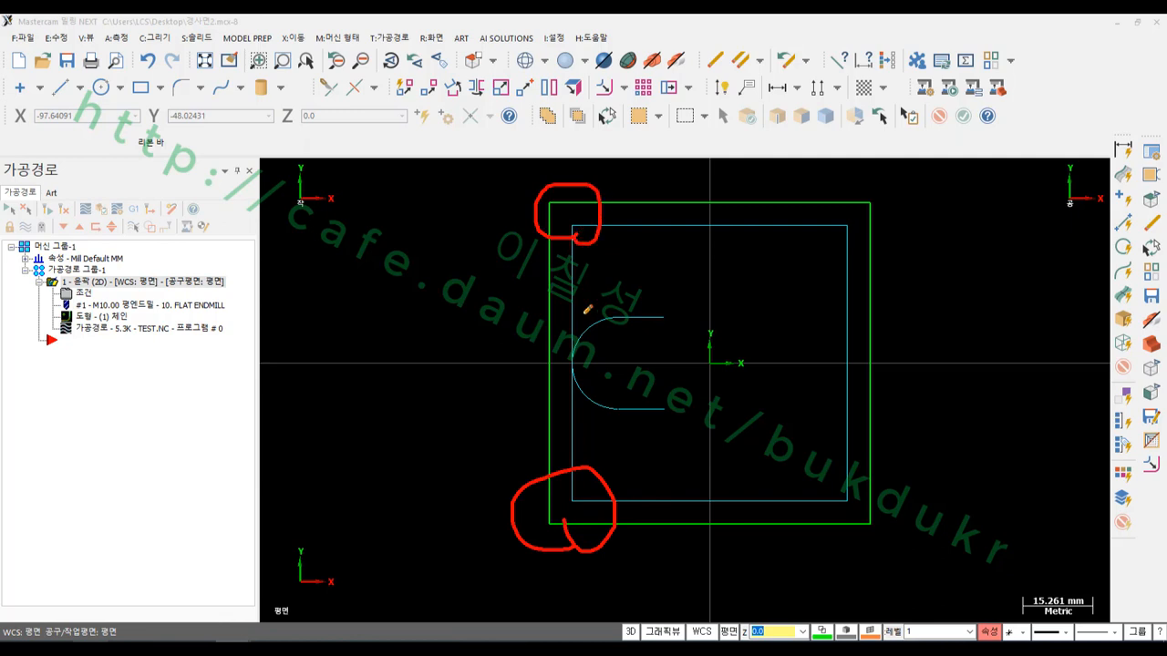
drag(550, 367, 623, 365)
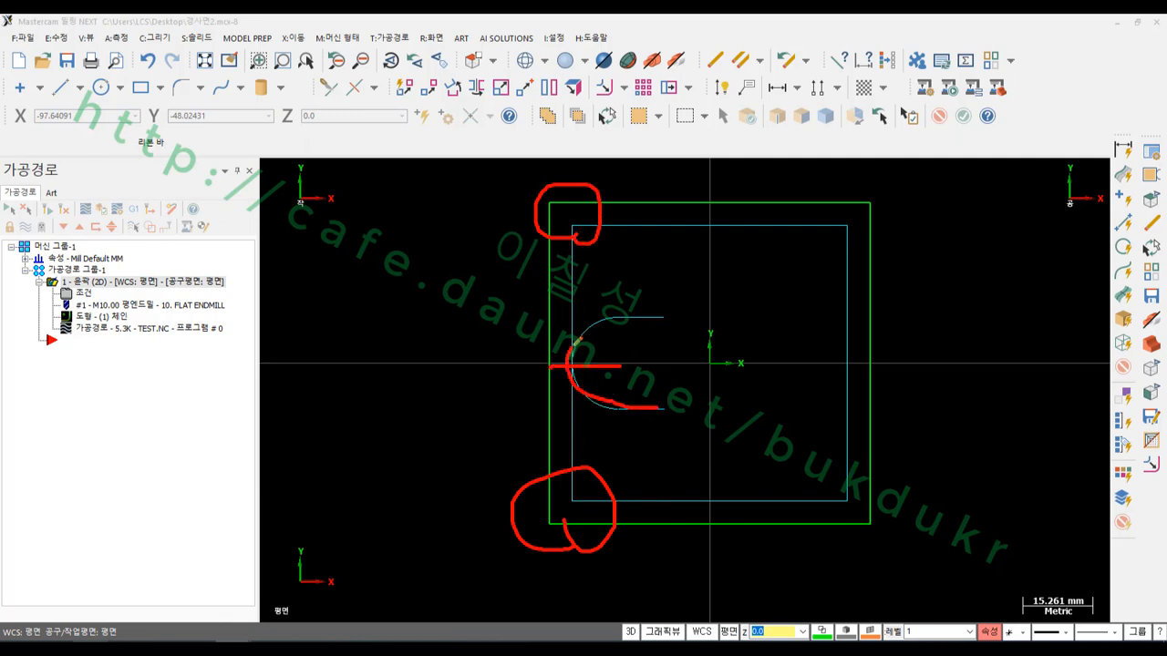
mouse_move(689, 310)
mouse_down()
mouse_move(576, 360)
mouse_move(674, 410)
mouse_up()
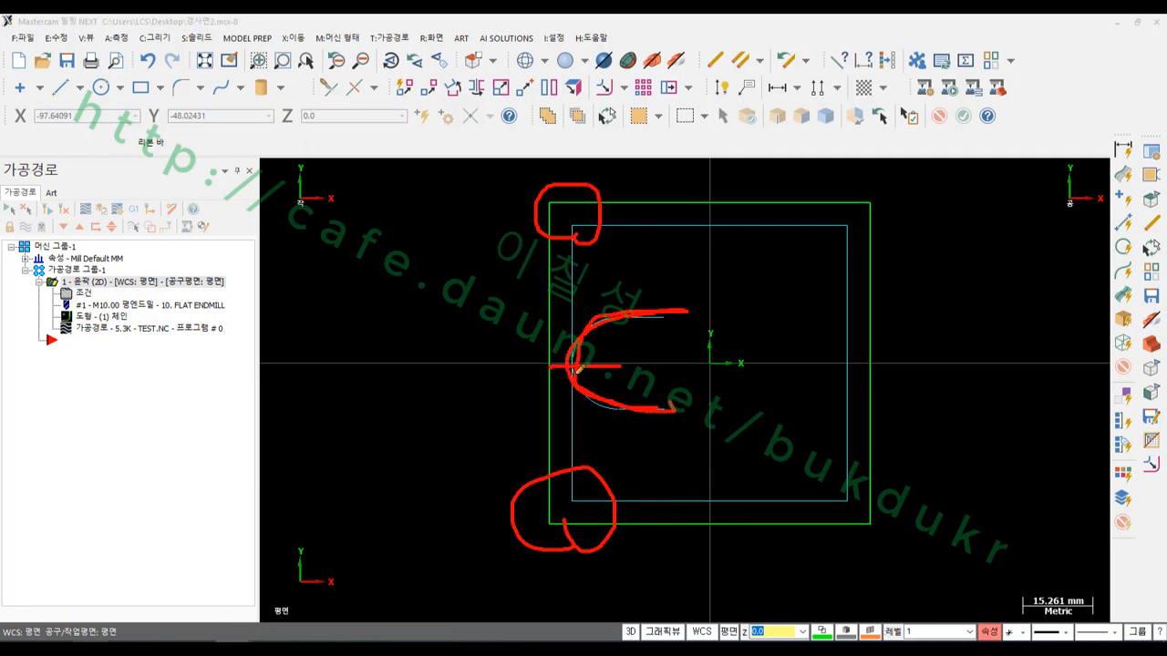
right_click(422, 313)
click(442, 472)
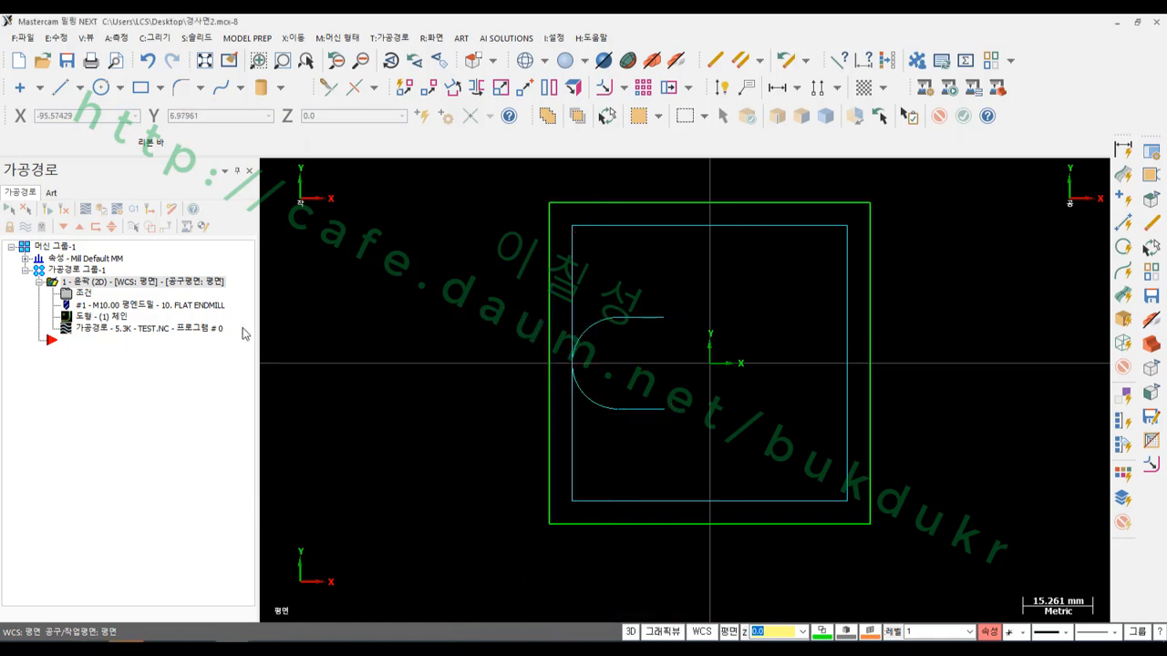
Examine the overlap distance (오버랩거리) in the contour's lead in/out parameters and accept the dialog.
click(86, 294)
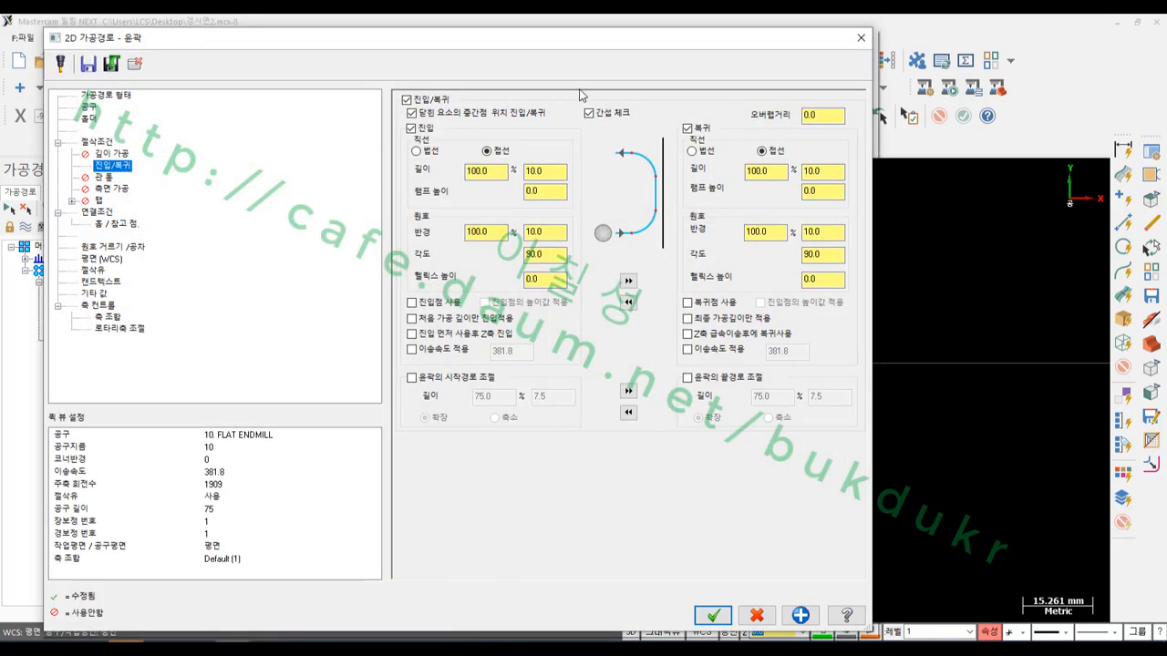
click(829, 117)
click(713, 615)
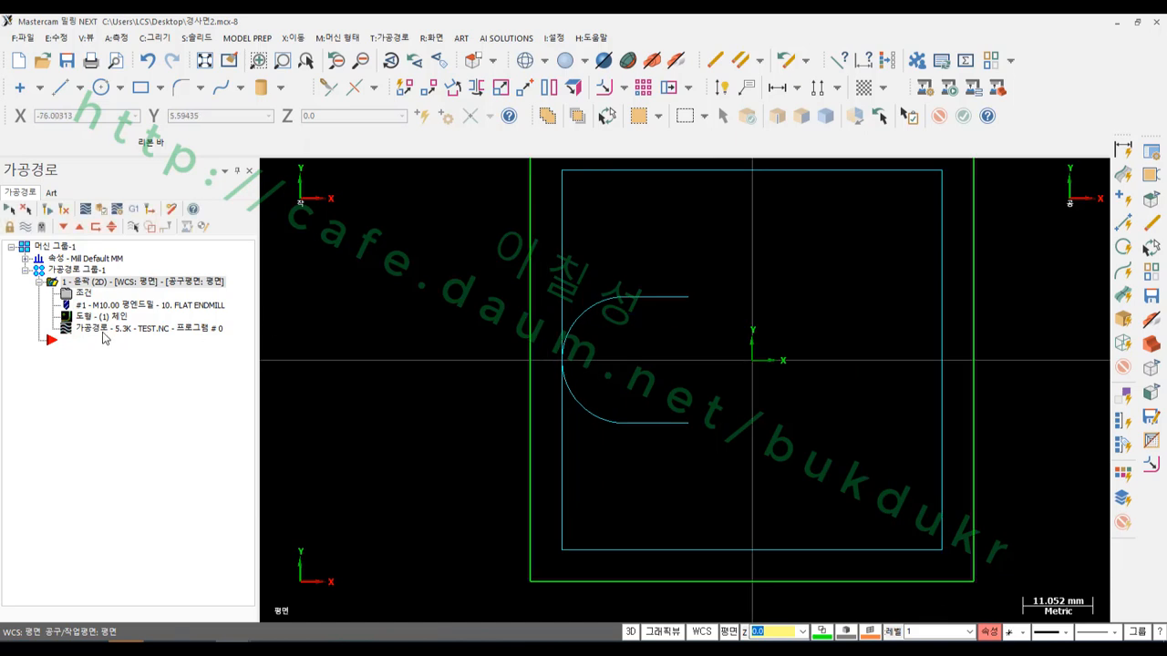
Backplot the toolpath through the lead-in arc until the tool reaches the midpoint of the square's left edge.
click(104, 330)
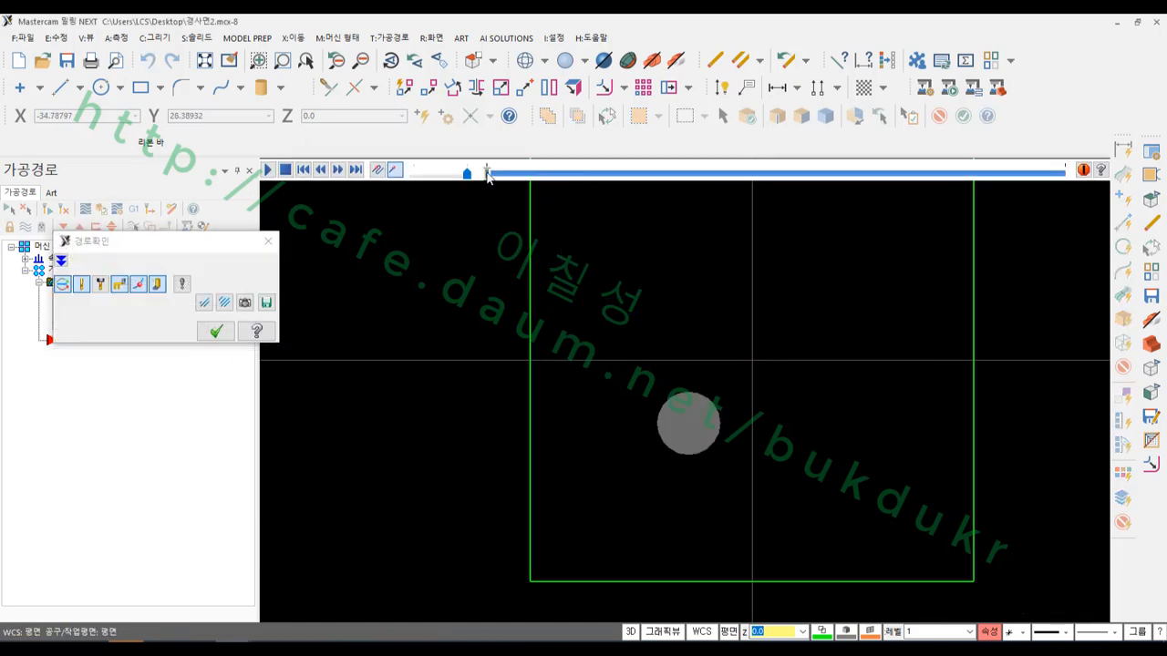
drag(490, 173, 679, 173)
scroll(483, 362, up, 5)
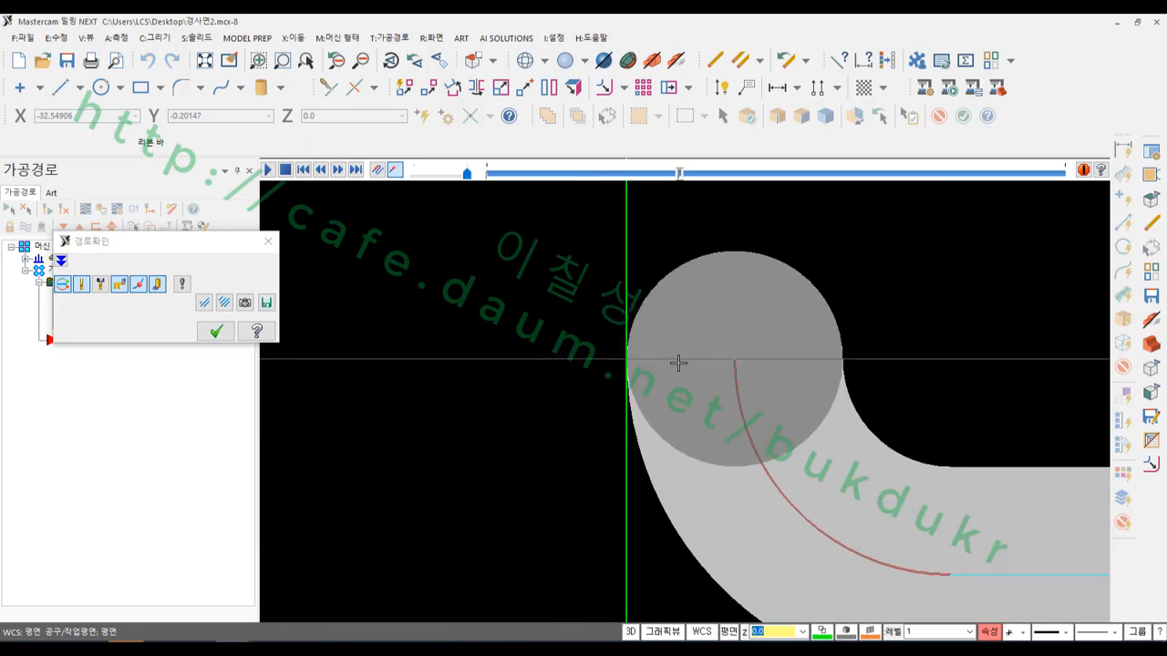
Expand the backplot details and examine the toolpath's cycle time information (정보).
click(61, 260)
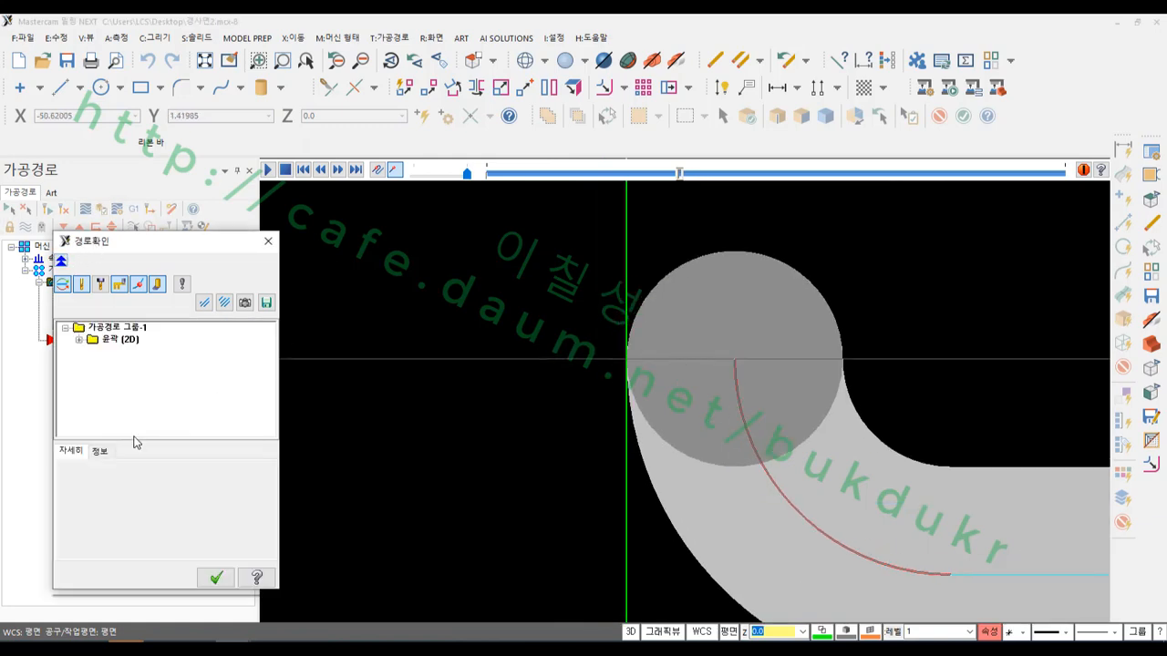
click(100, 450)
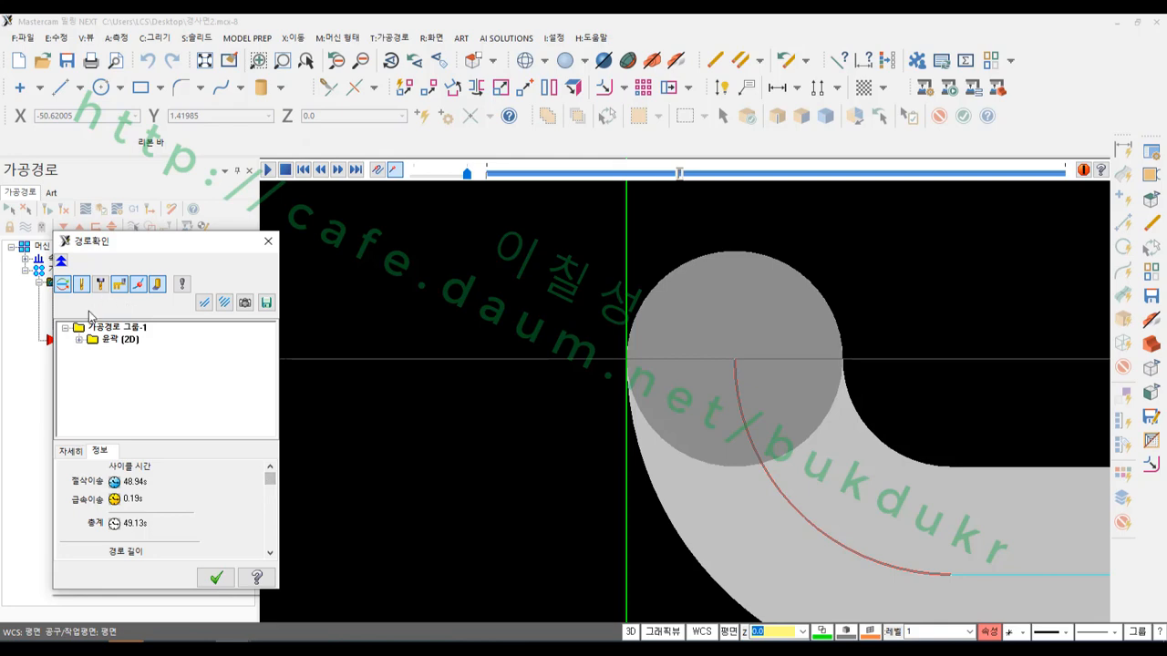
click(72, 450)
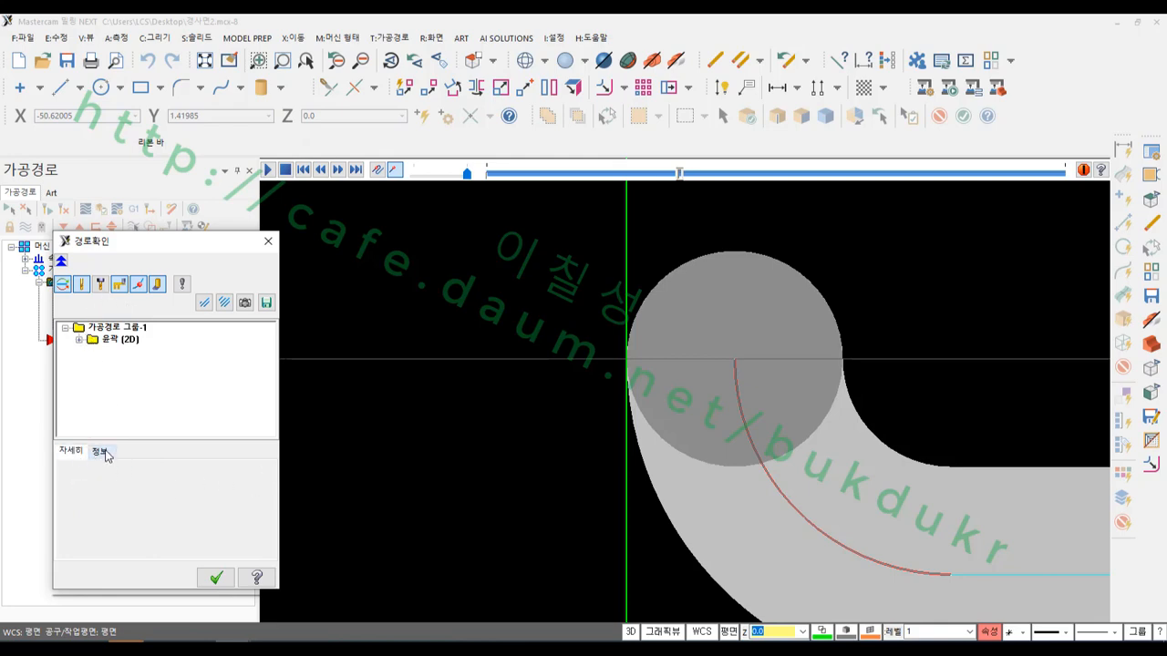
click(104, 452)
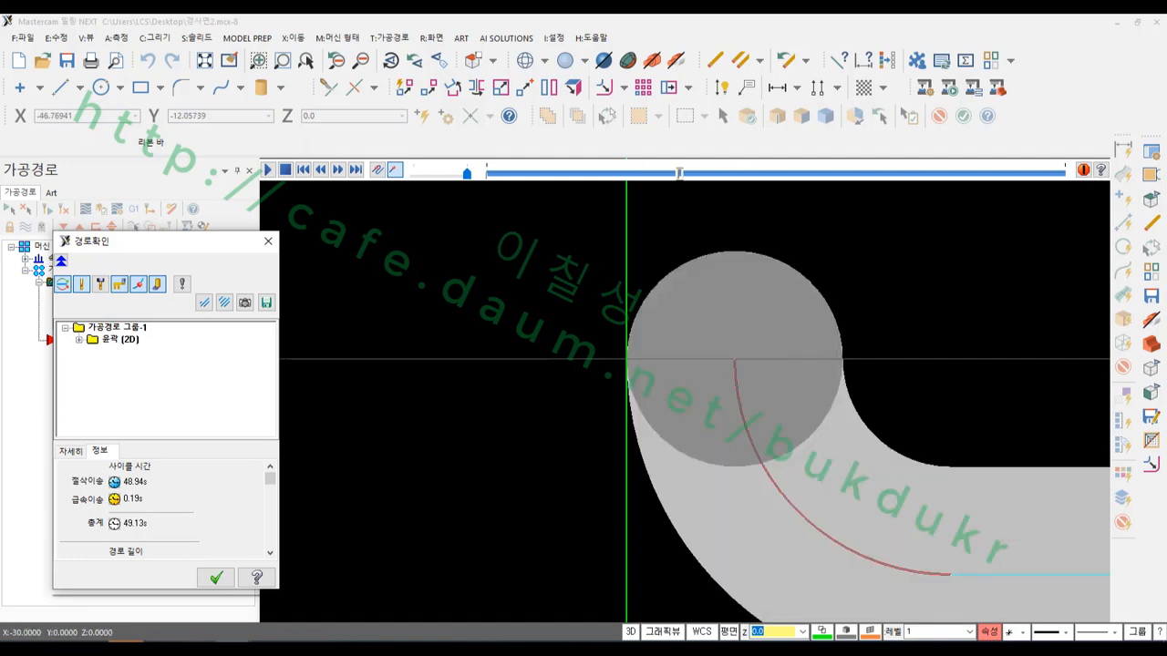
Underline the horizontal axis through the tool centre in pen, write "Y0" beside it, and clear the annotations.
key(ctrl+2)
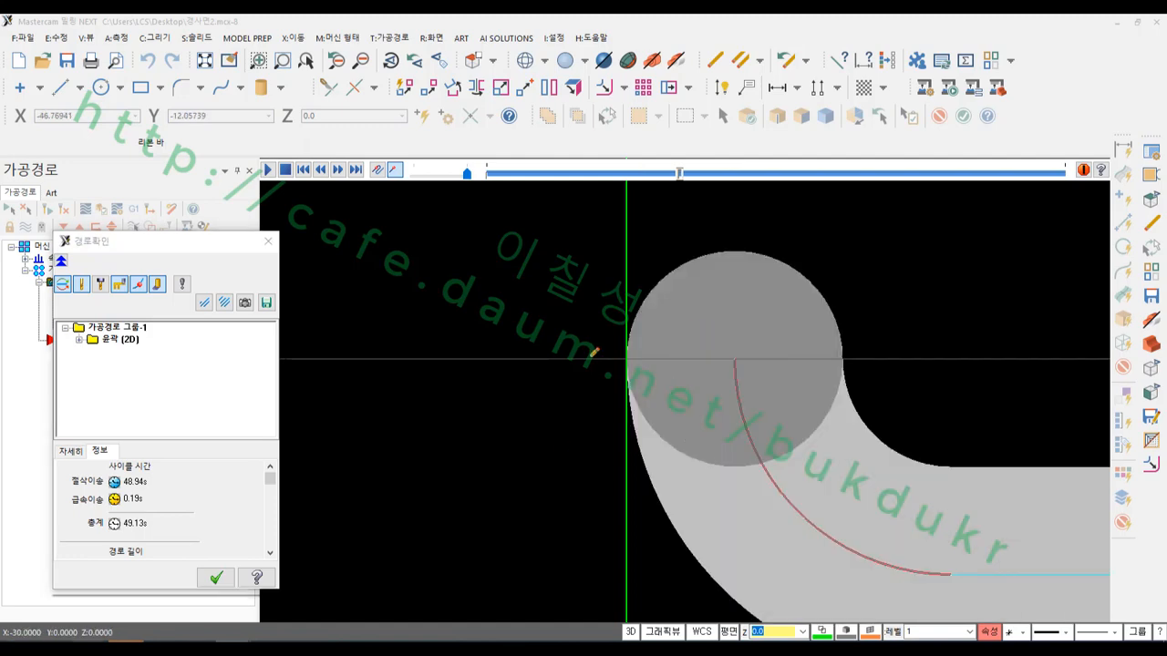
drag(590, 357, 829, 359)
drag(882, 304, 914, 342)
mouse_move(945, 318)
mouse_down()
mouse_move(915, 342)
mouse_move(924, 396)
mouse_up()
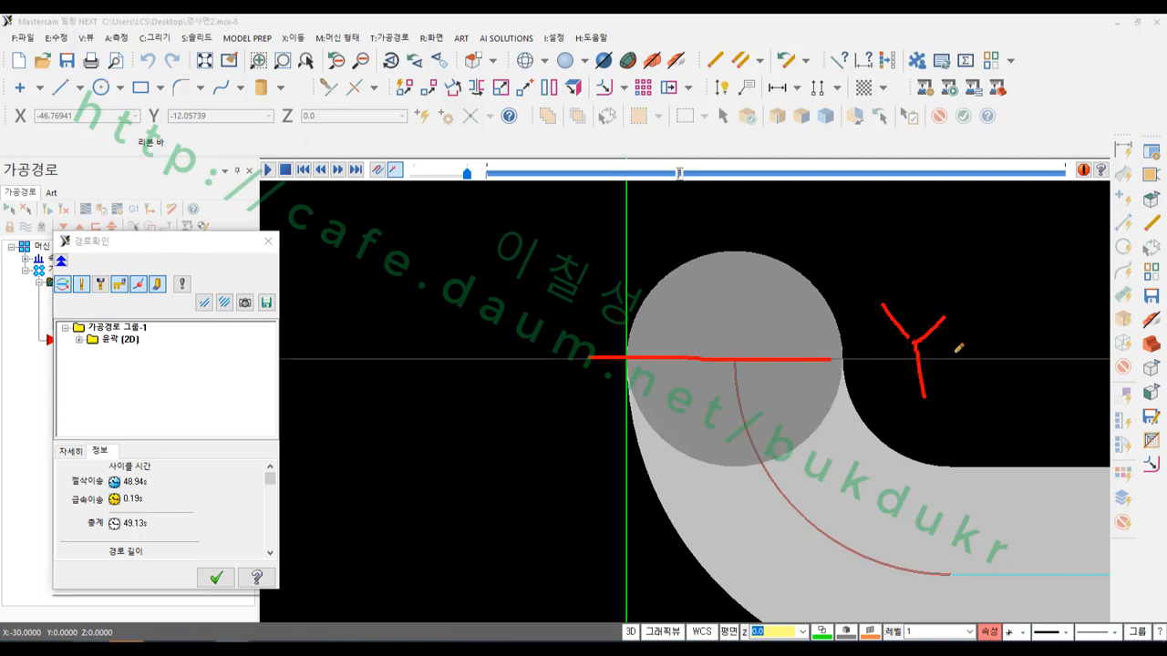
mouse_move(957, 349)
mouse_down()
mouse_move(981, 360)
mouse_move(961, 347)
mouse_up()
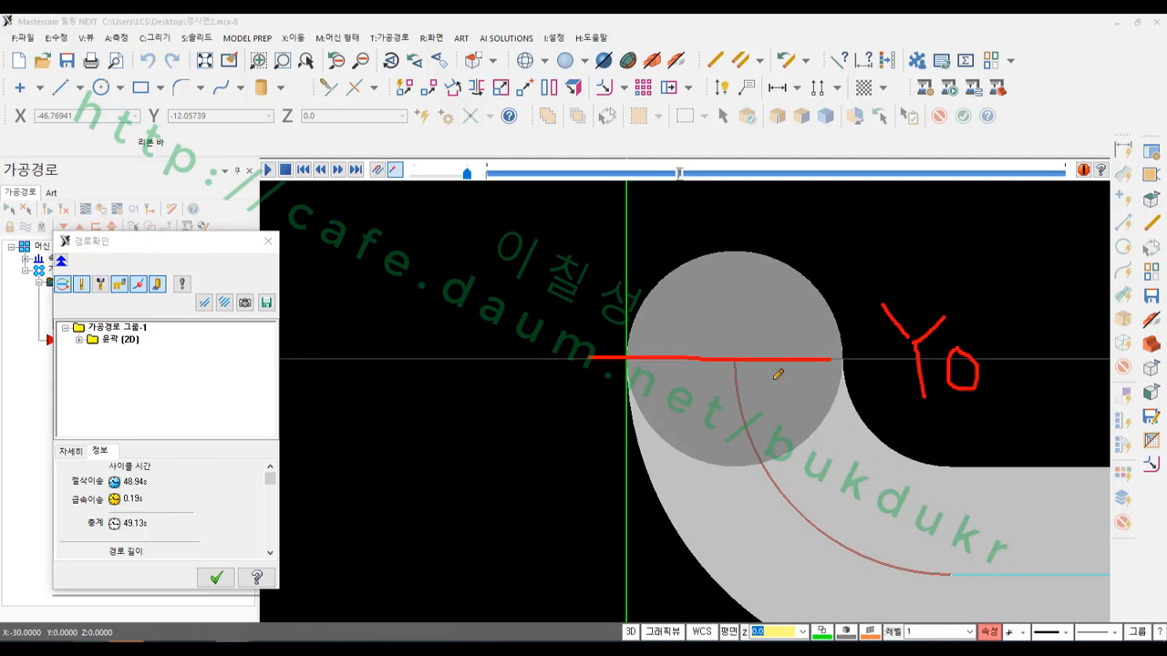
right_click(473, 288)
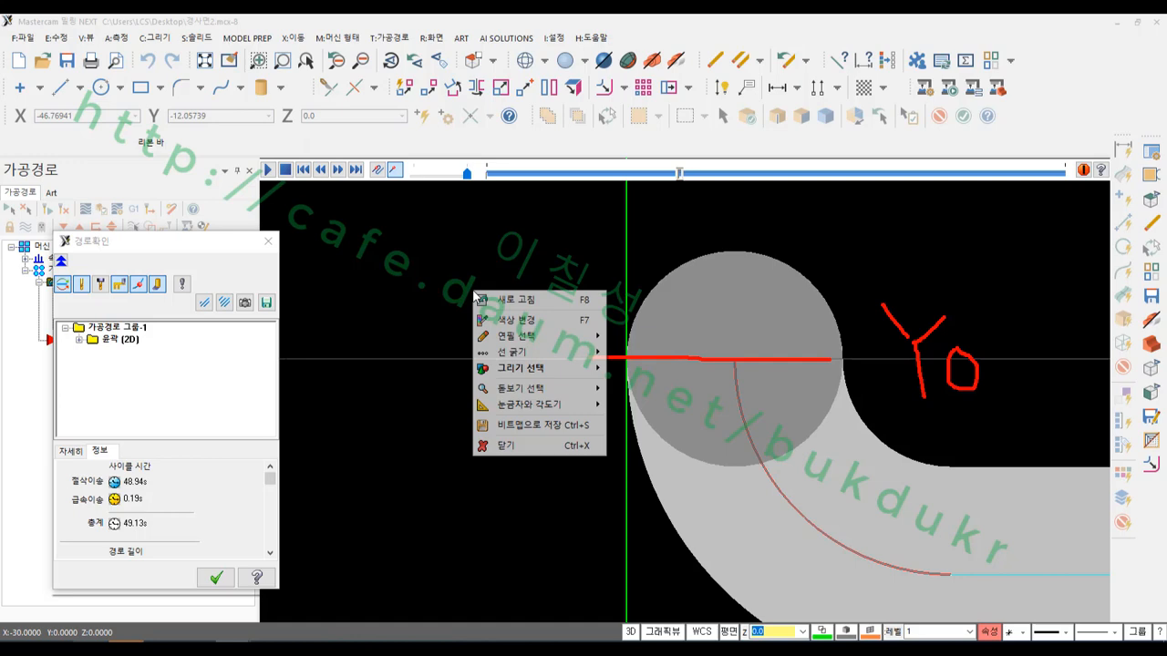
click(492, 443)
Backplot the contour around the square until the tool returns to the left edge's midpoint, and close the backplot.
drag(675, 173, 874, 173)
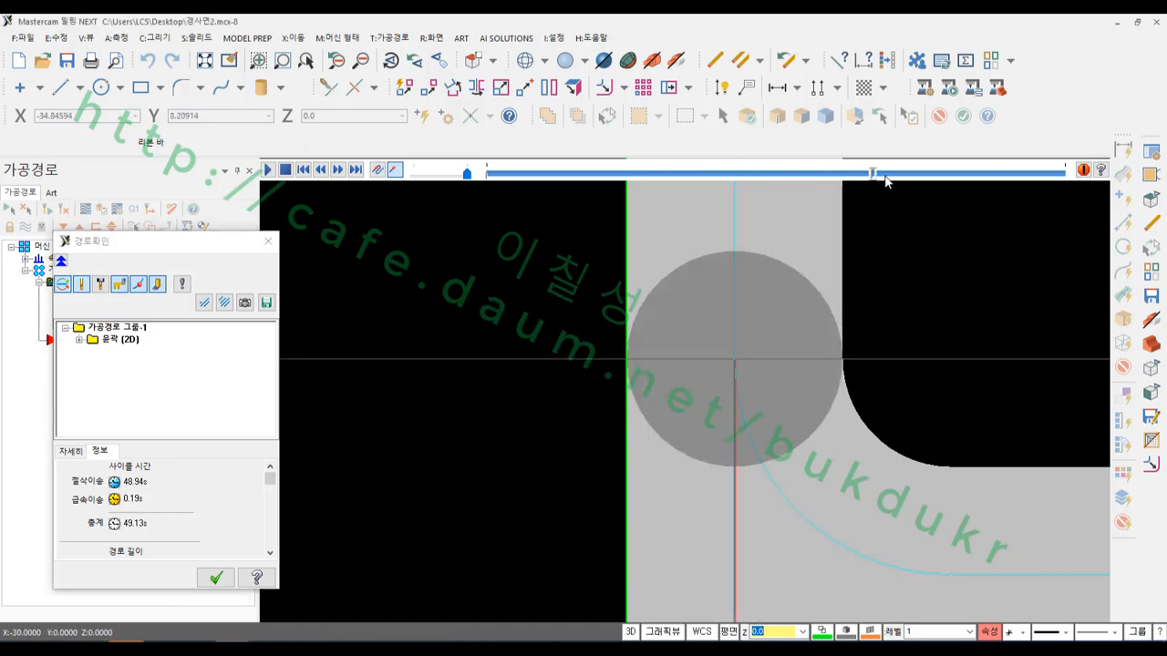
scroll(534, 391, down, 3)
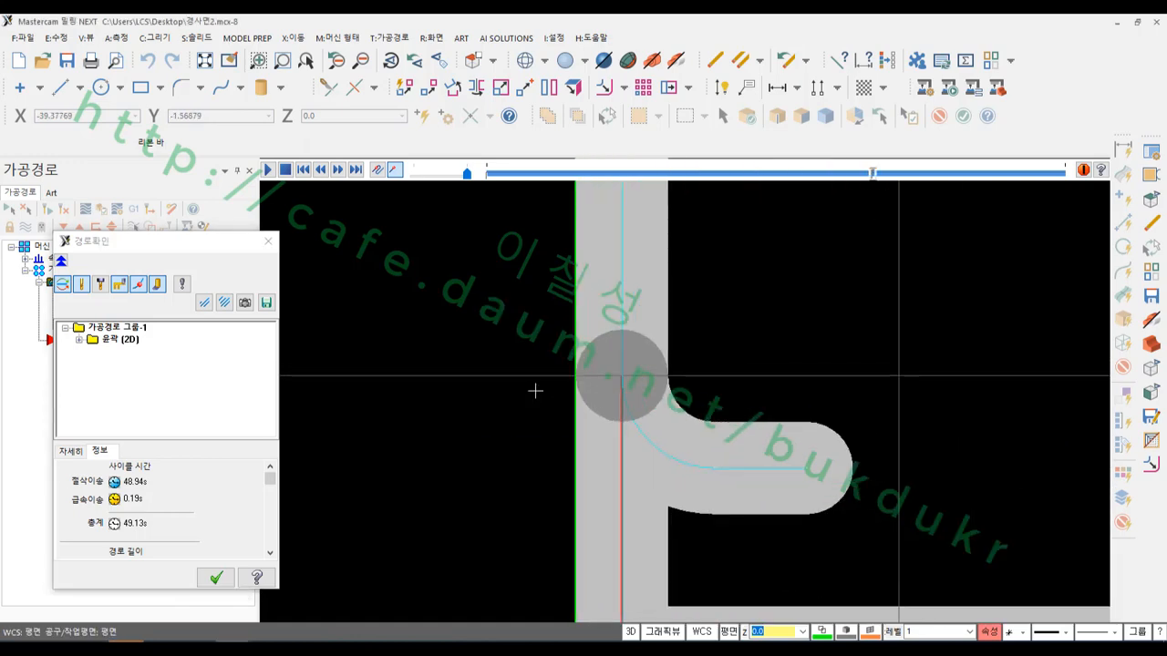
mouse_move(872, 175)
mouse_down()
mouse_move(908, 175)
mouse_move(879, 176)
mouse_up()
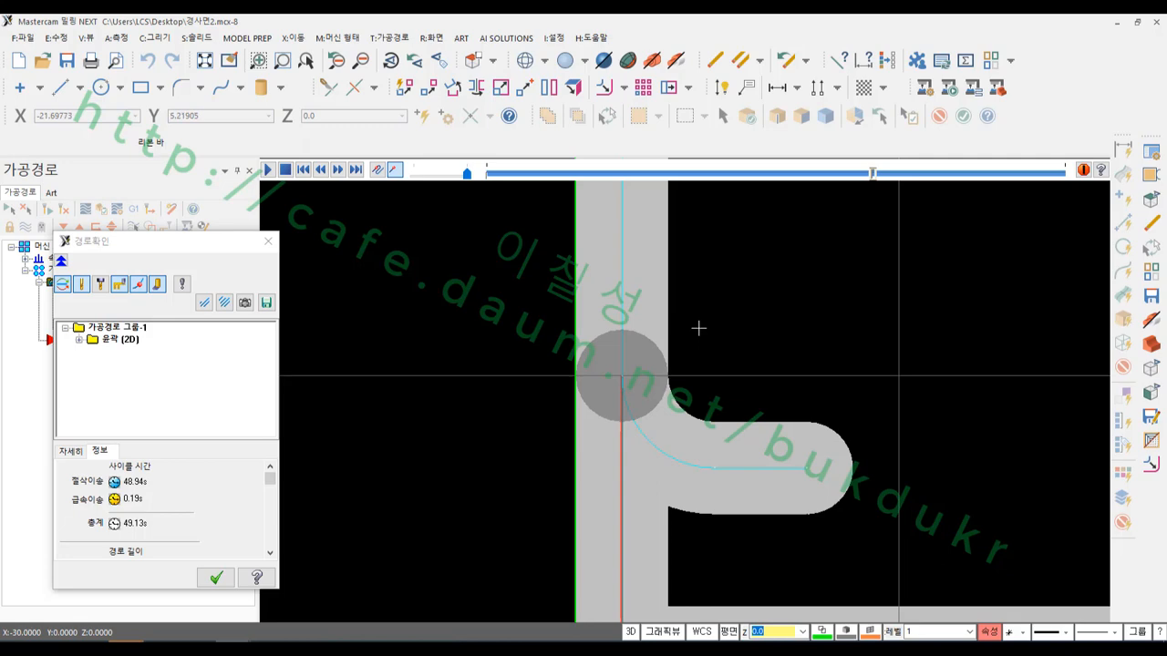
click(216, 580)
Set the contour's lead in/out overlap distance (오버랩거리) to 1 and regenerate the toolpath.
click(79, 295)
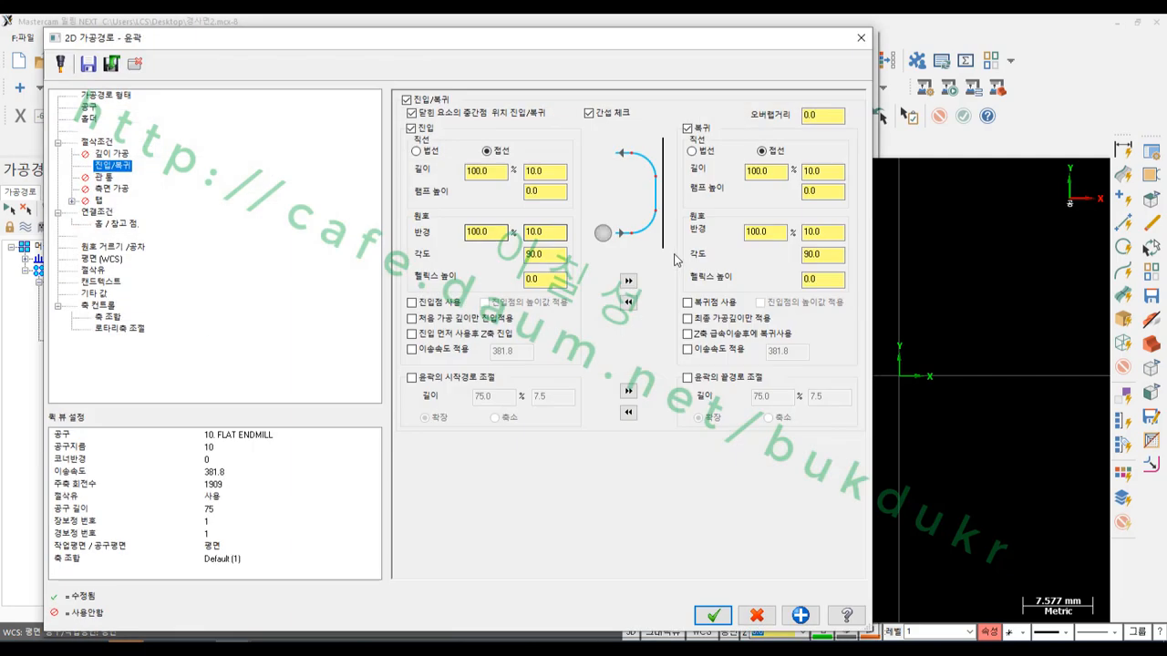
drag(825, 115, 790, 120)
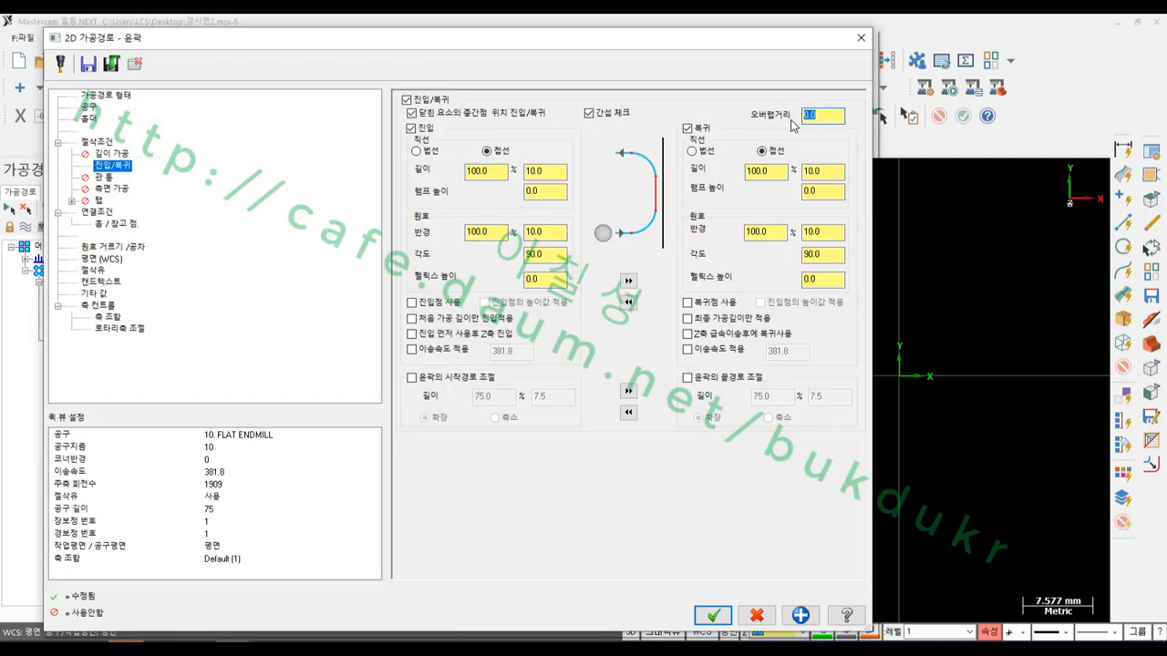
text(1)
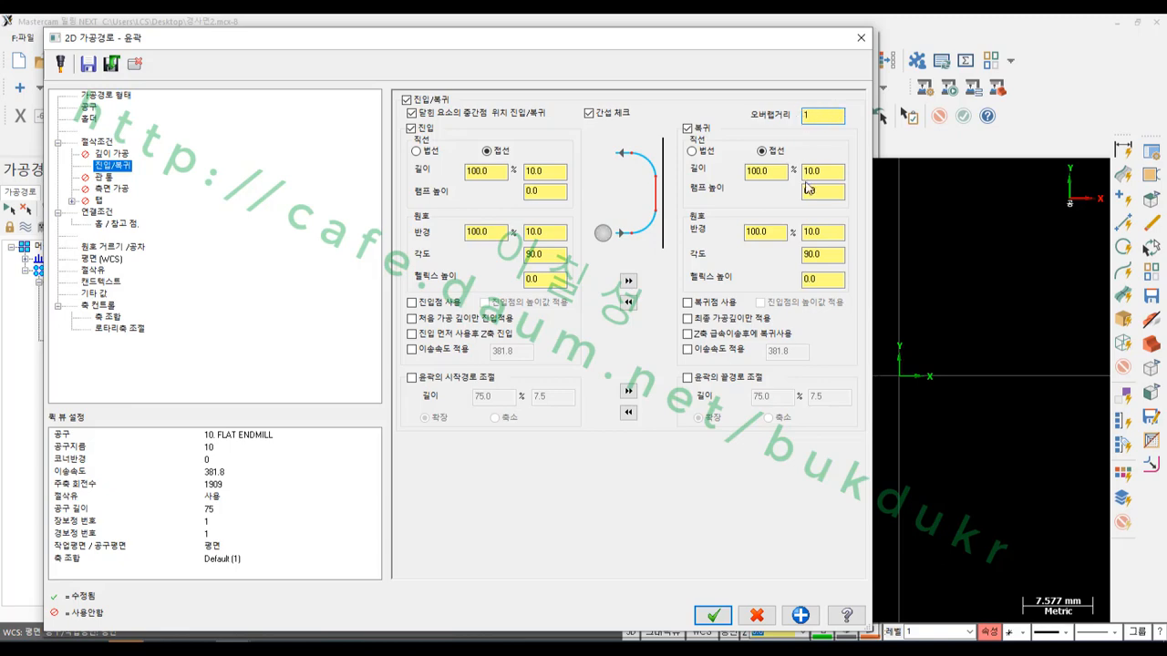
click(716, 617)
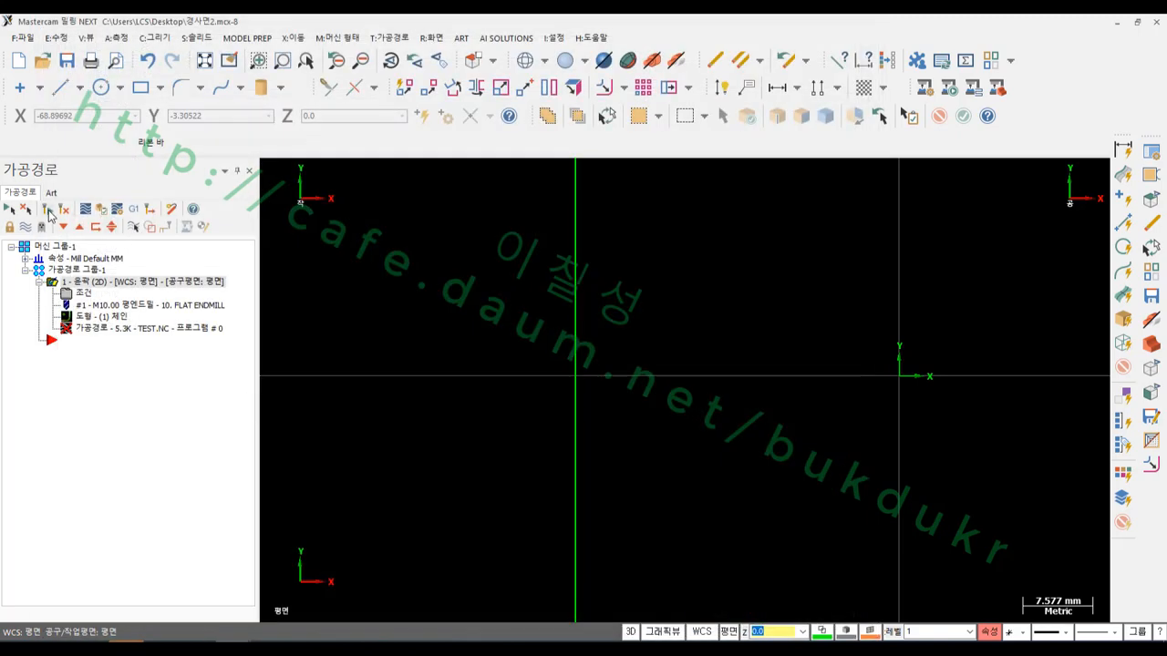
click(49, 215)
Backplot the regenerated toolpath to the end of the lead-in arc, circle the end point coordinates in pen, and clear the mark.
click(85, 208)
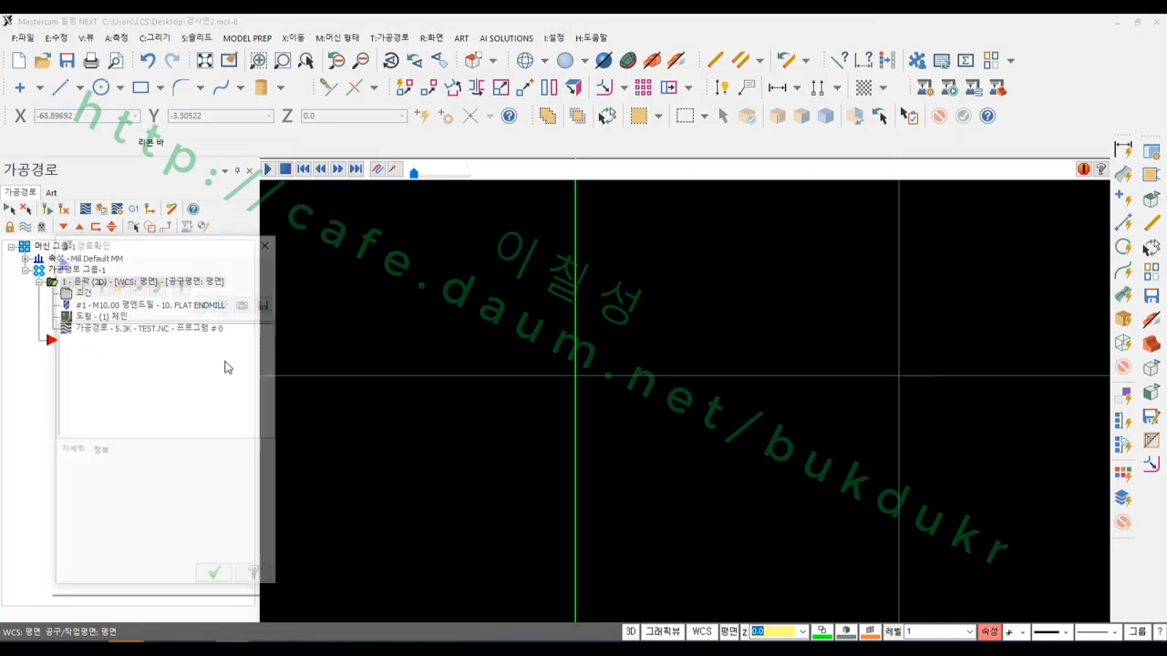
drag(495, 176, 663, 173)
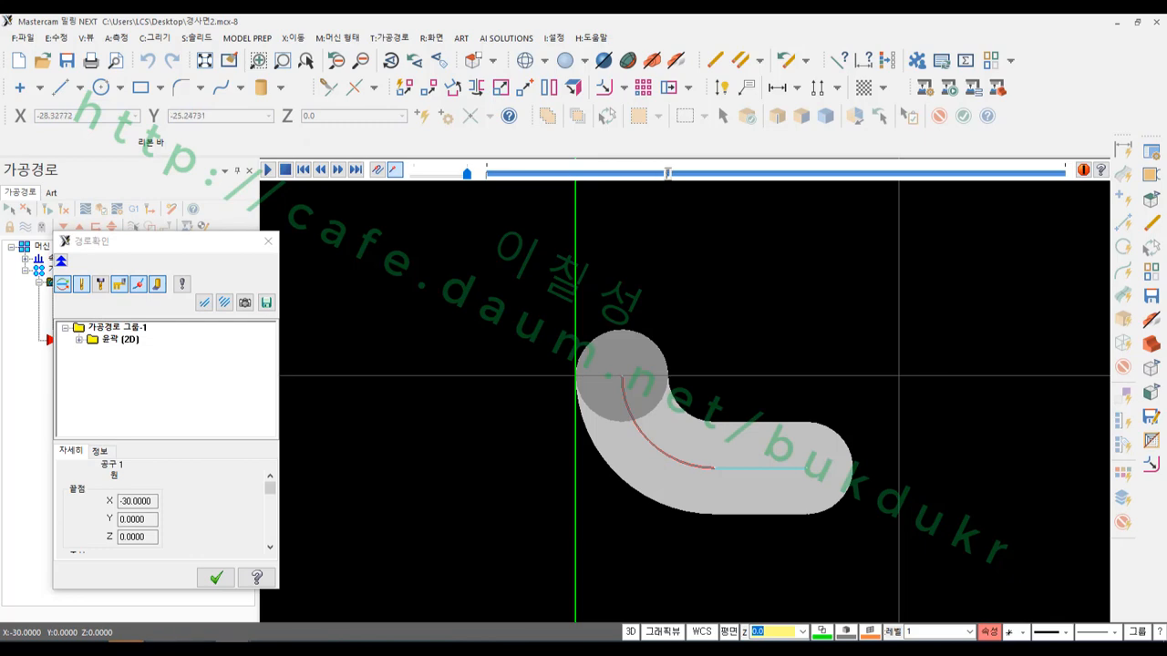
mouse_move(161, 545)
mouse_down()
mouse_move(91, 516)
mouse_move(166, 527)
mouse_up()
right_click(374, 444)
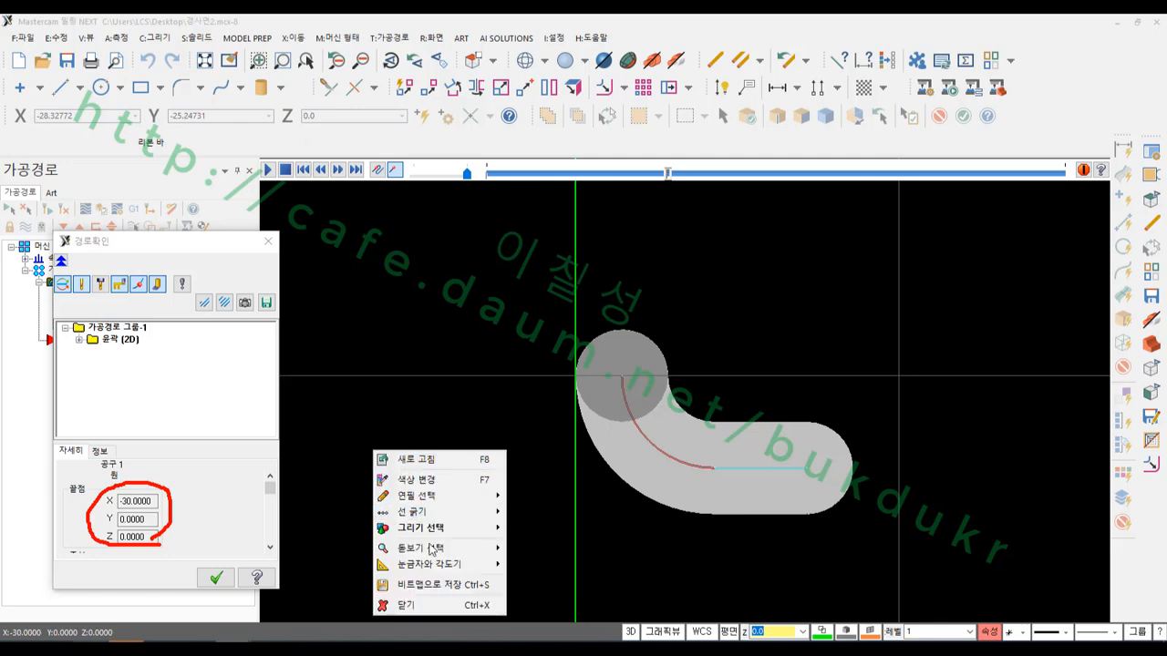
click(425, 607)
Advance the backplot around the square back to the entry point, circle its X, Y, Z coordinates in pen, and clear the mark.
drag(671, 174, 851, 175)
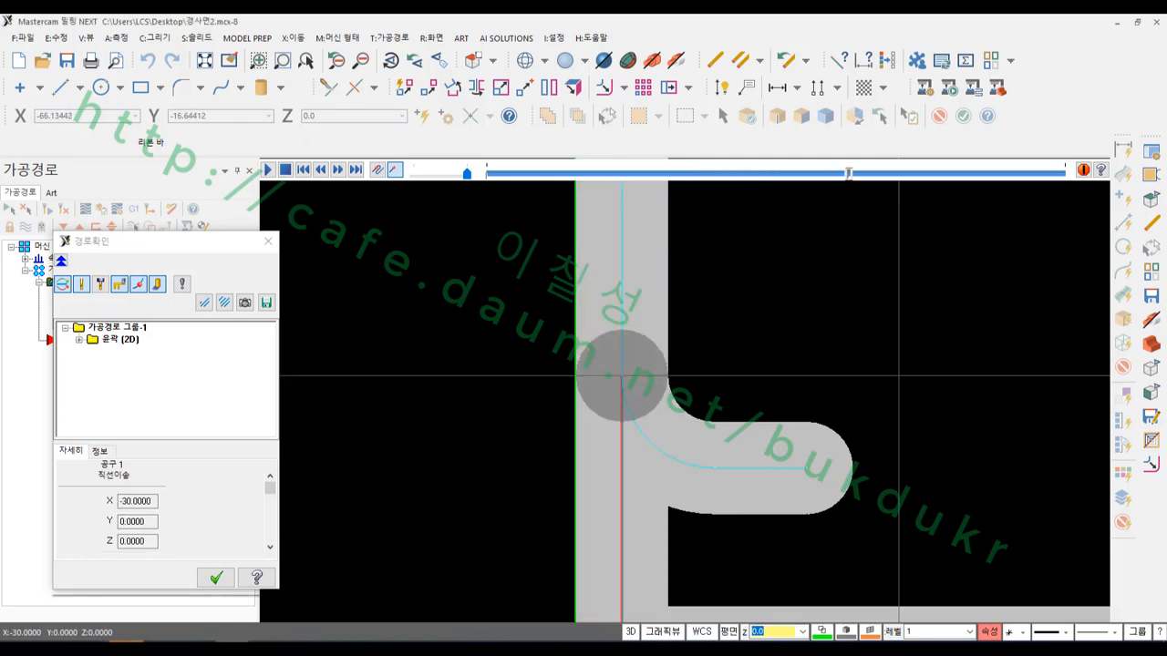
mouse_move(185, 545)
mouse_down()
mouse_move(93, 520)
mouse_move(167, 541)
mouse_up()
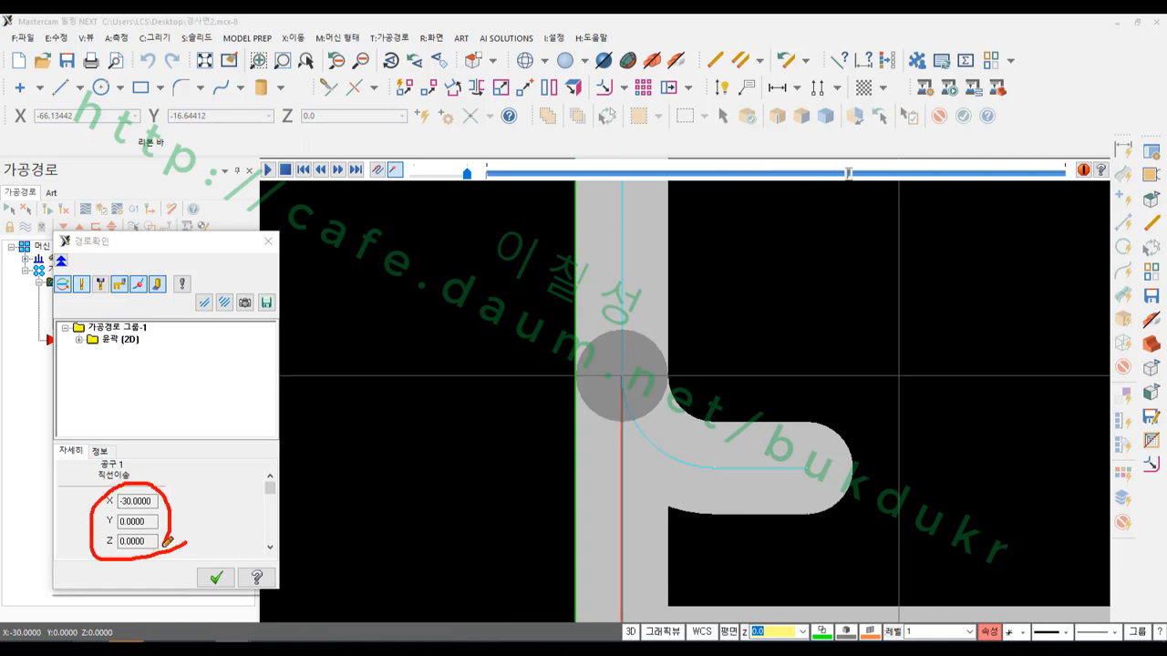
right_click(400, 322)
click(438, 480)
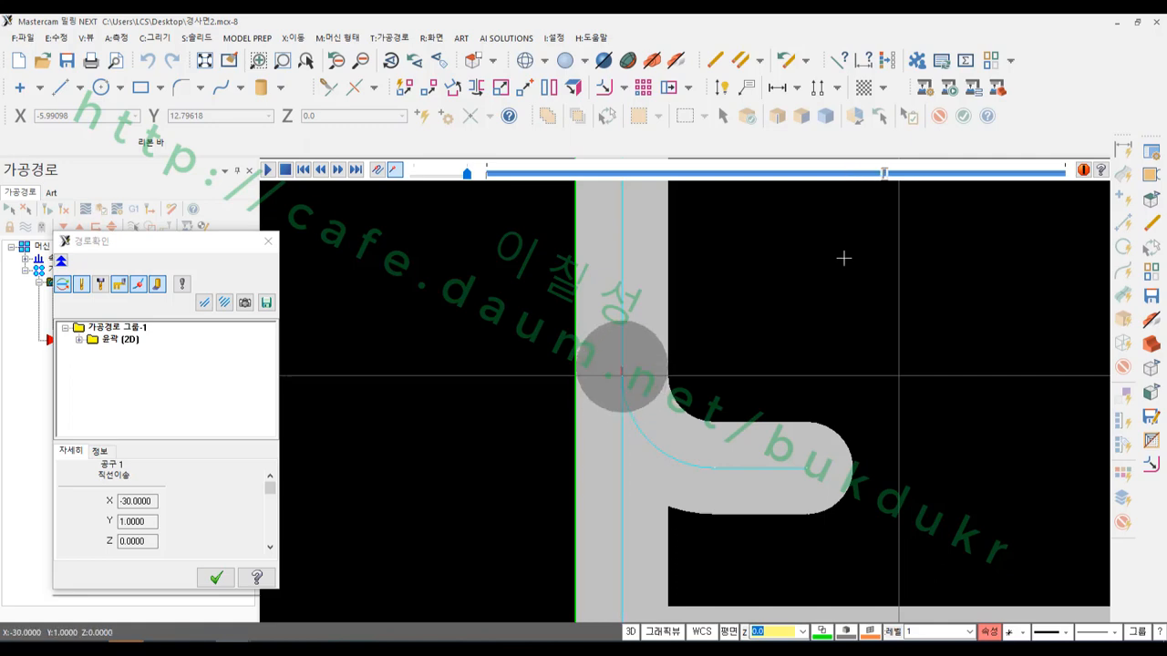
Examine the overlap move past the entry point and the lead-out in the backplot, and close the backplot.
scroll(611, 365, up, 6)
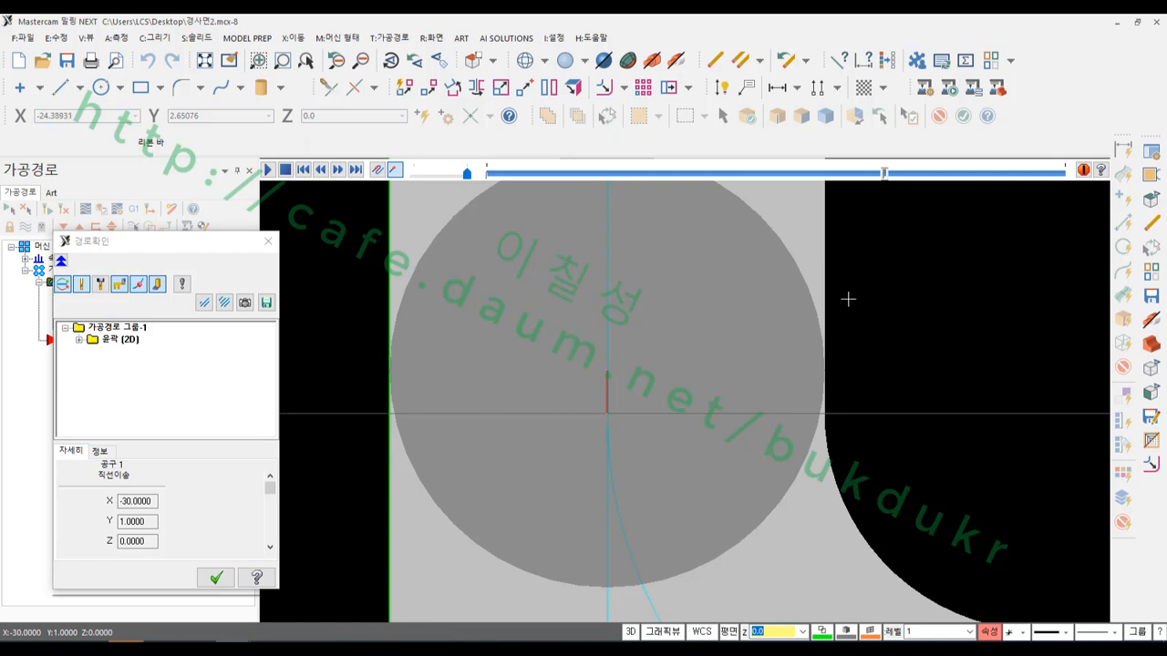
scroll(541, 438, down, 3)
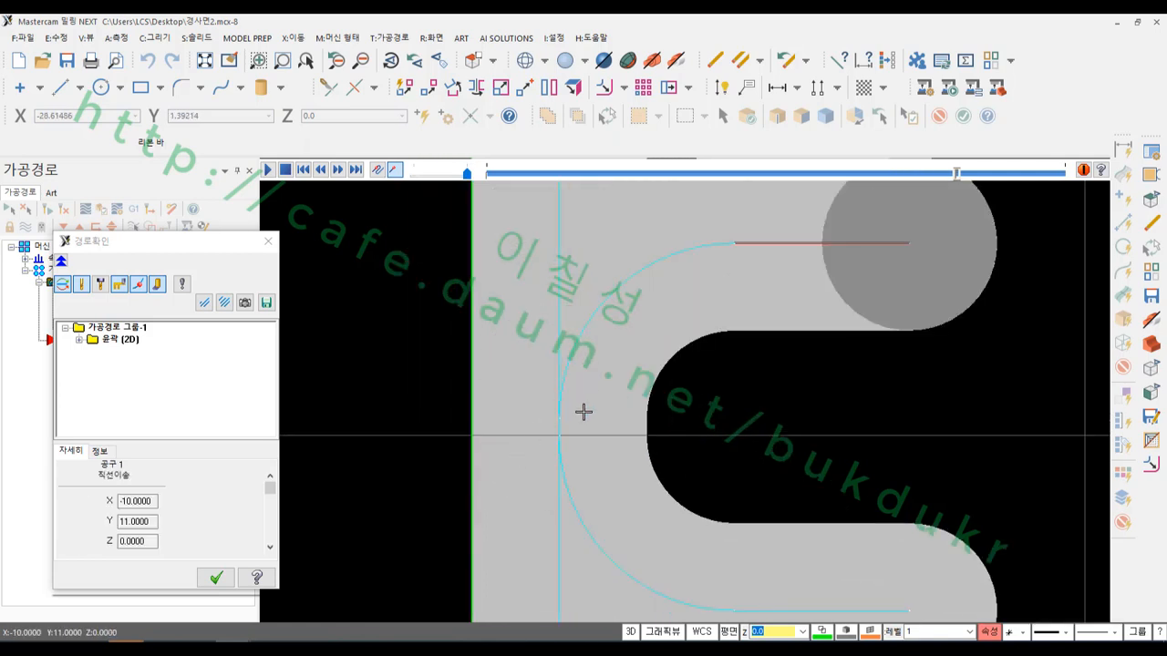
scroll(547, 441, up, 3)
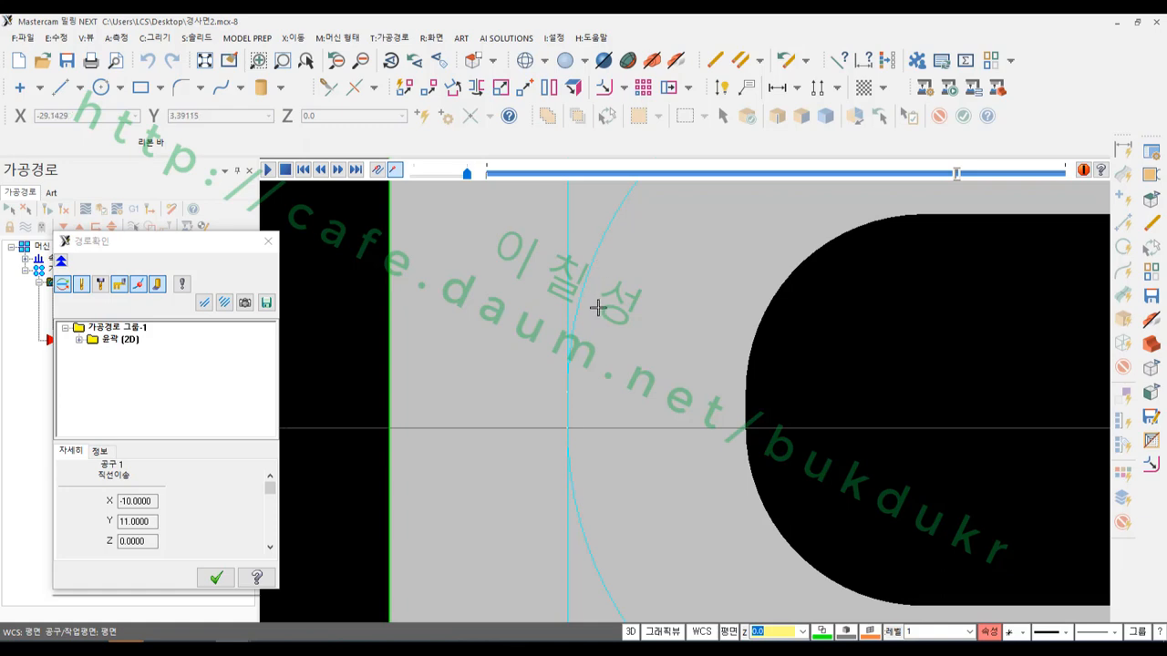
scroll(599, 307, down, 3)
scroll(653, 352, down, 1)
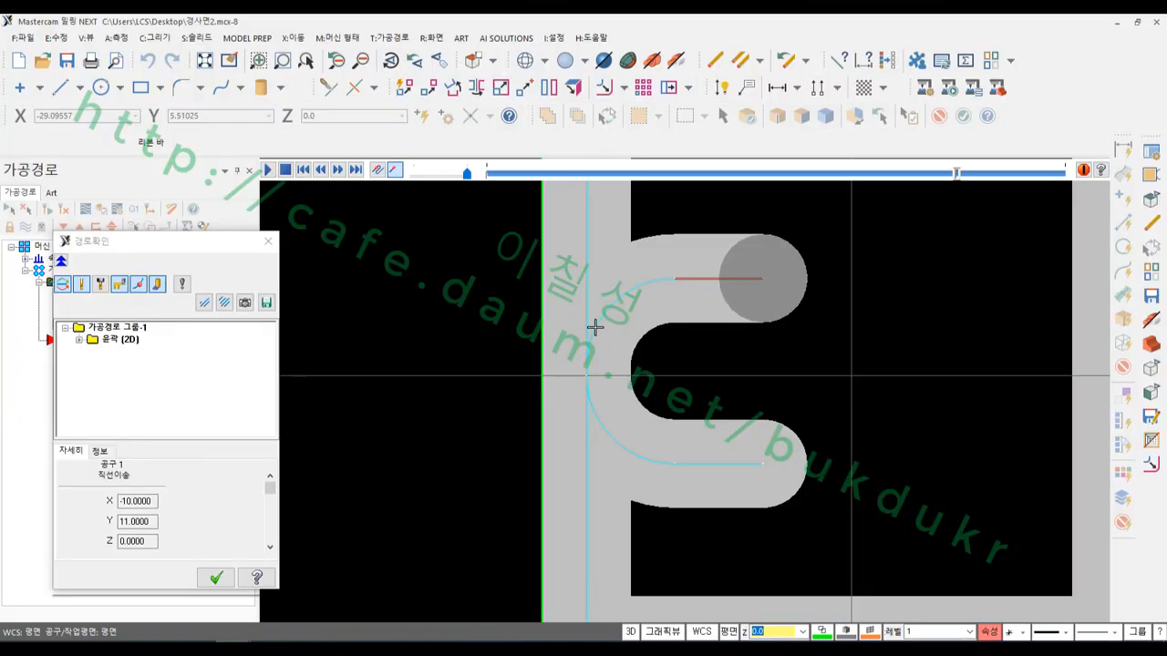
click(270, 244)
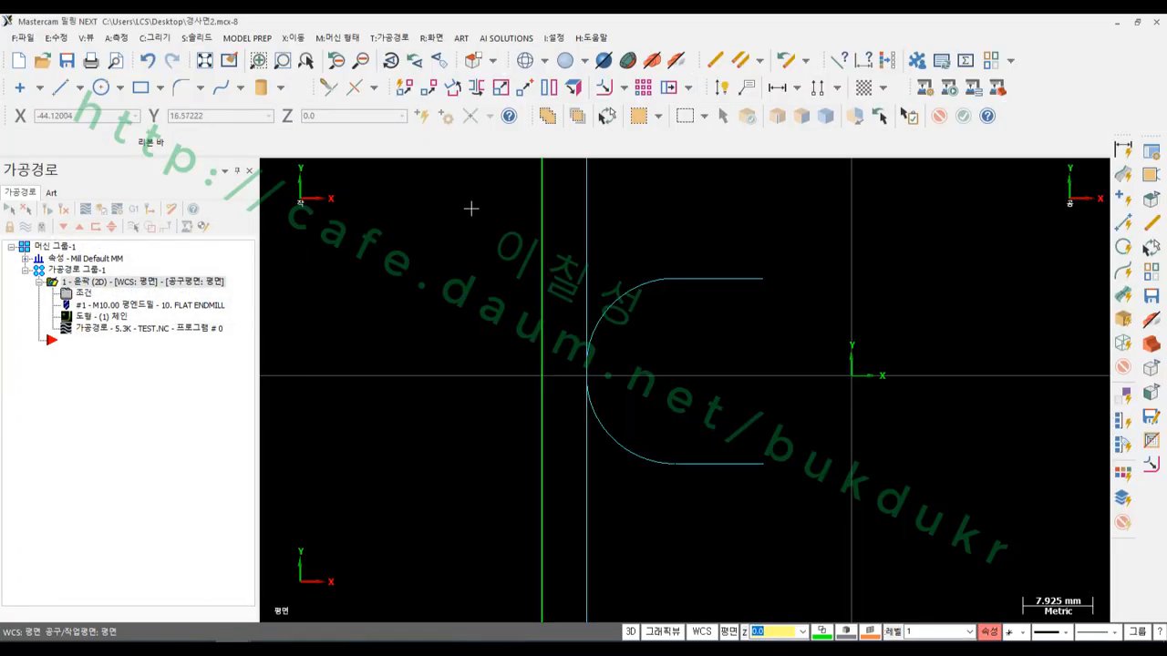
Create a new tool library named 767676 in the tool manager (공구 관리자).
click(398, 40)
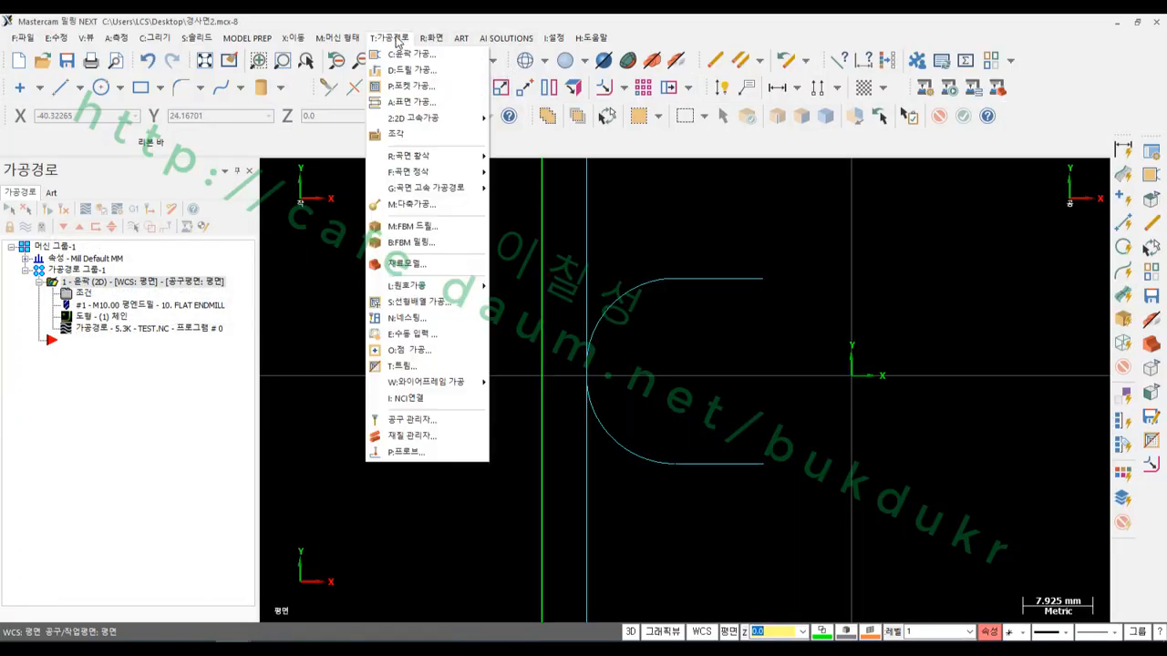
click(406, 420)
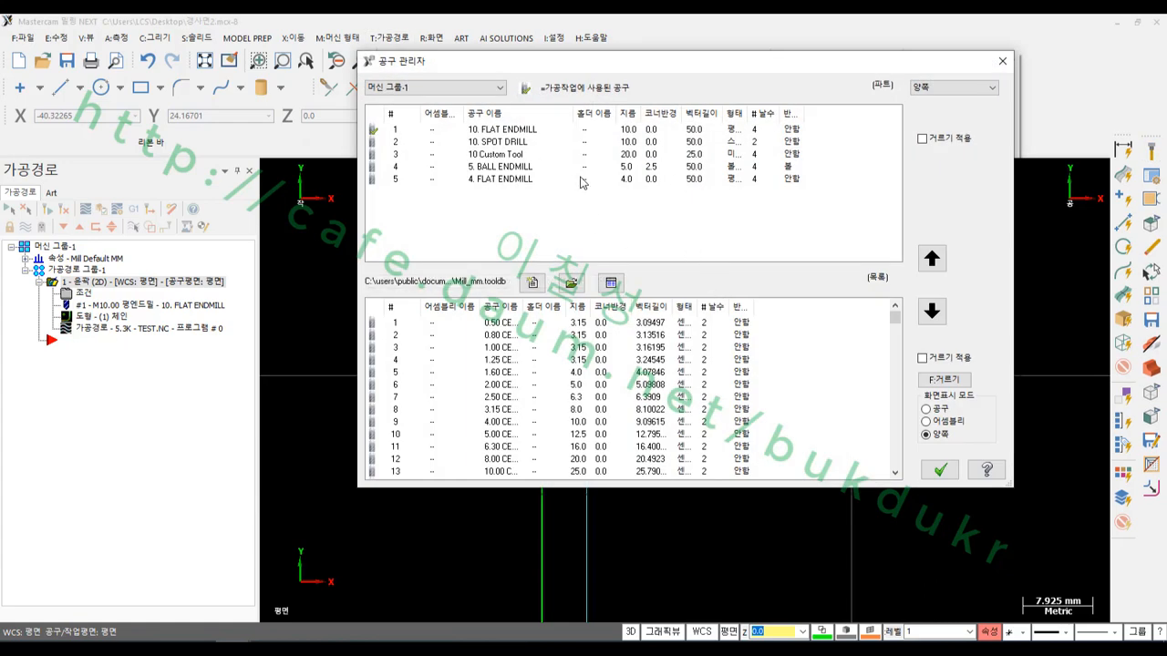
click(533, 284)
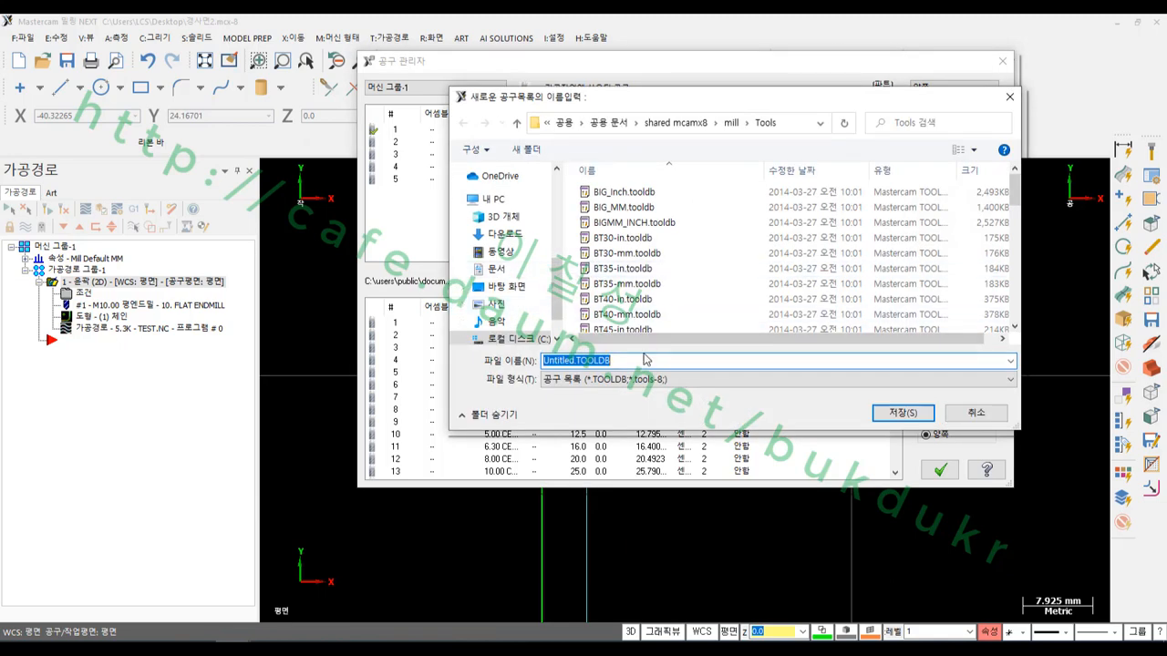
text(767676)
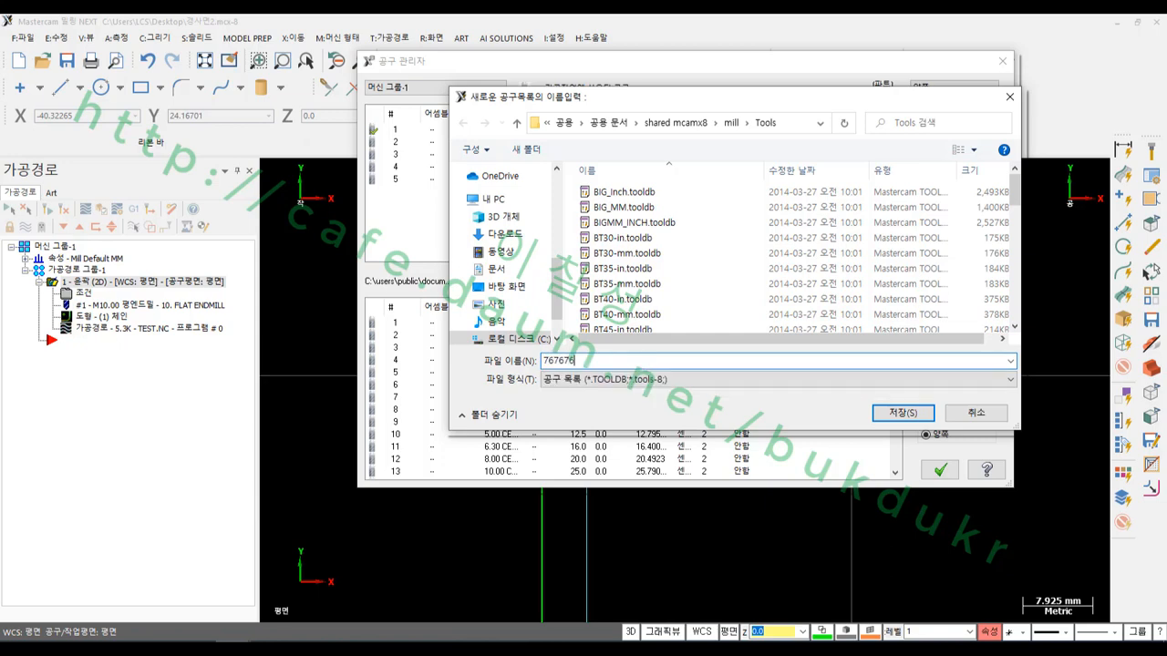
click(905, 412)
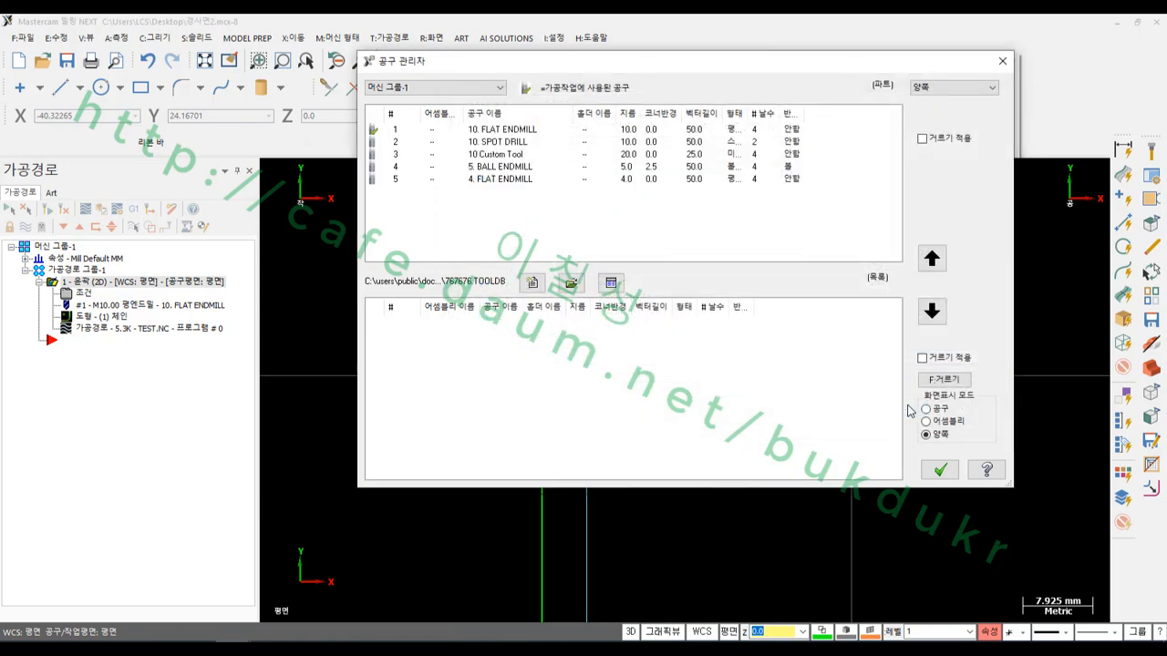
Copy all five tools of the machine group into the 767676 library and save the library.
drag(505, 226, 416, 123)
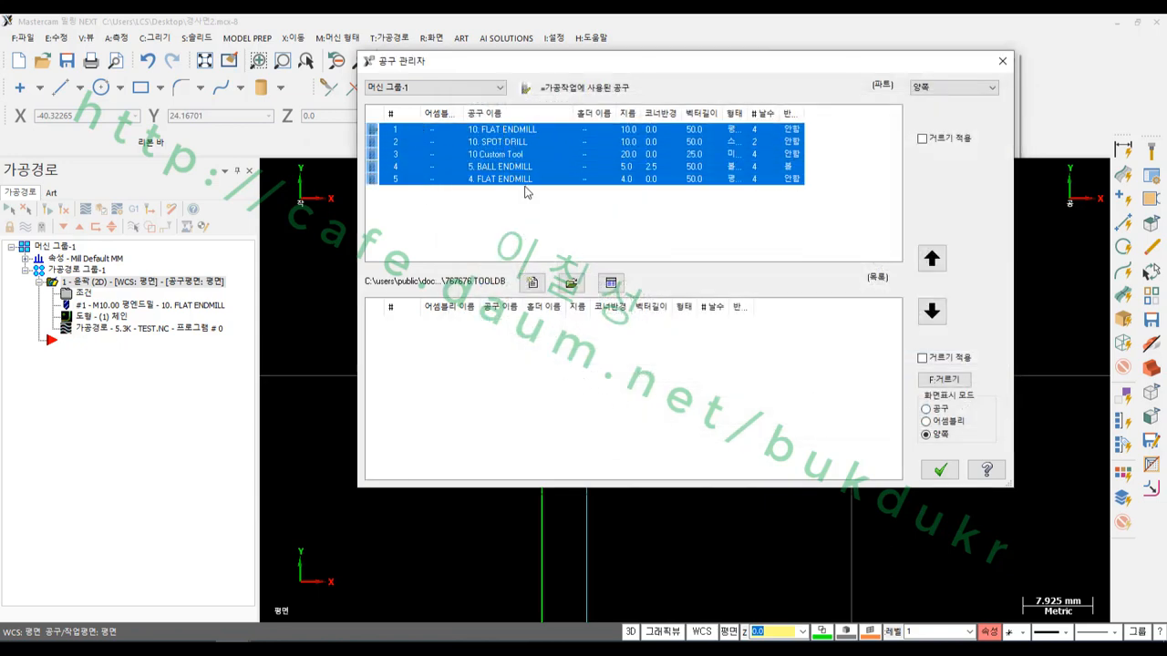
click(931, 311)
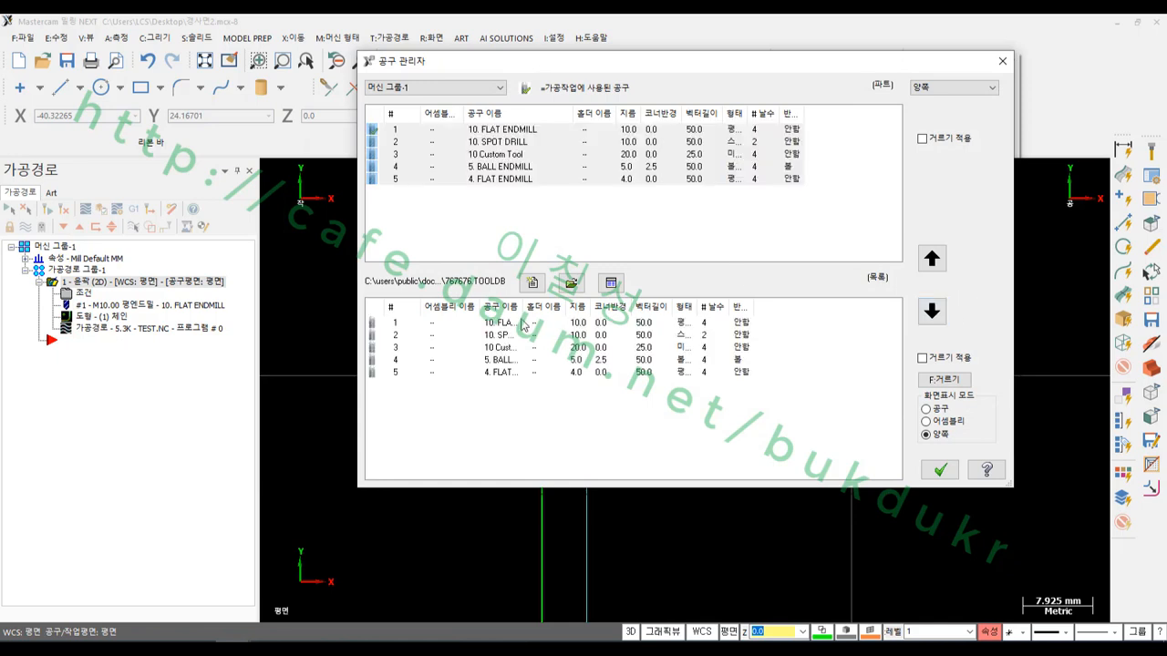
click(945, 470)
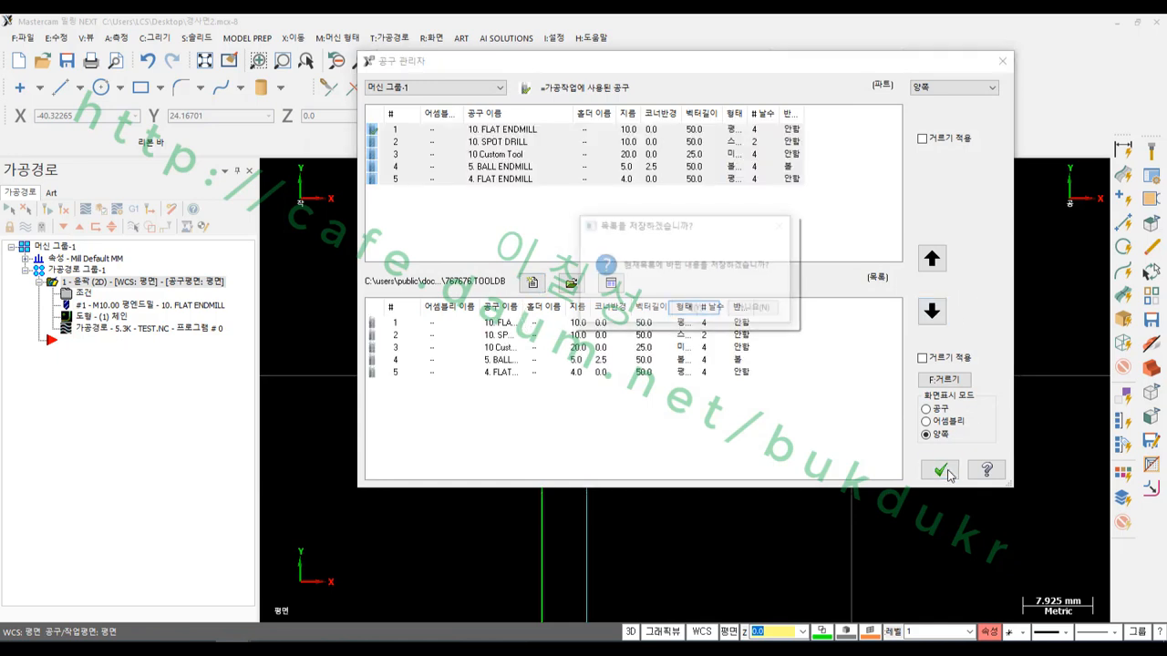
click(693, 309)
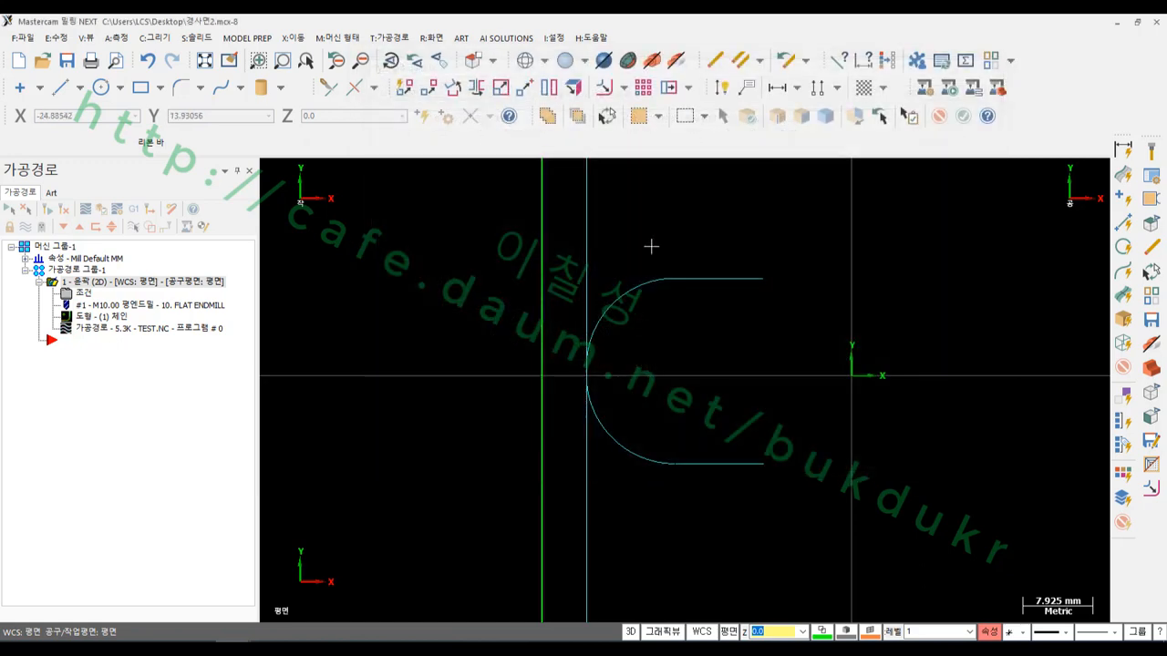
Open the file (파일) settings of the system configuration and select the milling tool library (밀링 공구목록) entry.
scroll(596, 318, down, 1)
scroll(595, 318, down, 1)
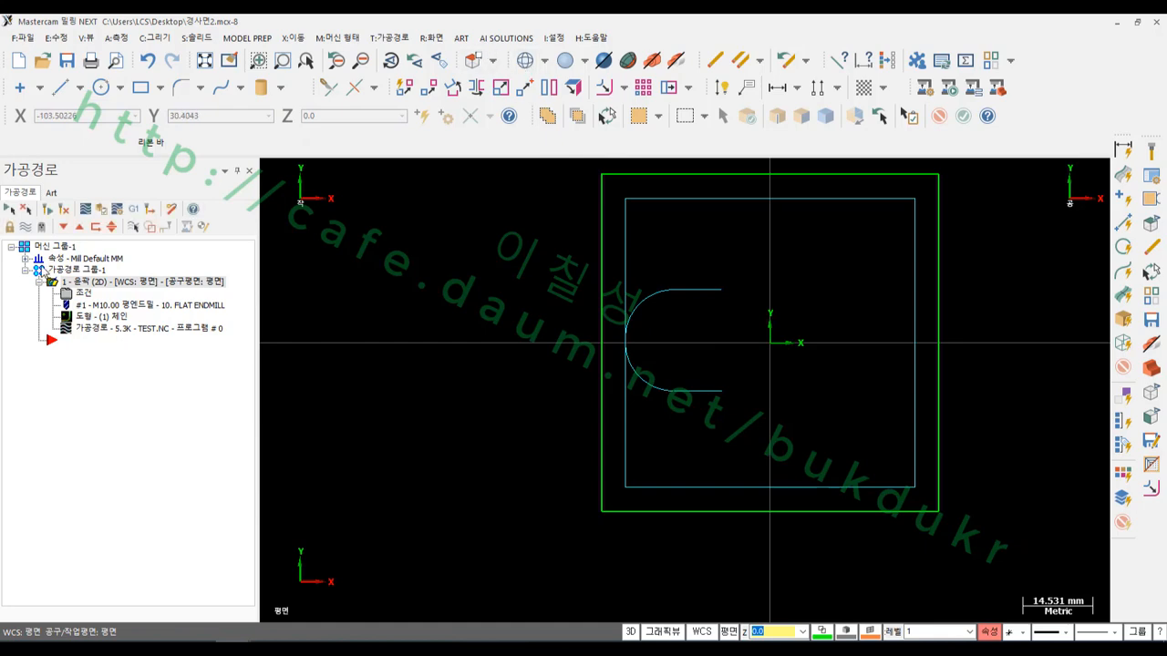
click(555, 38)
click(612, 227)
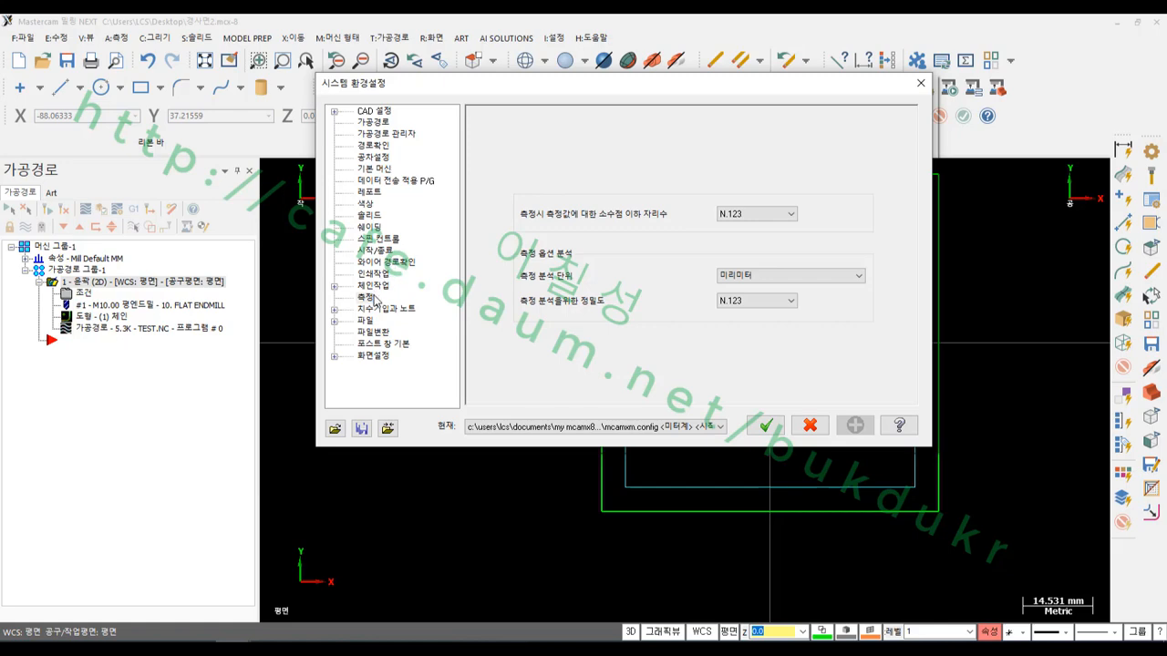
click(367, 321)
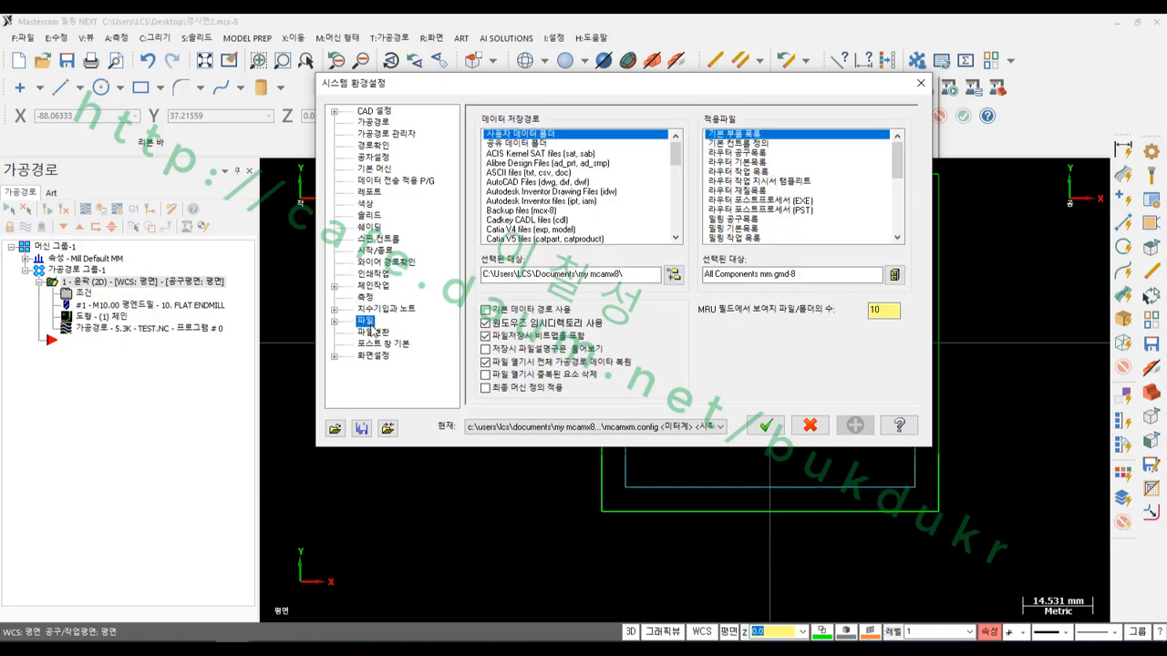
click(743, 211)
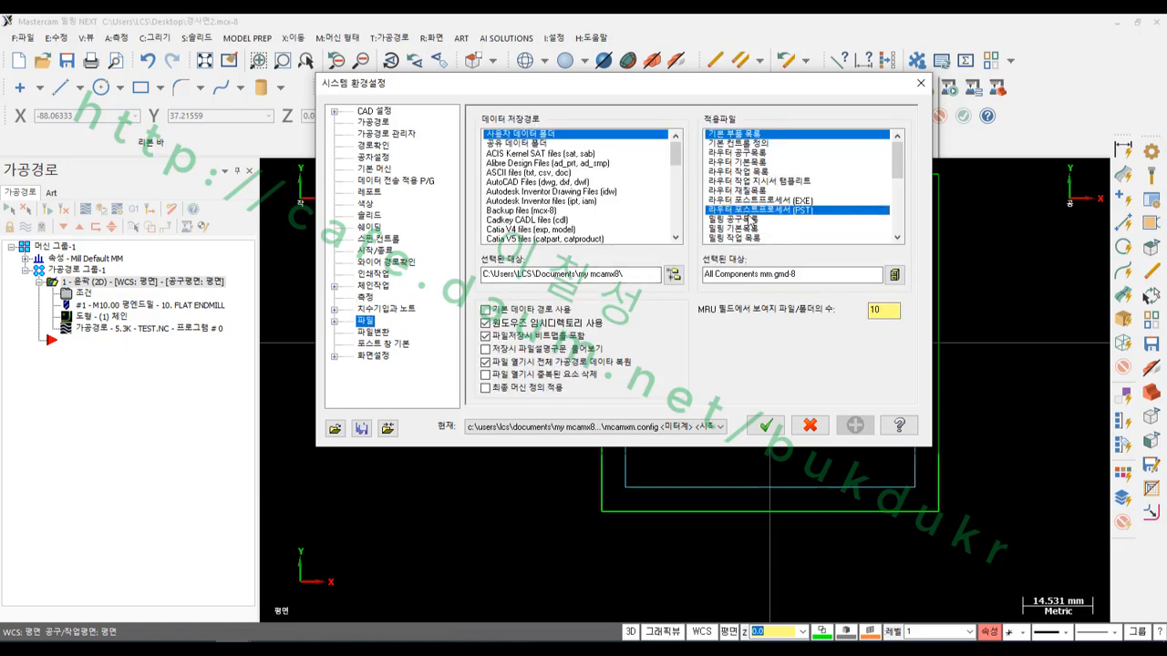
mouse_move(750, 218)
mouse_down()
mouse_move(749, 244)
mouse_move(750, 220)
mouse_up()
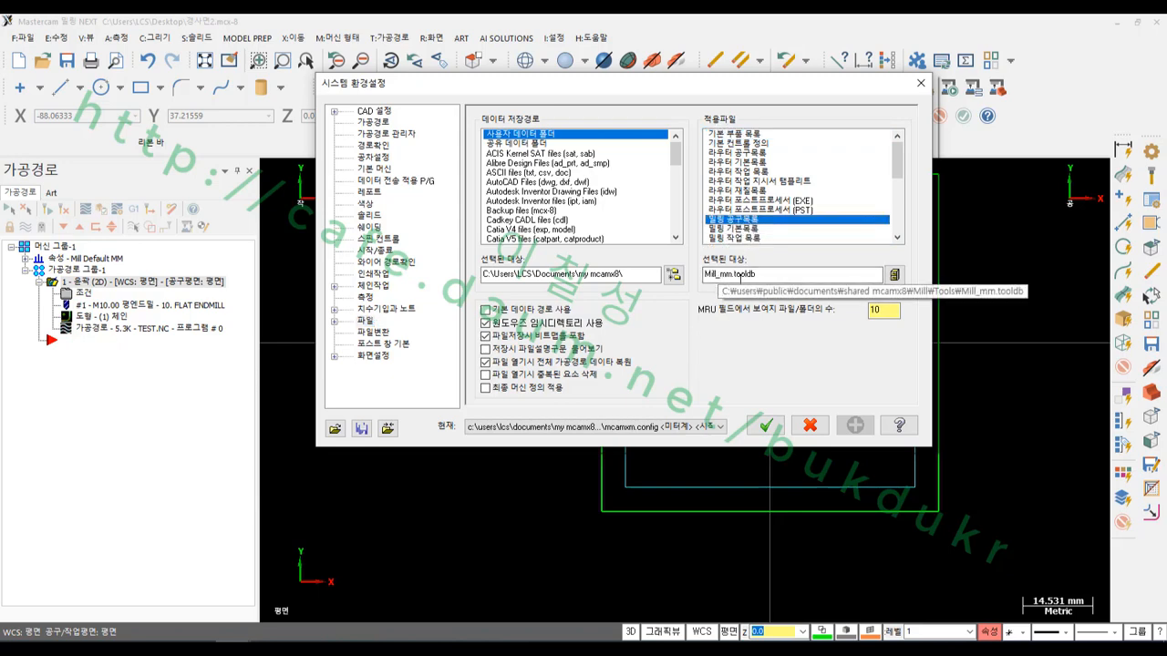
click(752, 275)
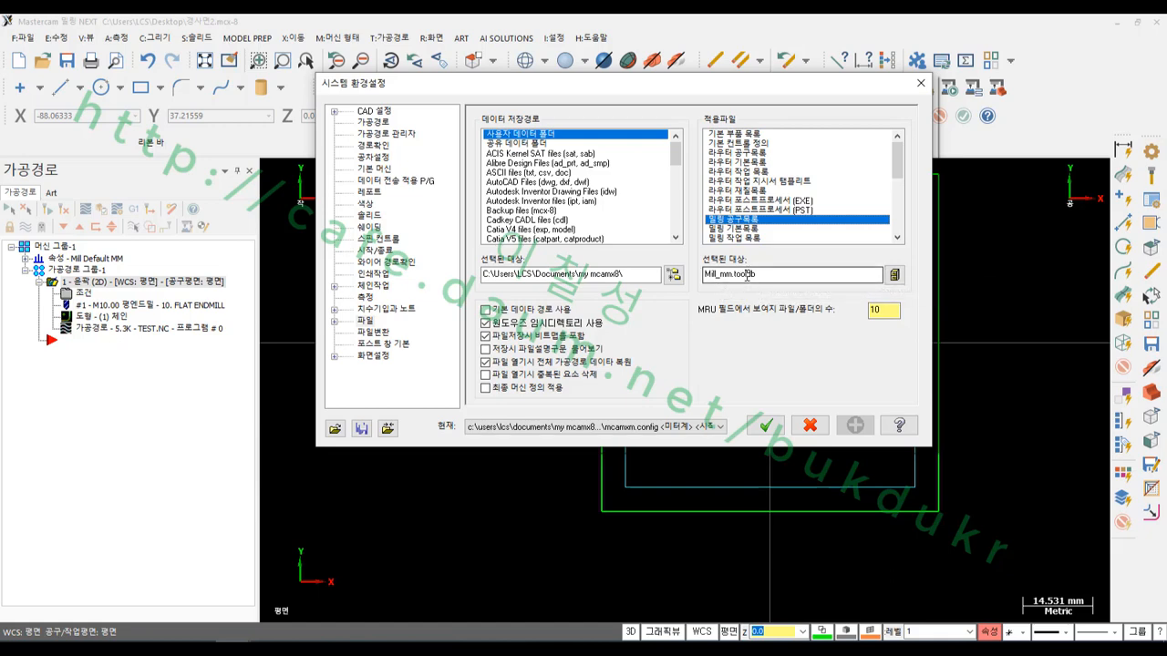
Set 767676.TOOLDB as the default milling tool library and save the settings to the configuration file.
click(895, 274)
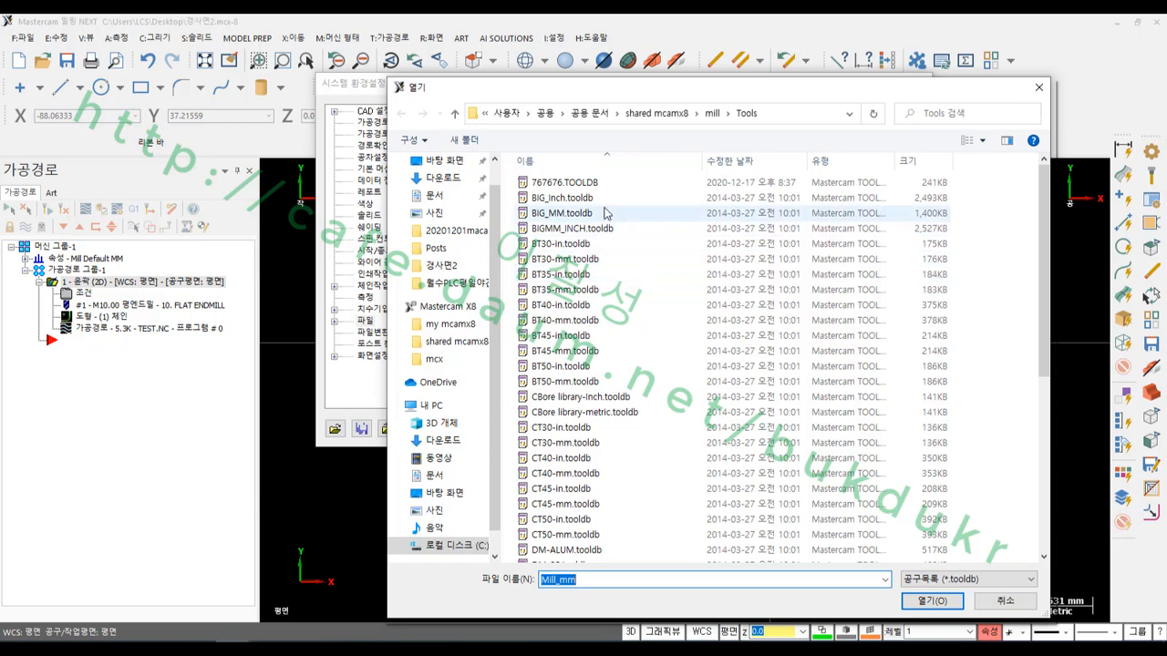
click(574, 185)
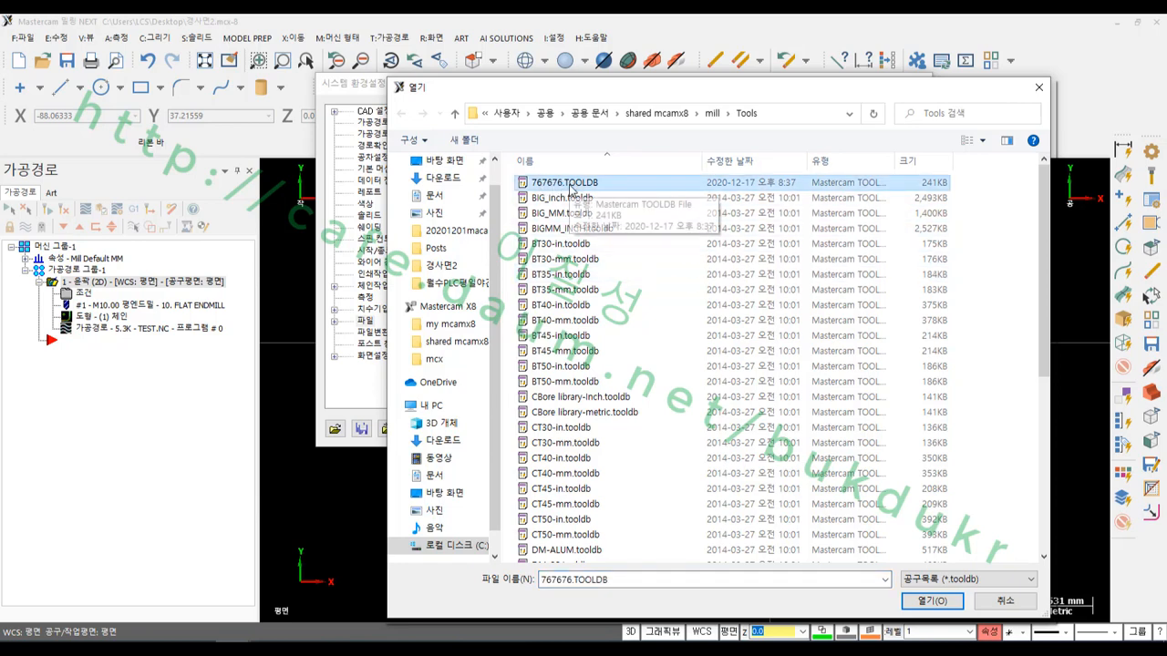
click(927, 601)
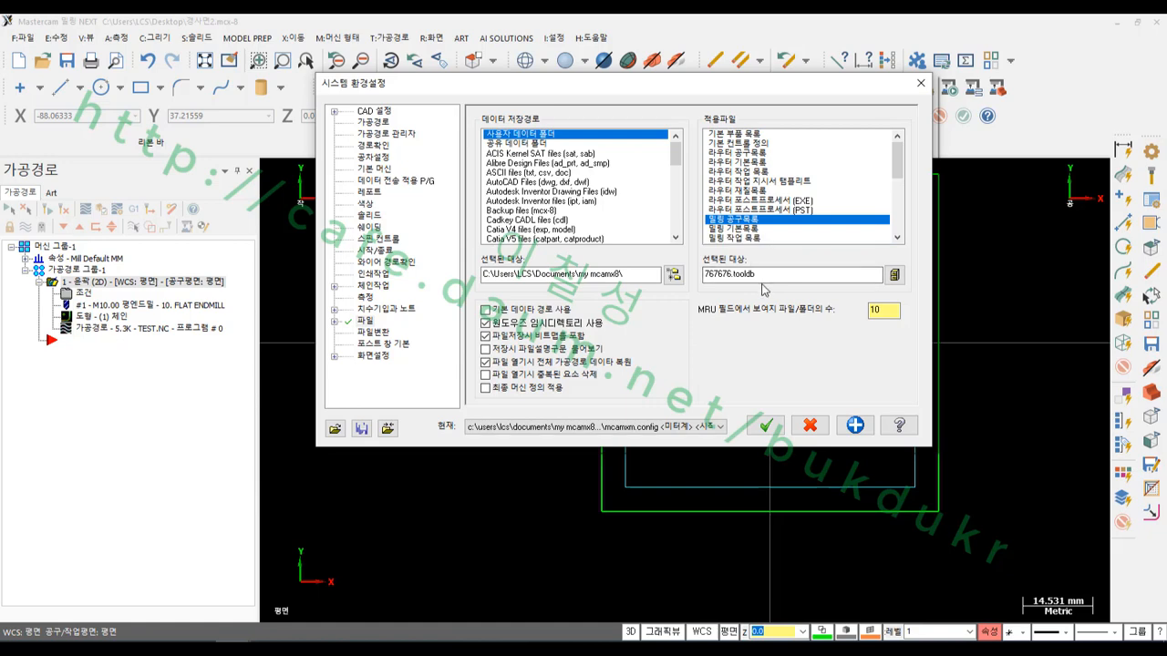
click(767, 425)
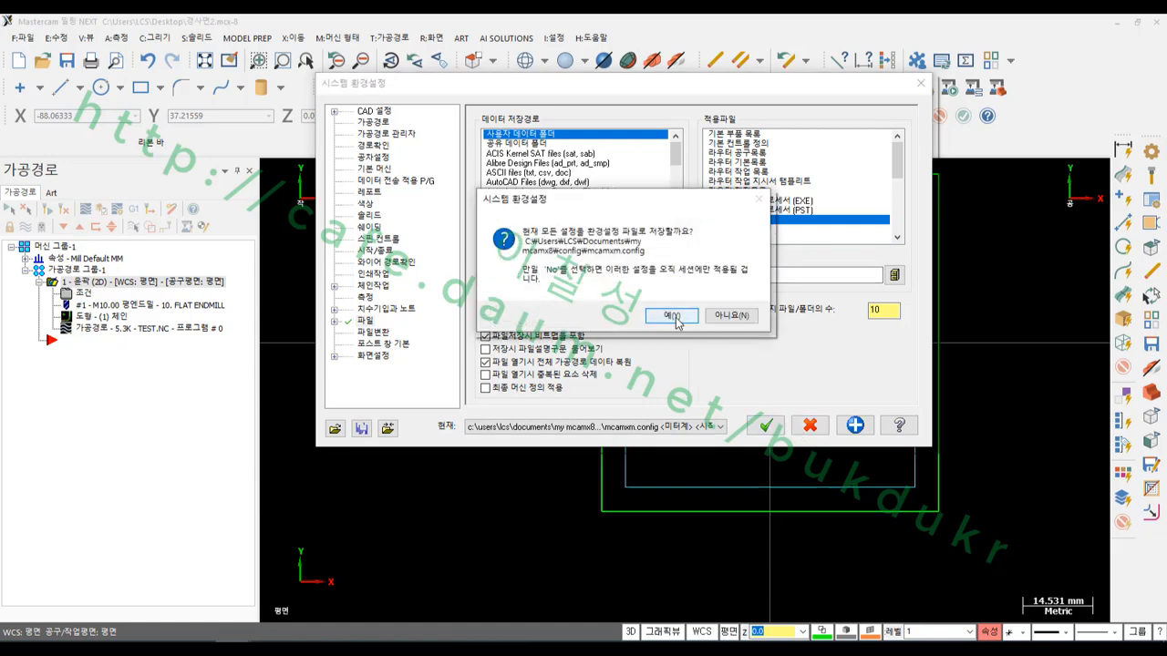
click(671, 318)
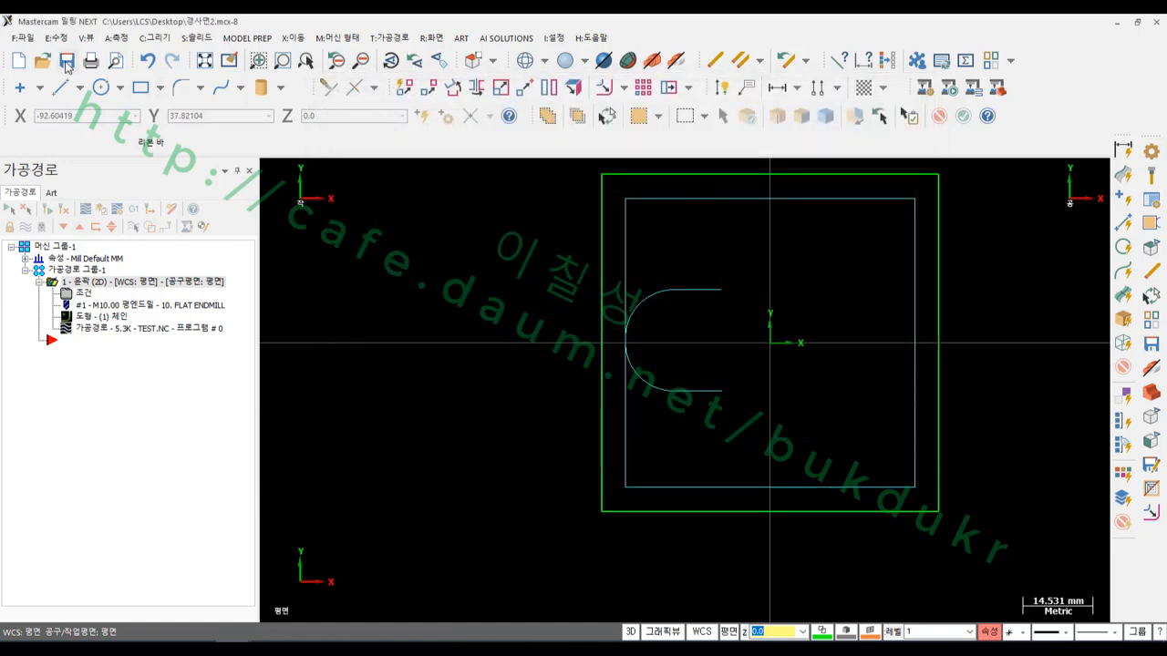
Start a new file without saving the current one, and check the tool library path in the machine group's file properties.
click(18, 60)
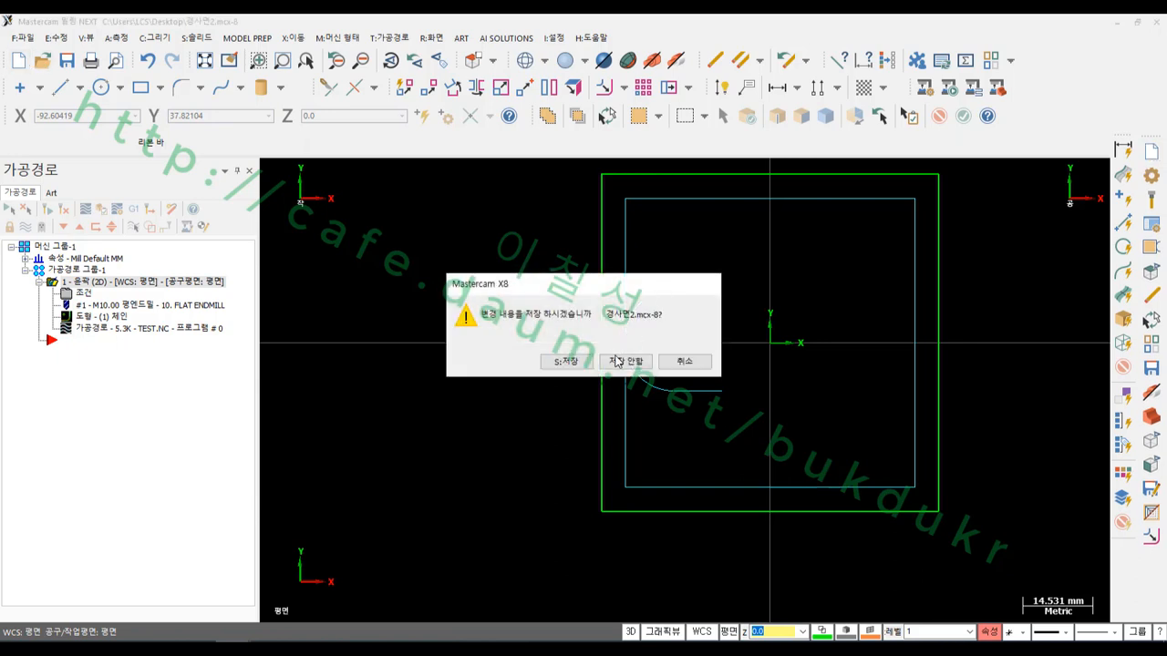
click(616, 362)
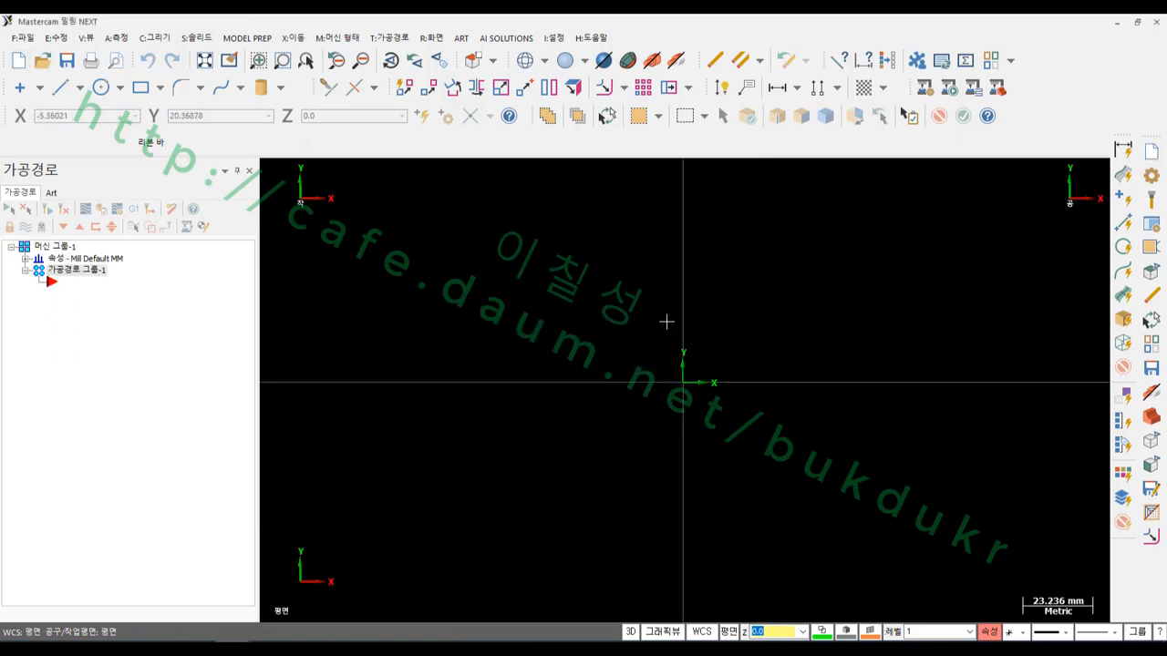
scroll(667, 322, down, 1)
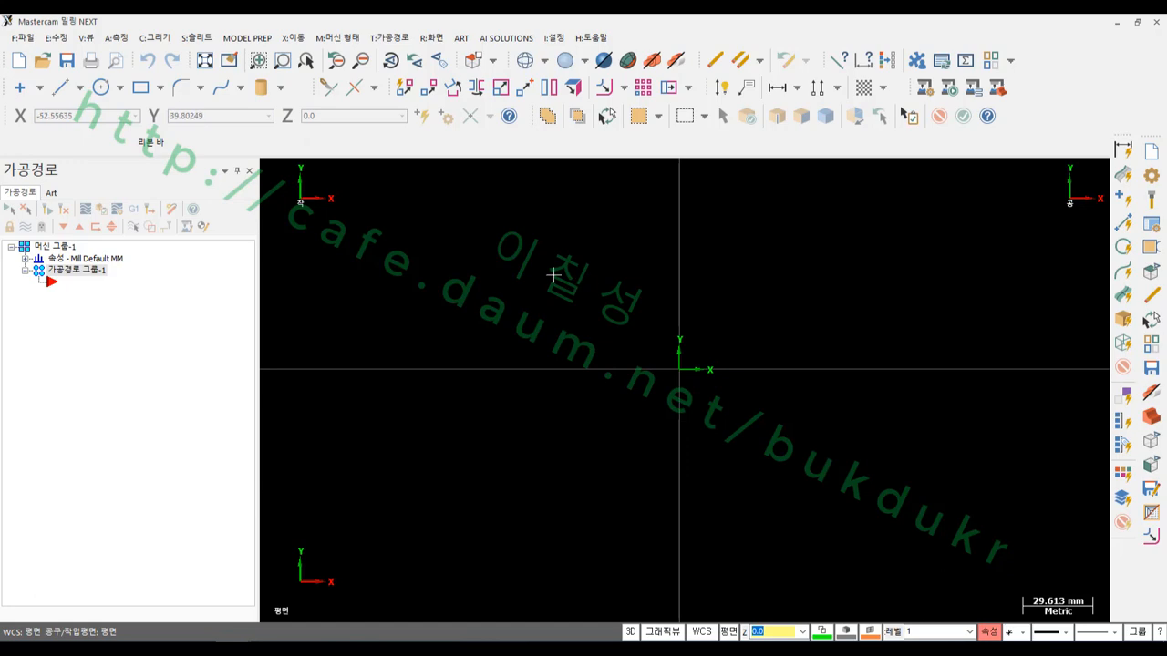
click(26, 259)
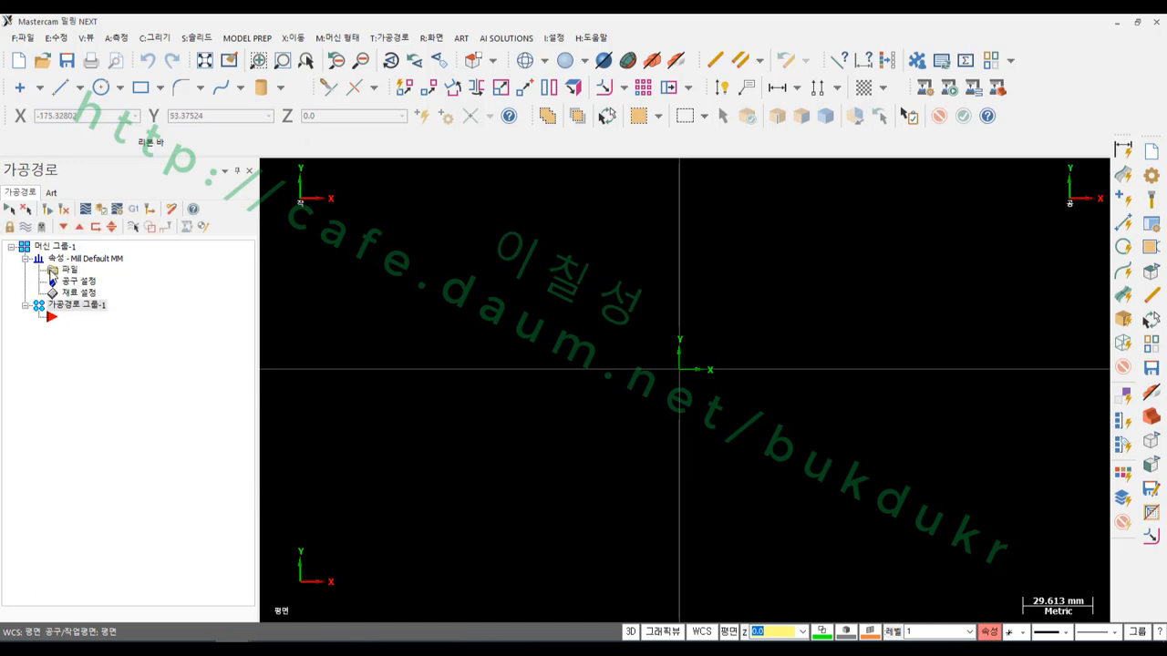
click(71, 270)
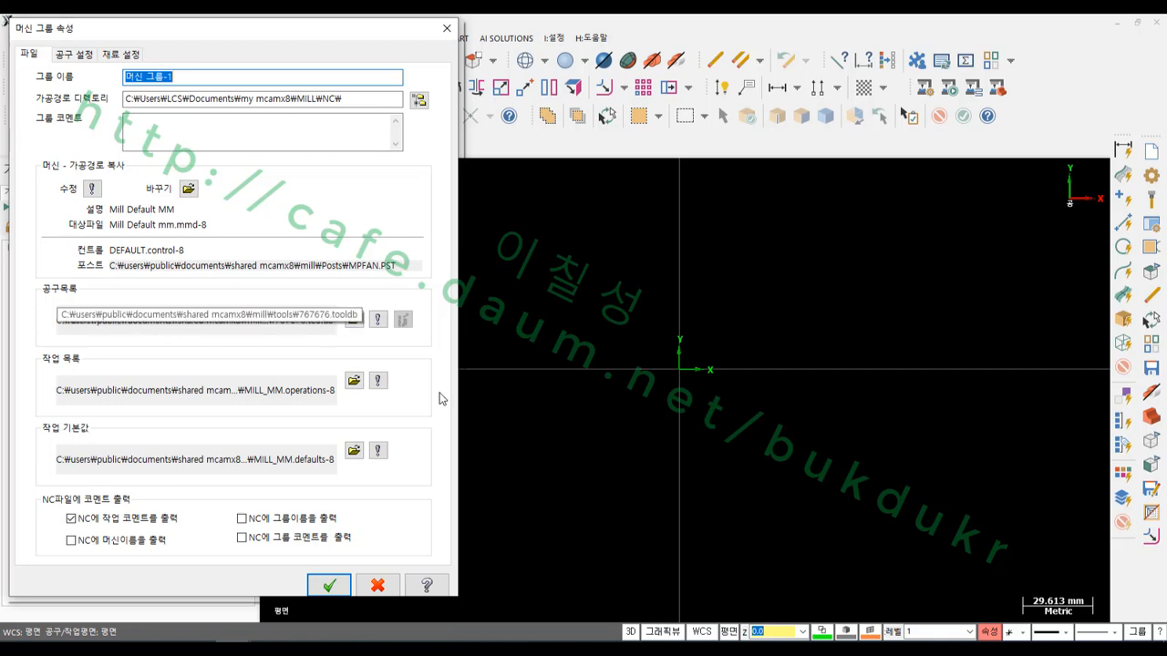
click(378, 586)
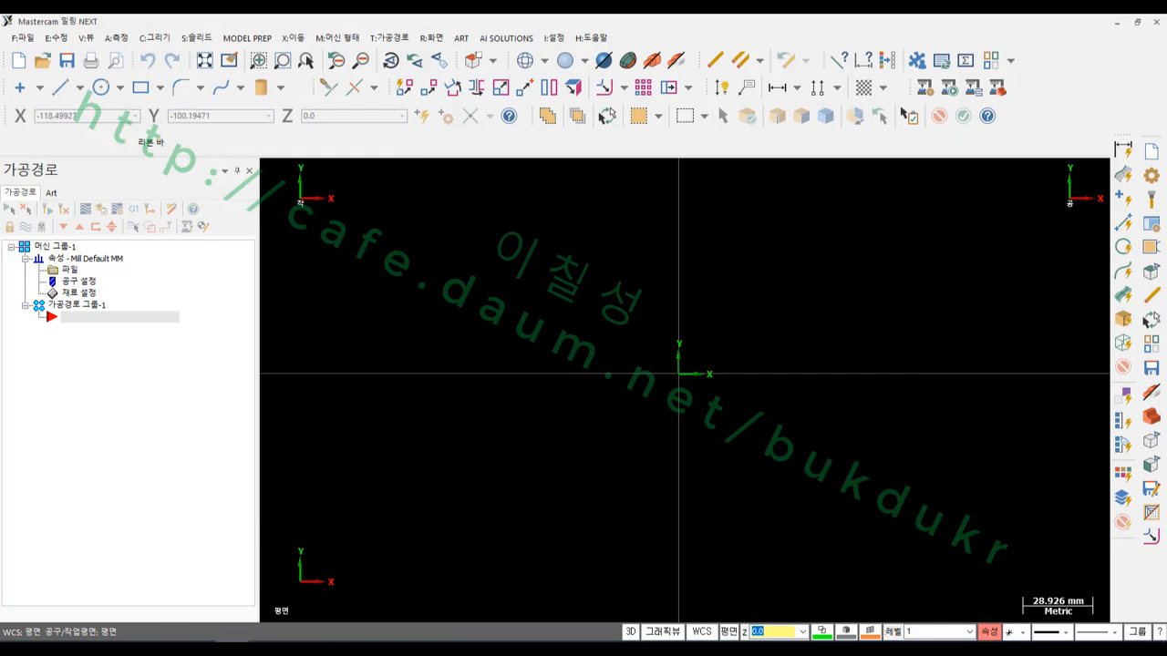
Create a 2D contour (윤곽) toolpath around the square with the 10 mm flat endmill.
click(398, 38)
click(408, 54)
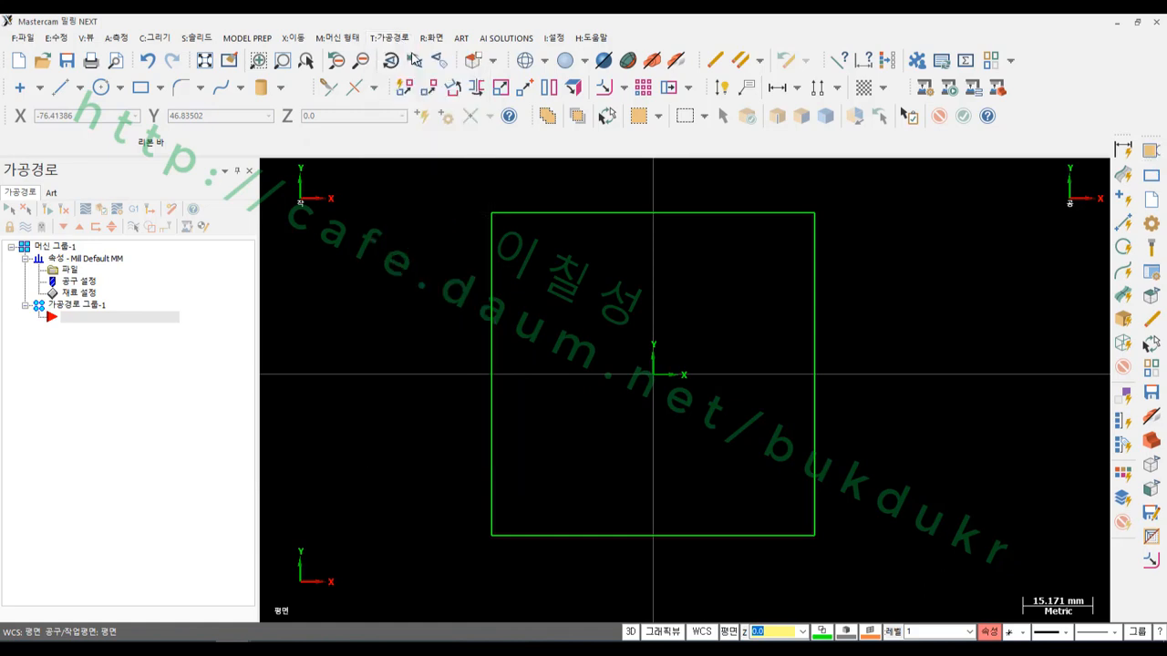
click(491, 511)
click(137, 465)
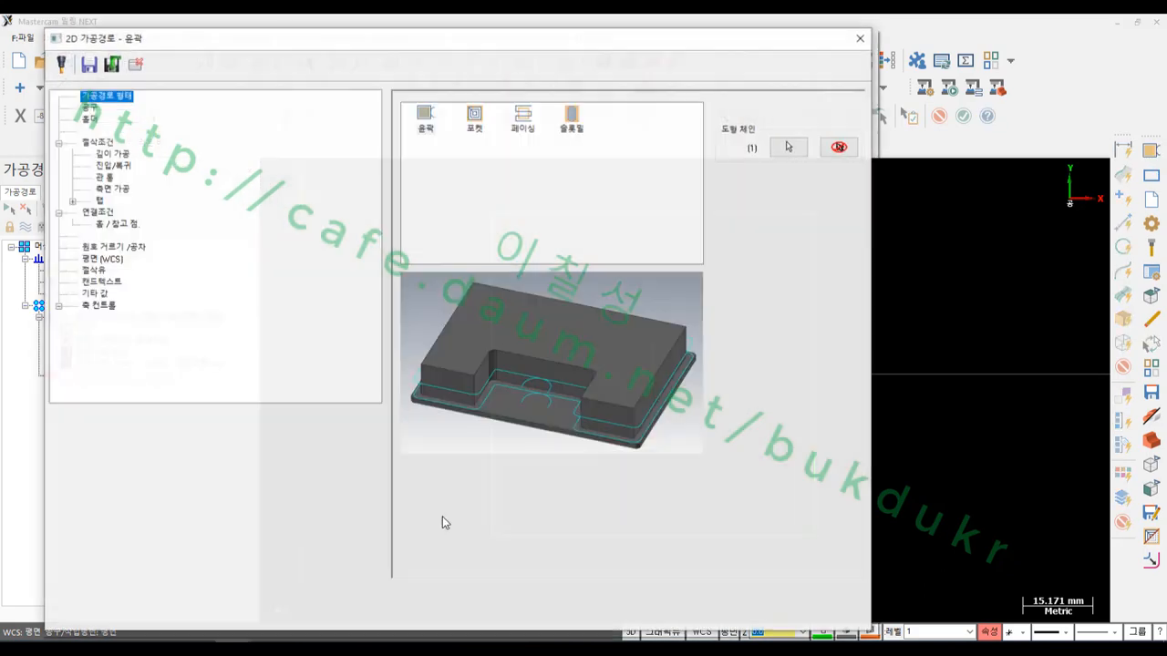
click(706, 608)
scroll(592, 378, up, 1)
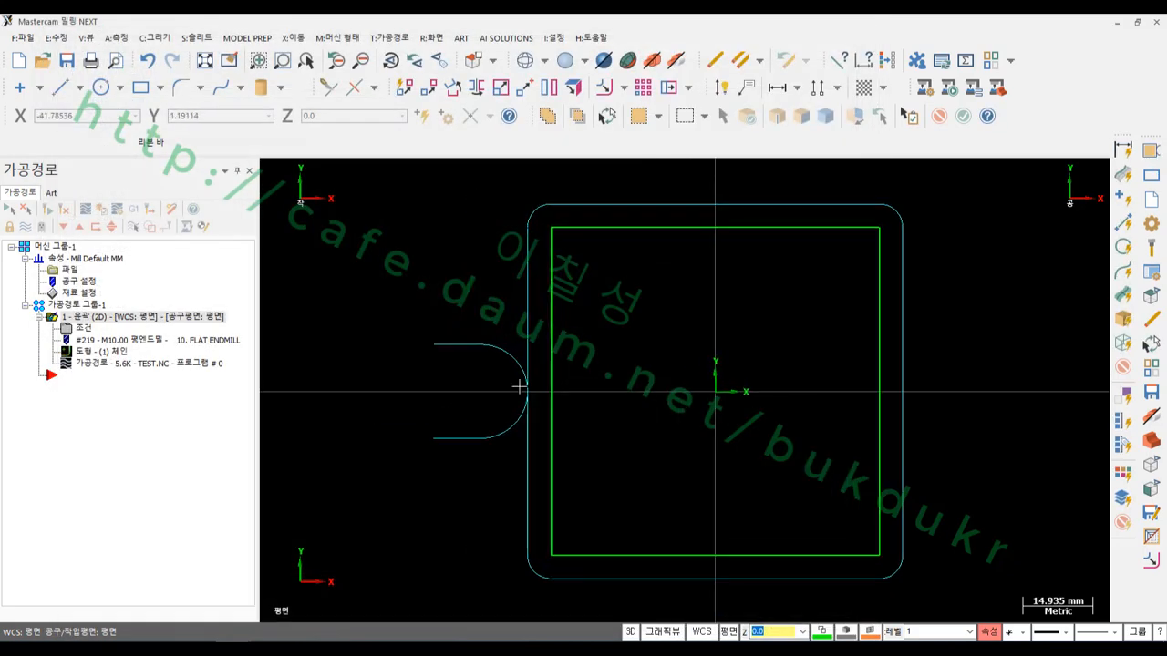
Open the contour's lead in/out (진입/복귀) settings and circle the line (직선) sections of both lead-in and lead-out in pen.
click(81, 330)
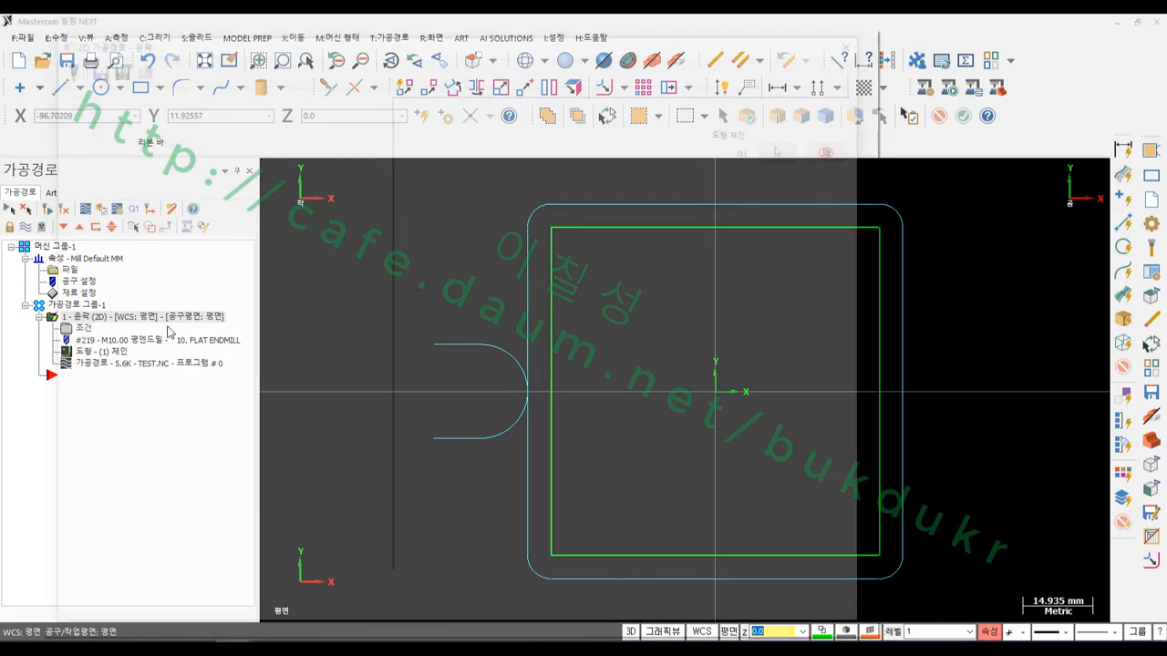
click(115, 166)
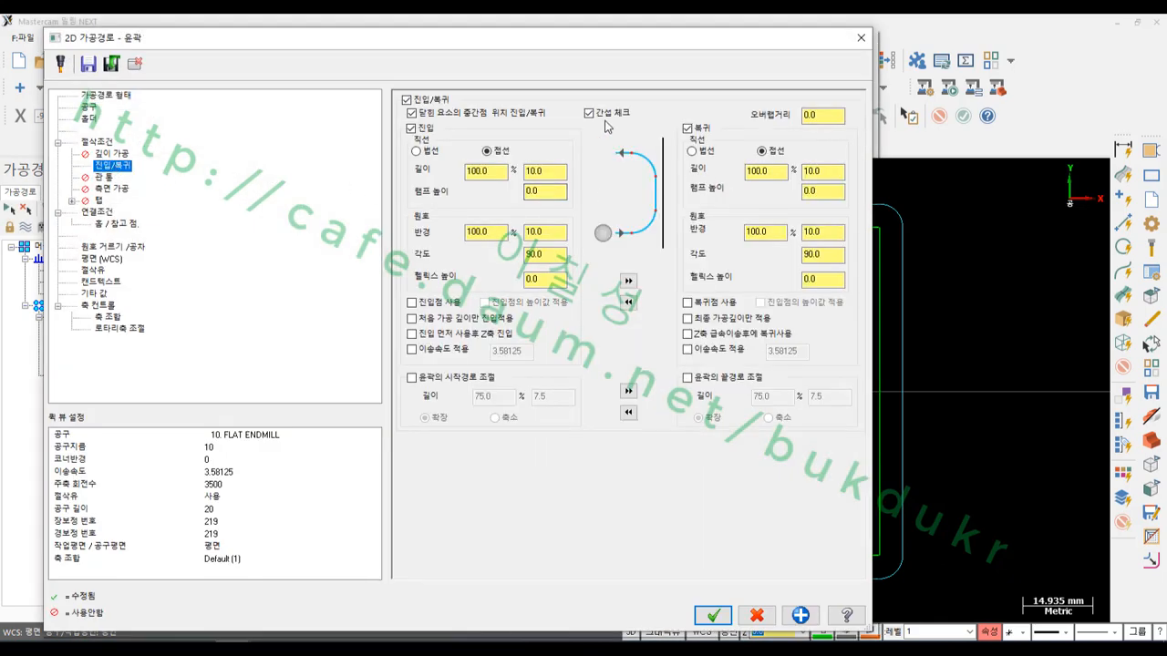
click(815, 114)
click(114, 635)
click(132, 646)
mouse_move(578, 196)
mouse_down()
mouse_move(412, 199)
mouse_move(399, 133)
mouse_move(544, 128)
mouse_move(583, 195)
mouse_up()
mouse_move(764, 214)
mouse_down()
mouse_move(718, 212)
mouse_move(675, 136)
mouse_move(873, 146)
mouse_move(808, 205)
mouse_up()
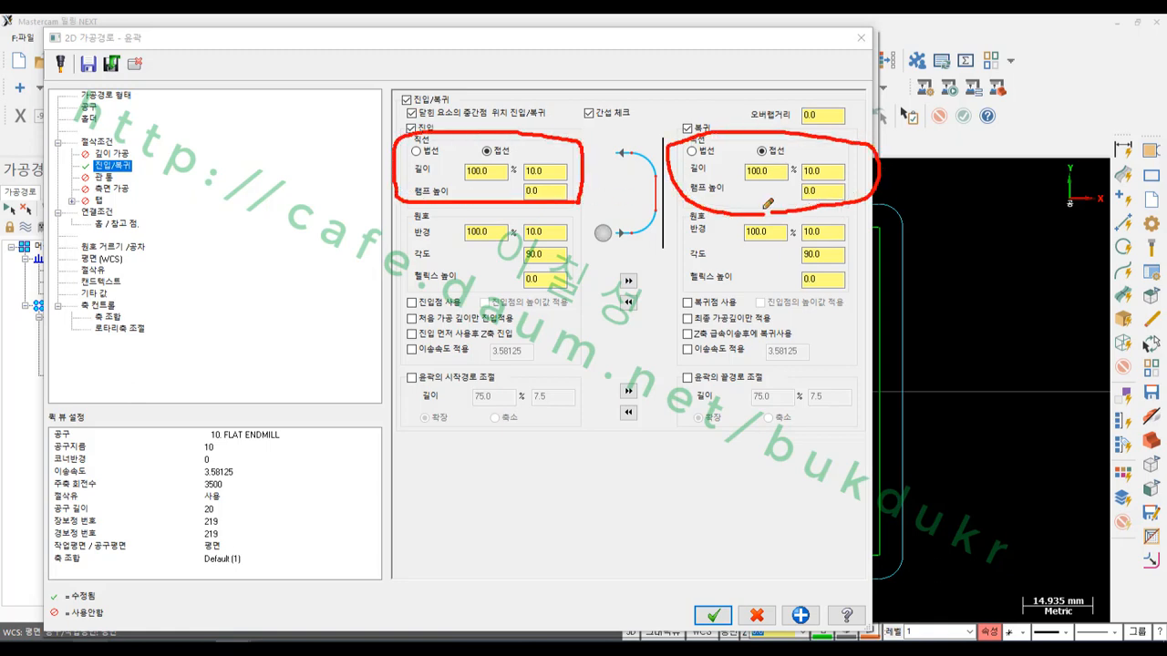
Draw a vertical pen line between the lead-in and lead-out settings, with an arrow and the word 진입 on the lead-in side.
drag(624, 80, 628, 536)
drag(623, 347, 527, 351)
drag(497, 416, 456, 471)
drag(474, 453, 497, 483)
mouse_move(515, 392)
mouse_down()
mouse_move(520, 502)
mouse_move(538, 403)
mouse_up()
mouse_move(560, 396)
mouse_down()
mouse_move(563, 476)
mouse_move(559, 466)
mouse_up()
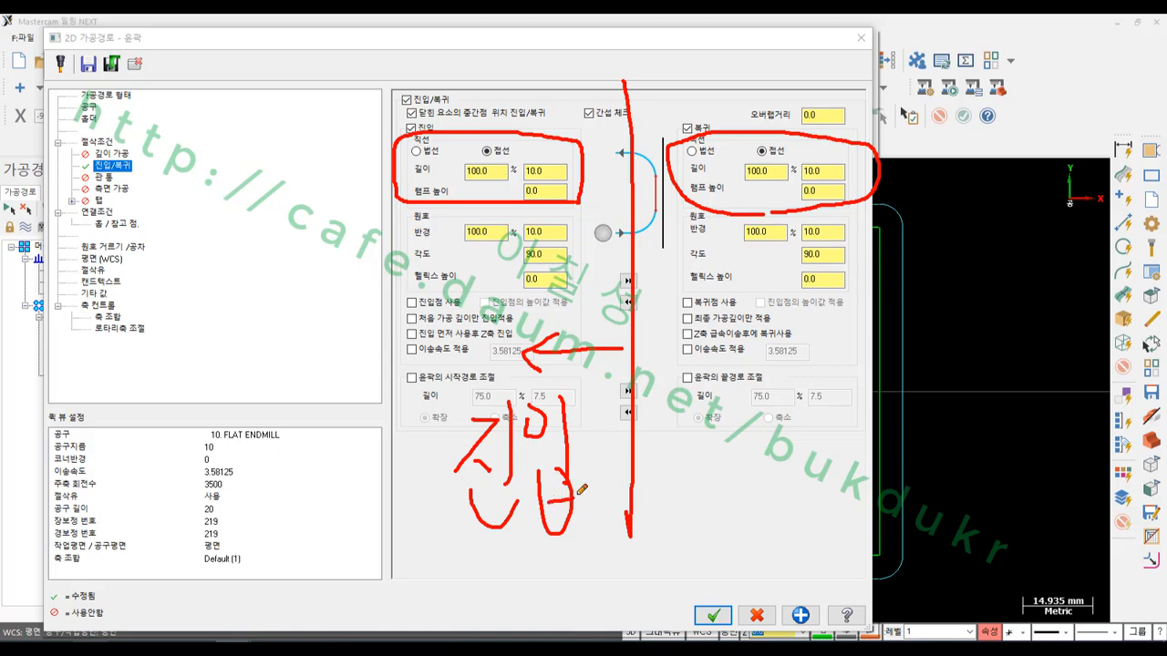
Write the word 복귀 in pen under the lead-out settings.
mouse_move(691, 417)
mouse_down()
mouse_move(708, 447)
mouse_move(731, 399)
mouse_up()
drag(713, 450, 713, 471)
mouse_move(686, 465)
mouse_down()
mouse_move(744, 478)
mouse_move(753, 536)
mouse_up()
drag(757, 421, 785, 467)
mouse_move(756, 456)
mouse_down()
mouse_move(810, 488)
mouse_move(808, 512)
mouse_up()
drag(812, 414, 843, 527)
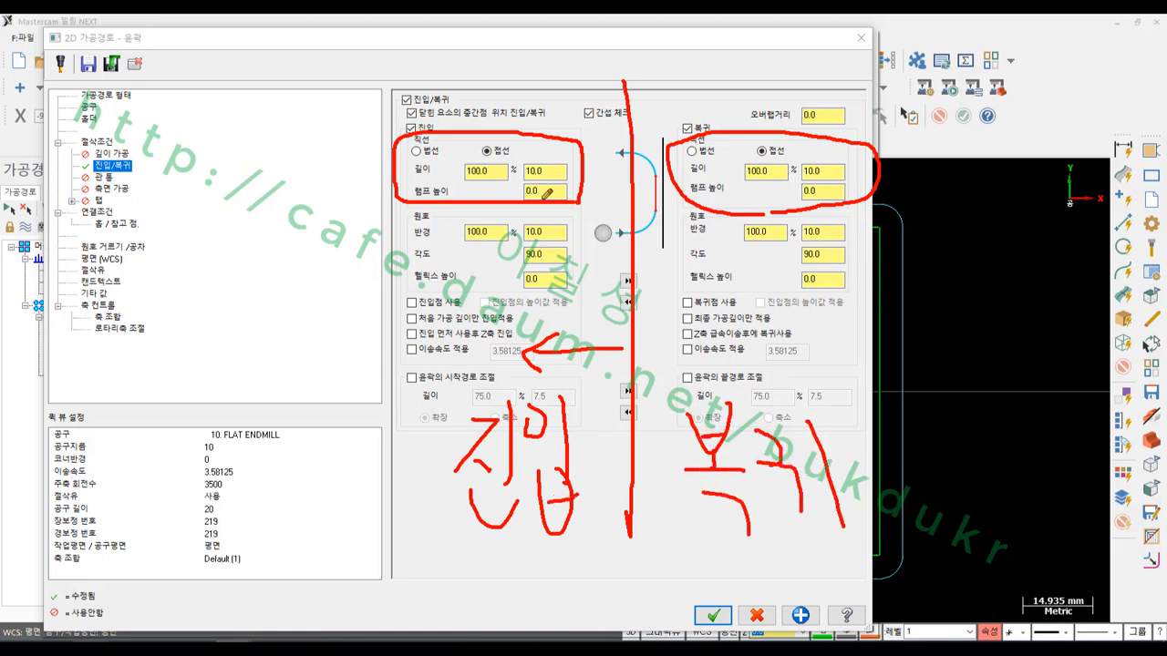
Circle the lead-in's line (직선) and arc (원호) sections in pen, clear the marks, and accept the contour parameters.
mouse_move(483, 203)
mouse_down()
mouse_move(394, 137)
mouse_move(551, 189)
mouse_up()
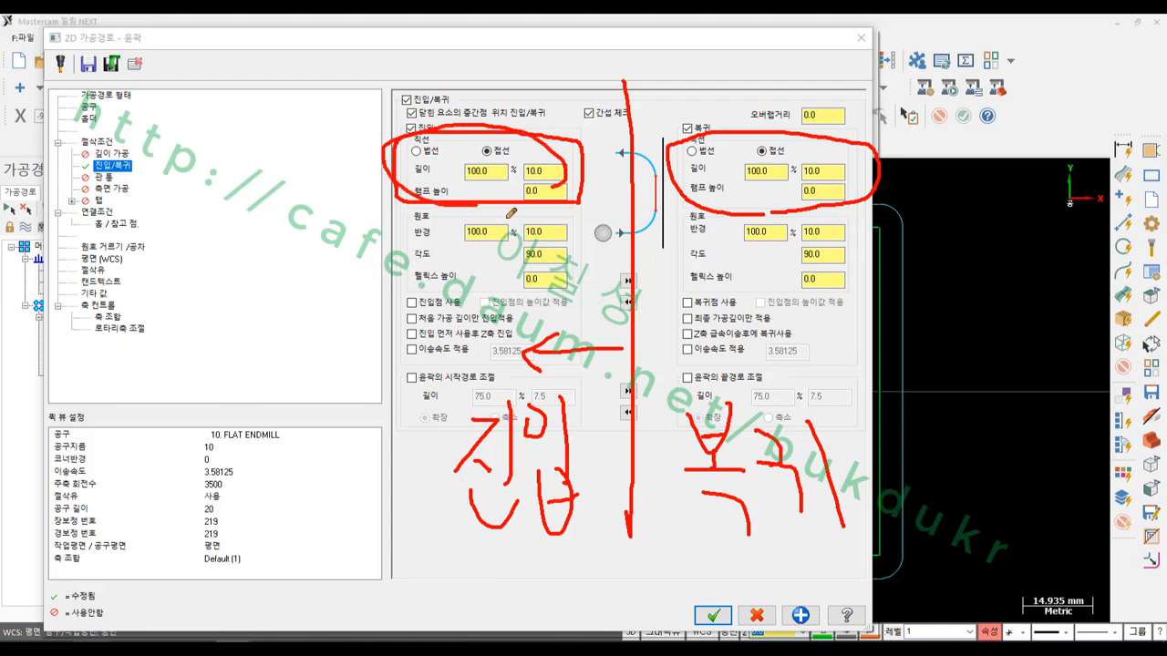
mouse_move(558, 265)
mouse_down()
mouse_move(500, 312)
mouse_move(439, 190)
mouse_move(609, 290)
mouse_move(511, 306)
mouse_up()
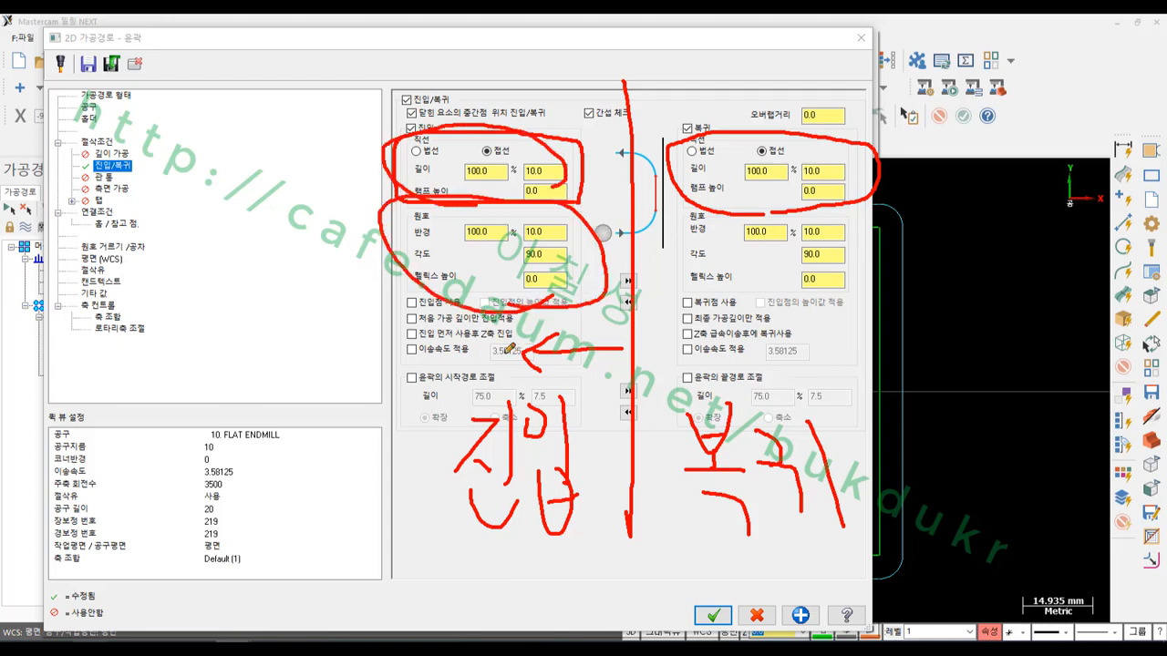
right_click(814, 325)
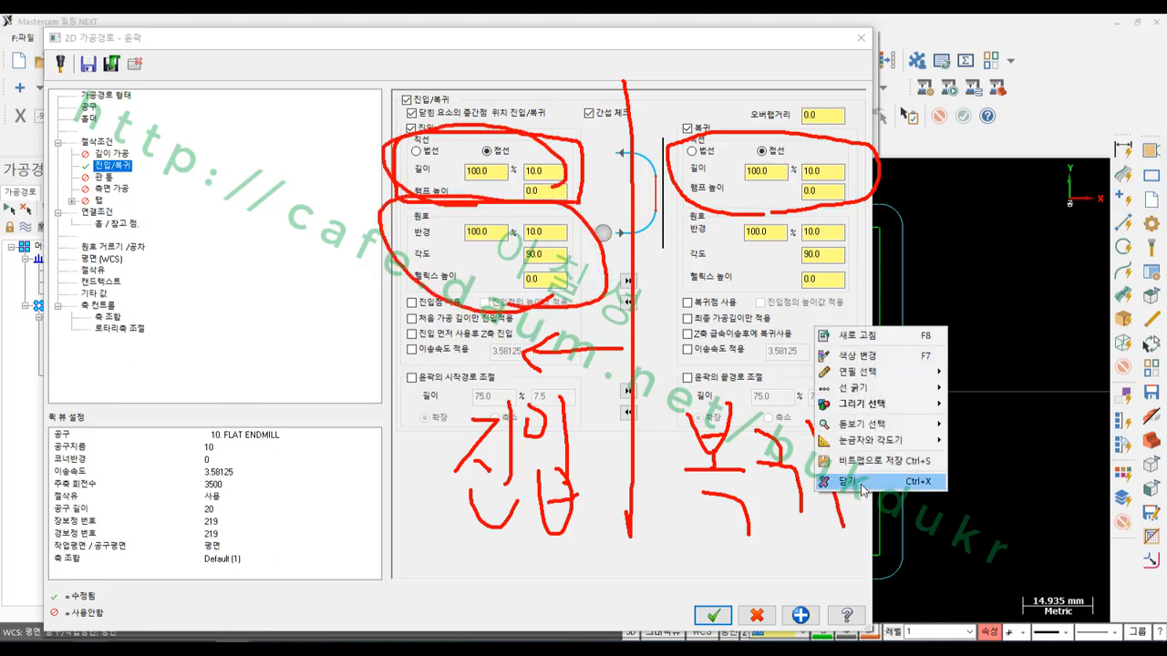
click(875, 484)
click(713, 616)
Outline the lower lead line and arc in pen, and outline the upper lead line and arc separately.
scroll(529, 403, up, 5)
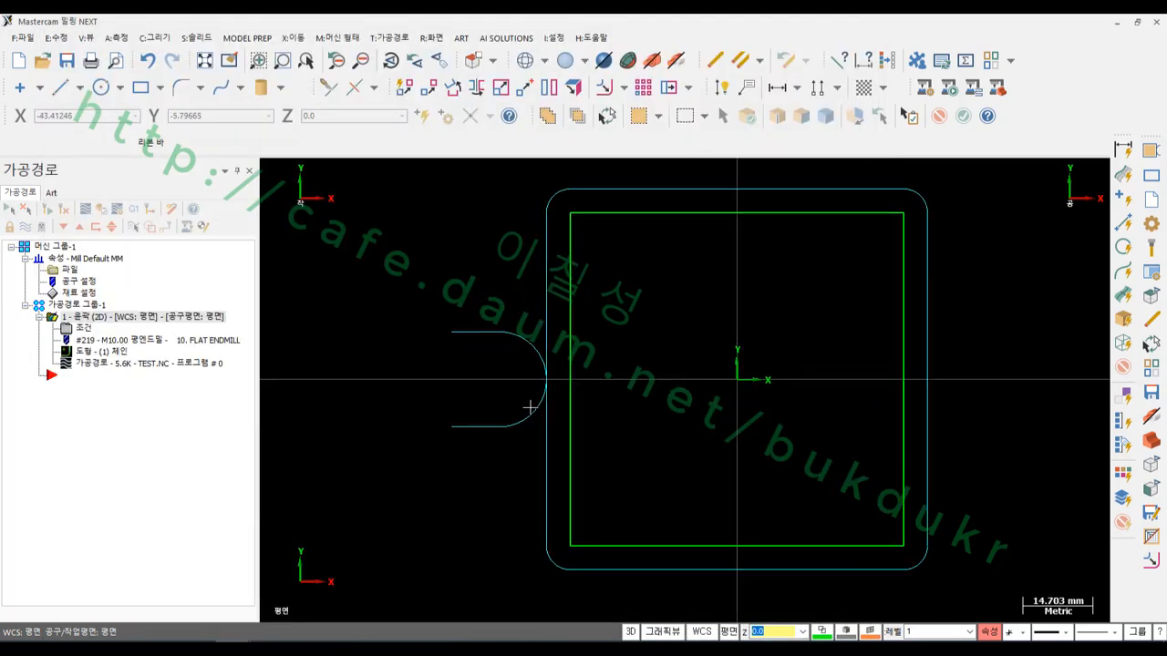
mouse_move(556, 454)
mouse_down()
mouse_move(420, 390)
mouse_move(535, 352)
mouse_move(606, 368)
mouse_up()
drag(573, 472, 554, 454)
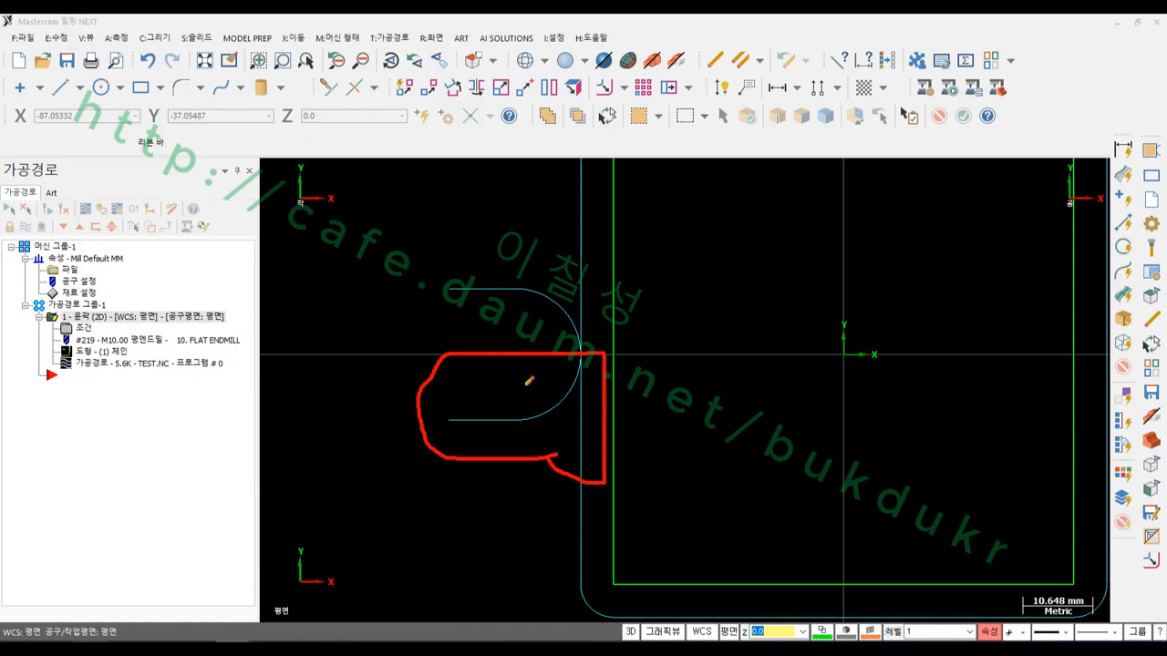
mouse_move(577, 350)
mouse_down()
mouse_move(377, 342)
mouse_move(516, 210)
mouse_move(598, 284)
mouse_move(595, 347)
mouse_up()
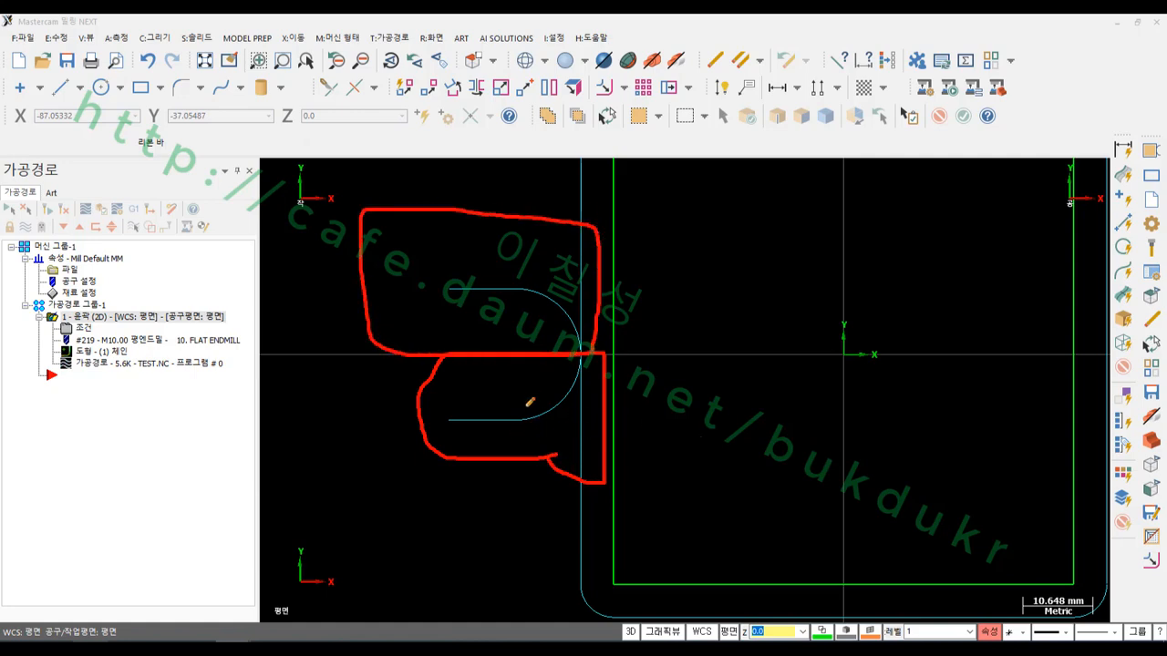
Mark the boundary between the lower lead's line and arc in pen, and point an arrow at each part.
drag(526, 406, 525, 454)
mouse_move(467, 385)
mouse_down()
mouse_move(477, 407)
mouse_move(482, 392)
mouse_up()
drag(546, 376, 558, 399)
drag(549, 393, 560, 389)
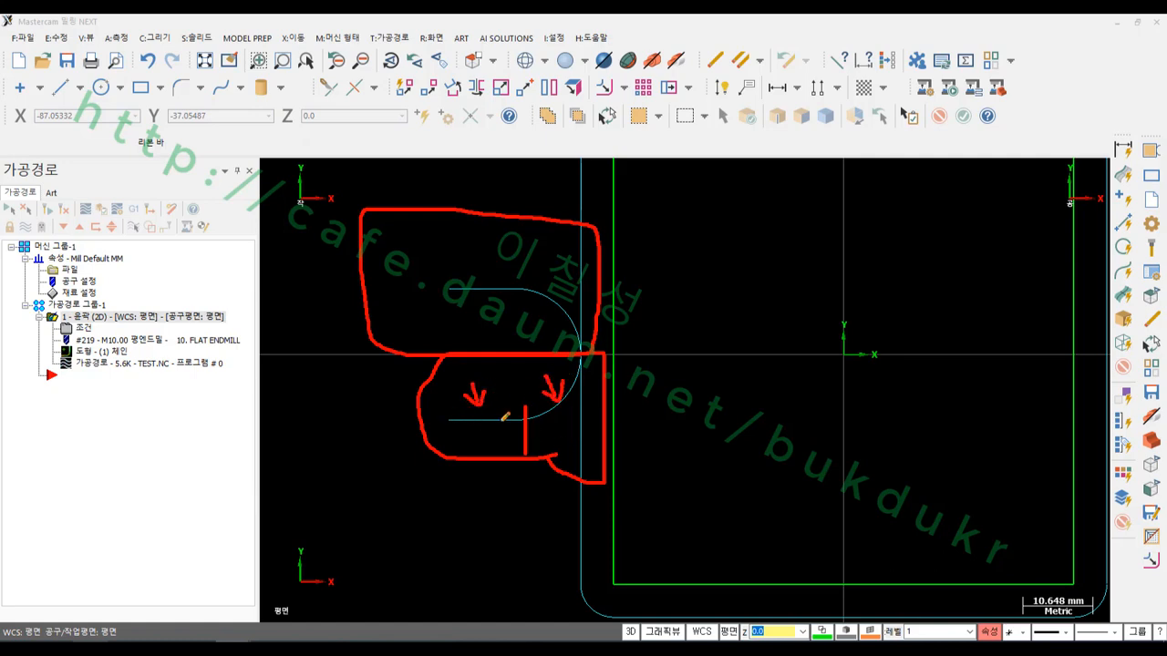
Trace the contour's side and the upper lead arc in pen, mark its line's ends, and trace the lower lead's line and arc.
drag(582, 340, 595, 150)
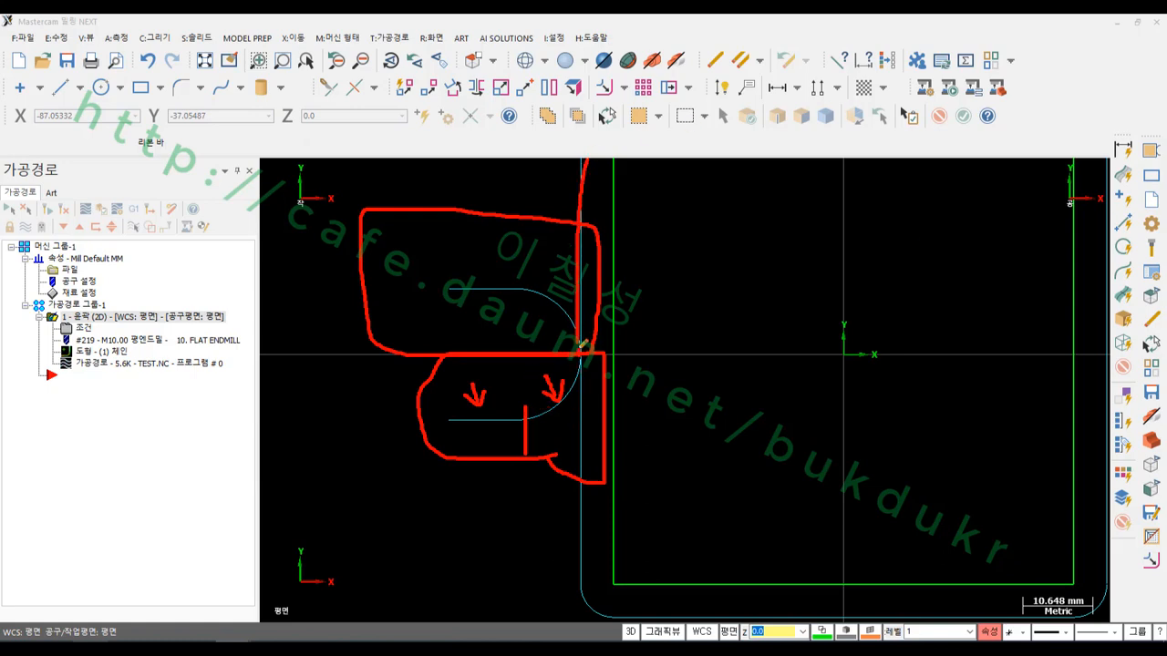
mouse_move(582, 340)
mouse_down()
mouse_move(560, 302)
mouse_move(526, 290)
mouse_move(516, 308)
mouse_up()
drag(446, 273, 451, 307)
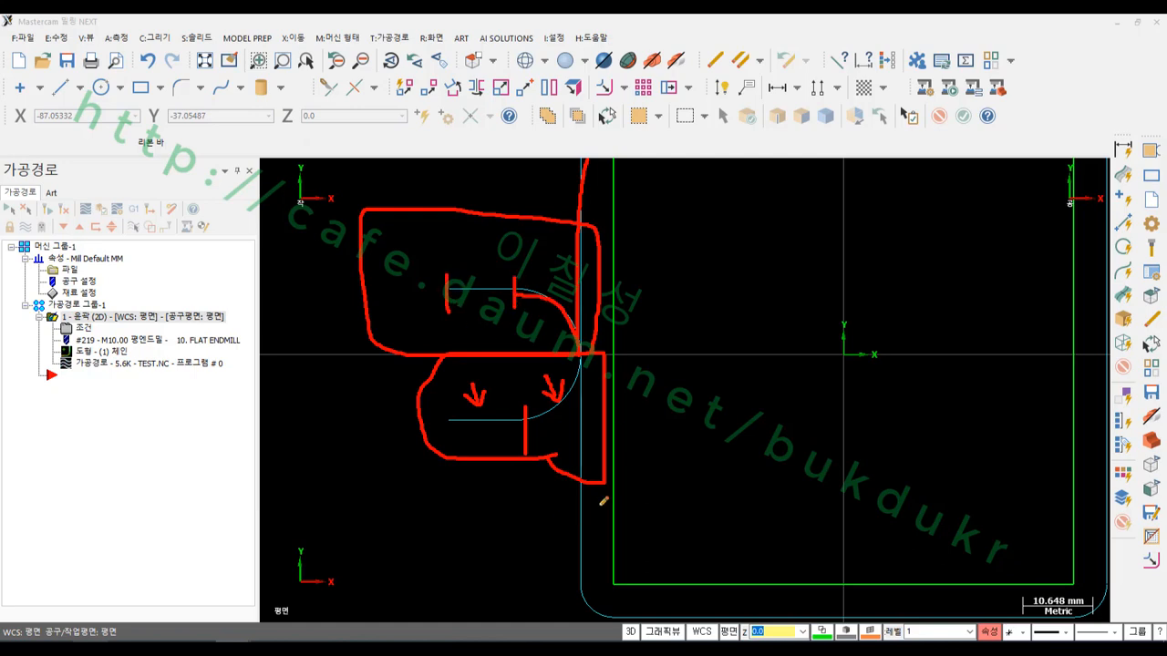
mouse_move(524, 419)
mouse_down()
mouse_move(317, 408)
mouse_move(428, 407)
mouse_move(514, 423)
mouse_move(586, 362)
mouse_up()
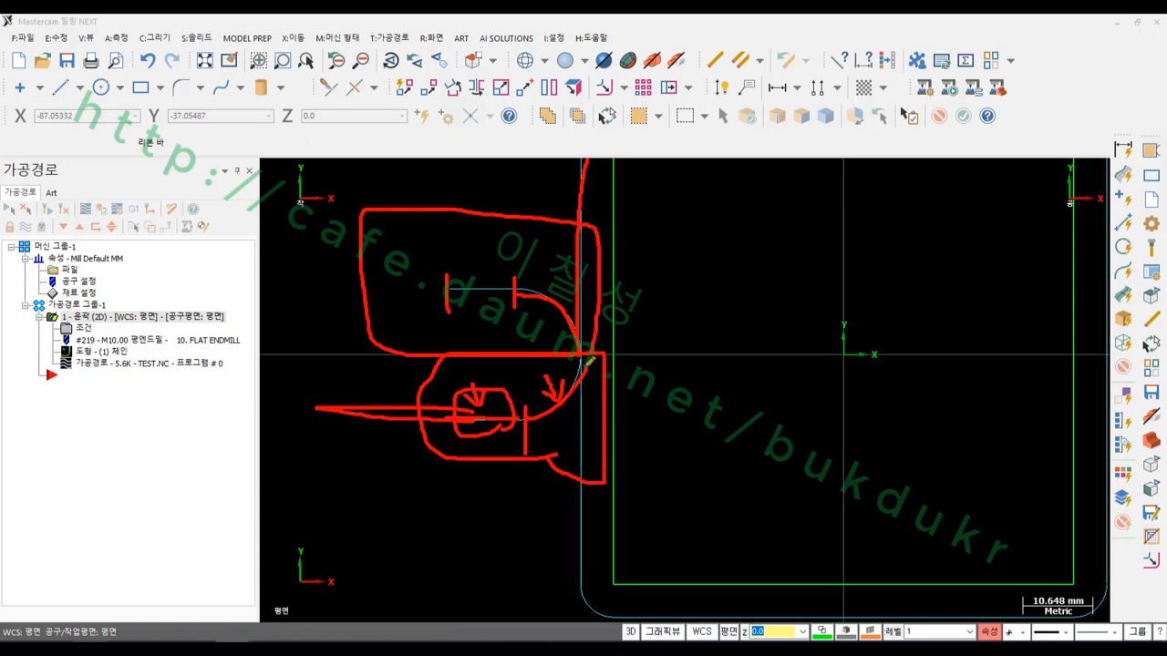
Point a pen arrow at the lower lead's arc and clear all pen marks.
mouse_move(559, 402)
mouse_down()
mouse_move(584, 347)
mouse_move(560, 379)
mouse_up()
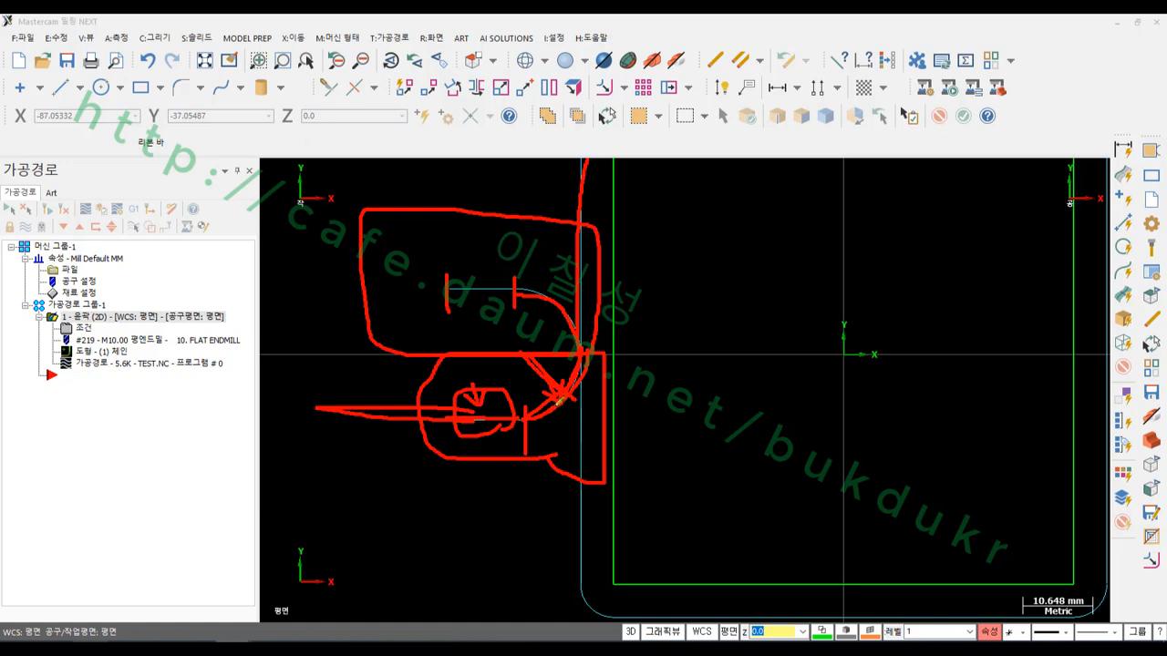
right_click(716, 301)
click(777, 460)
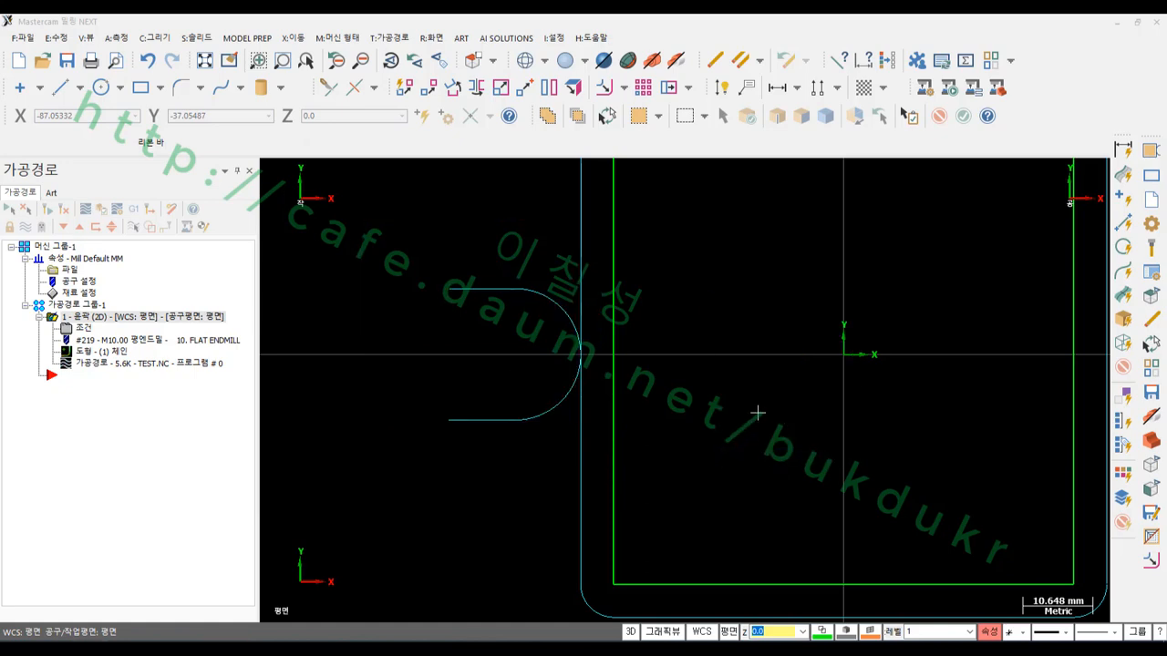
Open the contour's parameters, circle 법선 and 접선 for the lead-in line, and mark the lower lead's line, arc and junction in pen.
click(83, 328)
drag(526, 37, 167, 59)
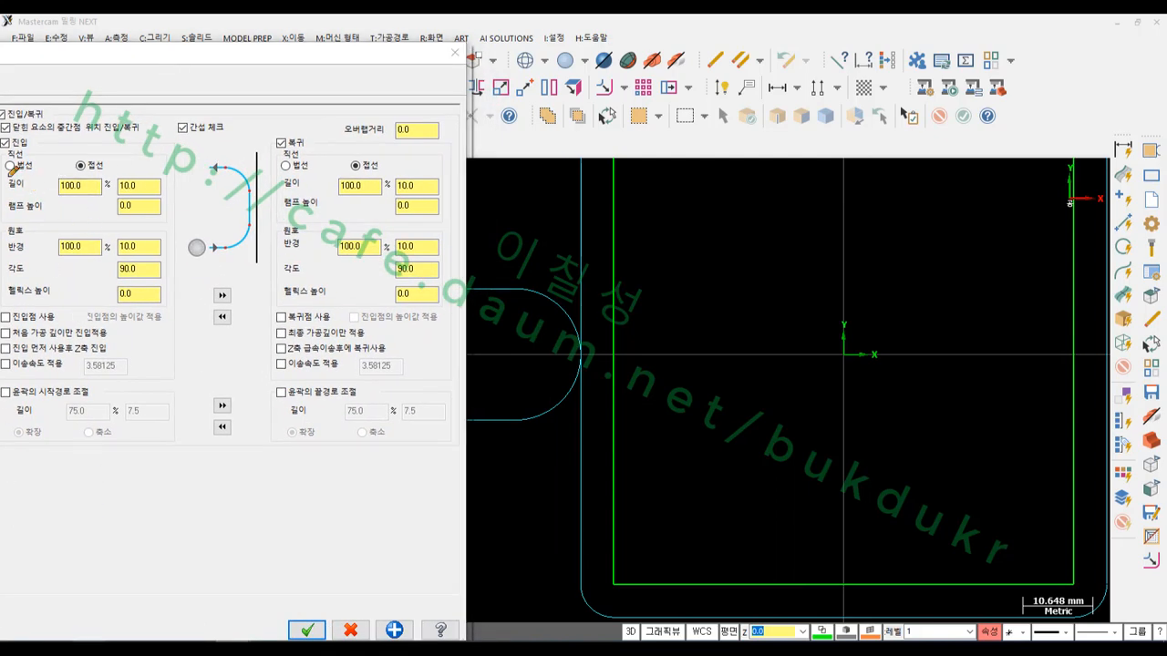
mouse_move(5, 150)
mouse_down()
mouse_move(31, 162)
mouse_move(9, 175)
mouse_move(32, 181)
mouse_move(110, 174)
mouse_up()
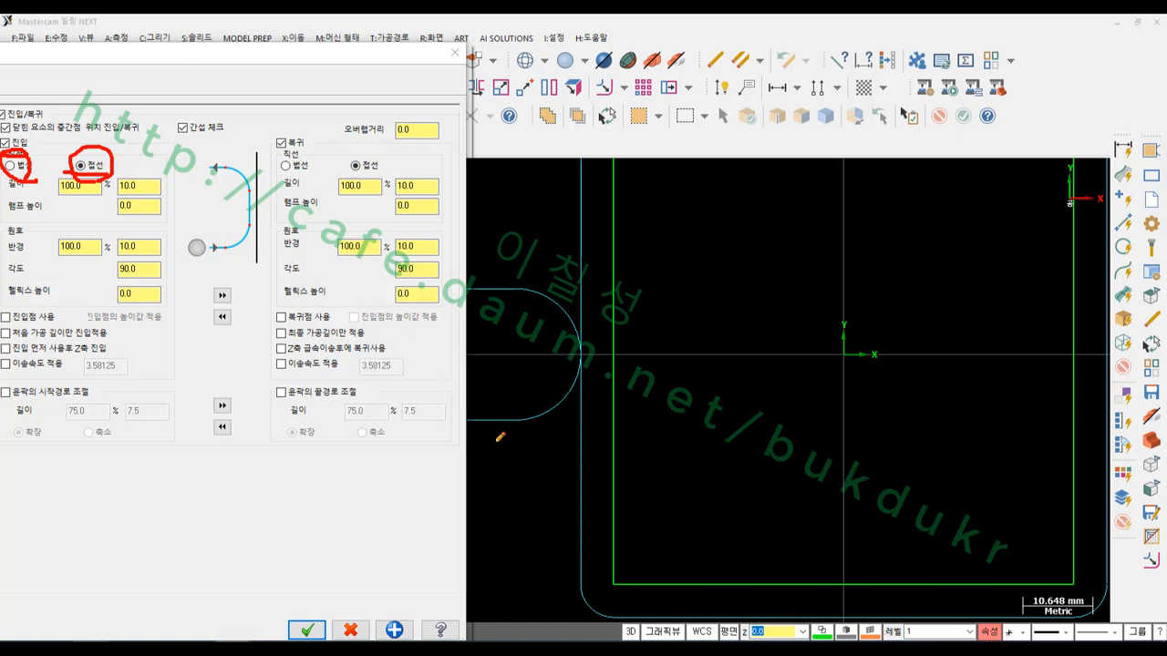
mouse_move(501, 444)
mouse_down()
mouse_move(484, 392)
mouse_move(519, 425)
mouse_move(485, 445)
mouse_up()
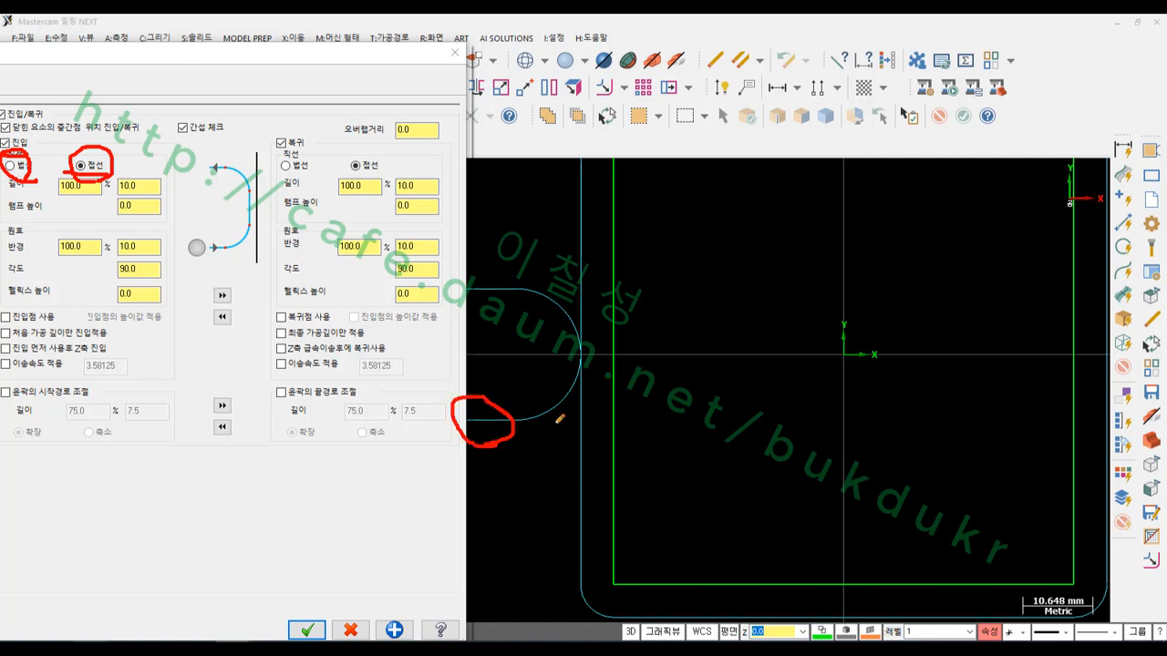
mouse_move(558, 421)
mouse_down()
mouse_move(561, 362)
mouse_move(573, 419)
mouse_move(529, 443)
mouse_up()
mouse_move(535, 403)
mouse_down()
mouse_move(538, 497)
mouse_move(520, 458)
mouse_move(532, 450)
mouse_move(507, 471)
mouse_move(528, 447)
mouse_move(516, 428)
mouse_up()
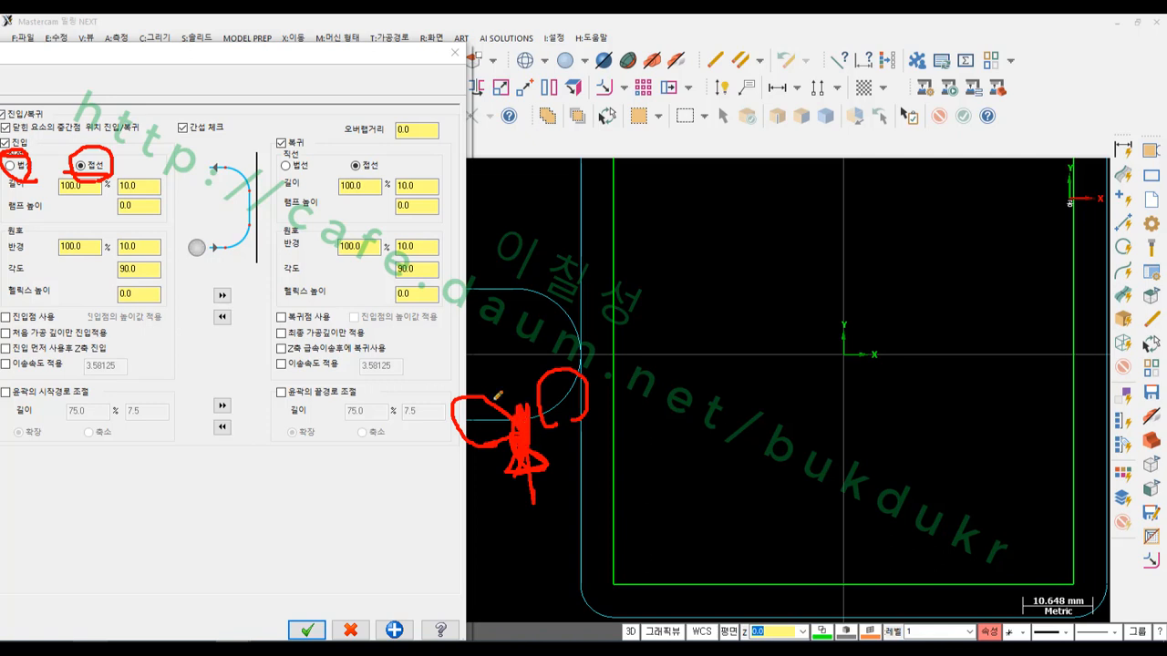
Underline the 법선 option, sketch two perpendicular lines with a right-angle mark in pen, and clear the marks.
drag(18, 173, 45, 173)
drag(657, 322, 928, 316)
mouse_move(770, 188)
mouse_down()
mouse_move(772, 301)
mouse_move(788, 301)
mouse_move(788, 321)
mouse_up()
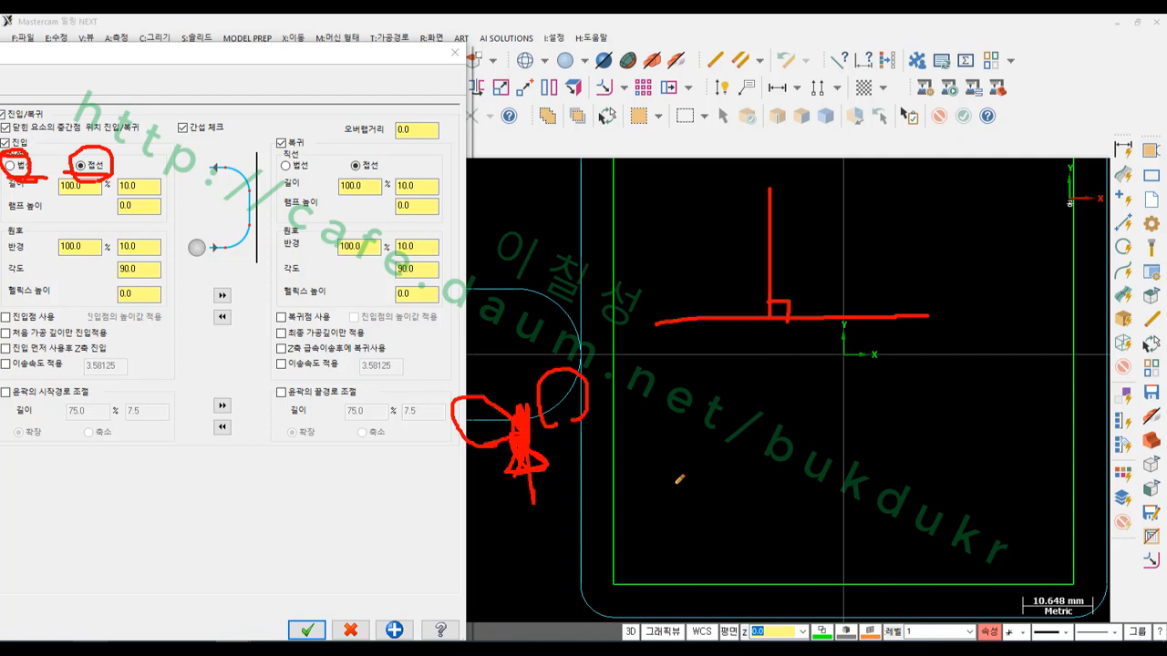
right_click(653, 453)
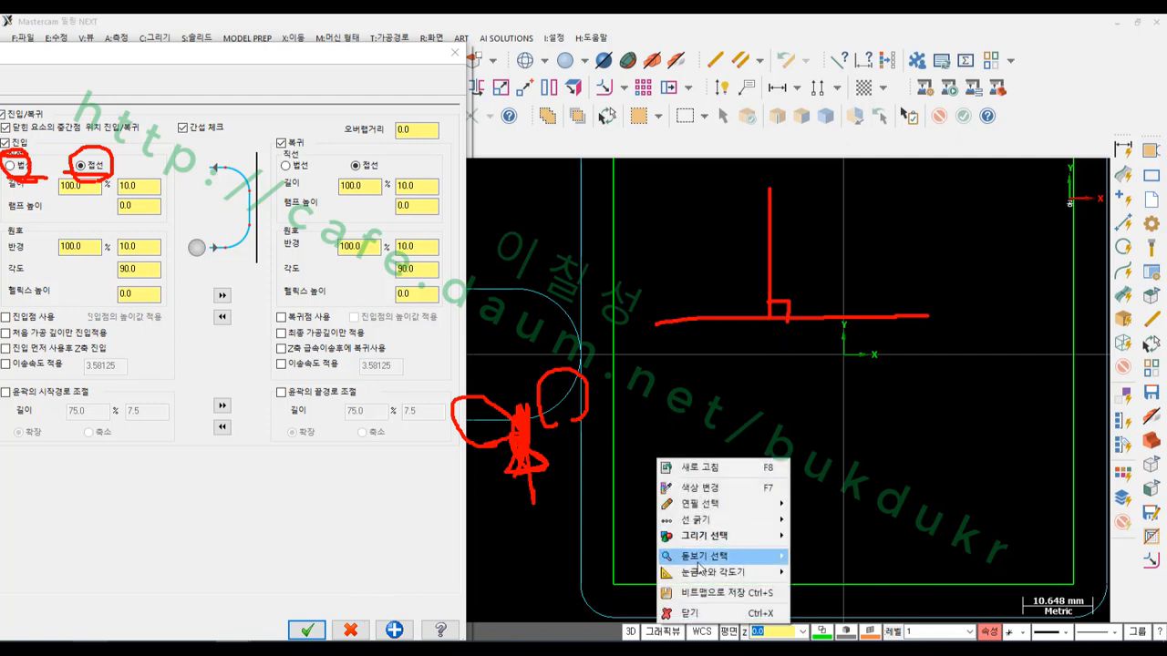
click(695, 619)
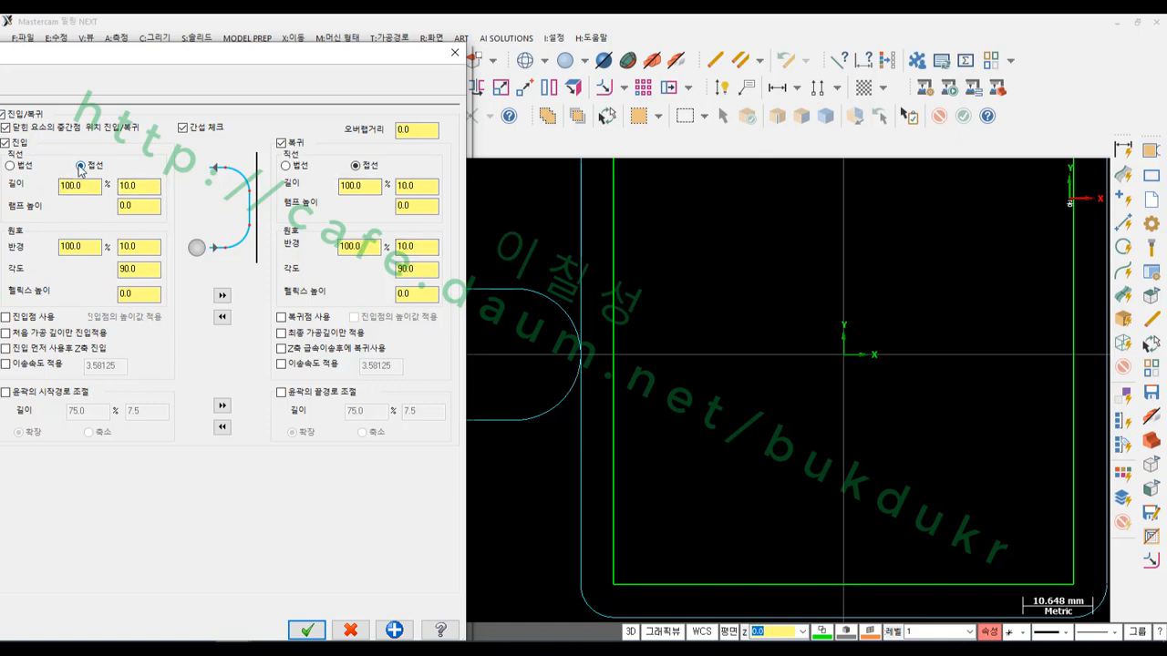
Set the lead-in line to 법선, accept the contour parameters and regenerate the toolpath.
click(11, 168)
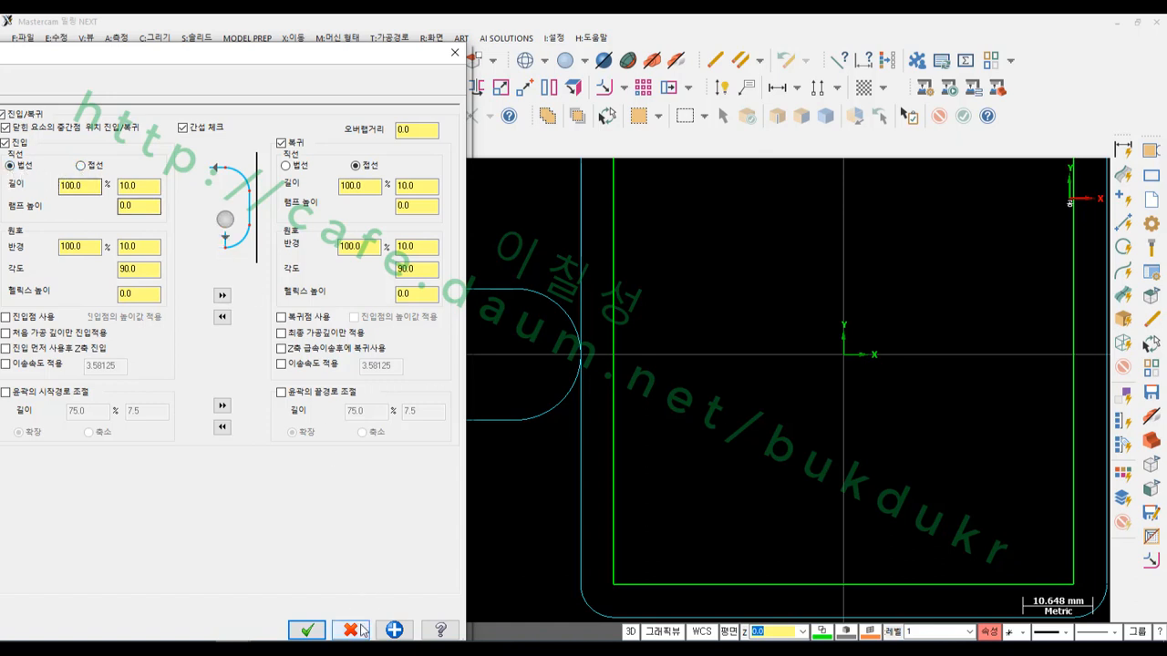
click(306, 630)
click(55, 213)
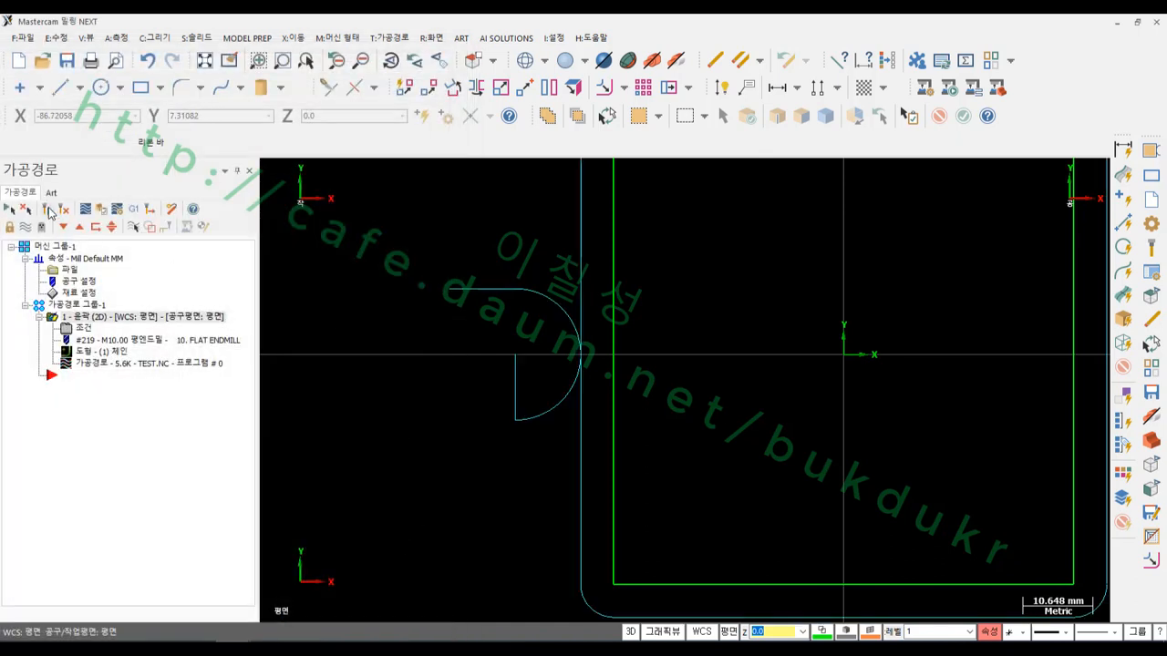
scroll(383, 292, up, 3)
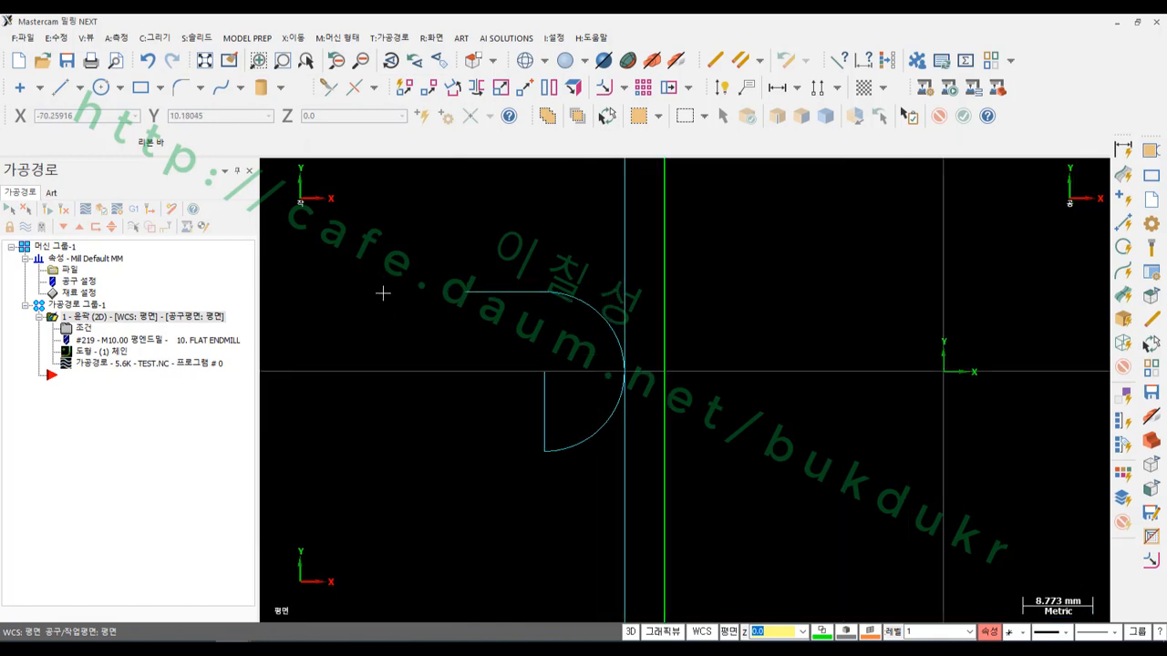
Backplot the contour toolpath up to the end of the lead-in arc and examine the lead-in closely.
click(104, 363)
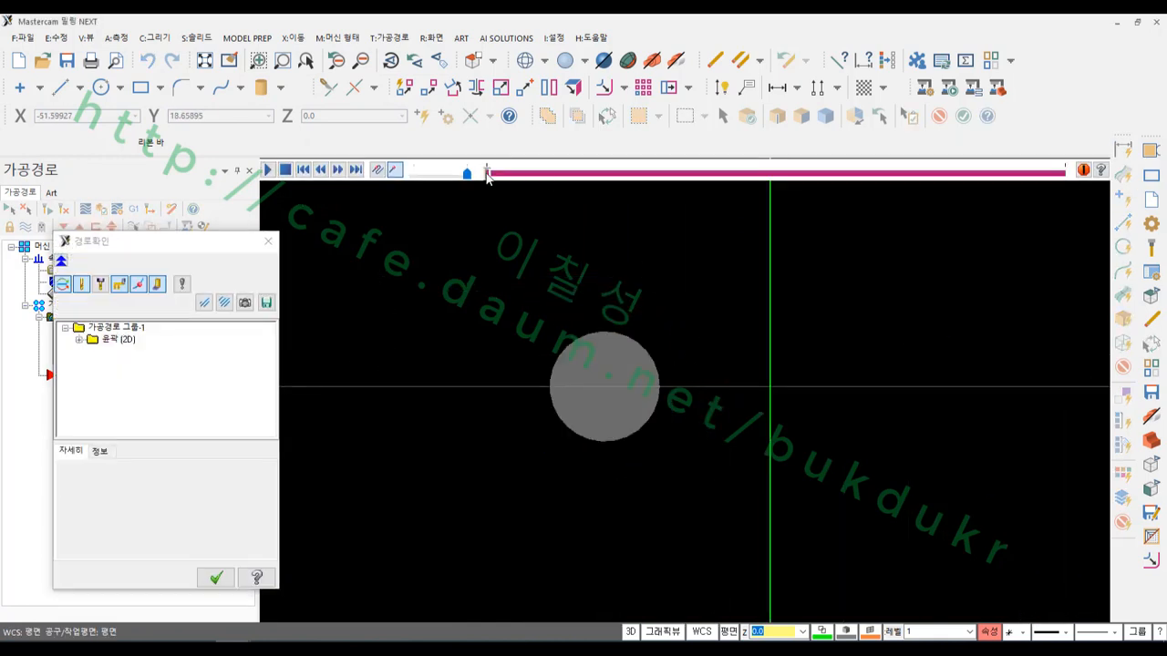
drag(490, 174, 639, 173)
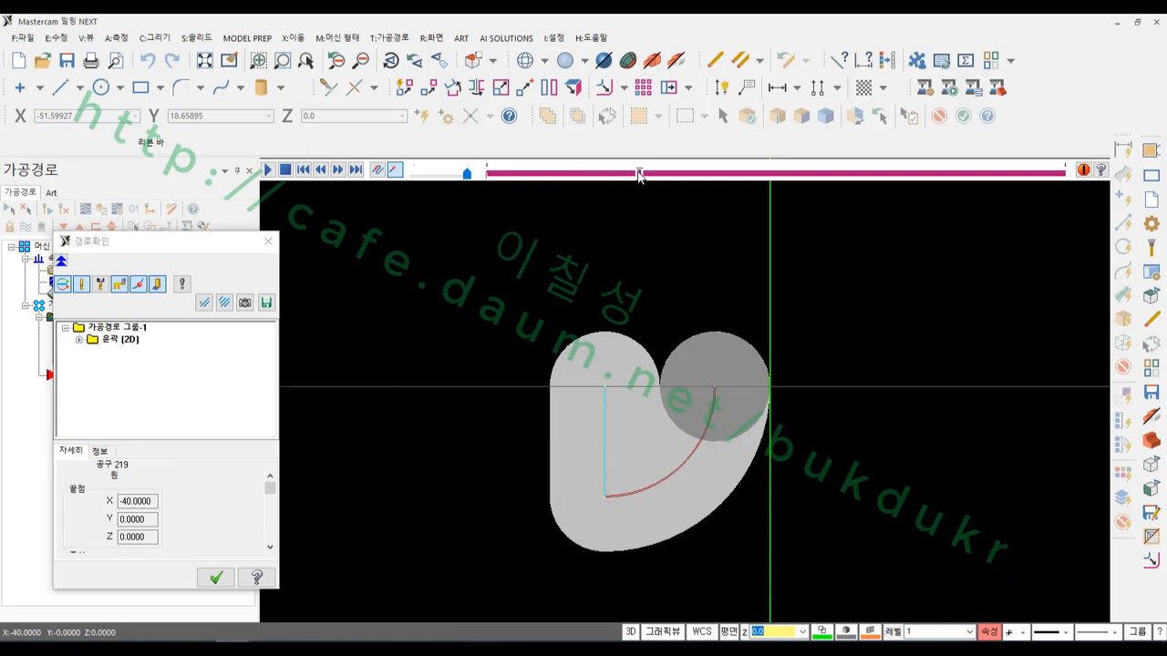
scroll(606, 547, up, 4)
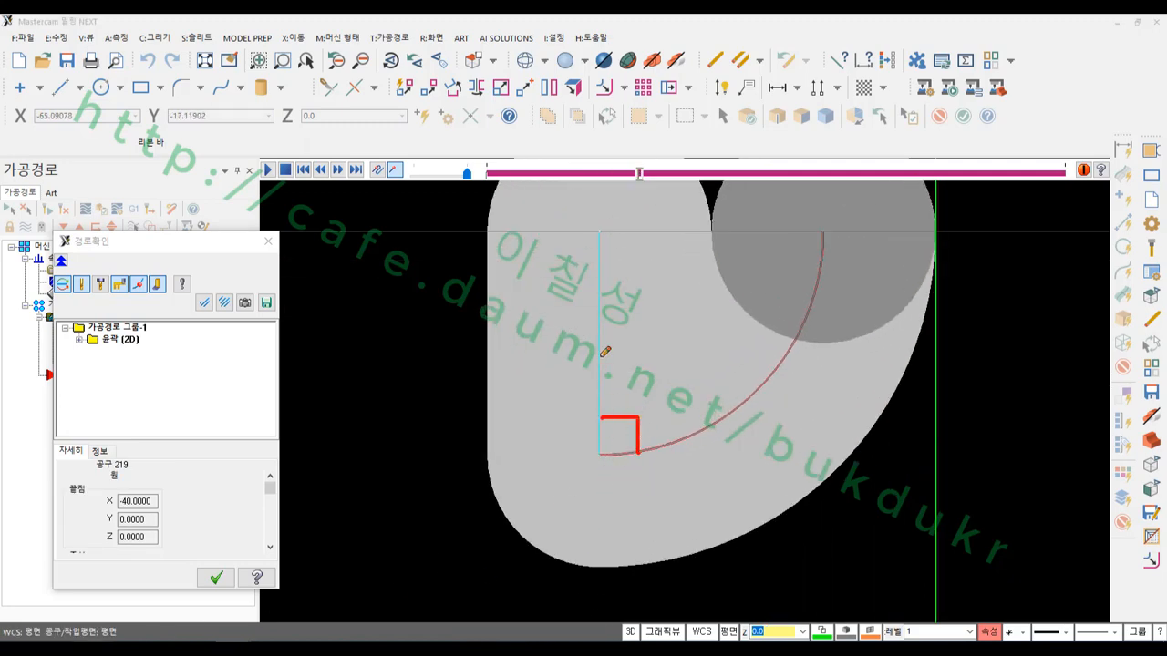
Trace the lead-in line and its right angle to the arc in pen, clear the marks and close the backplot.
mouse_move(598, 228)
mouse_down()
mouse_move(599, 436)
mouse_move(617, 456)
mouse_move(693, 403)
mouse_move(597, 410)
mouse_move(624, 460)
mouse_move(613, 461)
mouse_up()
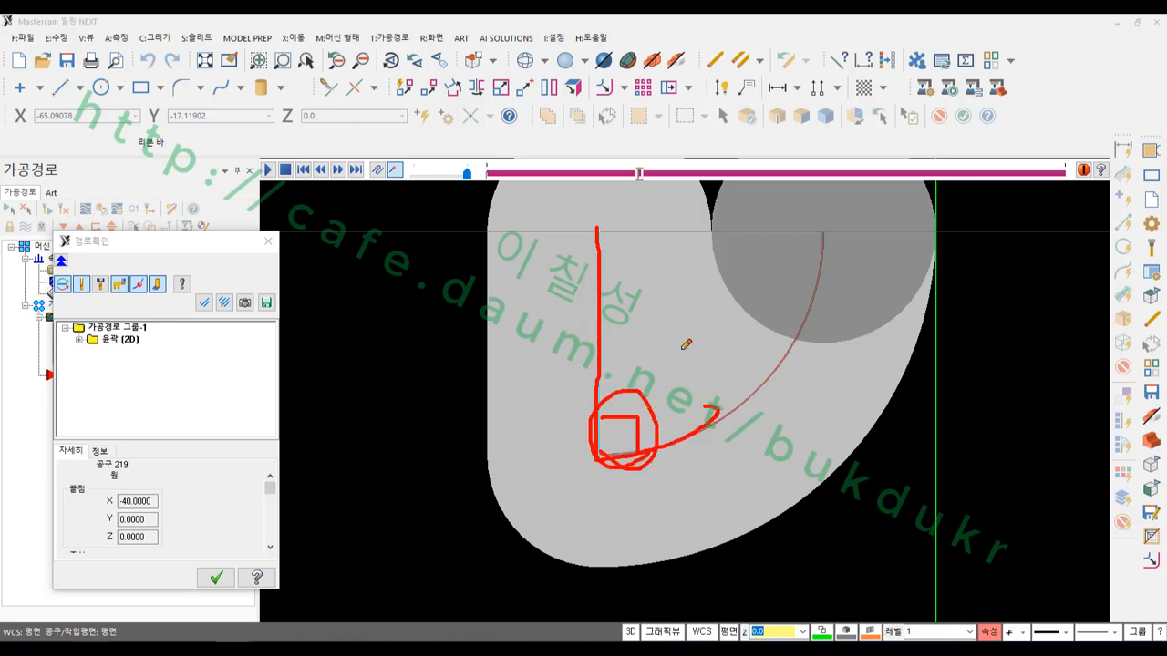
right_click(441, 299)
click(511, 458)
key(Return)
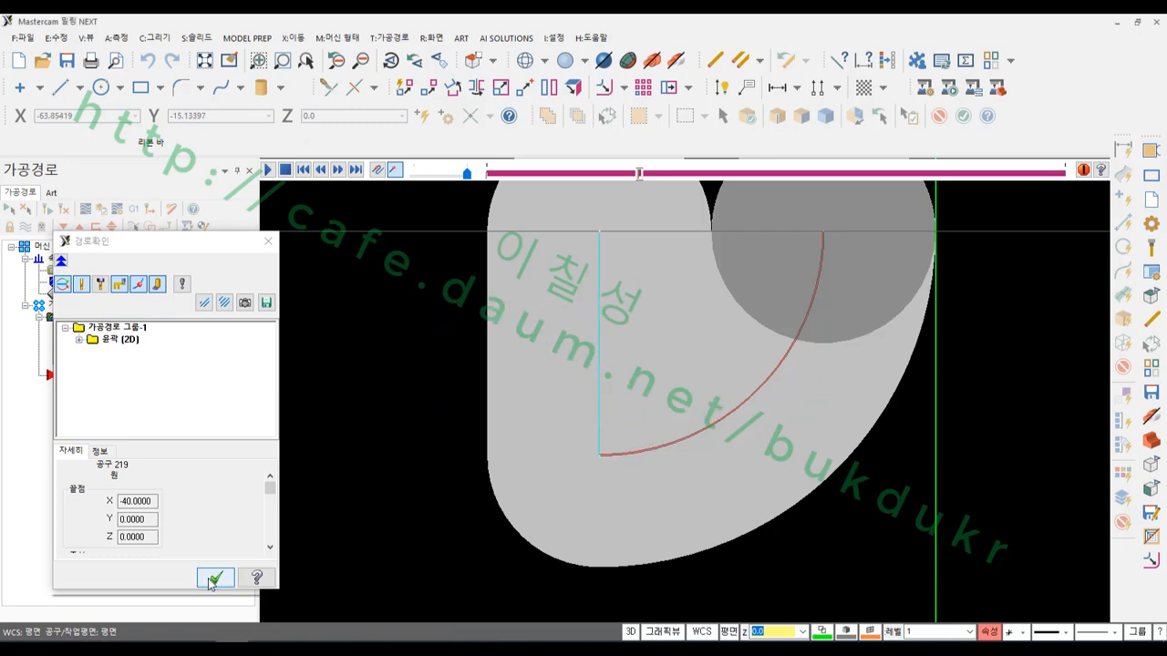
scroll(511, 456, down, 3)
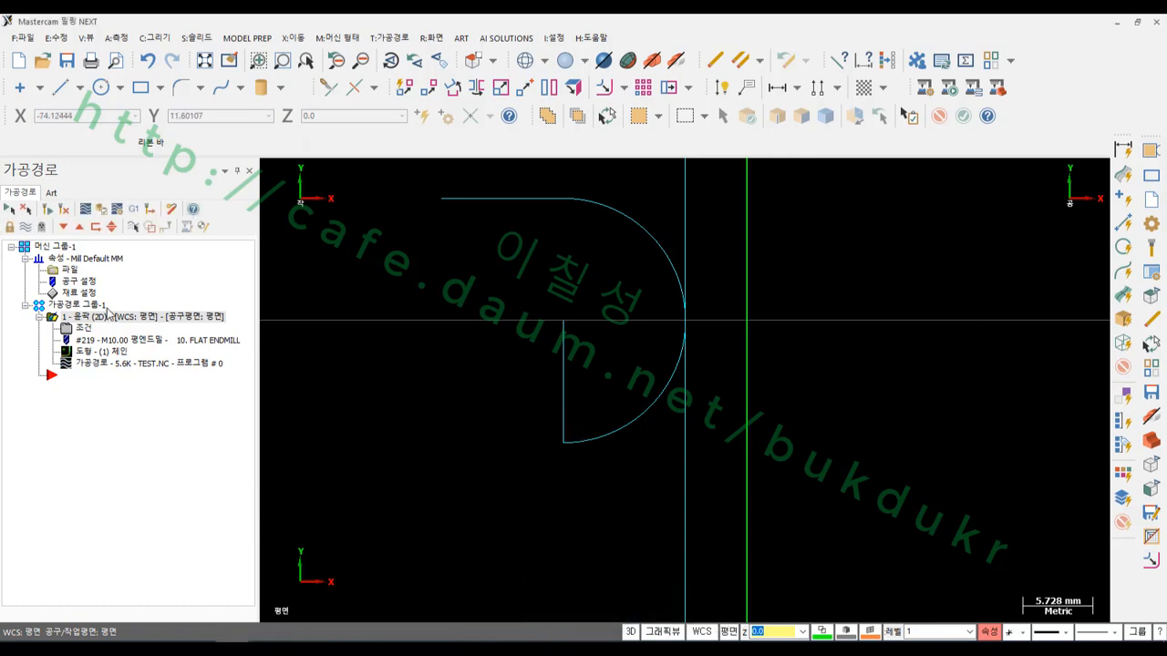
Reopen the contour parameters, outline the two lead settings copy controls in pen, and draw arrows between the 진입 and 복귀 settings.
click(84, 329)
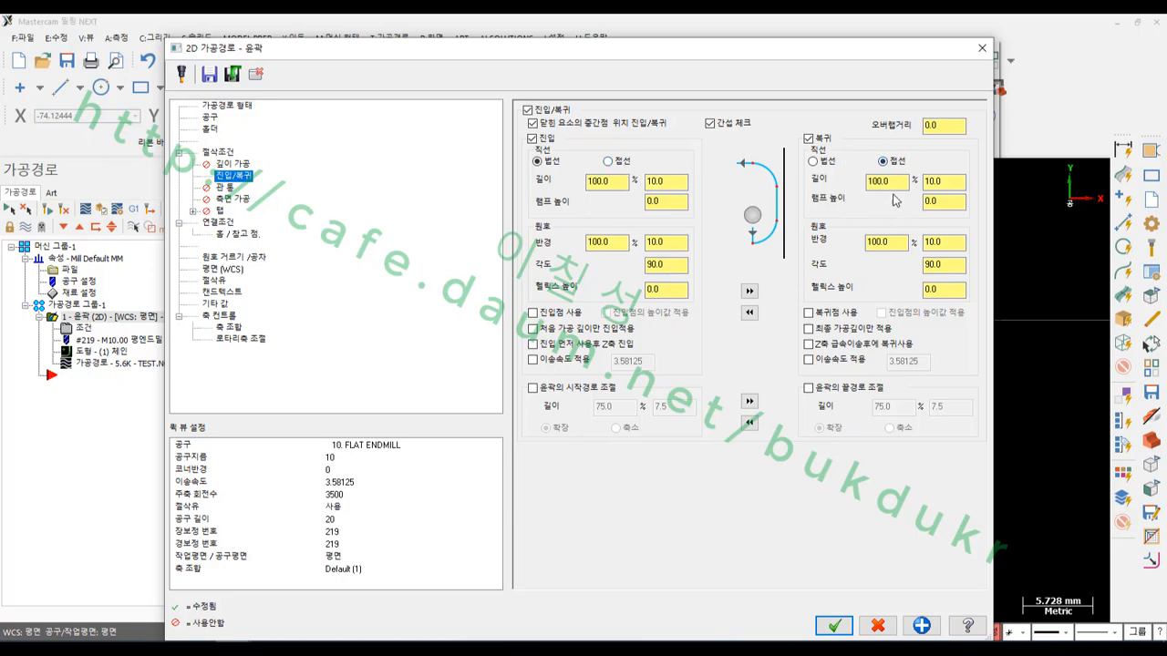
drag(862, 49, 305, 39)
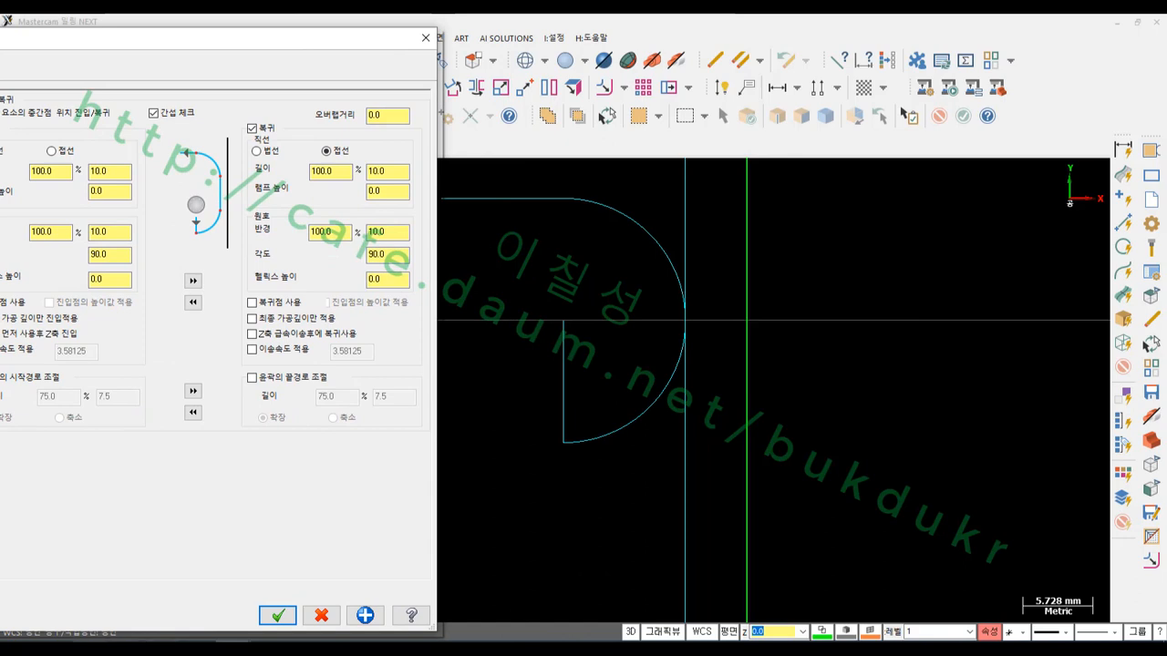
mouse_move(225, 281)
mouse_down()
mouse_move(175, 288)
mouse_move(218, 262)
mouse_move(230, 276)
mouse_up()
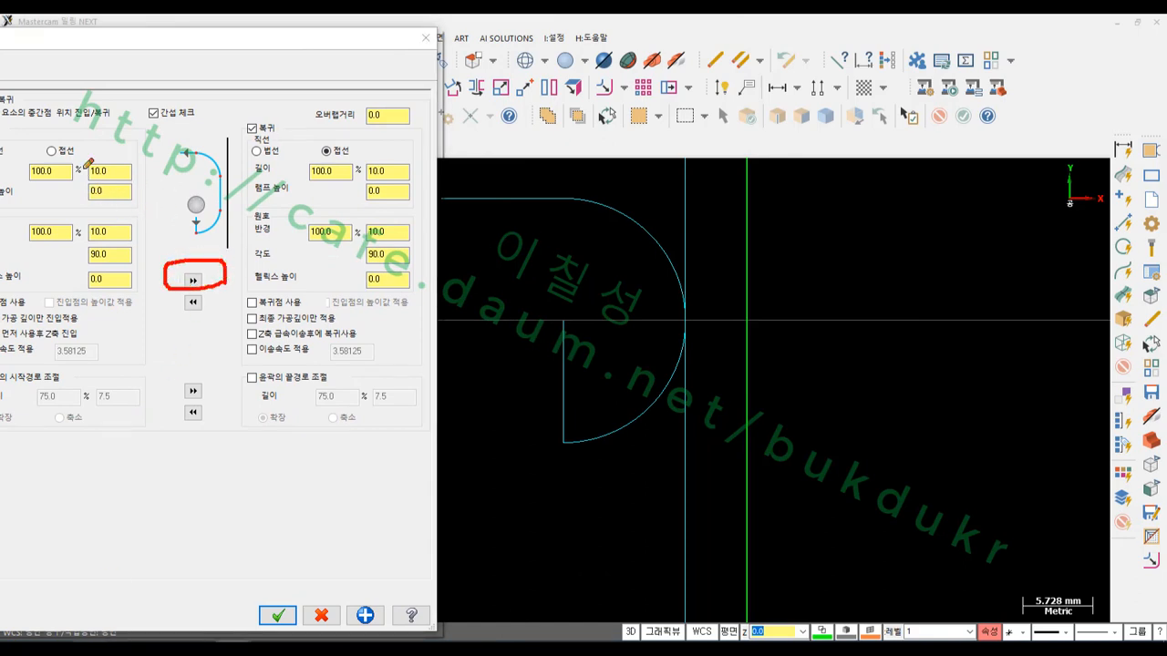
mouse_move(85, 162)
mouse_down()
mouse_move(286, 193)
mouse_move(255, 199)
mouse_up()
mouse_move(210, 316)
mouse_down()
mouse_move(173, 315)
mouse_move(200, 284)
mouse_move(193, 316)
mouse_up()
mouse_move(346, 332)
mouse_down()
mouse_move(276, 191)
mouse_move(379, 301)
mouse_move(278, 342)
mouse_move(102, 299)
mouse_move(134, 315)
mouse_move(92, 326)
mouse_up()
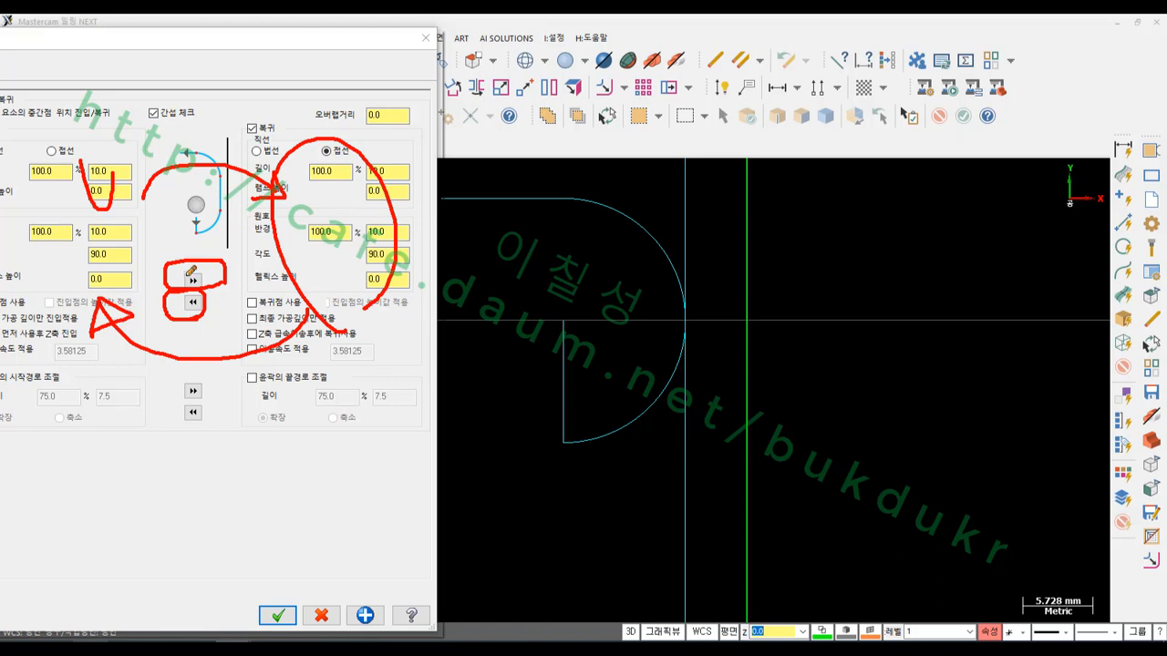
Retrace the arrow from 진입 to 복귀, circle the 진입 settings and copy controls, and clear the pen marks.
mouse_move(127, 221)
mouse_down()
mouse_move(137, 171)
mouse_move(145, 205)
mouse_move(292, 175)
mouse_move(290, 193)
mouse_up()
mouse_move(96, 283)
mouse_down()
mouse_move(36, 310)
mouse_move(116, 297)
mouse_up()
mouse_move(199, 288)
mouse_down()
mouse_move(222, 262)
mouse_move(217, 290)
mouse_move(187, 315)
mouse_move(213, 290)
mouse_up()
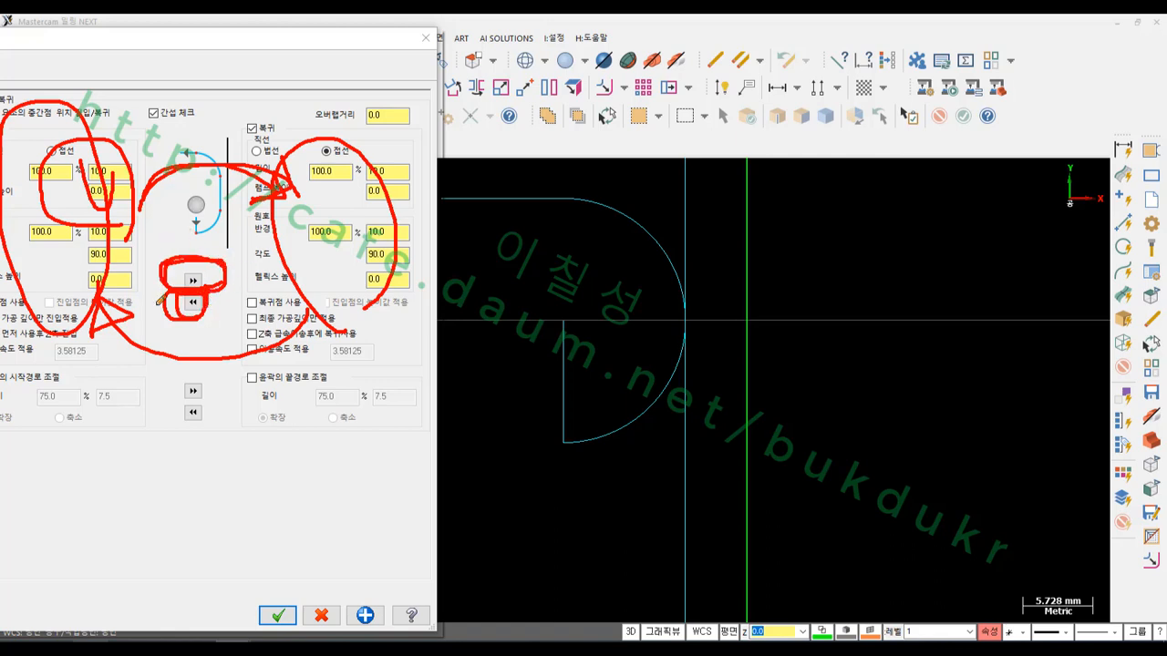
right_click(277, 86)
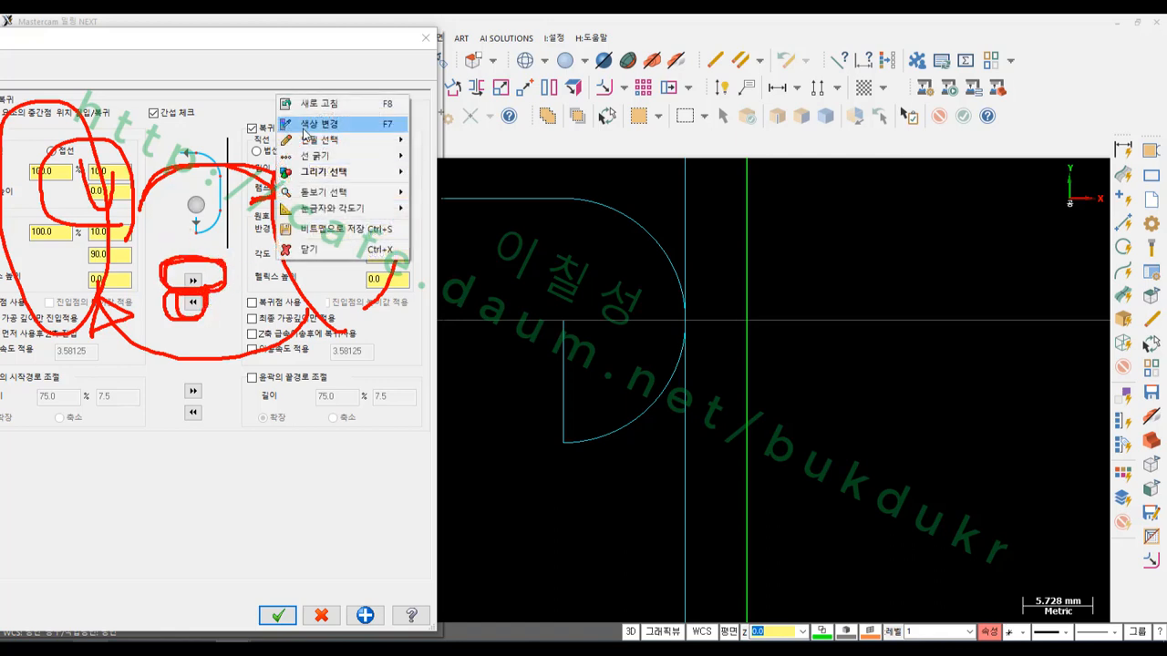
click(315, 252)
Bring the whole parameters dialog into view and examine the lead-in line's length, ramp height and length percentage fields.
drag(290, 39, 718, 33)
click(538, 160)
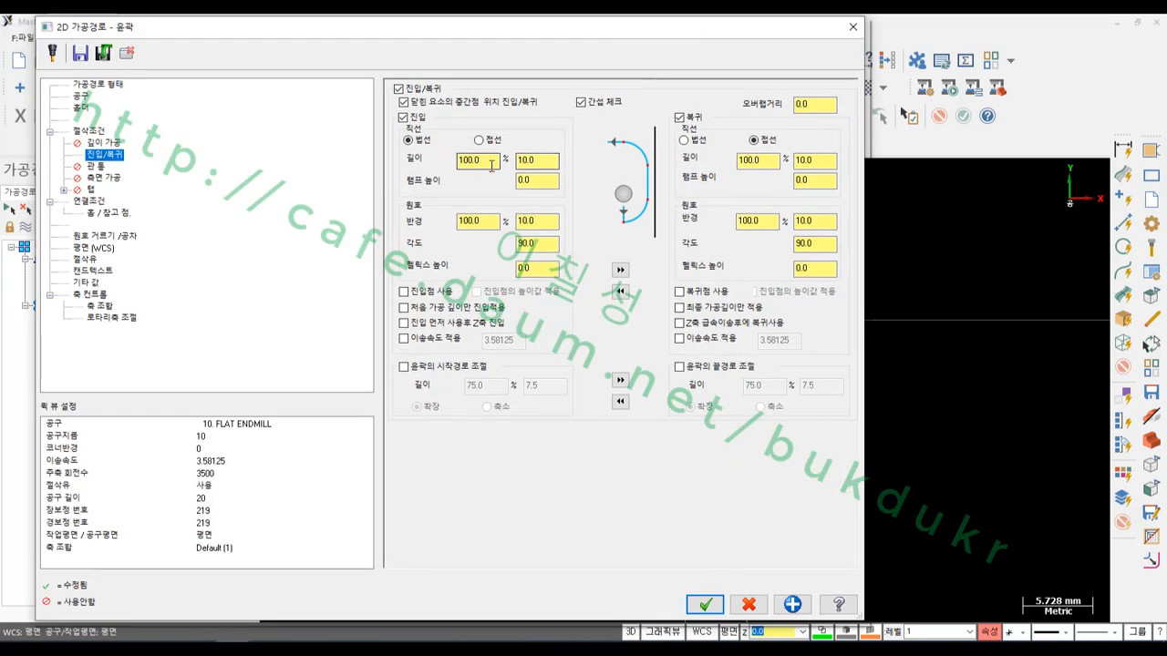
click(545, 179)
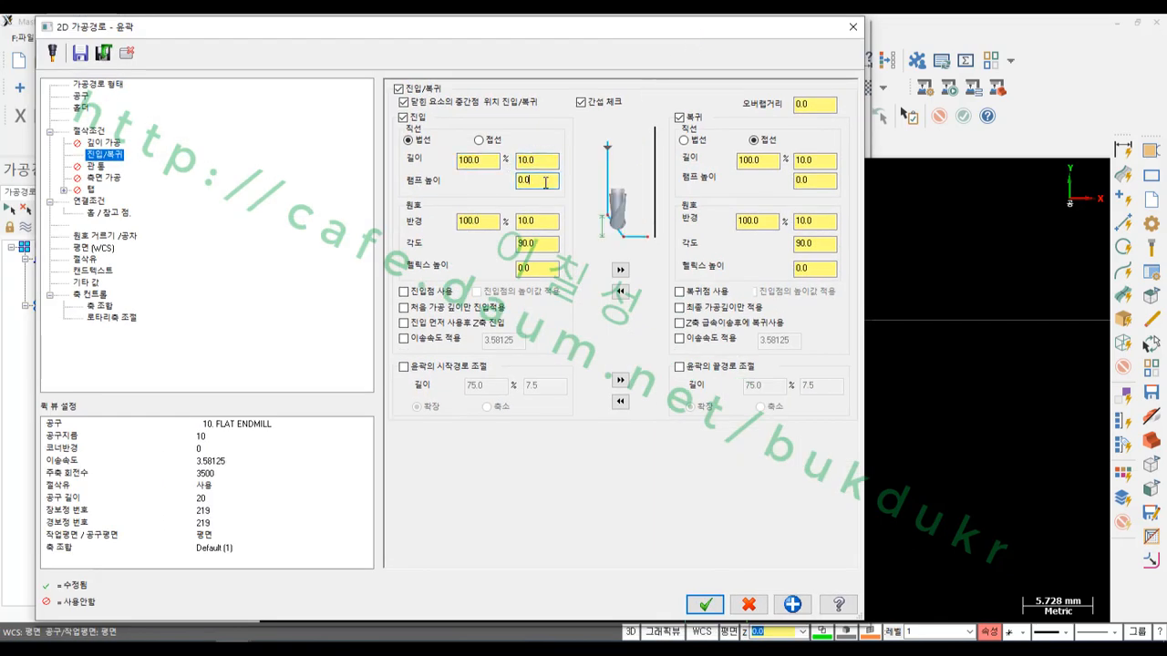
drag(497, 162, 441, 165)
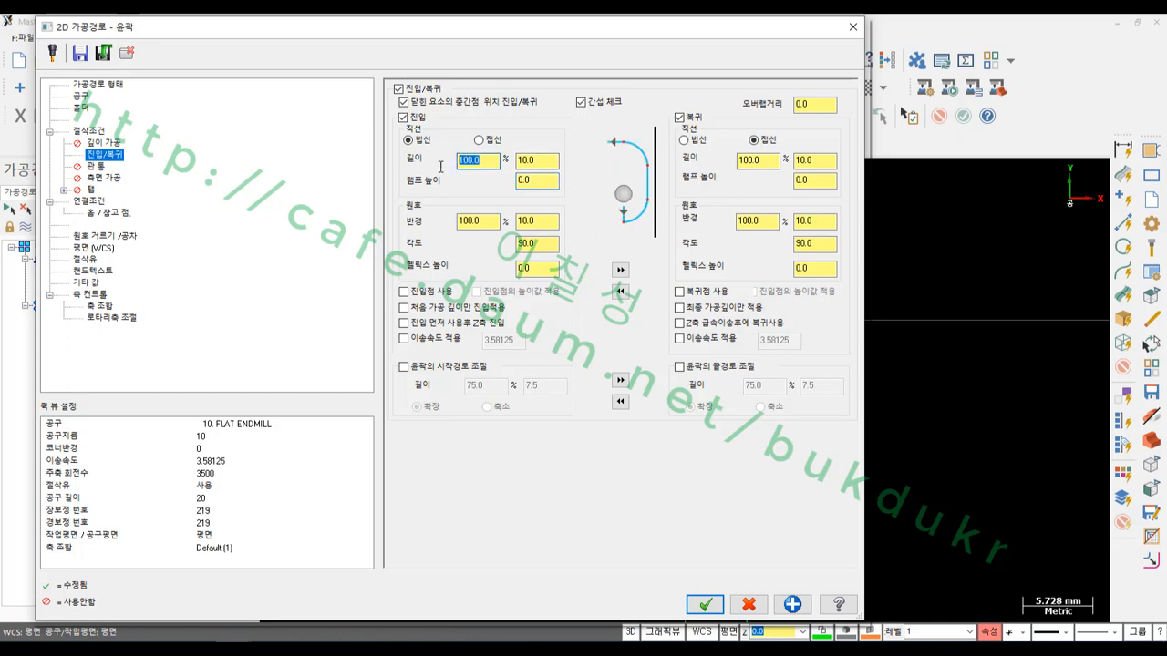
Circle the lead-in line's length percentage in pen, draw a leader line from it and write 공구직경 beneath.
click(124, 642)
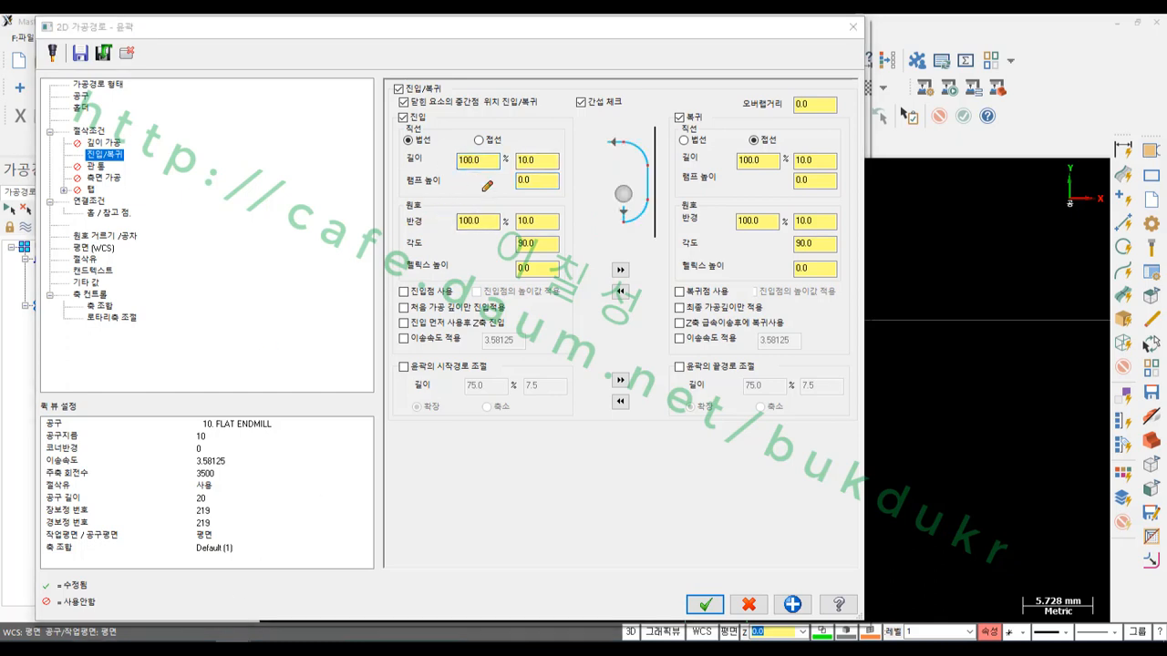
mouse_move(497, 190)
mouse_down()
mouse_move(437, 123)
mouse_move(519, 146)
mouse_move(481, 184)
mouse_move(264, 292)
mouse_up()
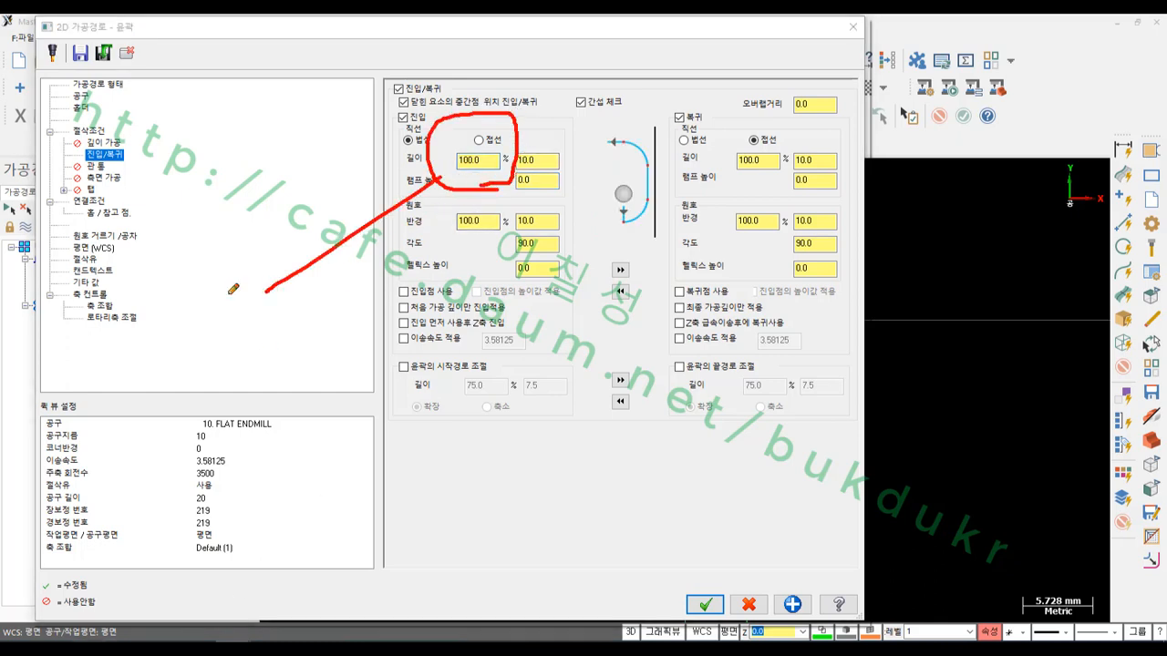
mouse_move(151, 294)
mouse_down()
mouse_move(175, 315)
mouse_move(174, 373)
mouse_move(194, 376)
mouse_move(157, 396)
mouse_up()
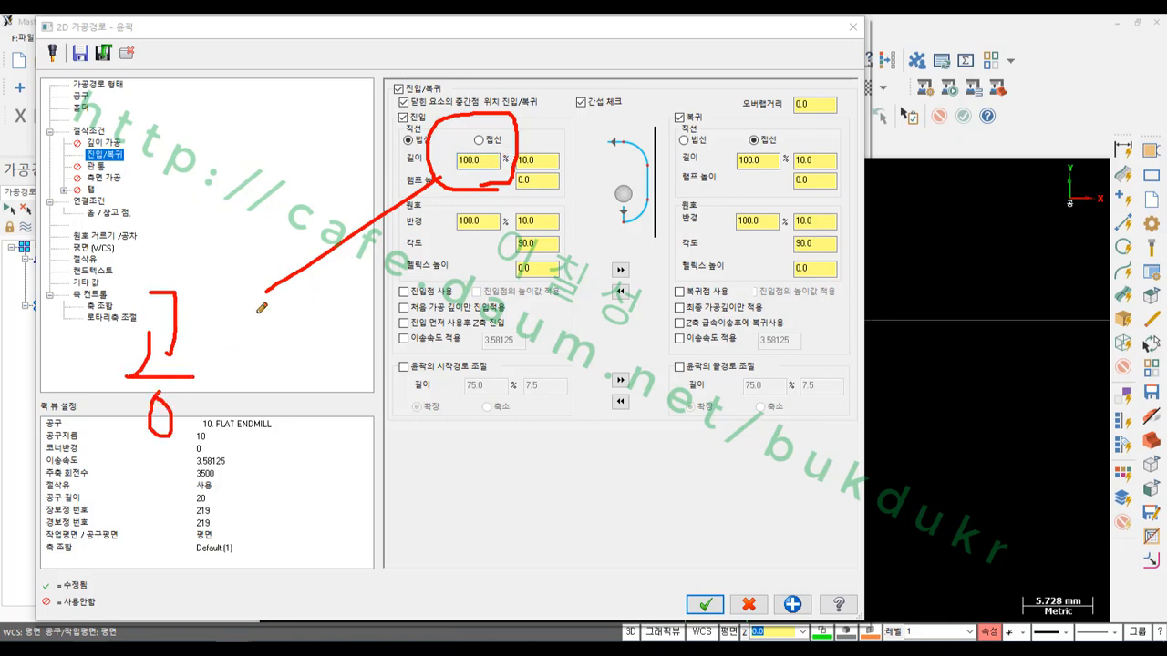
mouse_move(222, 307)
mouse_down()
mouse_move(253, 308)
mouse_move(253, 348)
mouse_up()
drag(206, 351, 261, 350)
drag(240, 352, 240, 438)
mouse_move(288, 324)
mouse_down()
mouse_move(331, 319)
mouse_move(297, 359)
mouse_up()
drag(317, 340, 341, 356)
drag(351, 306, 355, 372)
mouse_move(312, 372)
mouse_down()
mouse_move(330, 371)
mouse_move(357, 452)
mouse_up()
drag(373, 343, 394, 410)
drag(386, 392, 394, 410)
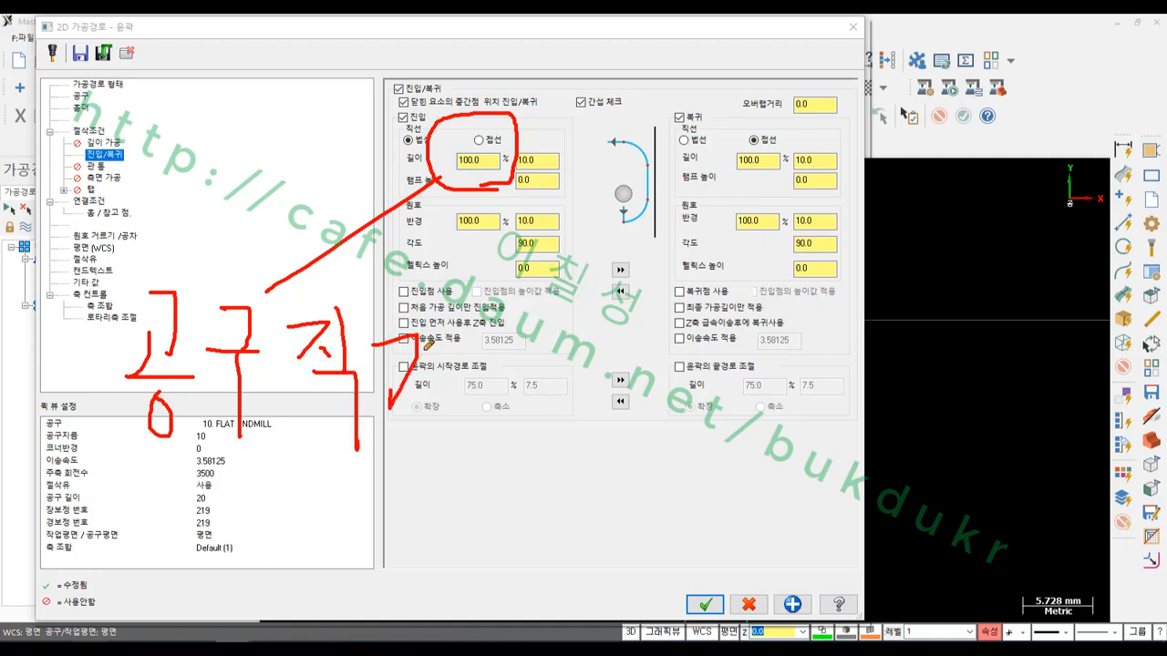
mouse_move(422, 344)
mouse_down()
mouse_move(445, 374)
mouse_move(456, 328)
mouse_up()
mouse_move(458, 300)
mouse_down()
mouse_move(453, 407)
mouse_move(425, 405)
mouse_up()
Write the remaining characters of the pen note after 공구직경, across the lower lead settings.
drag(536, 341, 520, 396)
drag(509, 441, 575, 434)
drag(578, 343, 578, 474)
drag(646, 369, 680, 402)
drag(702, 345, 704, 412)
drag(695, 365, 730, 352)
drag(728, 339, 728, 487)
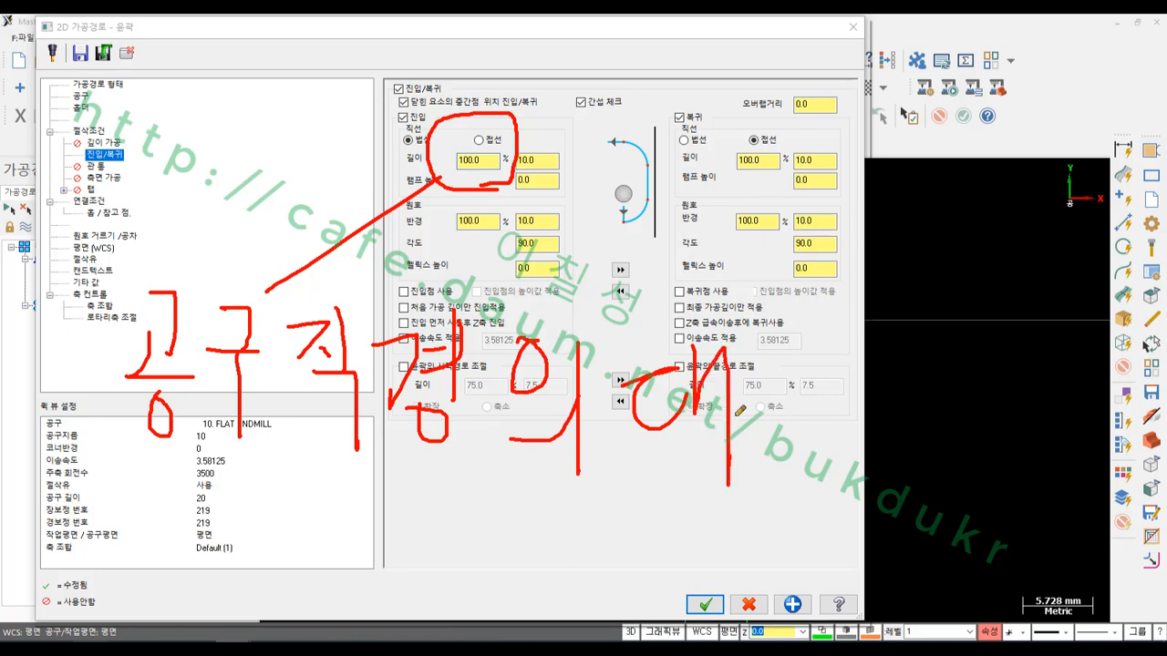
drag(772, 334, 782, 345)
mouse_move(740, 355)
mouse_down()
mouse_move(802, 349)
mouse_move(784, 367)
mouse_up()
drag(846, 319, 844, 416)
drag(860, 372, 875, 367)
drag(780, 442, 872, 454)
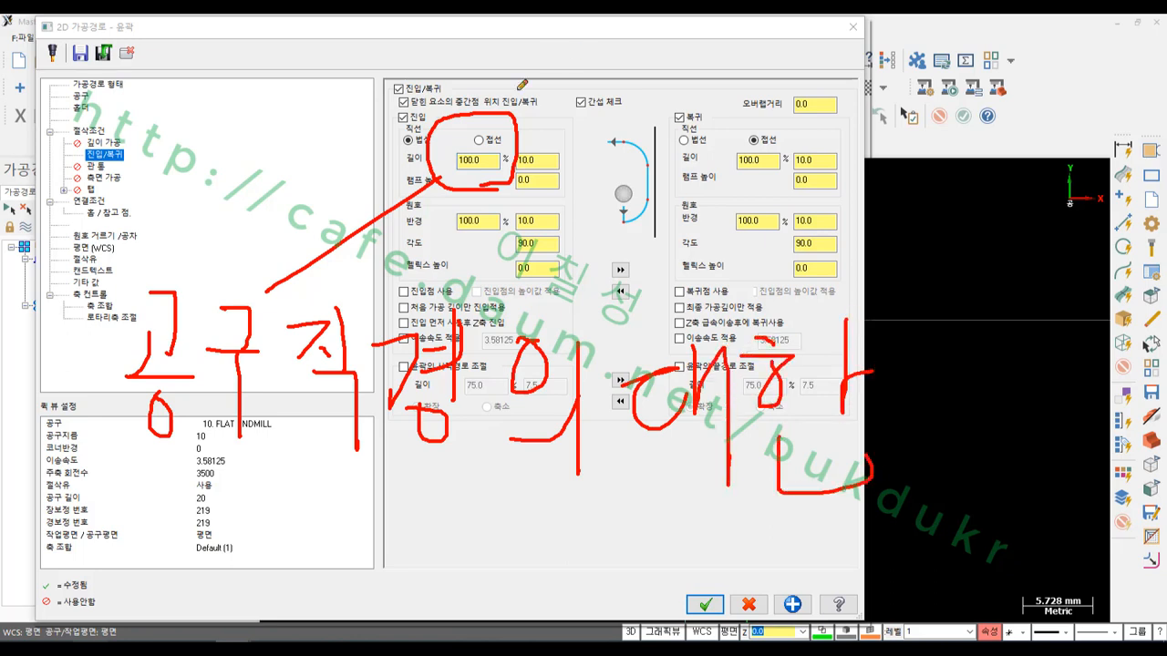
Underline the lead-in line's length percentage in pen and write an underlined 10 x 1 above the note.
drag(443, 170, 508, 166)
drag(176, 82, 159, 159)
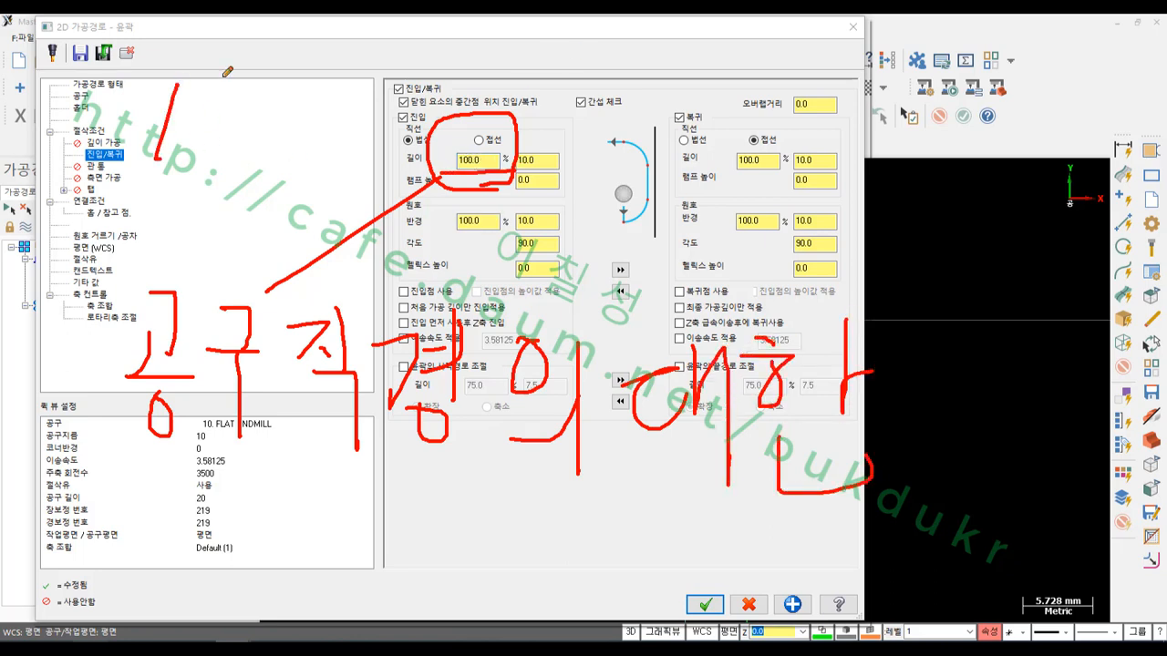
mouse_move(228, 75)
mouse_down()
mouse_move(258, 138)
mouse_move(290, 137)
mouse_up()
mouse_move(324, 80)
mouse_down()
mouse_move(332, 173)
mouse_move(341, 110)
mouse_up()
drag(124, 174, 378, 171)
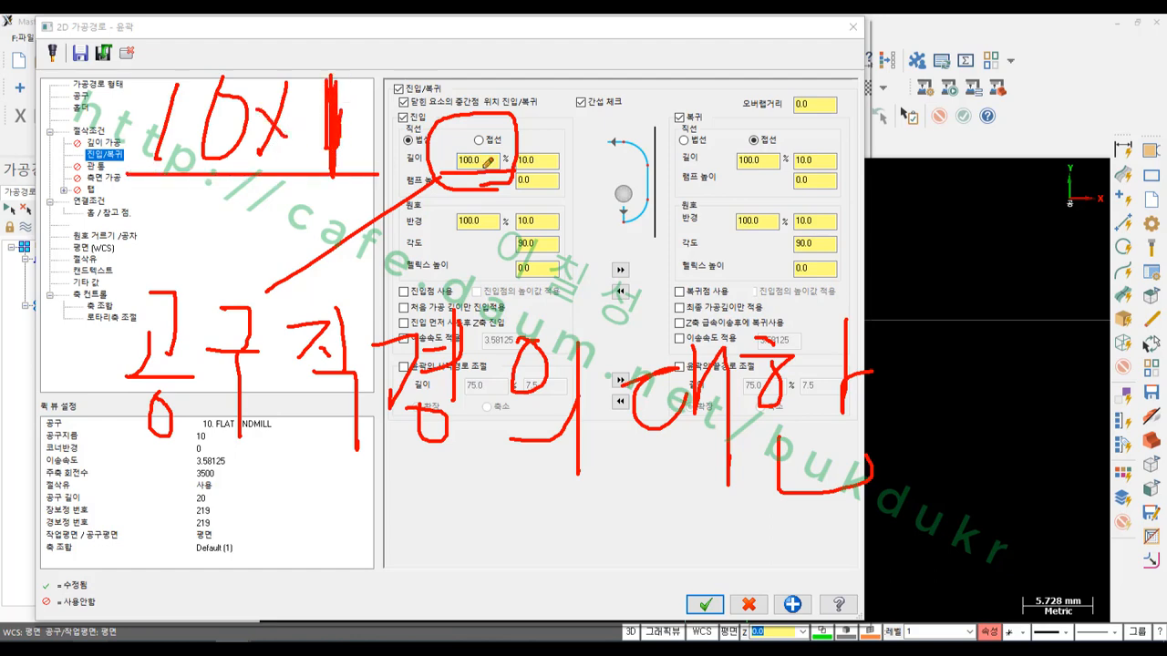
Circle the lead-in line's length value in pen and close the pen overlay.
mouse_move(566, 170)
mouse_down()
mouse_move(507, 142)
mouse_move(578, 170)
mouse_move(554, 173)
mouse_up()
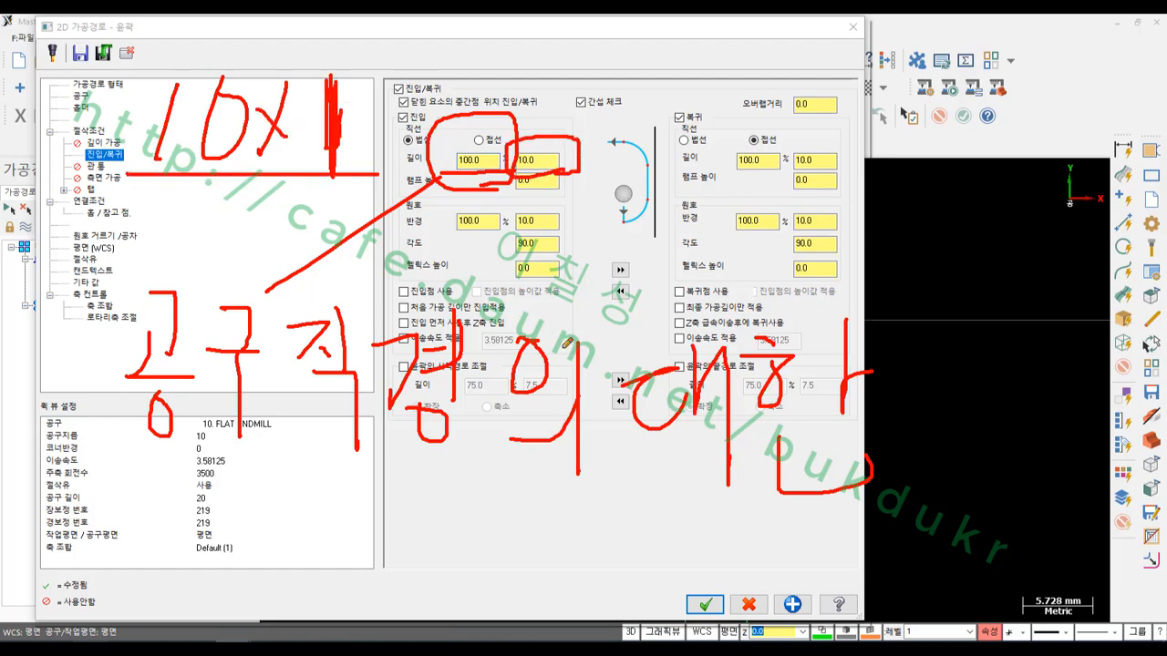
right_click(377, 284)
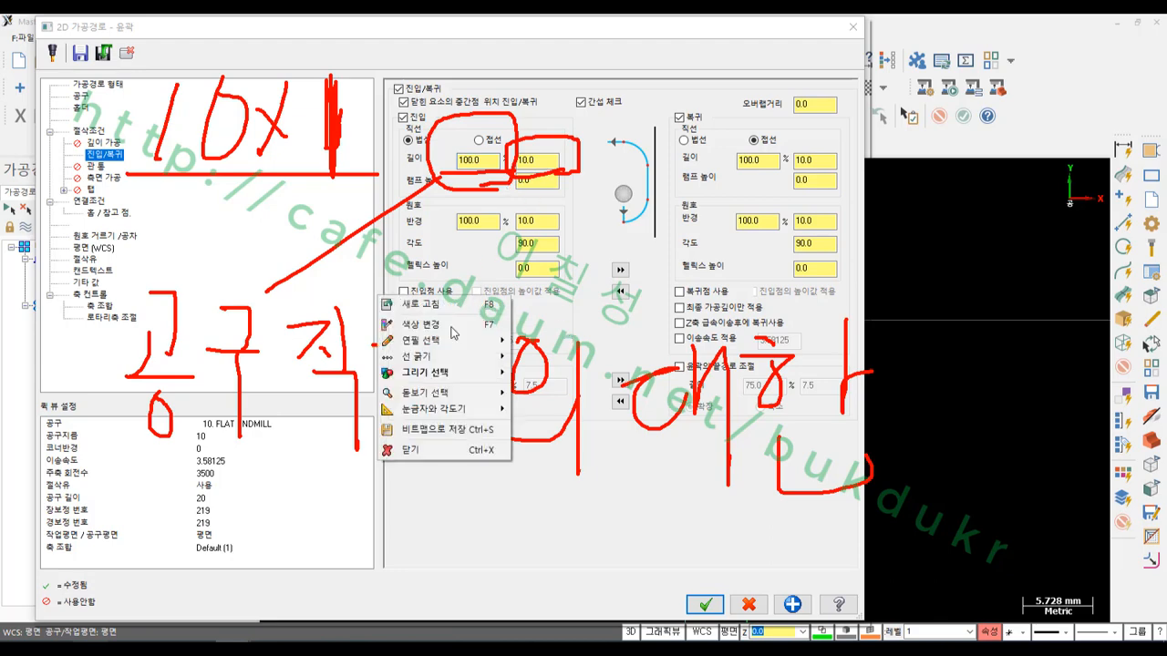
click(435, 451)
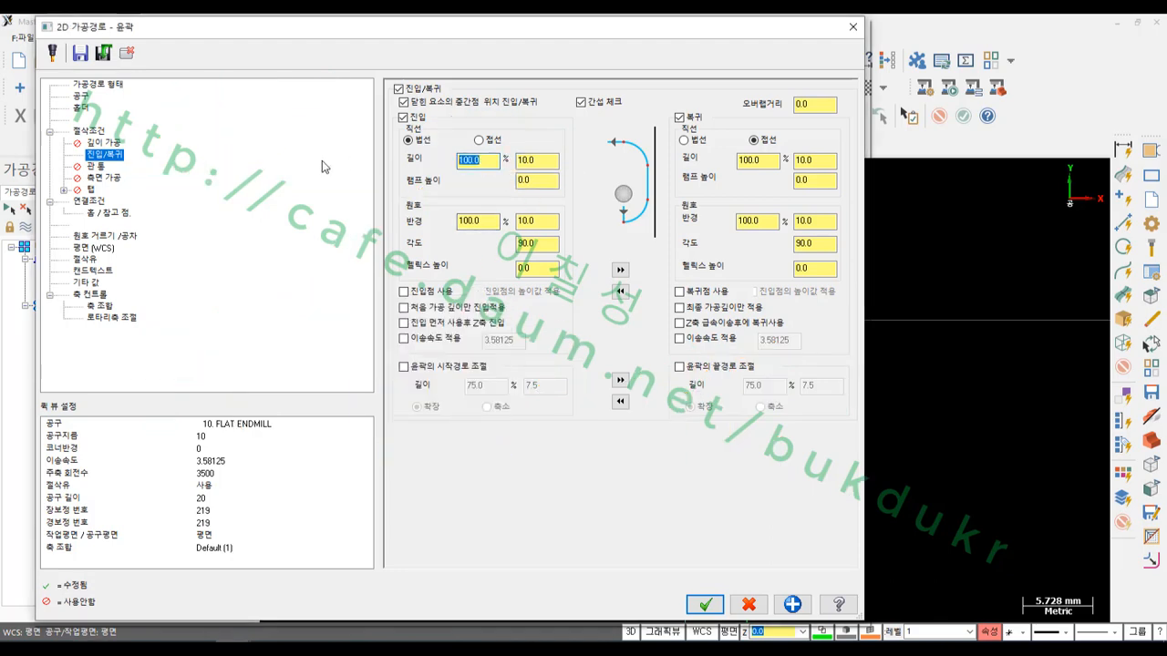
Set the perpendicular lead-in line's length to 60 percent, copy the lead-in settings to the lead-out, and regenerate the contour toolpath.
text(60)
key(Return)
key(Tab)
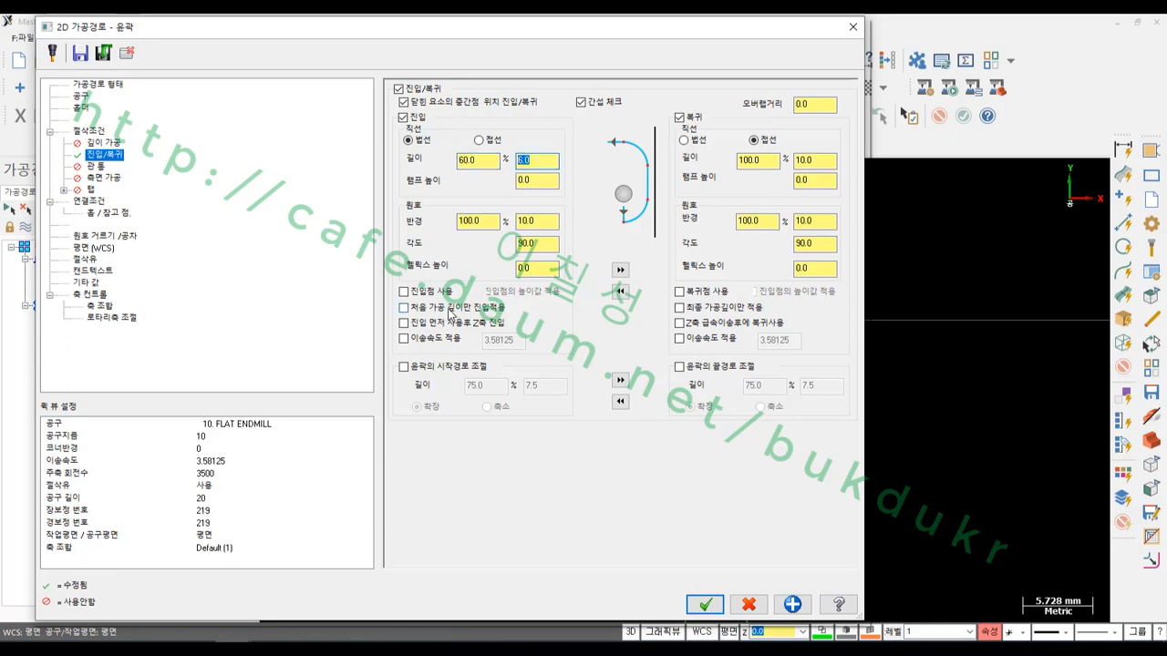
click(461, 159)
click(525, 163)
click(621, 270)
click(705, 604)
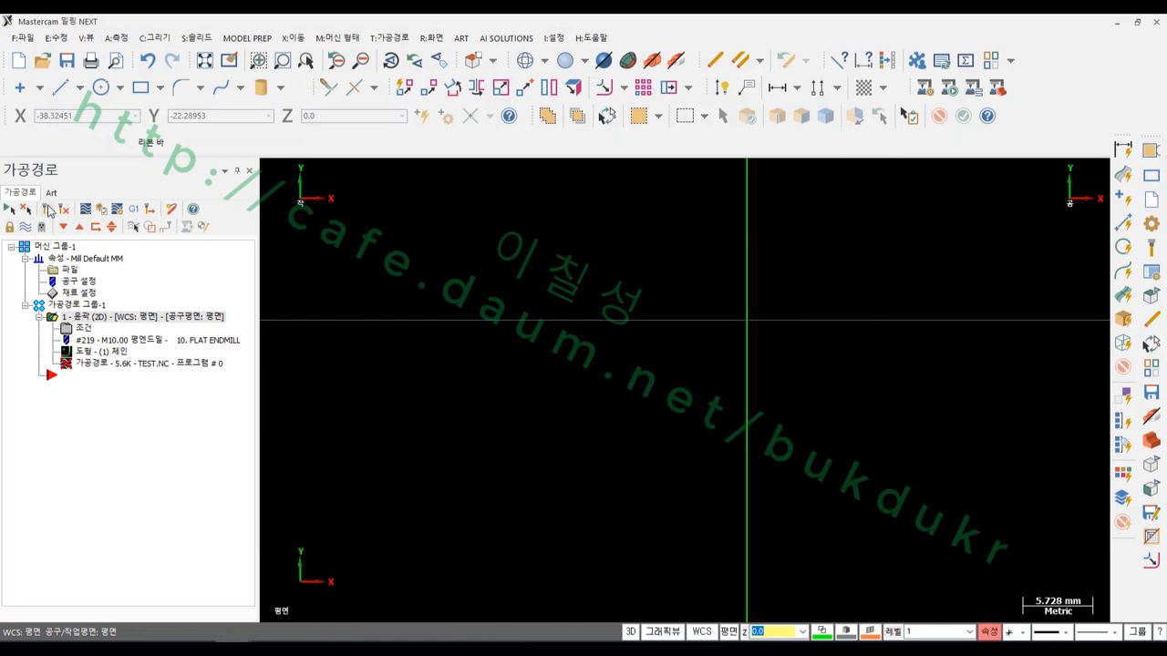
scroll(524, 353, down, 2)
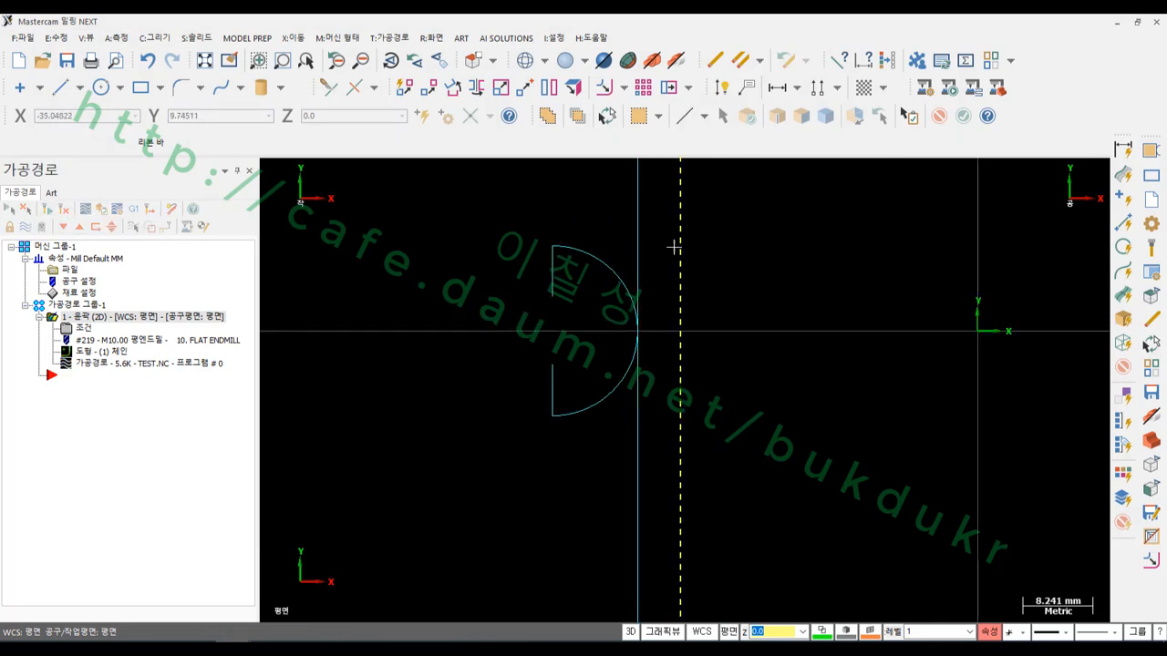
scroll(598, 231, up, 1)
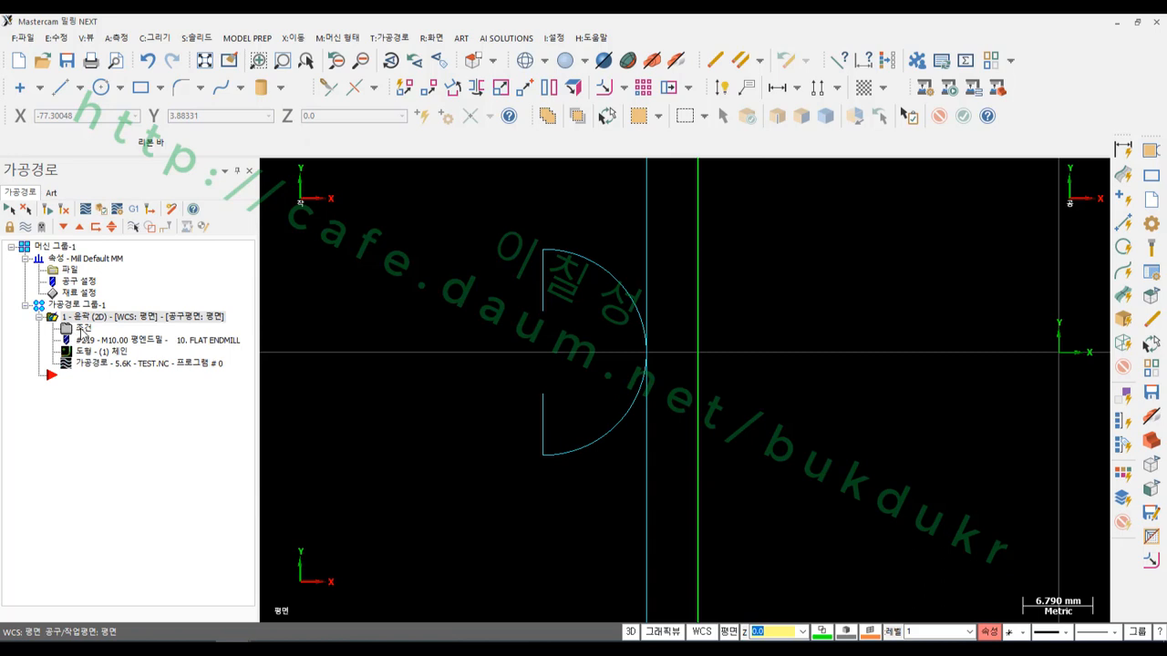
scroll(558, 421, up, 3)
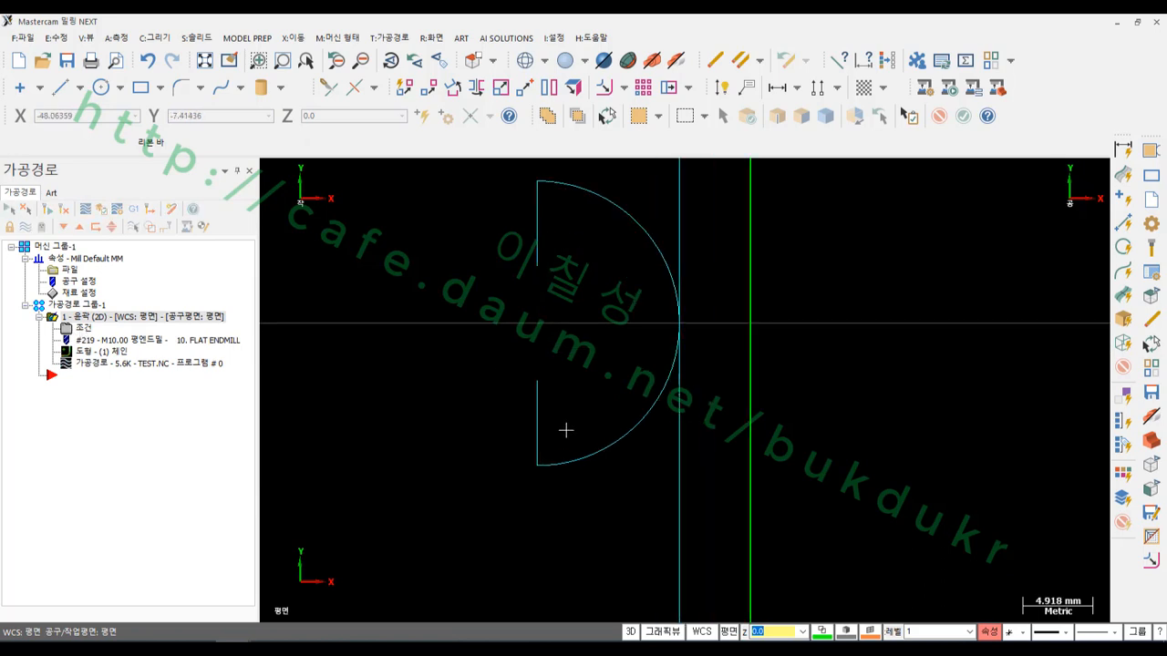
scroll(549, 388, down, 3)
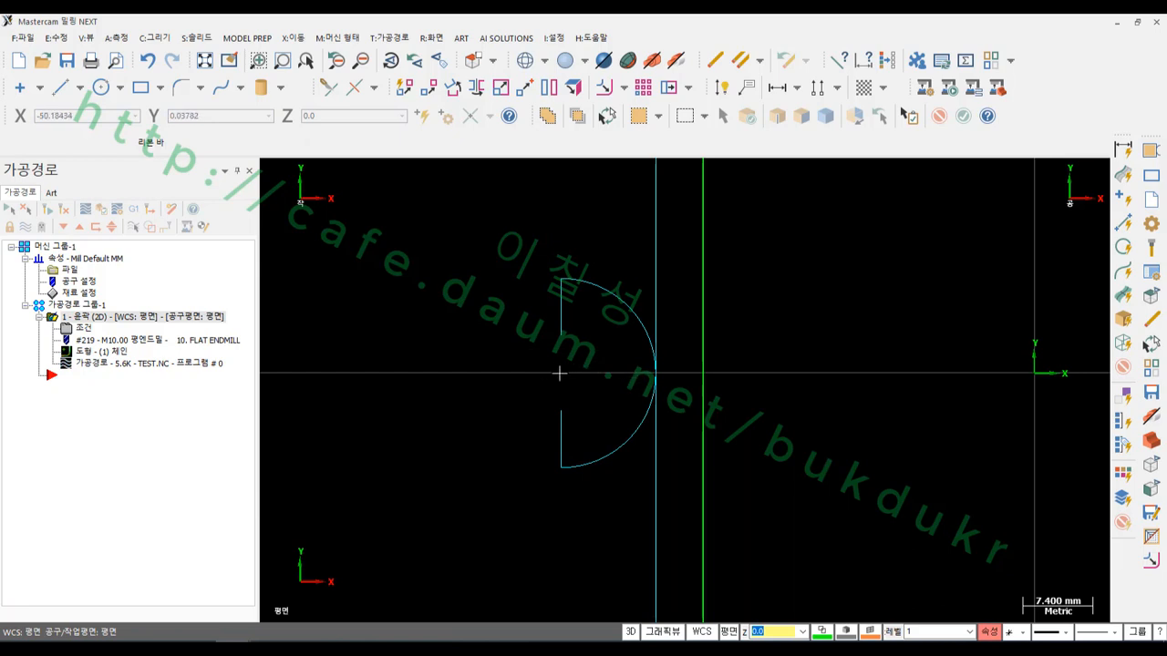
Make the contour's lead-in line tangent with a 100 percent length and copy the lead-in settings to the lead-out.
click(82, 328)
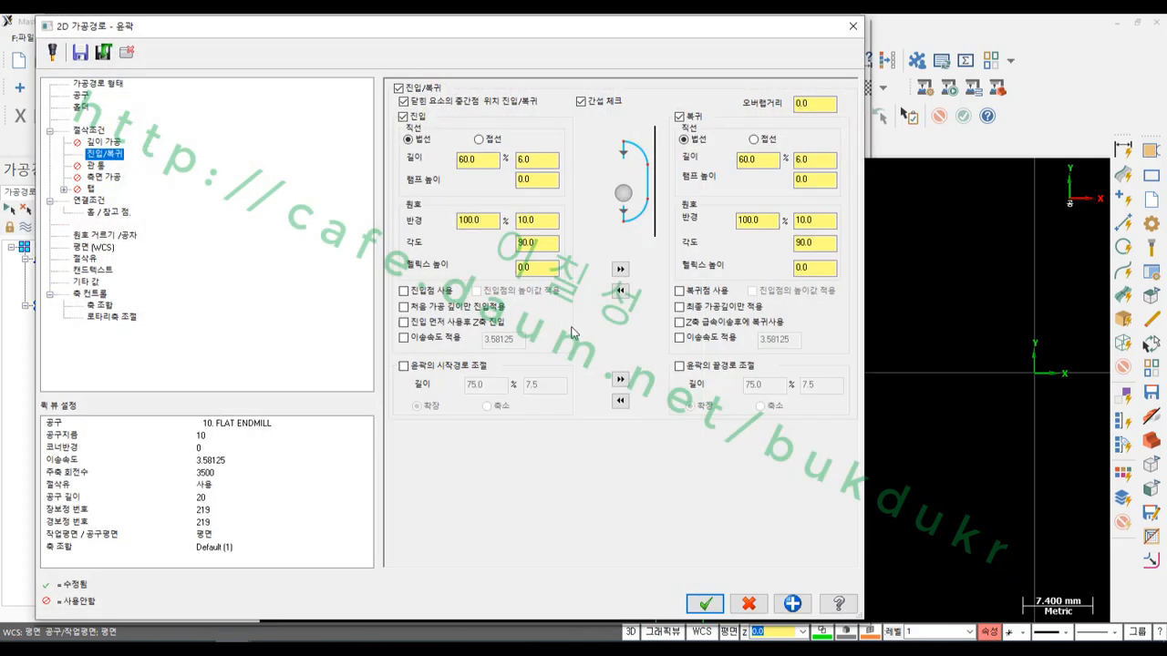
click(479, 140)
click(478, 160)
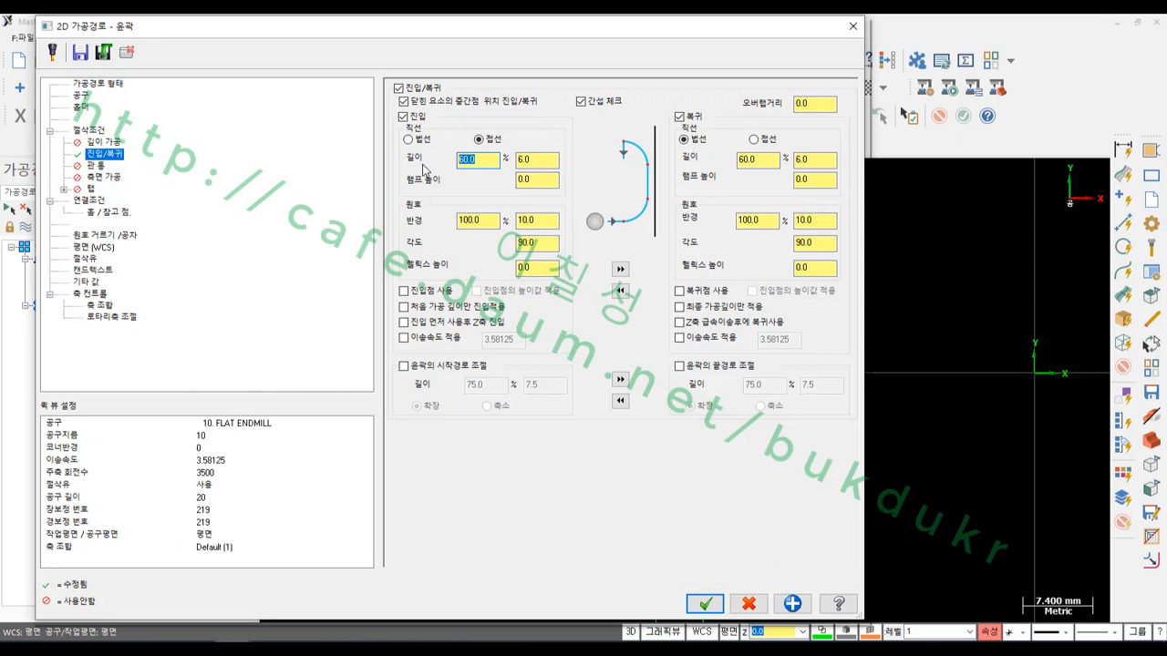
text(100)
key(Tab)
click(620, 269)
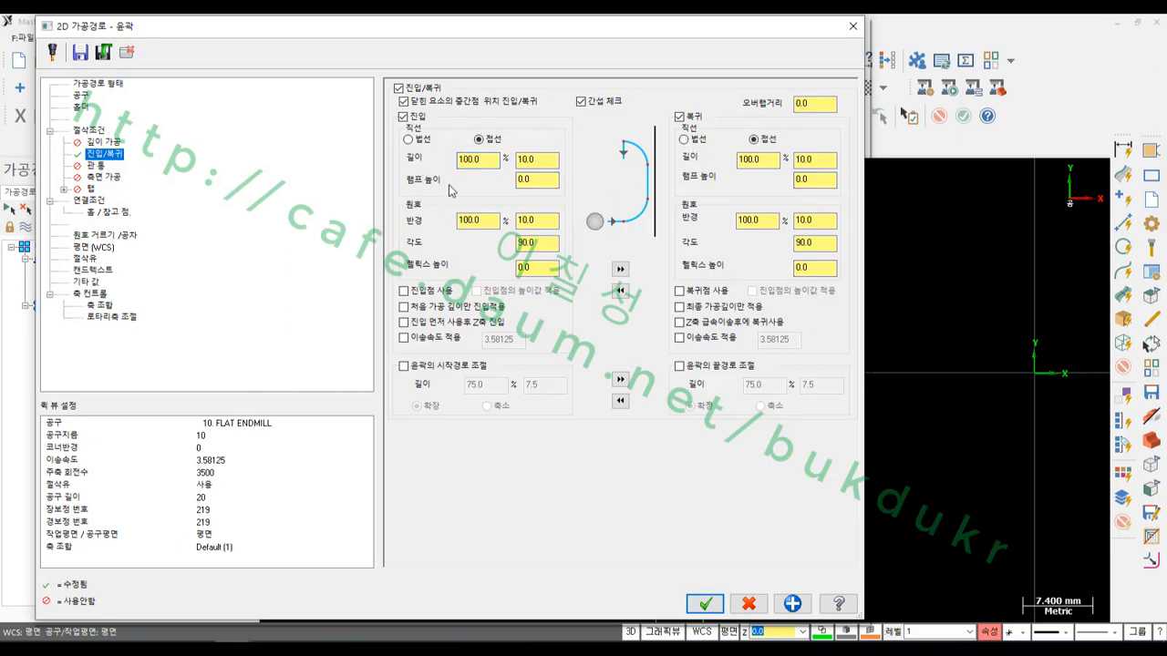
Select the lead-in ramp height field, frame it in pen and close the pen overlay.
click(529, 180)
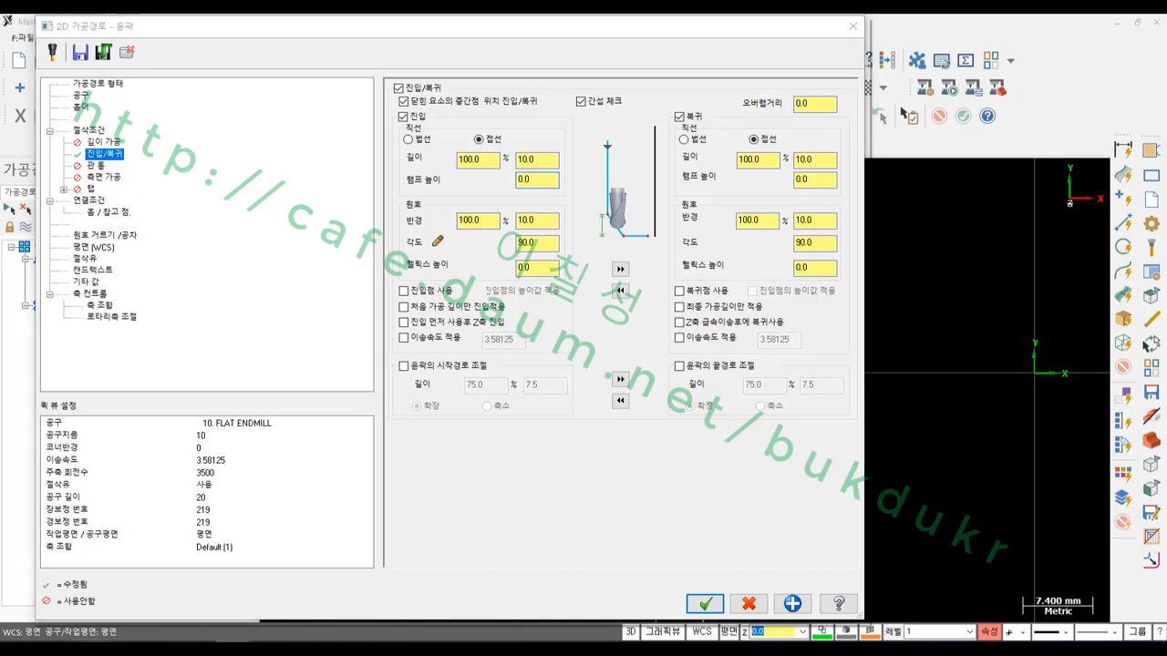
mouse_move(547, 202)
mouse_down()
mouse_move(534, 189)
mouse_move(383, 166)
mouse_move(523, 160)
mouse_move(582, 173)
mouse_up()
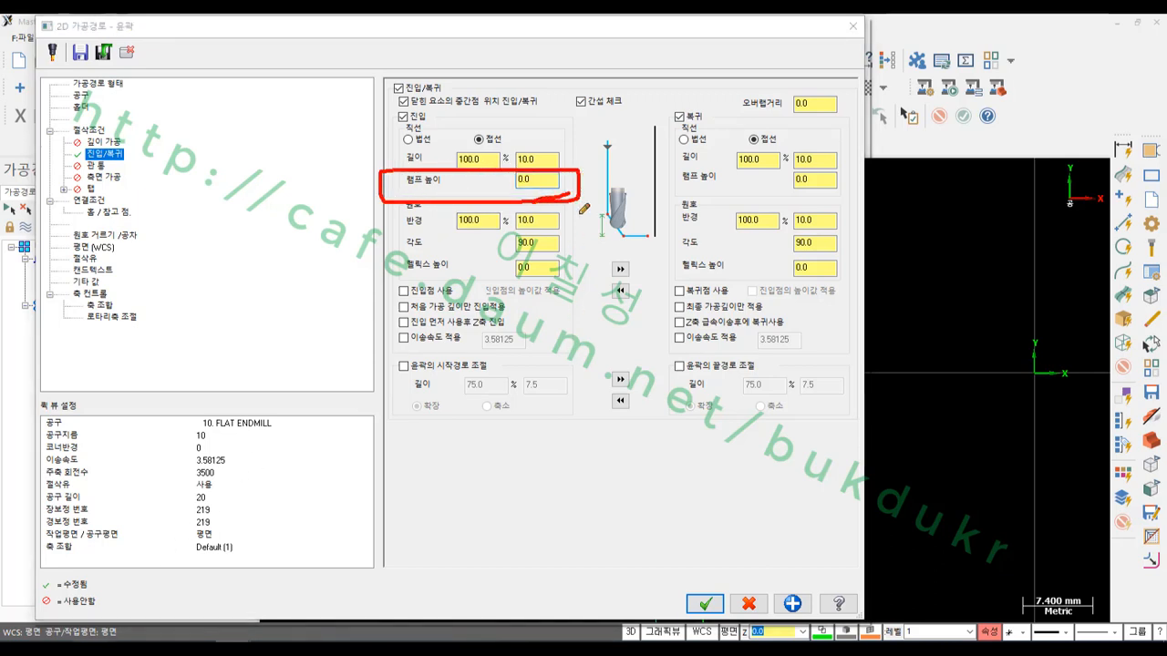
right_click(397, 367)
click(436, 525)
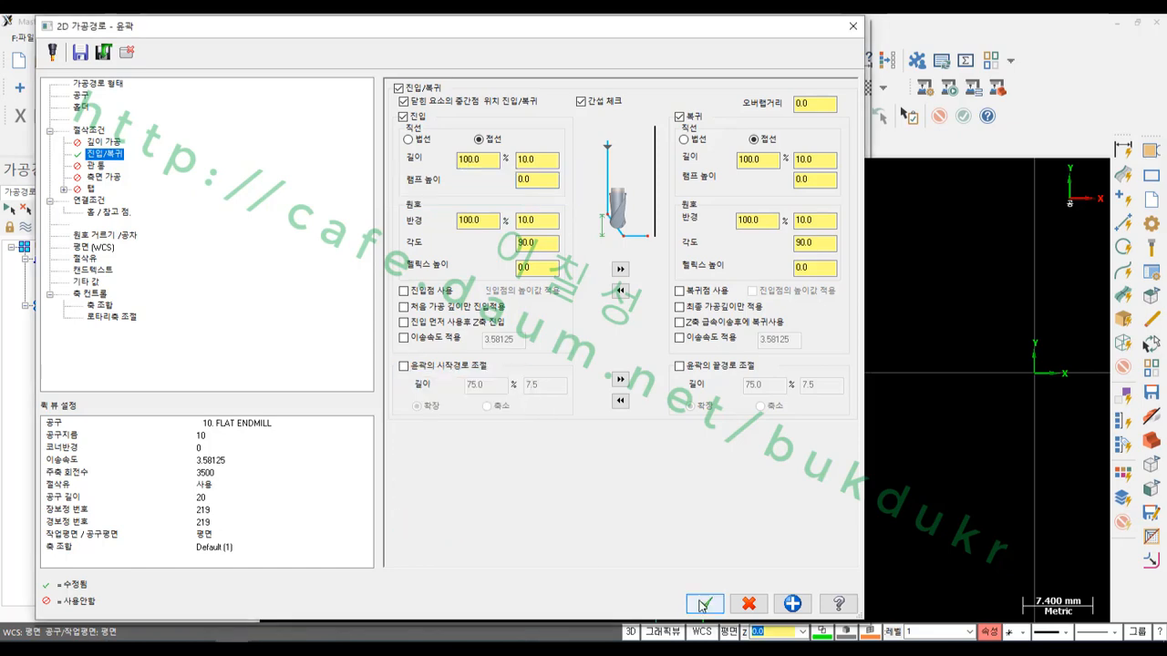
Accept the contour parameters, regenerate the toolpath and inspect its tangent entry and exit lines in 3D.
click(705, 604)
click(47, 214)
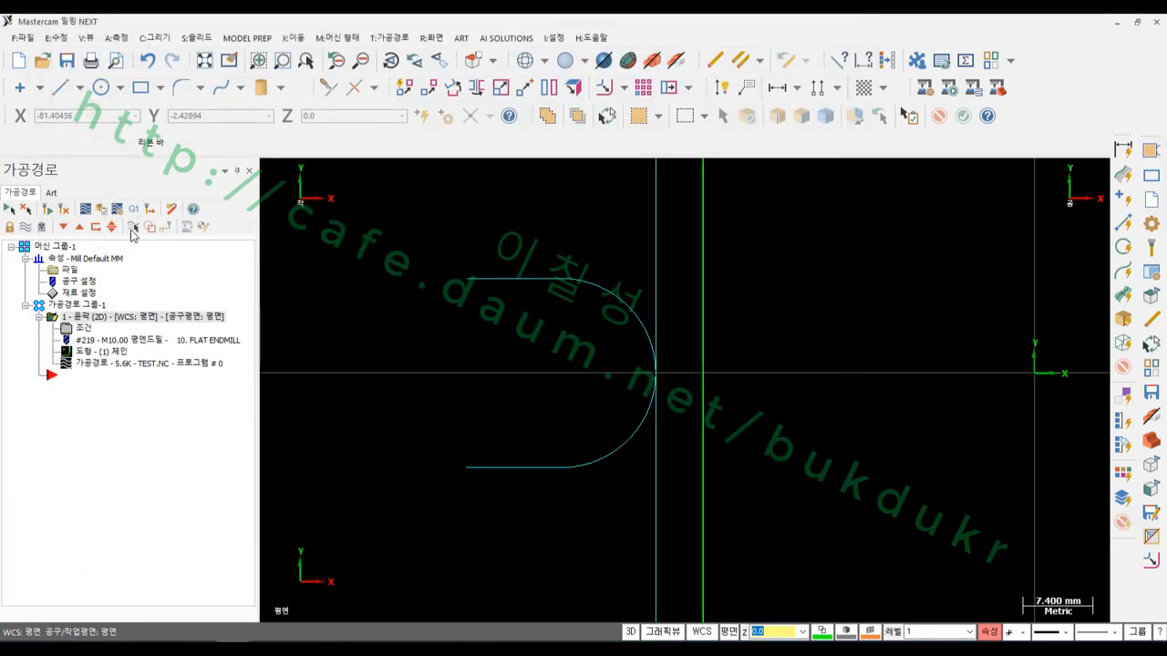
scroll(725, 394, down, 7)
middle_drag(713, 385, 768, 292)
scroll(633, 399, up, 10)
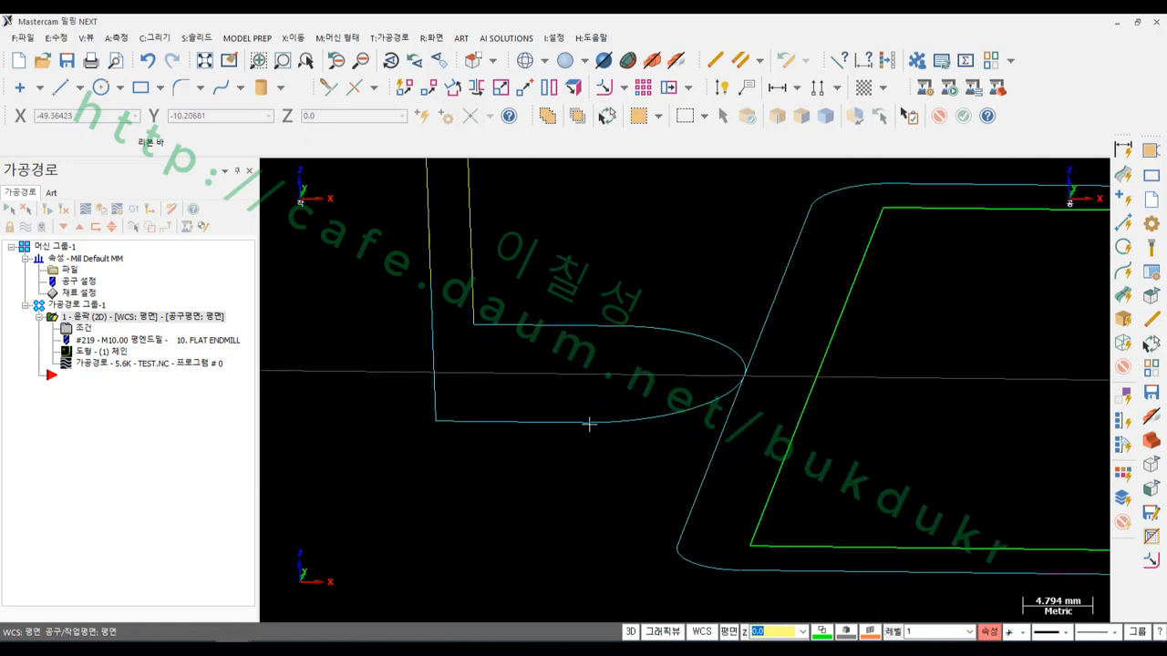
Set the contour's cutting depth to -10 in the linking parameters, regenerate the toolpath and view the lowered path in 3D.
click(85, 330)
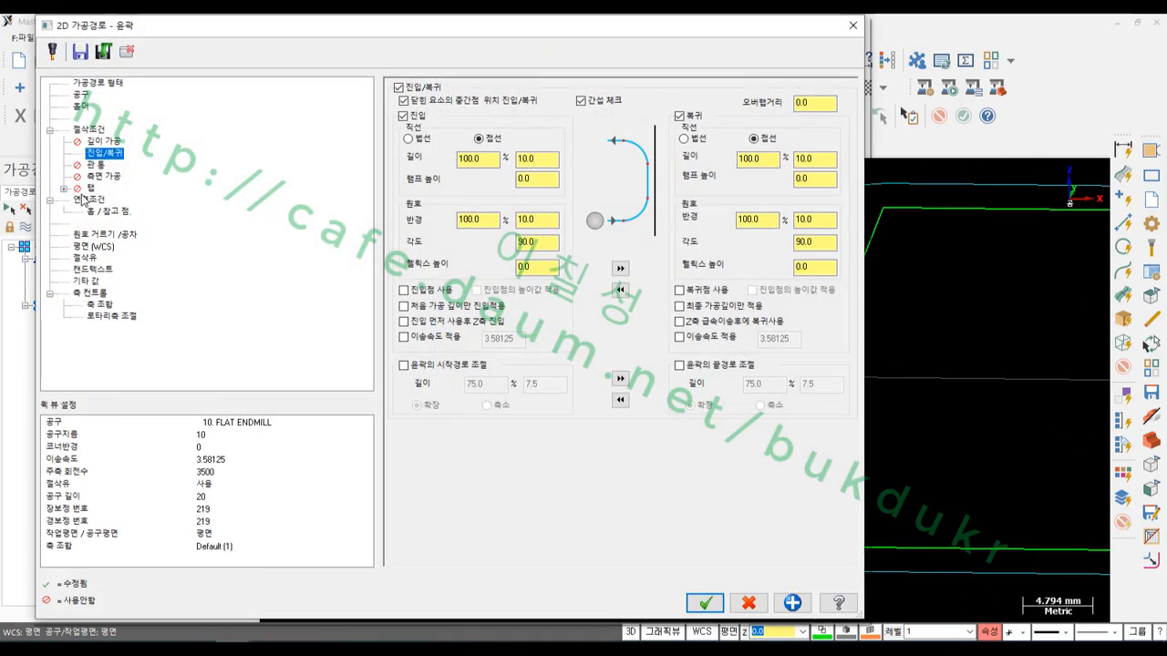
click(89, 199)
double_click(629, 376)
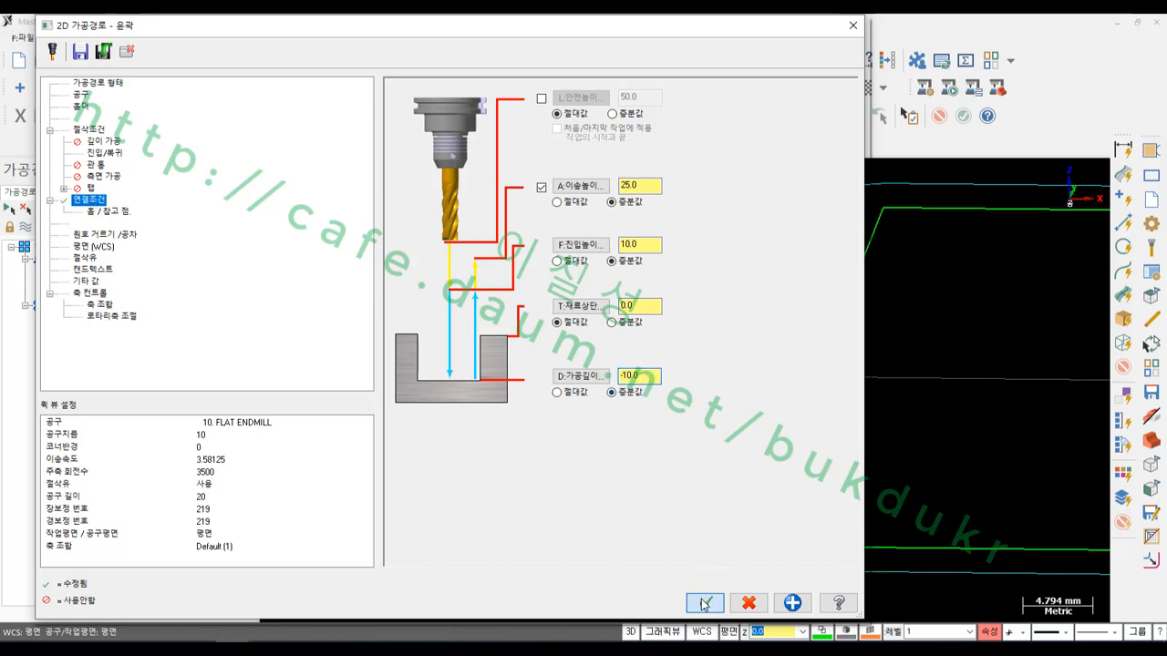
click(705, 603)
click(50, 206)
scroll(594, 328, down, 4)
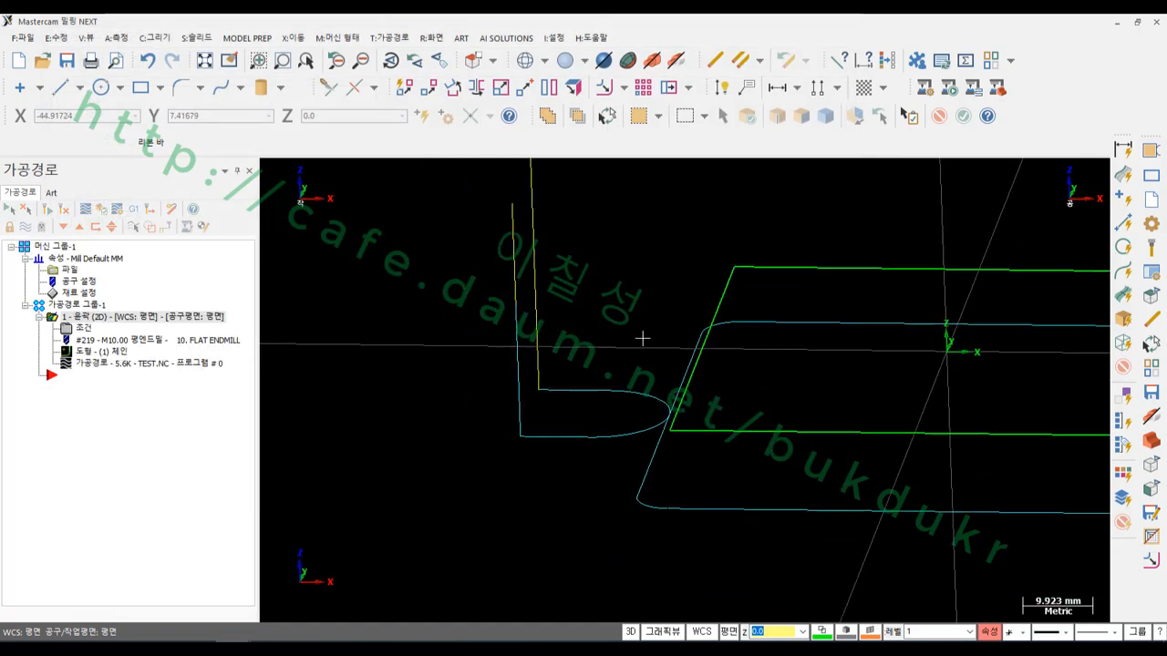
mouse_move(685, 393)
shift+middle_down()
mouse_move(699, 372)
mouse_move(740, 374)
mouse_move(756, 391)
shift+middle_up()
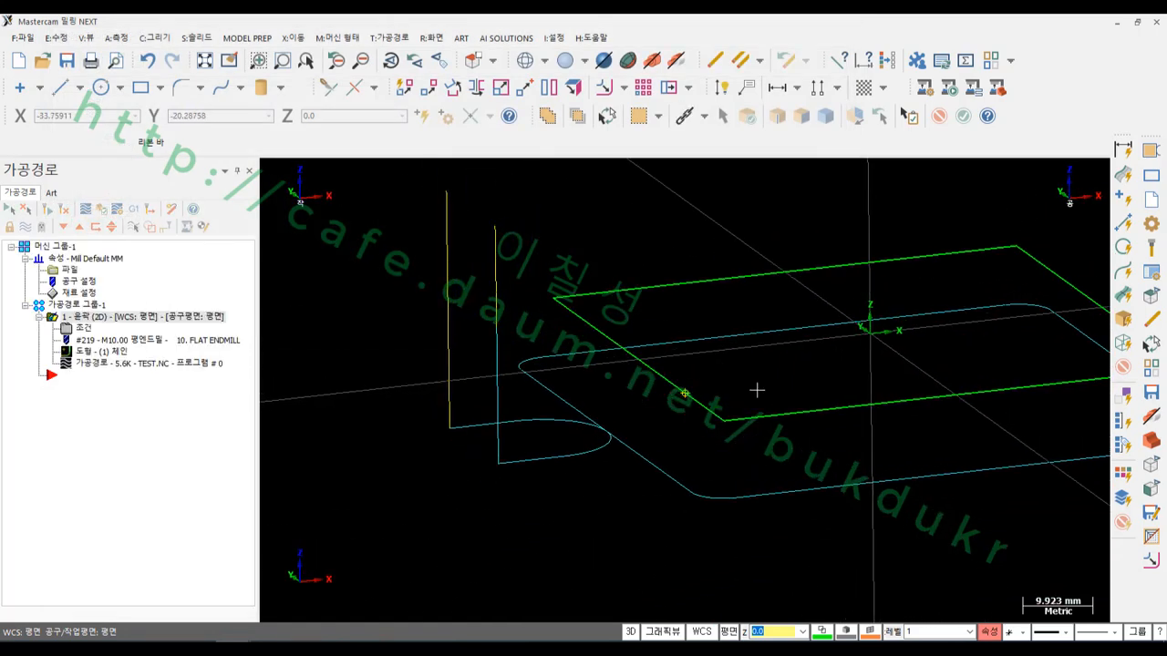
scroll(528, 411, up, 3)
Circle the straight lead-in line in pen, sketch a sloping line above it and close the pen overlay.
click(125, 648)
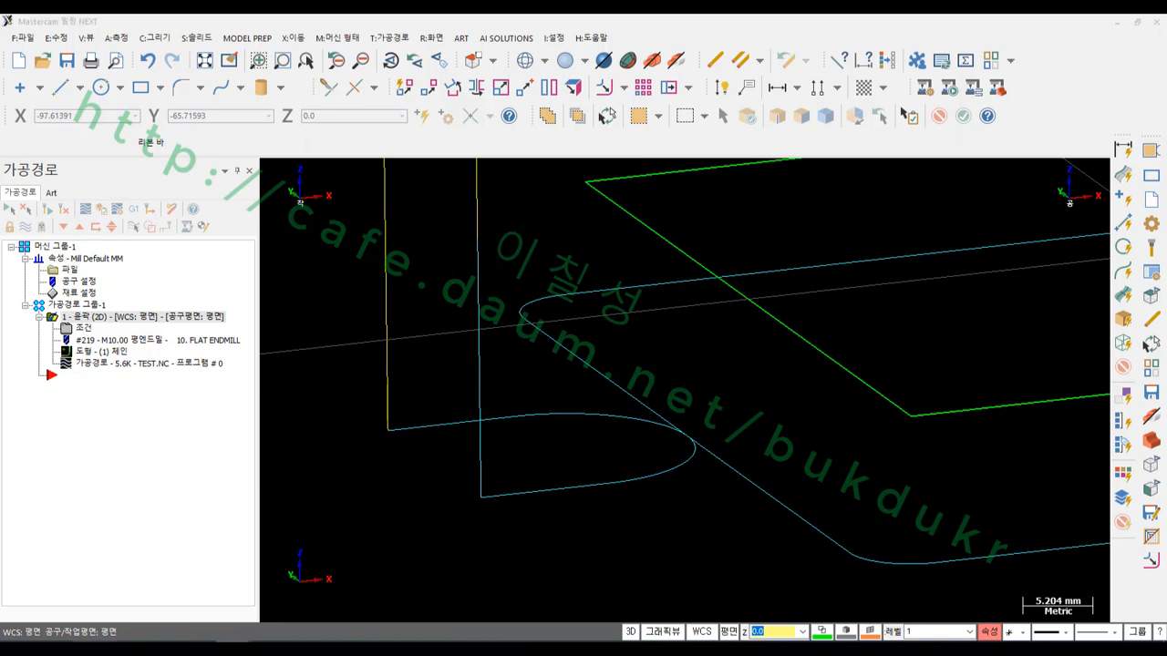
mouse_move(566, 520)
mouse_down()
mouse_move(572, 464)
mouse_move(550, 528)
mouse_up()
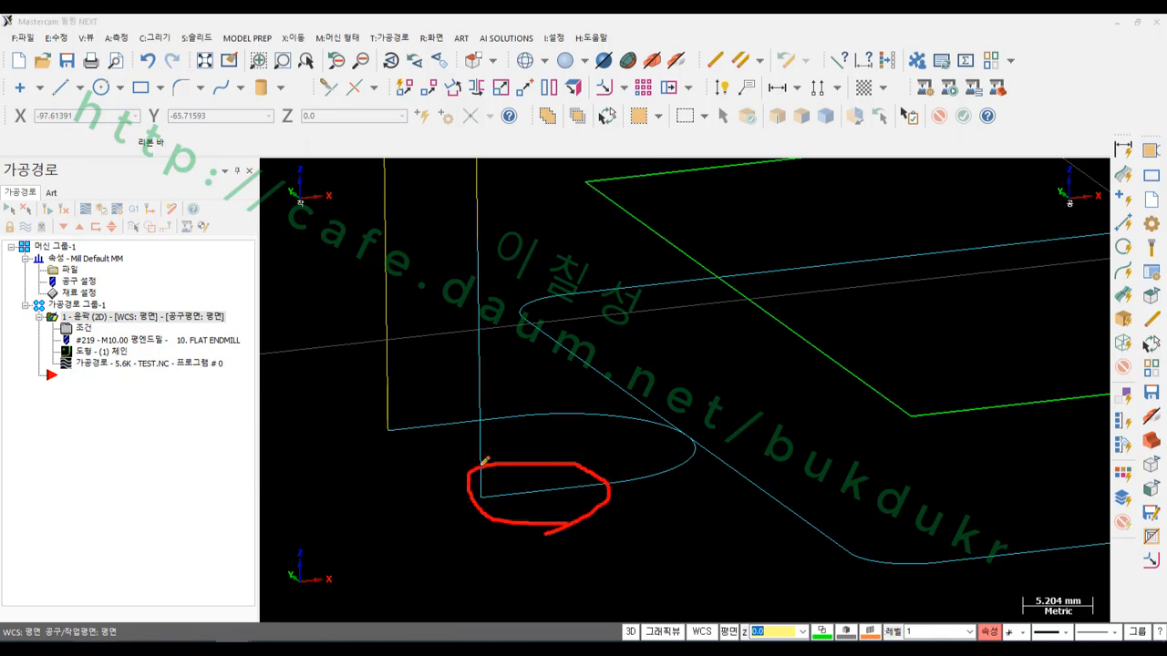
drag(465, 449, 608, 484)
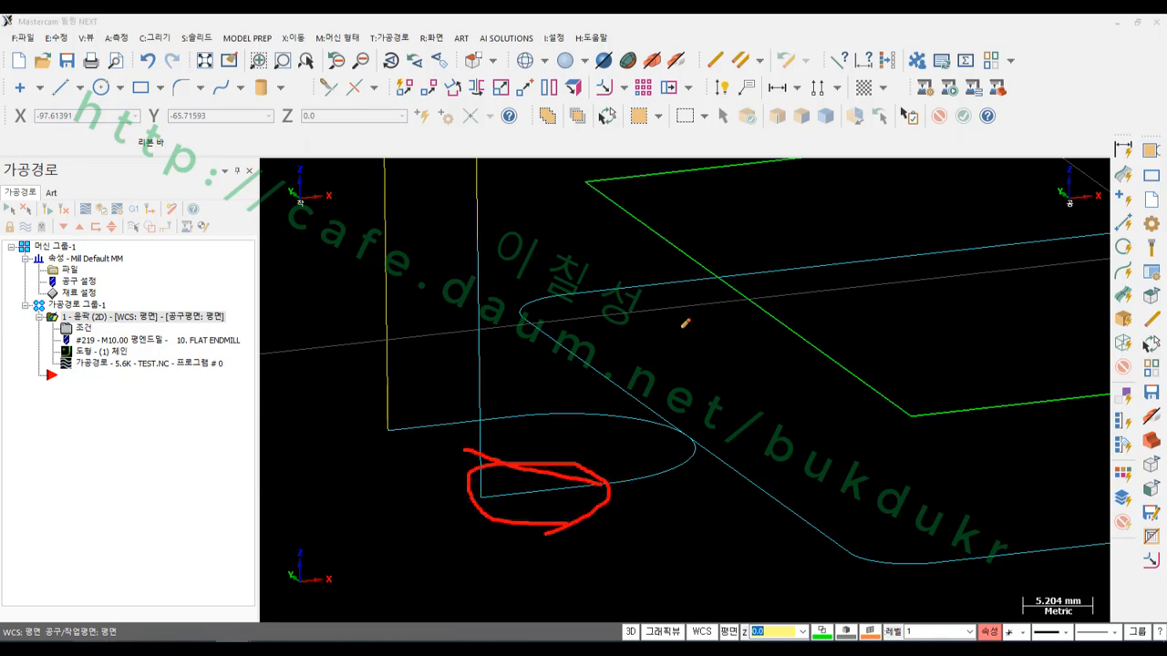
right_click(682, 326)
click(720, 486)
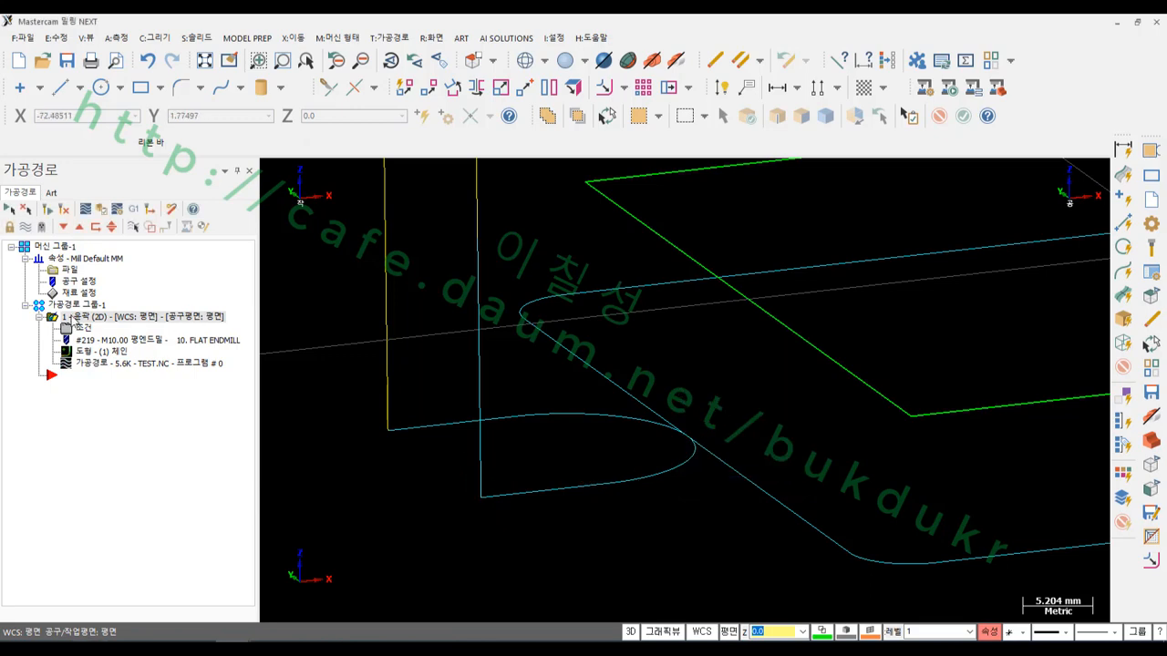
Set the lead-in line's ramp height to 1.0 and regenerate the contour toolpath.
click(78, 328)
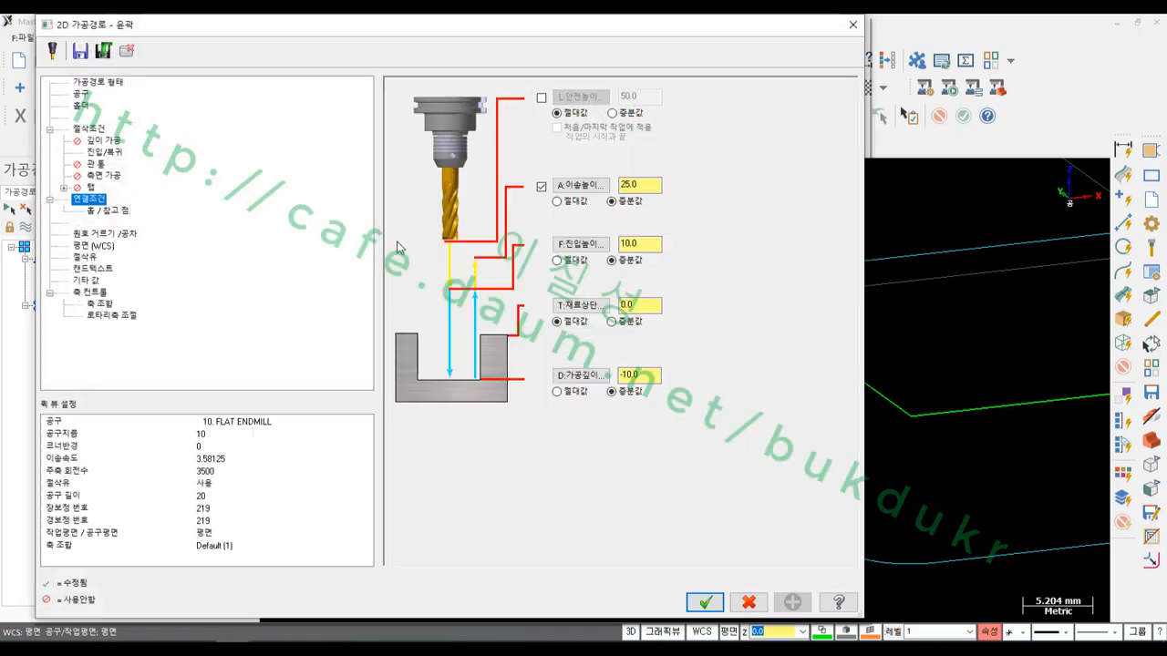
click(108, 152)
click(544, 181)
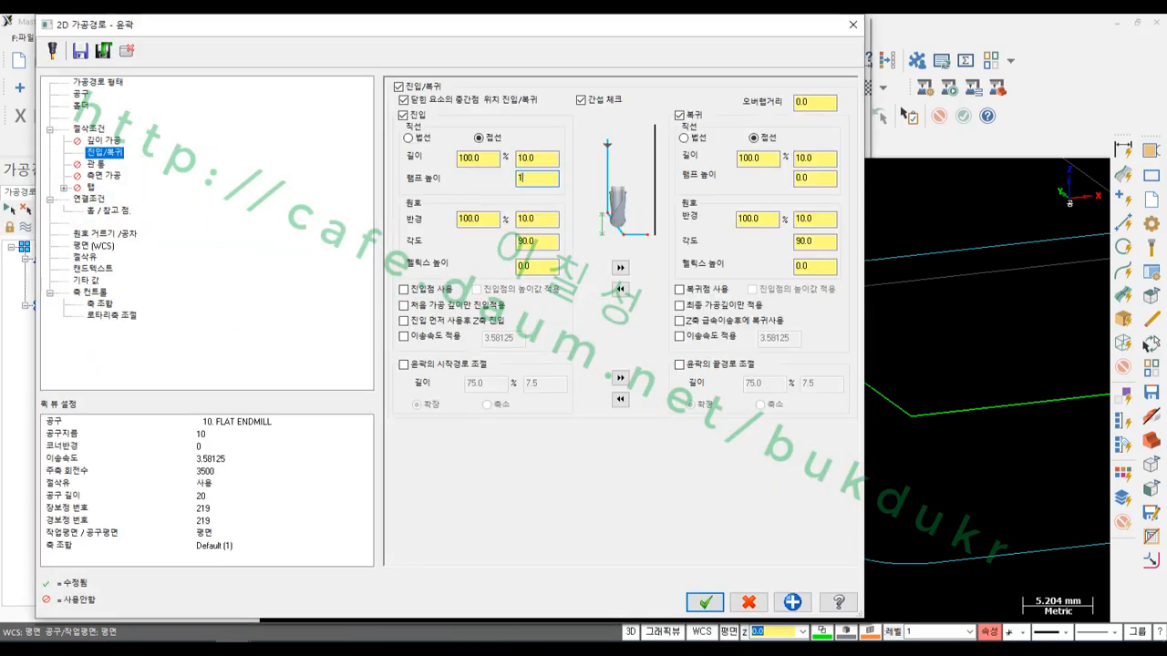
text(1.0)
click(705, 601)
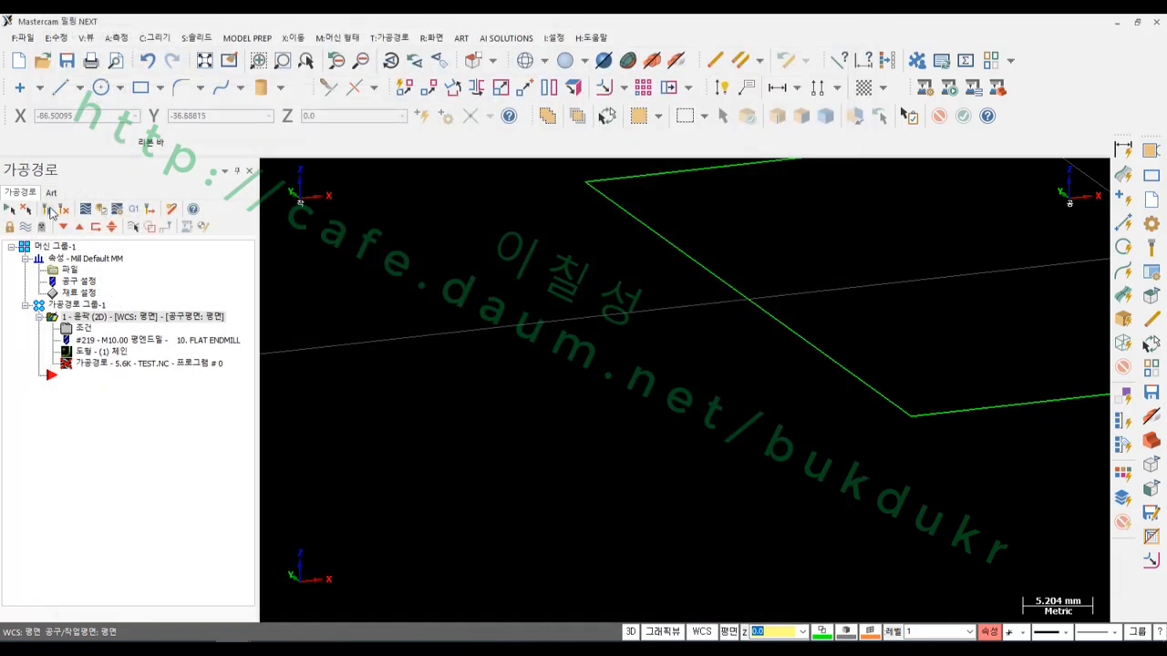
click(50, 210)
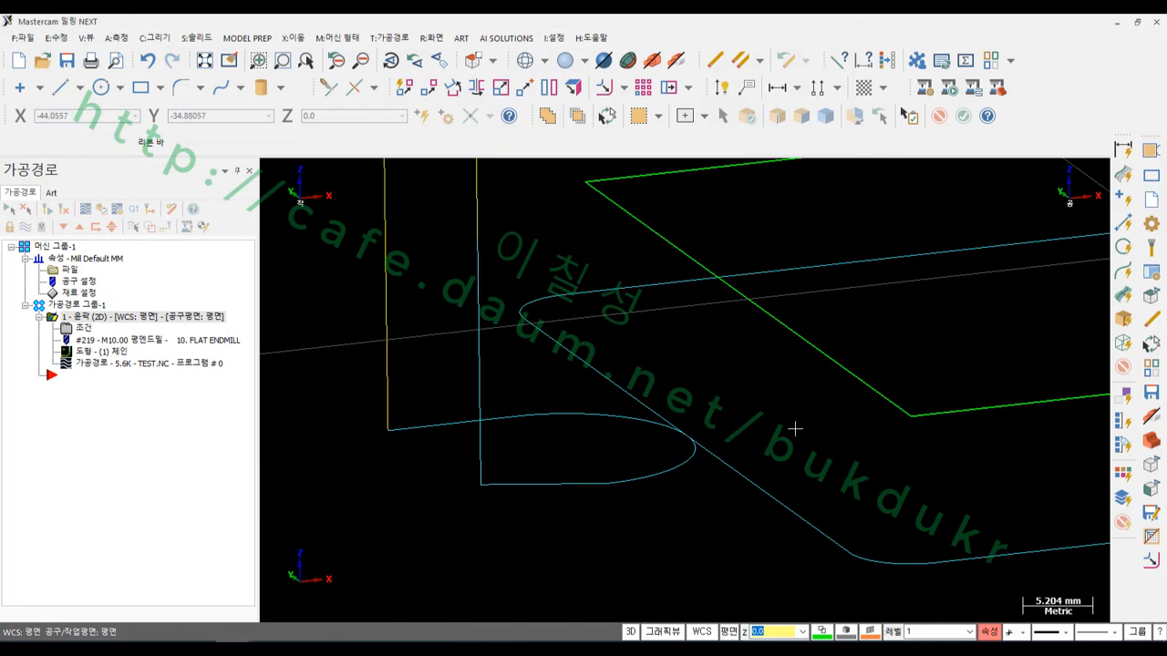
Mark the ramped lead-in line's two ends in pen, write a circled 1mm beside it, and close the pen overlay.
mouse_move(795, 429)
middle_down()
mouse_move(740, 409)
mouse_move(767, 424)
middle_up()
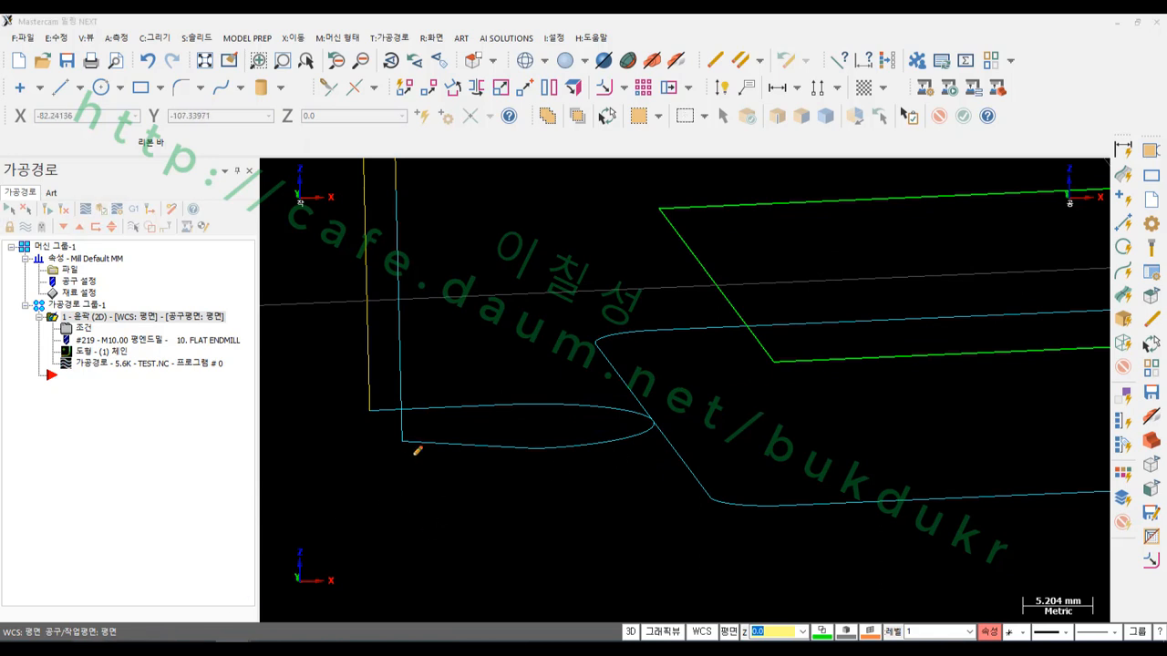
drag(406, 442, 531, 455)
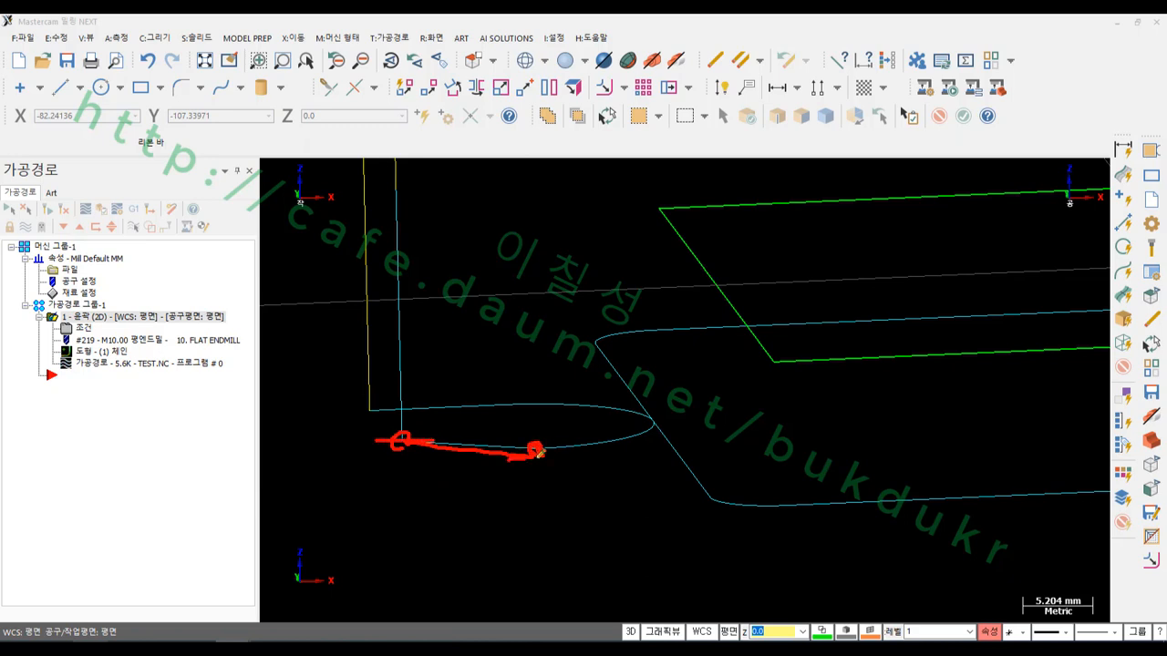
drag(539, 453, 585, 459)
drag(319, 463, 319, 533)
drag(334, 506, 348, 513)
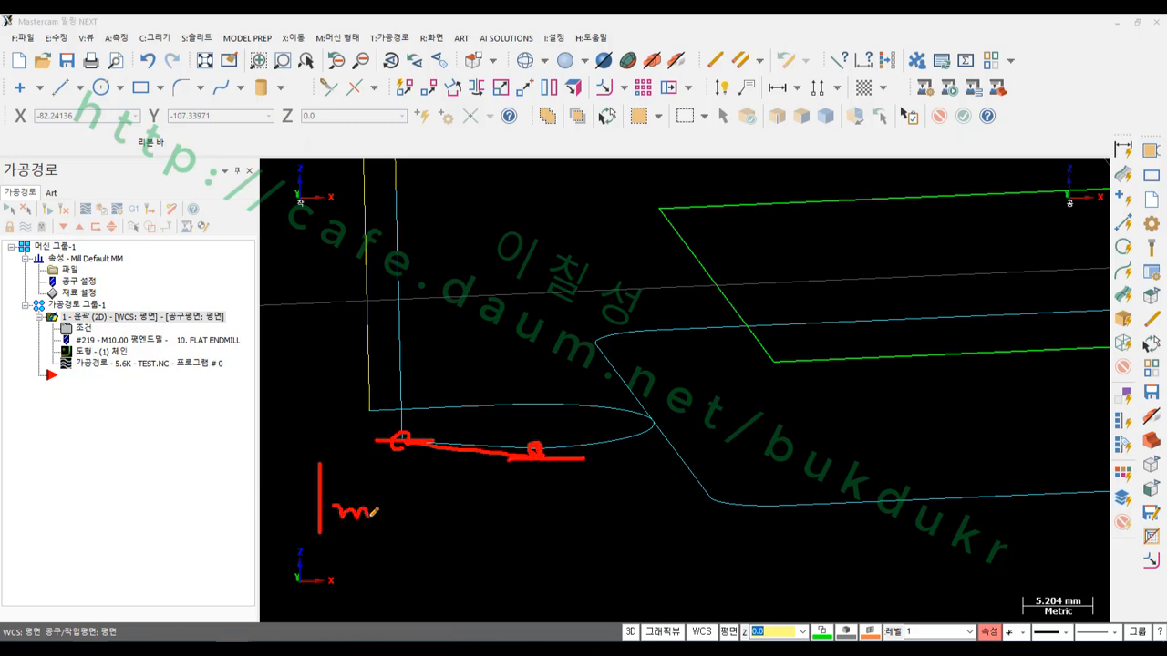
mouse_move(401, 547)
mouse_down()
mouse_move(274, 488)
mouse_move(438, 551)
mouse_up()
right_click(638, 508)
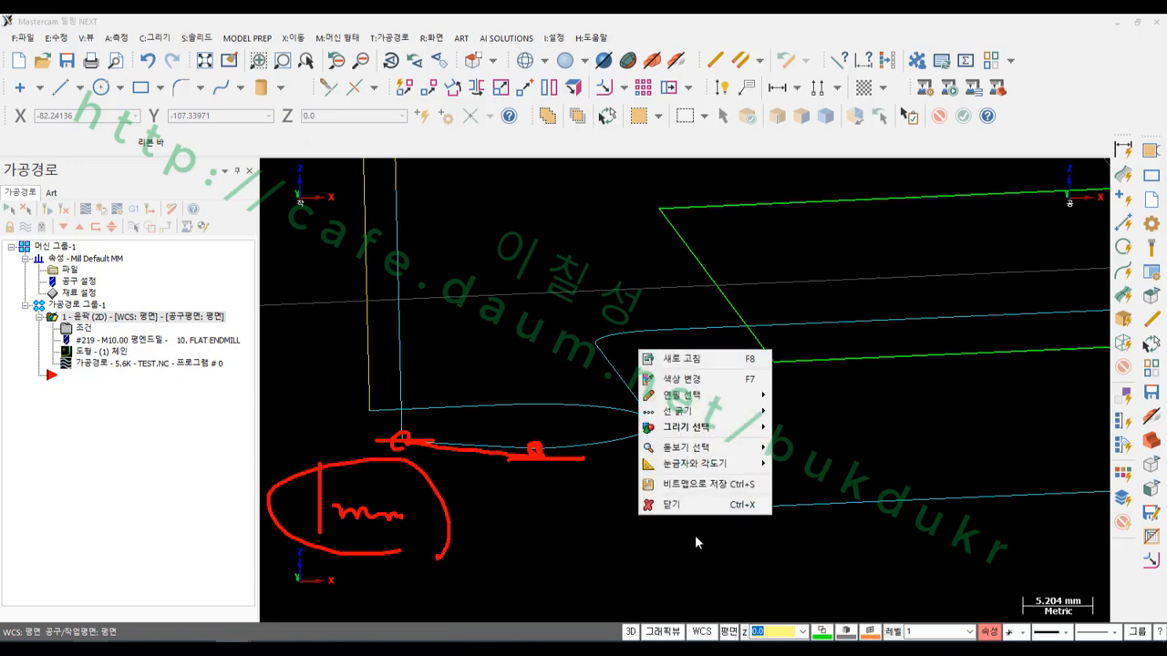
click(652, 504)
Backplot the contour toolpath to the start of the lead-in line, circle the tool's Z coordinate in pen and close the pen overlay.
click(127, 365)
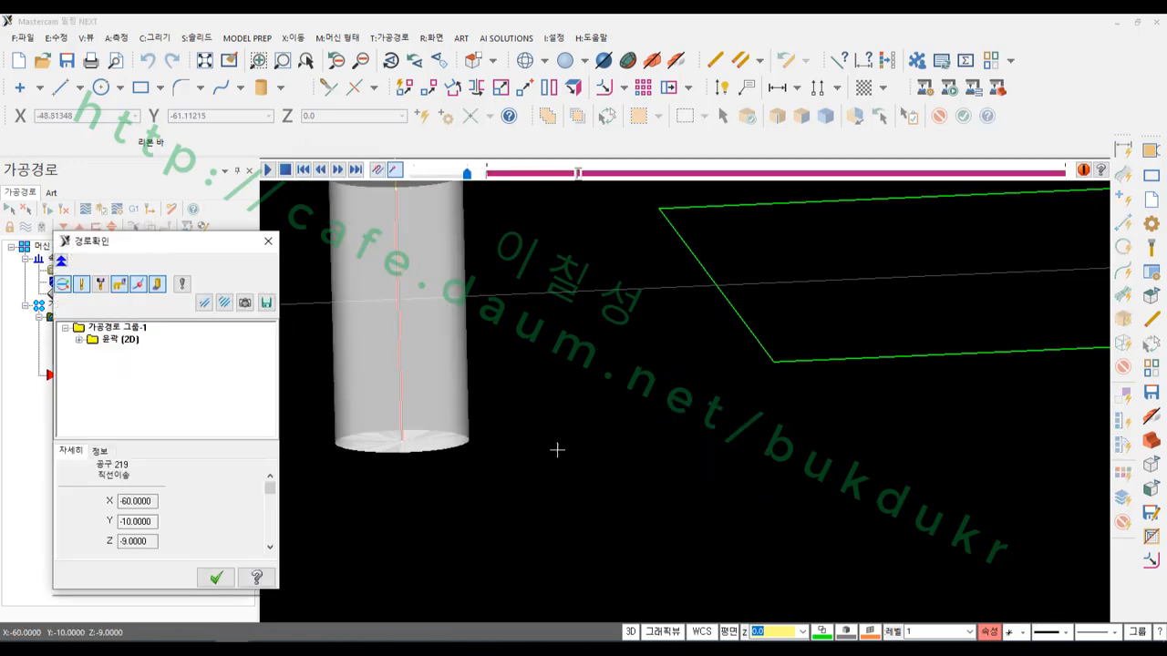
mouse_move(164, 557)
mouse_down()
mouse_move(62, 534)
mouse_move(205, 531)
mouse_move(156, 558)
mouse_up()
right_click(748, 501)
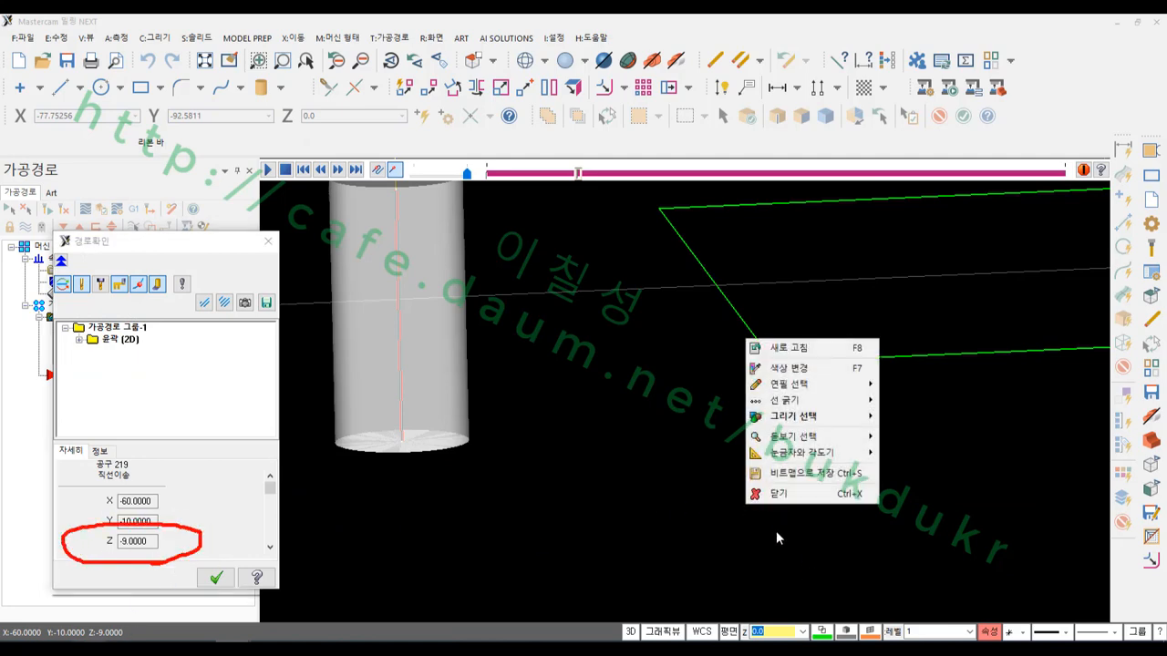
click(777, 490)
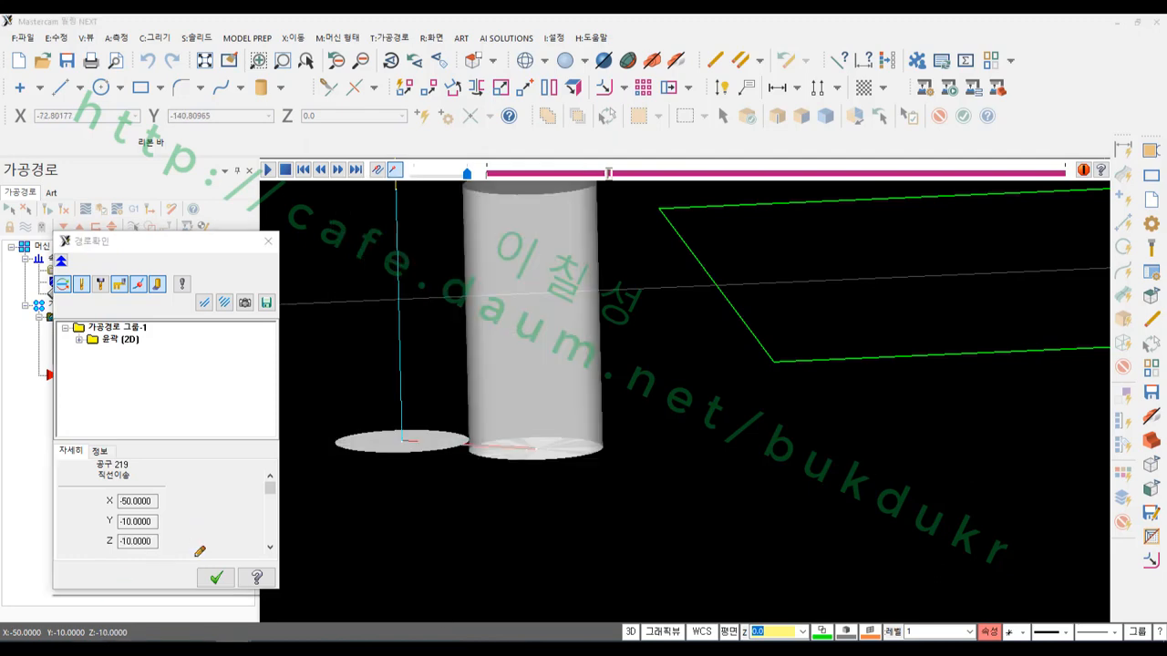
With the backplot at the end of the lead-in line, circle the Z coordinate in pen and close the pen overlay.
mouse_move(199, 552)
mouse_down()
mouse_move(91, 536)
mouse_move(182, 528)
mouse_move(176, 562)
mouse_up()
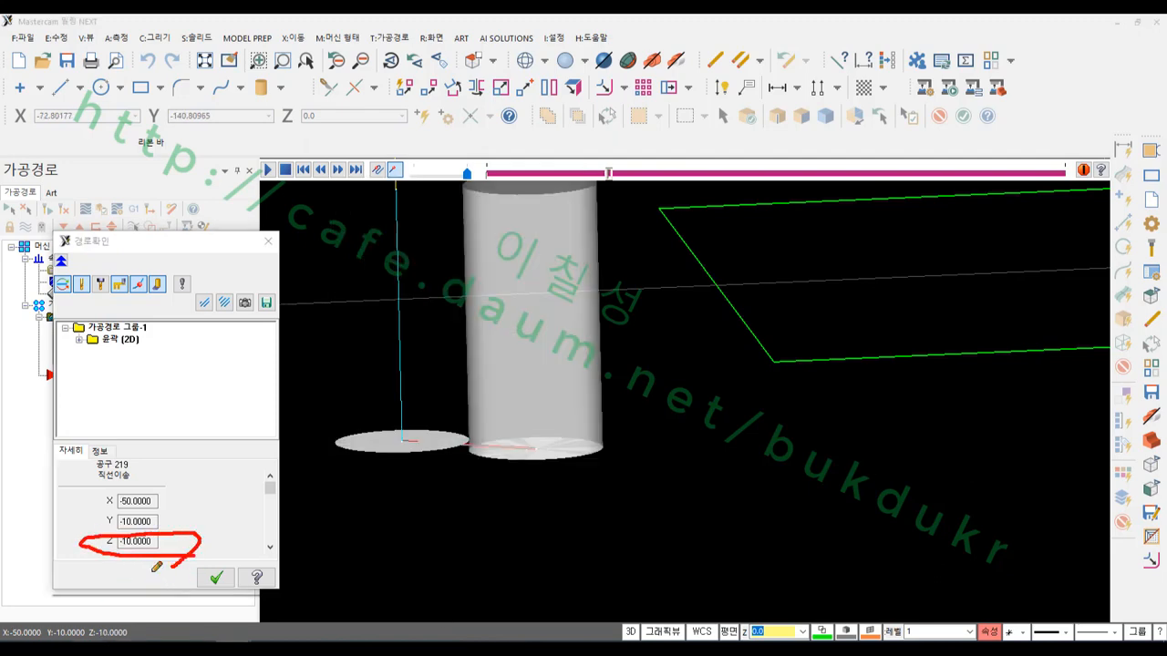
right_click(436, 506)
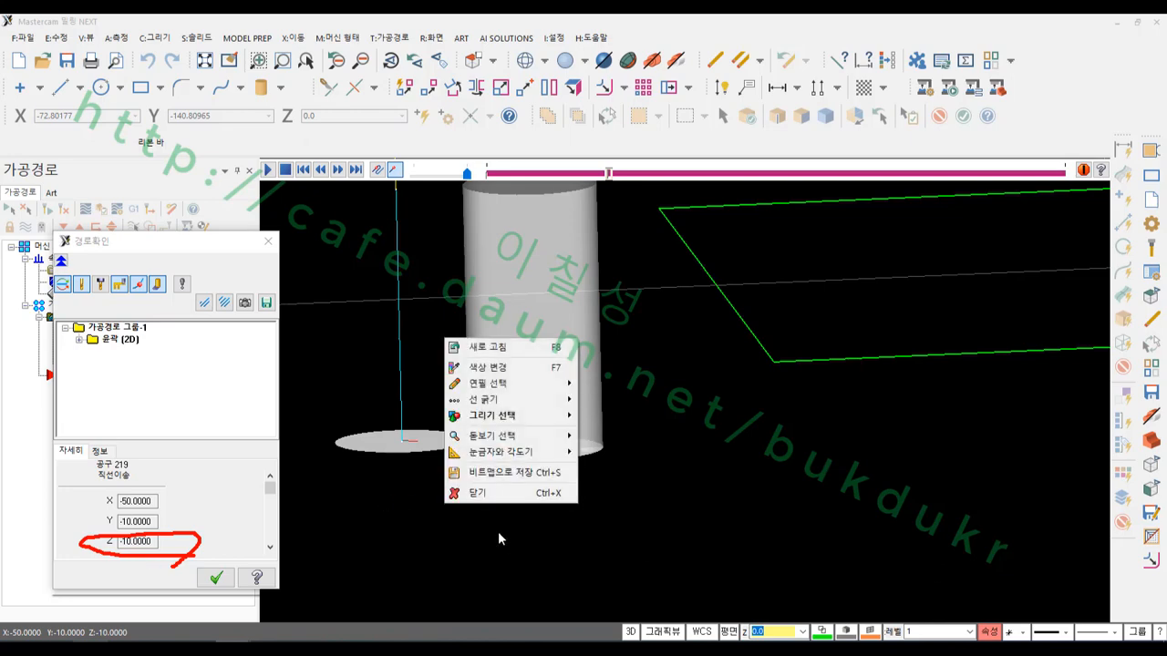
click(501, 495)
Step the backplot back and forth between the two ends of the ramped lead-in line, and close the backplot.
key(b)
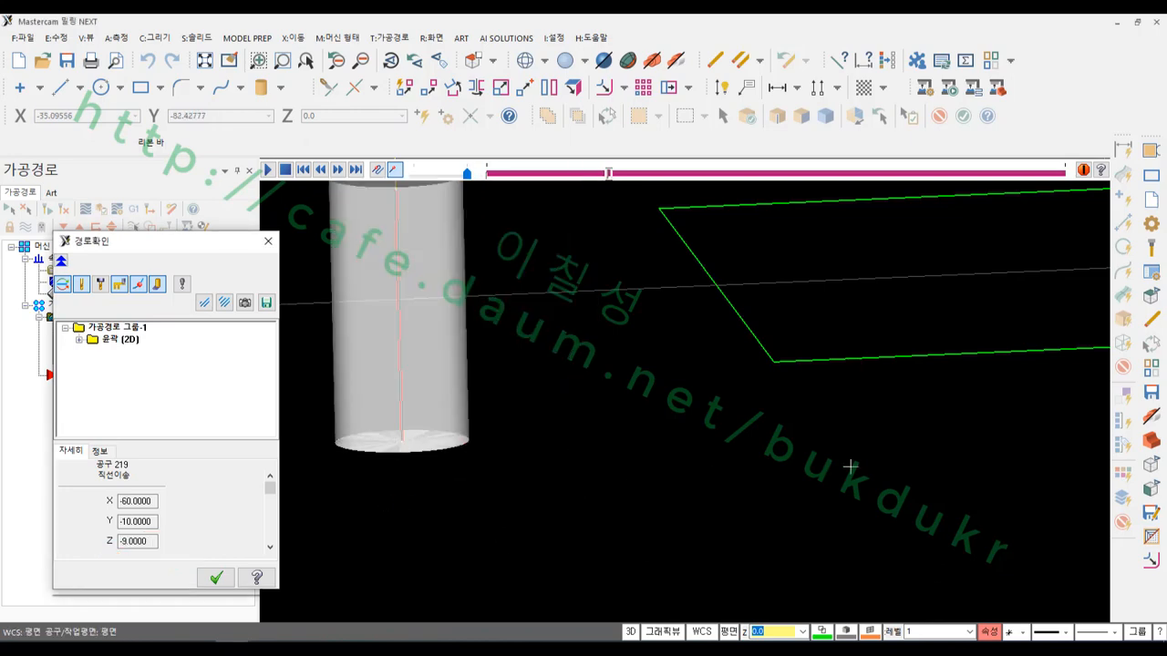
key(s)
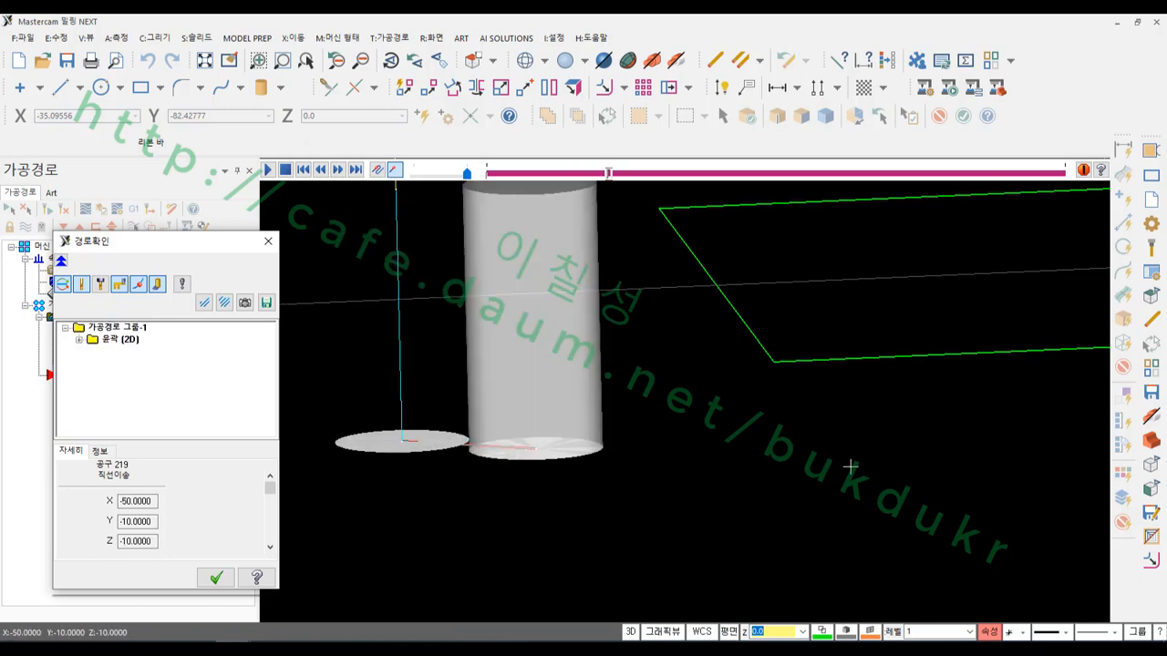
key(b)
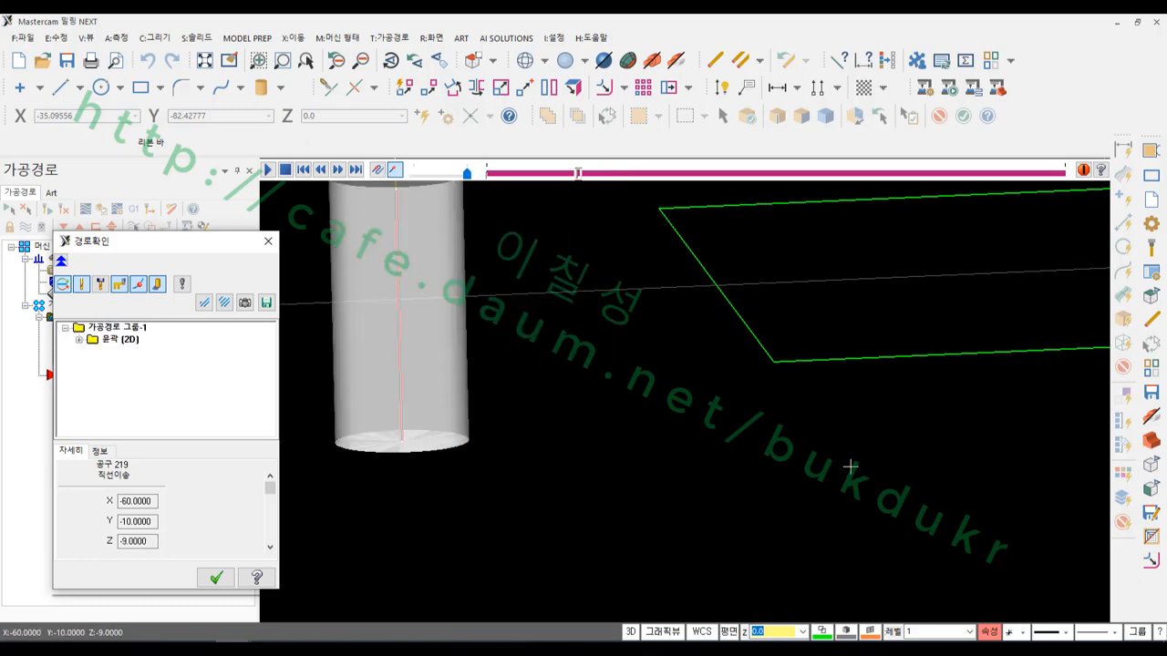
click(216, 578)
View the ramped lead-in of the contour toolpath from the top, the right side and the front.
scroll(493, 390, down, 1)
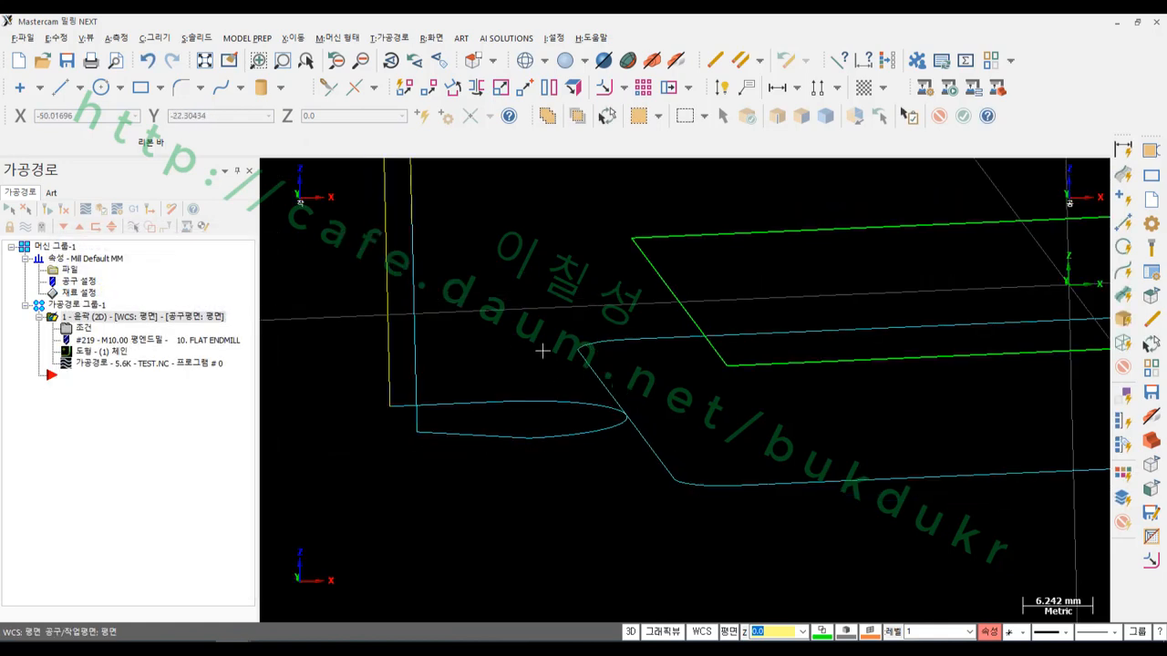
key(alt+1)
scroll(826, 383, up, 2)
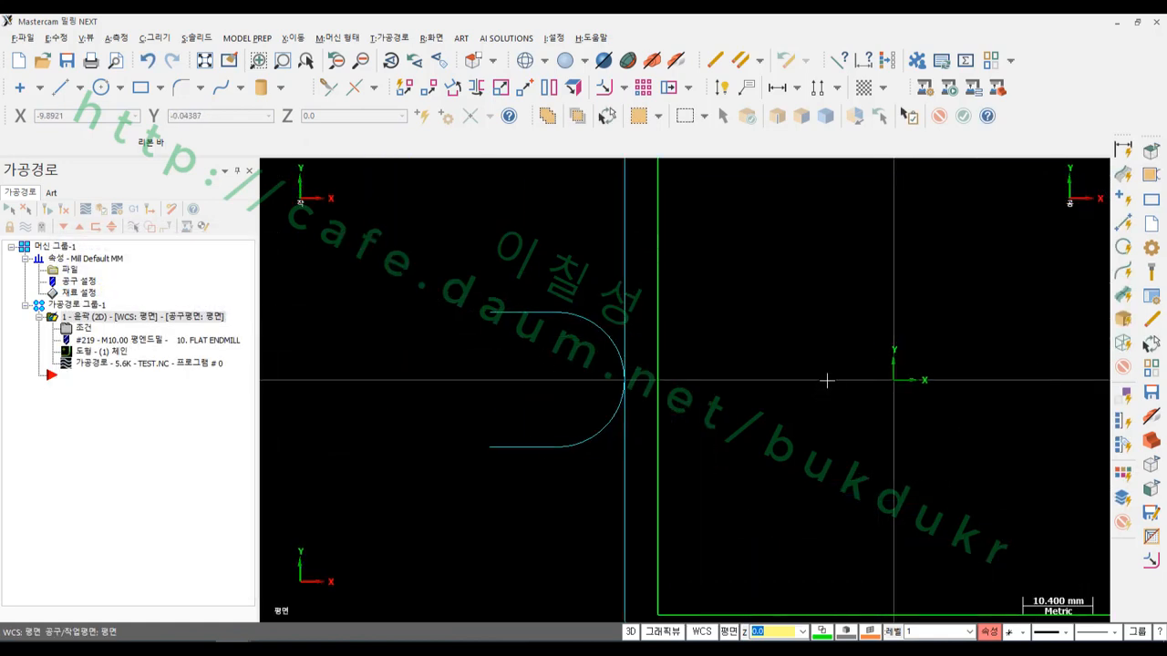
key(alt+5)
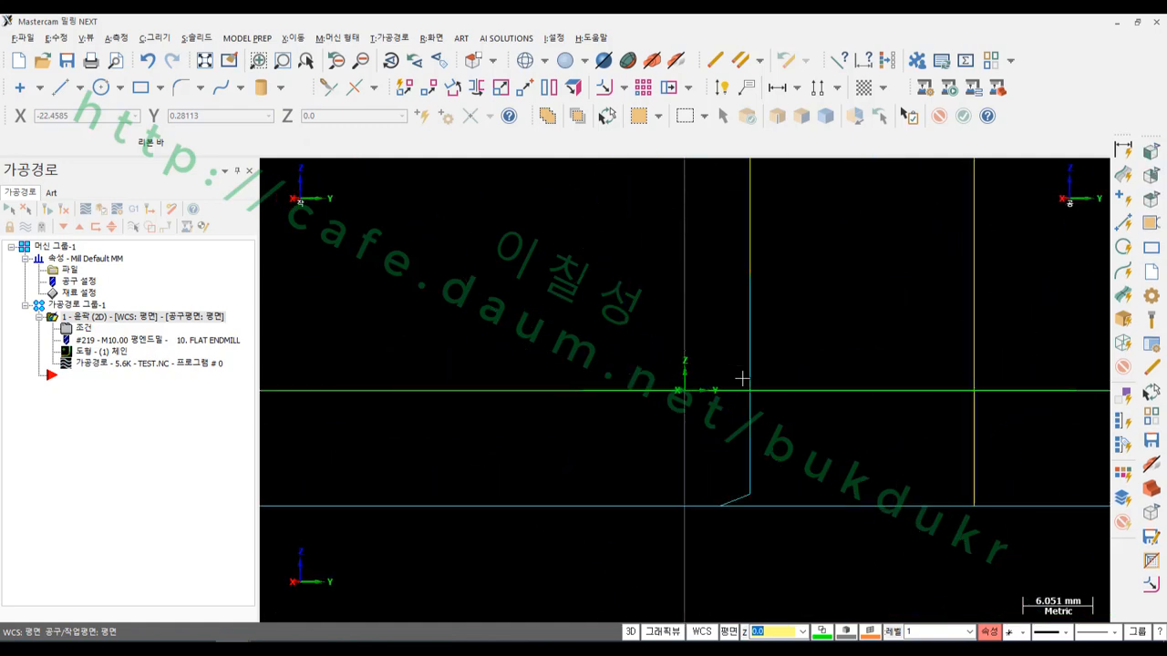
key(alt+2)
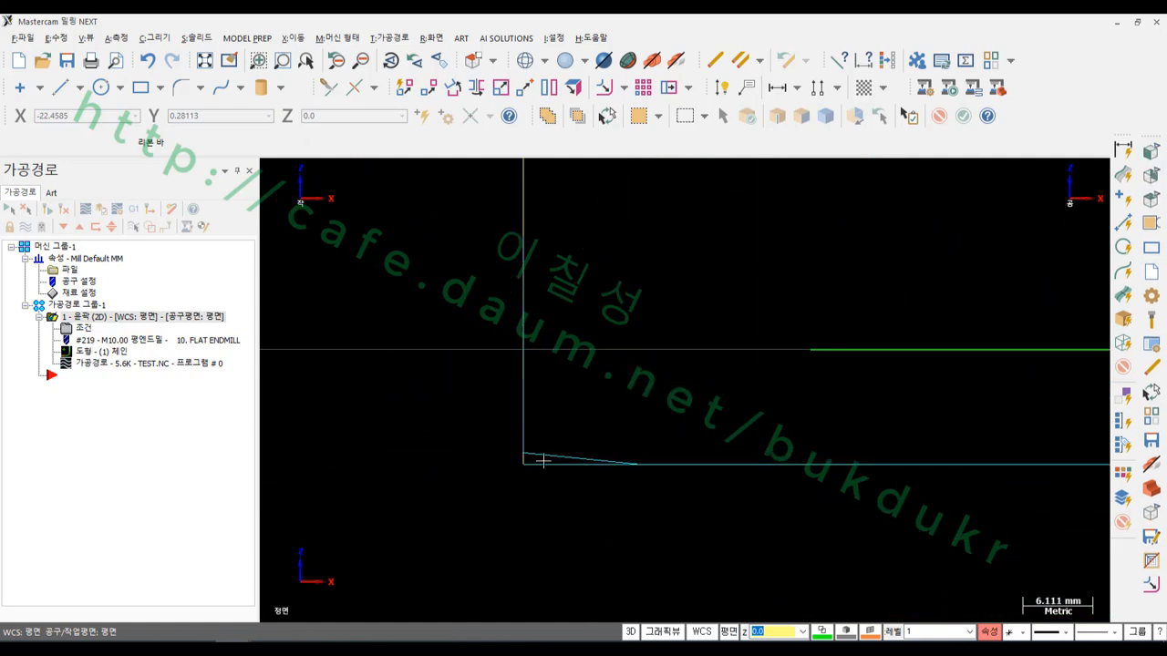